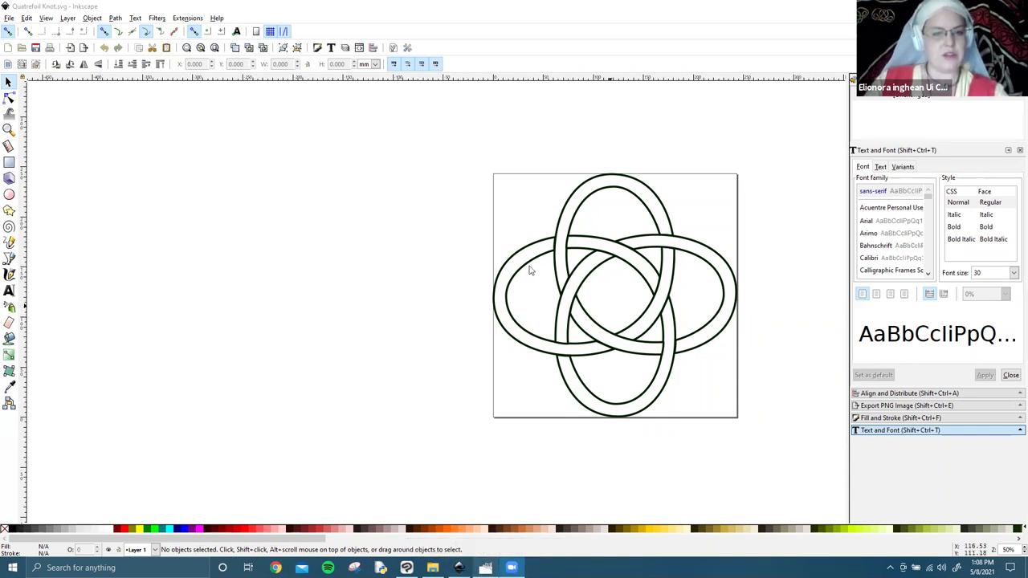
Stretch the quatrefoil knot horizontally to about 816 × 242 mm and inspect its line edges up close.
left_click(636, 301)
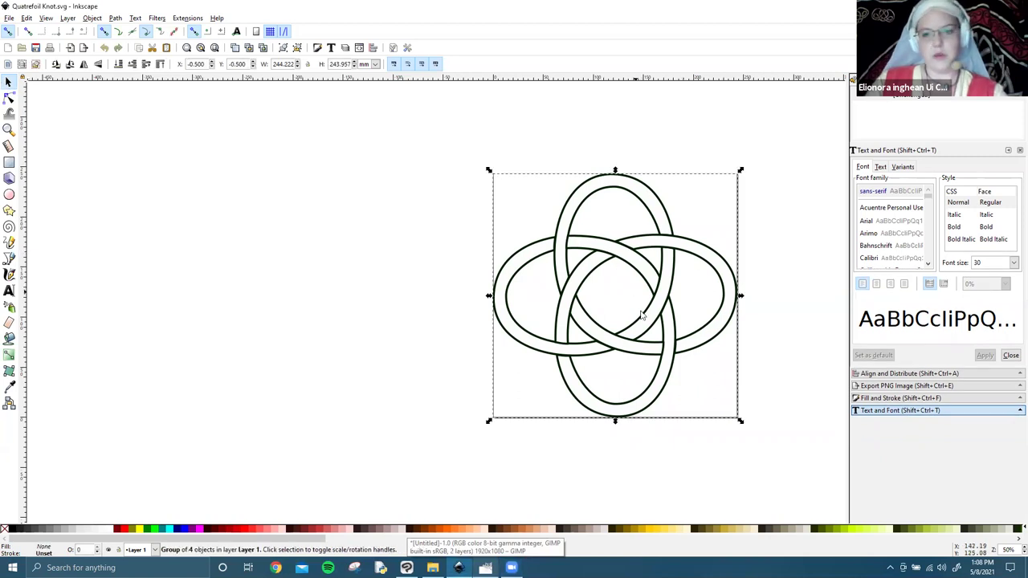
left_click_drag(488, 169, 26, 171)
scroll(494, 317, "up", 2)
scroll(494, 317, "up", 5)
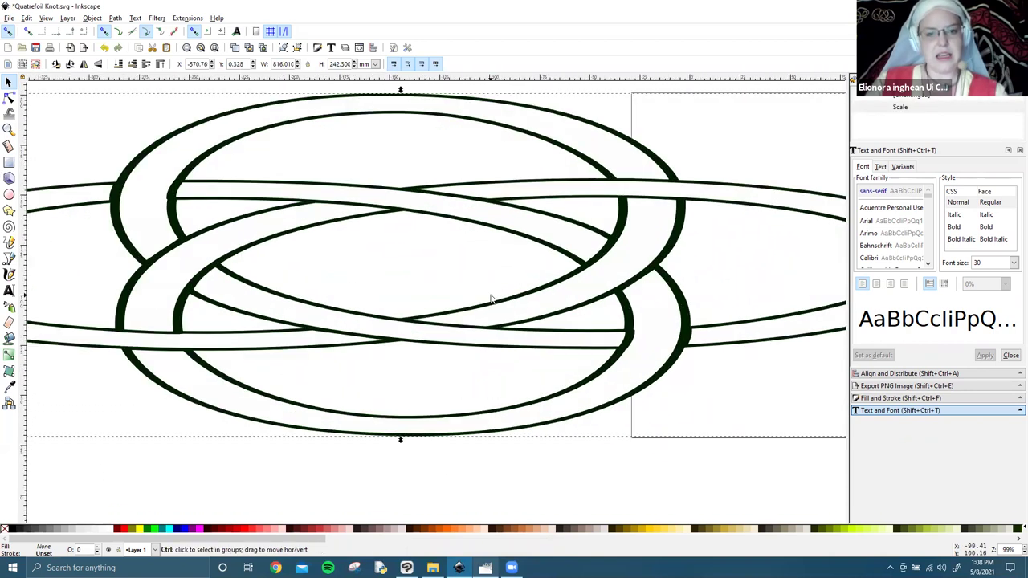
scroll(244, 379, "up", 1)
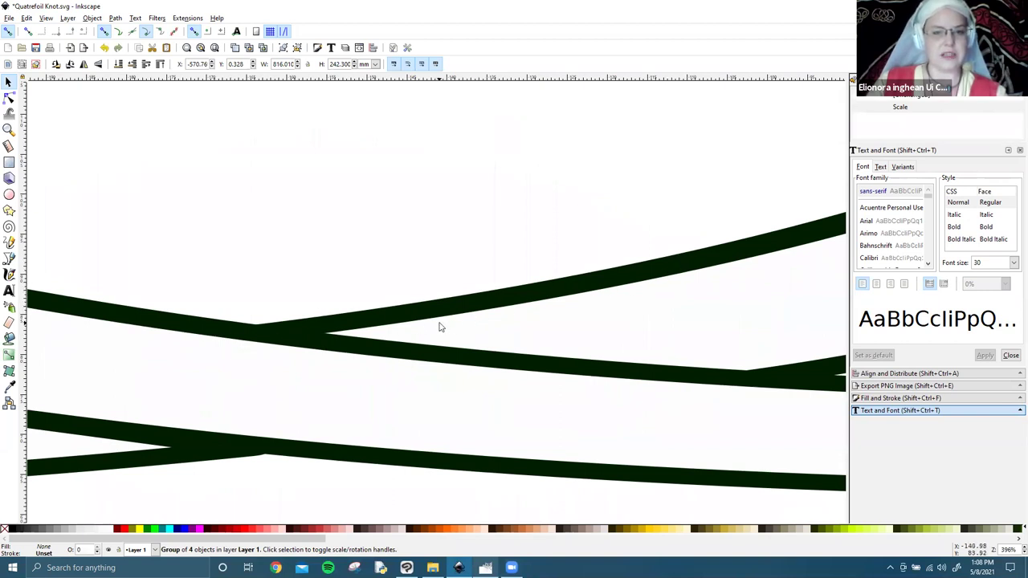
scroll(454, 303, "down", 4)
scroll(445, 292, "down", 2)
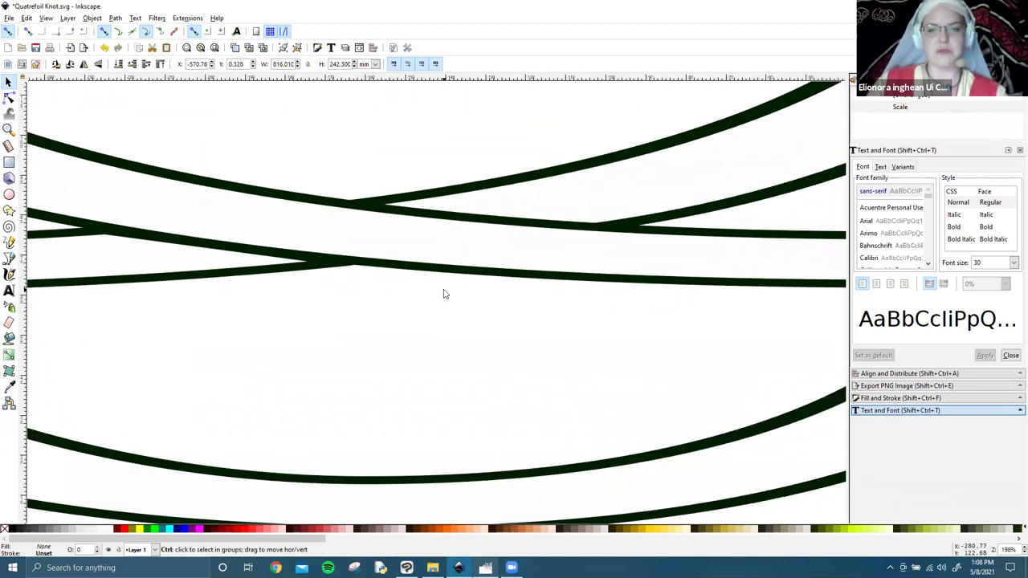
scroll(444, 294, "down", 5)
Switch to GIMP and scale the knot to 2219 × 742 pixels with the Scale tool.
key("alt+Tab")
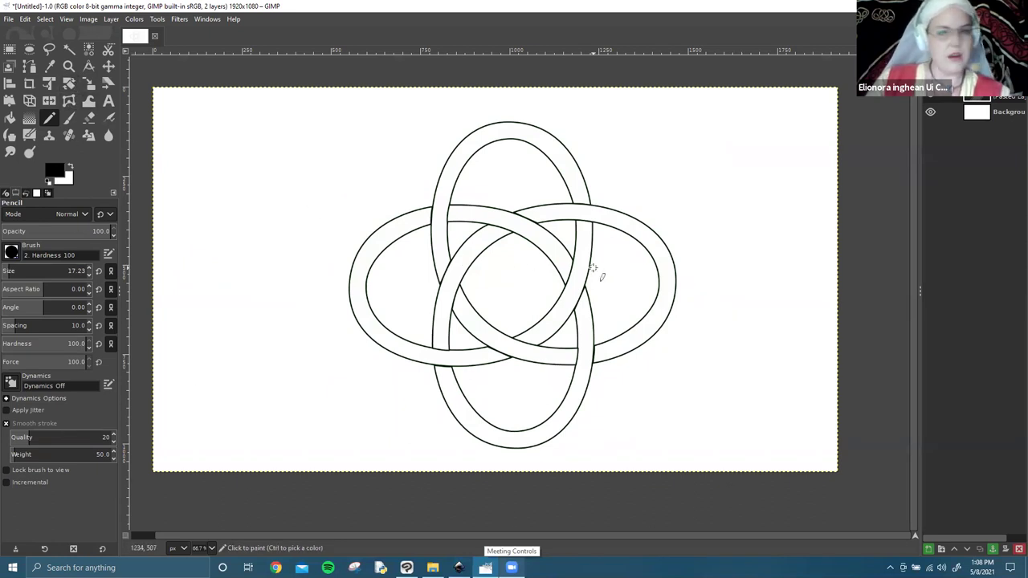
left_click(88, 84)
left_click(546, 351)
left_click_drag(689, 451, 56, 390)
left_click_drag(408, 306, 395, 323)
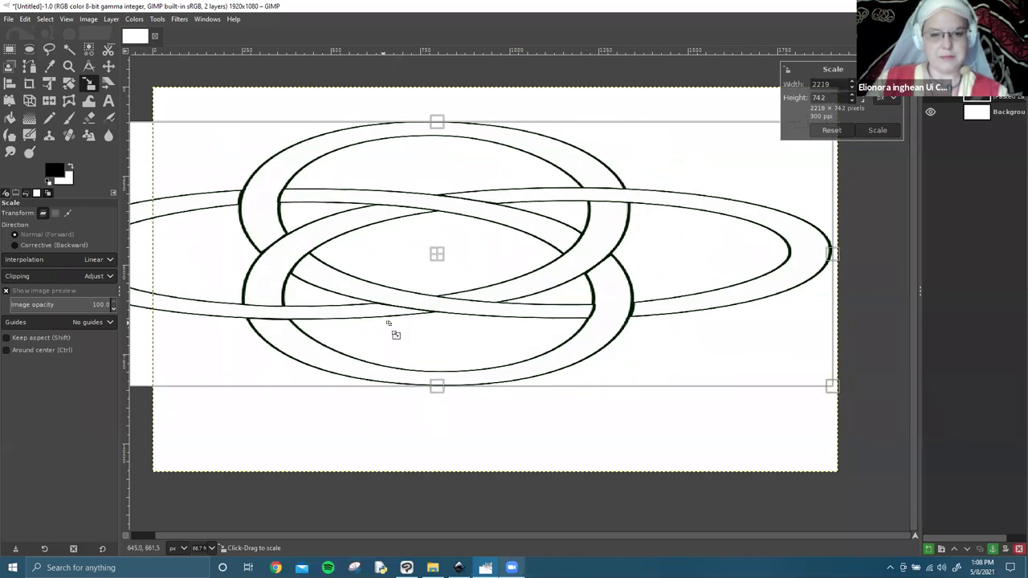
Examine the stretched knot's line edges up close where the bands cross, checking for pixelation.
key("ctrl")
scroll(421, 323, "up", 7)
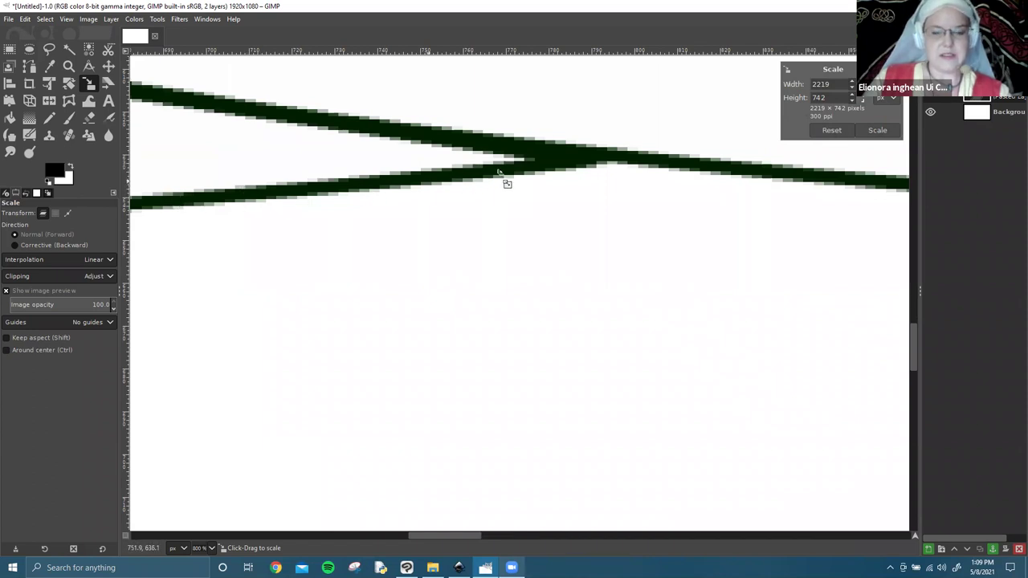
key("ctrl")
scroll(573, 170, "down", 1)
scroll(575, 174, "down", 5)
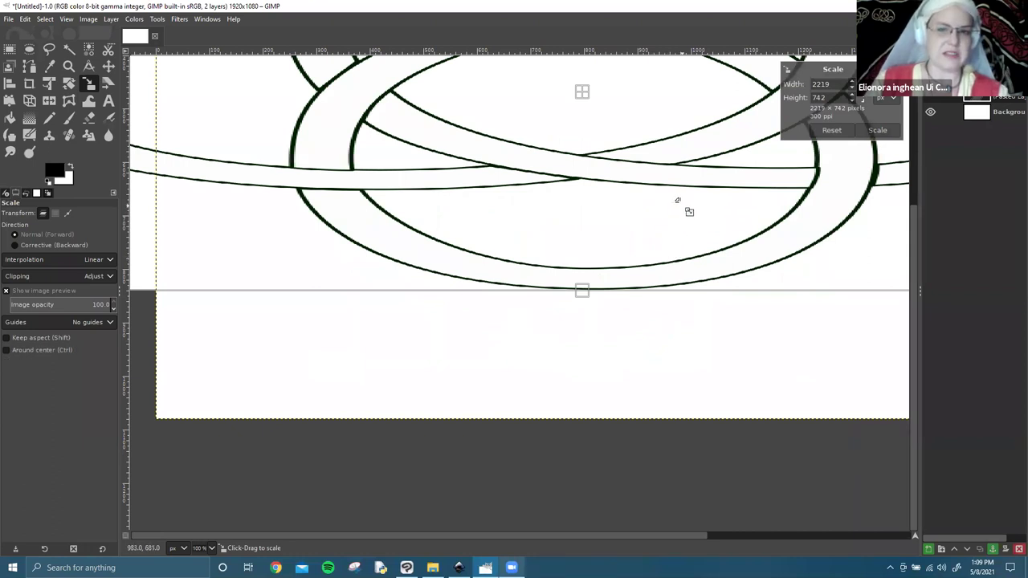
scroll(668, 202, "up", 2)
scroll(668, 201, "right", 1)
scroll(550, 405, "up", 3)
scroll(550, 405, "right", 1)
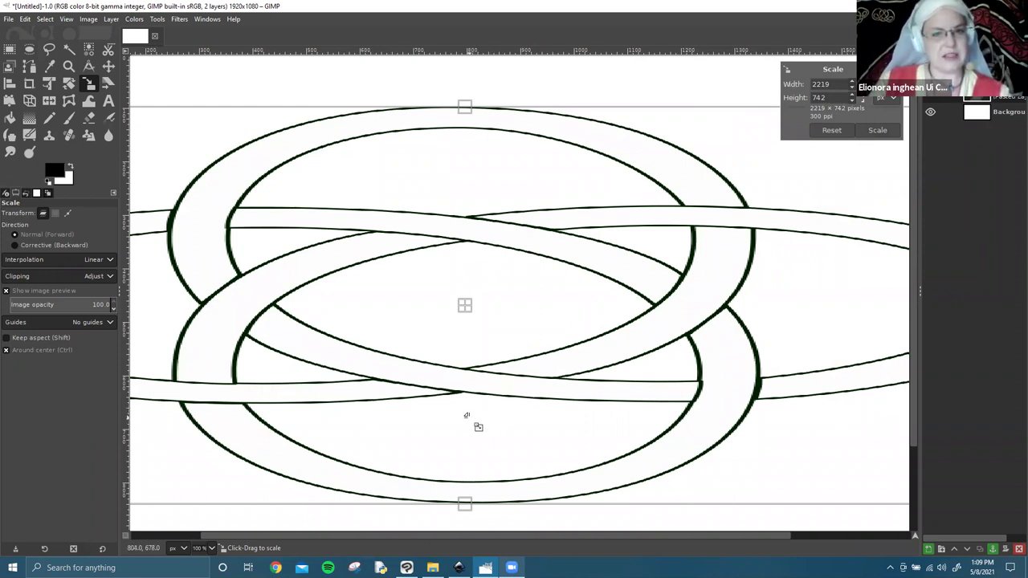
scroll(467, 427, "up", 3)
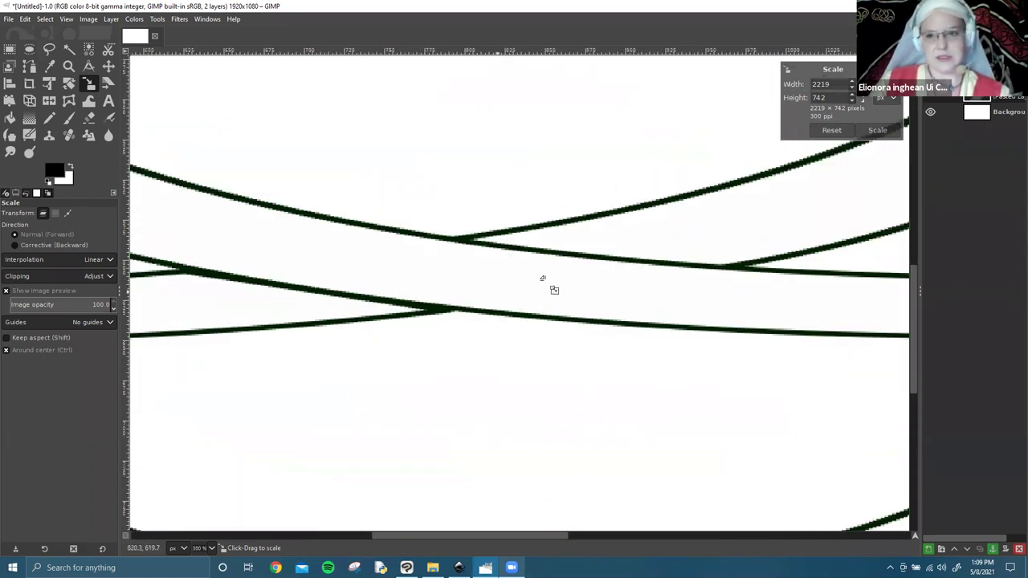
scroll(563, 306, "down", 5)
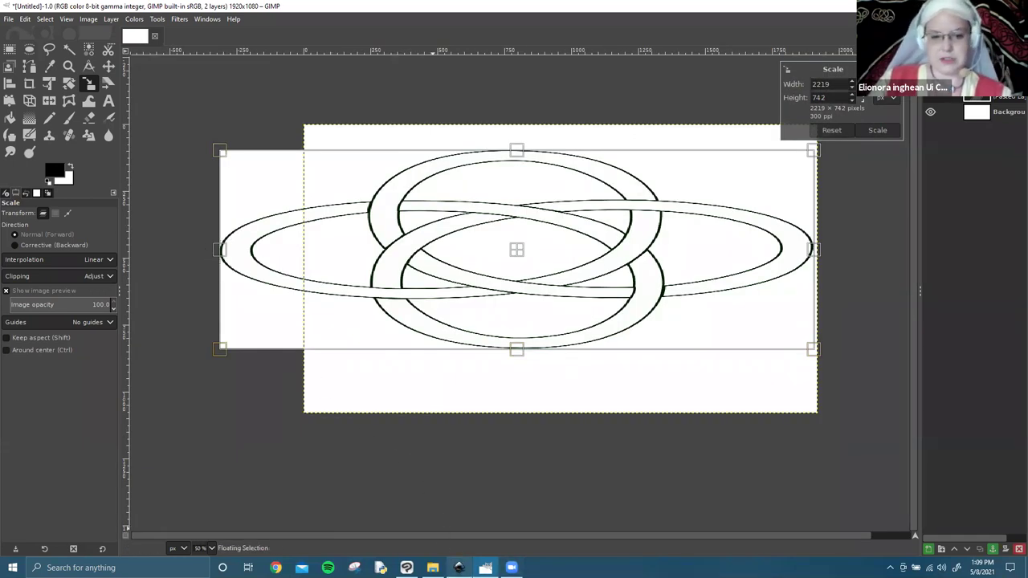
Switch to Inkscape and undo the horizontal stretch of the knot.
left_click(458, 568)
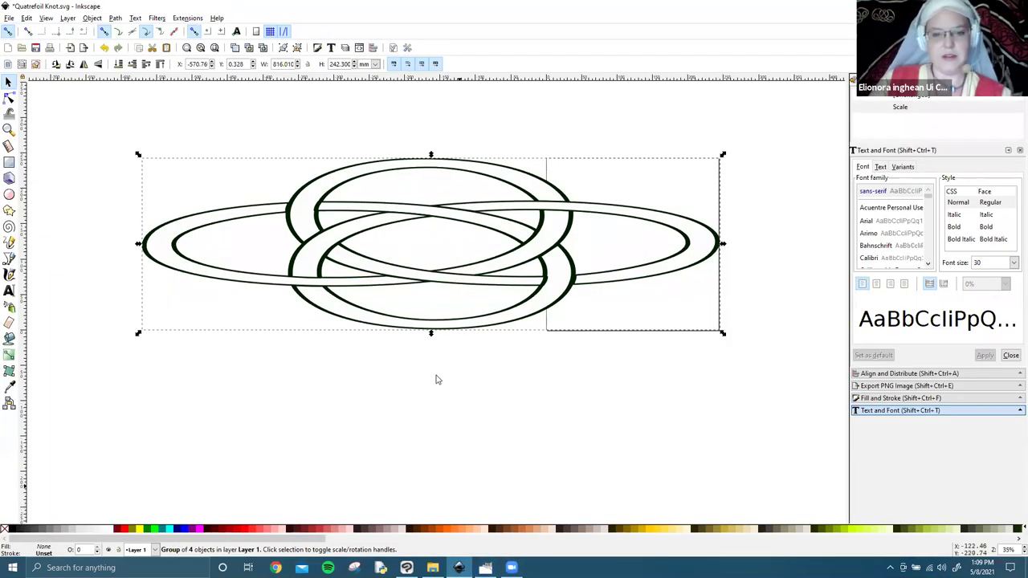
key("ctrl+z")
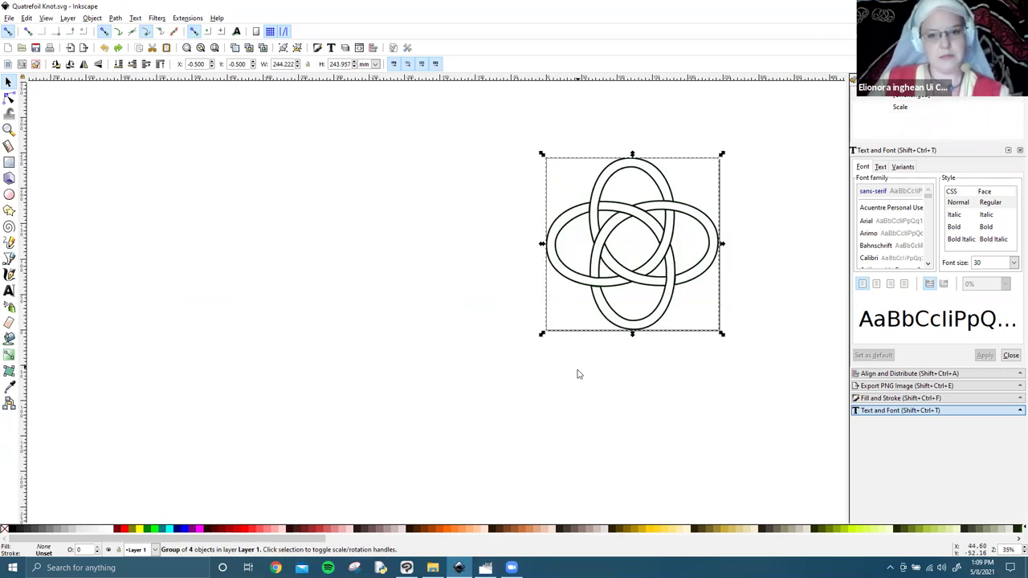
scroll(554, 336, "down", 1)
scroll(554, 336, "right", 5)
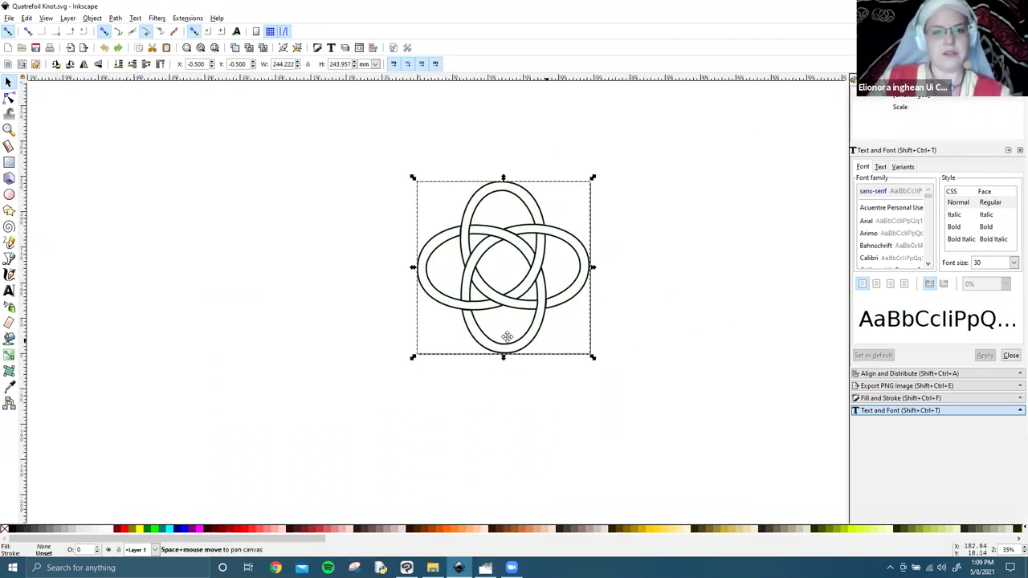
Switch to GIMP and undo the scaling of the knot.
key("alt+Tab")
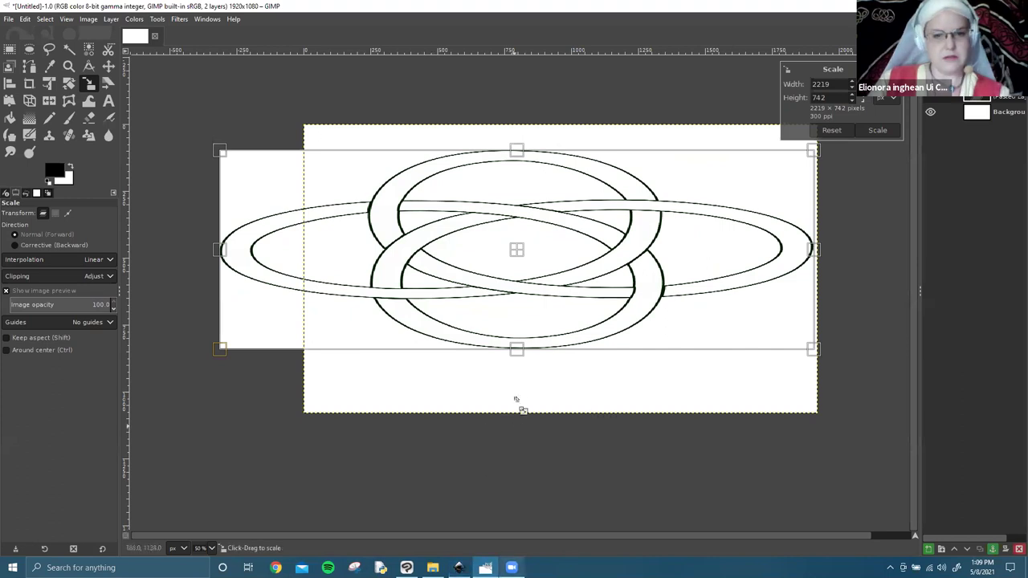
key("ctrl+z")
key("ctrl+z")
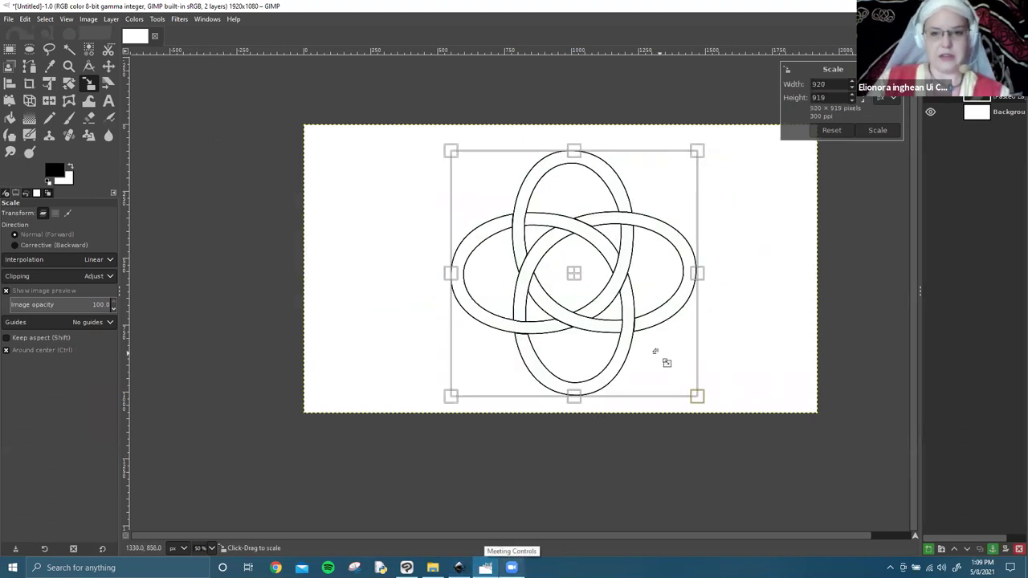
scroll(438, 217, "down", 3)
scroll(438, 216, "right", 3)
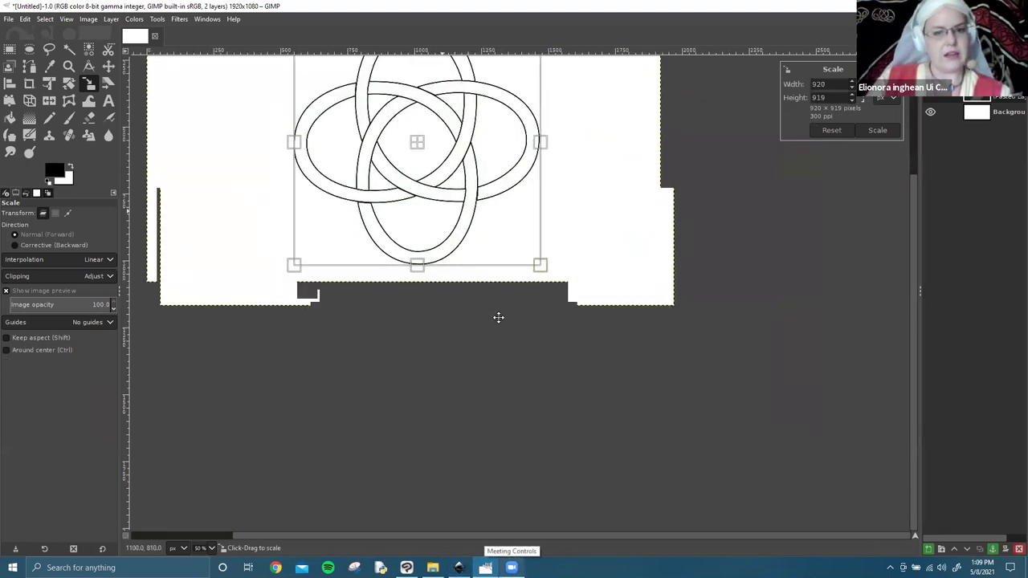
scroll(498, 349, "up", 3)
scroll(498, 349, "left", 1)
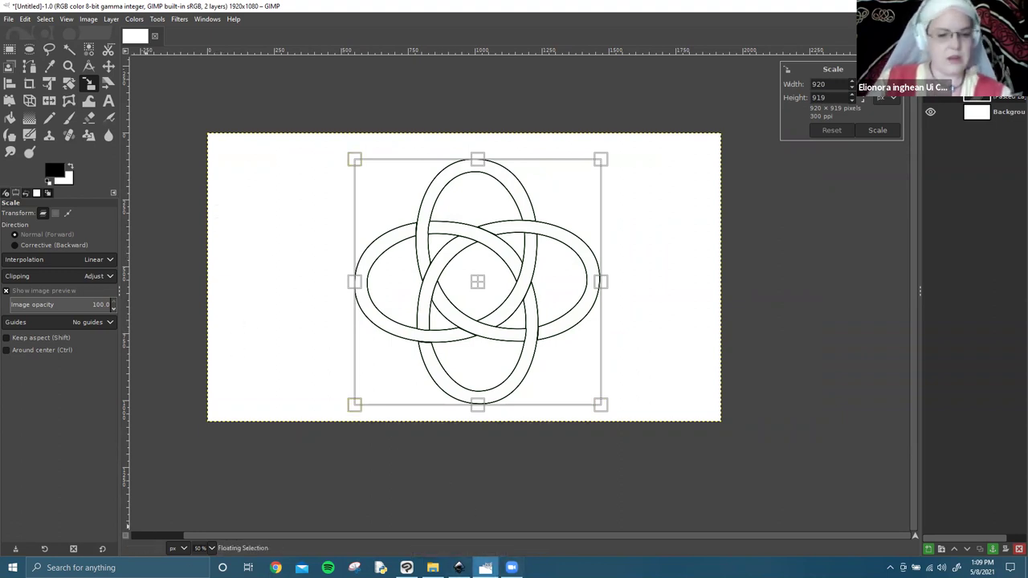
Switch to Clip Studio Paint and close both Inkscape and GIMP, discarding the unsaved GIMP image.
key("alt+Tab")
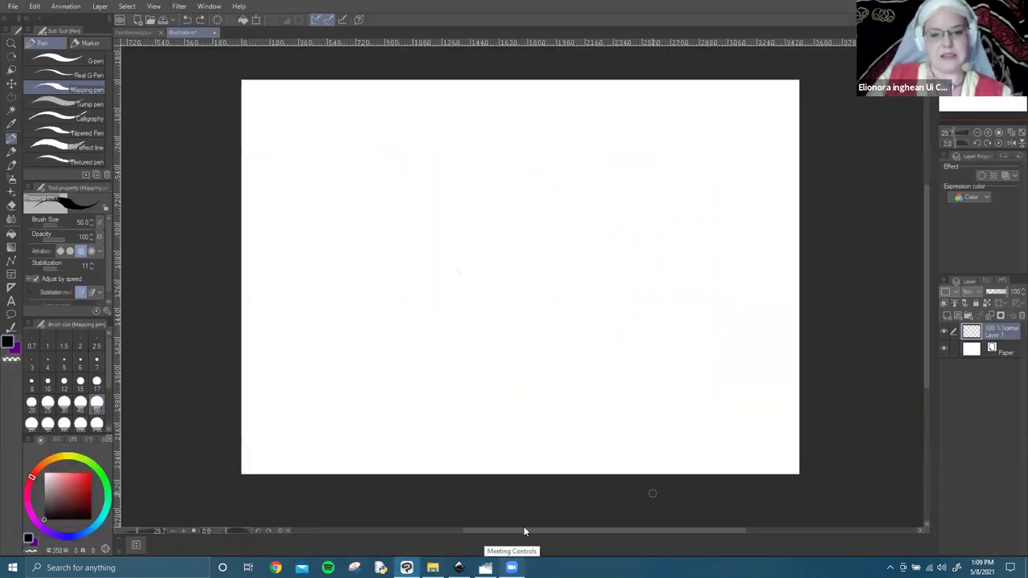
right_click(459, 568)
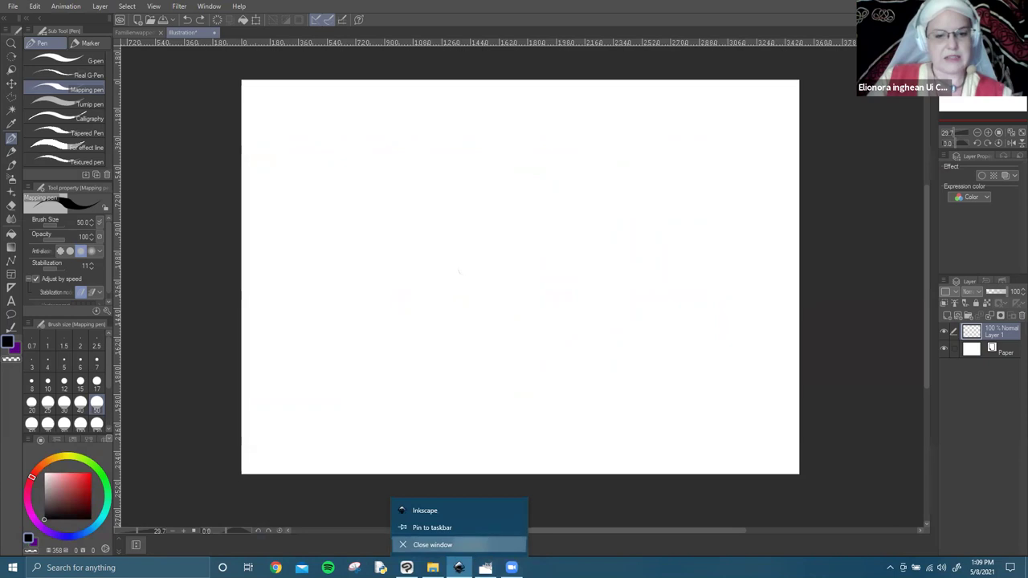
left_click(450, 545)
right_click(461, 566)
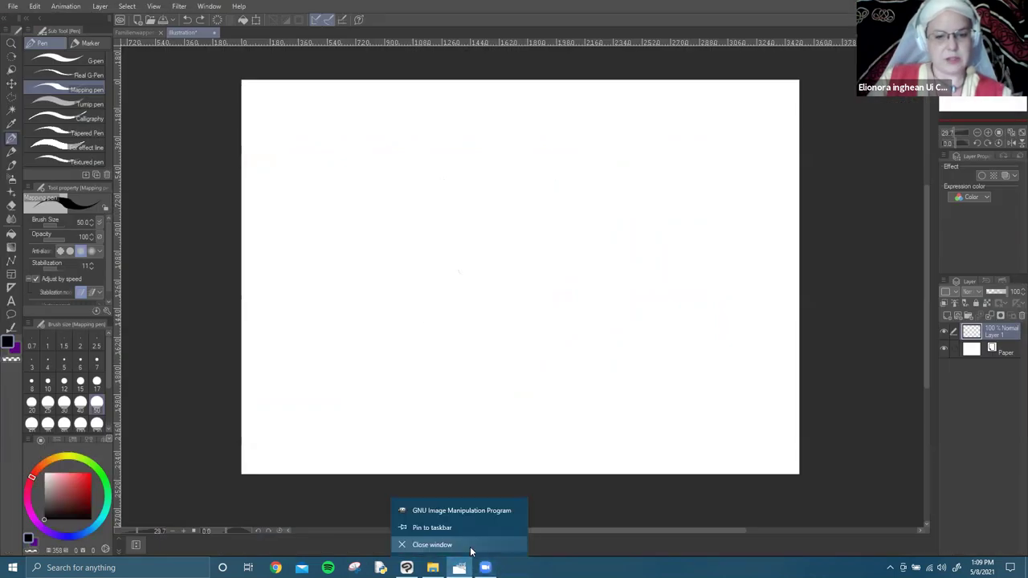
left_click(433, 544)
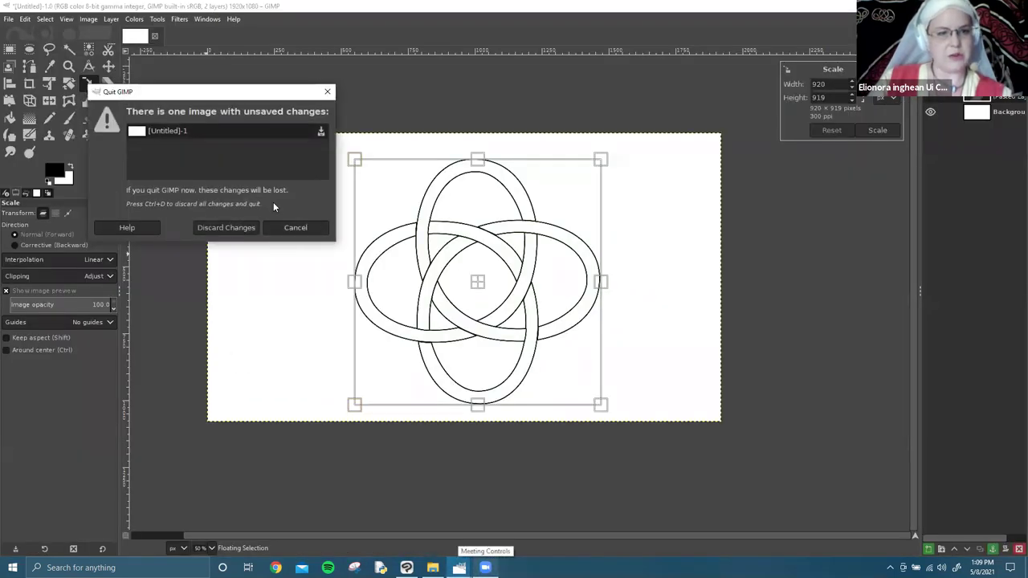
left_click(252, 228)
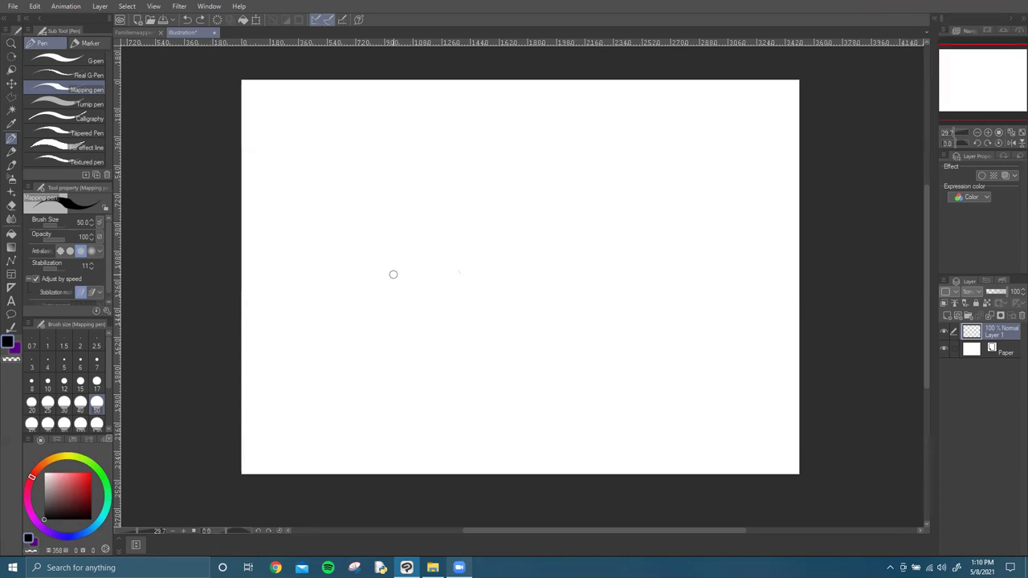
Choose the G-pen from the Pen sub tools as the drawing brush.
key("alt+Tab")
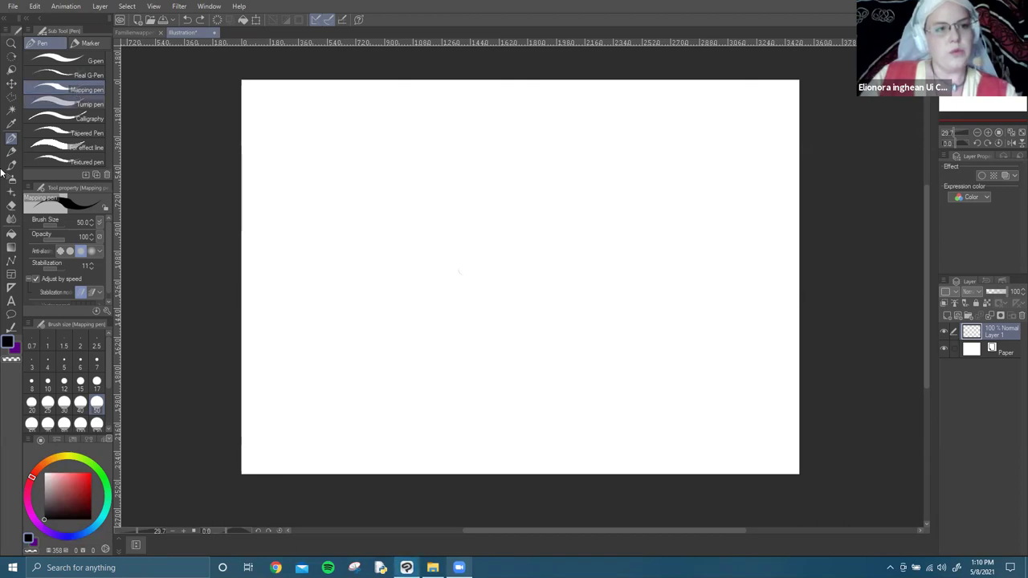
left_click(74, 63)
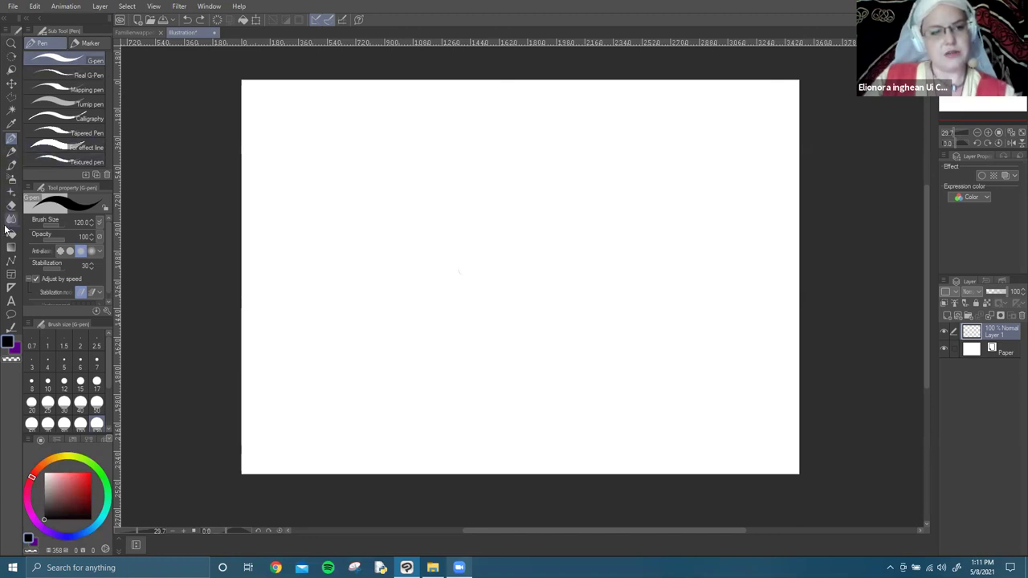
left_click(90, 44)
left_click(40, 43)
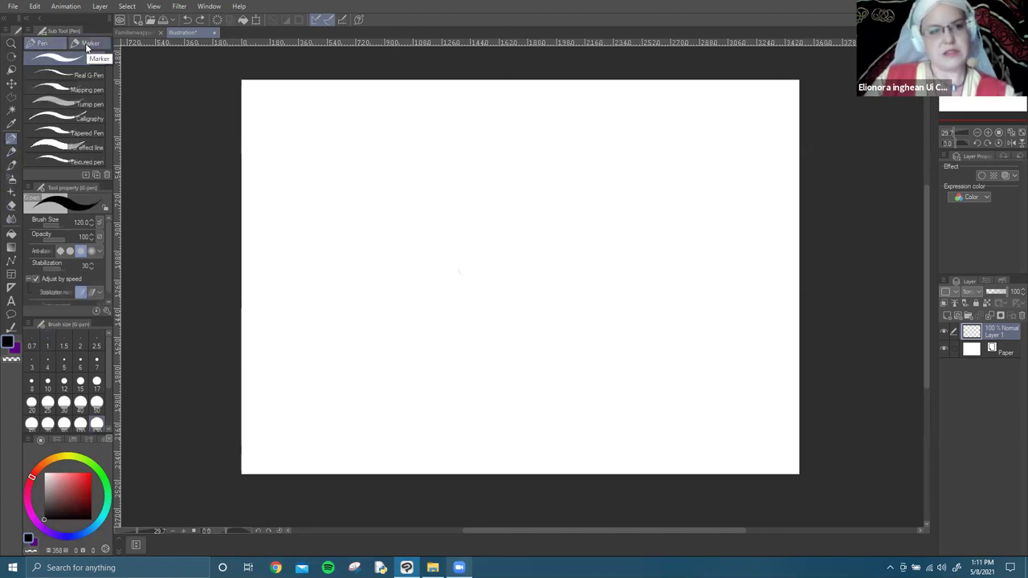
left_click(69, 64)
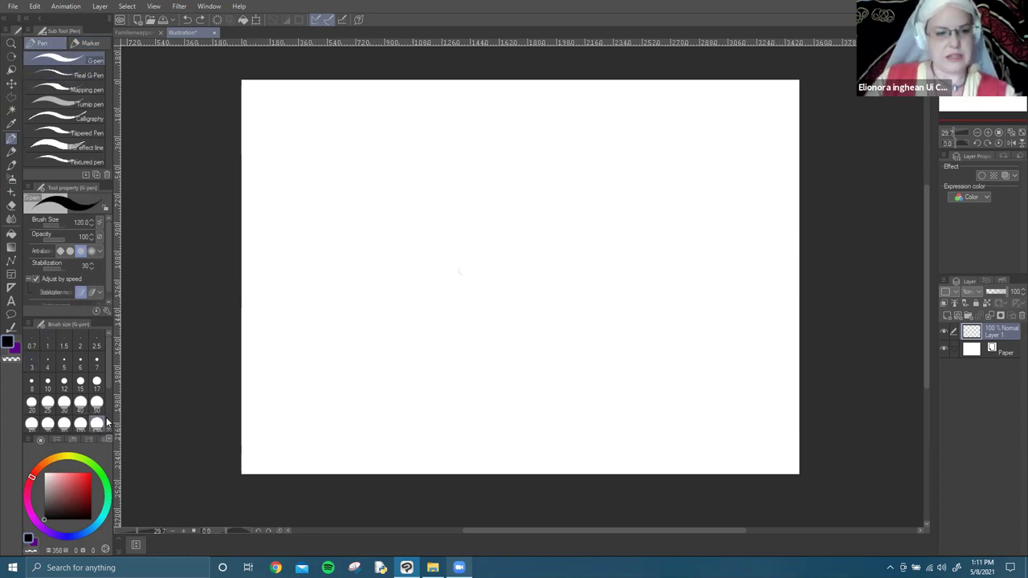
Set the brush size to 300 and draw two arched black strokes across the canvas, the lower one with tapered ends.
left_click_drag(112, 380, 110, 410)
left_click(97, 393)
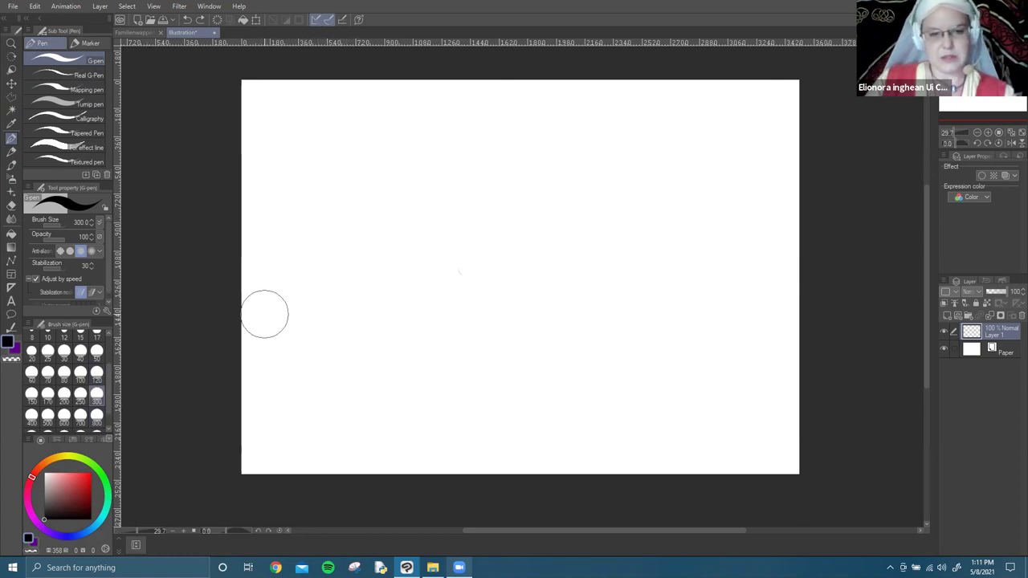
mouse_move(271, 294)
left_mouse_down()
mouse_move(466, 241)
mouse_move(700, 247)
left_mouse_up()
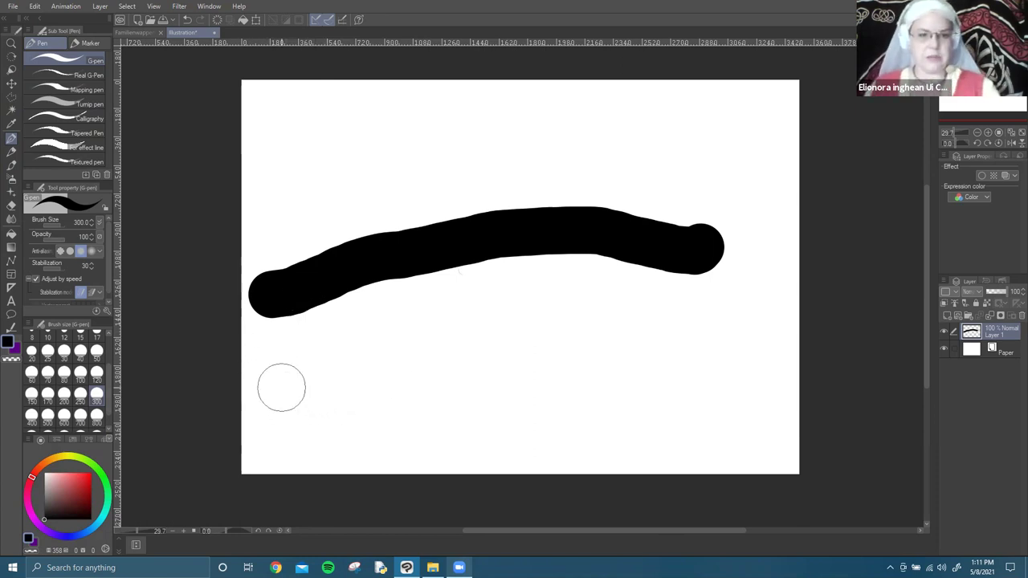
mouse_move(282, 389)
left_mouse_down()
mouse_move(441, 322)
mouse_move(617, 334)
left_mouse_up()
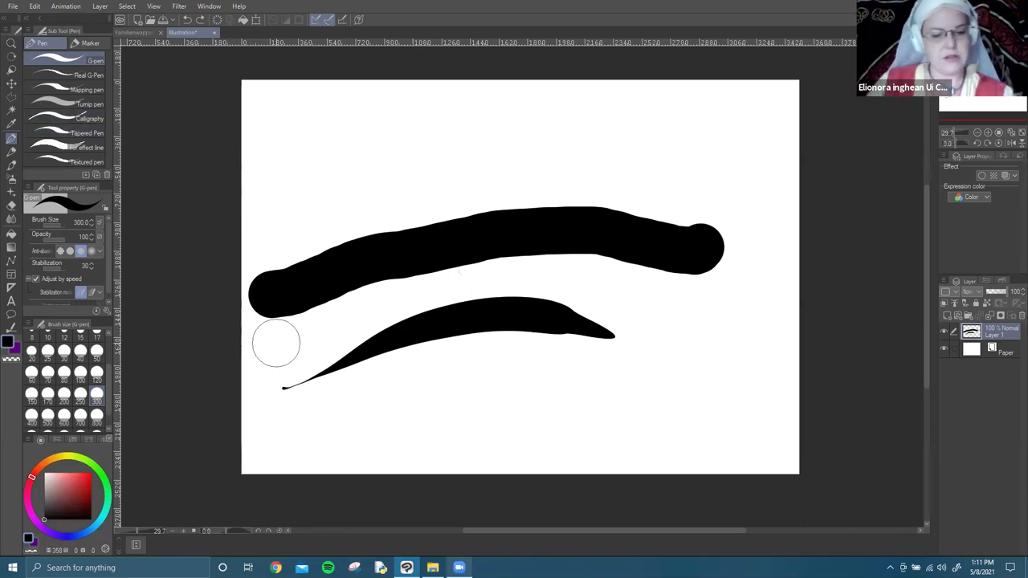
Taper the left end of the upper stroke by erasing along its upper edge with the Hard eraser at size 300.
key("e")
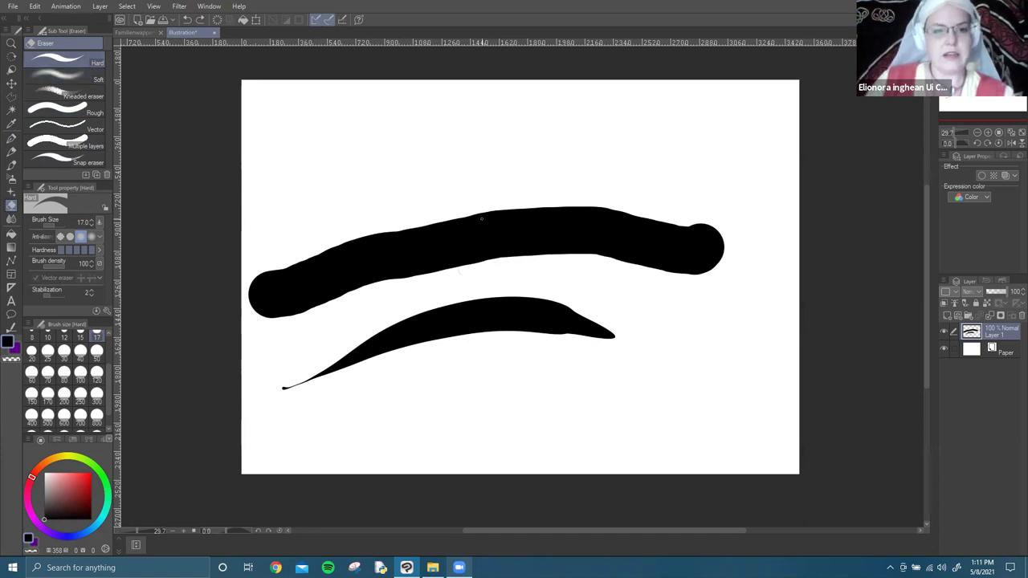
left_click(96, 393)
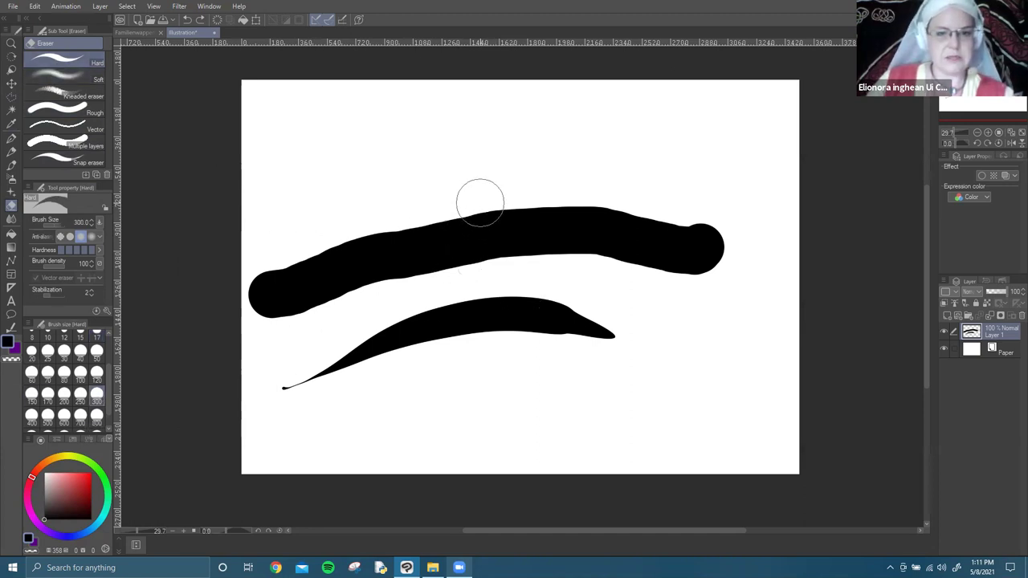
mouse_move(404, 204)
left_mouse_down()
mouse_move(223, 298)
mouse_move(404, 200)
mouse_move(340, 247)
mouse_move(252, 285)
mouse_move(271, 301)
mouse_move(351, 222)
mouse_move(379, 225)
left_mouse_up()
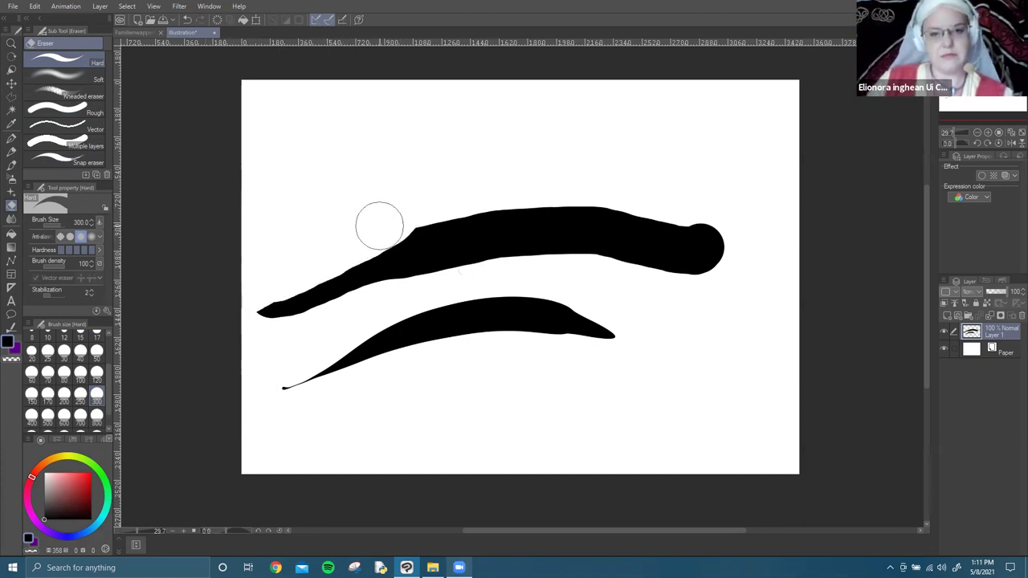
scroll(417, 267, "up", 2)
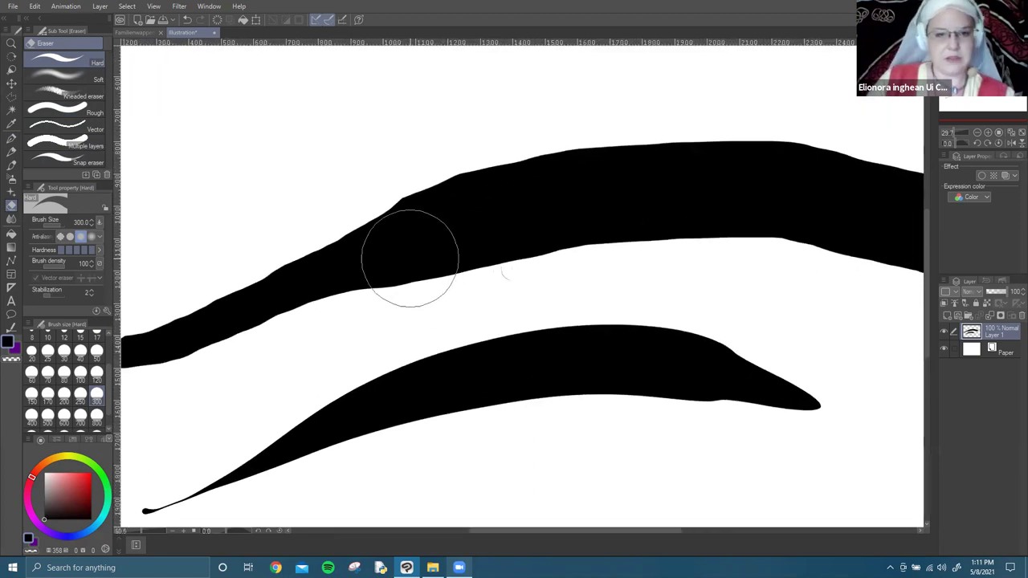
scroll(410, 258, "up", 1)
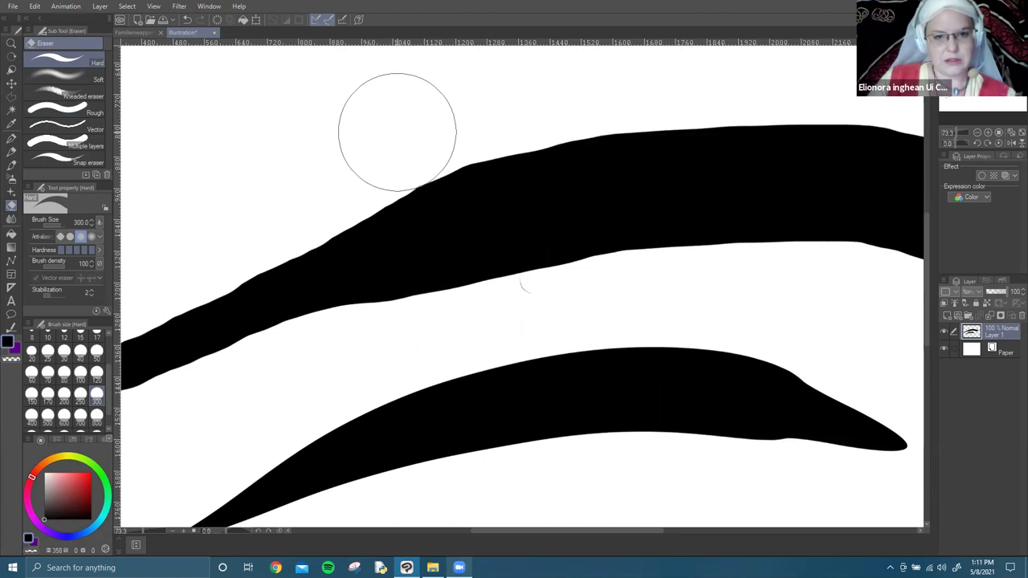
Draw a long black stroke above the others with the G-pen at size 120 and thicken its left part along the upper edge.
scroll(502, 160, "down", 4)
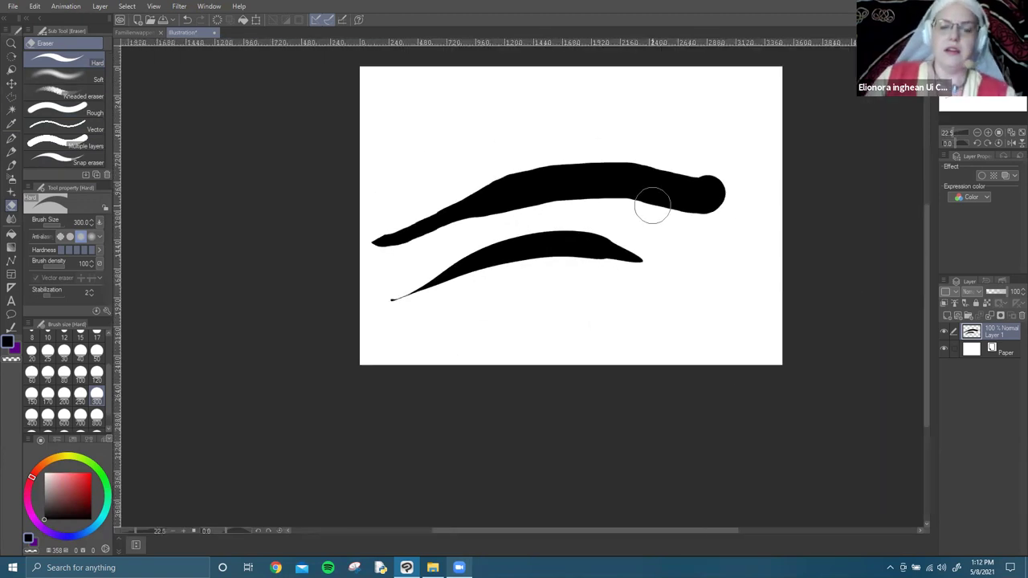
scroll(570, 237, "up", 1)
scroll(570, 237, "down", 2)
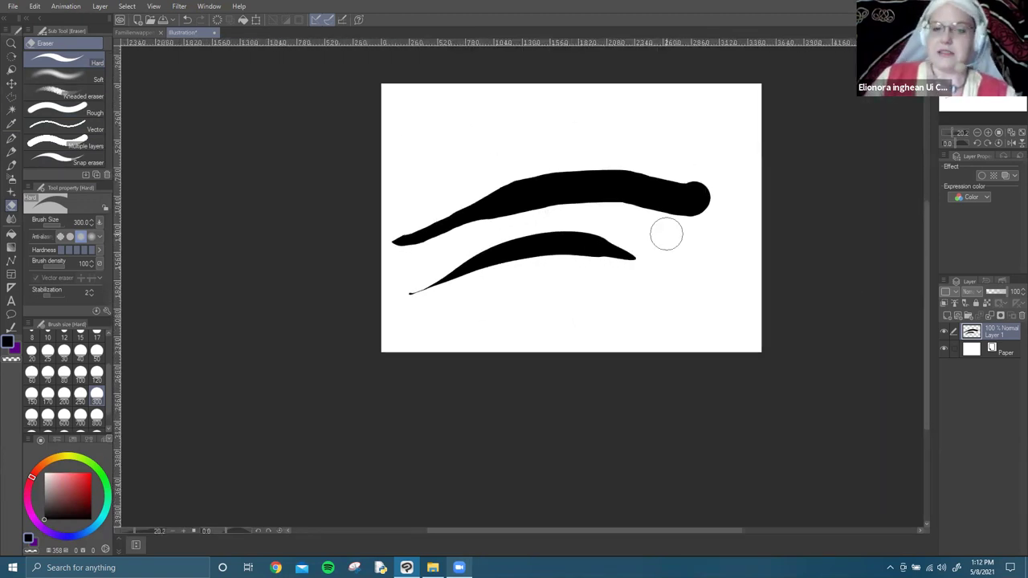
left_click_drag(535, 314, 450, 356)
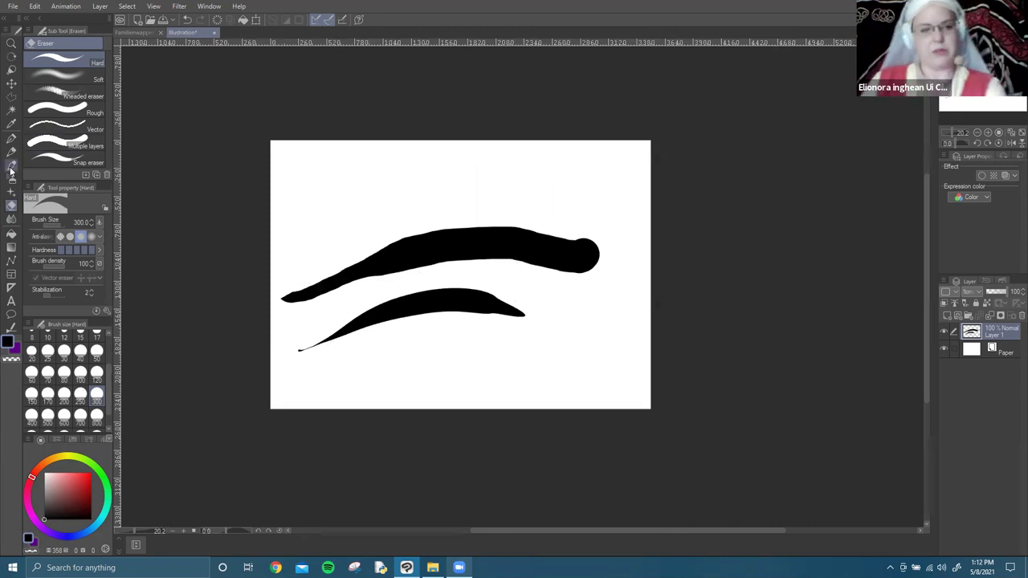
key("p")
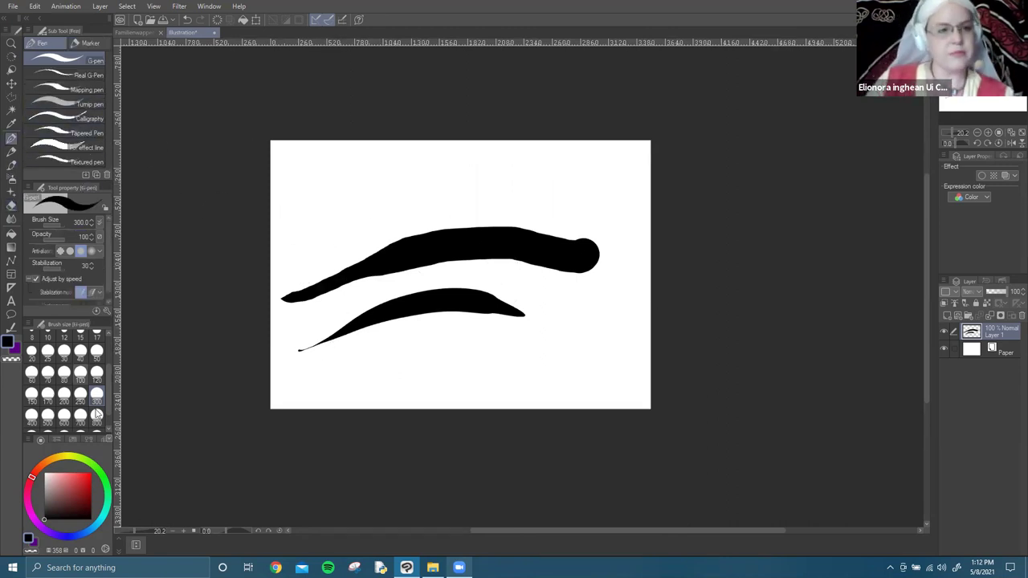
left_click(96, 351)
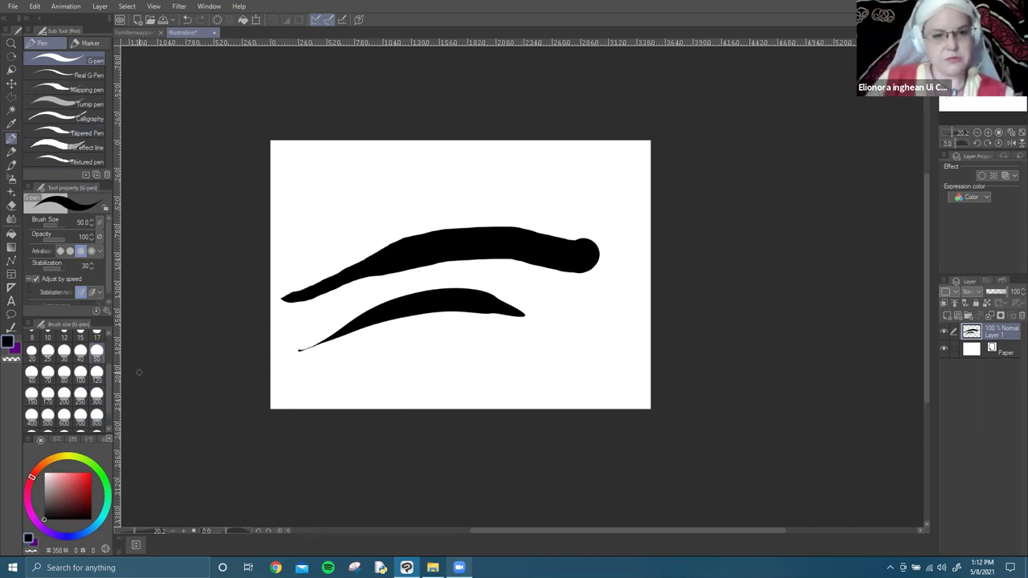
left_click(97, 394)
scroll(311, 226, "up", 1)
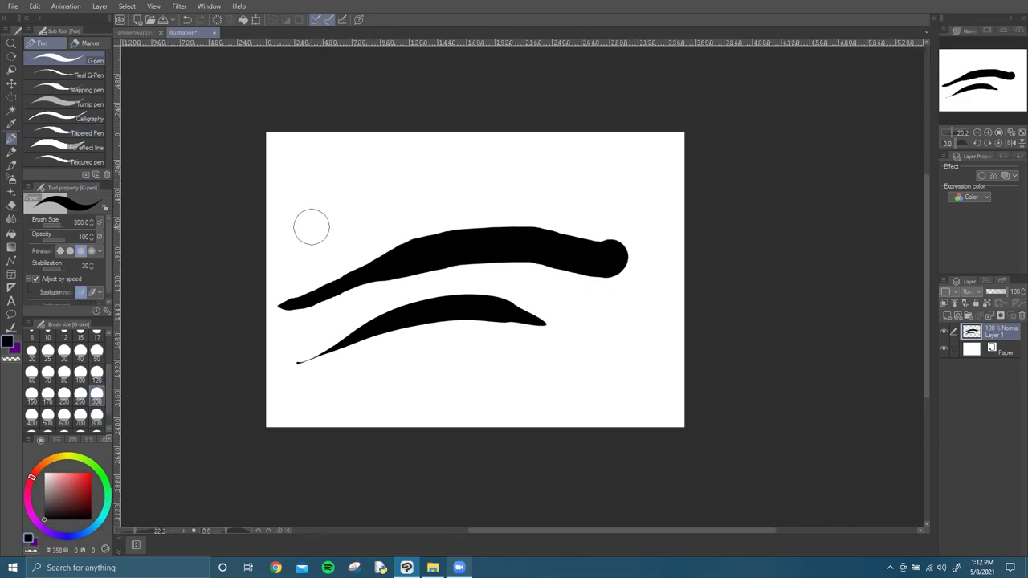
scroll(312, 227, "up", 2)
left_click(97, 373)
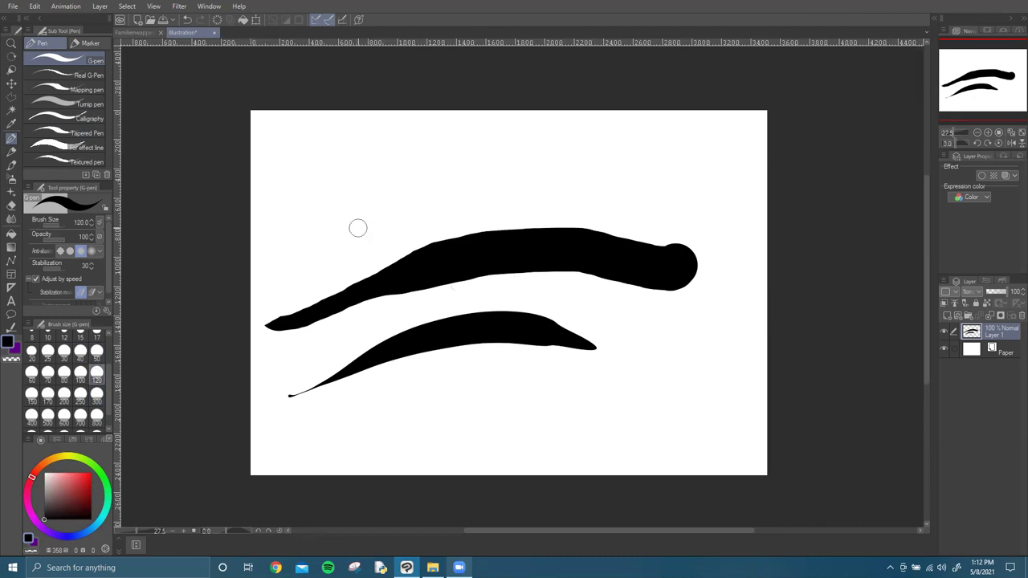
mouse_move(287, 203)
left_mouse_down()
mouse_move(412, 171)
mouse_move(769, 152)
left_mouse_up()
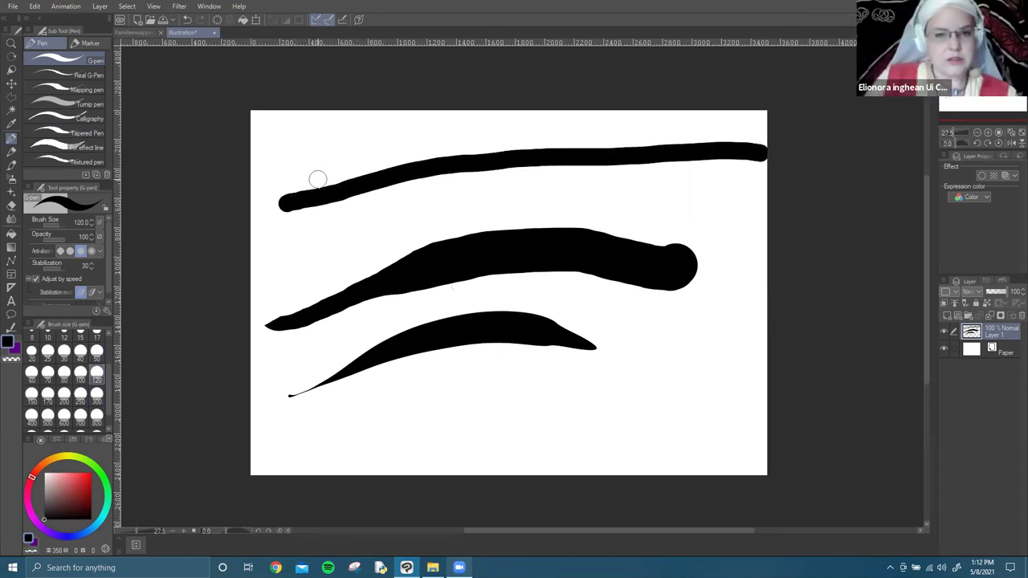
mouse_move(294, 200)
left_mouse_down()
mouse_move(431, 157)
mouse_move(491, 155)
mouse_move(390, 160)
mouse_move(293, 193)
left_mouse_up()
mouse_move(339, 166)
left_mouse_down()
mouse_move(415, 152)
mouse_move(592, 154)
left_mouse_up()
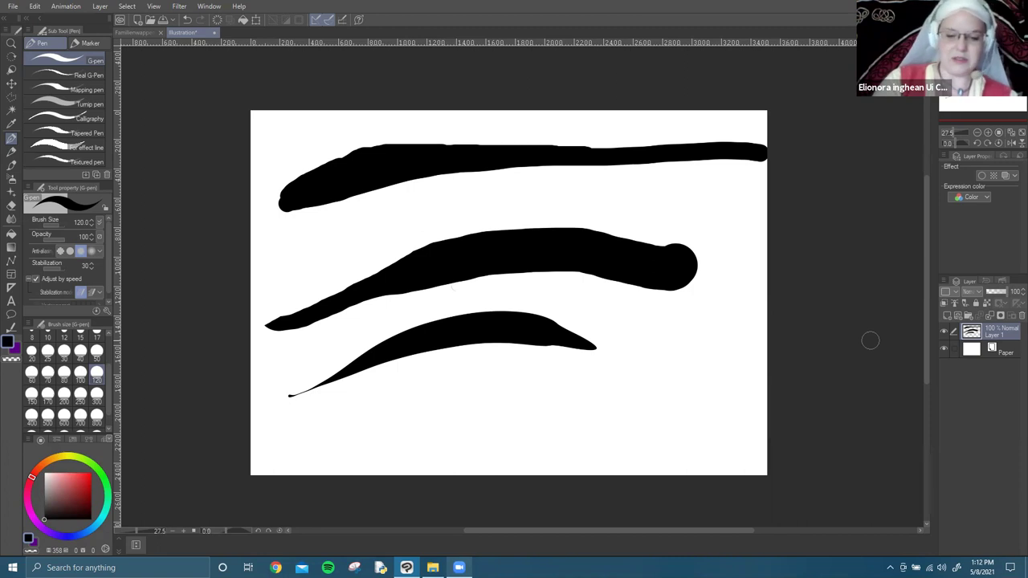
Add a new raster layer and scribble a wavy black line back and forth across the existing strokes.
key("ctrl+shift+n")
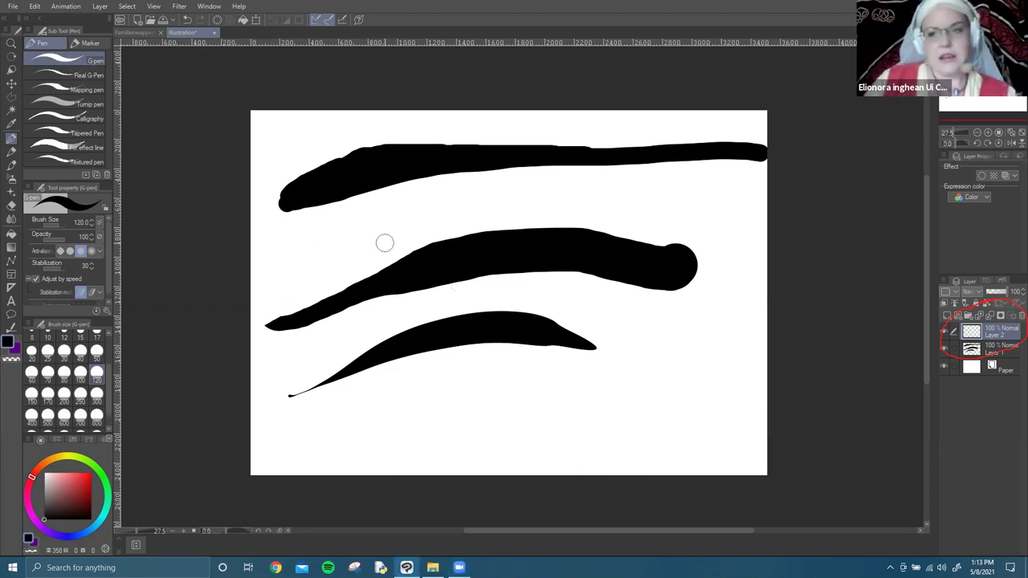
mouse_move(290, 248)
left_mouse_down()
mouse_move(376, 198)
mouse_move(529, 178)
mouse_move(775, 298)
mouse_move(456, 246)
mouse_move(188, 254)
mouse_move(542, 370)
left_mouse_up()
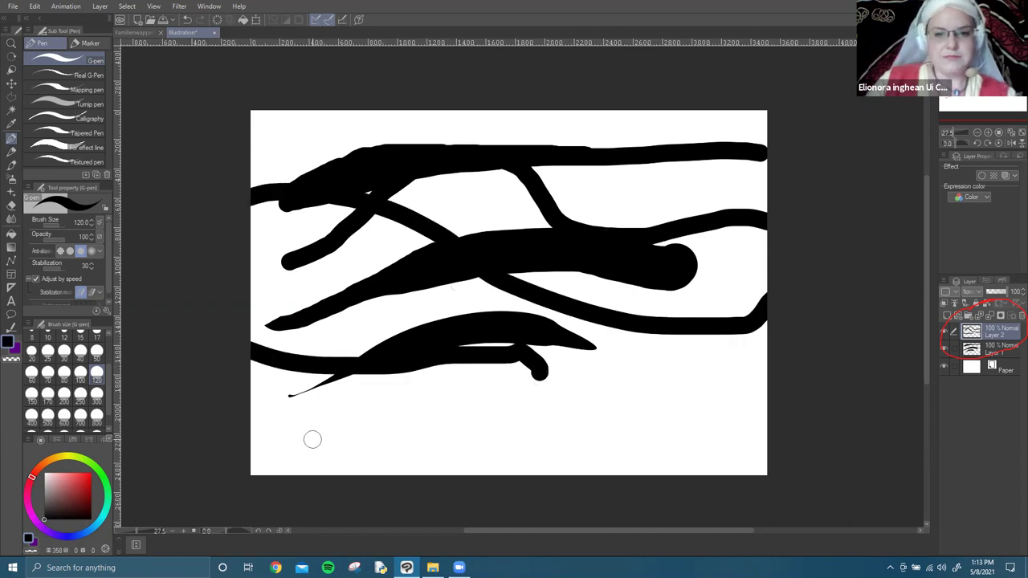
Transform Layer 2 to shift its wavy lines slightly down and to the left, and apply the change.
key("ctrl+t")
mouse_move(432, 238)
left_mouse_down()
mouse_move(420, 371)
mouse_move(452, 225)
mouse_move(449, 137)
mouse_move(426, 165)
mouse_move(423, 321)
mouse_move(421, 259)
left_mouse_up()
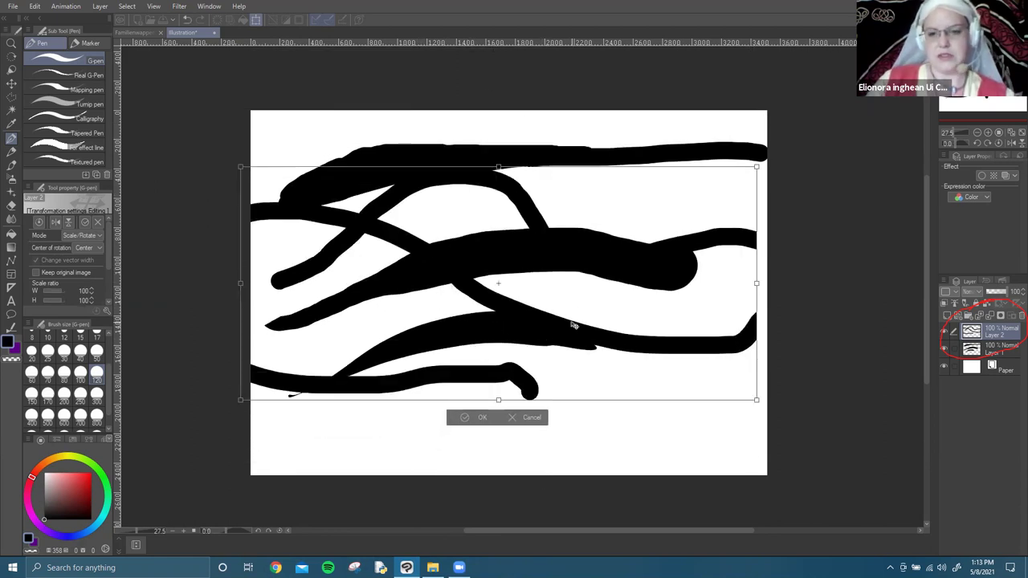
mouse_move(572, 325)
left_mouse_down()
mouse_move(649, 333)
mouse_move(539, 331)
left_mouse_up()
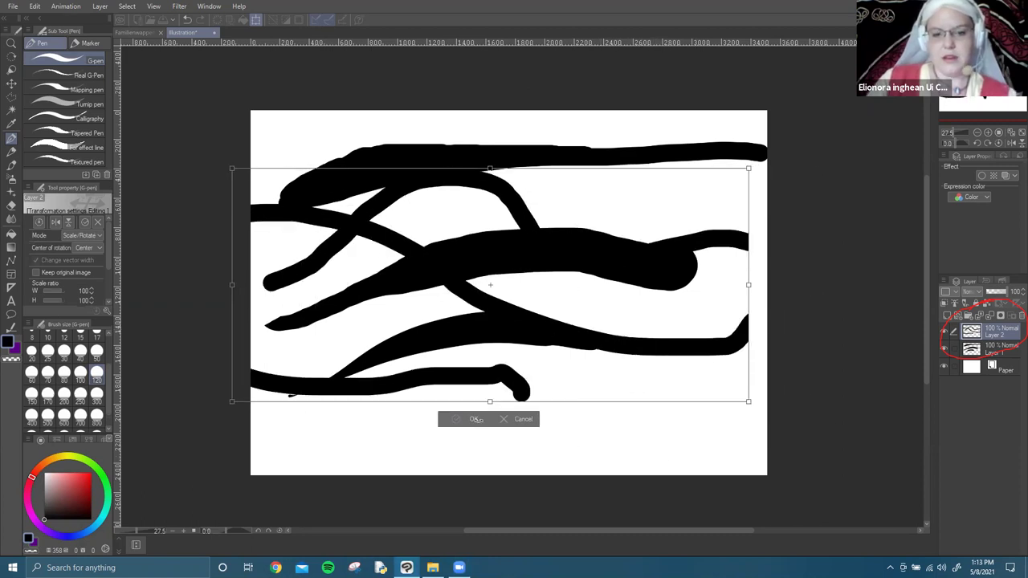
left_click(466, 420)
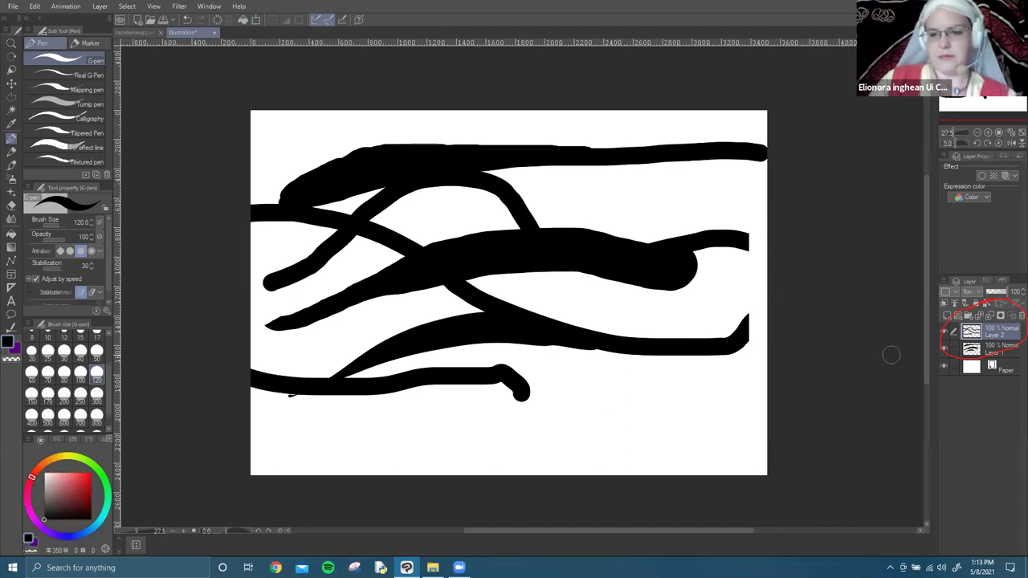
Transform Layer 1 to shift its three thick strokes up and to the right, and apply the transformation.
left_click(1011, 352)
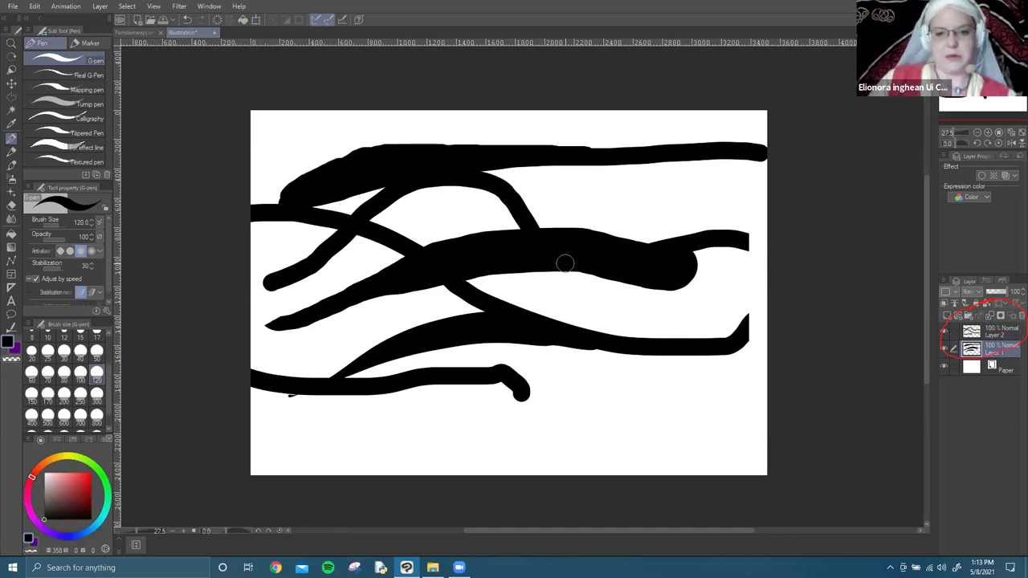
key("ctrl+t")
left_click_drag(577, 255, 596, 218)
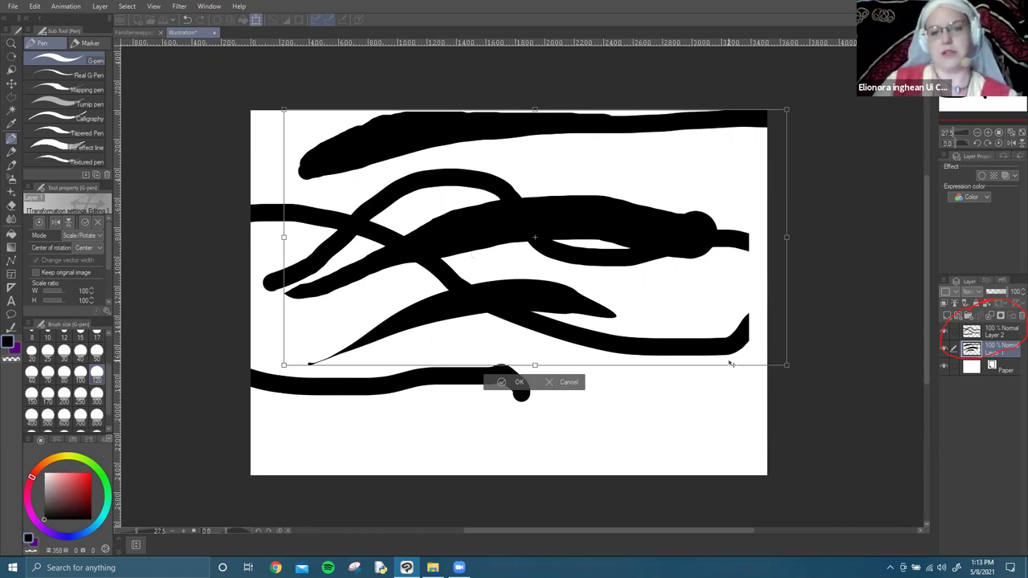
left_click(999, 349)
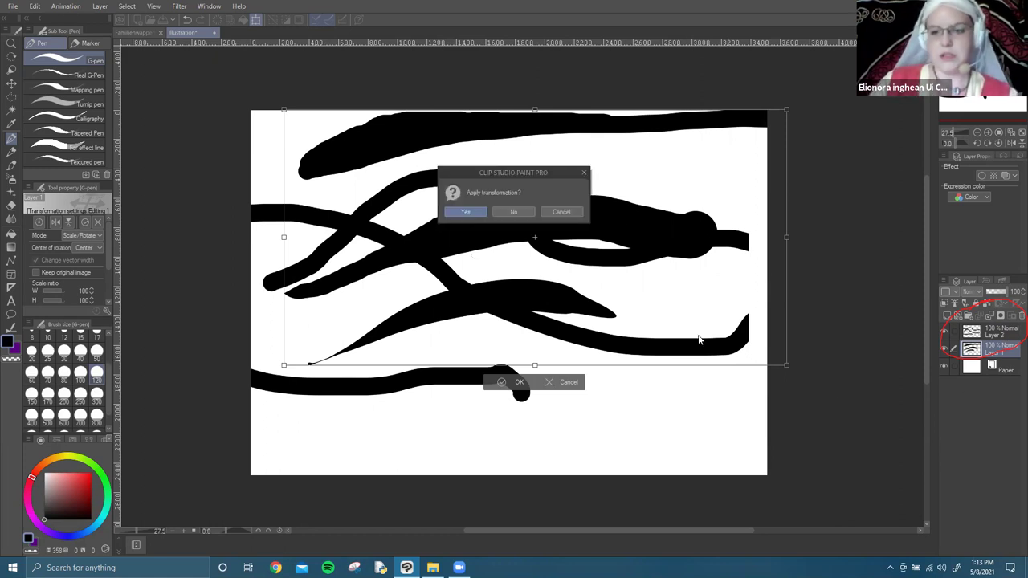
left_click(470, 211)
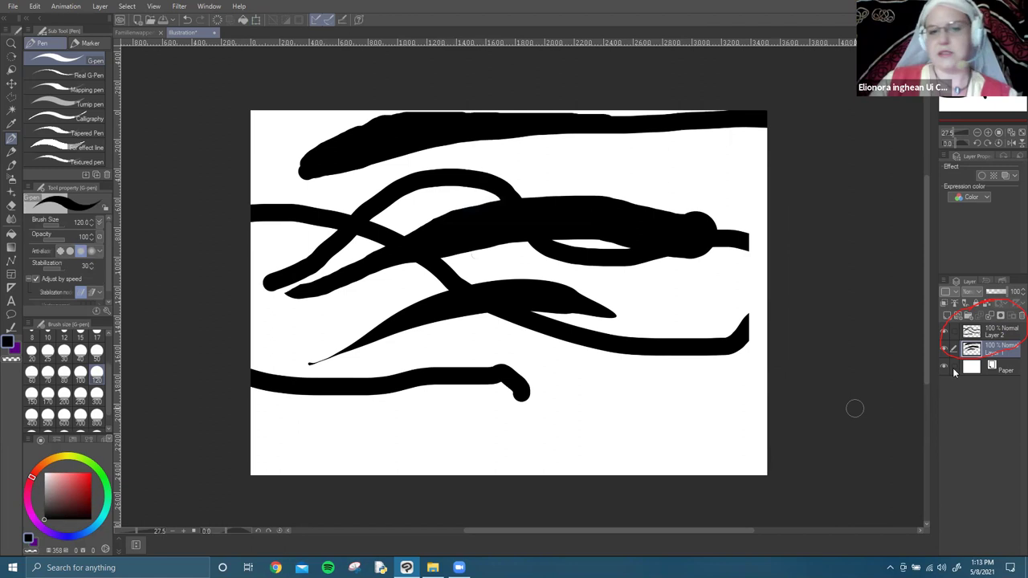
Select the left end of the upper wavy line on Layer 2 with the Lasso.
left_click(1009, 338)
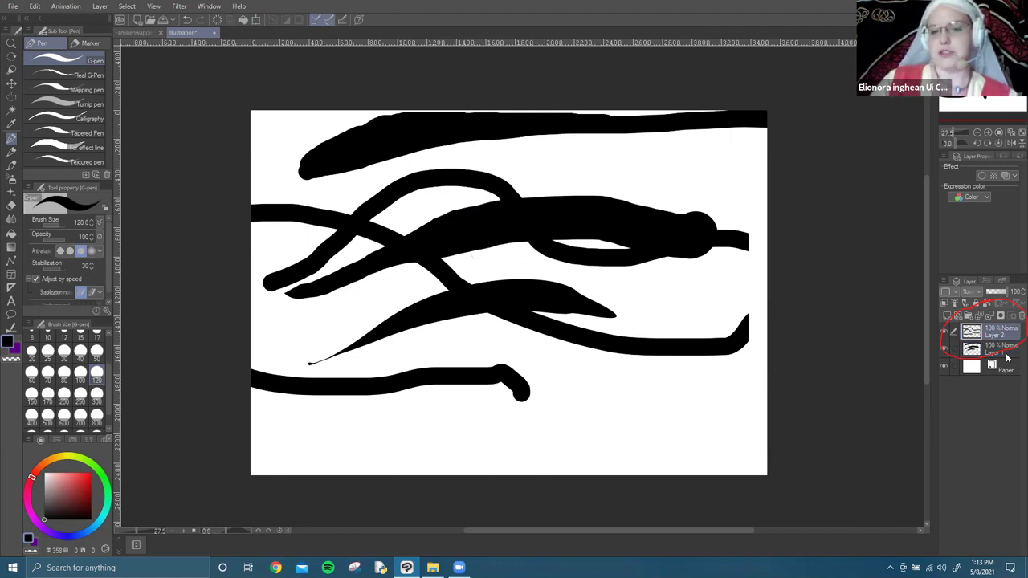
left_click(10, 98)
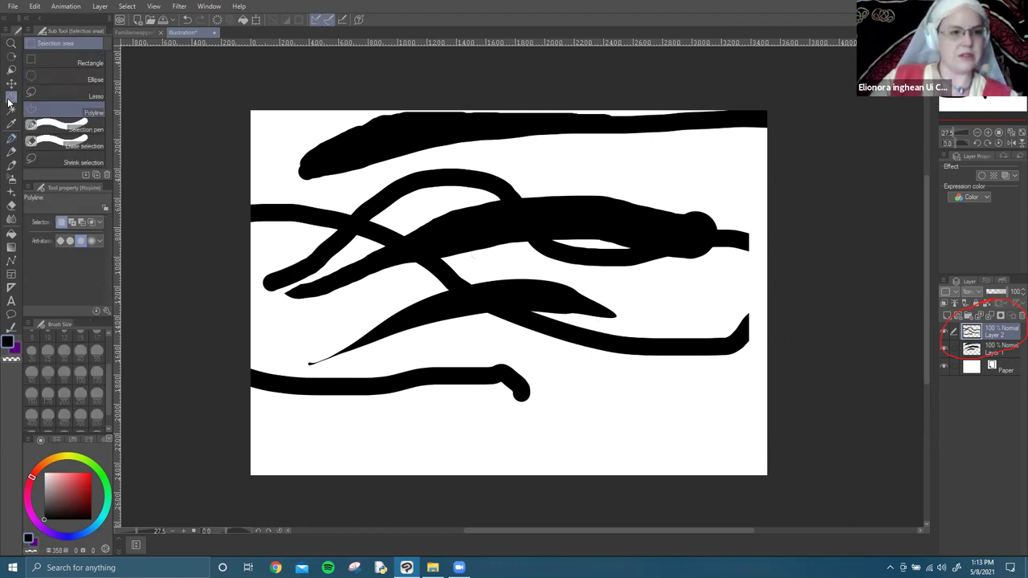
left_click(50, 96)
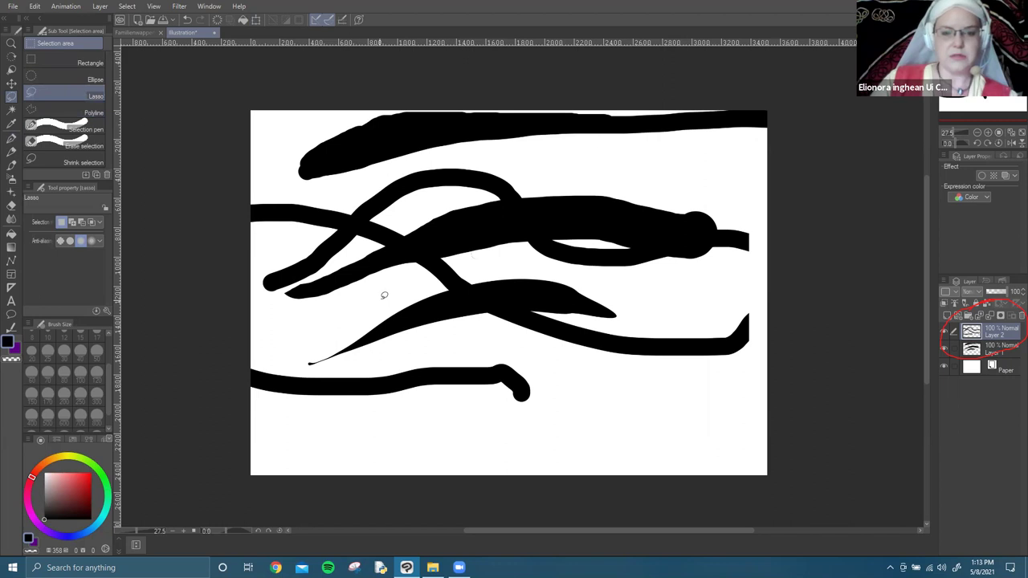
mouse_move(410, 265)
left_mouse_down()
mouse_move(339, 224)
mouse_move(280, 242)
mouse_move(250, 268)
mouse_move(280, 321)
mouse_move(347, 306)
mouse_move(408, 267)
left_mouse_up()
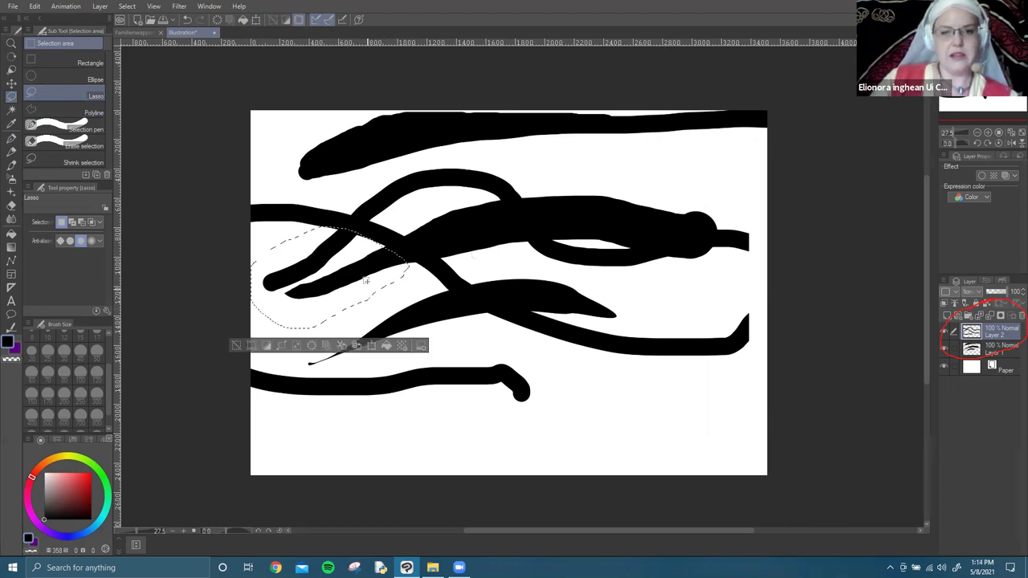
Distort the selected line end by its left corners into a thinner, flatter shape, apply the transformation and deselect.
key("ctrl+t")
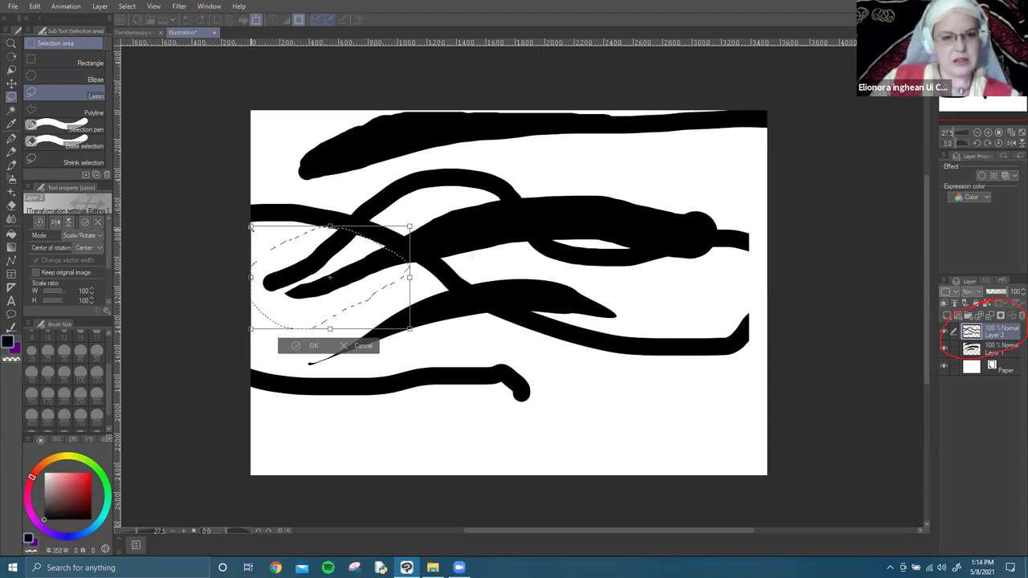
left_click_drag(253, 226, 261, 159)
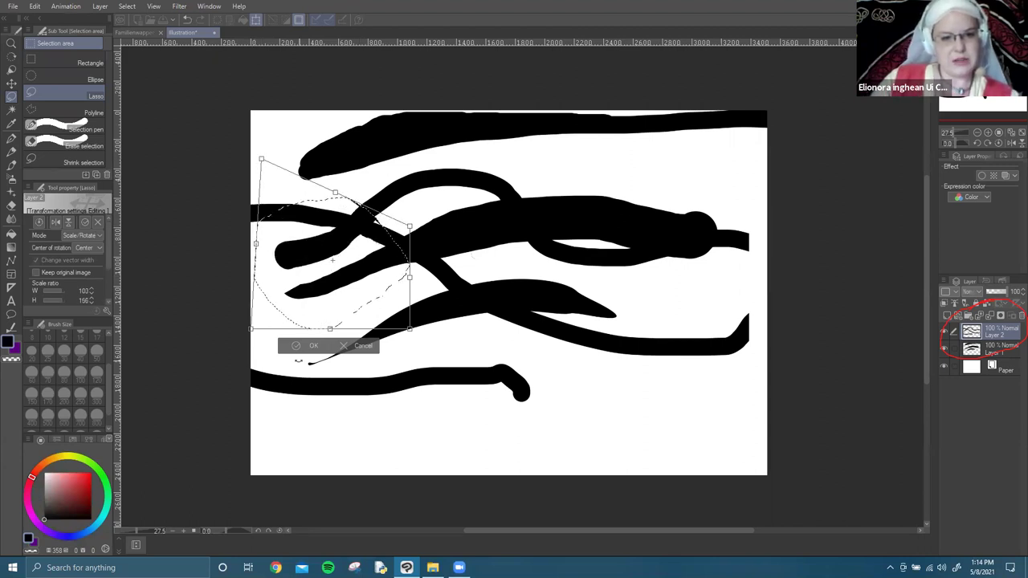
left_click_drag(253, 331, 247, 257)
left_click_drag(261, 159, 251, 221)
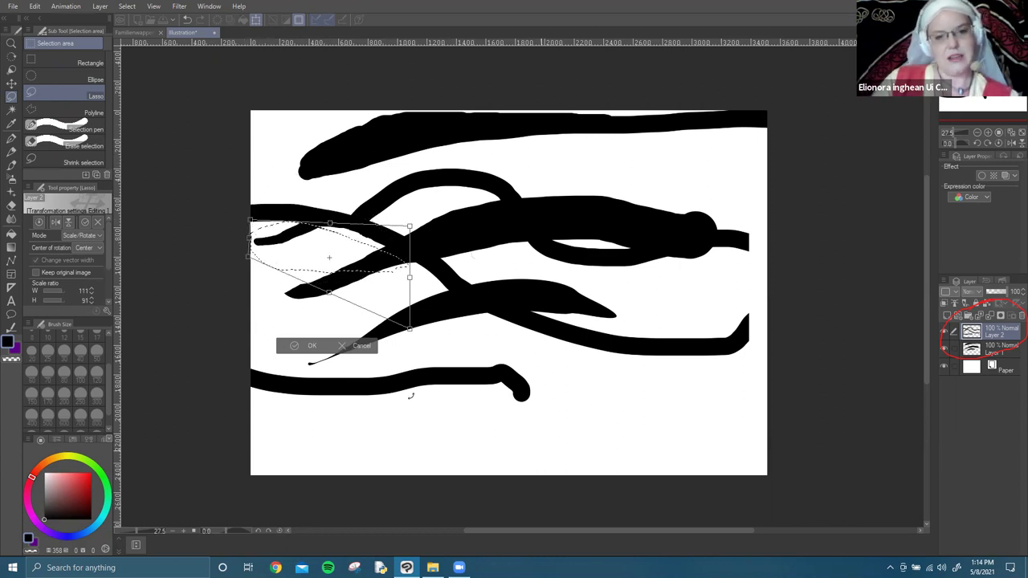
left_click(312, 345)
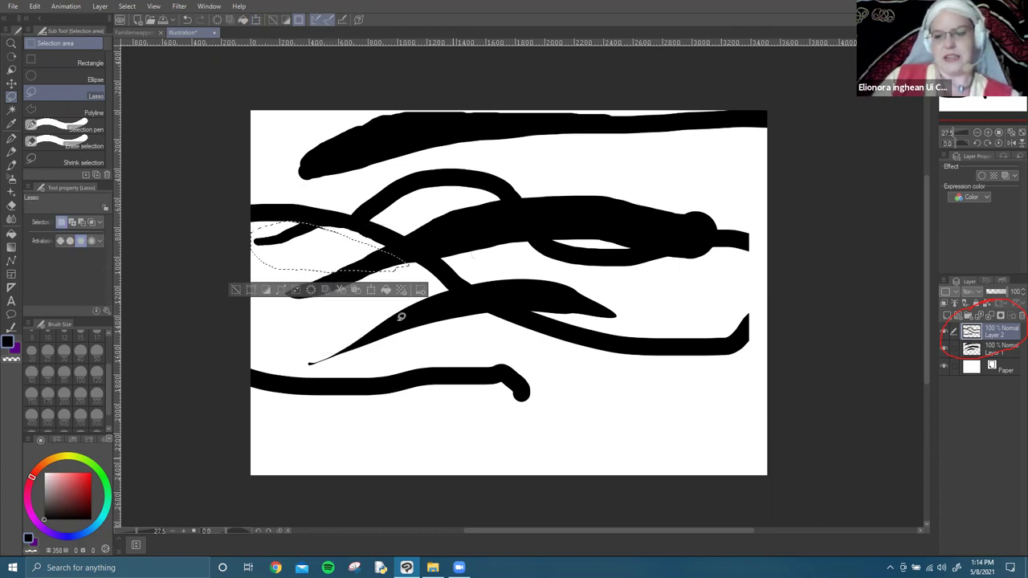
key("ctrl+d")
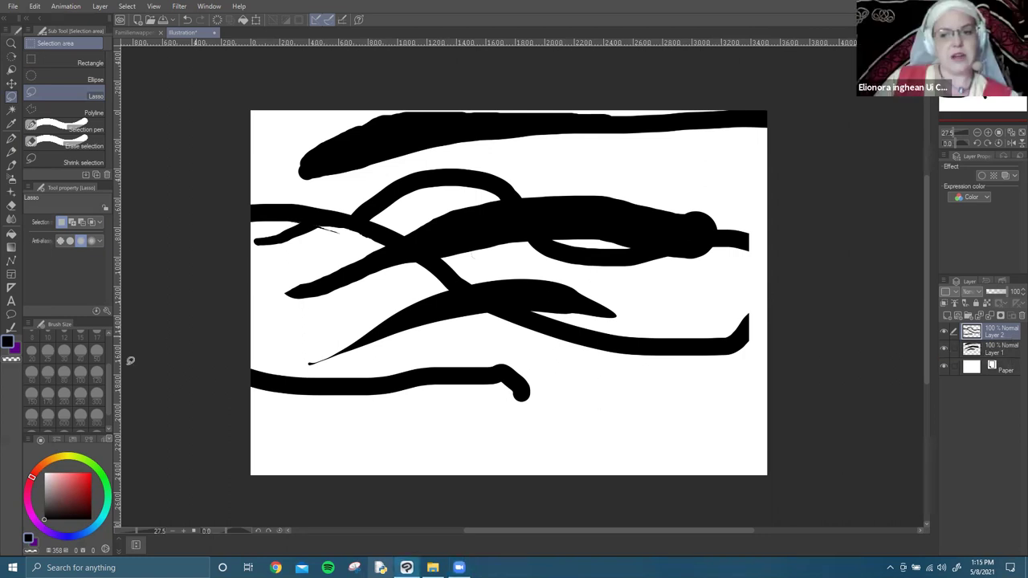
Paint a long and a short white G-pen stroke across the middle thick black stroke on Layer 1.
left_click(46, 476)
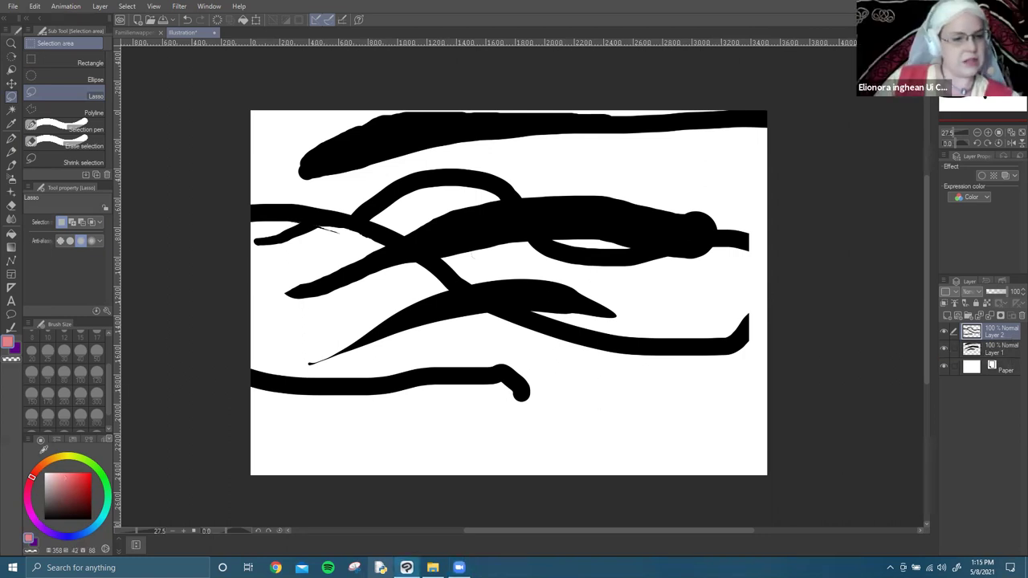
left_click(10, 139)
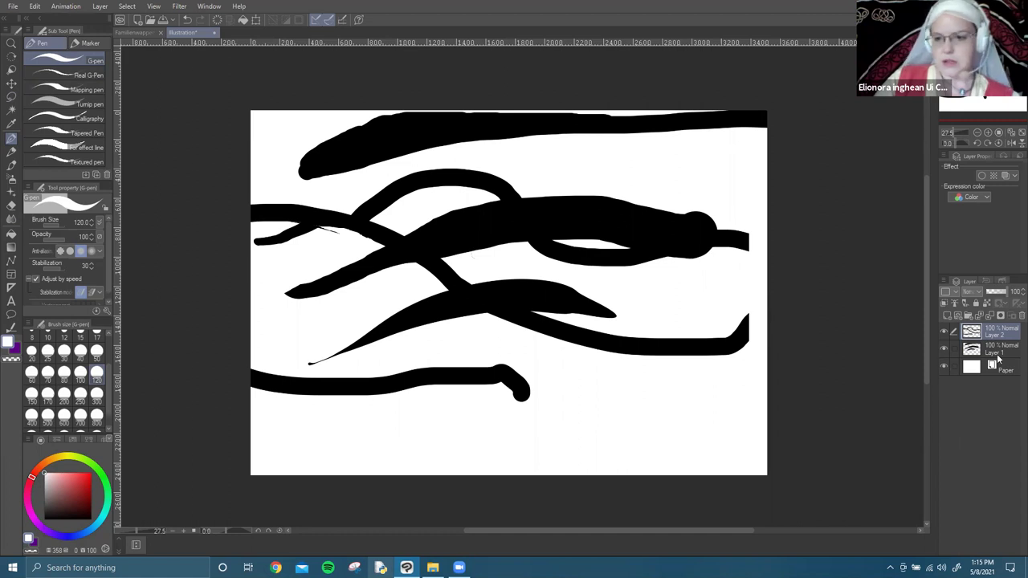
left_click(999, 356)
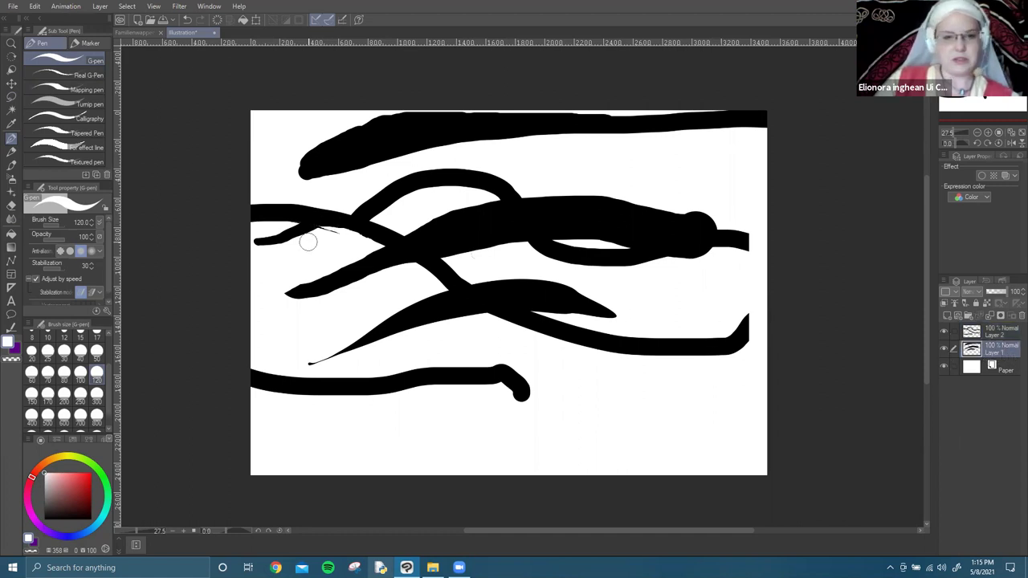
mouse_move(348, 275)
left_mouse_down()
mouse_move(472, 238)
mouse_move(572, 235)
left_mouse_up()
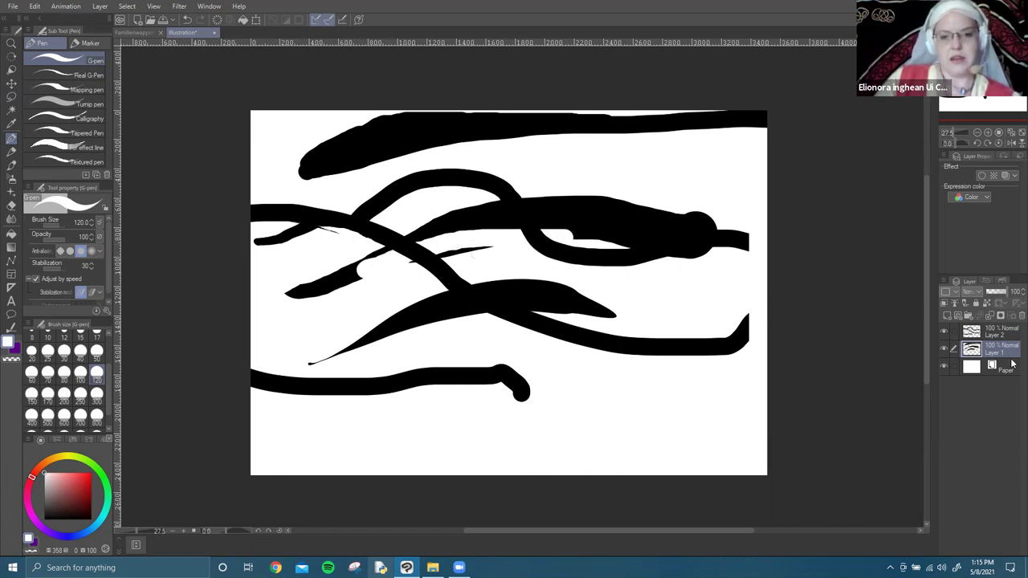
left_click(1000, 336)
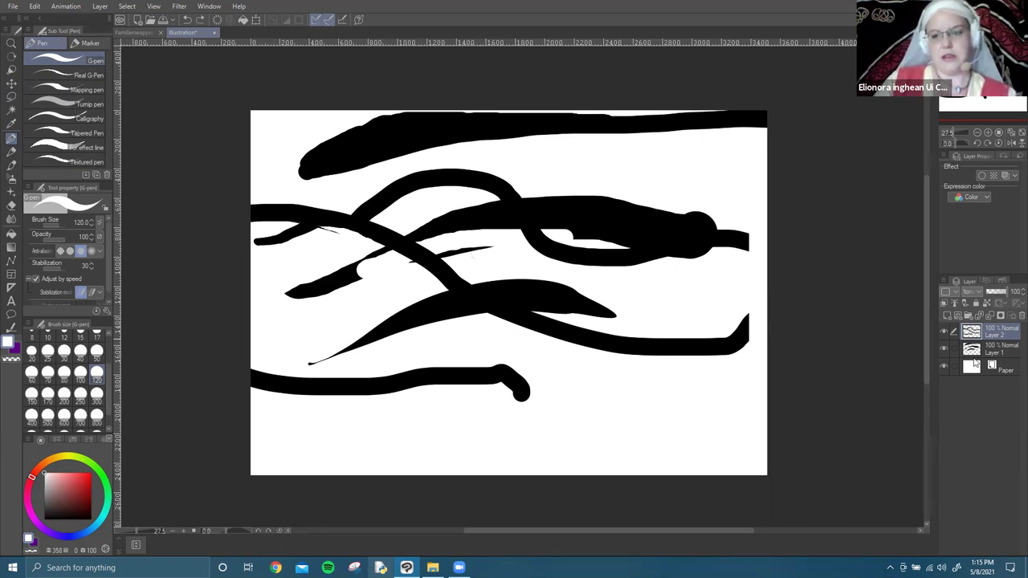
key("alt+bracketleft")
mouse_move(503, 225)
left_mouse_down()
mouse_move(501, 216)
mouse_move(553, 212)
left_mouse_up()
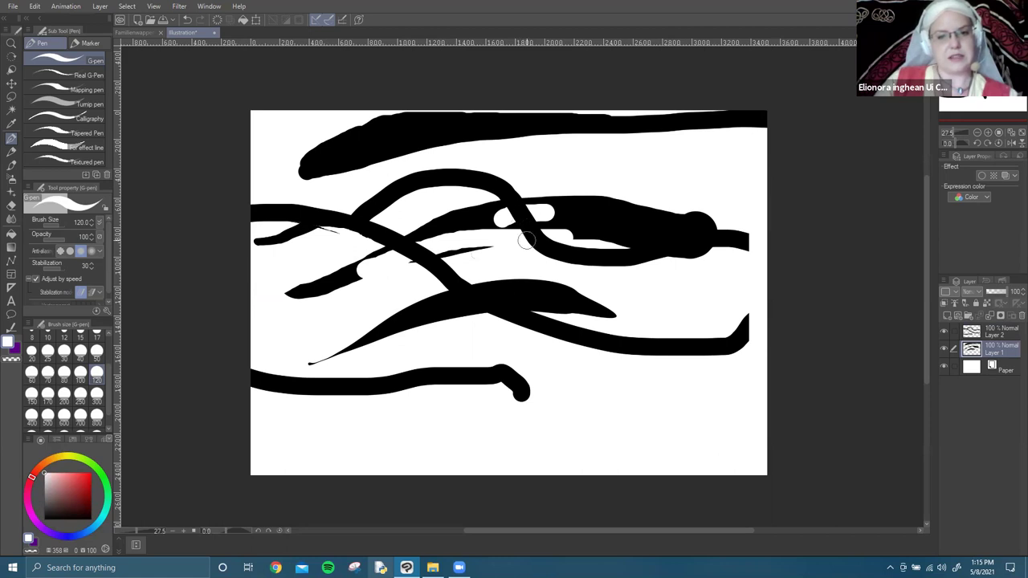
Move Layer 2 beneath Layer 1, and return it to the top of the layer stack.
left_click_drag(1004, 335, 980, 359)
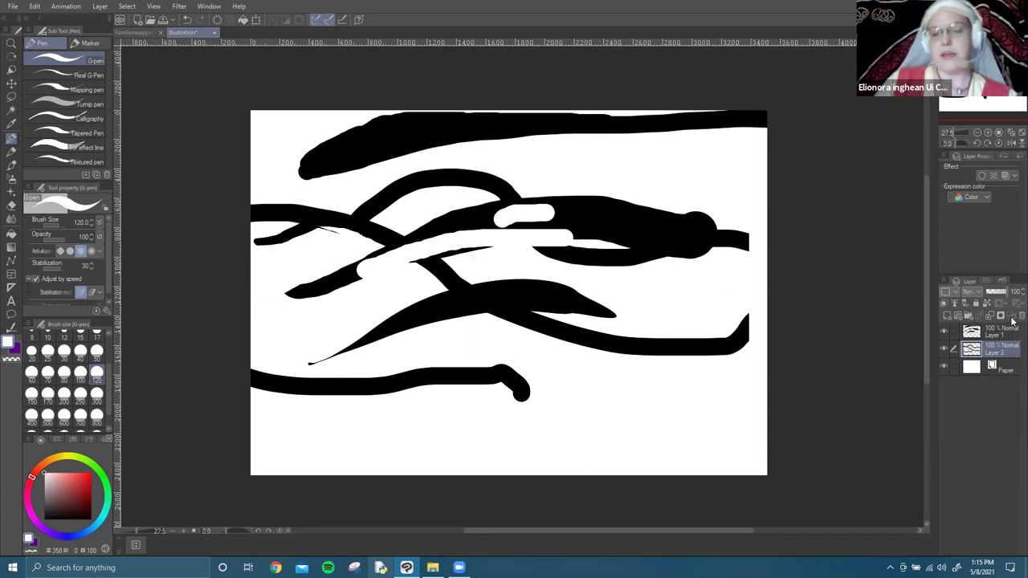
left_click_drag(1003, 338, 998, 359)
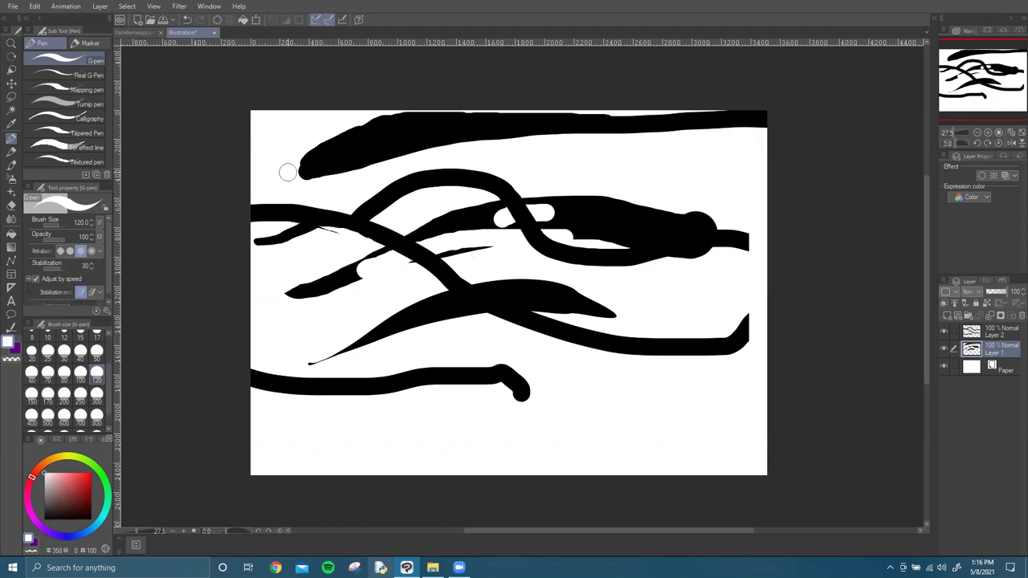
Close the Illustration document with the black strokes without saving it.
left_click(214, 34)
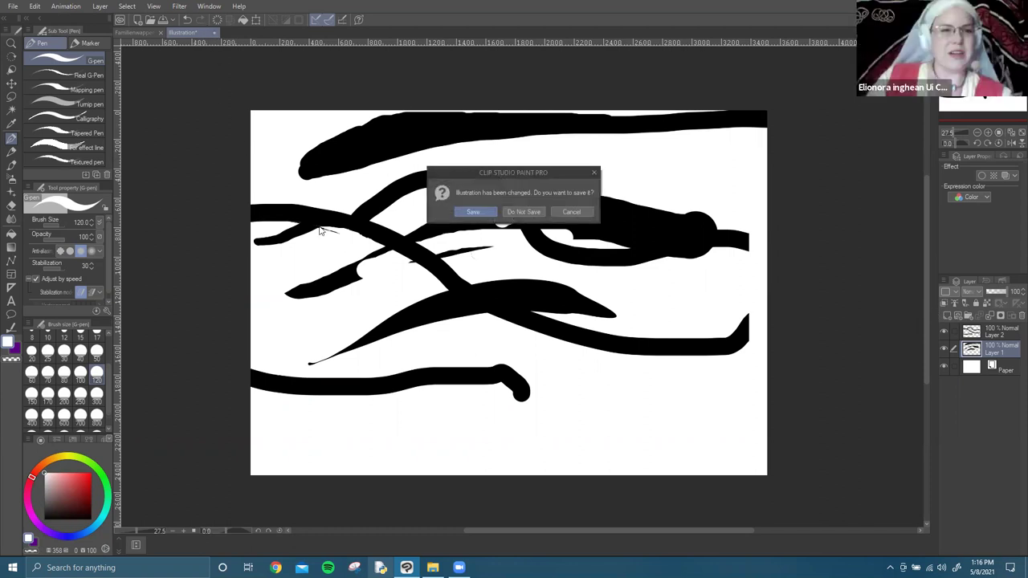
left_click(523, 212)
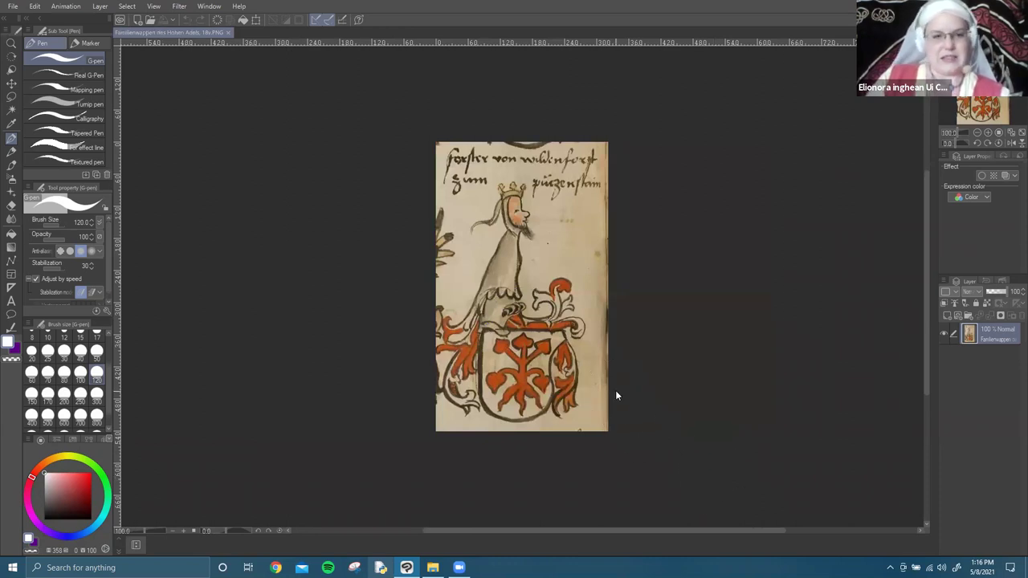
Switch to Snipping Tool, capture a rectangular snip of the enlarged coat of arms, and close the snip.
scroll(615, 390, "up", 3)
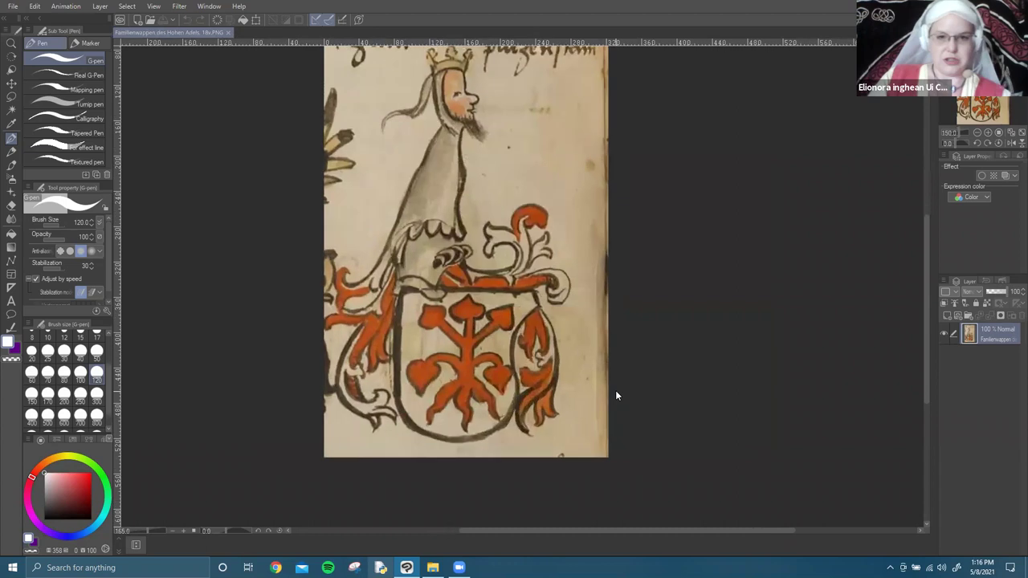
scroll(615, 390, "up", 5)
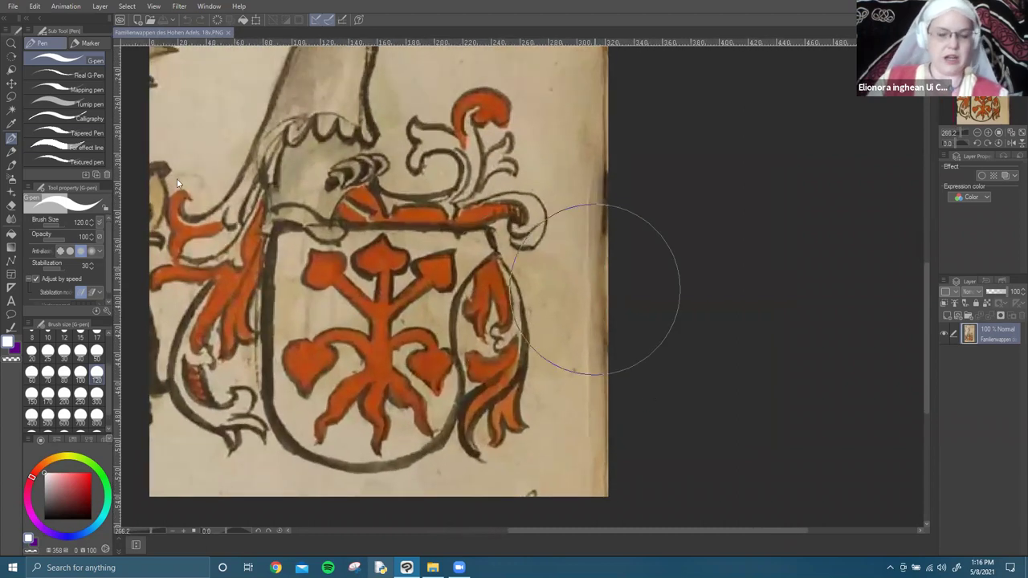
left_click_drag(421, 216, 524, 234)
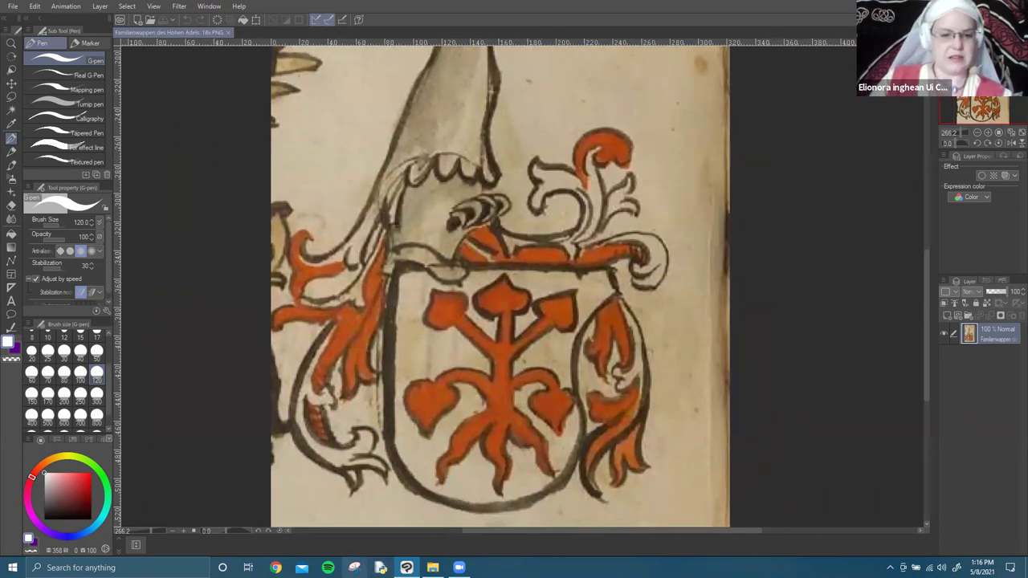
left_click(381, 568)
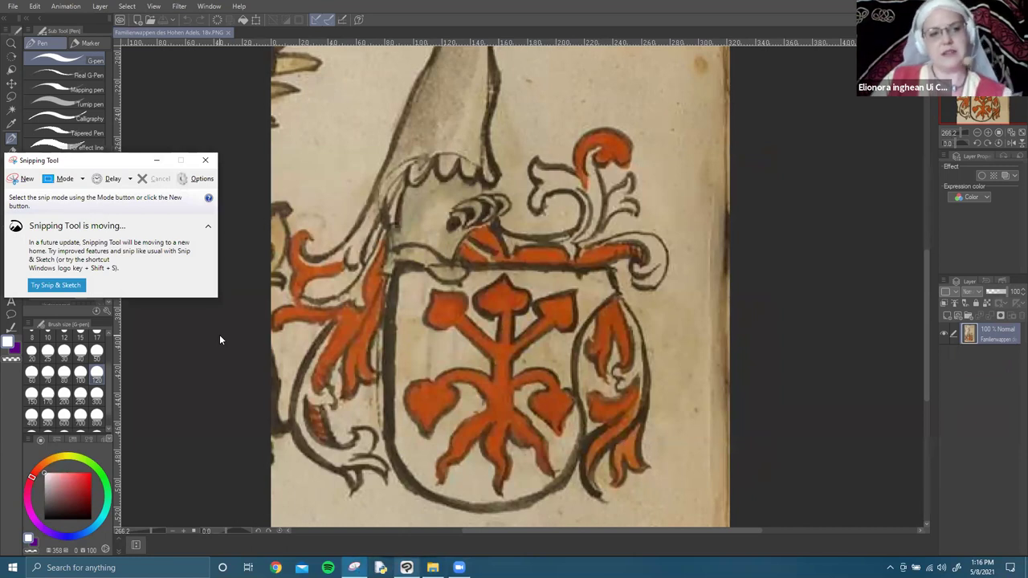
left_click(26, 178)
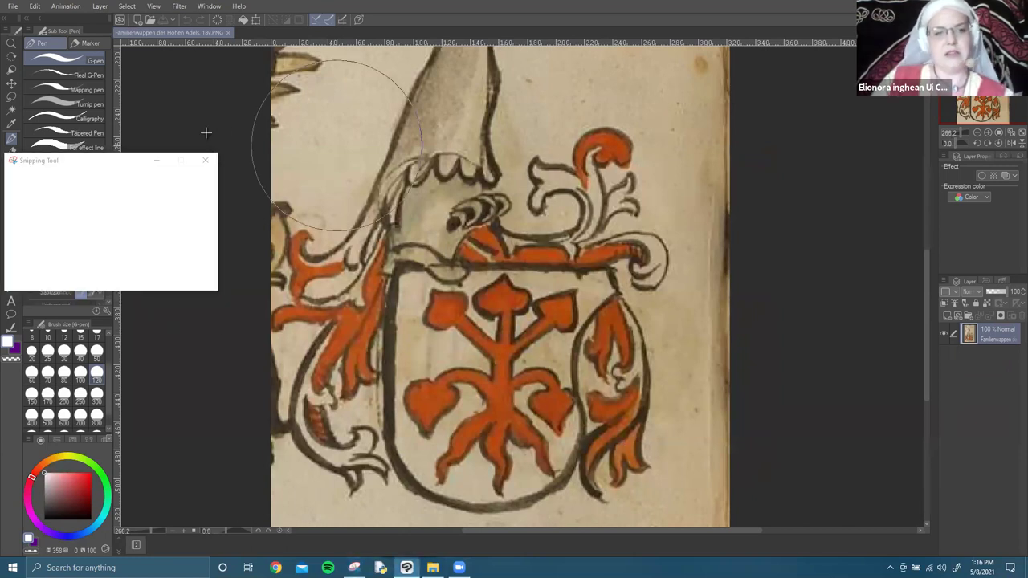
left_click_drag(228, 87, 823, 462)
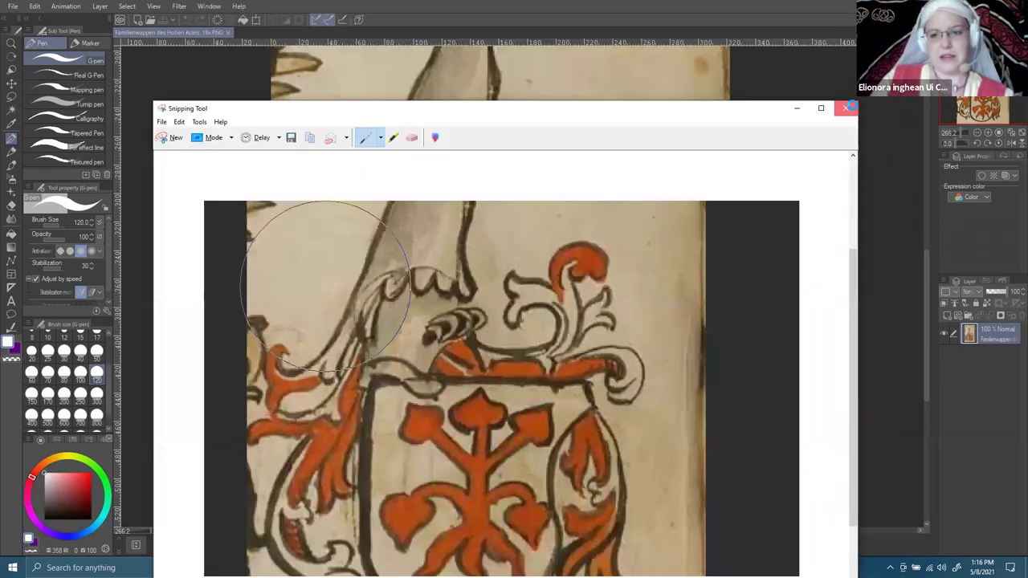
key("alt+F4")
key("Return")
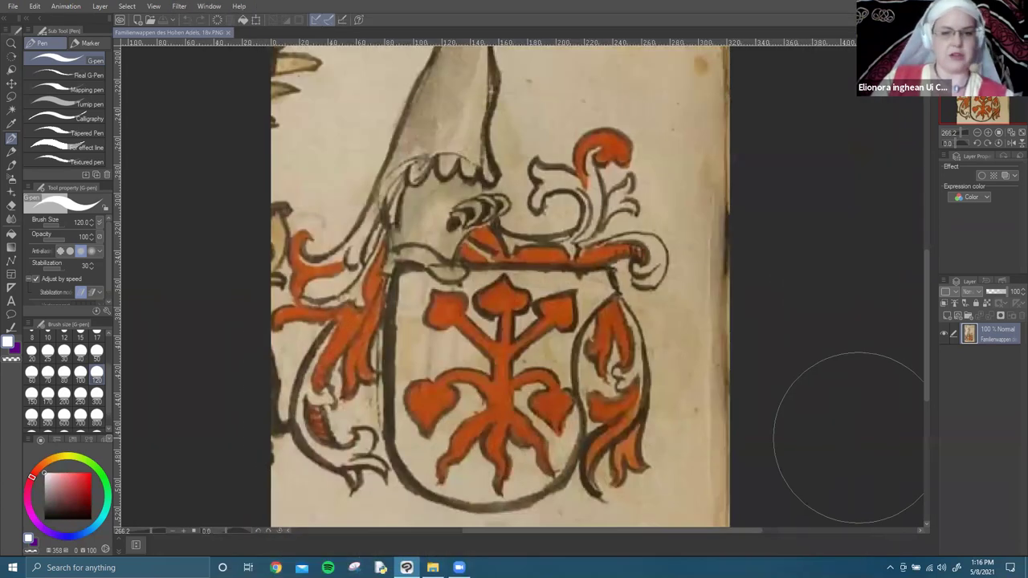
Start changing the resolution of the Familienwappen image and choose 300 dpi.
scroll(773, 254, "down", 2)
left_click_drag(761, 220, 665, 273)
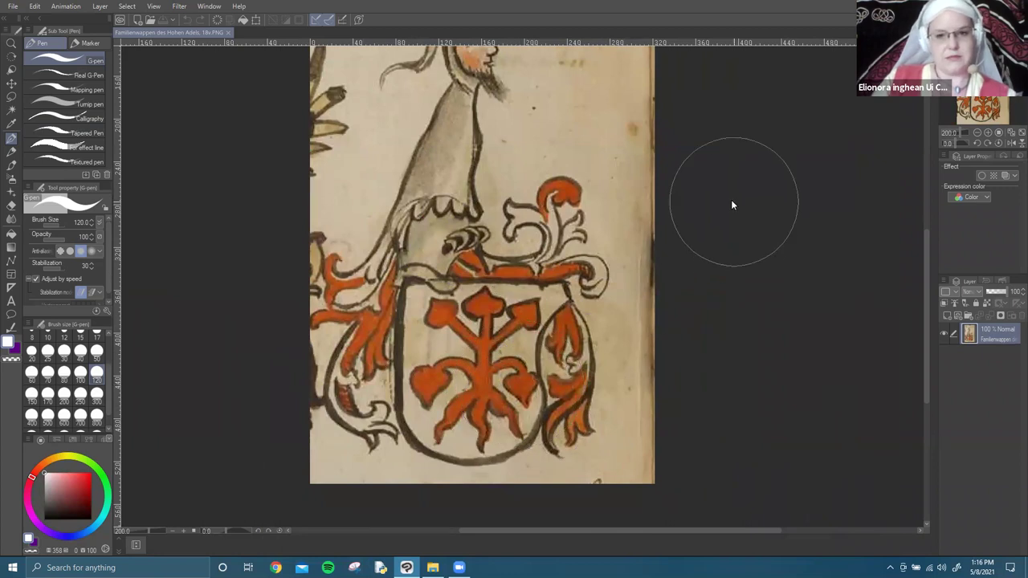
scroll(731, 201, "down", 2)
scroll(740, 185, "down", 1)
left_click_drag(742, 151, 695, 281)
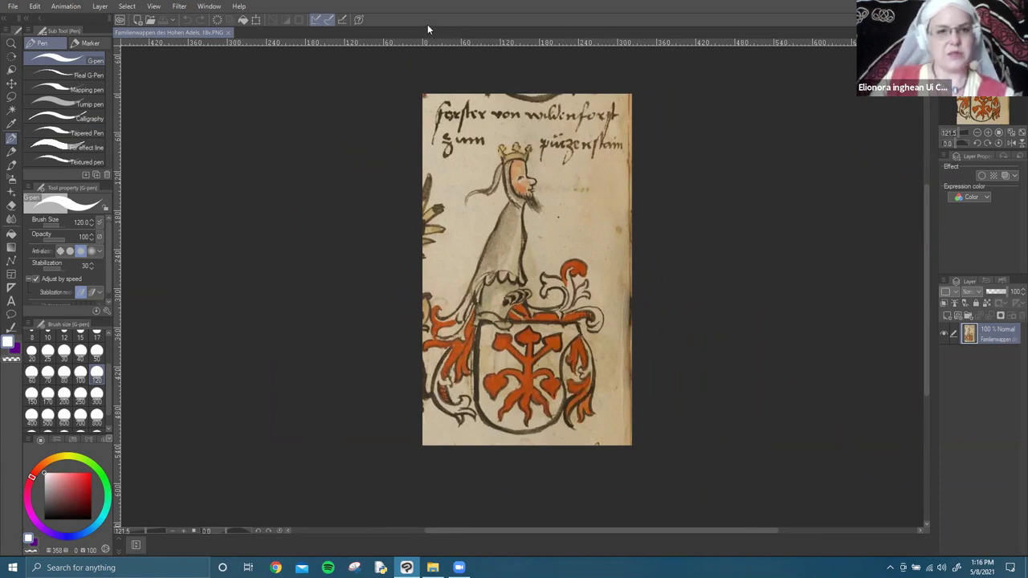
left_click(86, 8)
mouse_move(108, 8)
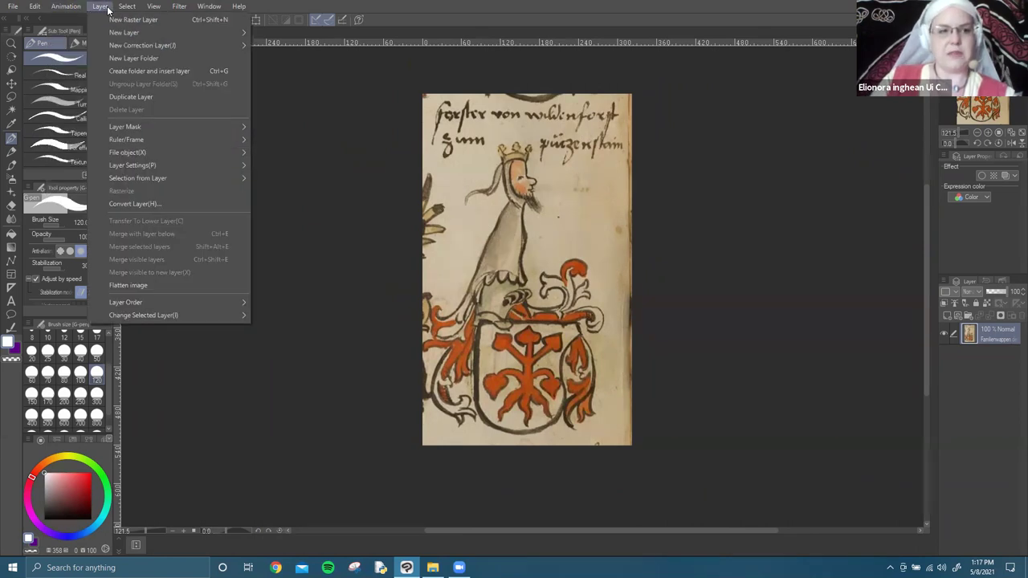
mouse_move(38, 8)
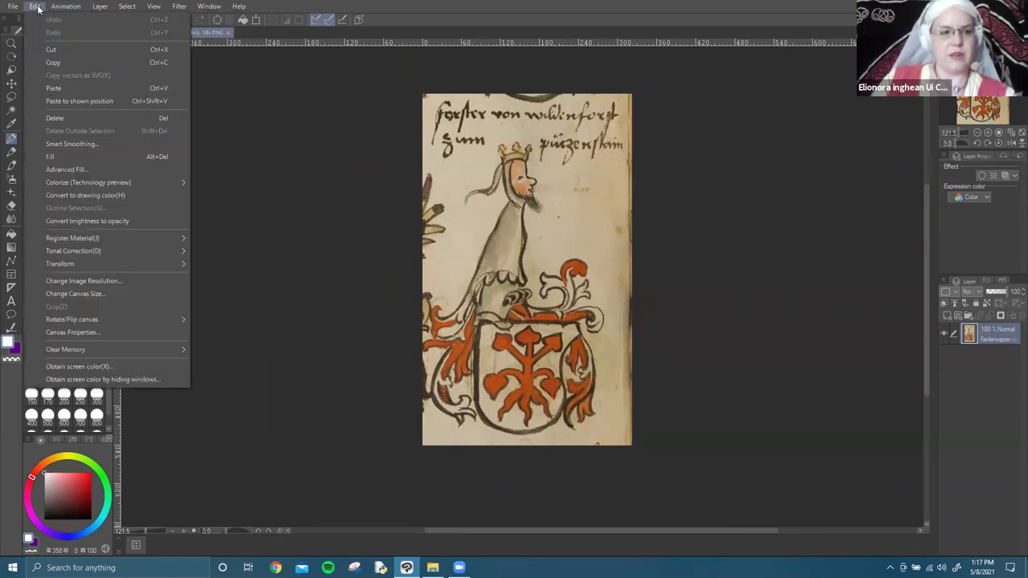
left_click(94, 279)
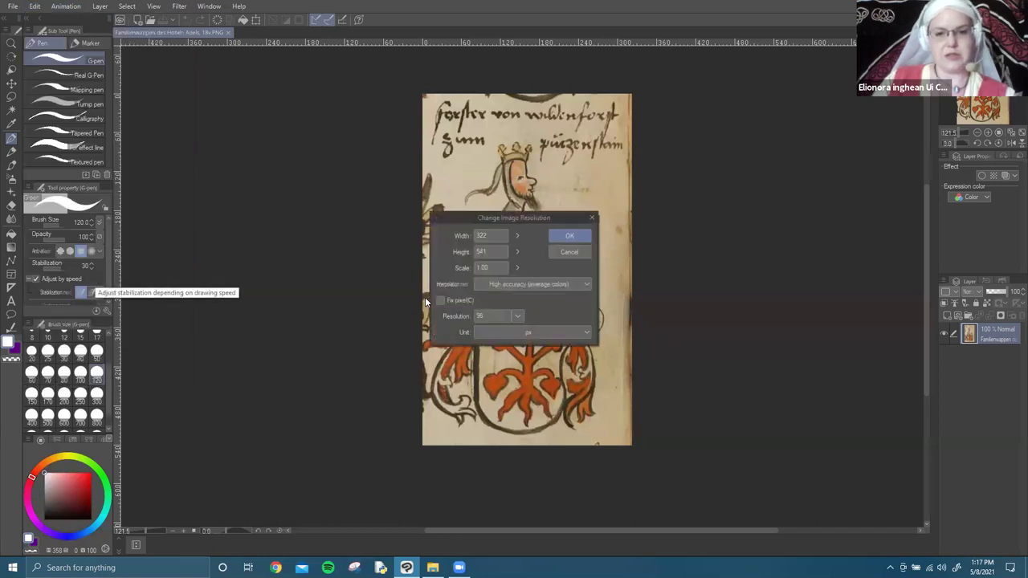
left_click(518, 316)
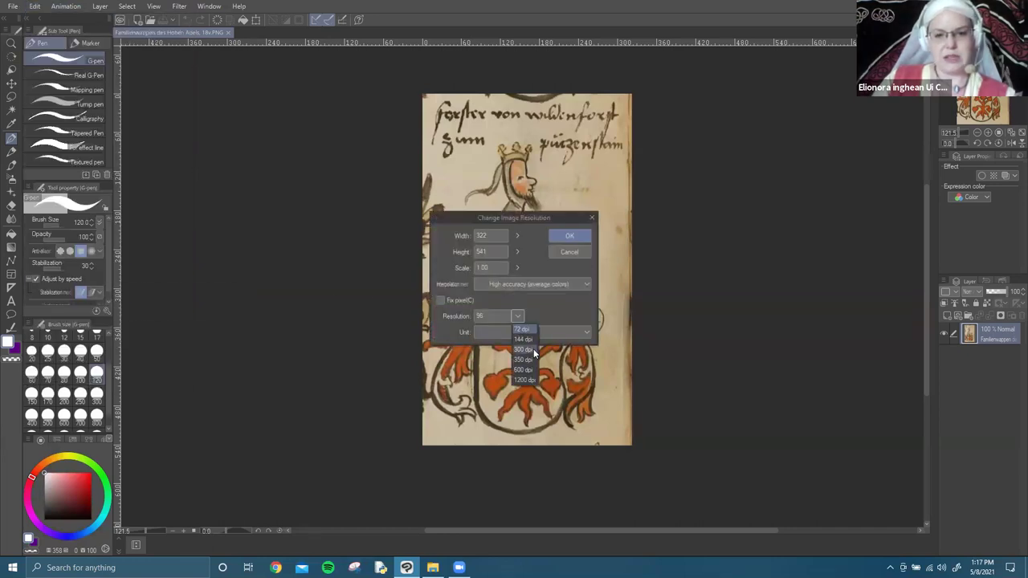
left_click(524, 350)
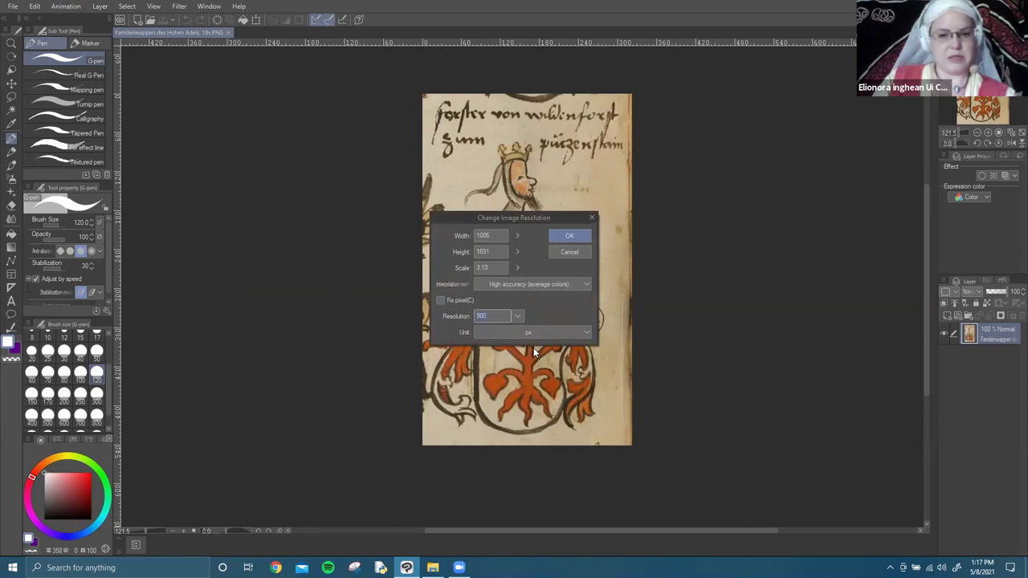
Set the image width to 5000 px and apply the resolution change.
double_click(501, 236)
type("50")
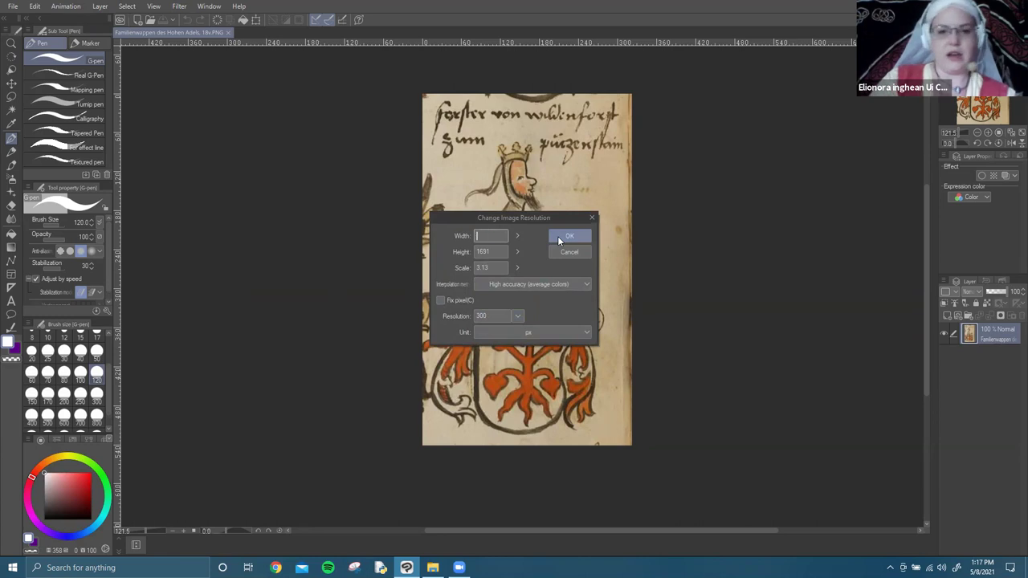
type("00")
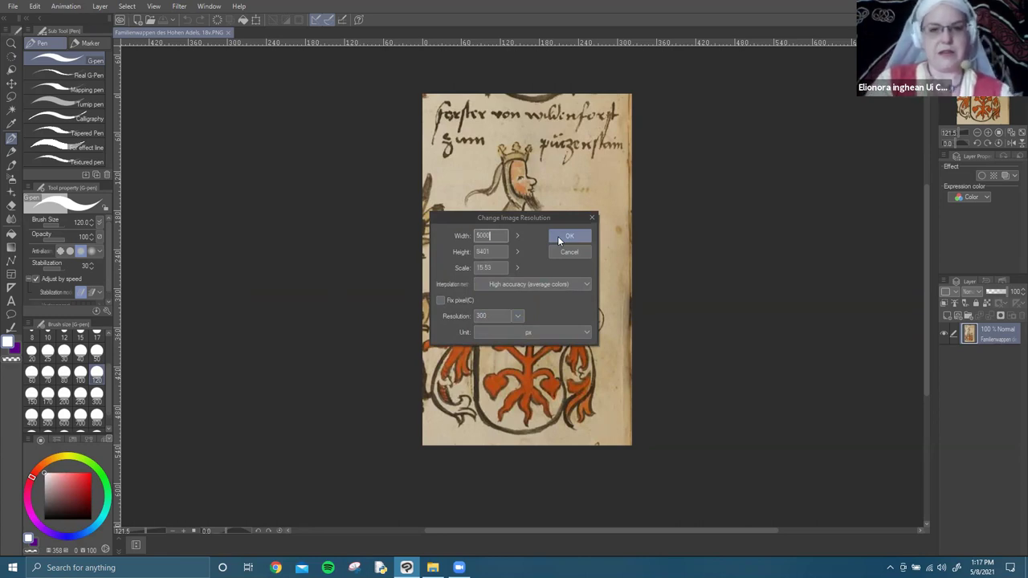
left_click(568, 252)
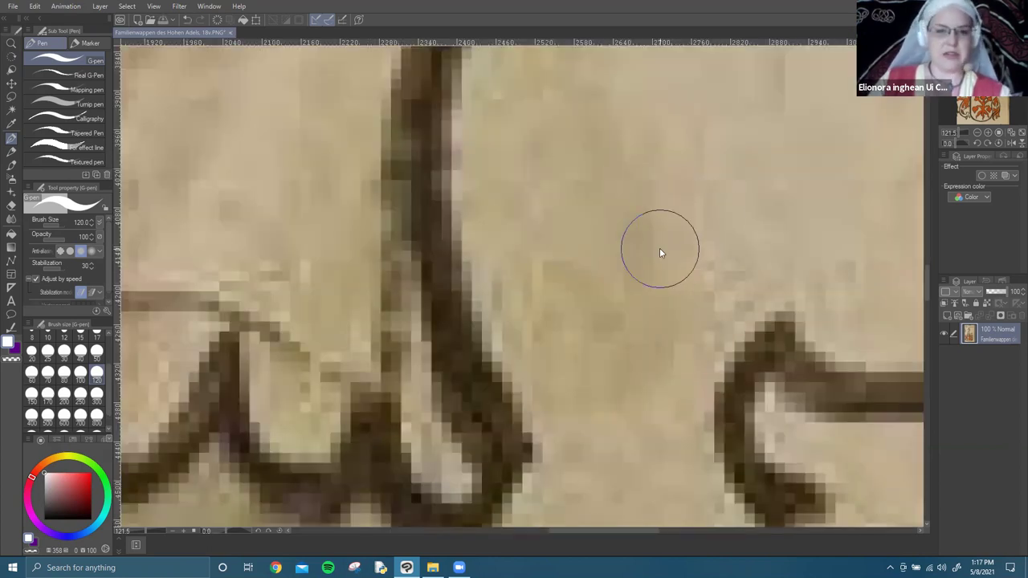
Select a rectangle around the shield with the red branching charge and crop the canvas to it.
scroll(660, 253, "down", 5)
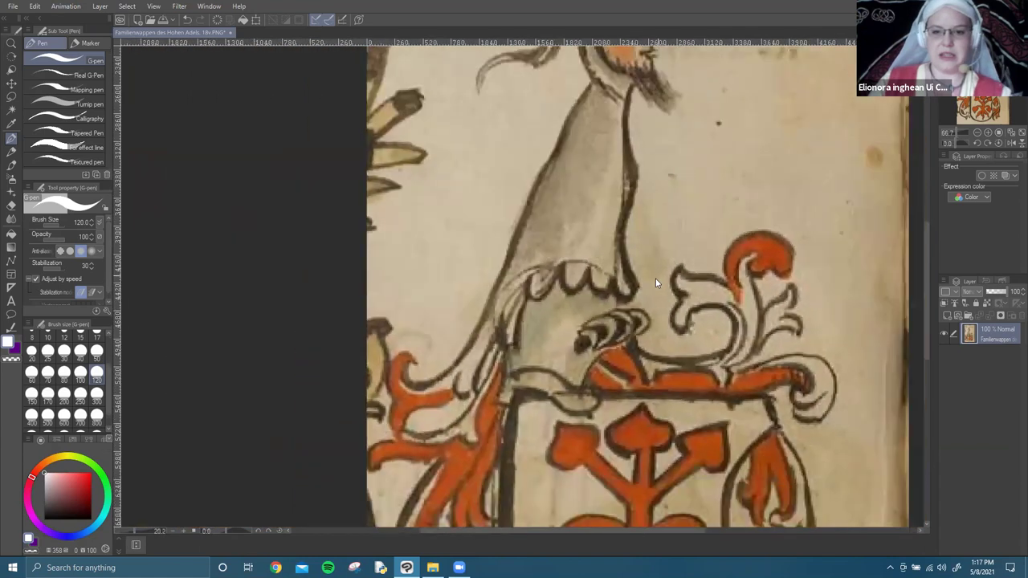
scroll(656, 278, "down", 3)
left_click_drag(669, 320, 517, 263)
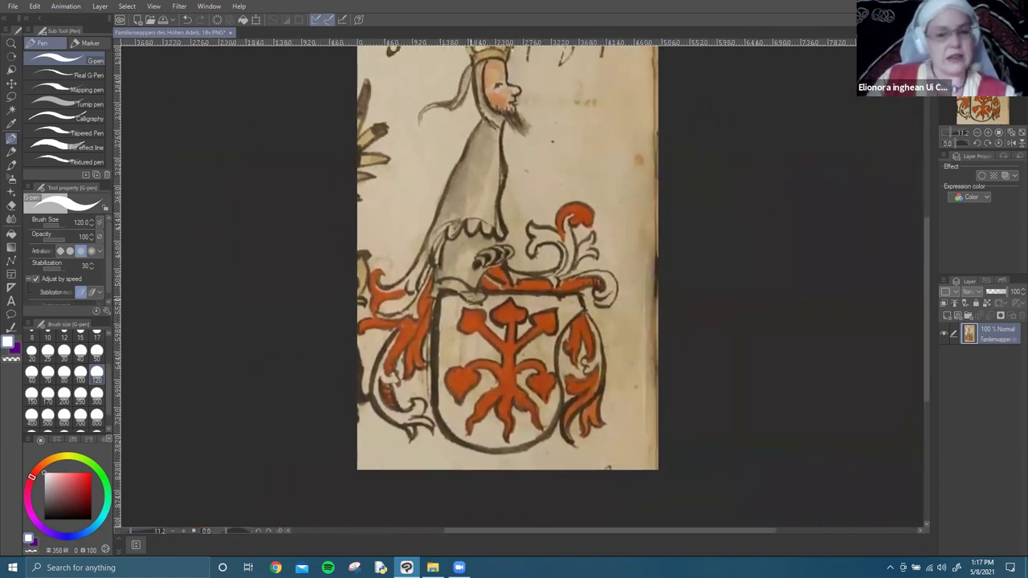
scroll(672, 259, "down", 1)
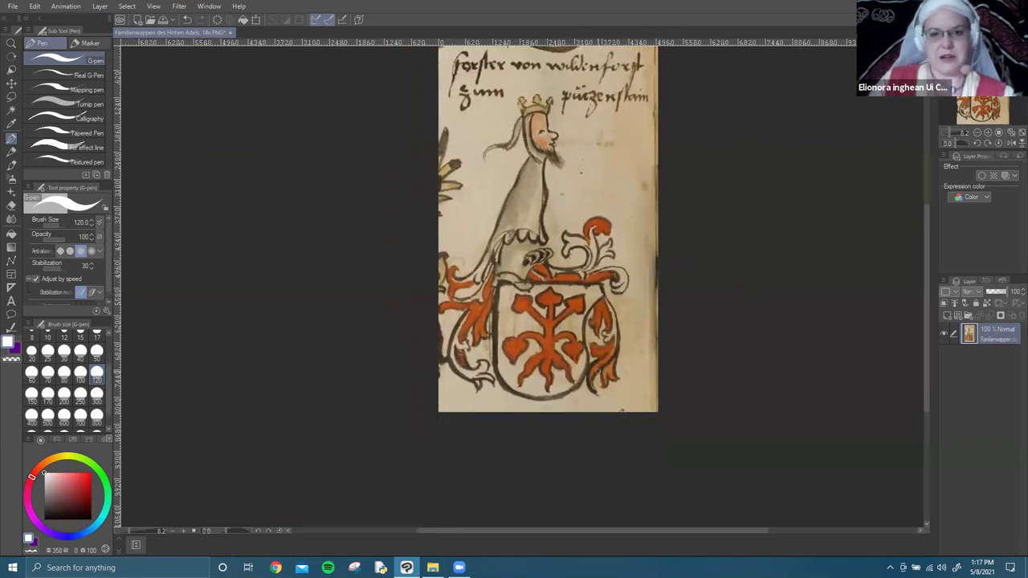
scroll(583, 367, "up", 2)
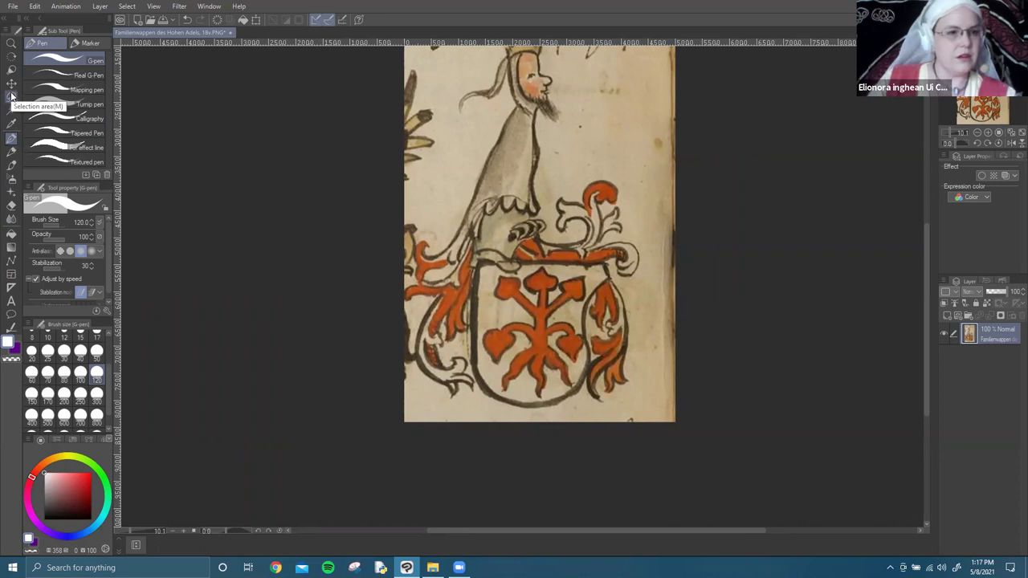
left_click(12, 96)
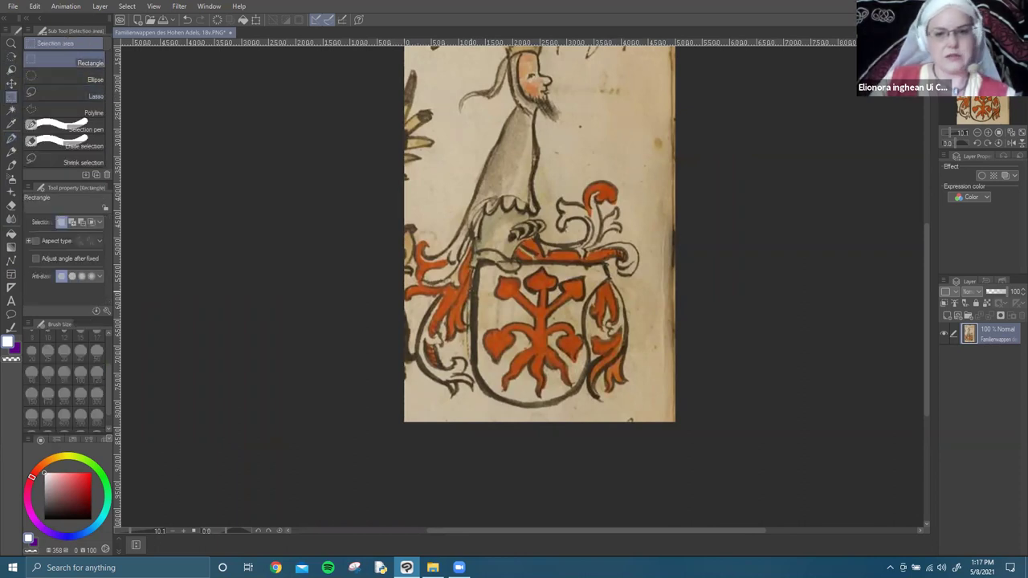
left_click_drag(444, 223, 632, 417)
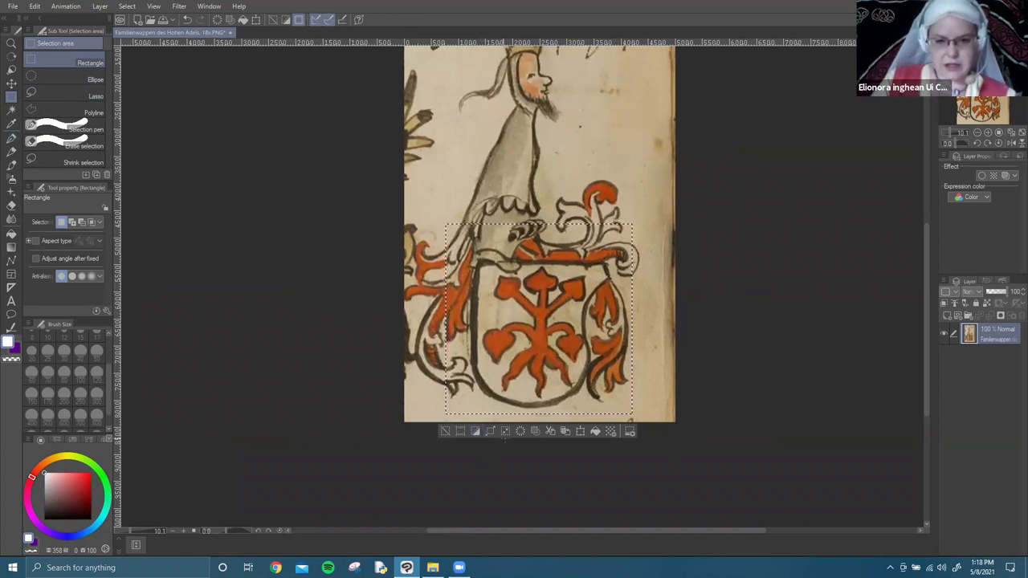
left_click(462, 433)
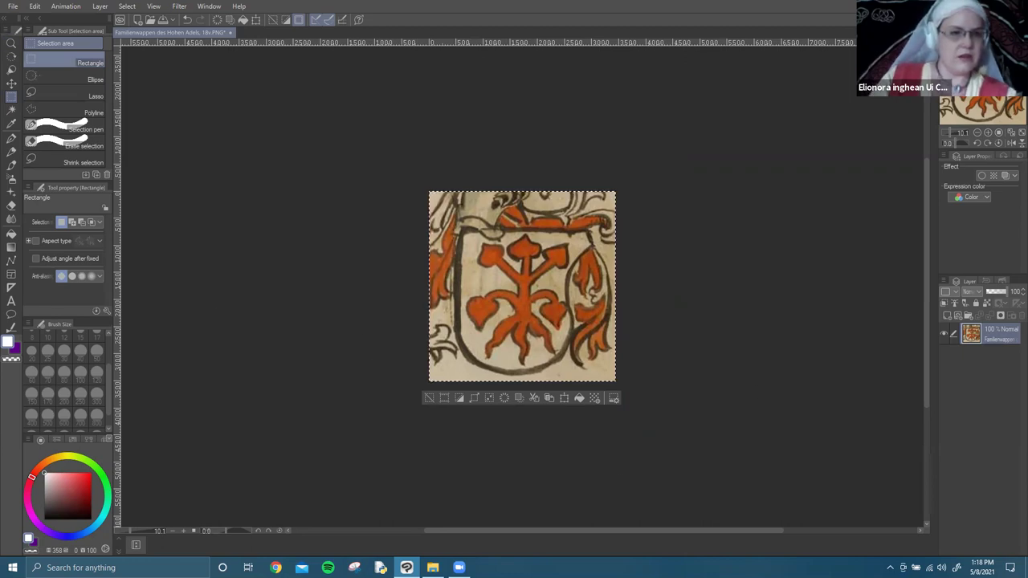
Lower the opacity of the cropped shield layer to 33%.
left_click(998, 294)
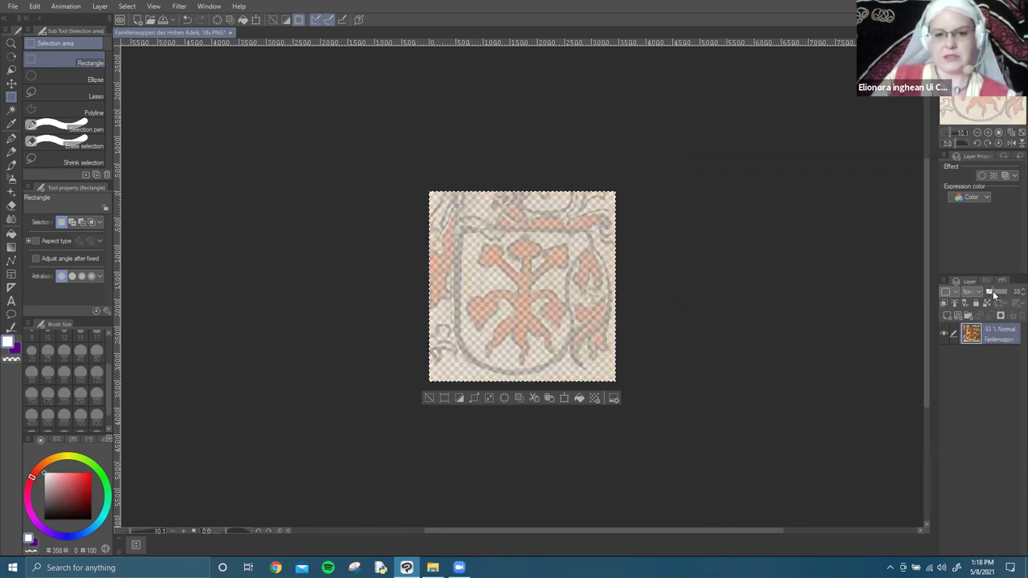
Set the cropped shield layer's opacity to 49% and add a new layer beneath it.
left_click_drag(993, 293, 996, 294)
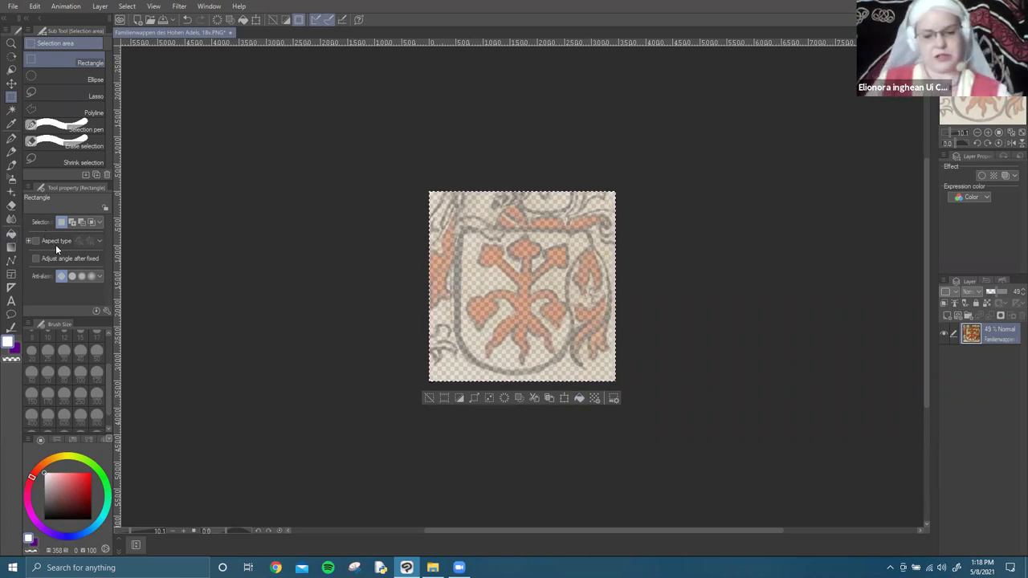
key("ctrl+shift+n")
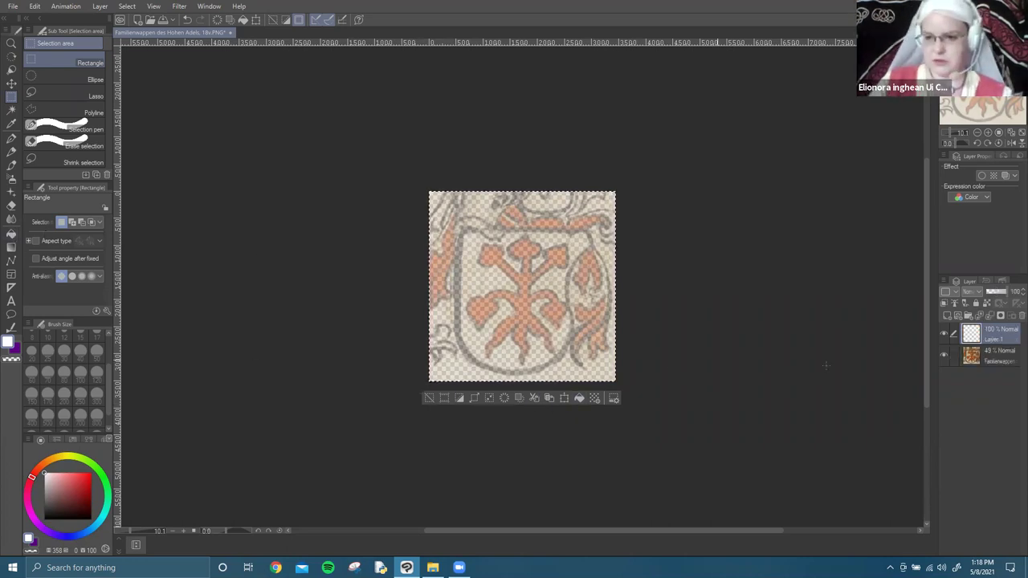
left_click_drag(990, 338, 989, 453)
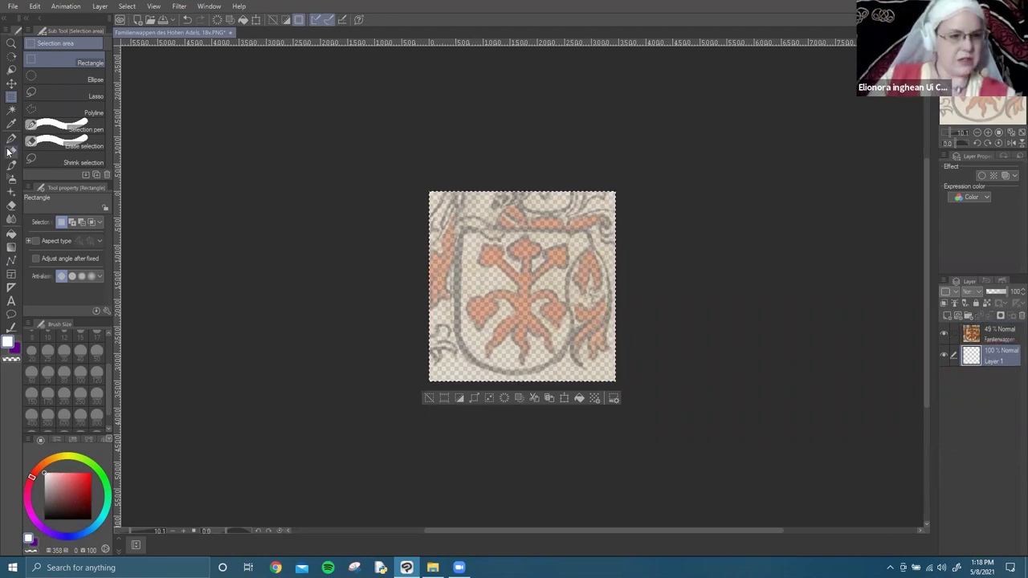
Fill the new layer below the shield image with white, hiding the image for the fill and referring only to the editing layer.
key("g")
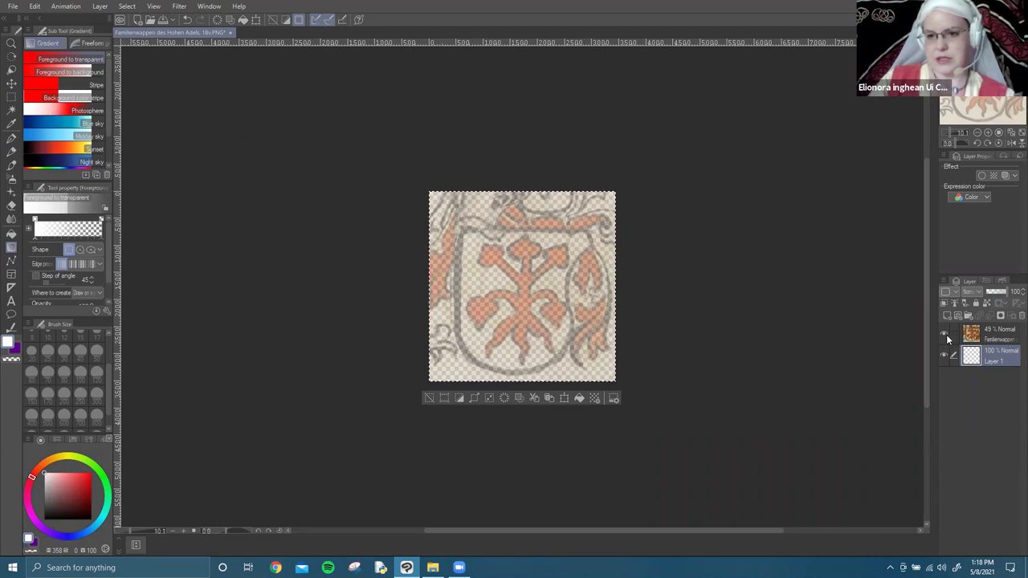
left_click(945, 335)
key("g")
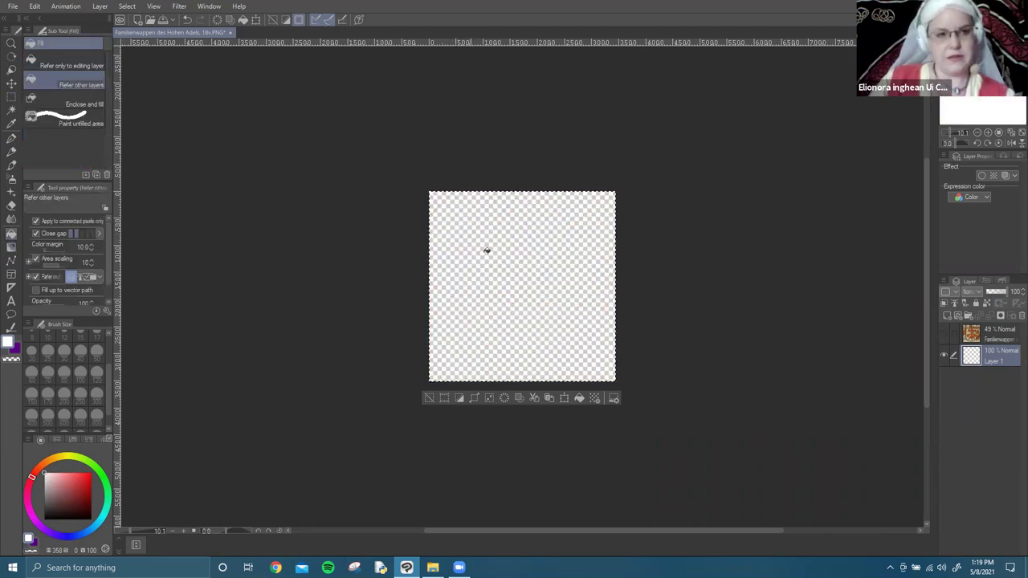
left_click(78, 64)
left_click(381, 243)
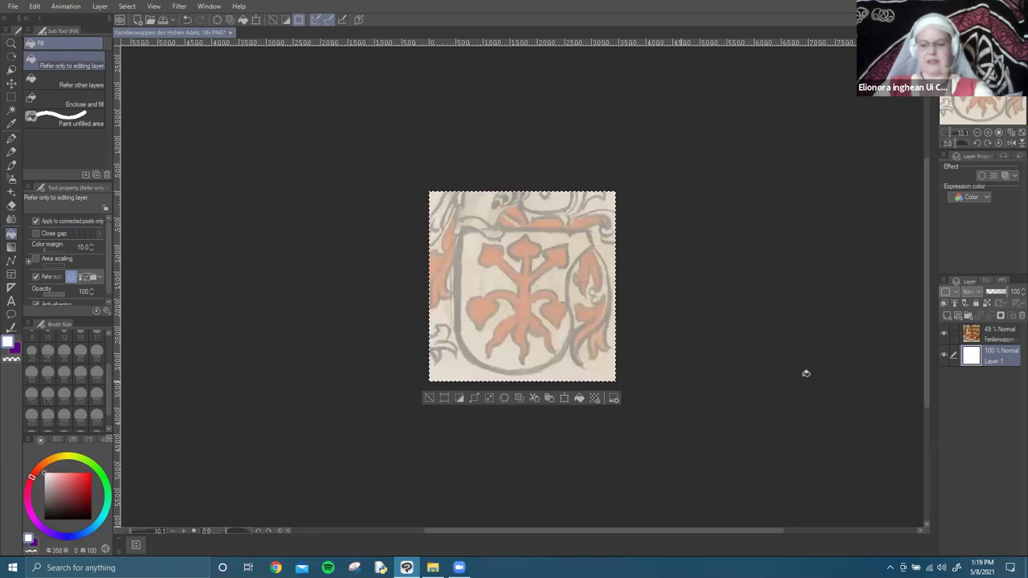
Add a new layer above the shield image and set up the G-pen in black at brush size 80.
left_click(989, 342)
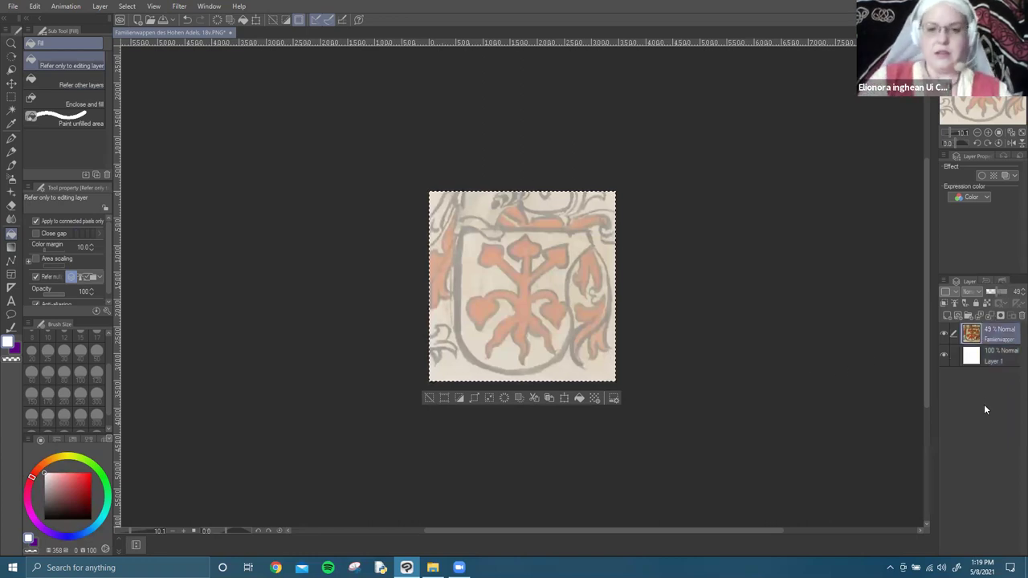
key("ctrl+shift+n")
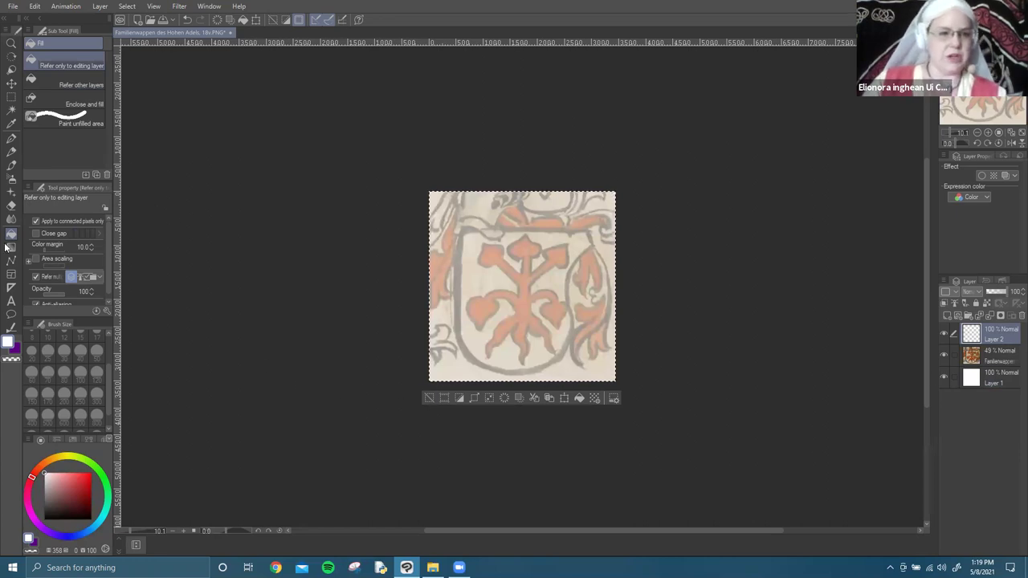
left_click(11, 143)
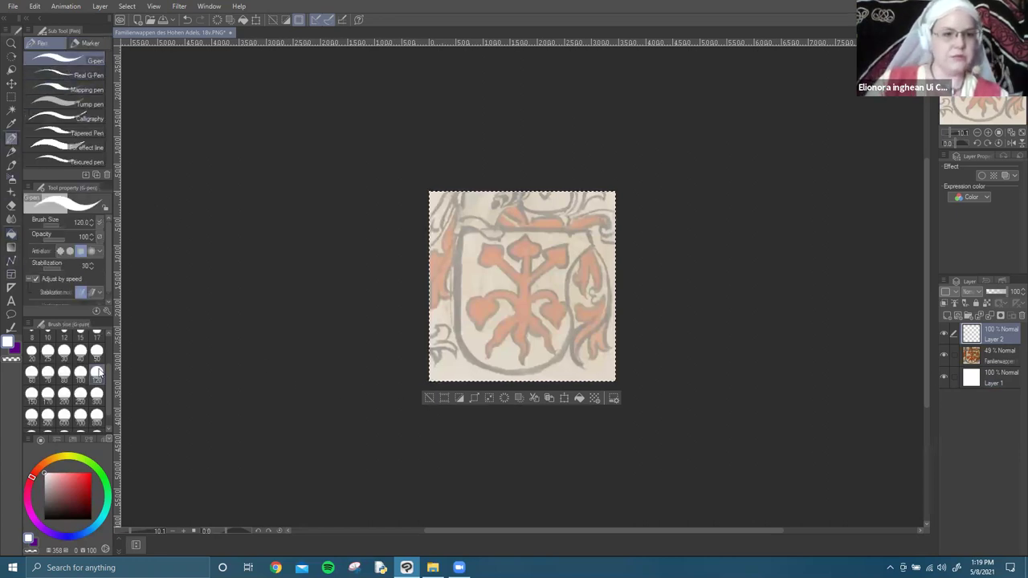
left_click(65, 372)
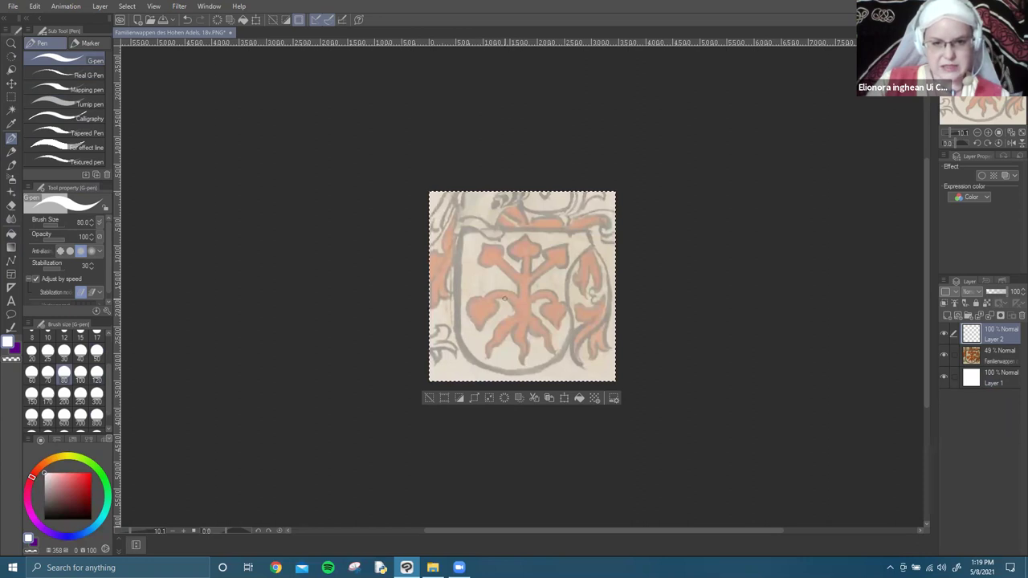
scroll(538, 307, "up", 5)
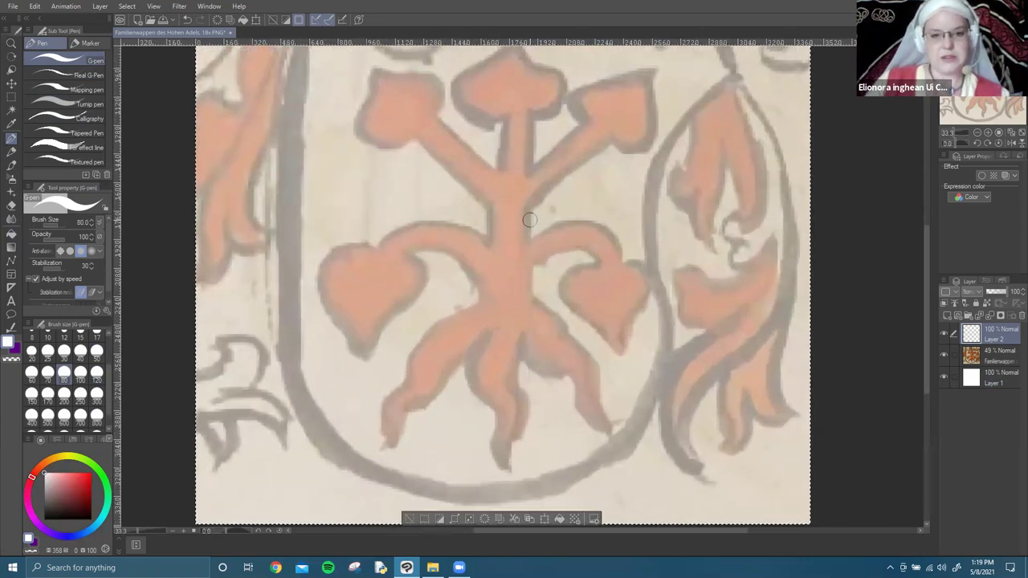
left_click_drag(548, 186, 553, 241)
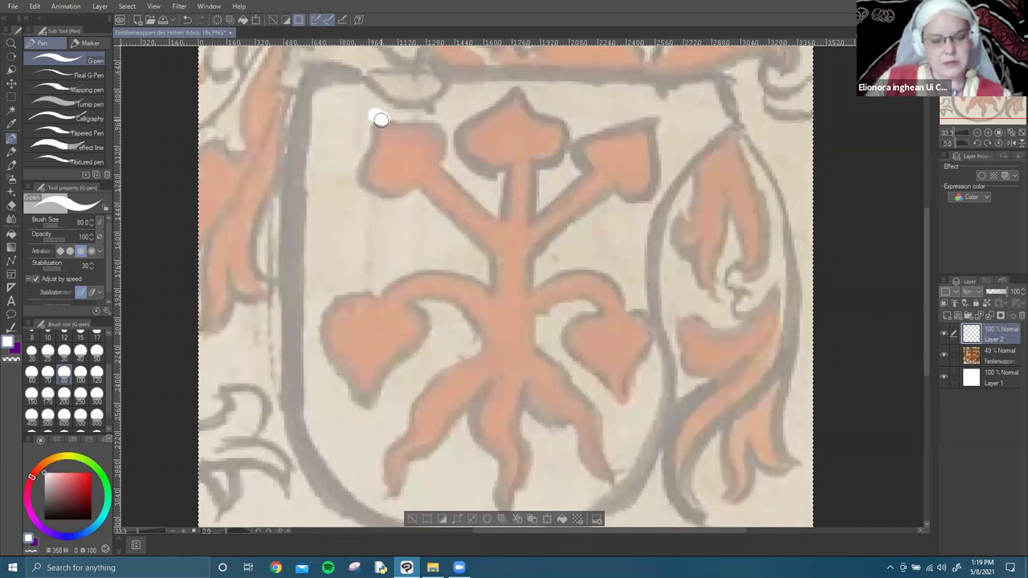
left_click(46, 517)
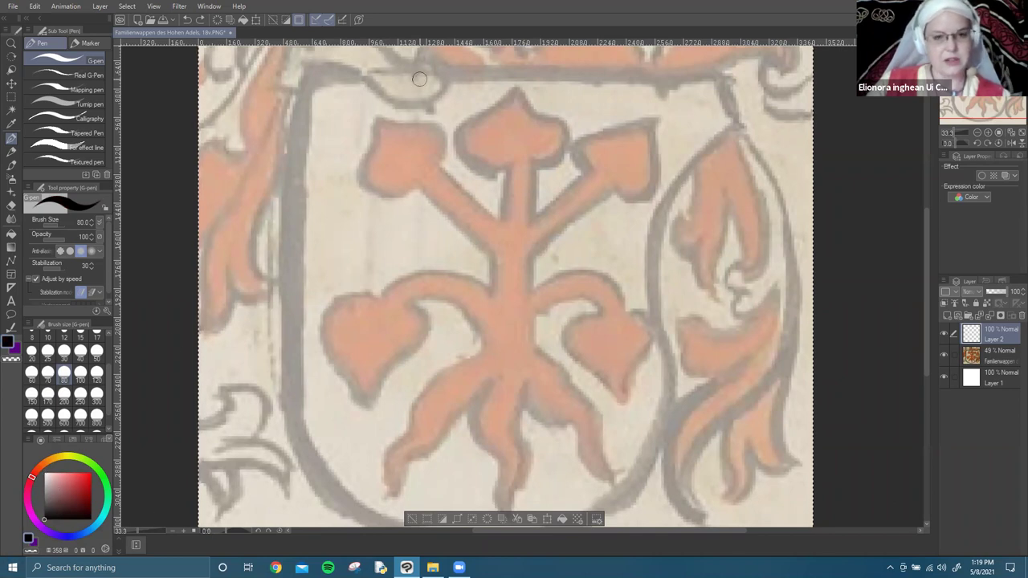
Try tracing the charge's upper leaves and stems with the size 80 pen, including a straight segment, and undo the strokes.
mouse_move(366, 114)
left_mouse_down()
mouse_move(439, 138)
mouse_move(436, 155)
mouse_move(498, 223)
mouse_move(498, 172)
mouse_move(475, 164)
mouse_move(458, 137)
mouse_move(519, 89)
mouse_move(576, 149)
mouse_move(556, 169)
mouse_move(536, 169)
mouse_move(538, 215)
left_mouse_up()
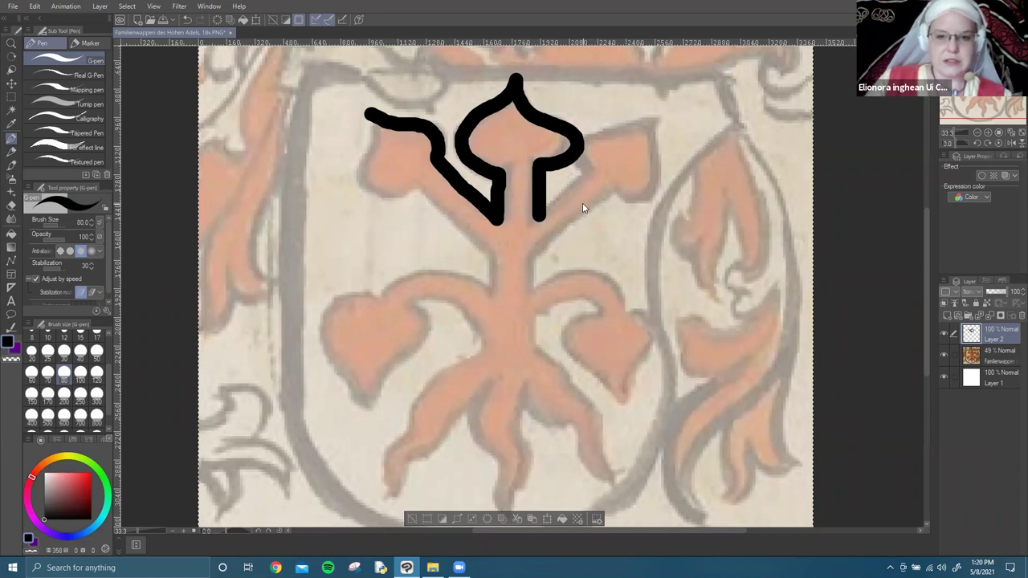
scroll(582, 203, "up", 2)
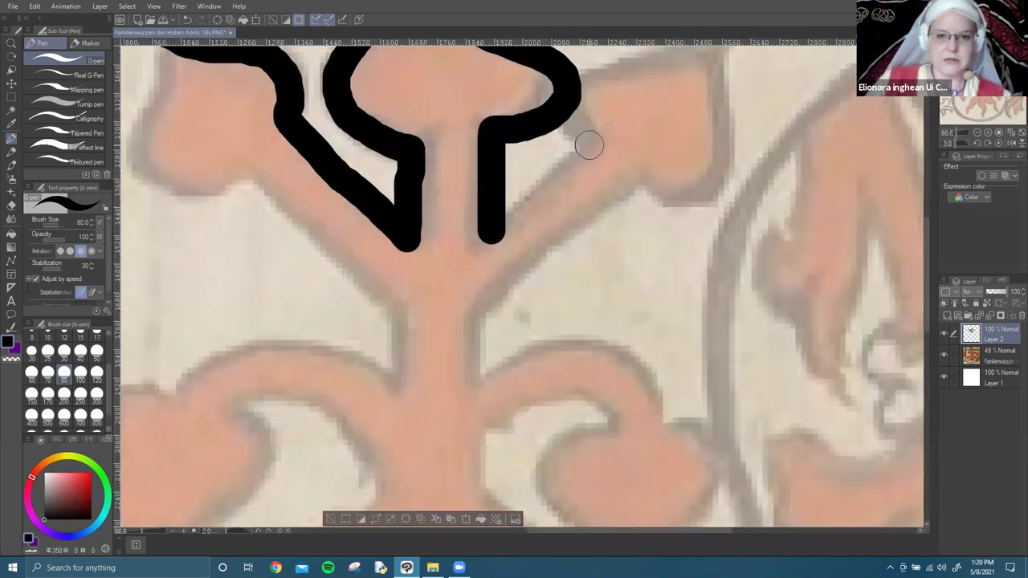
left_click(589, 145)
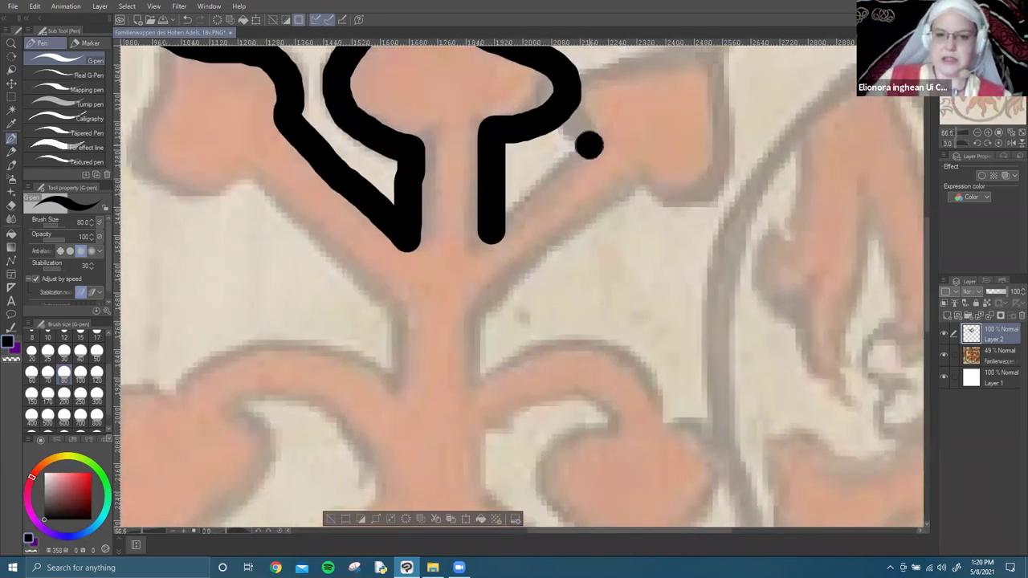
left_click(489, 232, "shift")
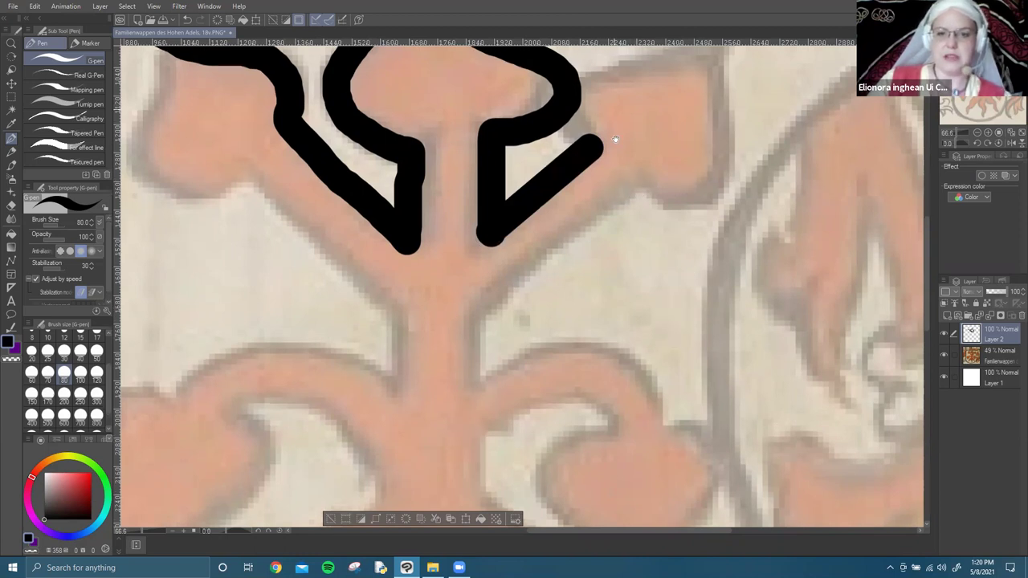
left_click_drag(613, 142, 613, 260)
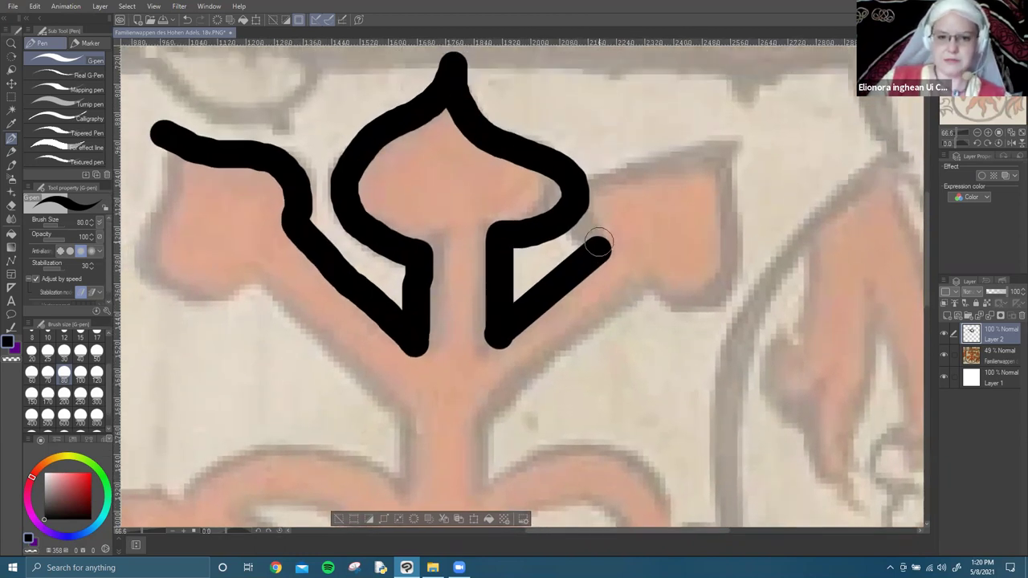
key("ctrl+z")
key("ctrl+z")
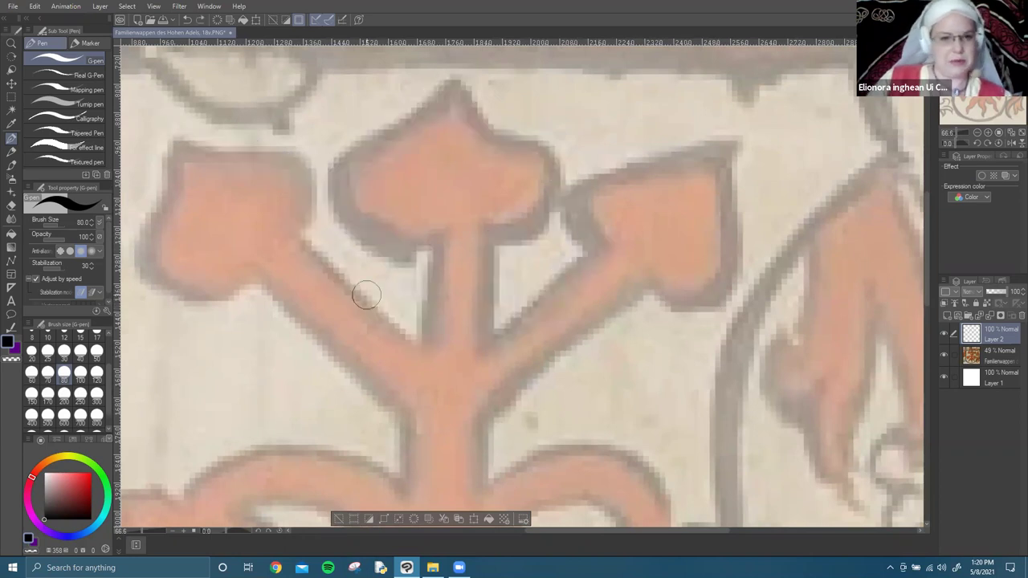
Set the pen size to 50 and trace the inner stem edges between the three upper leaves with straight lines.
left_click(97, 352)
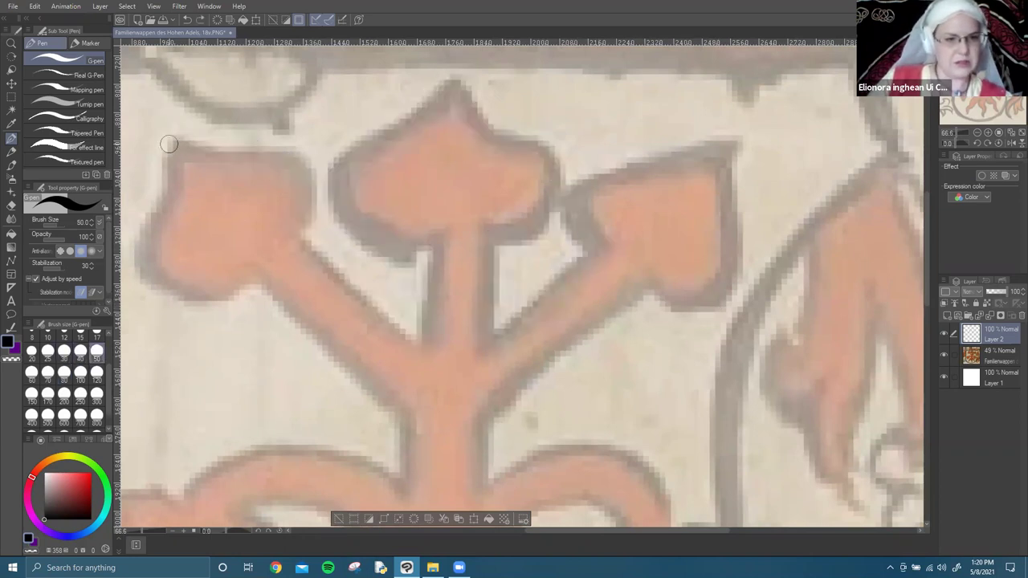
mouse_move(173, 139)
left_mouse_down()
mouse_move(253, 149)
mouse_move(283, 169)
left_mouse_up()
key("ctrl+z")
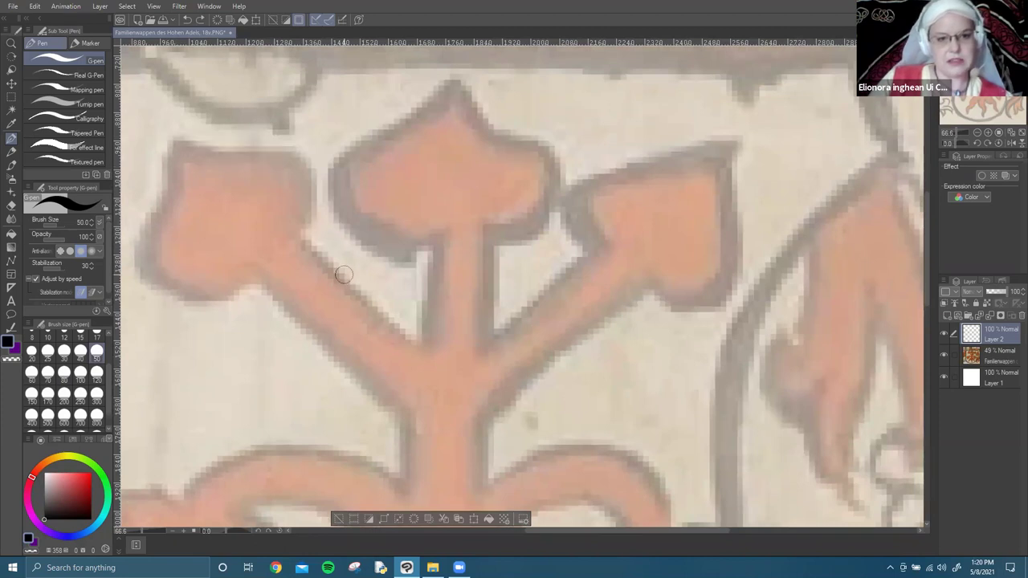
left_click_drag(294, 235, 427, 353)
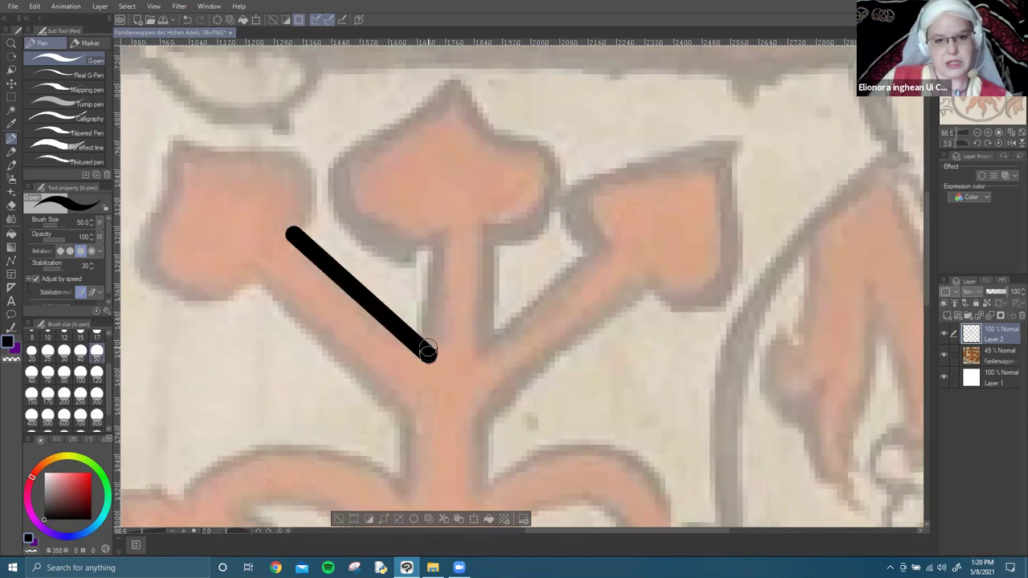
left_click(432, 238, "shift")
left_click(485, 235)
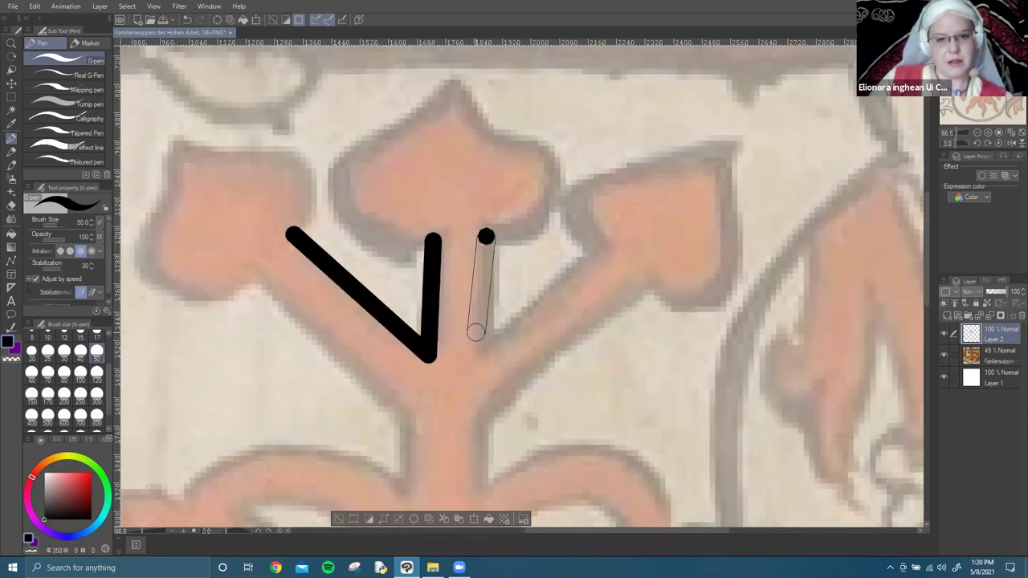
left_click(483, 350, "shift")
left_click(601, 241, "shift")
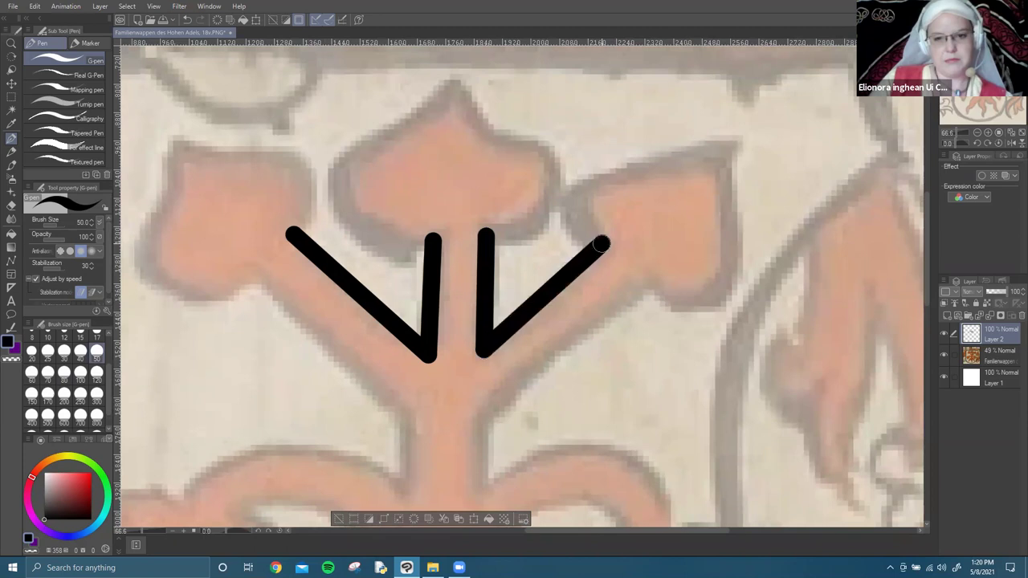
Trace the outer edges of the two side stems and both sides of the upper trunk with straight lines.
left_click(255, 275)
left_click(407, 418, "shift")
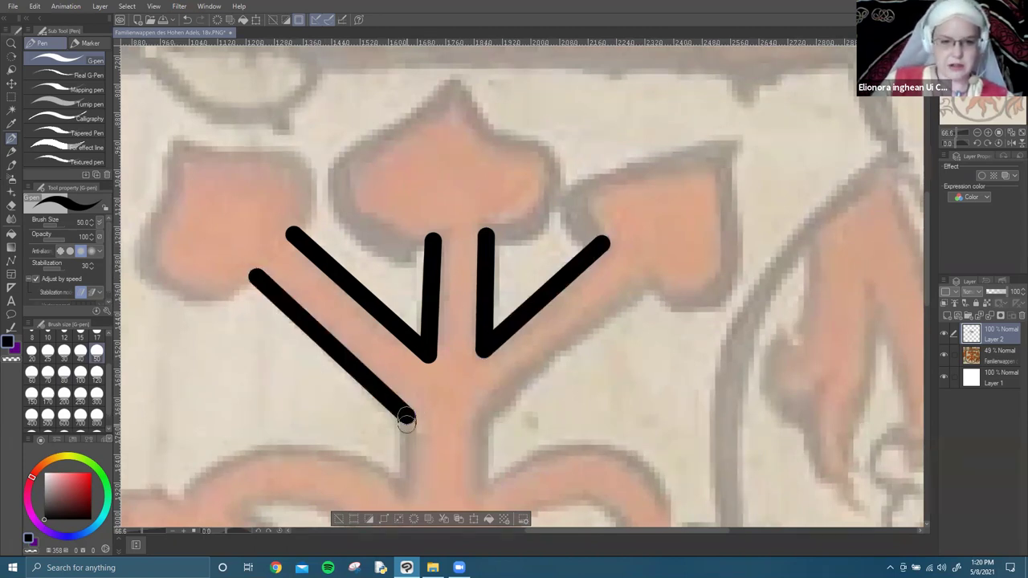
left_click(407, 492, "shift")
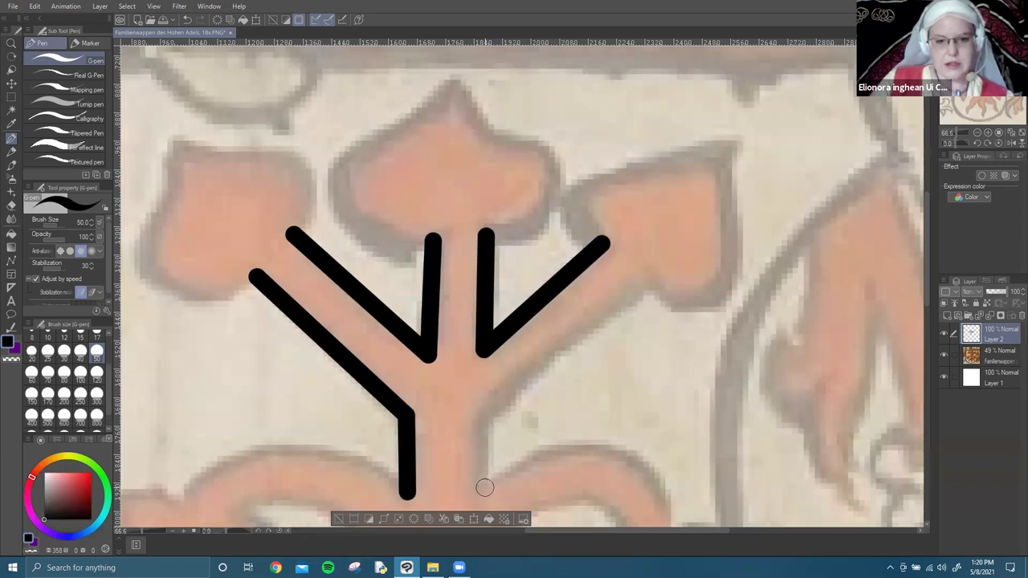
left_click(482, 487)
left_click(482, 419, "shift")
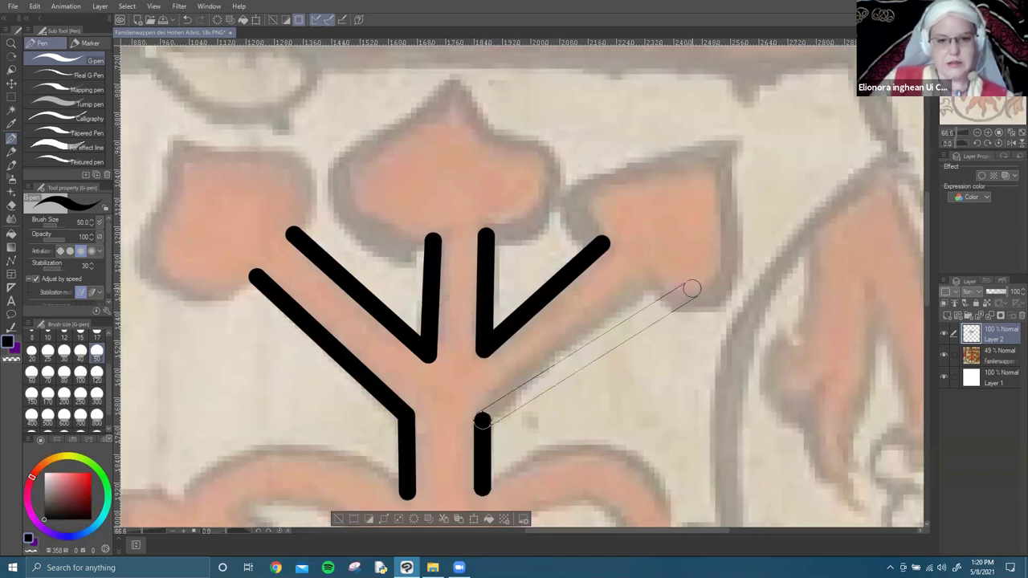
left_click(644, 285, "shift")
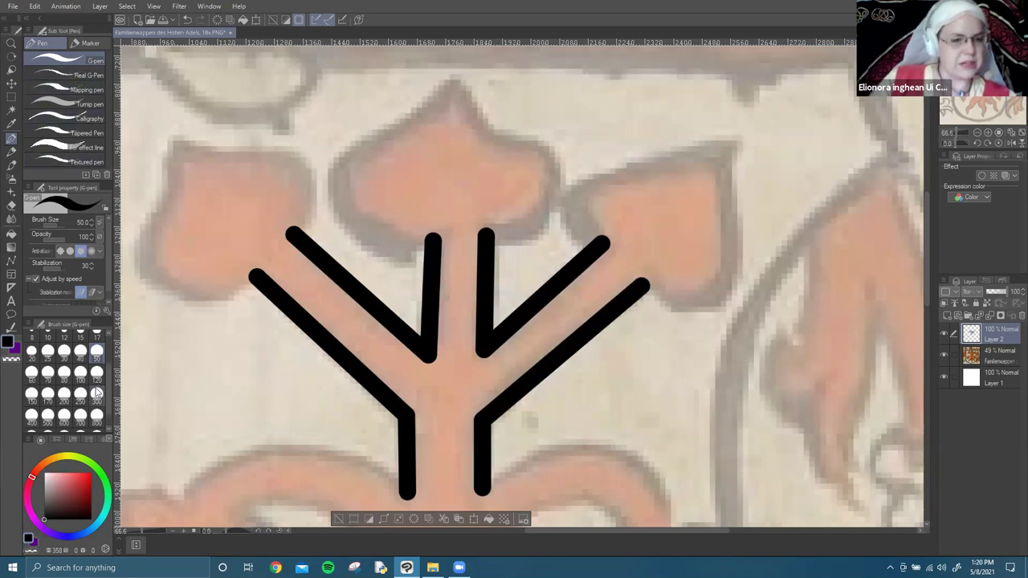
Outline the upper-left and upper-middle leaves freehand so each outline joins its stem lines, redrawing the middle leaf once.
left_click_drag(305, 271, 375, 320)
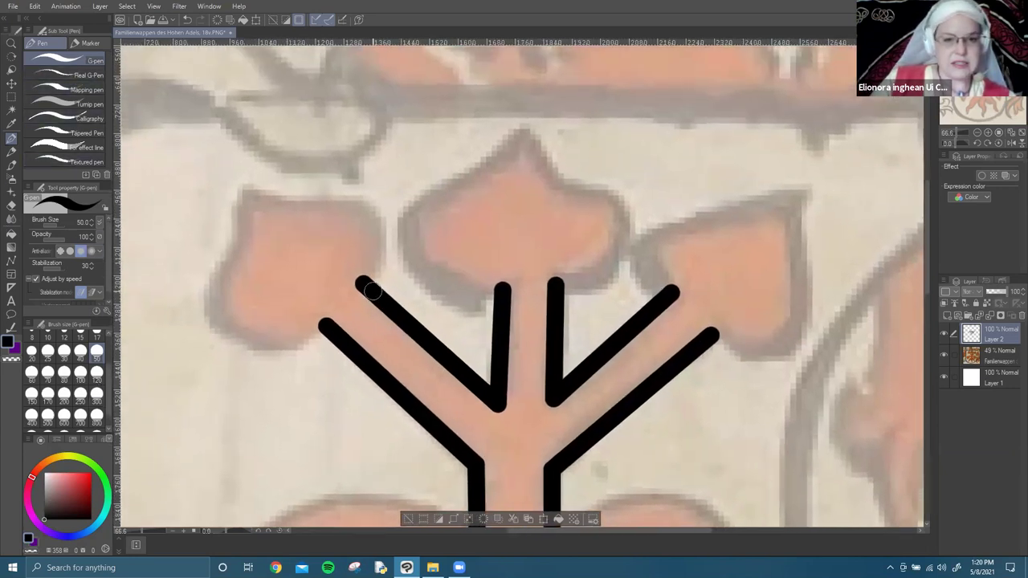
mouse_move(363, 281)
left_mouse_down()
mouse_move(372, 235)
mouse_move(353, 206)
mouse_move(233, 190)
mouse_move(238, 239)
mouse_move(217, 288)
mouse_move(228, 327)
mouse_move(266, 344)
mouse_move(323, 327)
left_mouse_up()
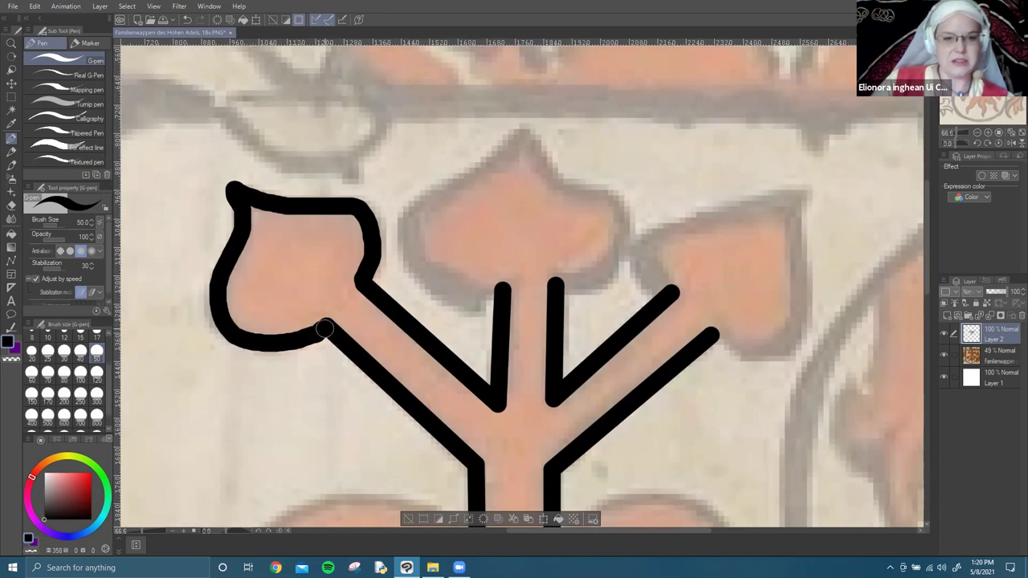
left_click_drag(498, 296, 435, 302)
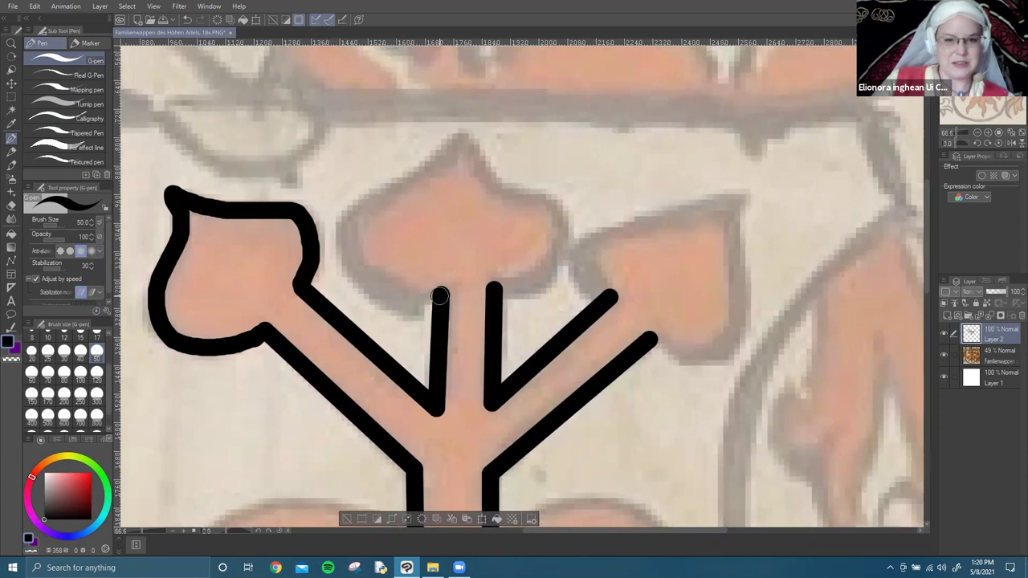
mouse_move(439, 295)
left_mouse_down()
mouse_move(383, 284)
mouse_move(350, 239)
mouse_move(358, 208)
mouse_move(465, 144)
mouse_move(472, 164)
mouse_move(534, 207)
mouse_move(566, 253)
mouse_move(531, 287)
mouse_move(496, 288)
left_mouse_up()
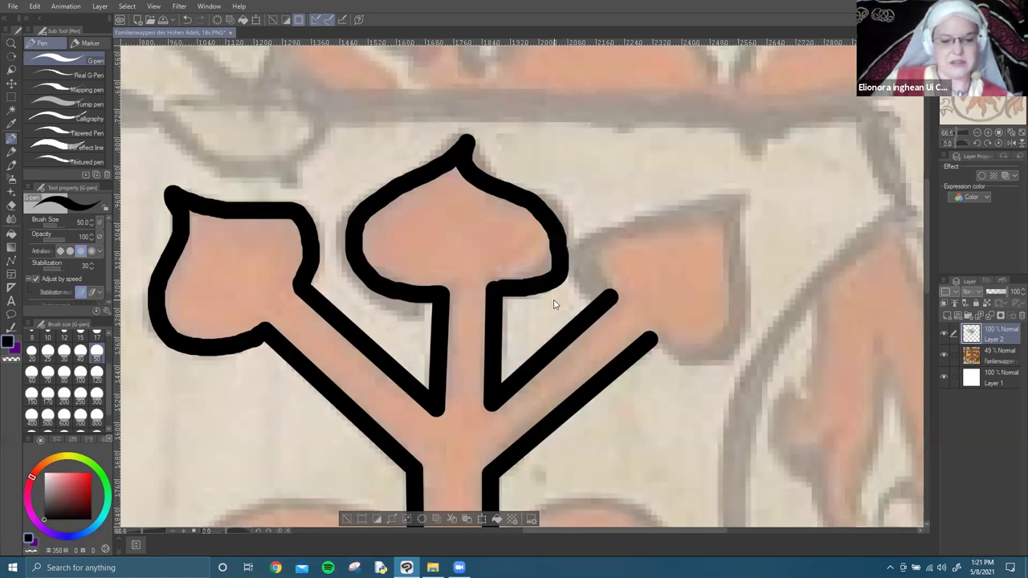
key("ctrl+z")
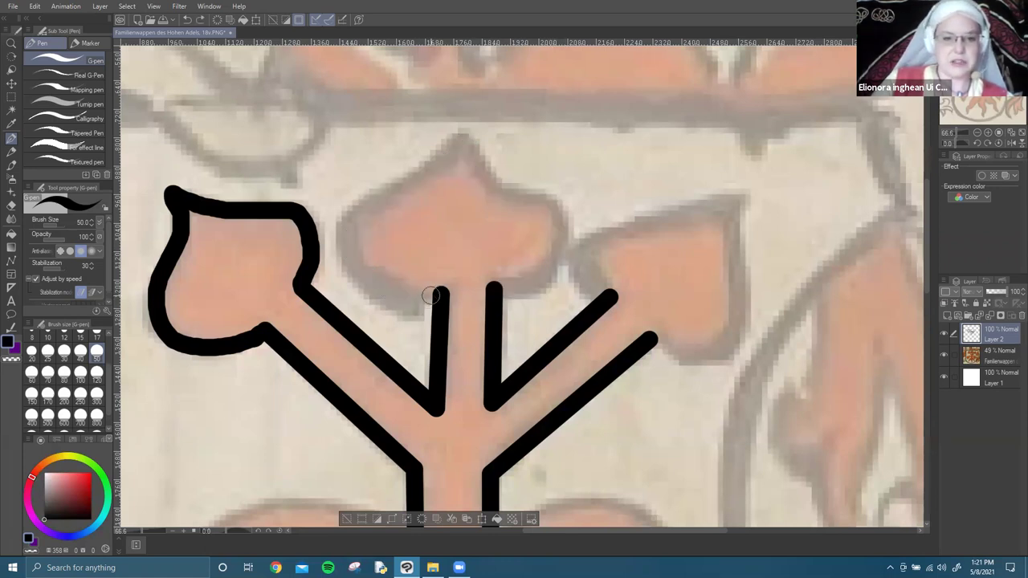
mouse_move(443, 289)
left_mouse_down()
mouse_move(376, 278)
mouse_move(357, 226)
mouse_move(384, 194)
mouse_move(442, 163)
mouse_move(459, 135)
mouse_move(469, 160)
mouse_move(548, 215)
mouse_move(554, 261)
mouse_move(497, 289)
left_mouse_up()
Outline the upper-right leaf freehand so its outline joins the ends of its stem lines.
mouse_move(641, 291)
left_mouse_down()
mouse_move(607, 306)
mouse_move(419, 269)
mouse_move(402, 230)
mouse_move(547, 183)
mouse_move(562, 317)
mouse_move(488, 339)
mouse_move(465, 323)
left_mouse_up()
left_click_drag(466, 193, 587, 173)
Try tracing the lower-left arm and heart-shaped leaf freehand, and undo the strokes.
scroll(647, 358, "left", 3)
scroll(647, 359, "down", 1)
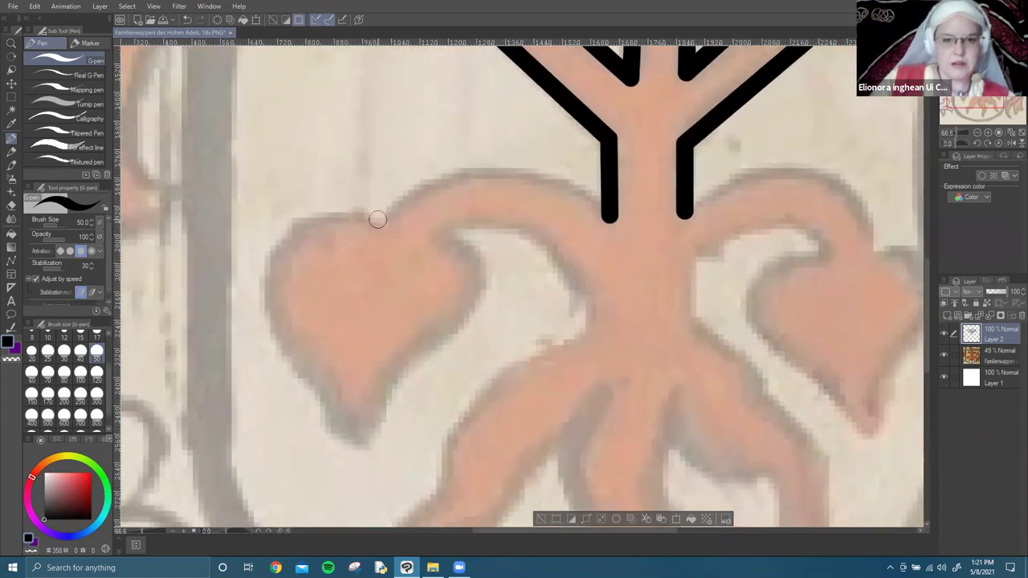
mouse_move(382, 222)
left_mouse_down()
mouse_move(437, 175)
mouse_move(472, 173)
mouse_move(508, 174)
mouse_move(607, 215)
mouse_move(545, 181)
mouse_move(474, 174)
mouse_move(418, 184)
mouse_move(379, 219)
mouse_move(315, 219)
mouse_move(292, 247)
mouse_move(289, 324)
mouse_move(346, 443)
left_mouse_up()
key("ctrl+z")
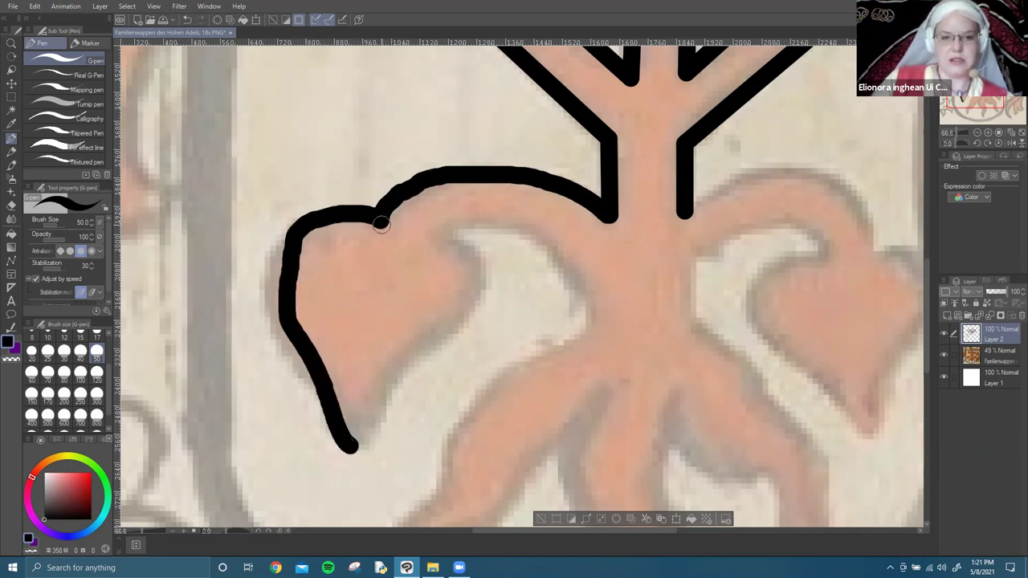
key("ctrl+z")
key("ctrl+z")
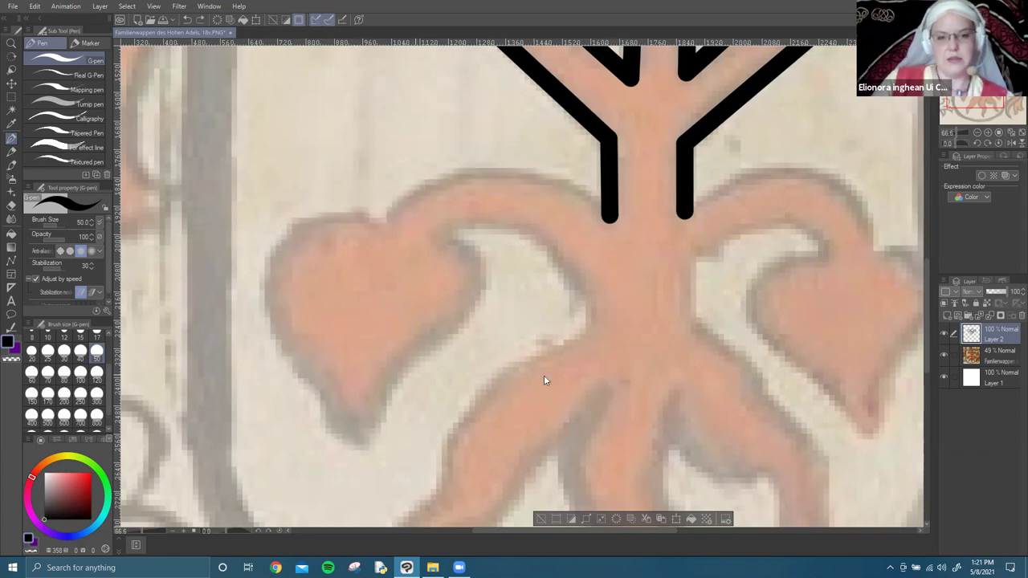
mouse_move(610, 213)
left_mouse_down()
mouse_move(550, 179)
mouse_move(478, 171)
mouse_move(403, 188)
mouse_move(400, 215)
left_mouse_up()
key("ctrl+z")
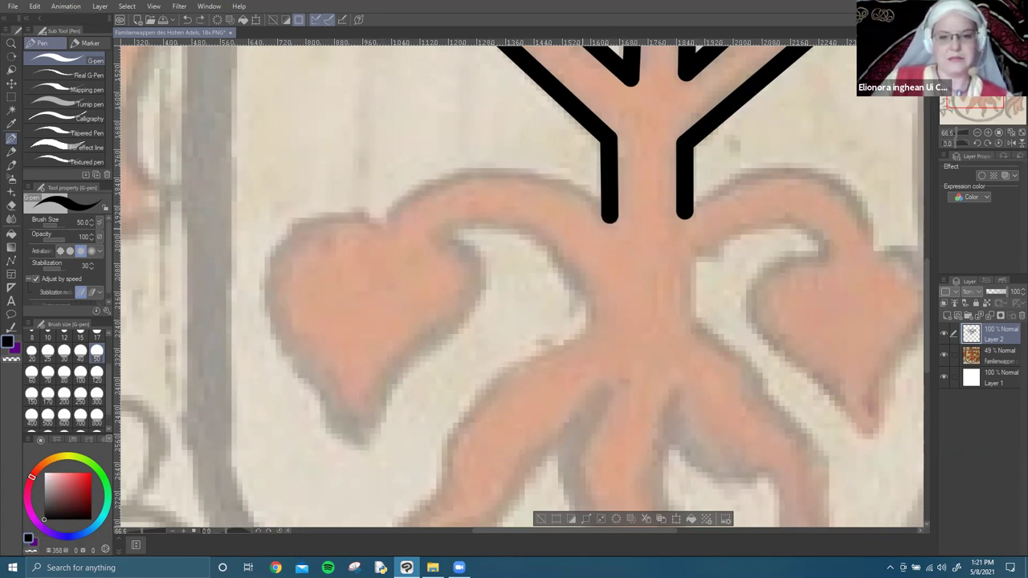
Outline the lower-left heart-shaped leaf and both edges of its curved arm freehand, starting from the trunk line.
mouse_move(608, 216)
left_mouse_down()
mouse_move(587, 193)
mouse_move(499, 171)
mouse_move(390, 207)
mouse_move(387, 220)
mouse_move(326, 214)
mouse_move(273, 257)
mouse_move(268, 338)
mouse_move(322, 402)
mouse_move(340, 450)
mouse_move(477, 290)
mouse_move(472, 243)
mouse_move(435, 239)
mouse_move(467, 229)
mouse_move(560, 249)
mouse_move(591, 321)
mouse_move(585, 337)
left_mouse_up()
left_click_drag(557, 373, 351, 171)
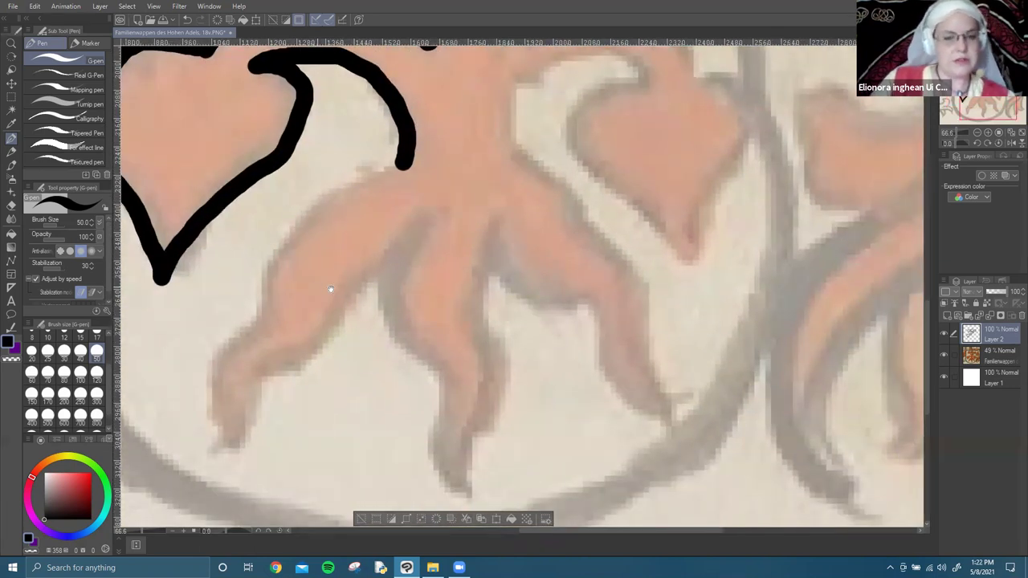
left_click_drag(350, 310, 467, 313)
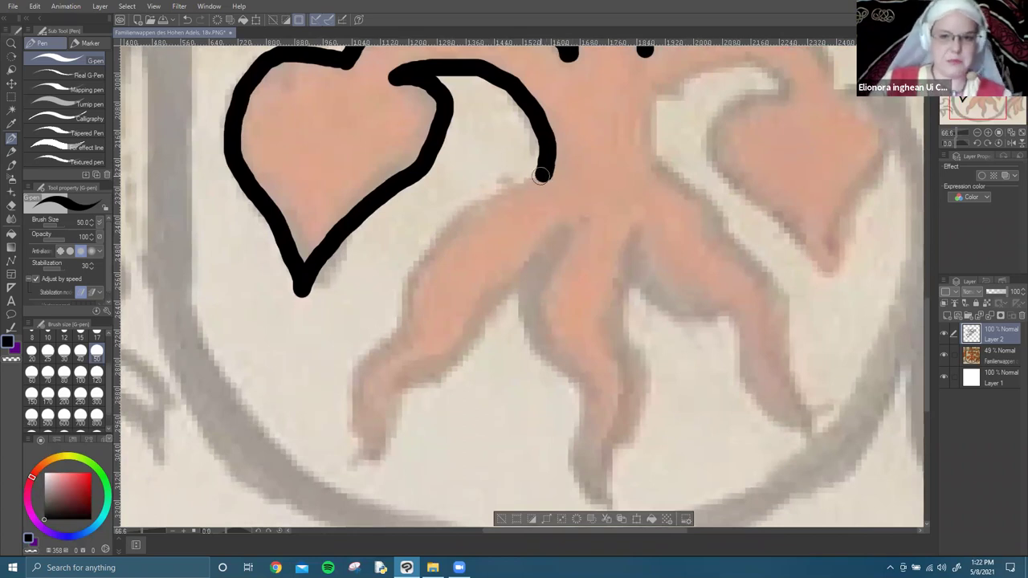
left_click_drag(973, 108, 976, 103)
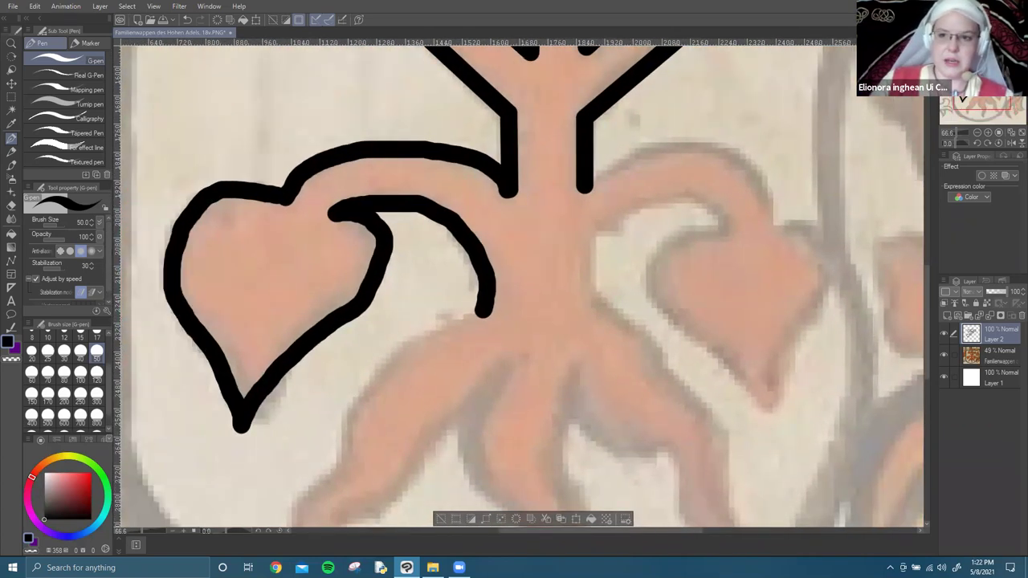
left_click_drag(963, 100, 973, 105)
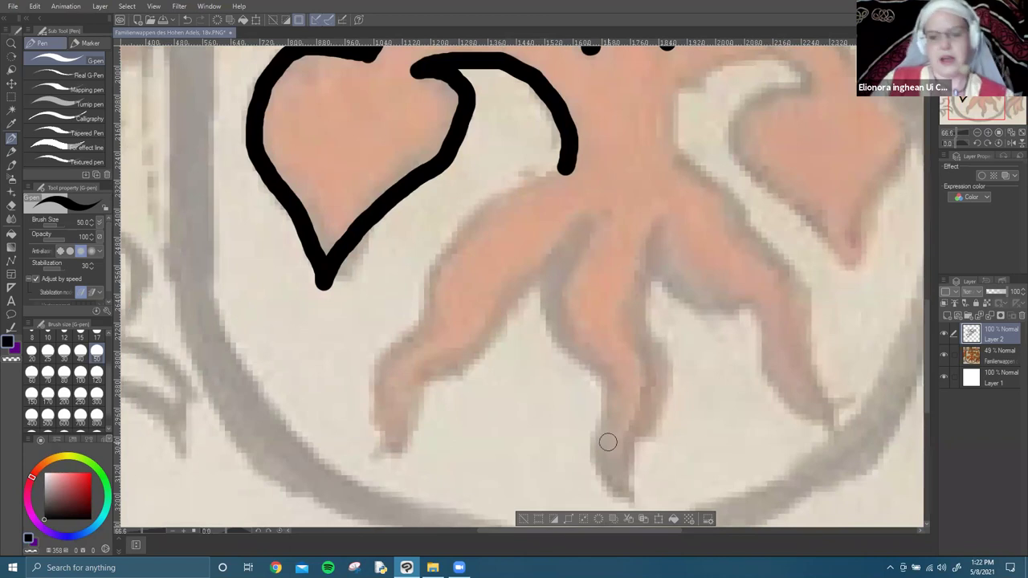
Tilt the canvas view and rotate it back to upright at 50% zoom.
scroll(608, 441, "down", 1)
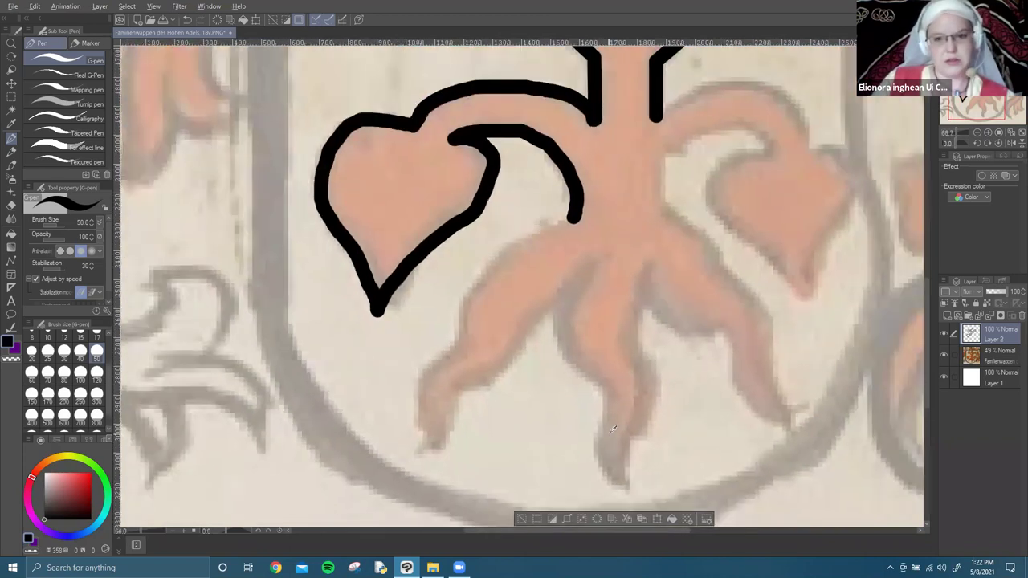
key("shift")
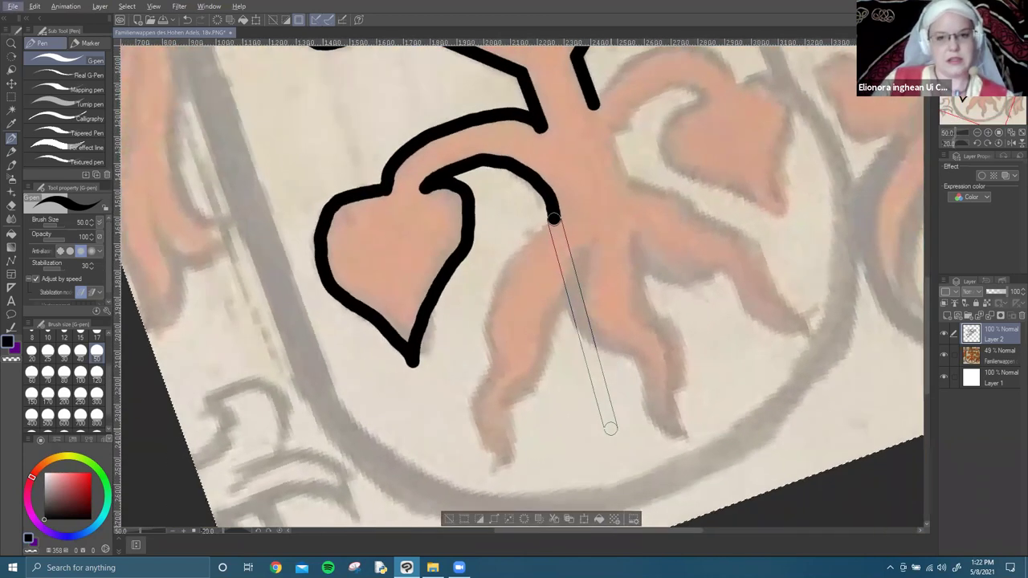
key("asciicircum")
key("asciicircum")
key("asciicircum")
key("asciicircum")
key("asciicircum")
key("asciicircum")
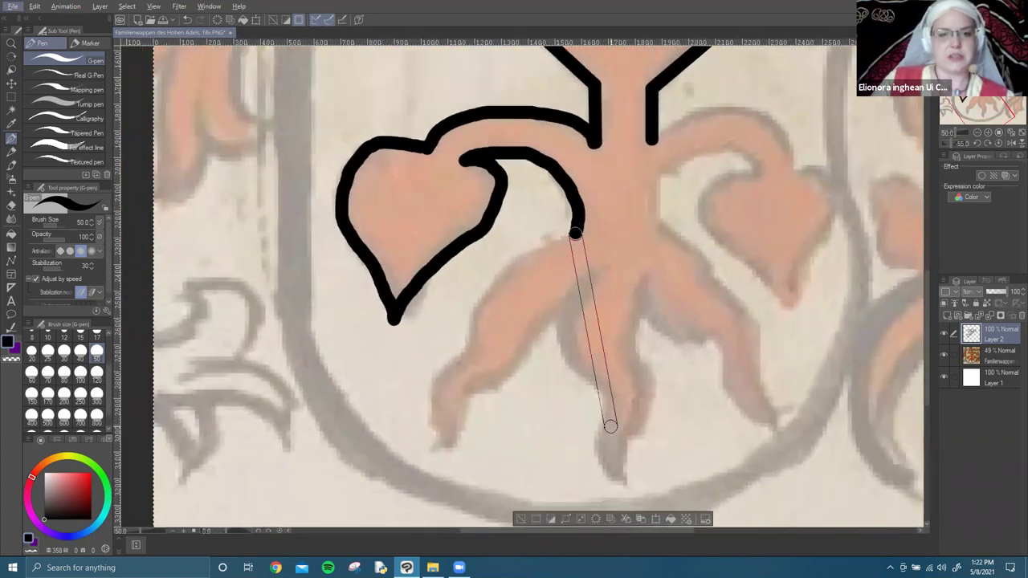
key("asciicircum")
key("asciicircum")
key("asciicircum")
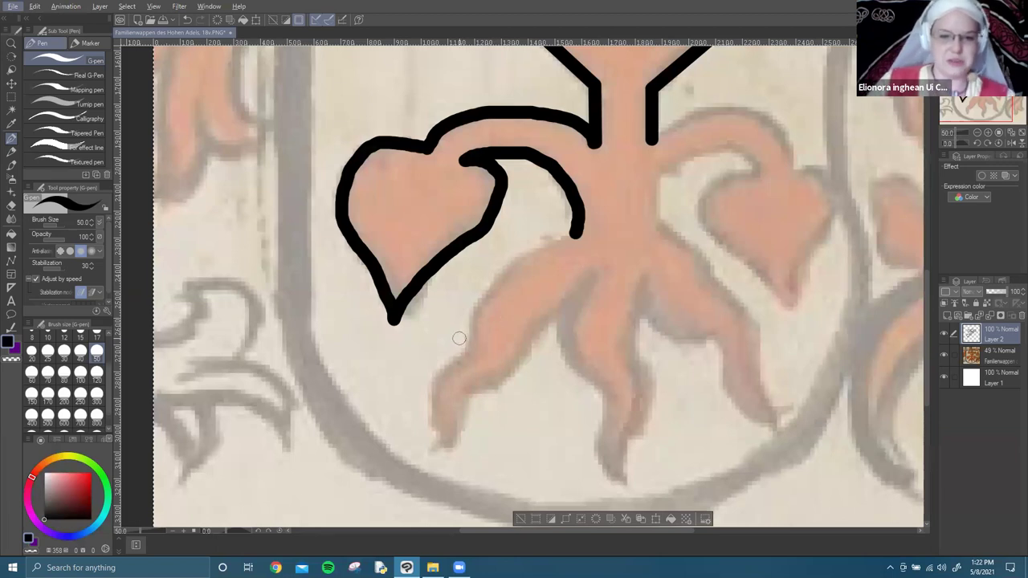
Trace both edges of the left root and the middle root freehand, starting from the end of the left arm.
mouse_move(572, 233)
left_mouse_down()
mouse_move(492, 282)
mouse_move(435, 391)
mouse_move(423, 457)
left_mouse_up()
mouse_move(589, 283)
left_mouse_down()
mouse_move(538, 324)
mouse_move(501, 374)
mouse_move(463, 390)
mouse_move(431, 462)
left_mouse_up()
left_click_drag(649, 406, 537, 394)
mouse_move(455, 290)
left_mouse_down()
mouse_move(425, 275)
mouse_move(437, 333)
mouse_move(466, 383)
mouse_move(473, 440)
mouse_move(488, 453)
left_mouse_up()
mouse_move(504, 253)
left_mouse_down()
mouse_move(498, 308)
mouse_move(509, 358)
mouse_move(485, 449)
left_mouse_up()
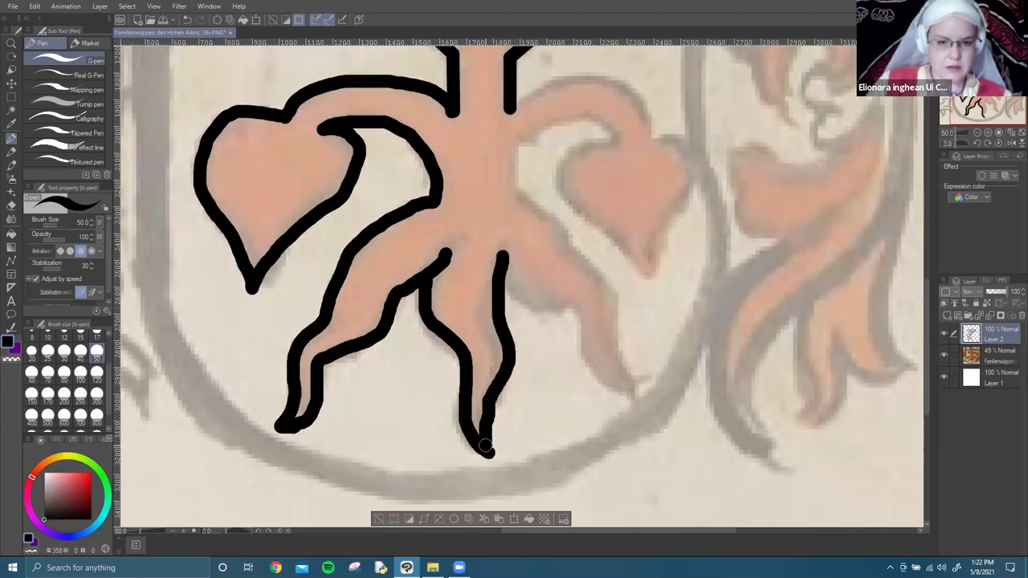
key("x")
scroll(551, 433, "right", 3)
mouse_move(392, 271)
left_mouse_down()
mouse_move(422, 293)
mouse_move(426, 319)
left_mouse_up()
key("ctrl+z")
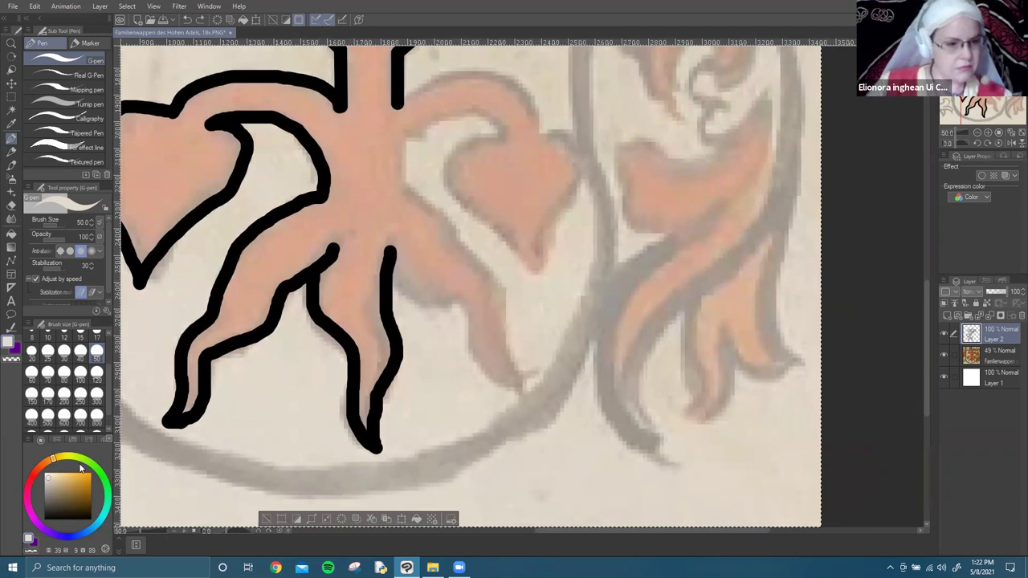
key("x")
Trace both edges of the right root and outline the lower-right arm and heart-shaped leaf, joining them to the trunk.
mouse_move(390, 258)
left_mouse_down()
mouse_move(416, 301)
mouse_move(455, 306)
mouse_move(466, 349)
mouse_move(535, 386)
left_mouse_up()
mouse_move(402, 188)
left_mouse_down()
mouse_move(434, 205)
mouse_move(495, 283)
mouse_move(510, 381)
left_mouse_up()
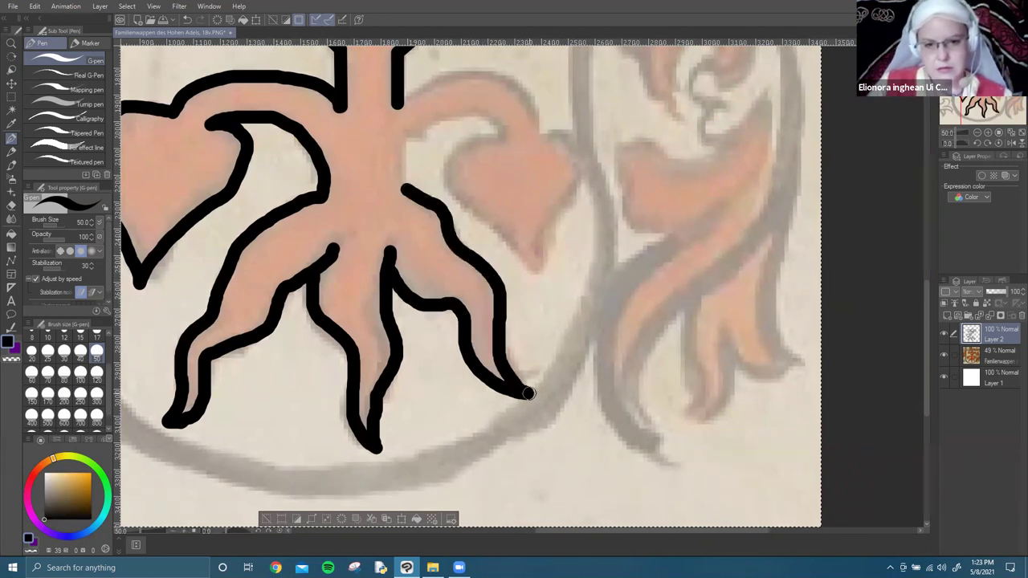
left_click_drag(310, 55, 378, 230)
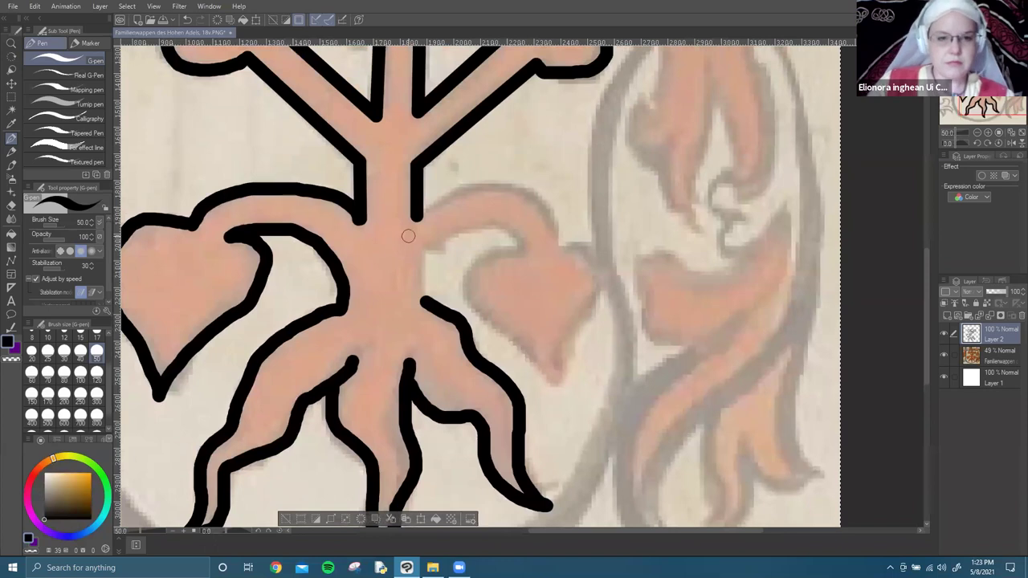
mouse_move(423, 304)
left_mouse_down()
mouse_move(428, 251)
mouse_move(487, 235)
mouse_move(523, 243)
mouse_move(483, 253)
mouse_move(461, 290)
mouse_move(480, 329)
mouse_move(559, 387)
mouse_move(602, 283)
mouse_move(582, 253)
mouse_move(561, 253)
mouse_move(534, 198)
mouse_move(504, 181)
mouse_move(421, 211)
left_mouse_up()
Hide the coat of arms reference layer to examine the whole black outline on white, and show it again.
scroll(637, 452, "down", 5)
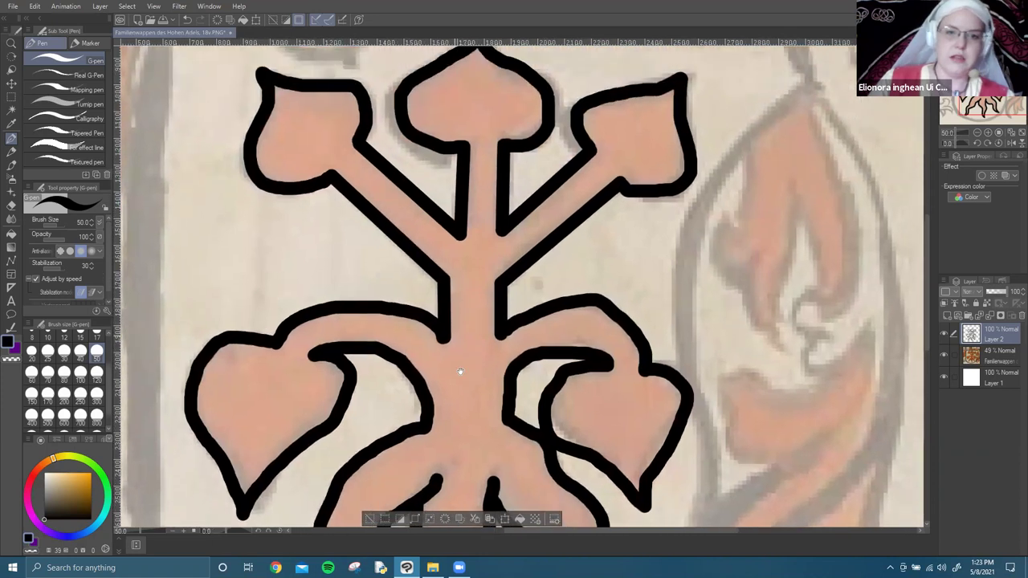
scroll(636, 452, "down", 2)
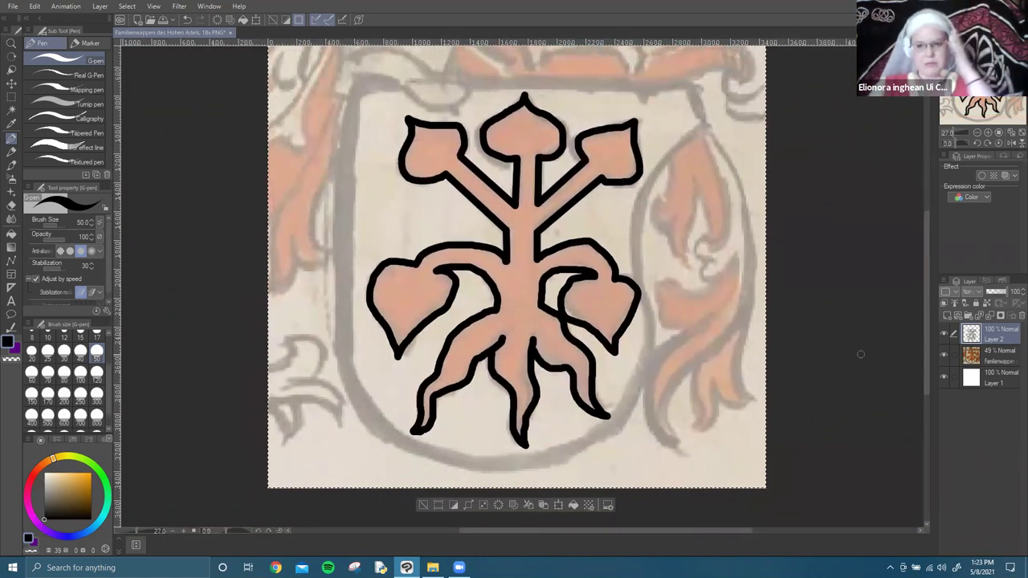
left_click(944, 355)
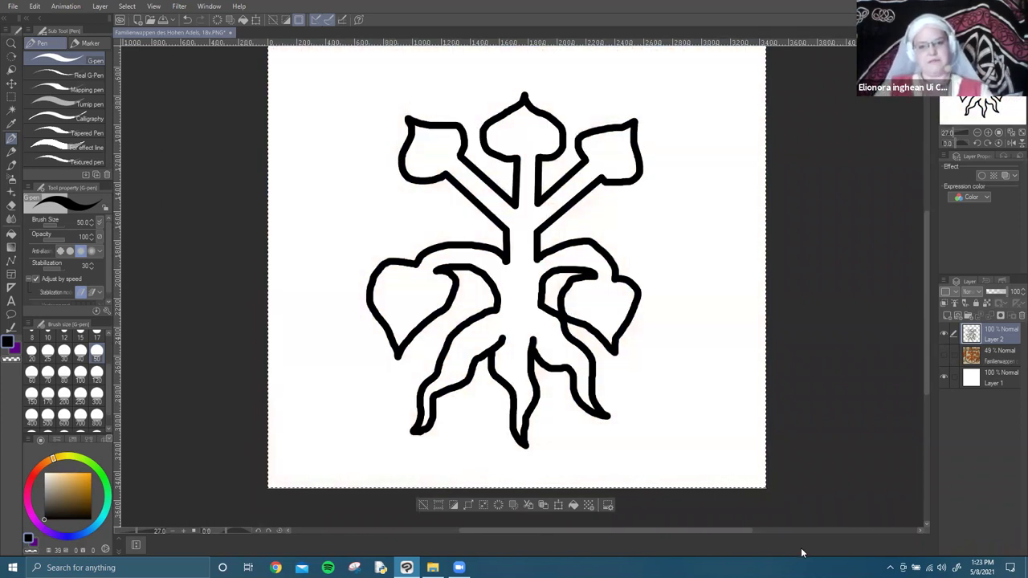
left_click(944, 357)
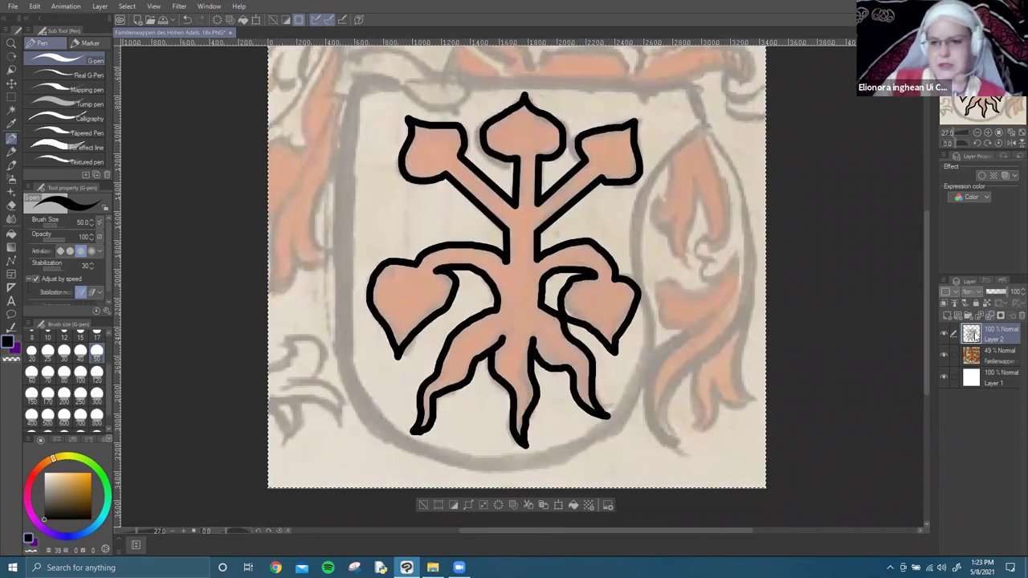
Check the original roots with Layer 2 hidden, restore the layer, and fill the narrow gap between the left and middle roots with black.
left_click(945, 334)
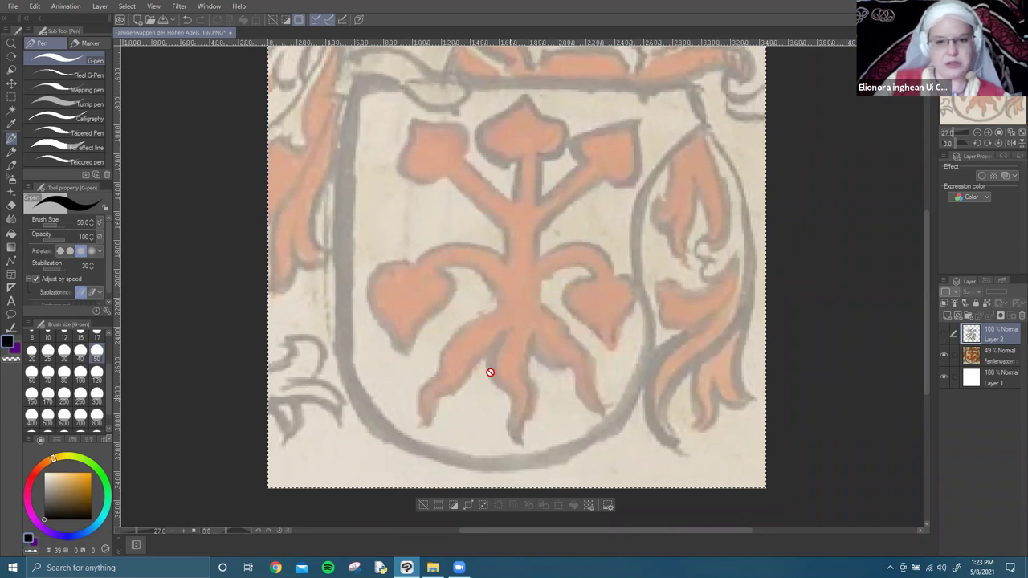
scroll(486, 382, "up", 3)
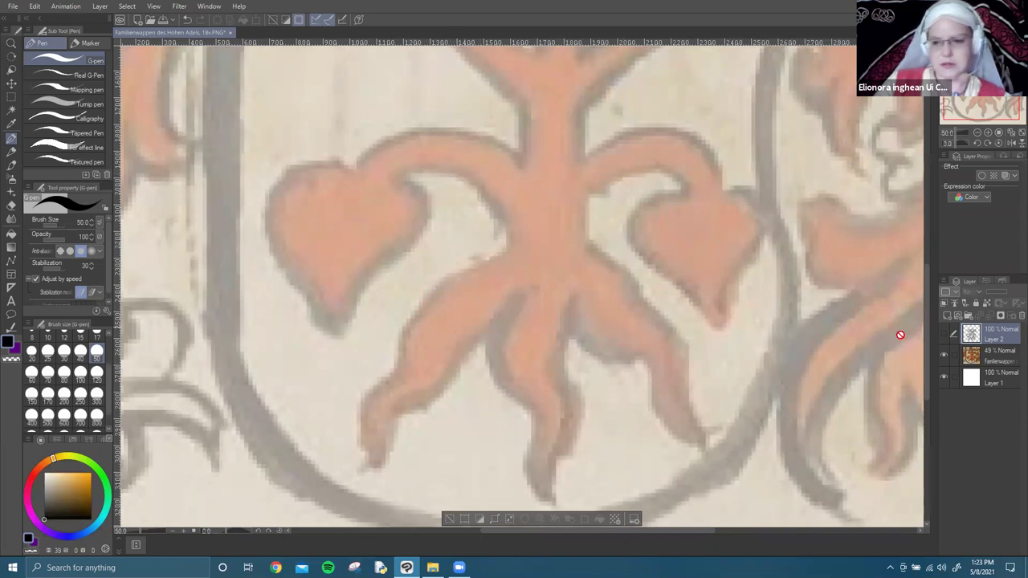
left_click(944, 333)
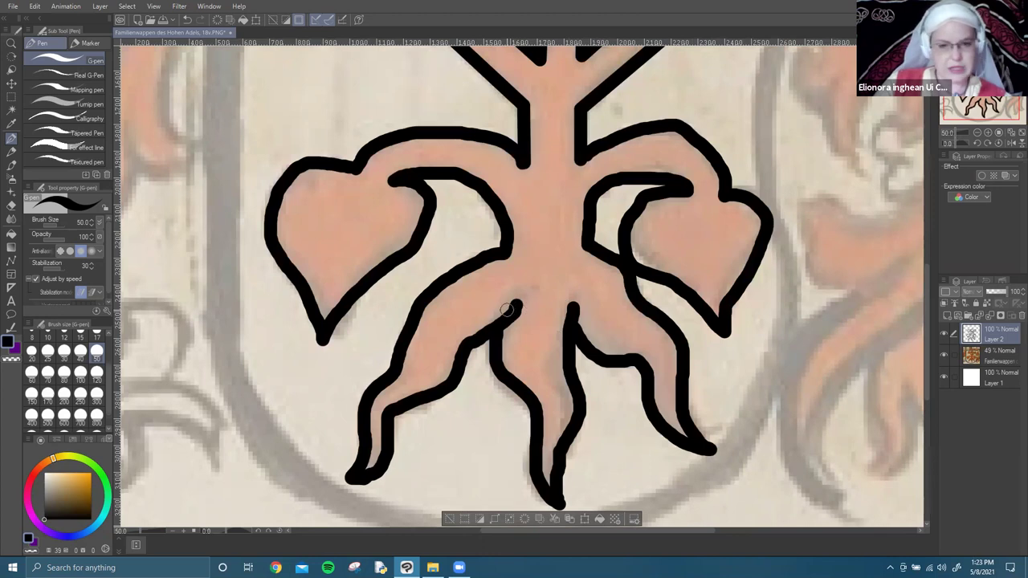
left_click_drag(511, 324, 511, 372)
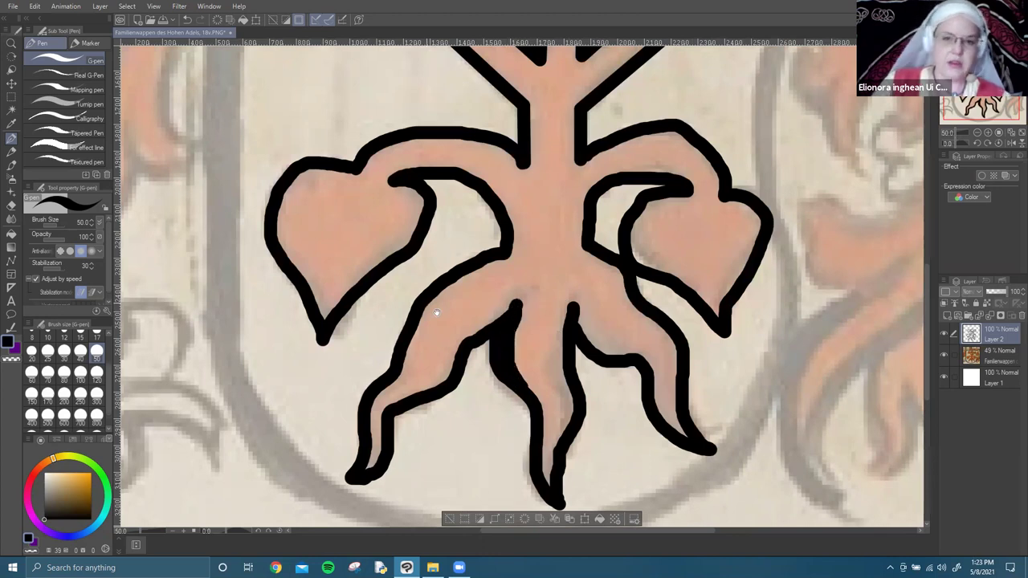
Erase the rounded line ends where the lower leaves meet their arms and the arms meet the trunk, using the Hard eraser at size 80.
left_click_drag(436, 312, 435, 373)
key("e")
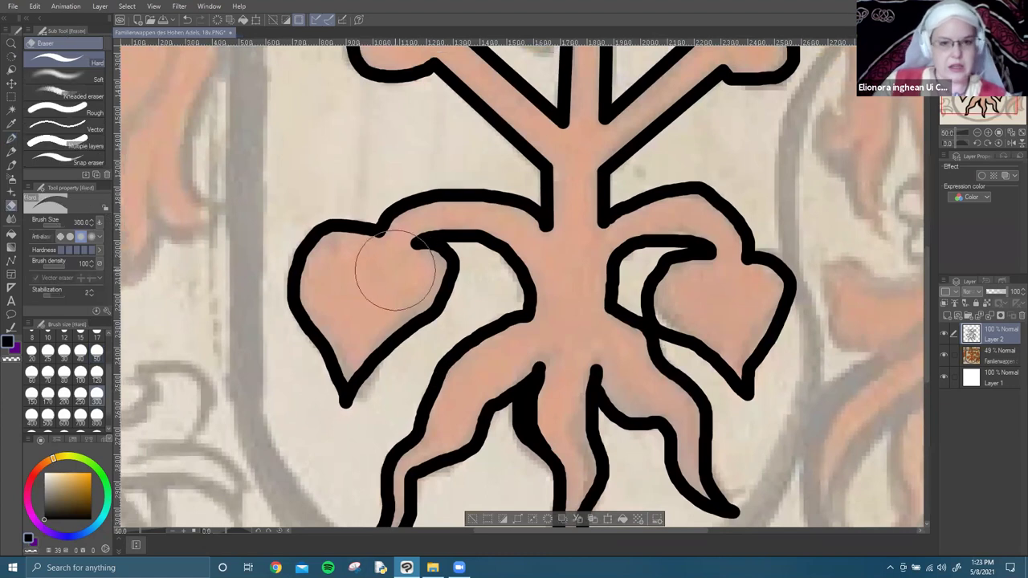
left_click(65, 371)
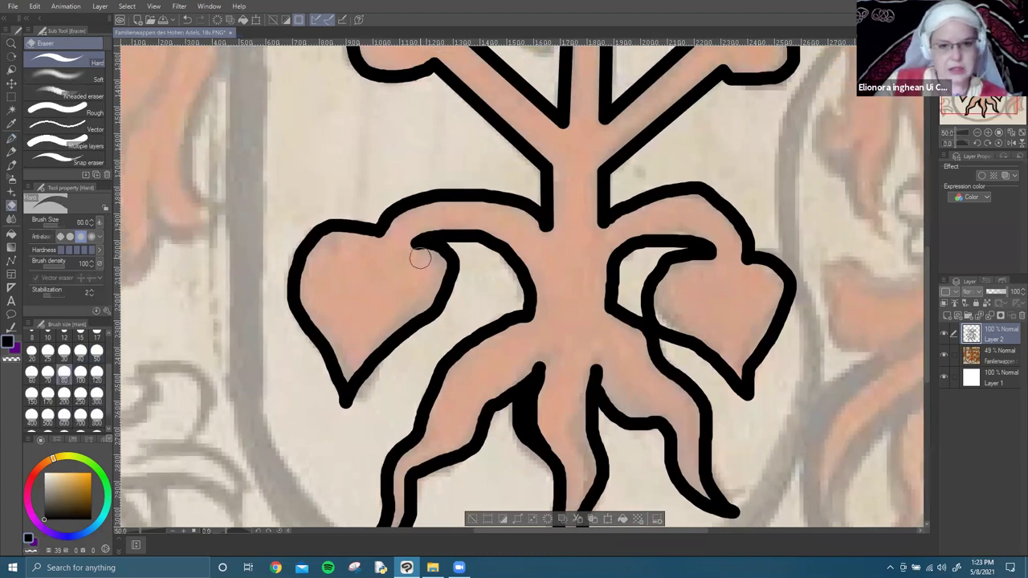
left_click_drag(431, 261, 407, 255)
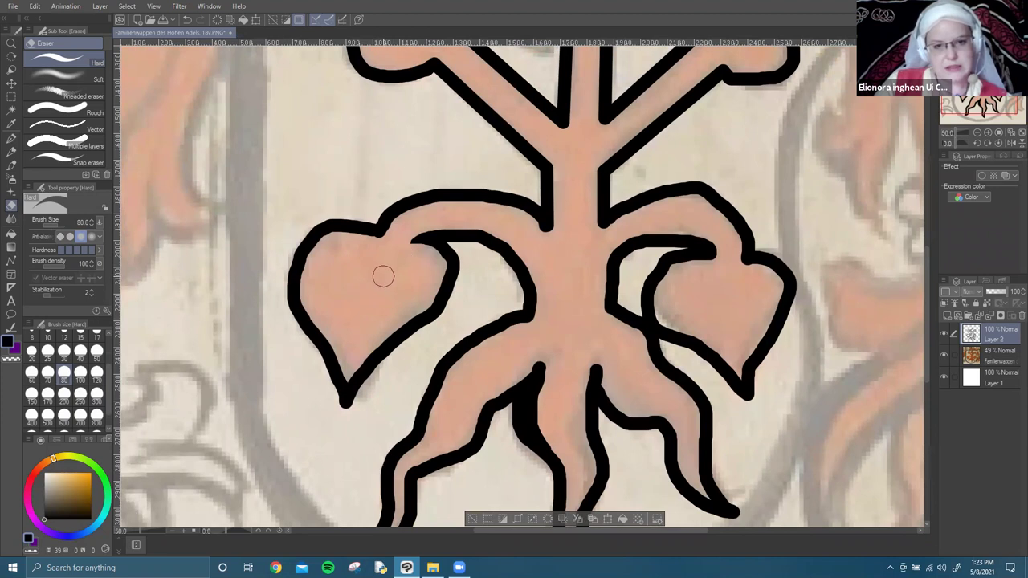
mouse_move(731, 273)
left_mouse_down()
mouse_move(675, 271)
mouse_move(670, 282)
left_mouse_up()
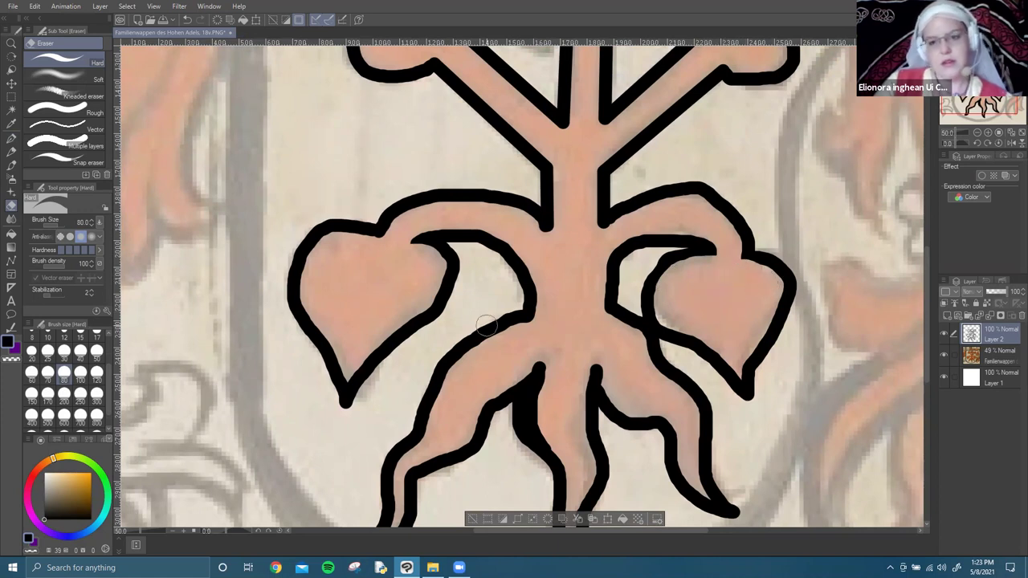
left_click_drag(477, 300, 489, 488)
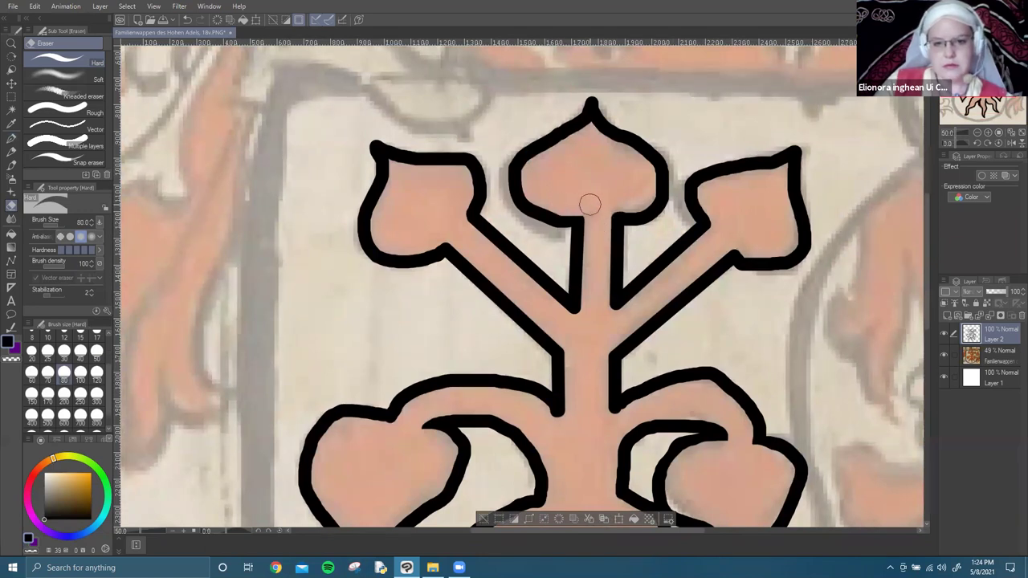
left_click_drag(655, 450, 635, 249)
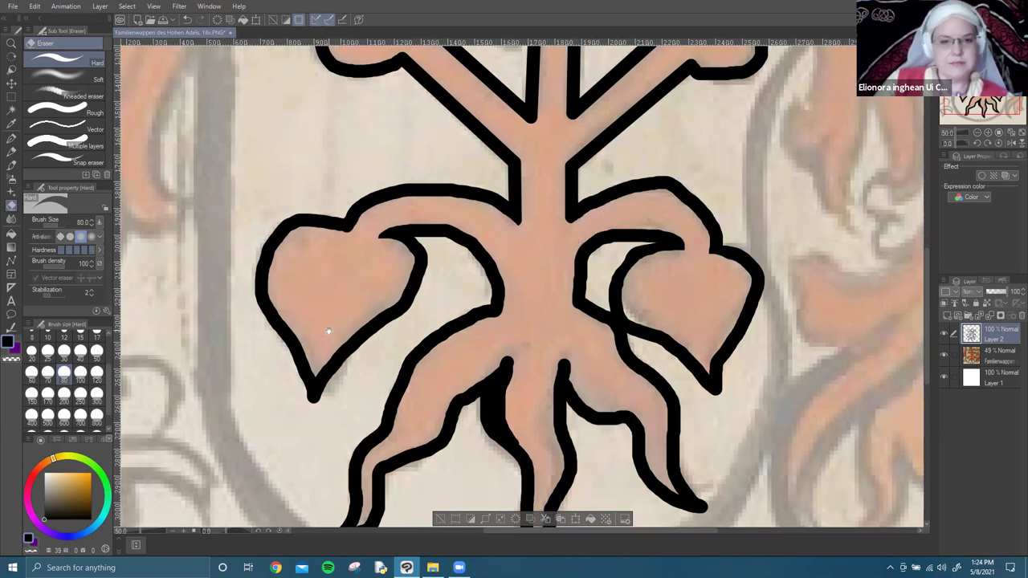
Sharpen the blunt tips of the three upper leaves to points with the eraser.
scroll(463, 313, "up", 5)
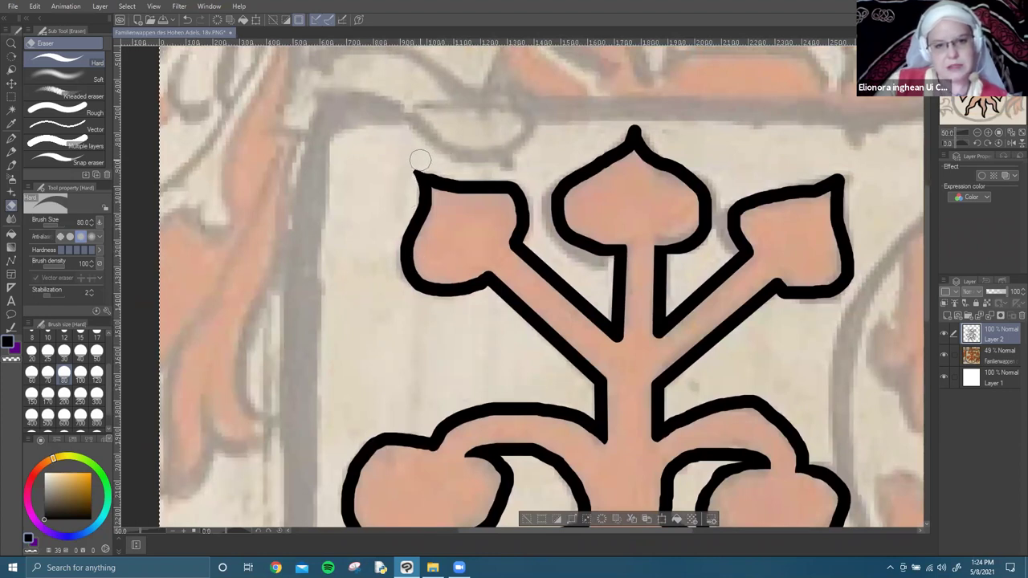
left_click_drag(578, 144, 519, 156)
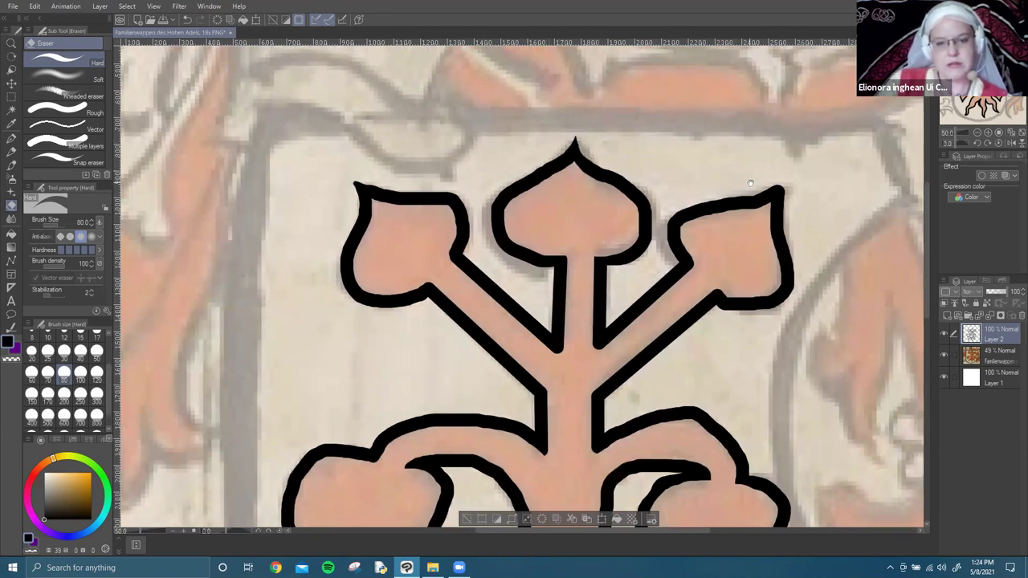
left_click_drag(751, 184, 570, 207)
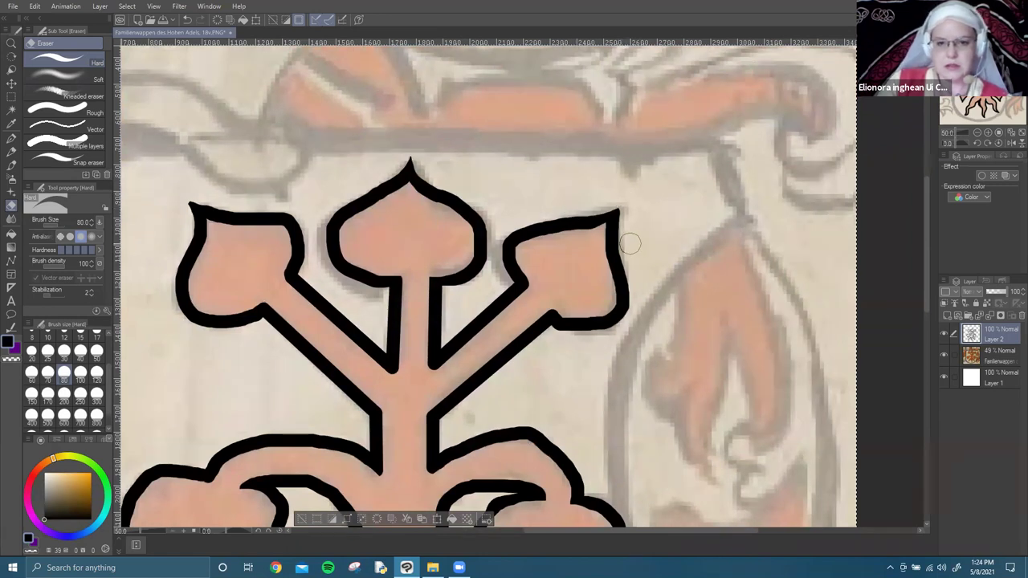
Sharpen the bottom tips of both lower heart-shaped leaves to points with the eraser.
scroll(629, 207, "up", 2)
scroll(482, 257, "down", 5)
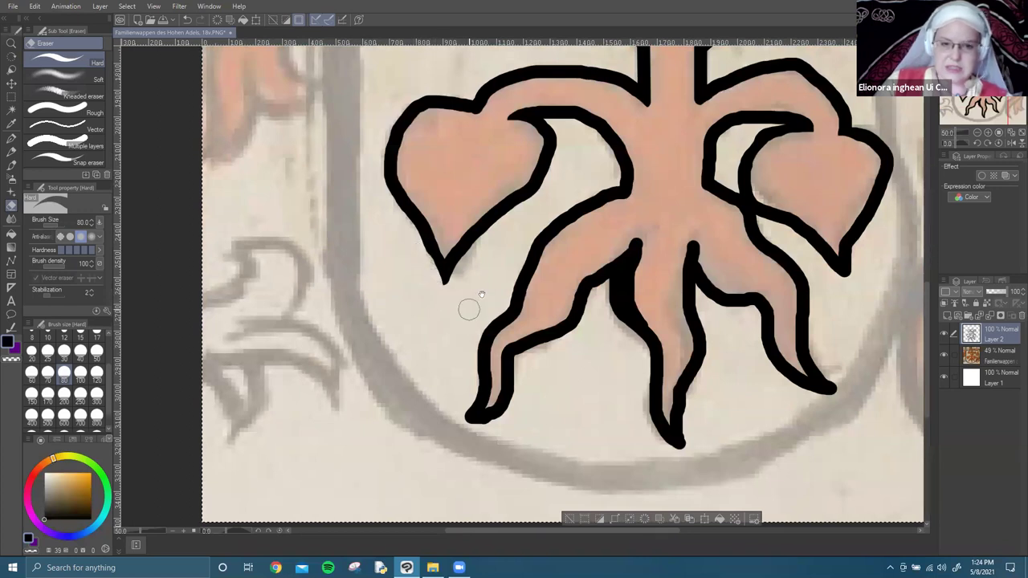
left_click_drag(471, 305, 421, 329)
left_click_drag(795, 332, 516, 404)
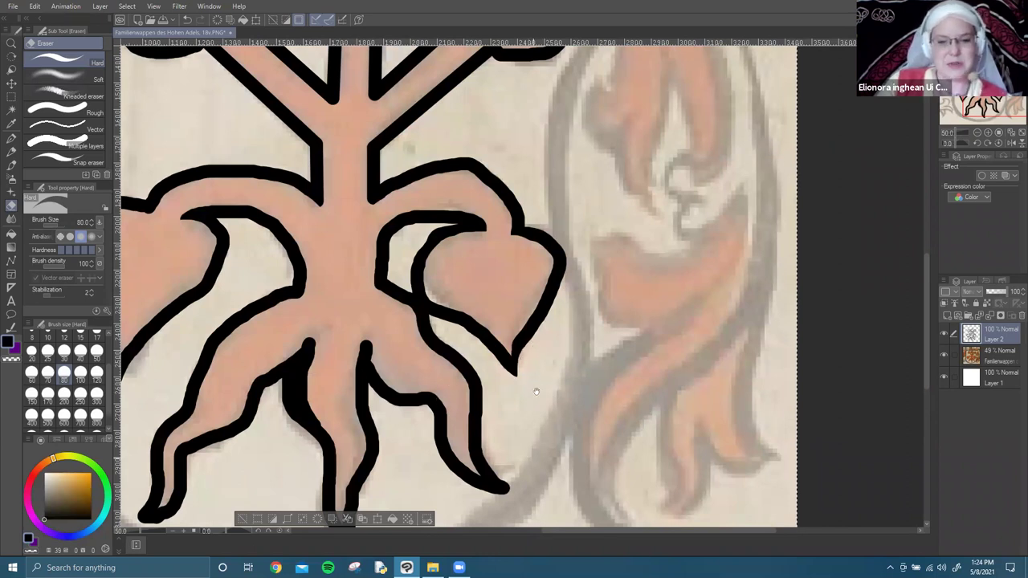
Sharpen the bottom tips of the roots with the eraser and hide the reference image layer.
left_click_drag(446, 400, 586, 160)
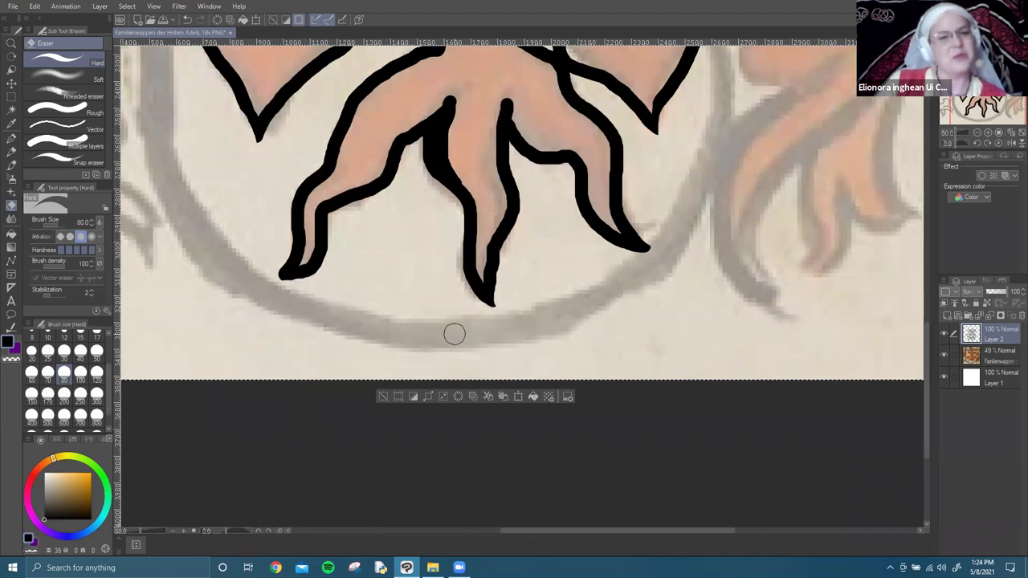
scroll(466, 201, "up", 5)
scroll(546, 378, "down", 4)
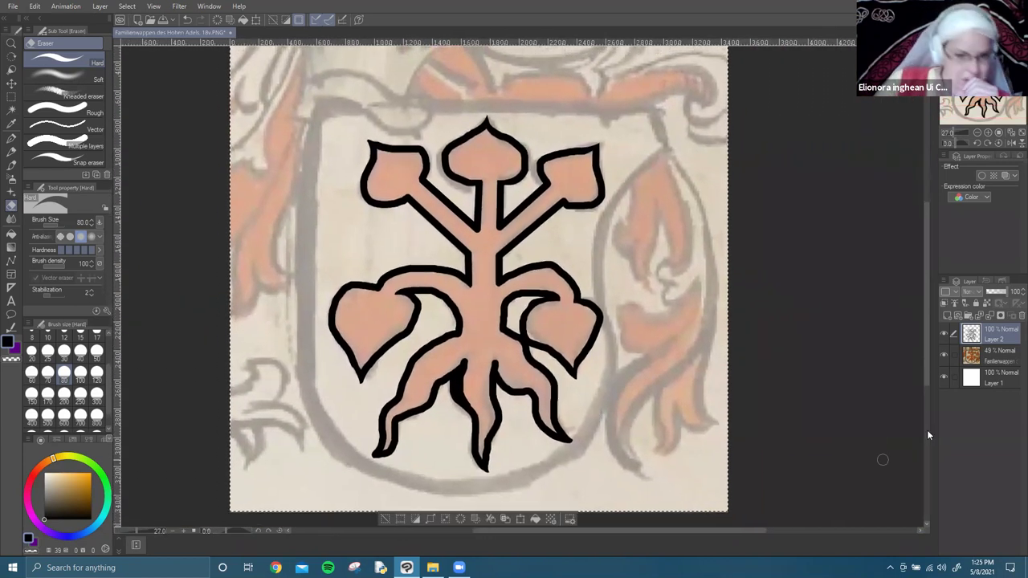
left_click(945, 353)
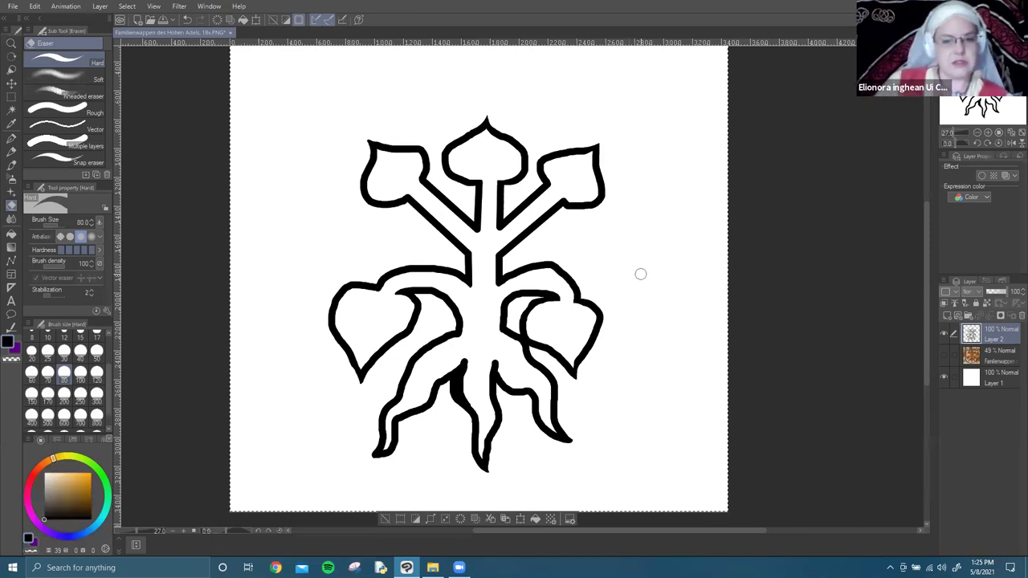
Sharpen the rounded line ends at the two junctions between the roots to points with the eraser.
scroll(487, 353, "up", 4)
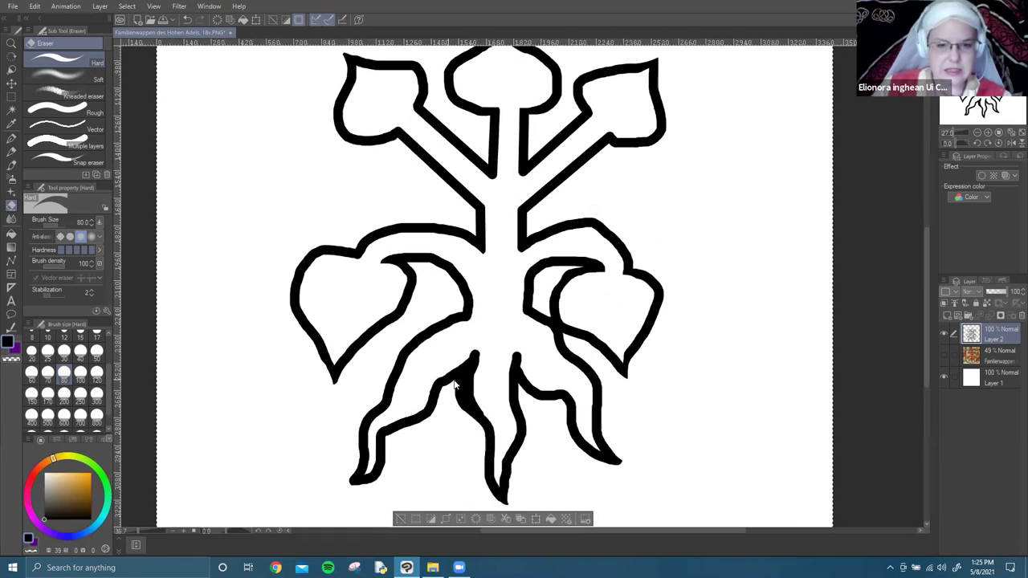
scroll(486, 353, "up", 3)
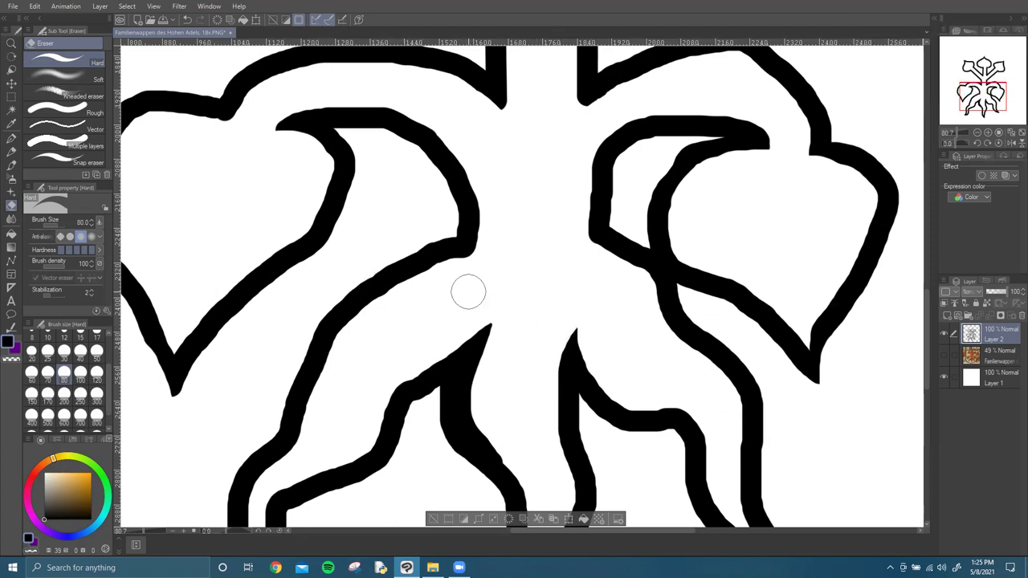
scroll(521, 291, "down", 2)
scroll(521, 291, "down", 2)
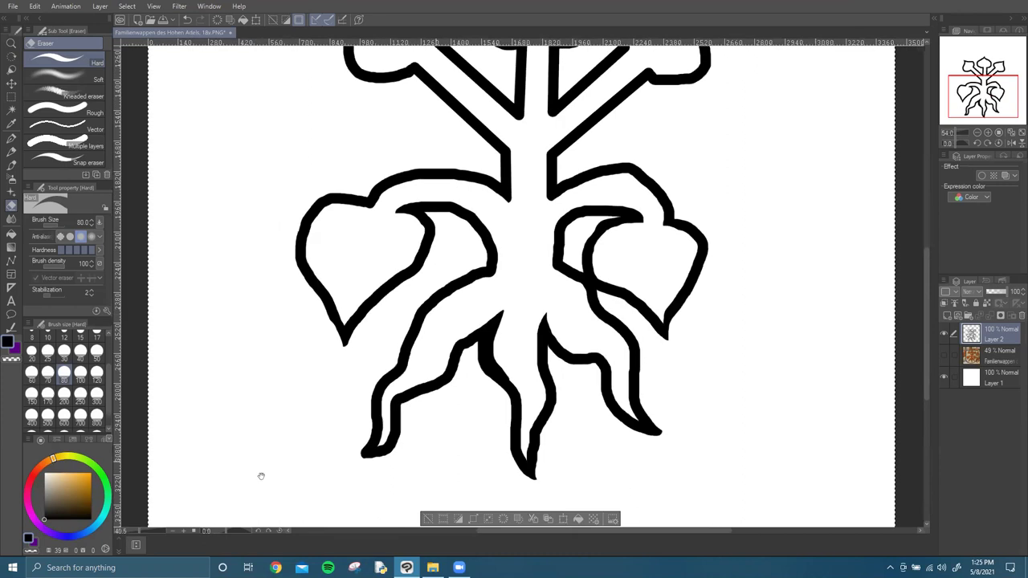
Paint a short, thick black practice stroke in the empty area beside the left root with the G-pen at size 300.
left_click(95, 393)
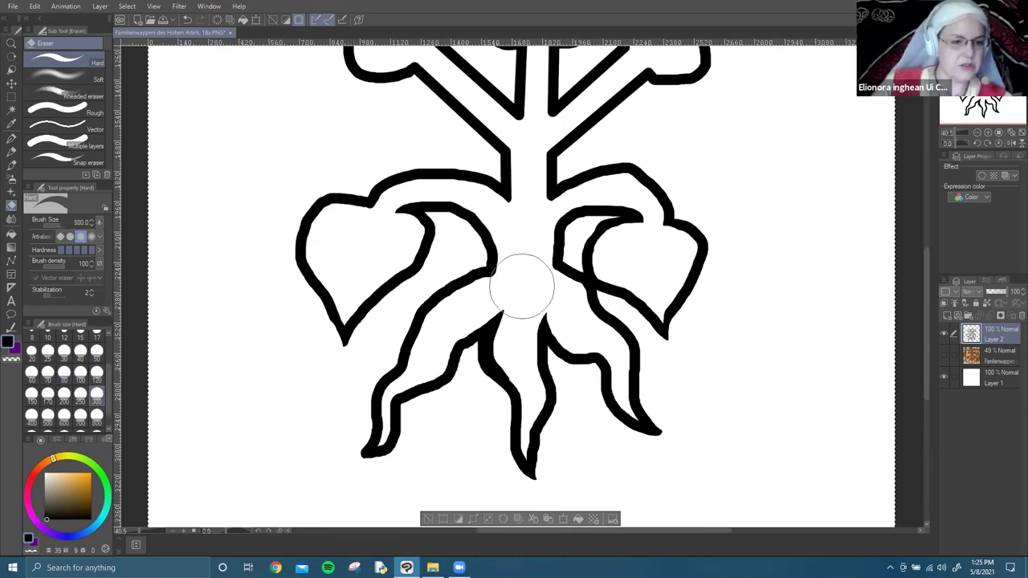
key("p")
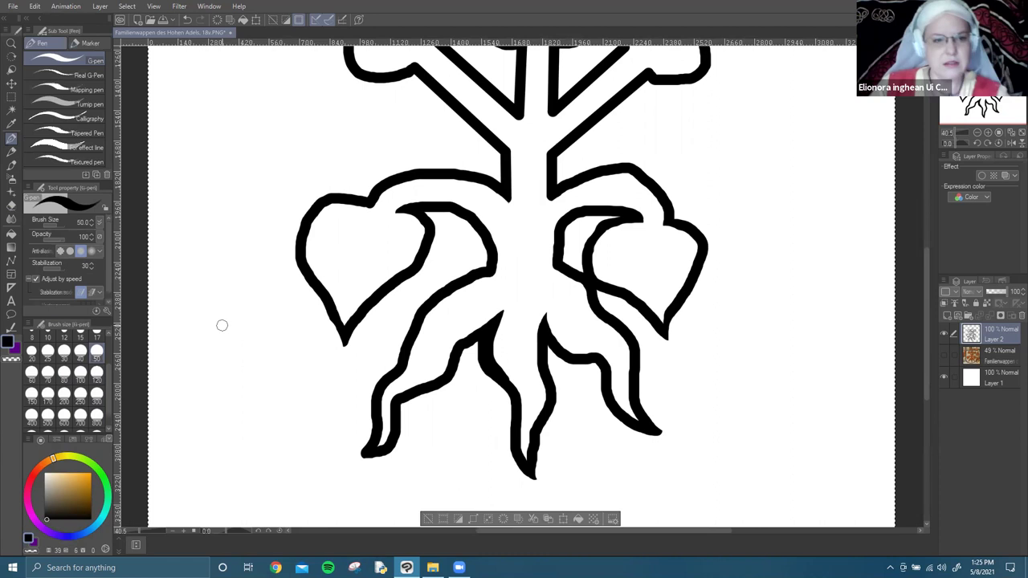
left_click(96, 393)
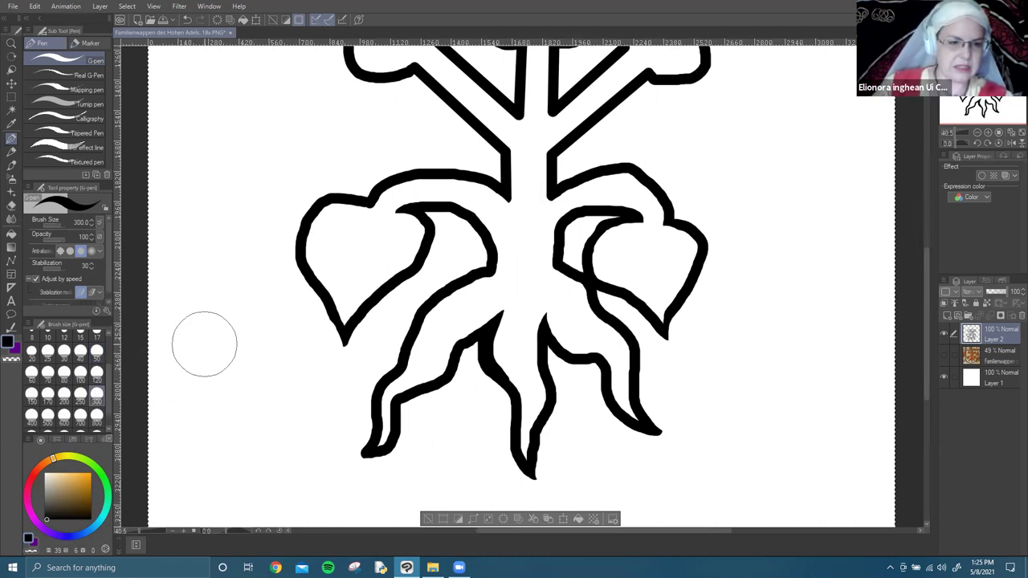
left_click_drag(215, 345, 223, 400)
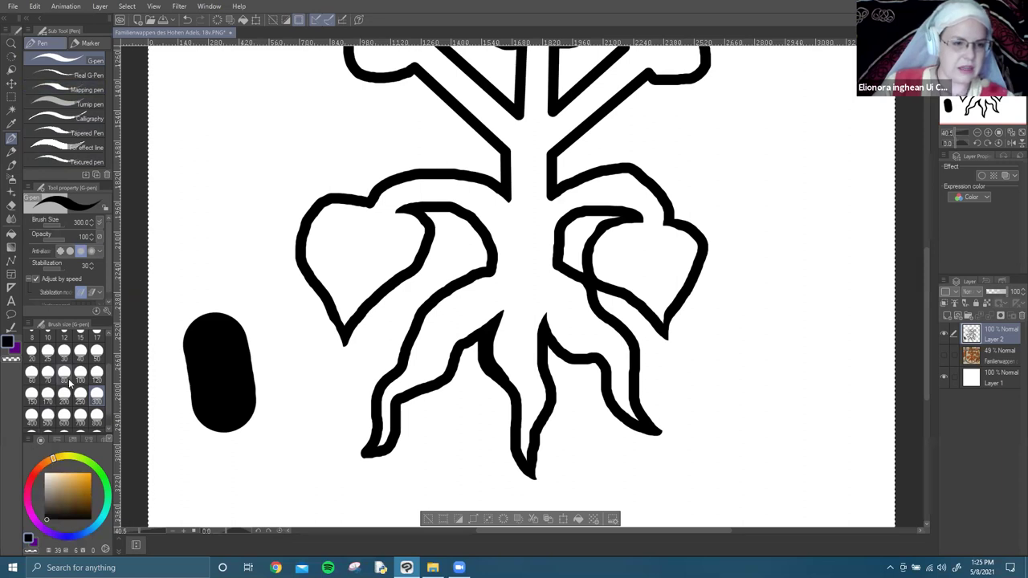
Carve the lower end of the practice stroke into a teardrop point with the Hard eraser at size 300.
key("e")
left_click_drag(161, 366, 188, 453)
mouse_move(274, 317)
left_mouse_down()
mouse_move(276, 371)
mouse_move(241, 429)
mouse_move(158, 465)
left_mouse_up()
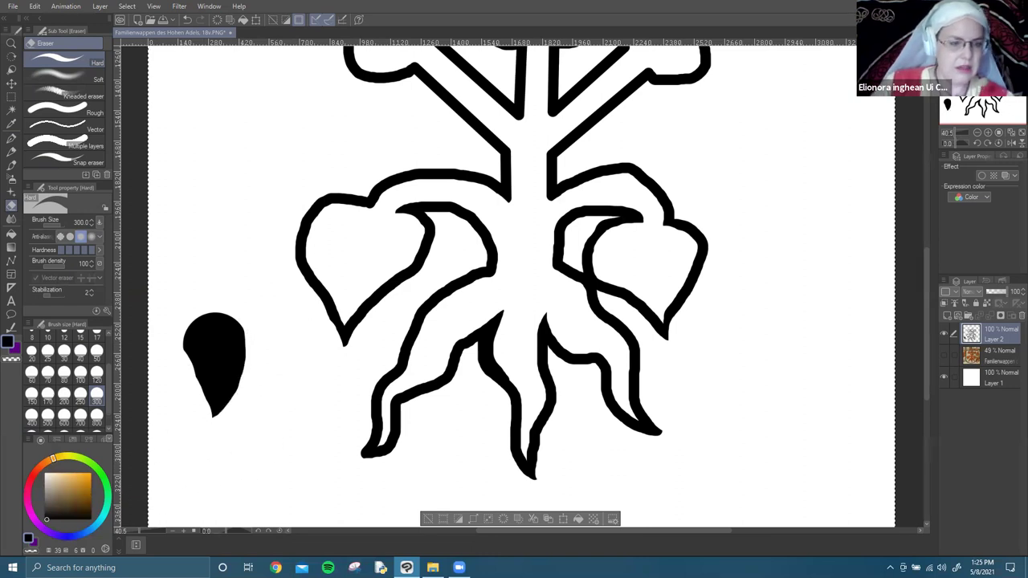
Hollow out the black teardrop with white using the G-pen at size 50, and switch the drawing color back to black.
key("p")
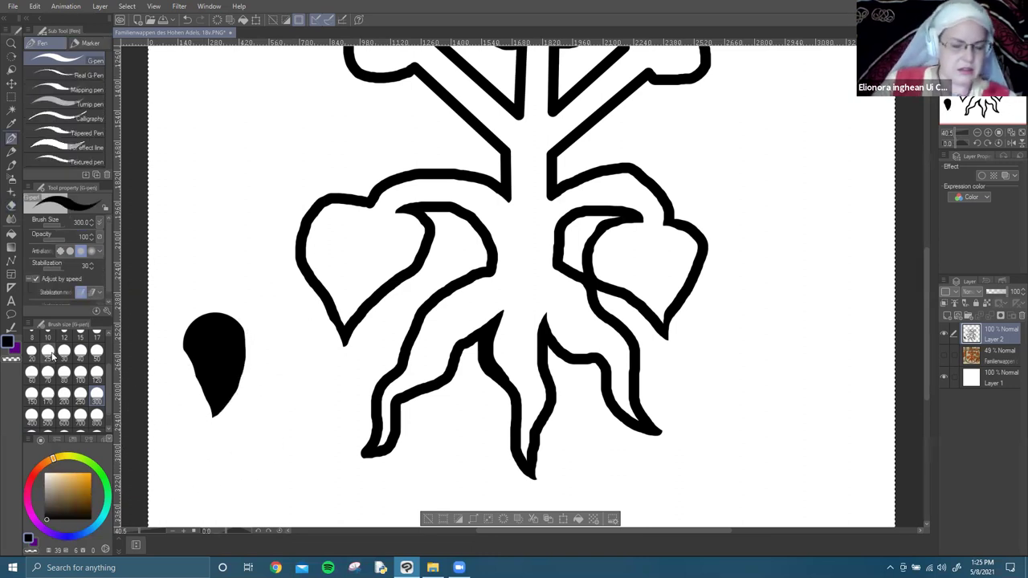
key("x")
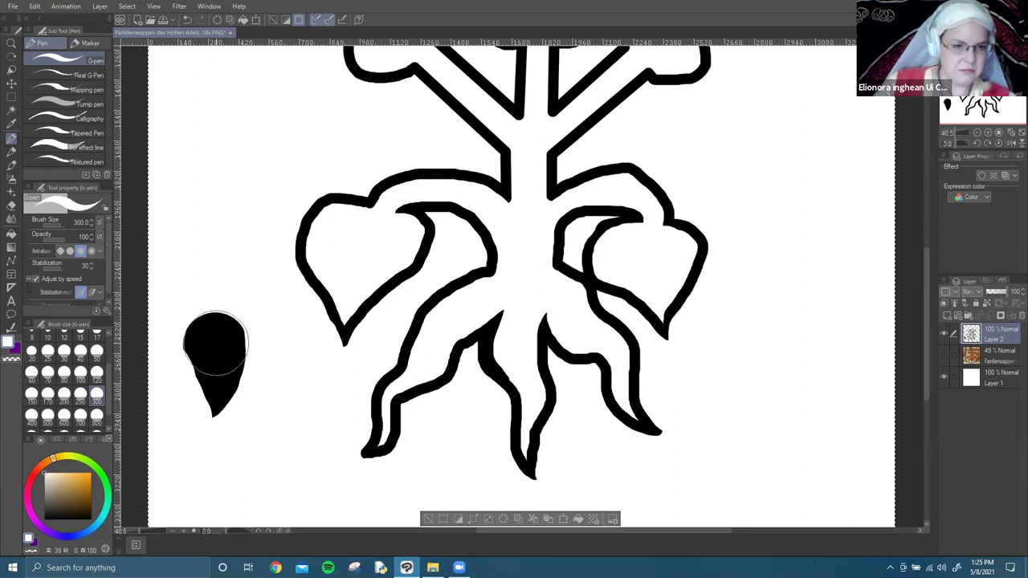
scroll(96, 363, "up", 2)
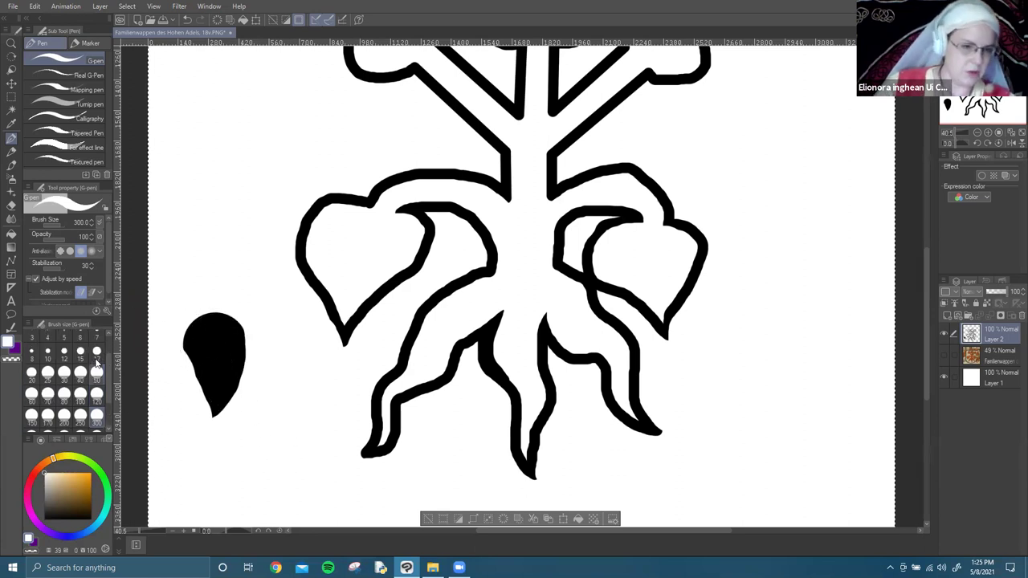
left_click(96, 372)
mouse_move(205, 337)
left_mouse_down()
mouse_move(208, 351)
mouse_move(207, 329)
mouse_move(231, 342)
mouse_move(225, 378)
mouse_move(207, 344)
mouse_move(221, 369)
left_mouse_up()
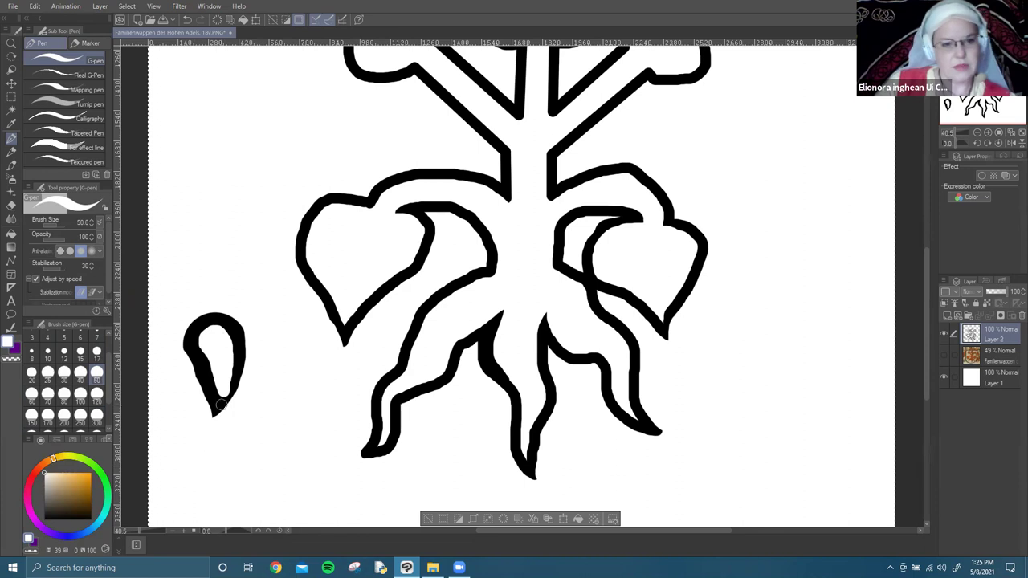
key("p")
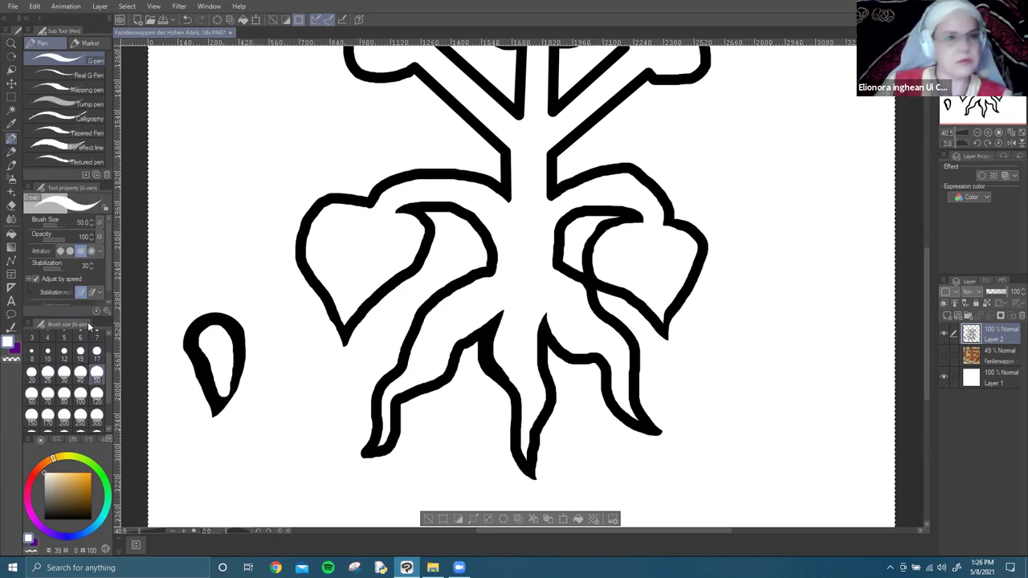
key("p")
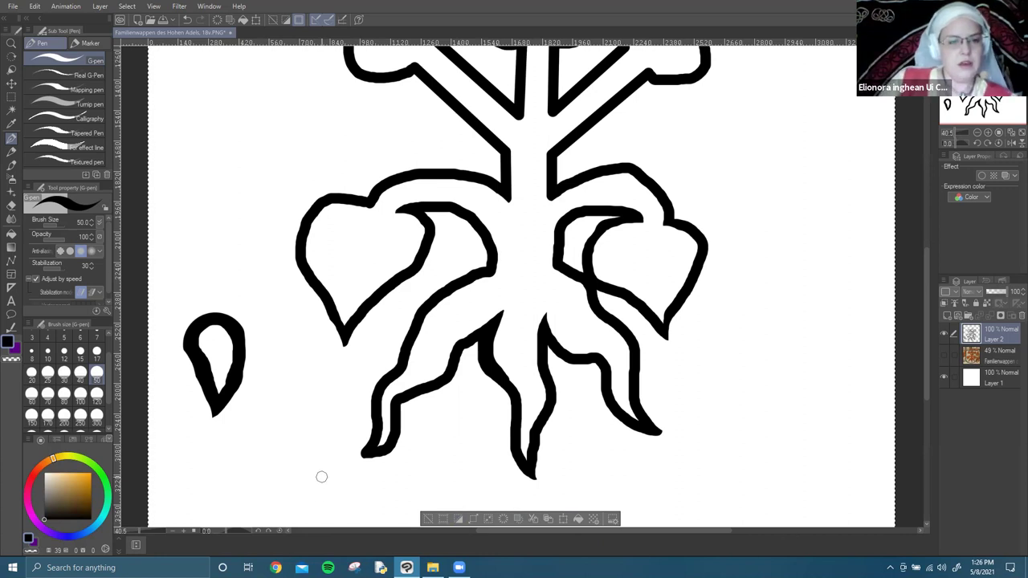
Erase the whole practice teardrop beside the roots with the Hard eraser at size 300.
key("e")
mouse_move(220, 308)
left_mouse_down()
mouse_move(223, 410)
mouse_move(248, 296)
left_mouse_up()
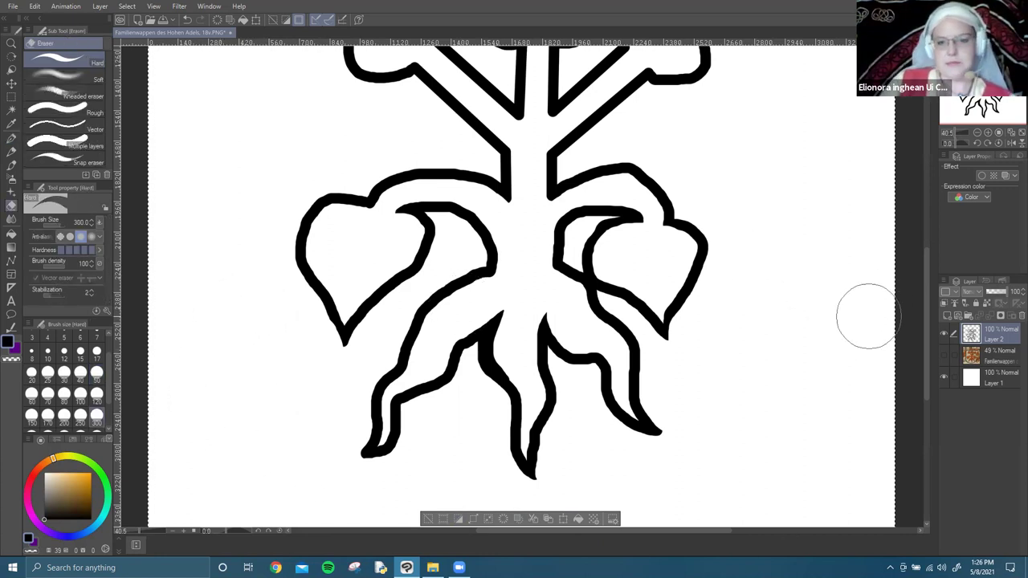
scroll(716, 265, "down", 1)
scroll(716, 266, "down", 1)
scroll(626, 291, "up", 1)
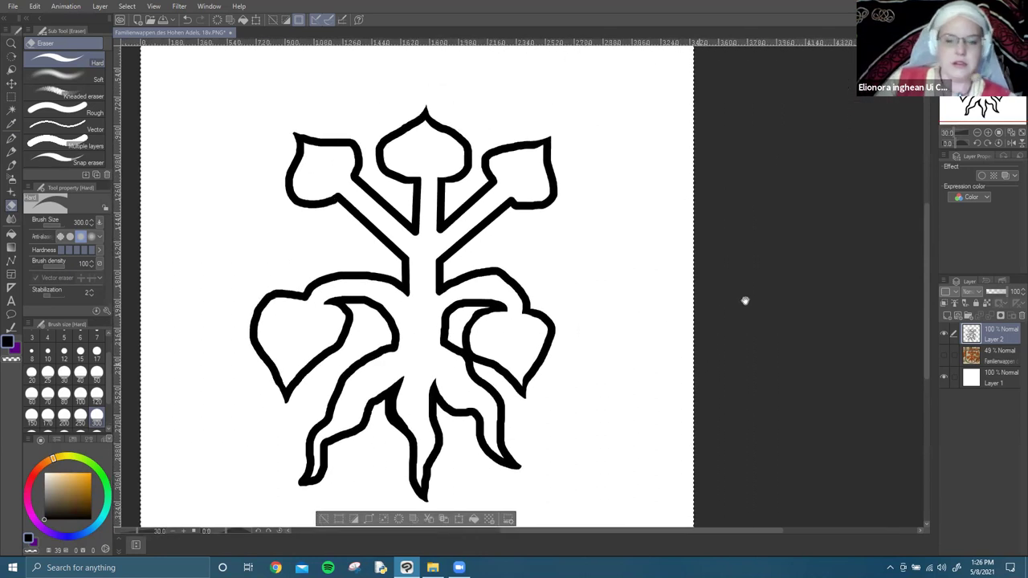
scroll(760, 320, "down", 1)
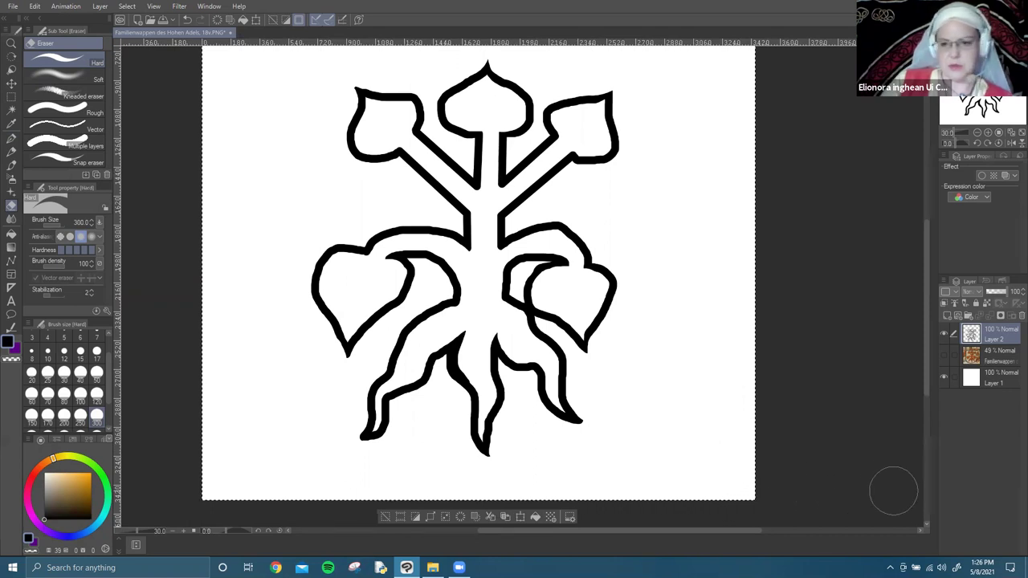
Review the source images in the To Trace folder in File Explorer and, back in Clip Studio Paint, the single-layer export formats.
left_click(432, 568)
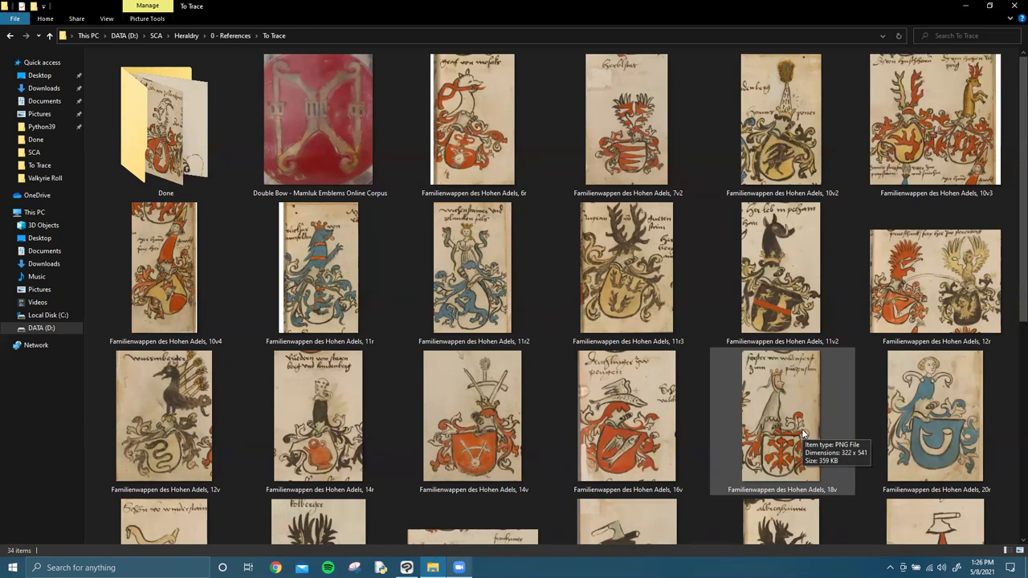
key("alt+Tab")
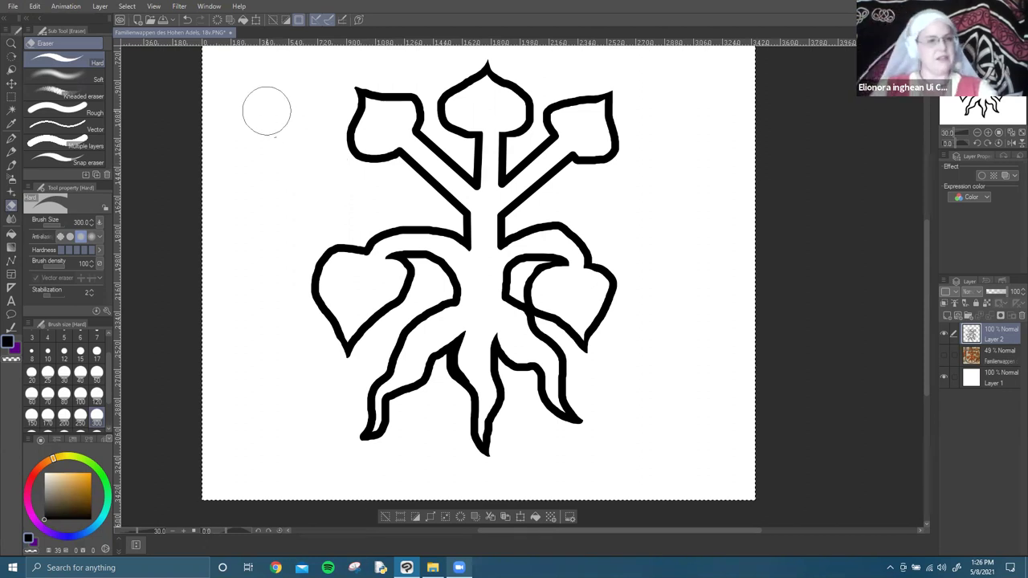
left_click(13, 5)
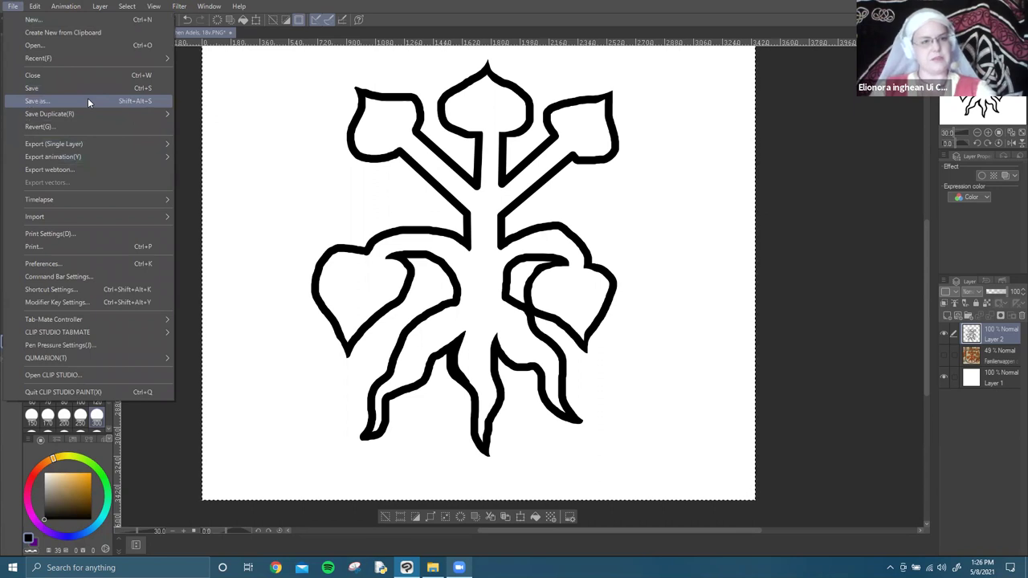
mouse_move(94, 143)
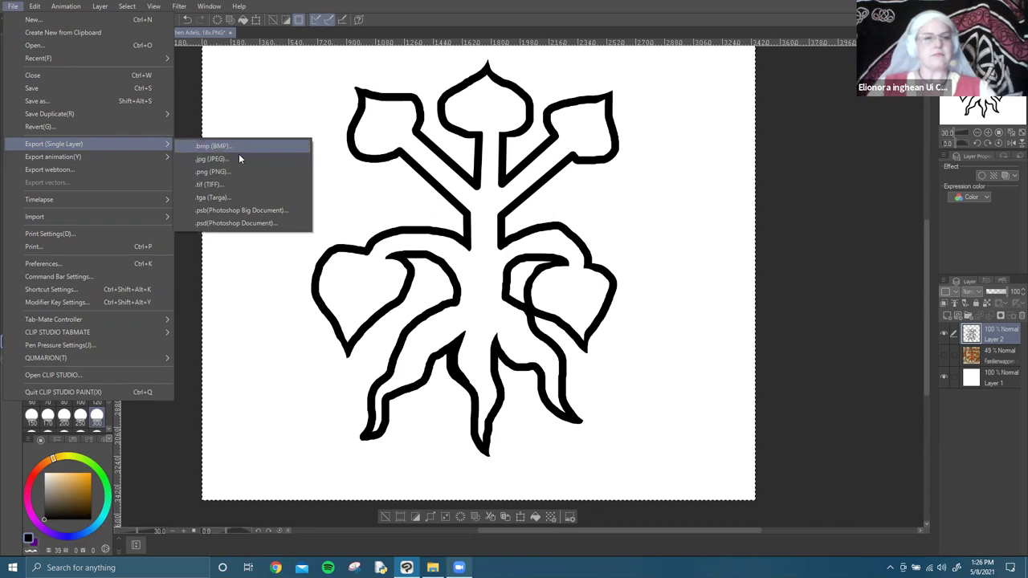
Hide the white Layer 1 and the reference image layer, leaving only Layer 2 shown.
left_click(943, 354)
left_click(944, 355)
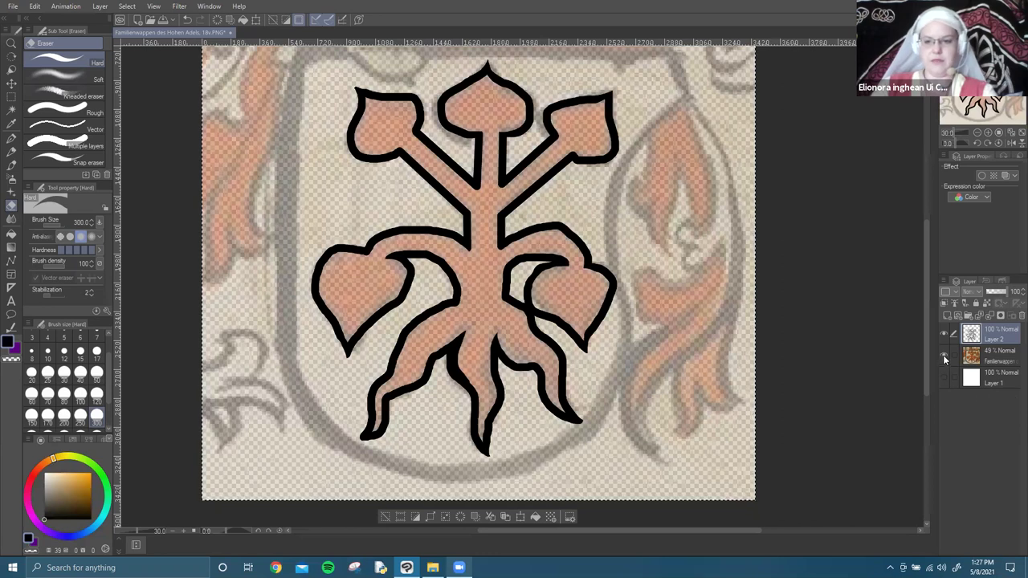
left_click(944, 355)
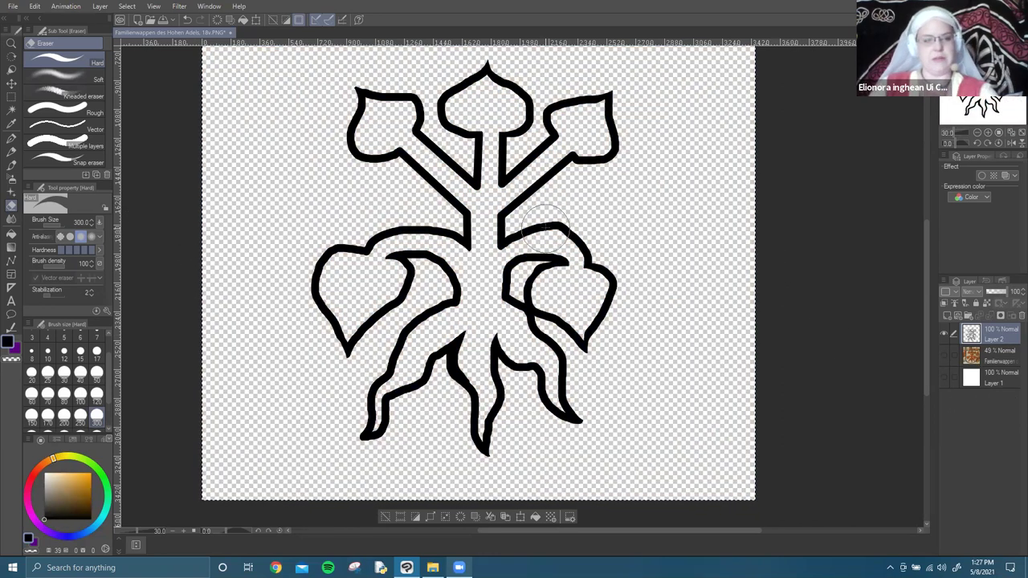
Fill the inside of the plant outline, including its leaves, with white using the Refer only to editing layer fill.
key("g")
key("g")
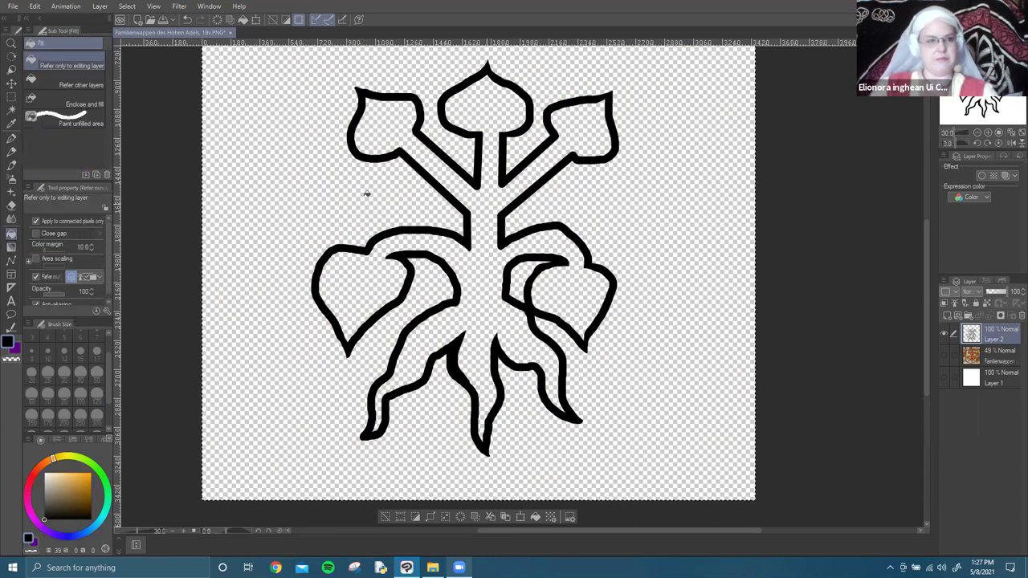
left_click(29, 538)
left_click(532, 271)
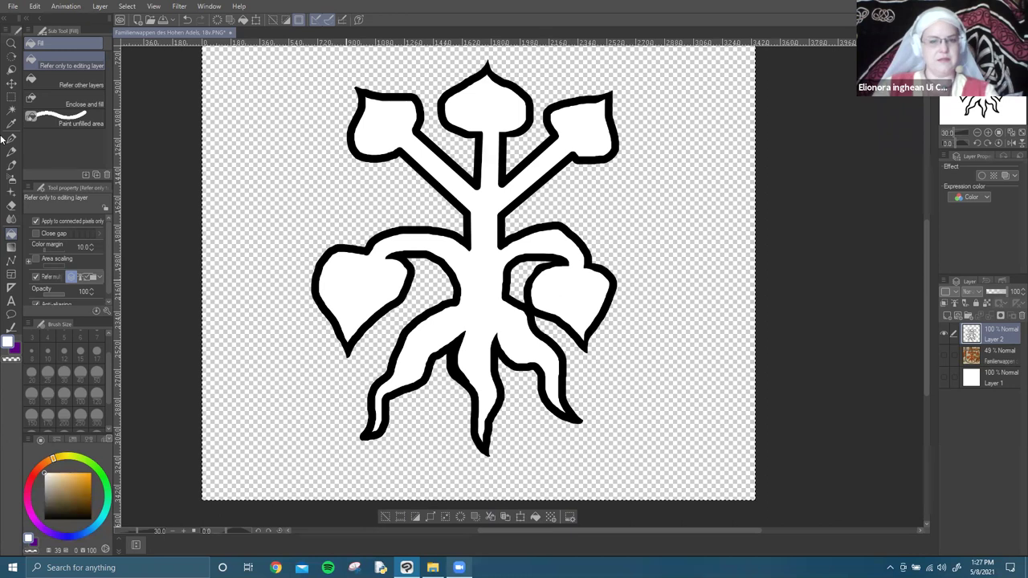
Start a single-layer PNG export and choose the Plants folder under Heraldry > 0 -Elements as its destination.
left_click(12, 7)
mouse_move(88, 144)
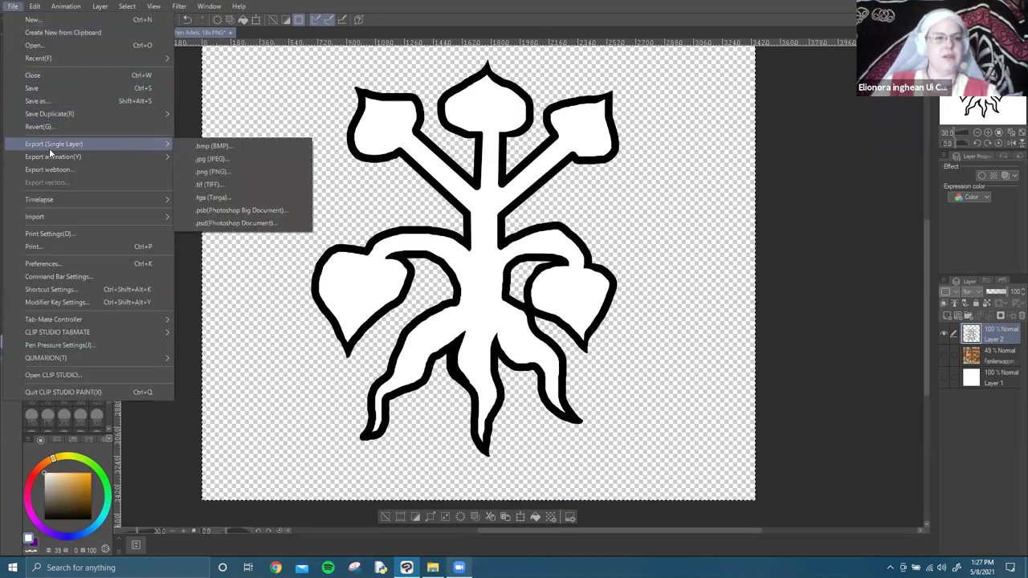
left_click(232, 172)
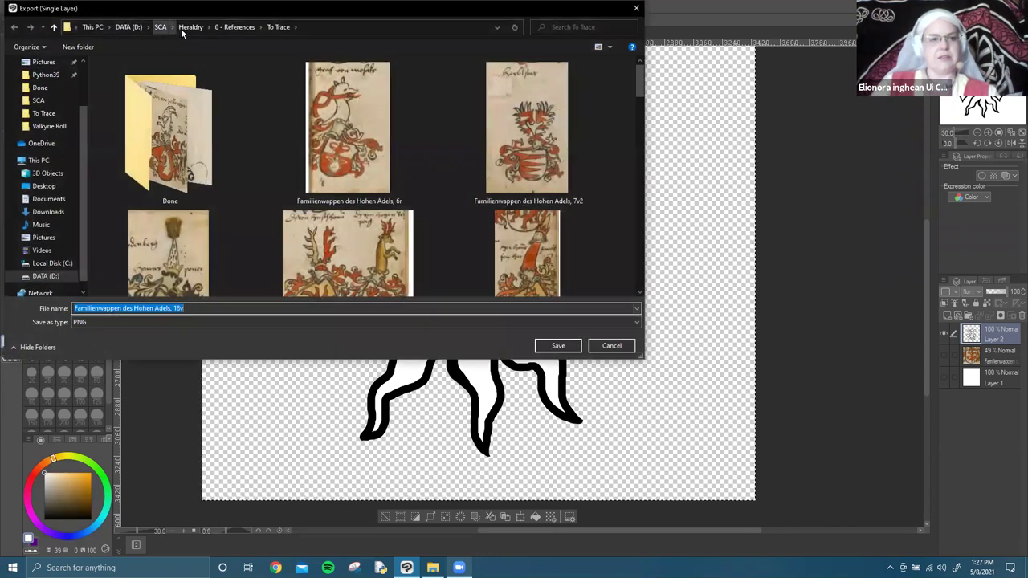
left_click(182, 28)
double_click(157, 108)
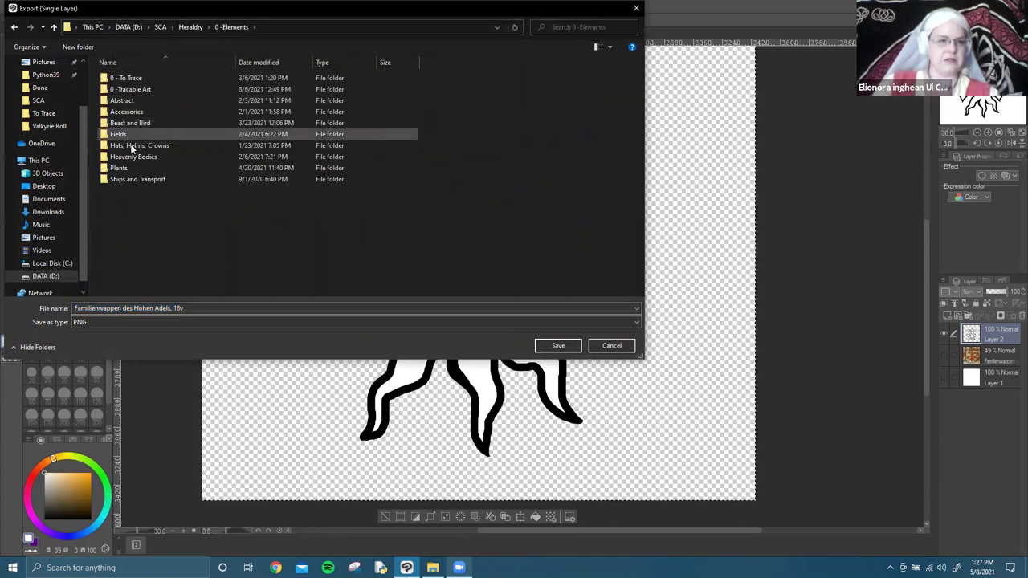
double_click(142, 165)
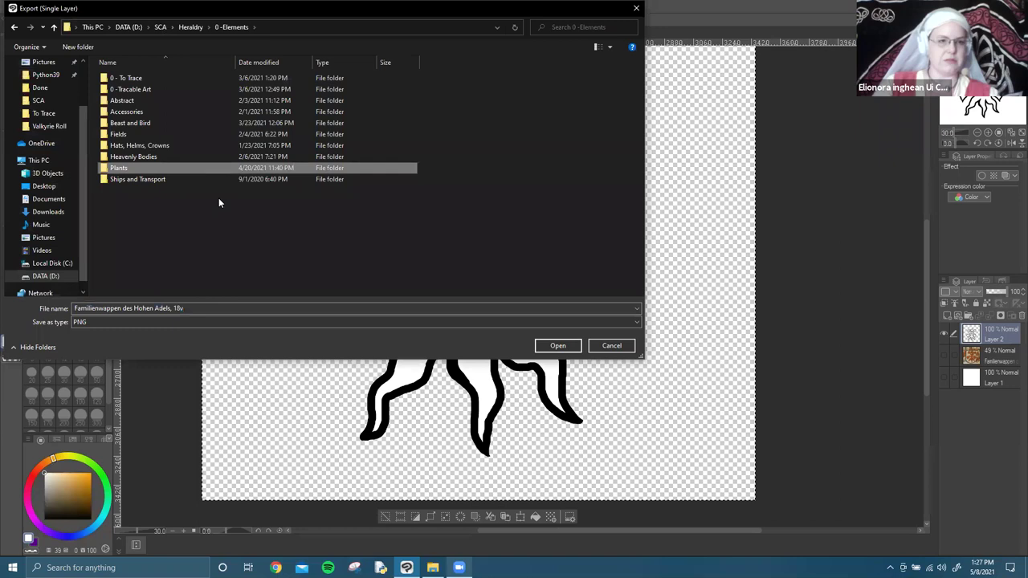
Name the export Linden, exclude text from the output, and export the PNG in RGB color at 100% scale.
left_click(255, 308)
key("BackSpace")
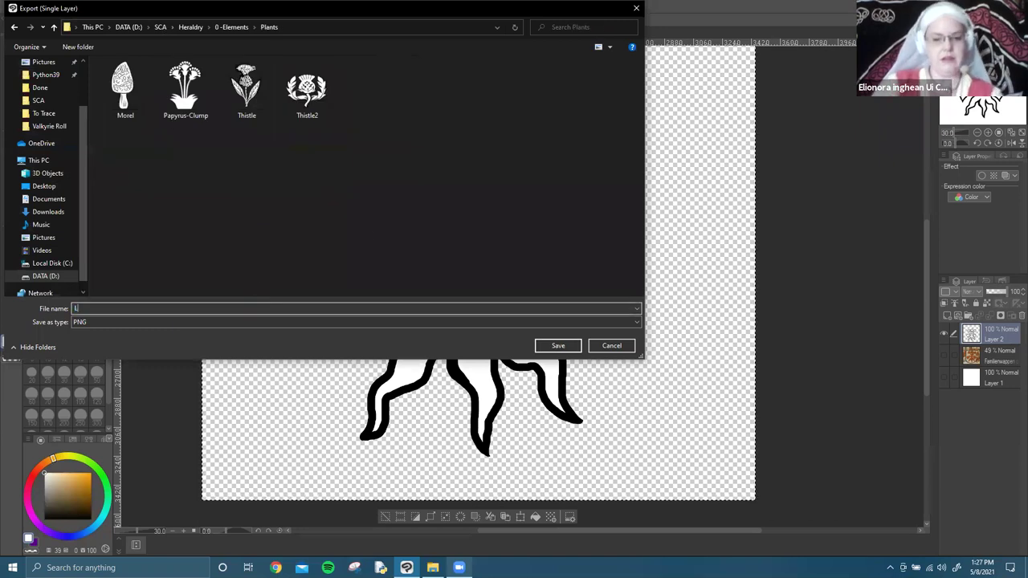
type("Linden")
key("Return")
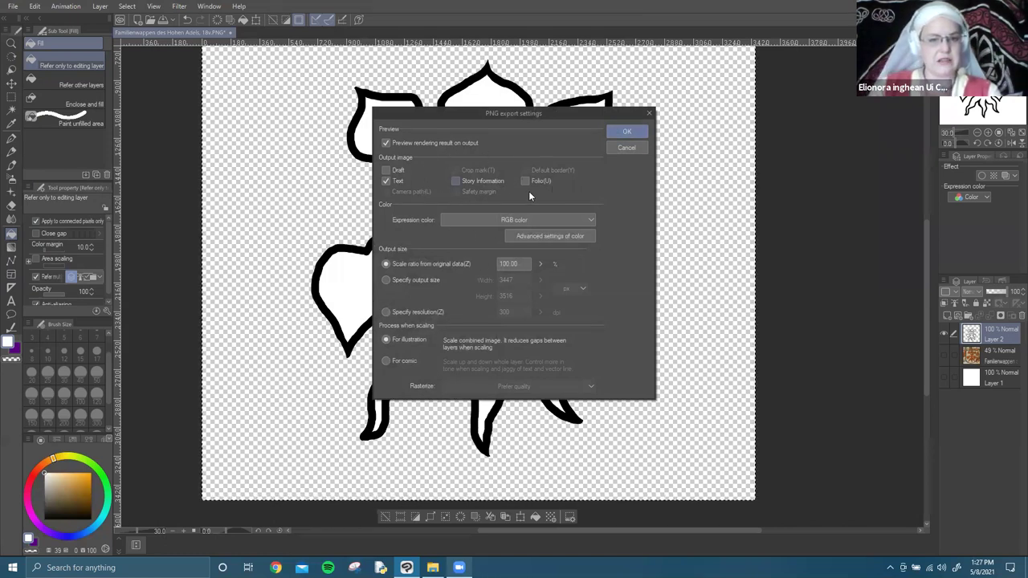
left_click(387, 182)
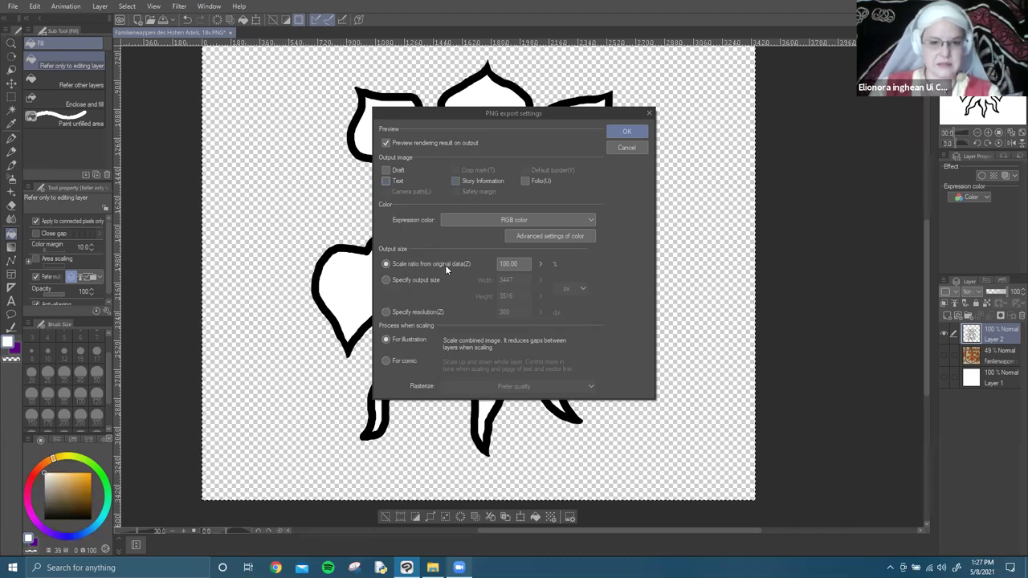
left_click(627, 132)
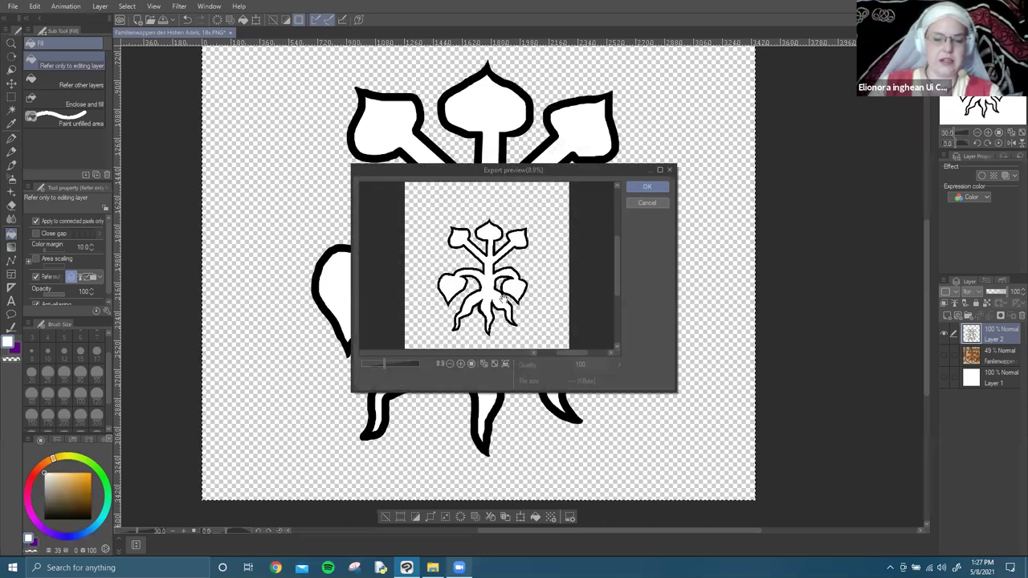
left_click(643, 191)
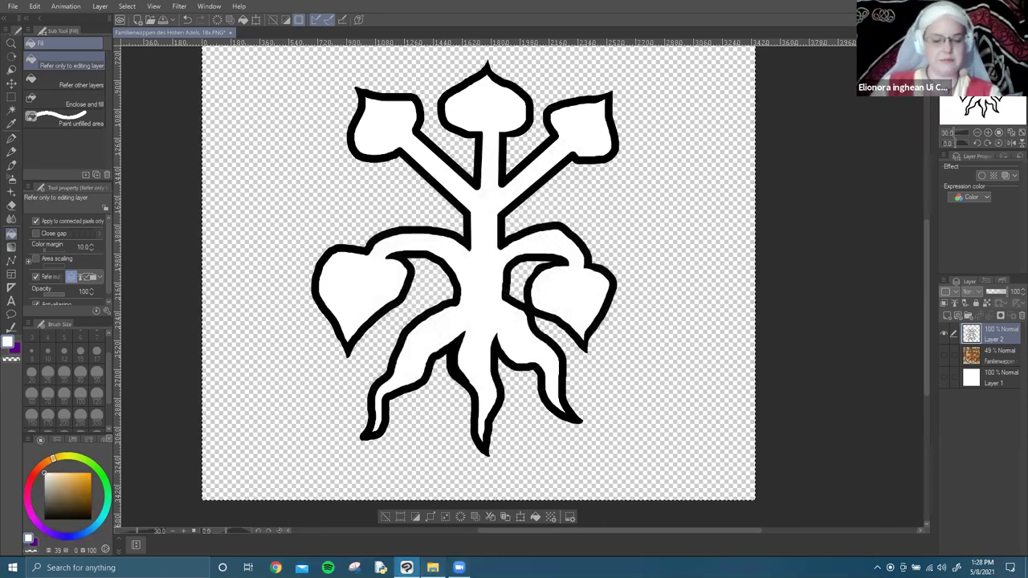
Find Linden.png in File Explorer's Heraldry > 0 -Elements > Plants folder and inspect its transparent background in the image viewer.
key("alt+Tab")
left_click(183, 34)
double_click(179, 81)
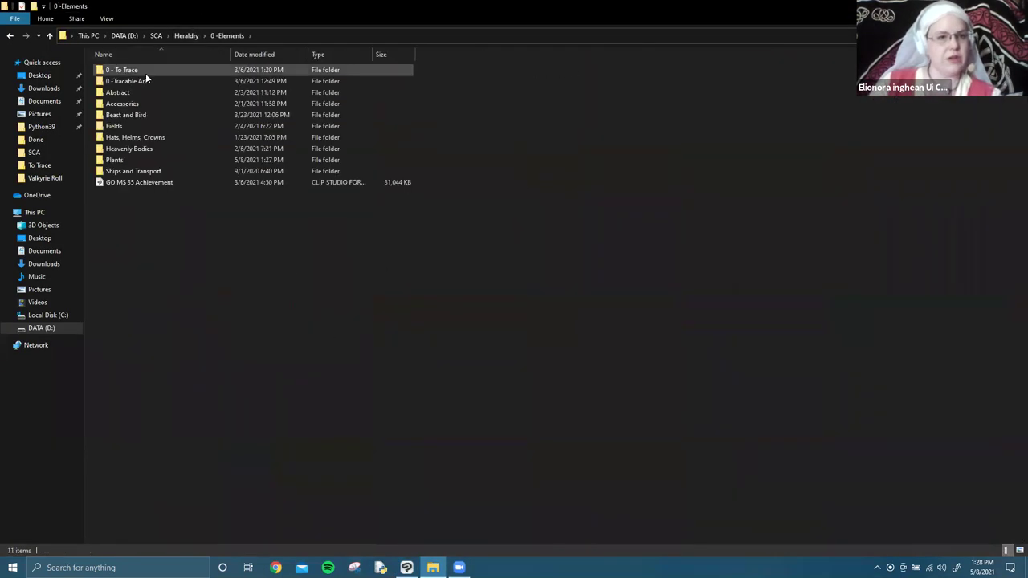
double_click(147, 81)
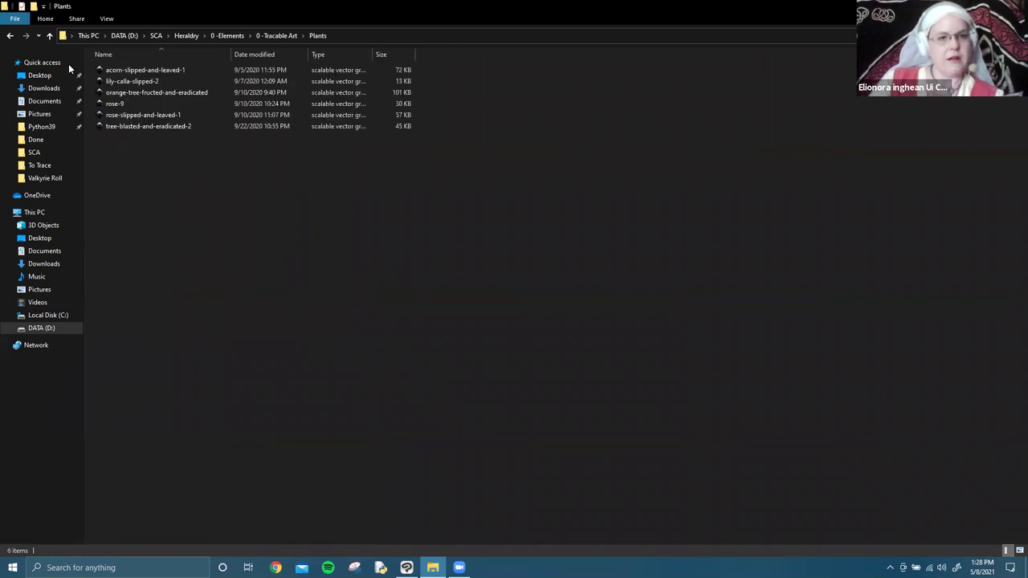
left_click(229, 35)
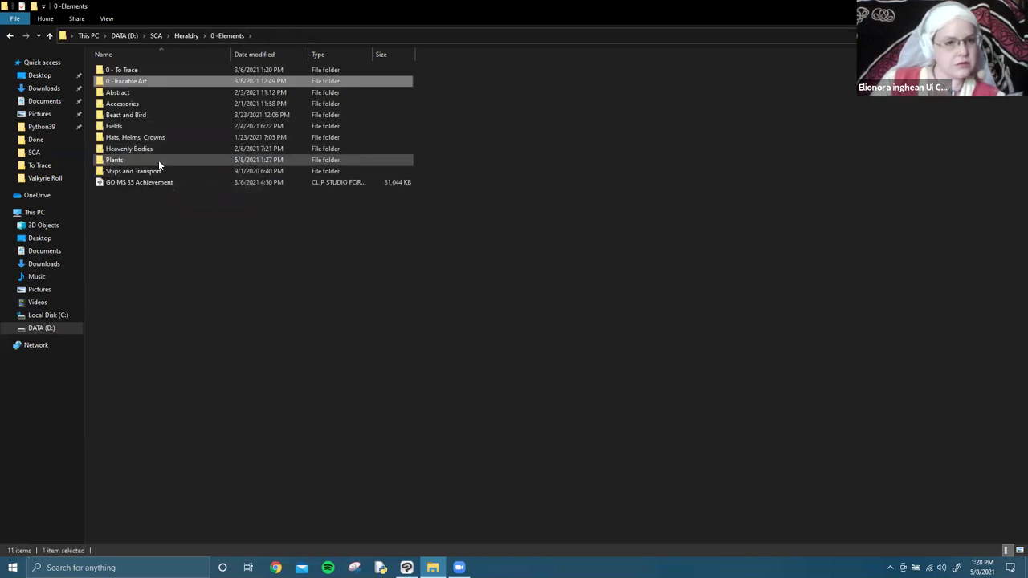
double_click(159, 161)
double_click(120, 80)
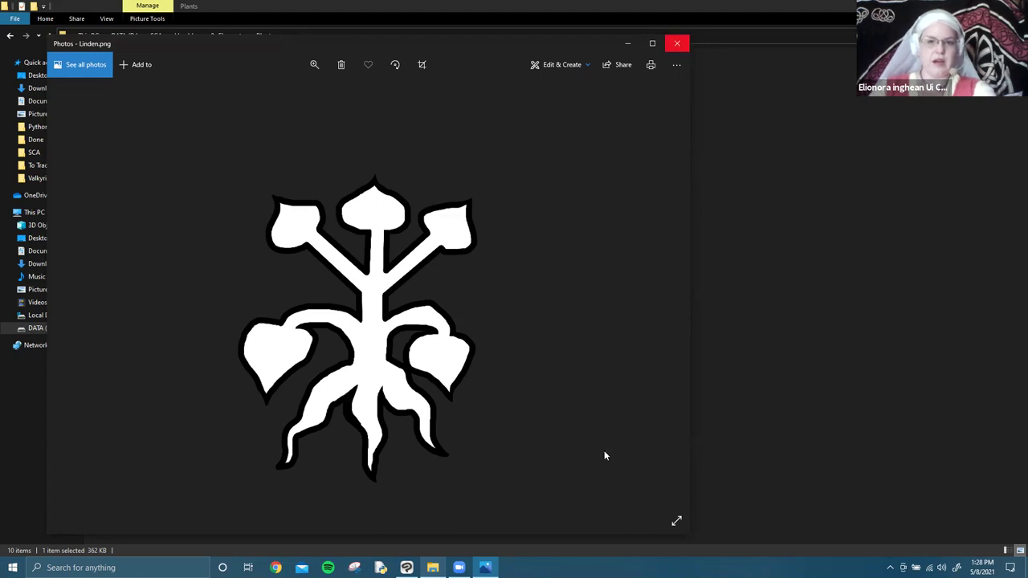
left_click(677, 43)
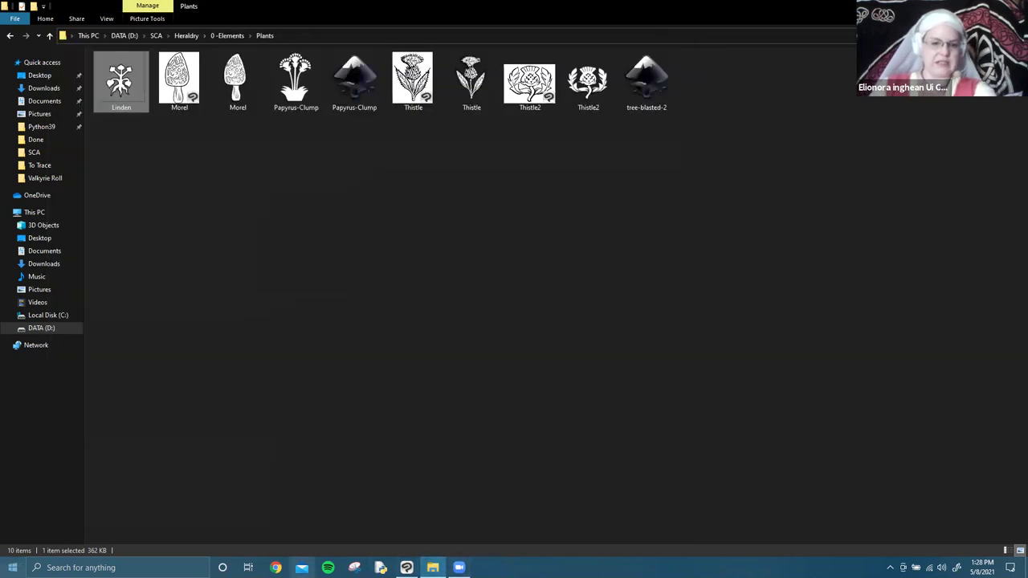
Launch Inkscape with a blank document and look over its file and import commands.
left_click(81, 567)
type("ms")
key("Escape")
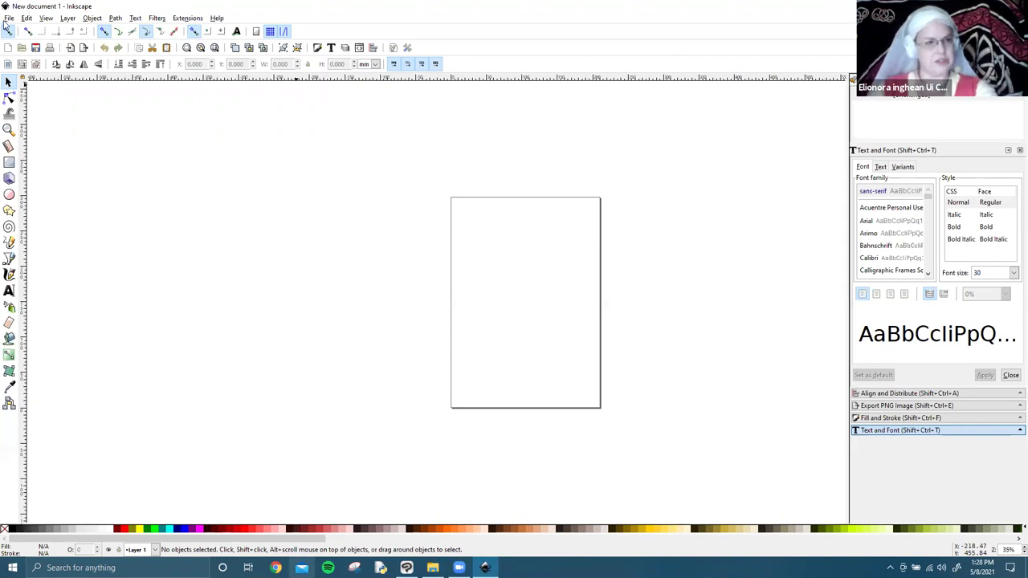
left_click(5, 20)
mouse_move(52, 70)
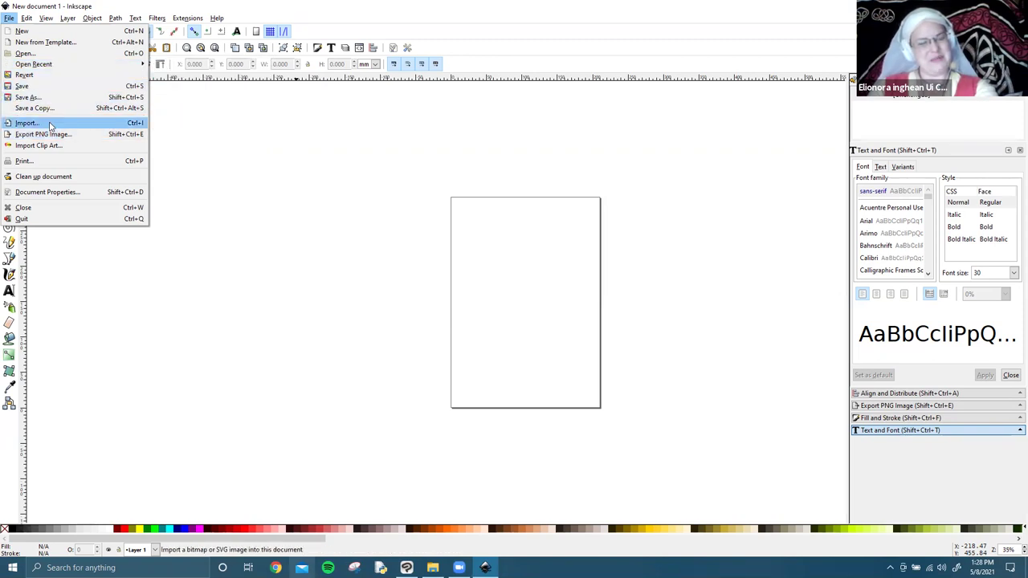
left_click(243, 358)
Import Linden.png from the Plants folder as an embedded image with smooth rendering and shift it down over the page.
left_click(432, 568)
left_click_drag(121, 89, 522, 514)
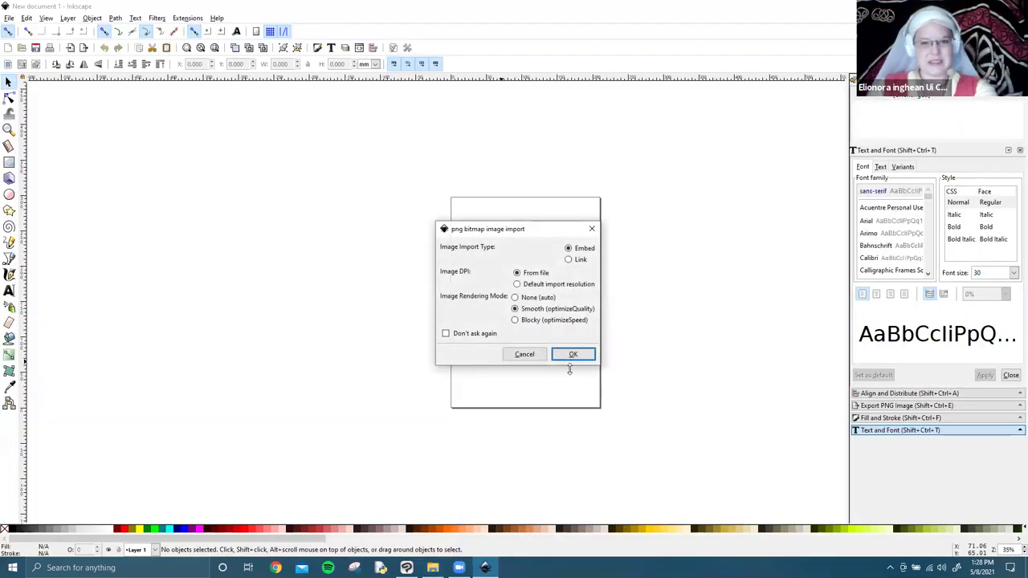
left_click(571, 354)
left_click_drag(527, 289, 524, 323)
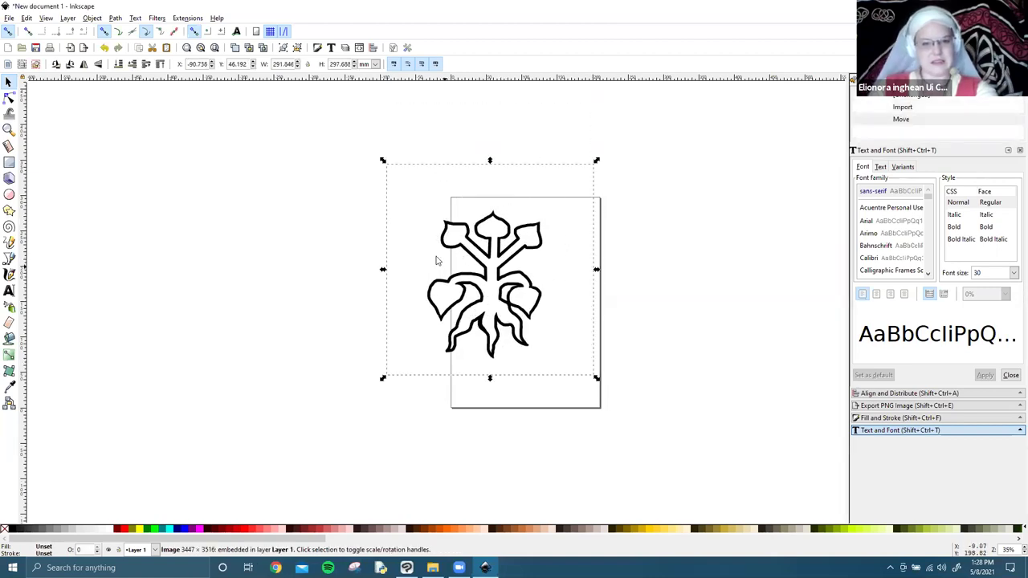
Trace the linden bitmap into a vector path with a single Brightness cutoff scan.
left_click(157, 18)
mouse_move(115, 17)
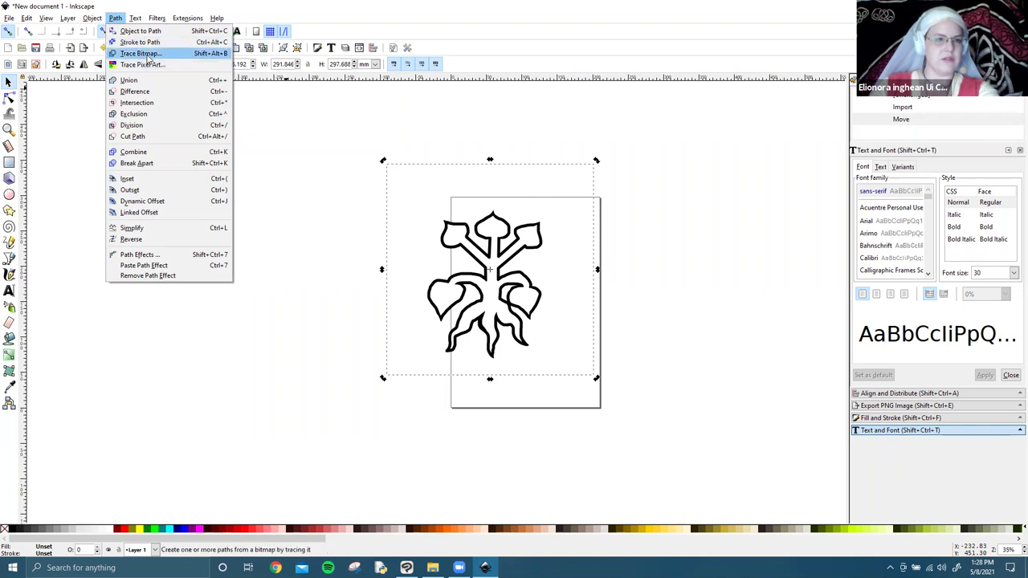
left_click(140, 53)
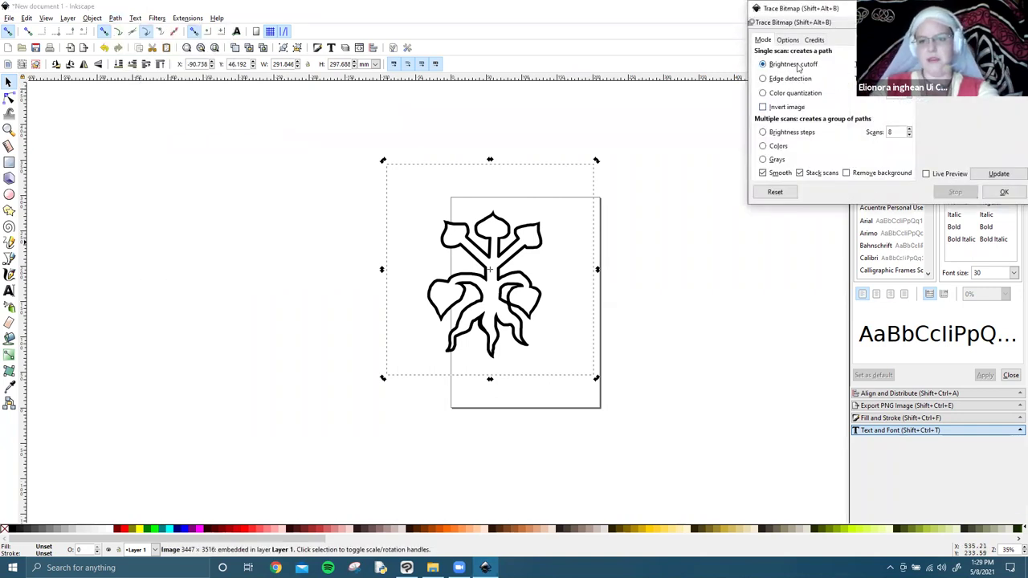
left_click(998, 174)
left_click(1002, 193)
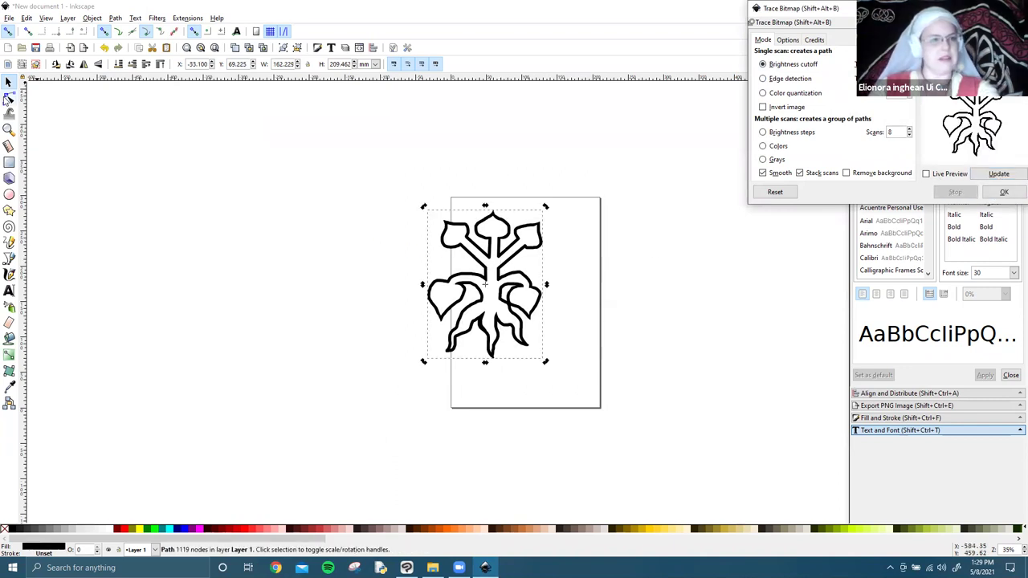
Examine the nodes along the traced linden path up close and close the Trace Bitmap dialog.
left_click(9, 96)
scroll(497, 281, "up", 3)
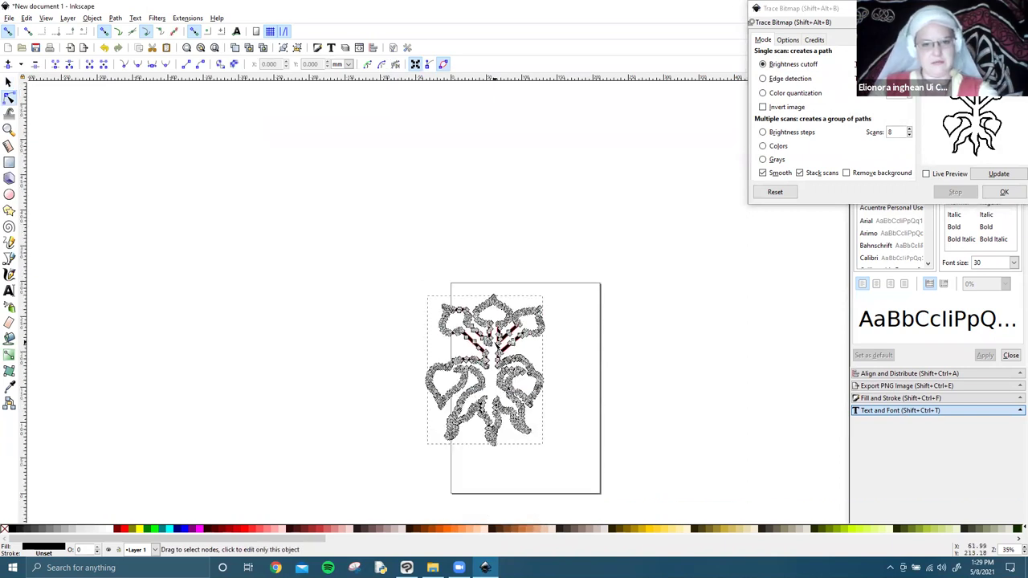
scroll(497, 321, "down", 5)
scroll(495, 192, "up", 4)
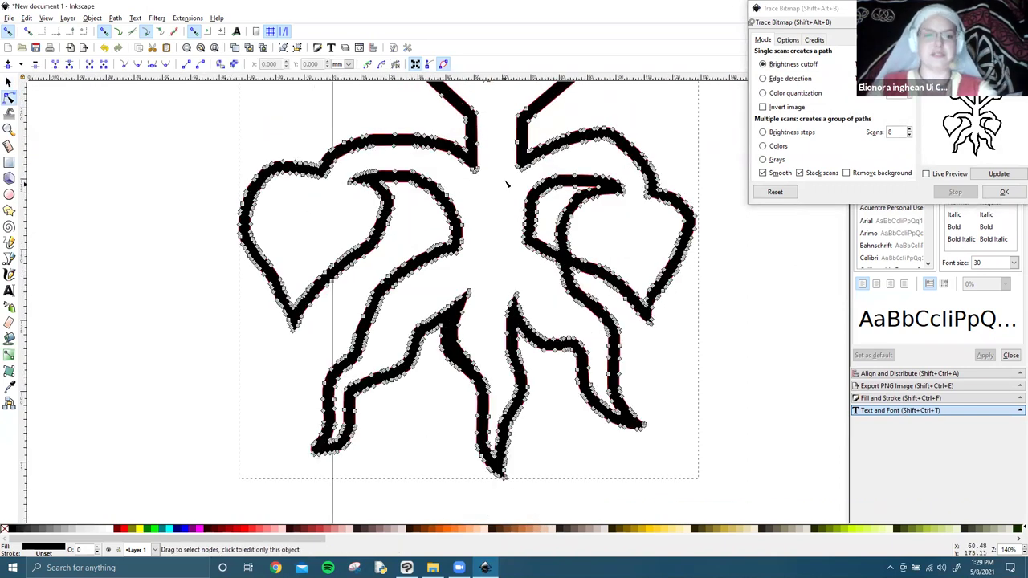
scroll(499, 230, "up", 1)
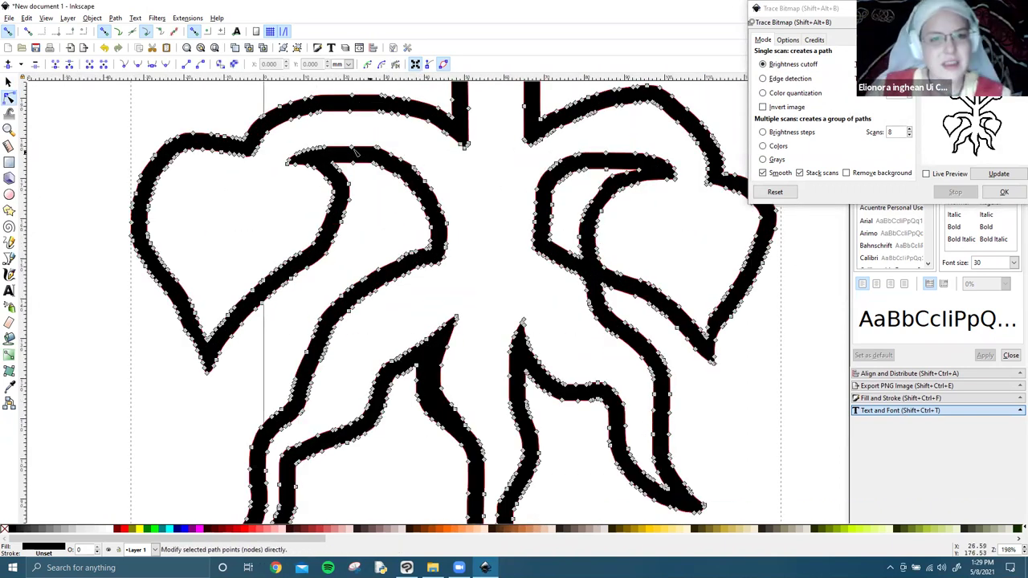
mouse_move(361, 154)
left_mouse_down()
mouse_move(363, 138)
mouse_move(385, 143)
mouse_move(352, 127)
mouse_move(370, 160)
left_mouse_up()
scroll(448, 172, "down", 4)
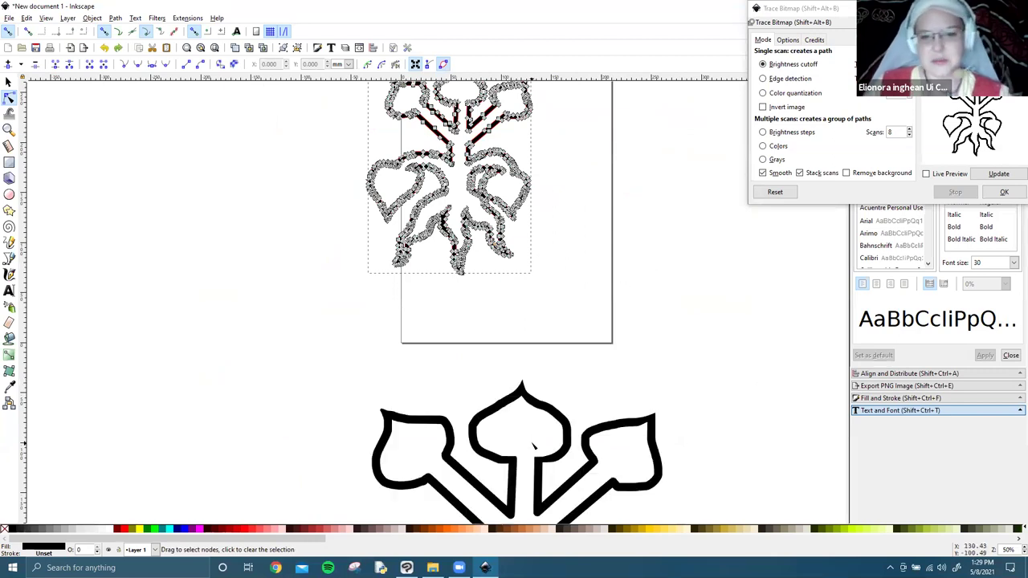
key("Escape")
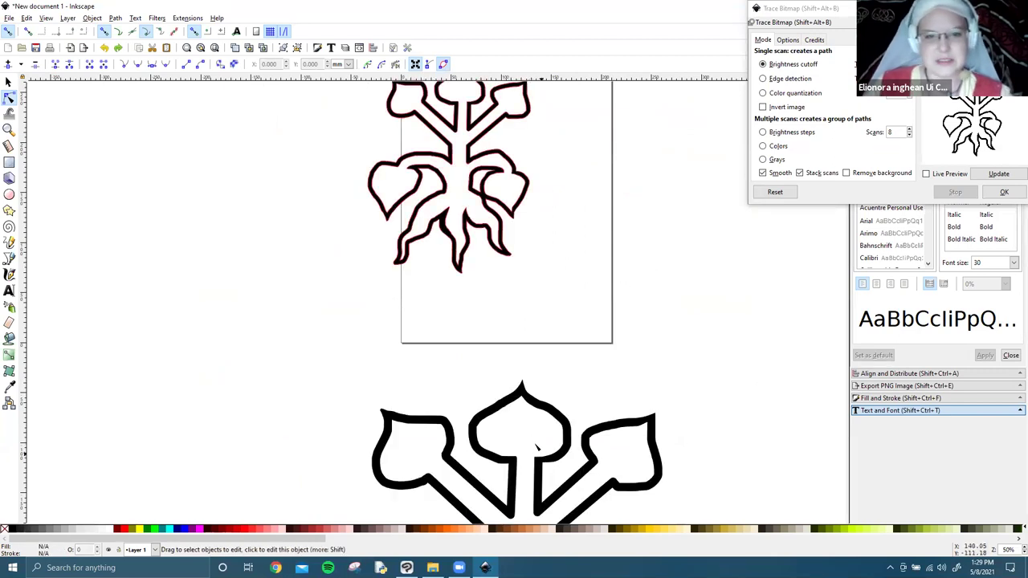
left_click(1004, 192)
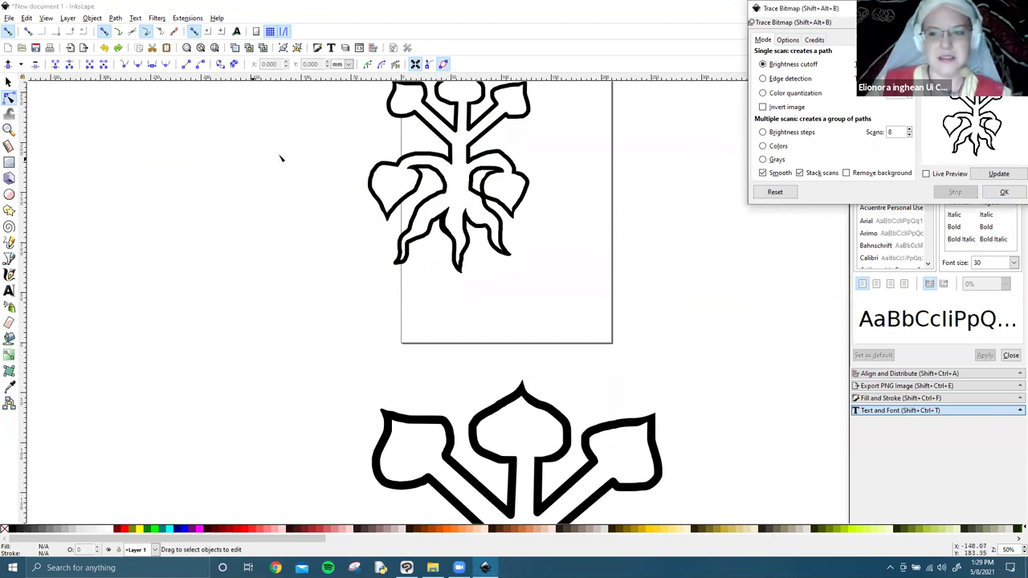
key("Escape")
Move the original linden bitmap off the traced path, to the side of the page.
left_click(9, 81)
left_click(516, 217)
mouse_move(516, 218)
left_mouse_down()
mouse_move(371, 259)
mouse_move(385, 265)
left_mouse_up()
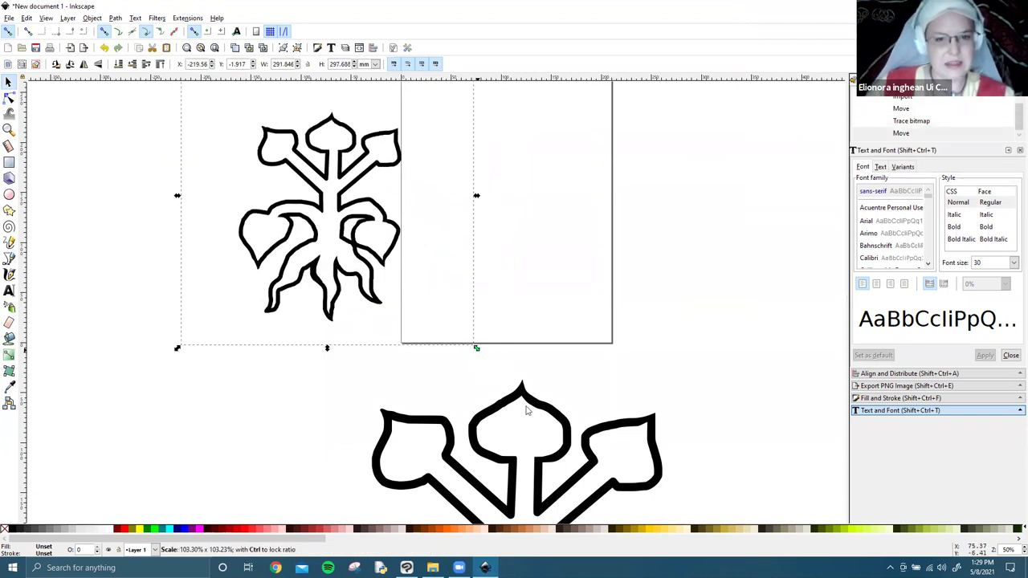
Enlarge the linden bitmap to about 903 by 660 mm, inspect its edges up close, and delete it.
left_click_drag(477, 348, 658, 530)
key("ctrl+z")
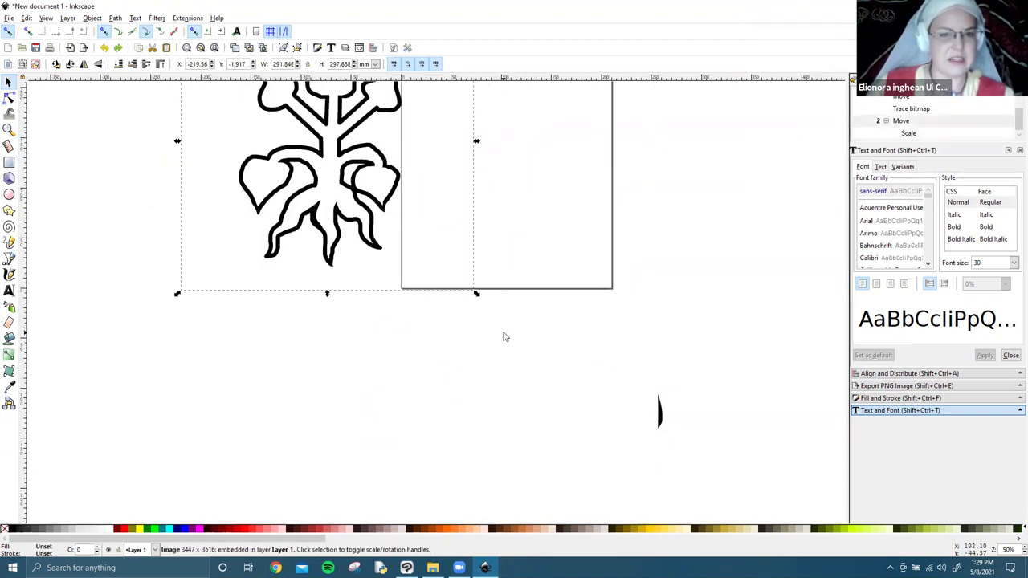
mouse_move(475, 294)
left_mouse_down()
mouse_move(796, 482)
mouse_move(783, 474)
left_mouse_up()
scroll(271, 259, "up", 5)
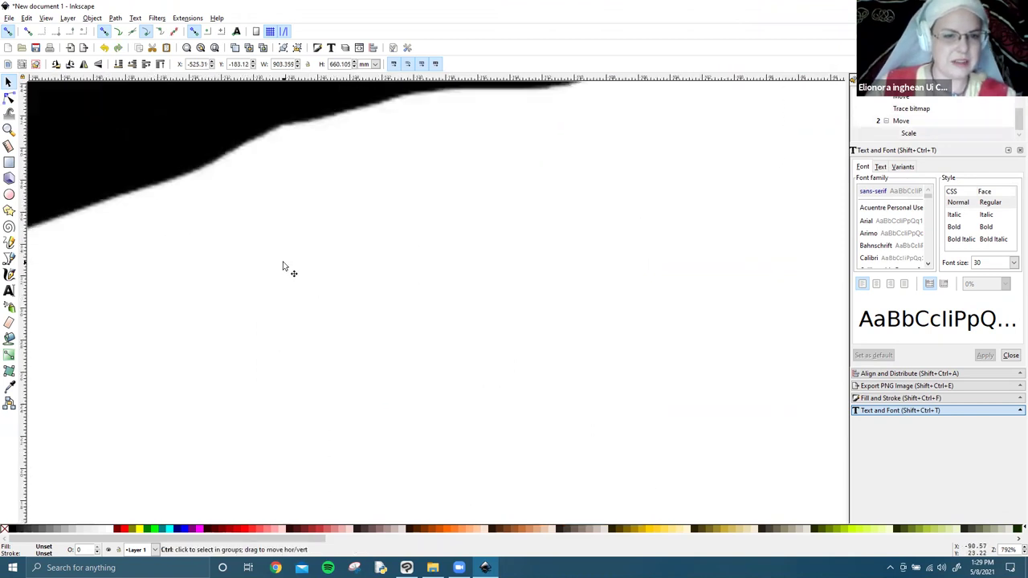
scroll(287, 270, "down", 8)
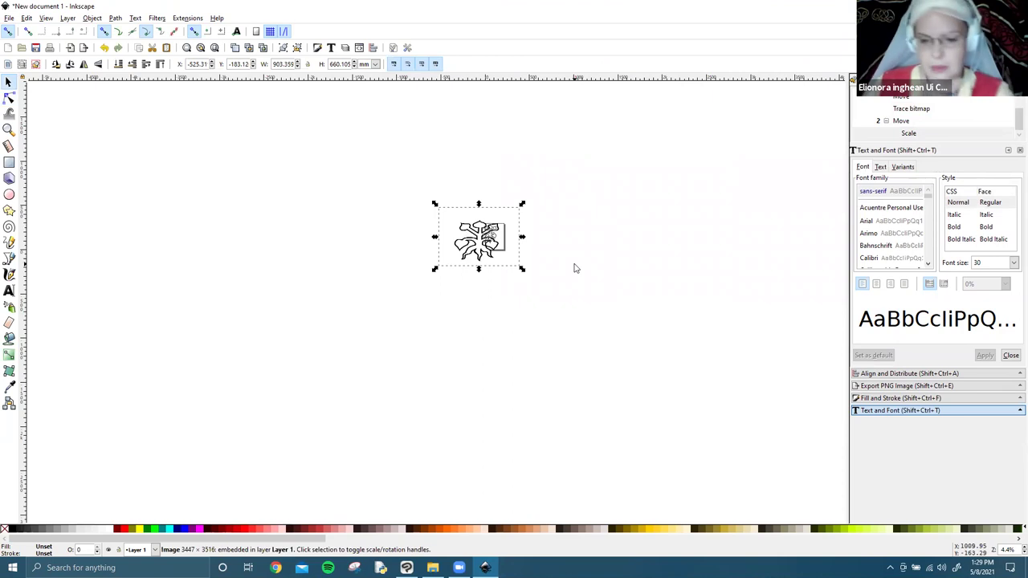
key("Delete")
Enlarge the traced linden path to about 1238 by 1598 mm and inspect its edges up close.
scroll(473, 249, "up", 8)
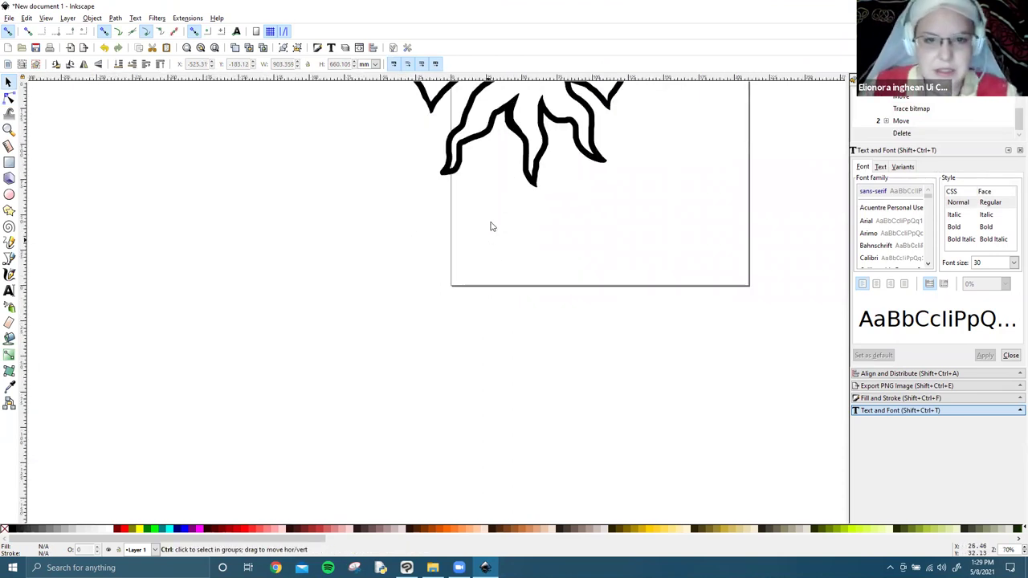
left_click(533, 180)
scroll(608, 207, "down", 3)
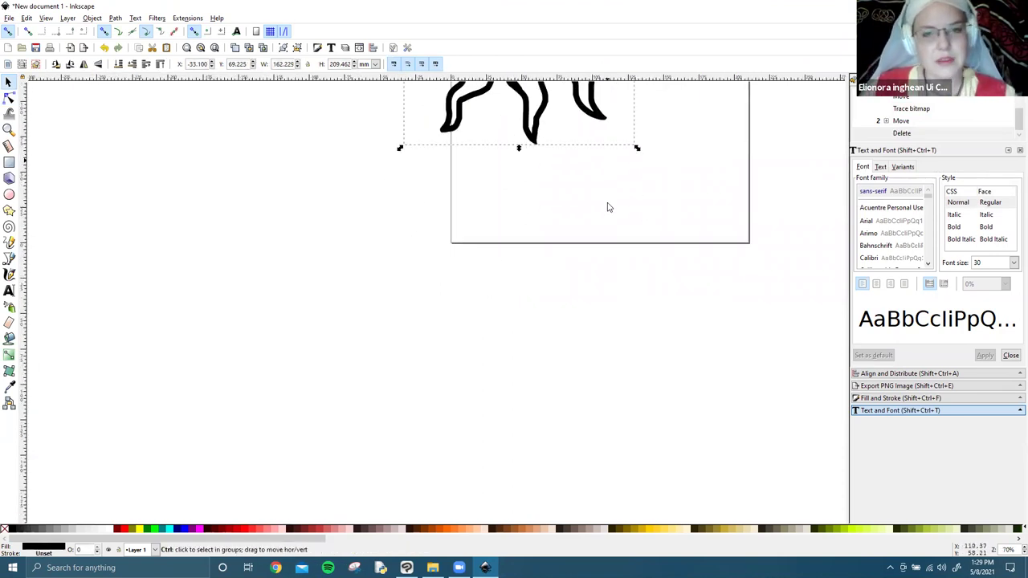
mouse_move(562, 217)
left_mouse_down()
mouse_move(734, 450)
mouse_move(807, 522)
mouse_move(835, 524)
left_mouse_up()
scroll(661, 356, "up", 7)
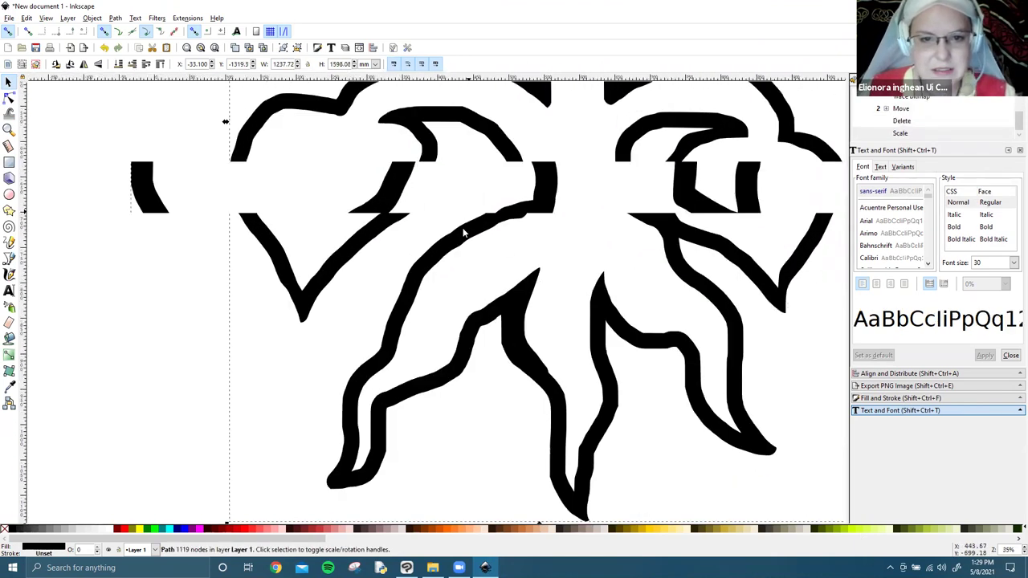
scroll(515, 218, "down", 11)
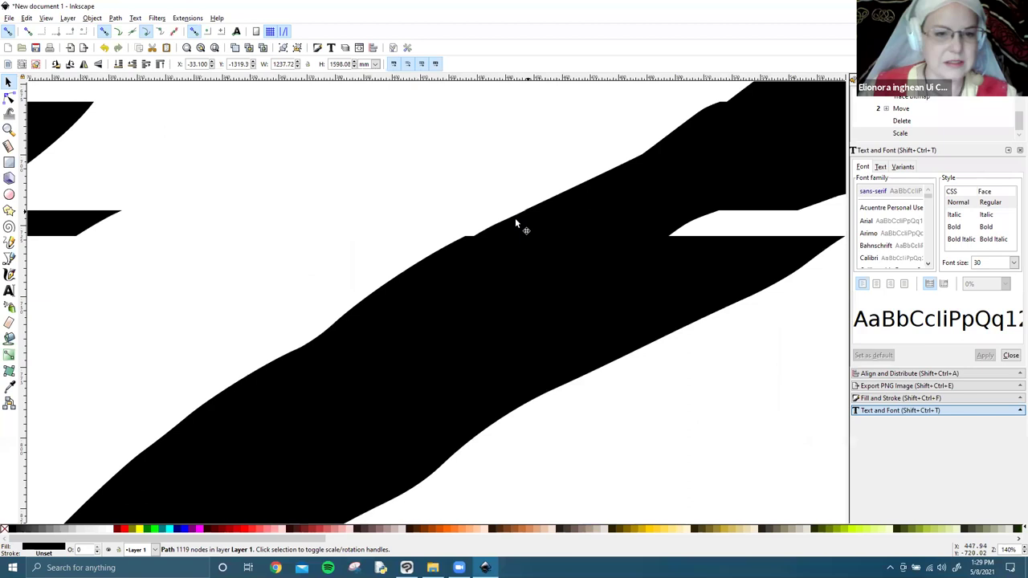
left_click_drag(612, 219, 558, 266)
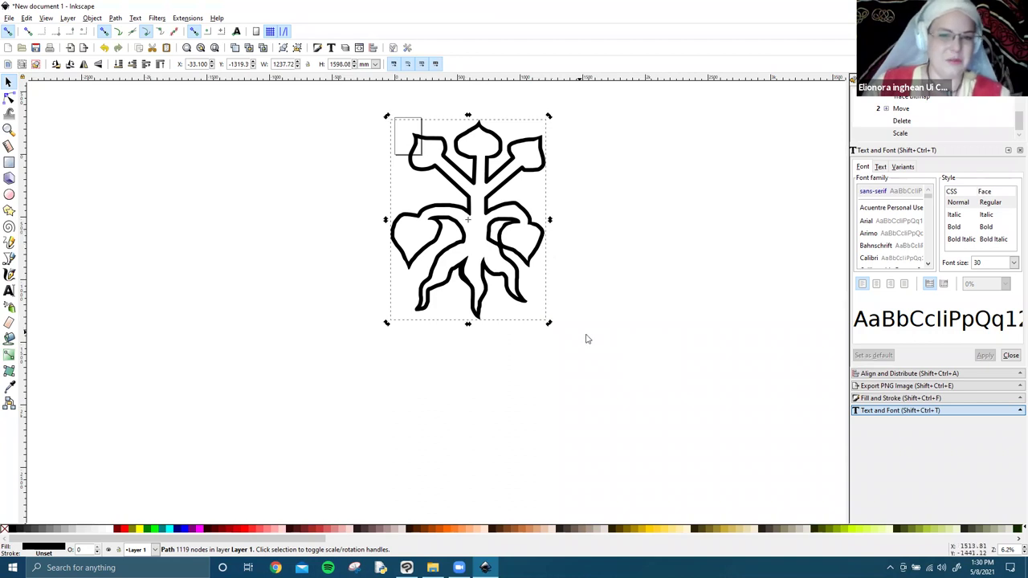
Delete the enlarged linden path and close the Inkscape document without saving it.
left_click(8, 82)
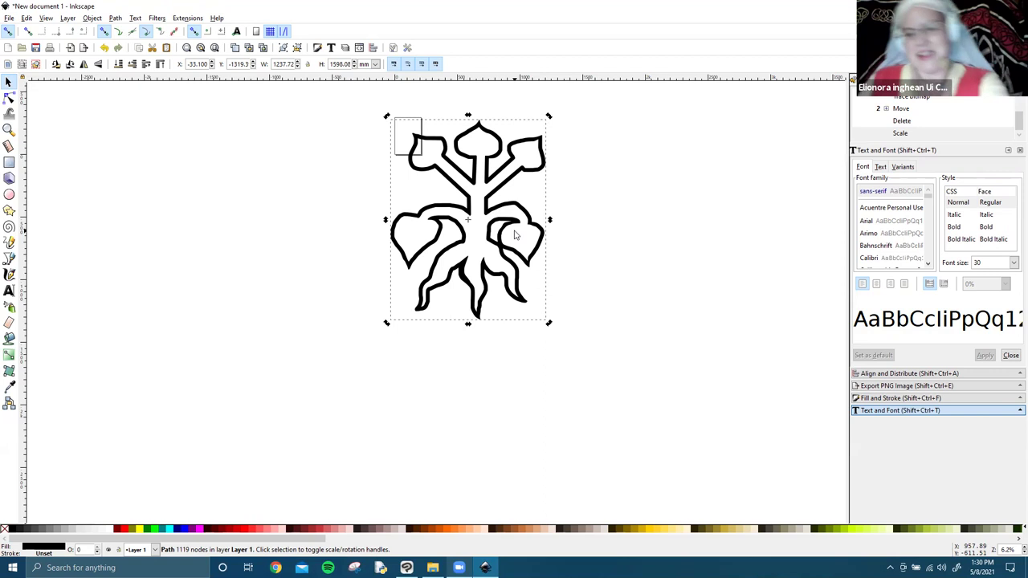
key("Delete")
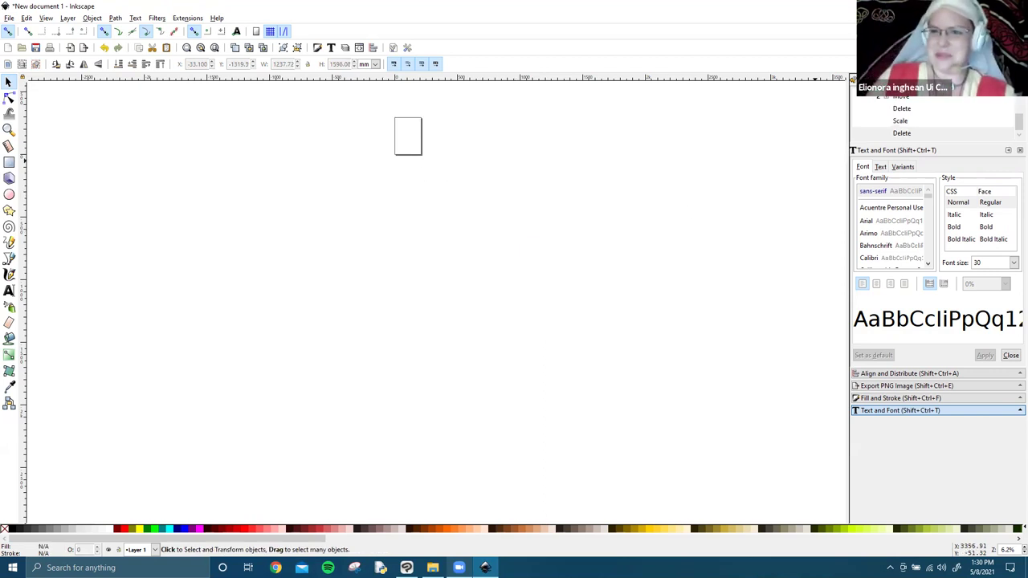
key("ctrl+w")
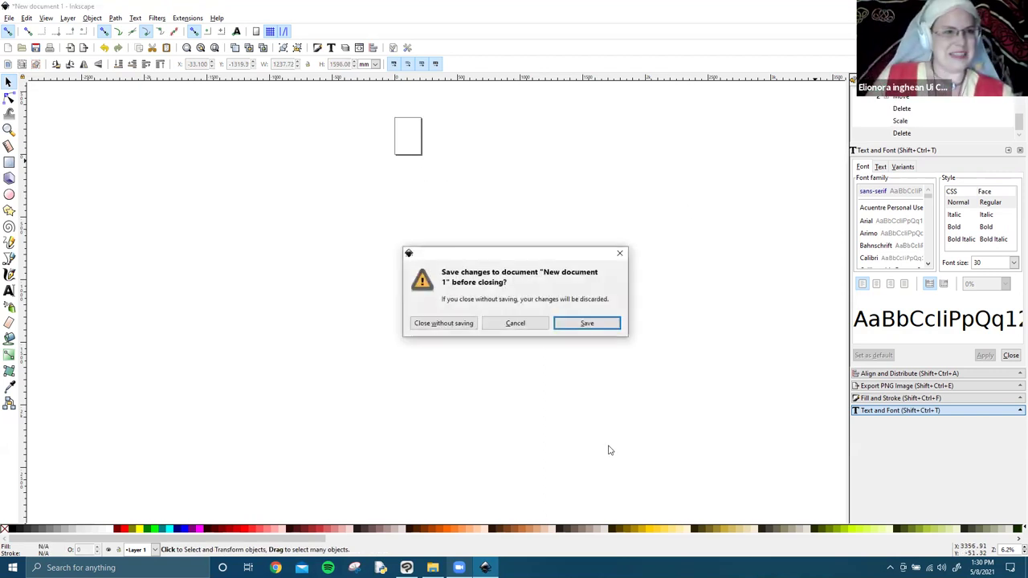
key("Return")
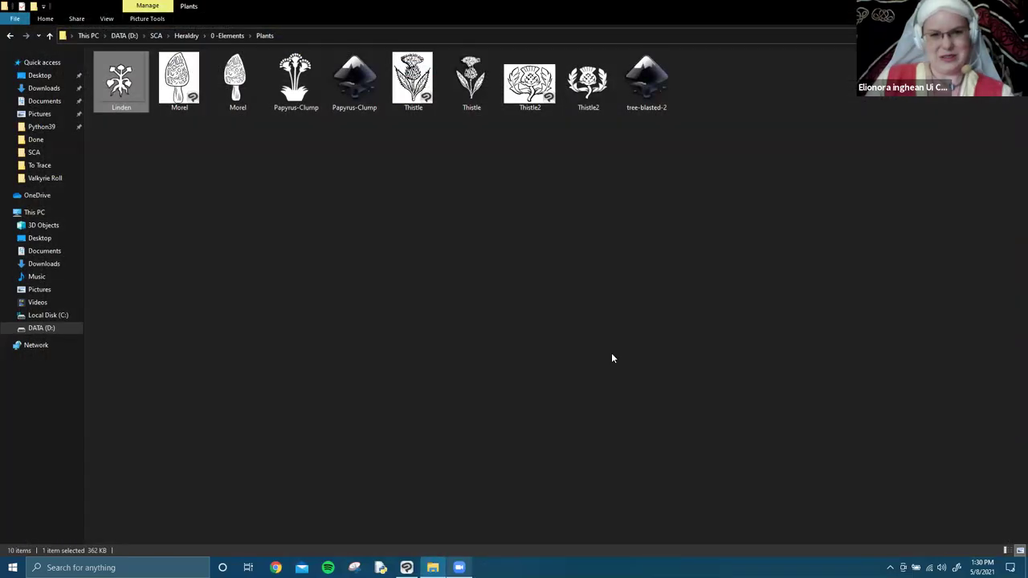
Switch to Clip Studio Paint and view the whole linden drawing on its transparent canvas.
key("alt+Tab")
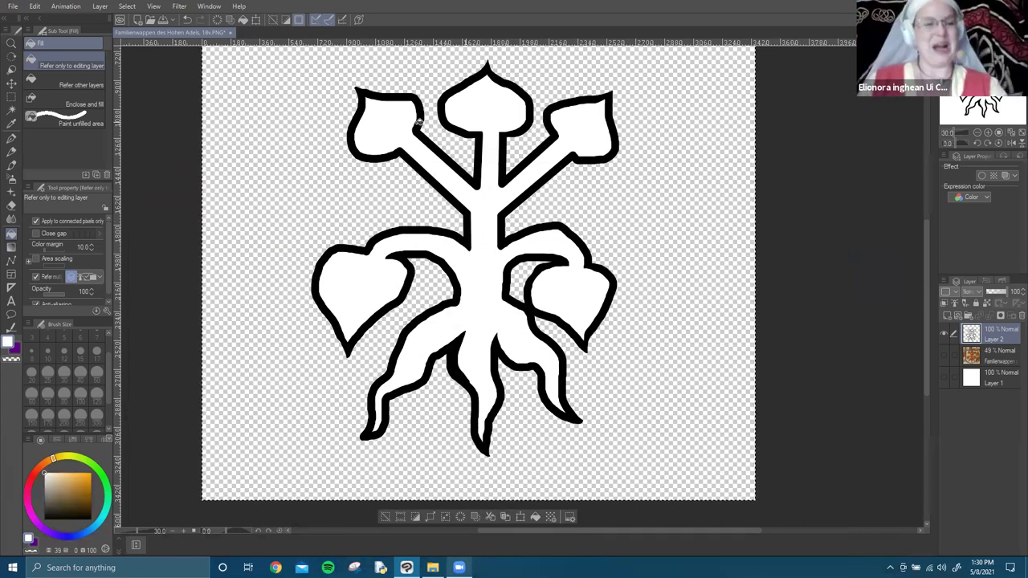
scroll(534, 224, "down", 1)
scroll(534, 224, "down", 2)
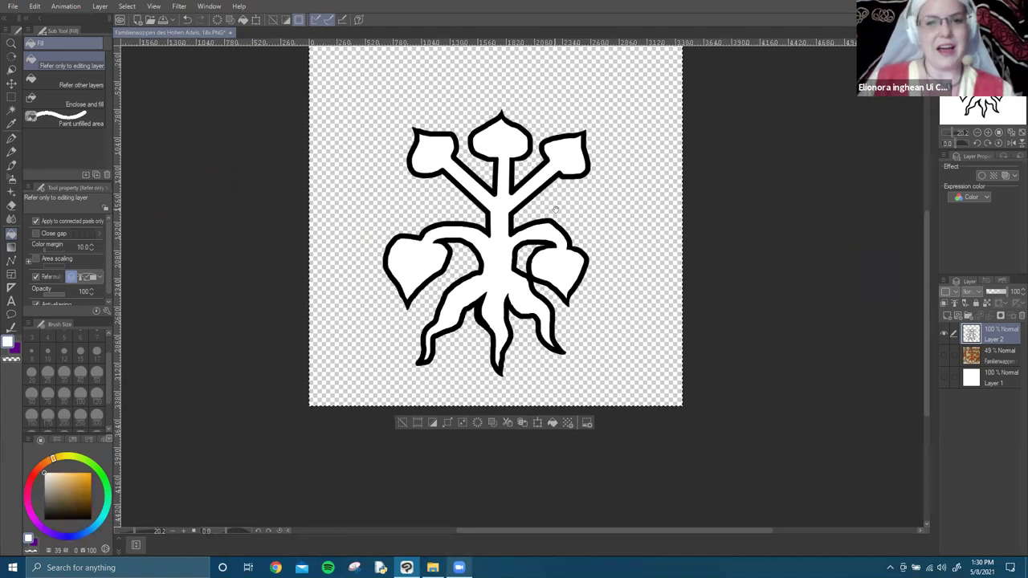
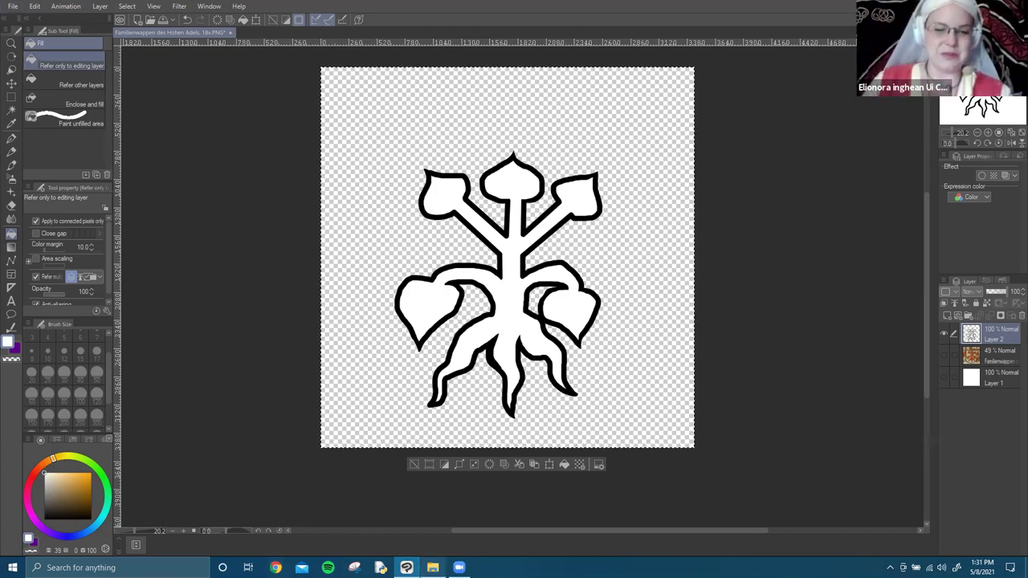
Switch to File Explorer and open the To Trace folder under SCA, Heraldry, 0 - References on the DATA (D:) drive.
left_click(432, 568)
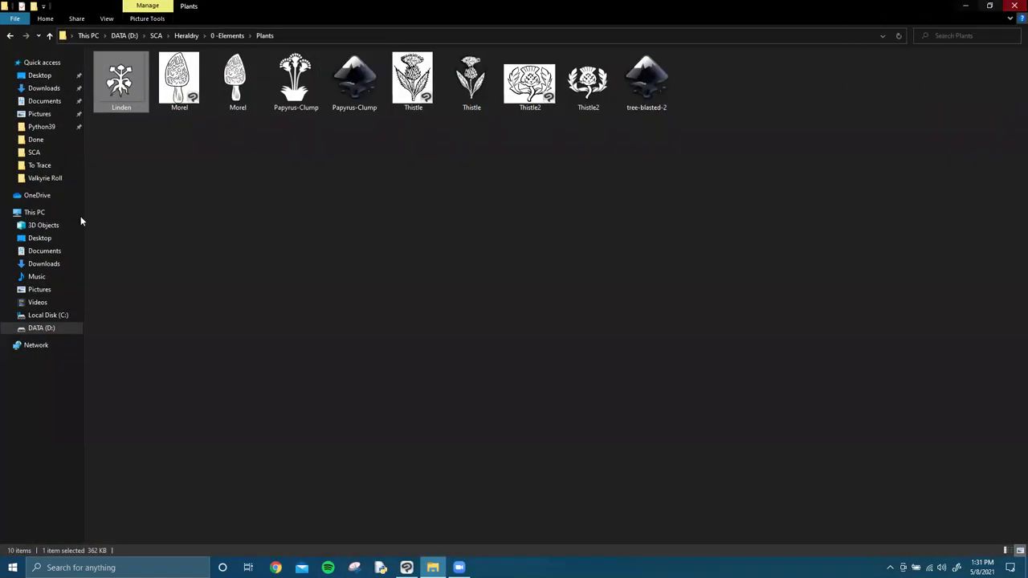
left_click(63, 330)
double_click(131, 158)
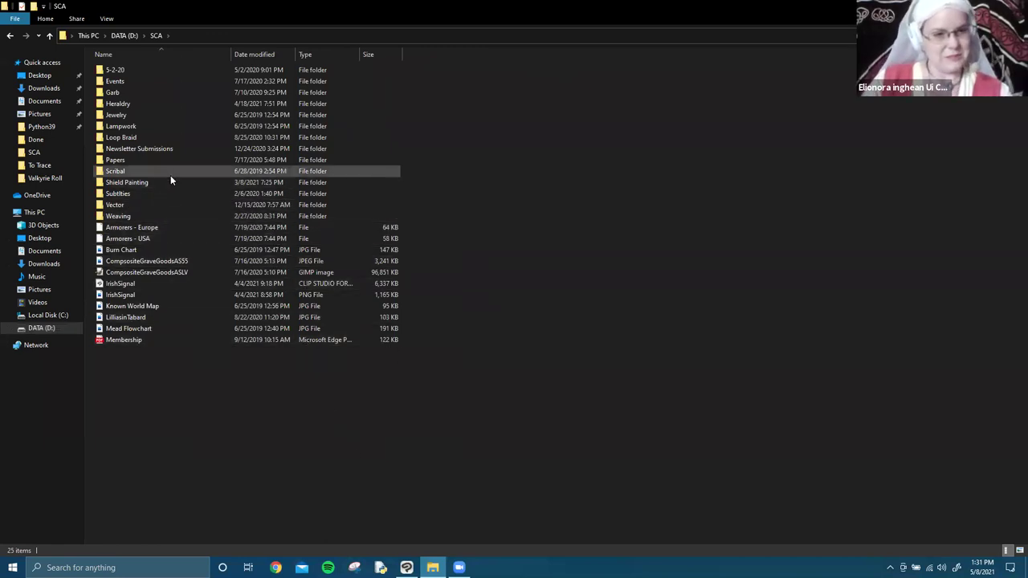
double_click(142, 105)
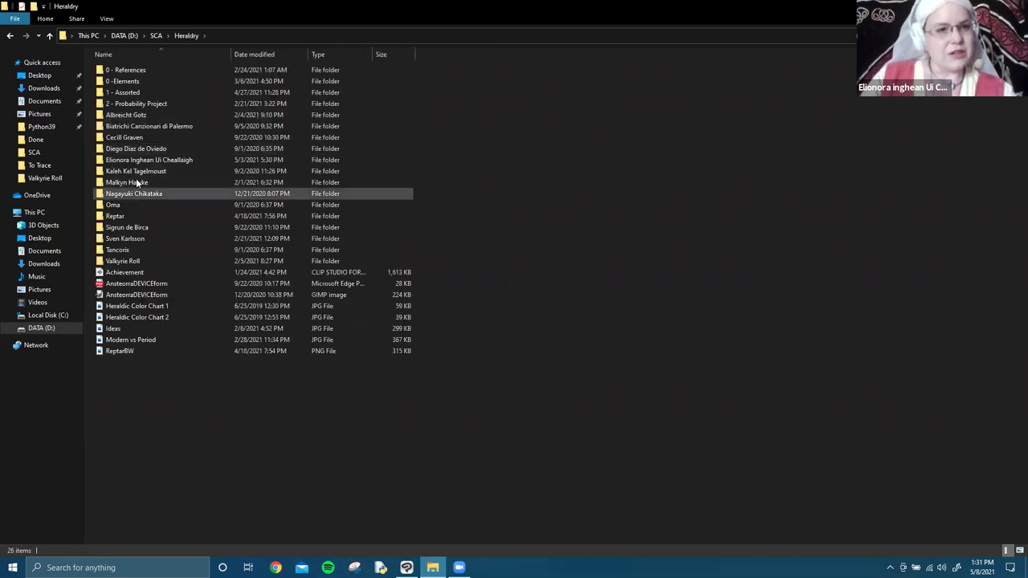
double_click(136, 71)
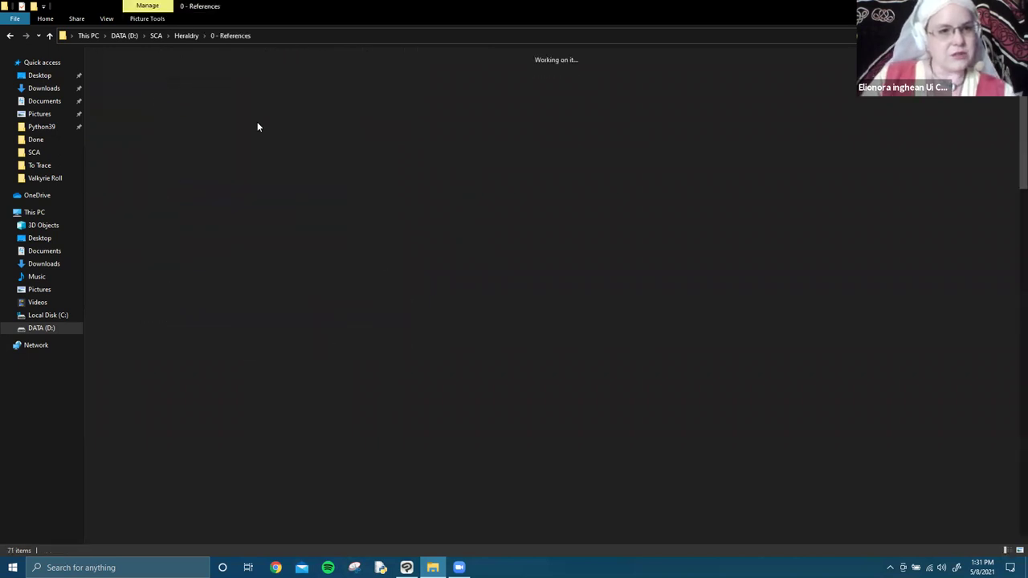
double_click(932, 145)
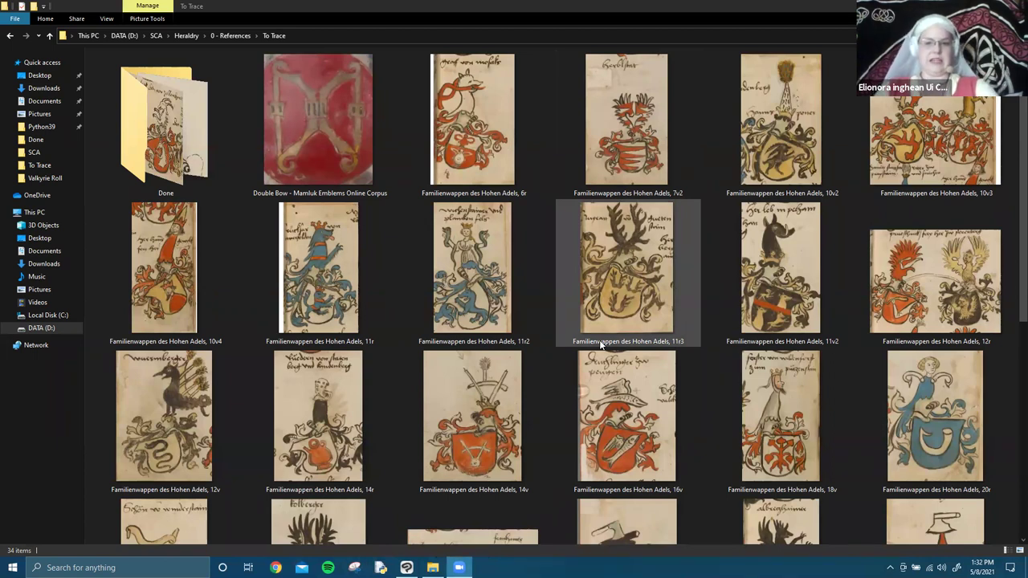
Find the reference image "Familienwappen des Hohen Adels, 22v" and open it as a separate document in Clip Studio Paint.
scroll(600, 343, "down", 3)
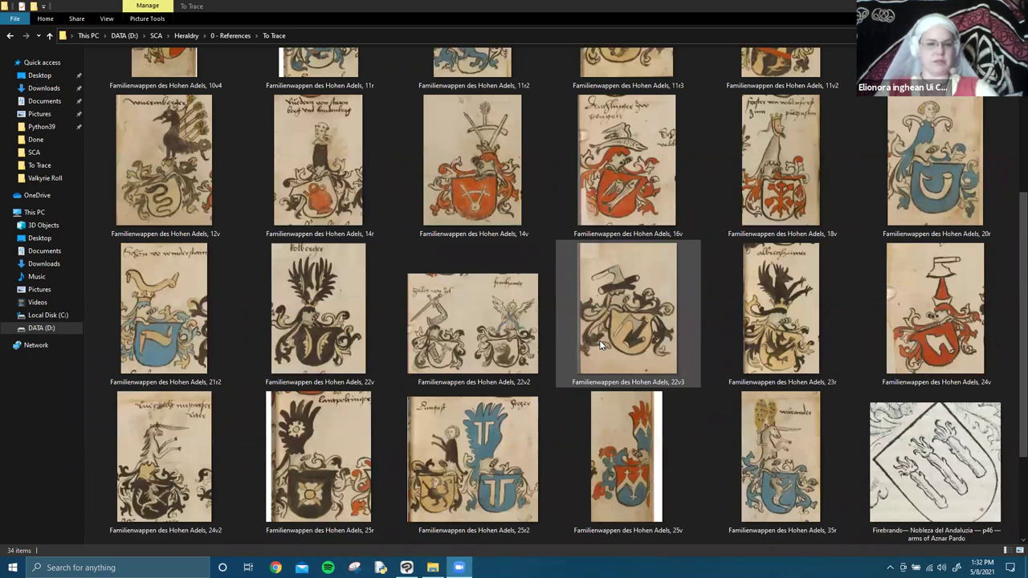
scroll(601, 343, "down", 2)
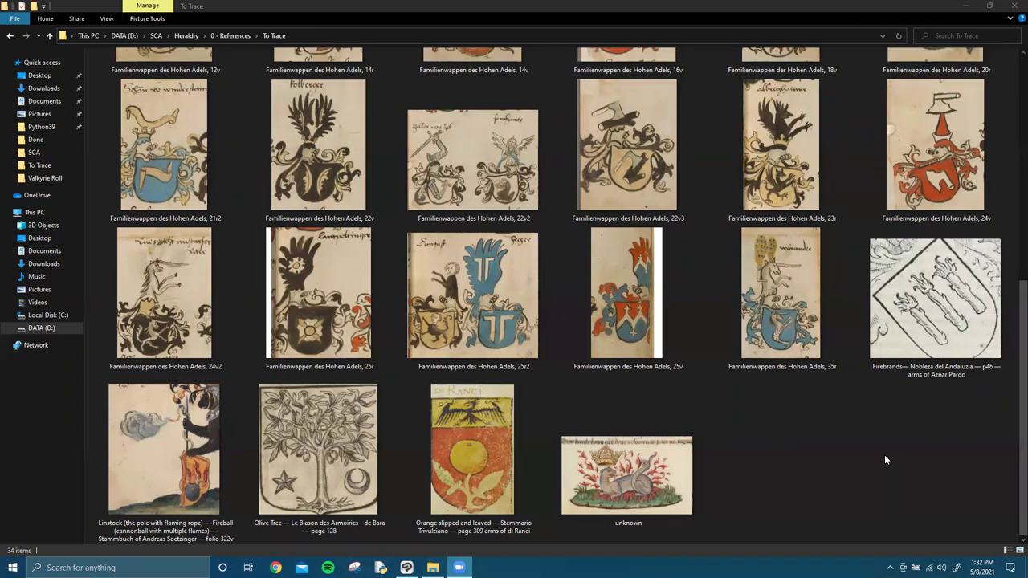
left_click(325, 152)
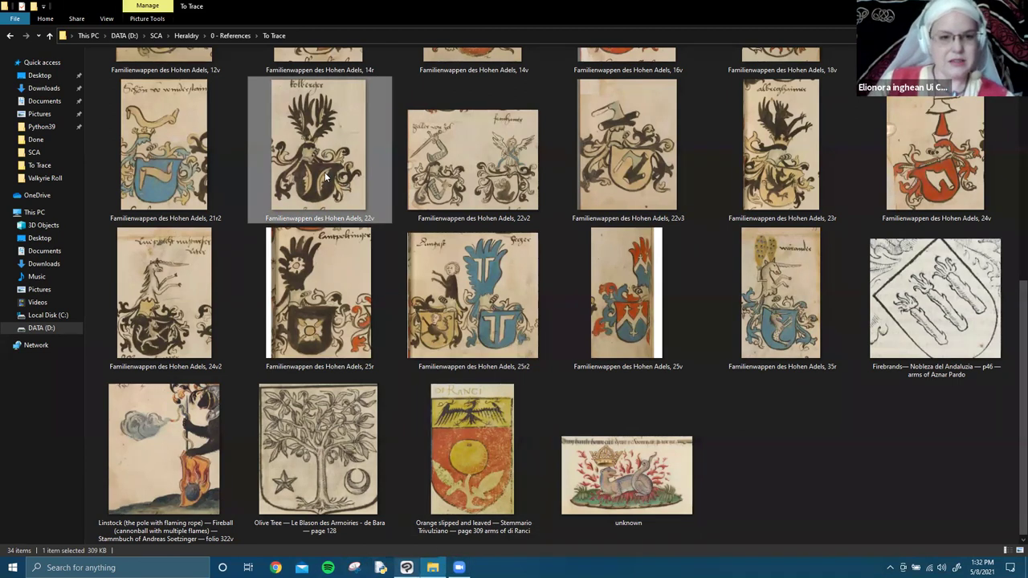
left_click_drag(317, 109, 275, 241)
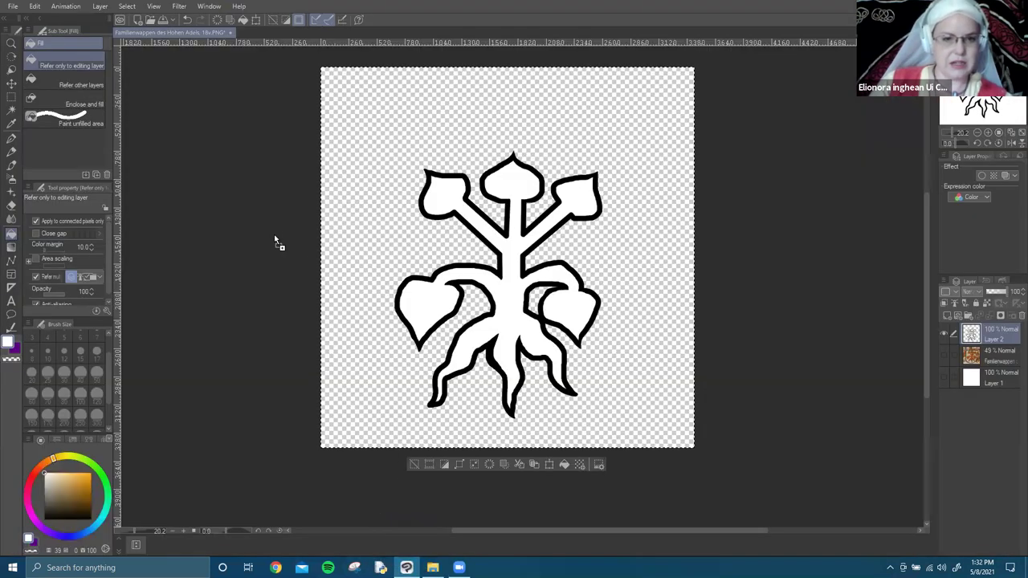
left_click_drag(534, 479, 327, 216)
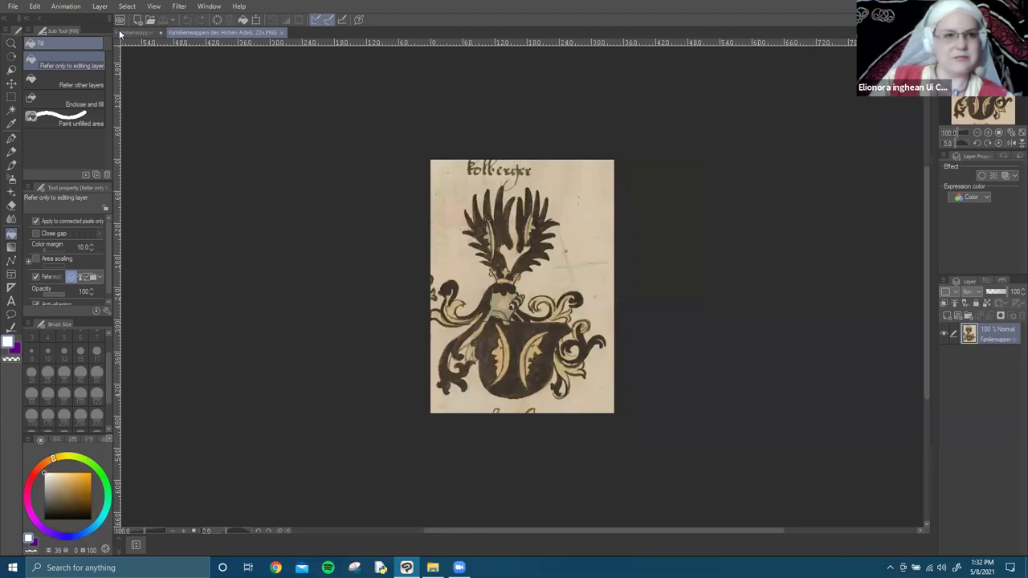
Return to the linden document and start saving a copy in the Plants folder under Heraldry, 0 -Elements.
left_click(158, 33)
left_click(231, 32)
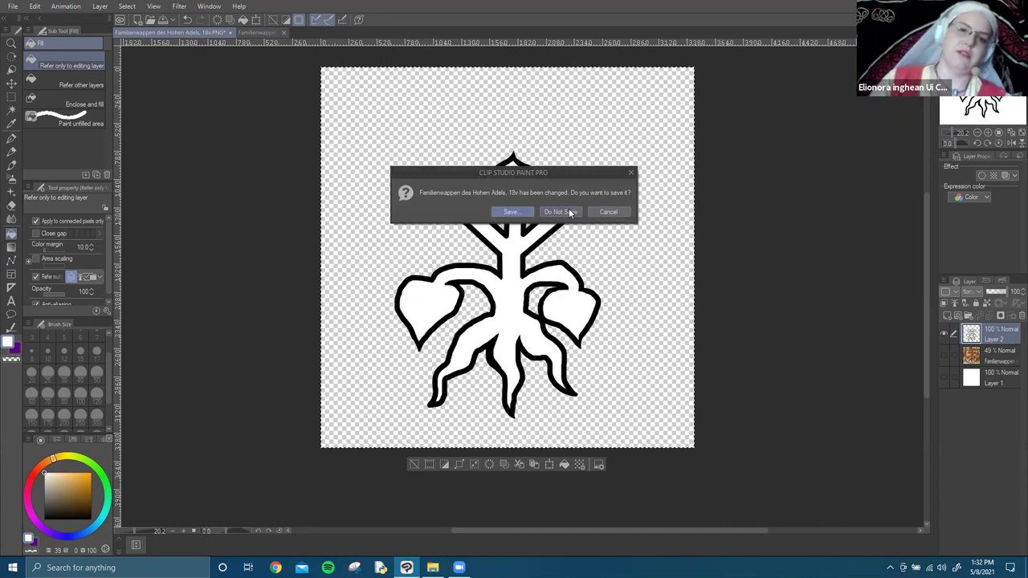
left_click(608, 212)
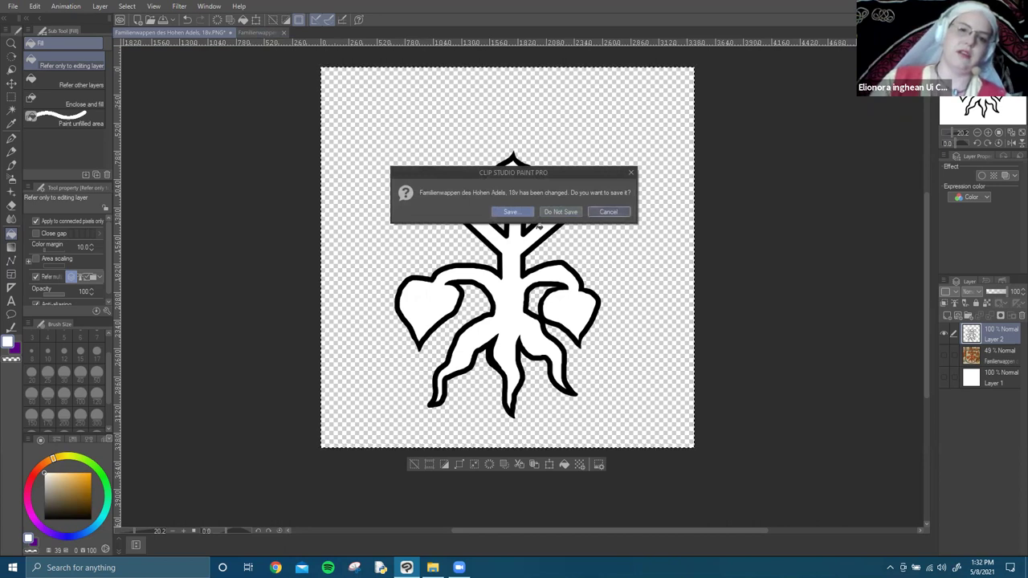
key("ctrl+shift+s")
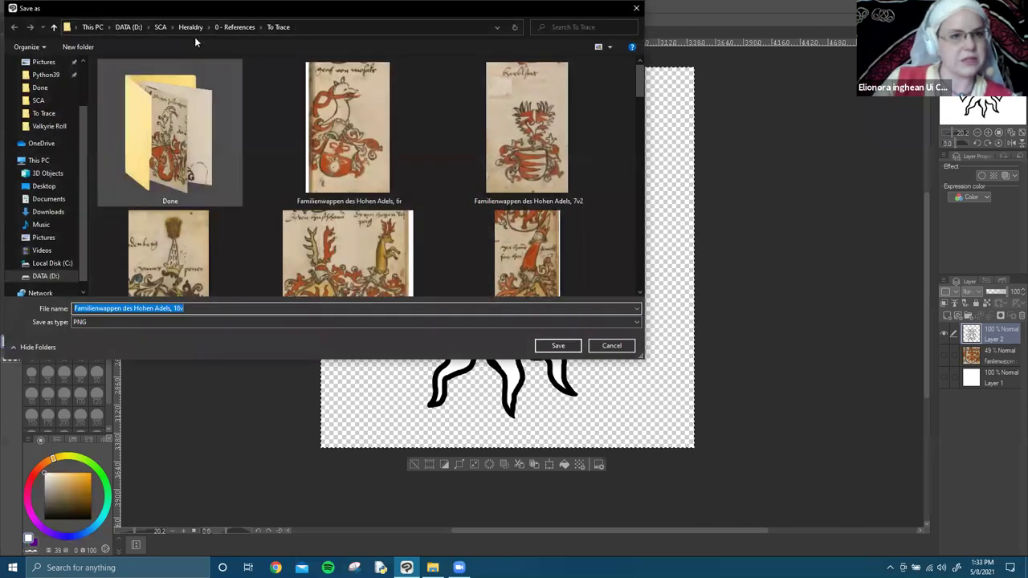
left_click(197, 29)
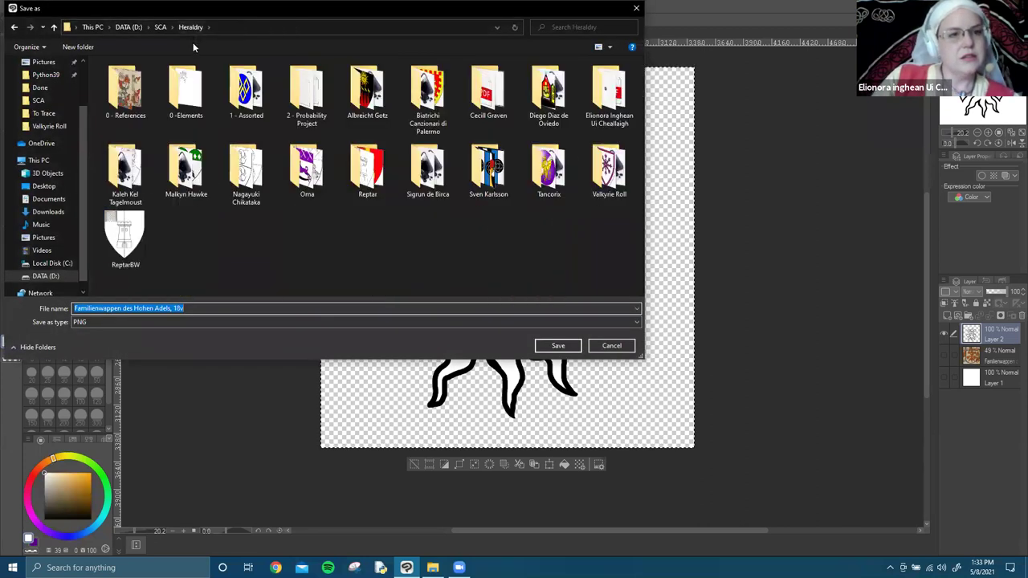
double_click(185, 88)
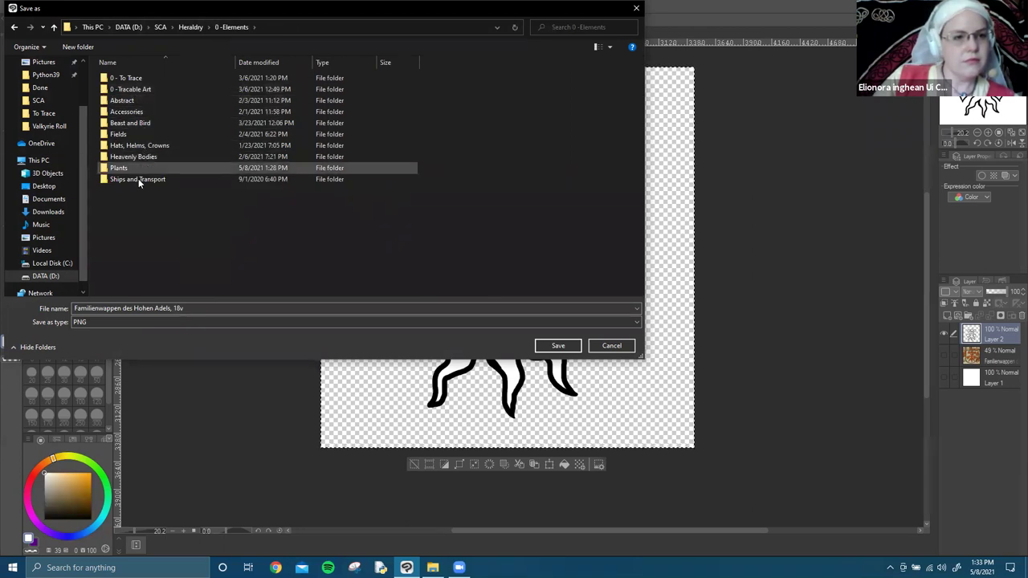
double_click(120, 168)
Reuse the existing file name Linden and choose CLIP STUDIO FORMAT as the file type.
left_click(125, 88)
left_click(185, 307)
left_click(244, 321)
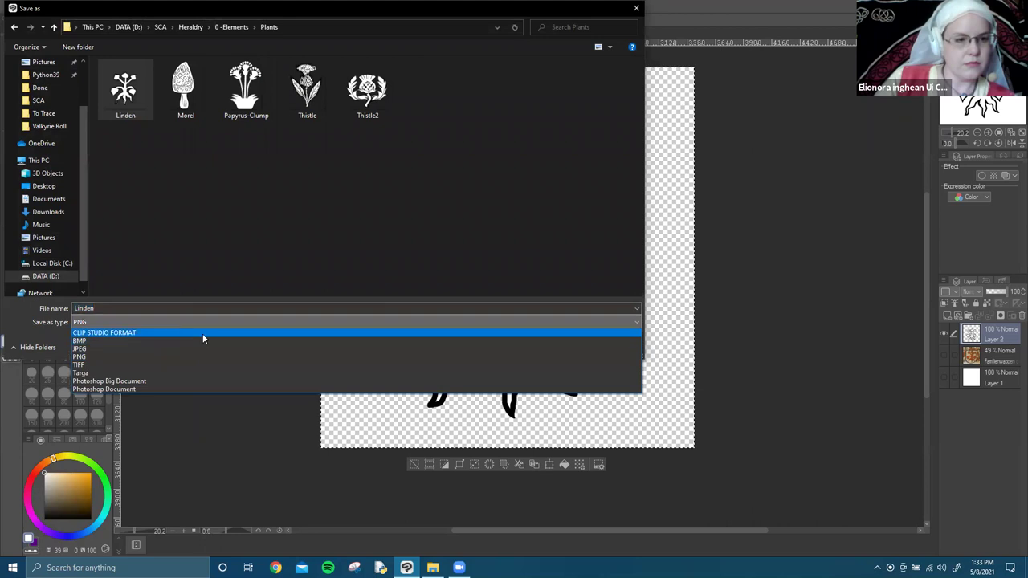
left_click(204, 337)
Try to save the linden in CLIP STUDIO FORMAT under the reused name, declining to replace Linden.png.
left_click(562, 347)
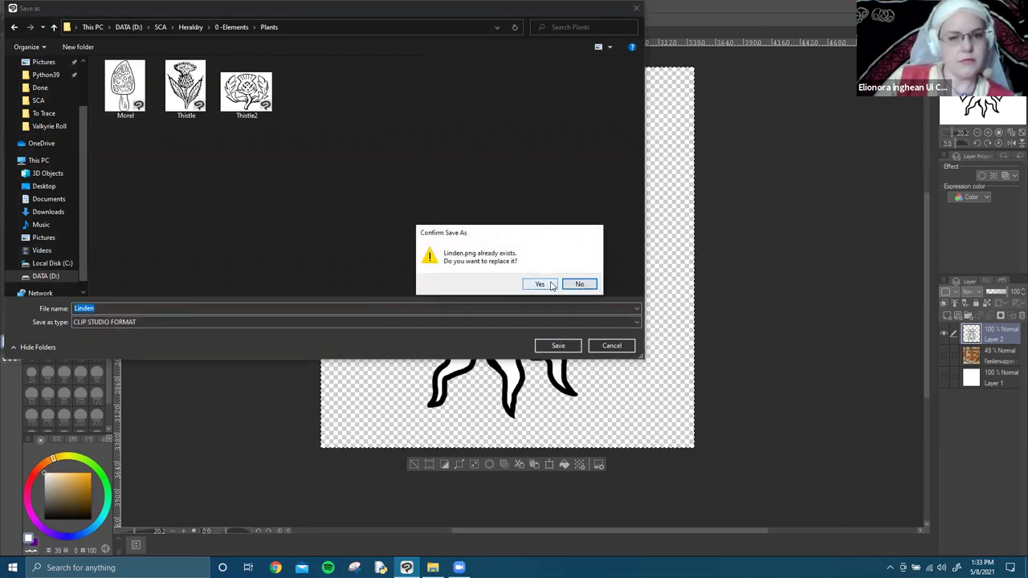
left_click(578, 285)
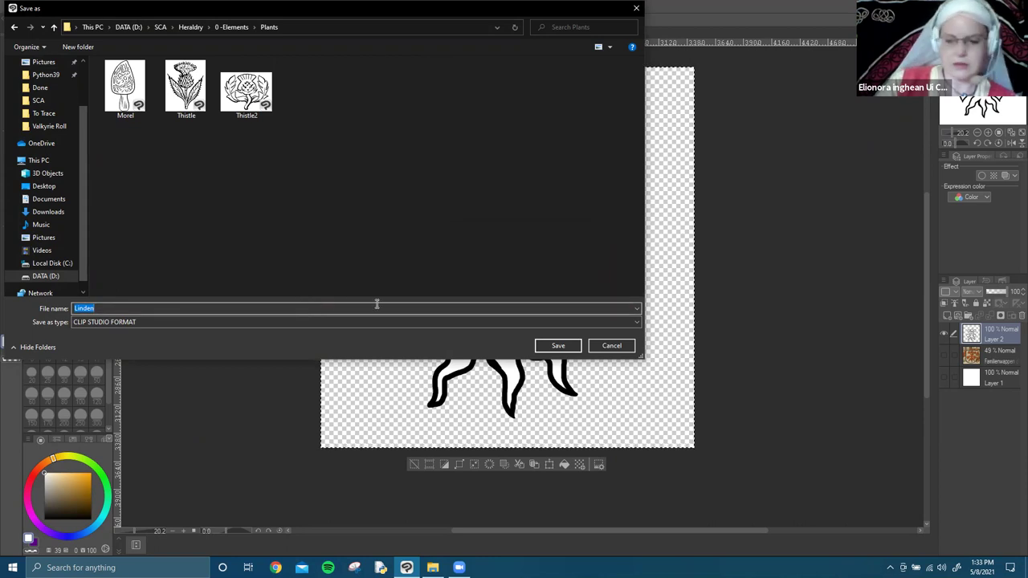
left_click(560, 346)
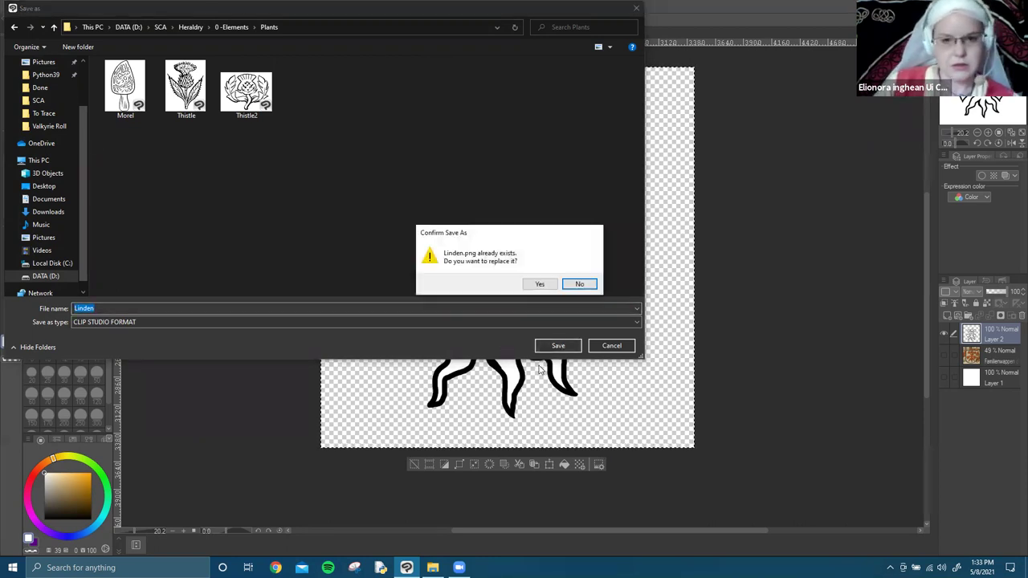
left_click(576, 284)
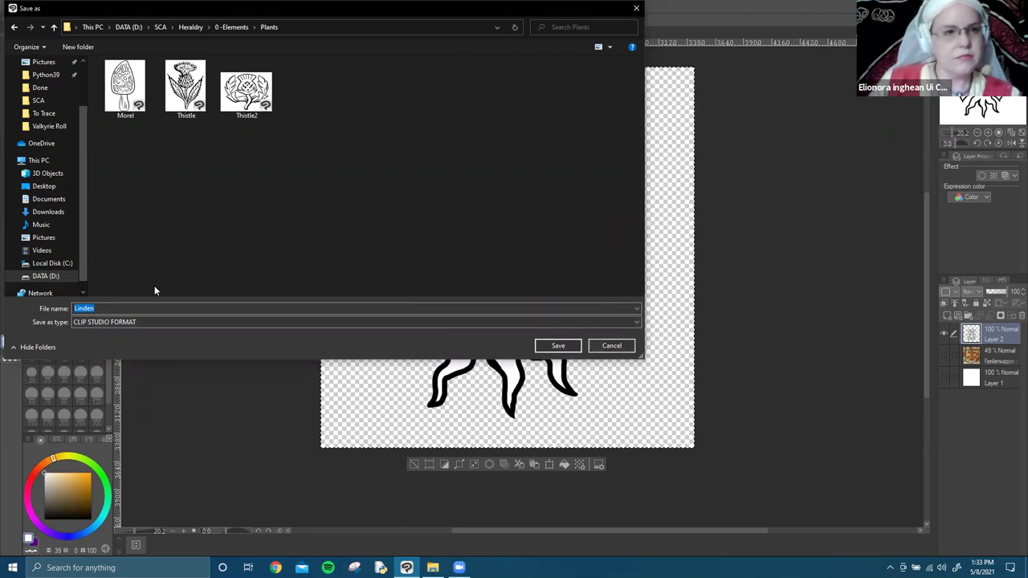
left_click(138, 321)
left_click(135, 333)
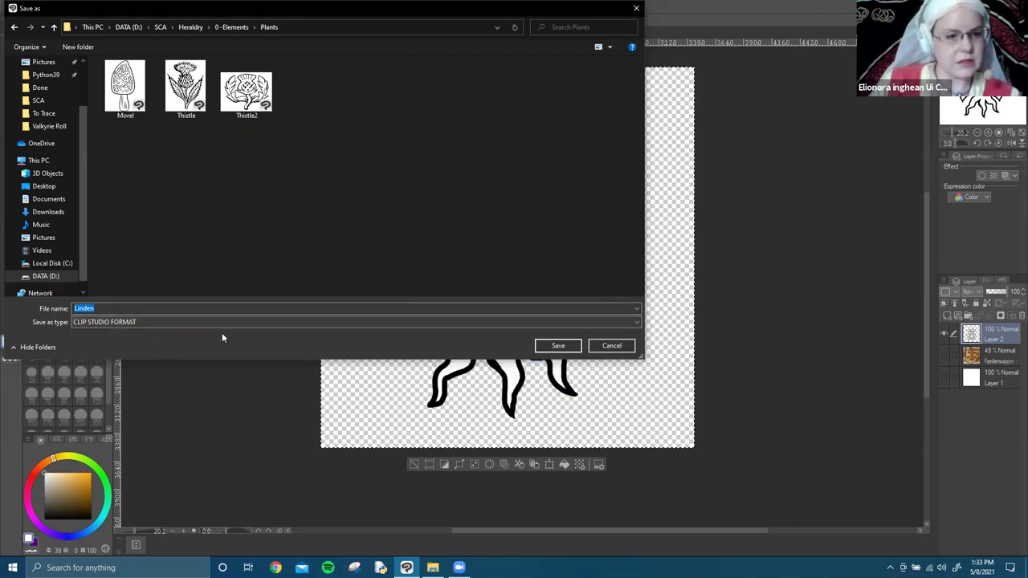
left_click(559, 346)
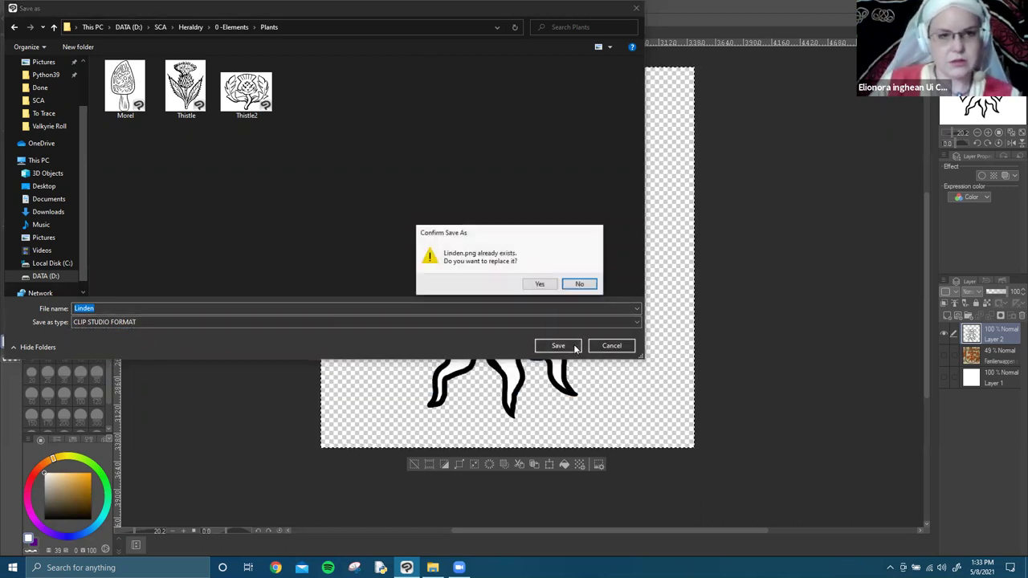
left_click(587, 284)
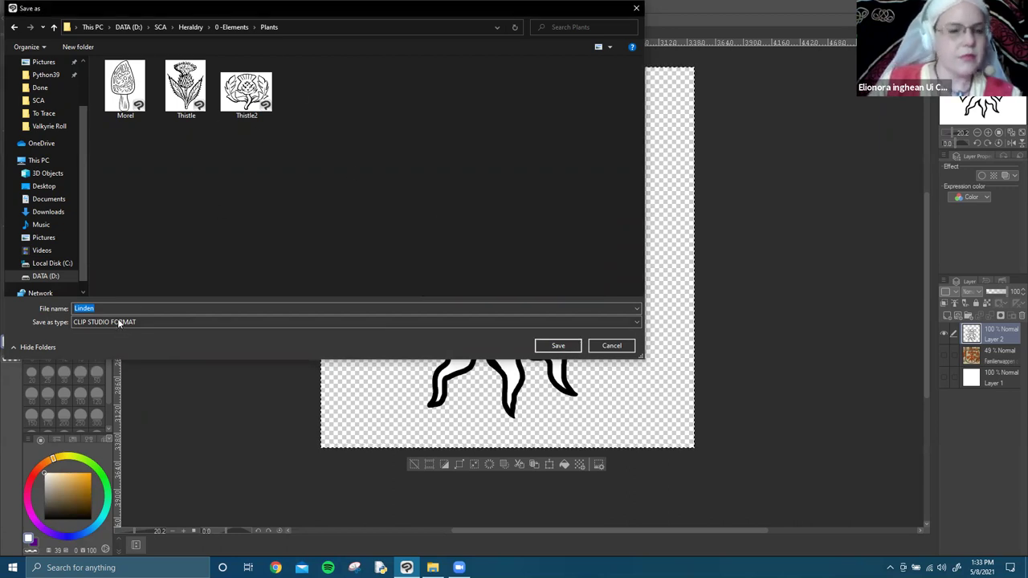
Enter the file name afresh as Linden and save the document in CLIP STUDIO FORMAT.
type("Liden")
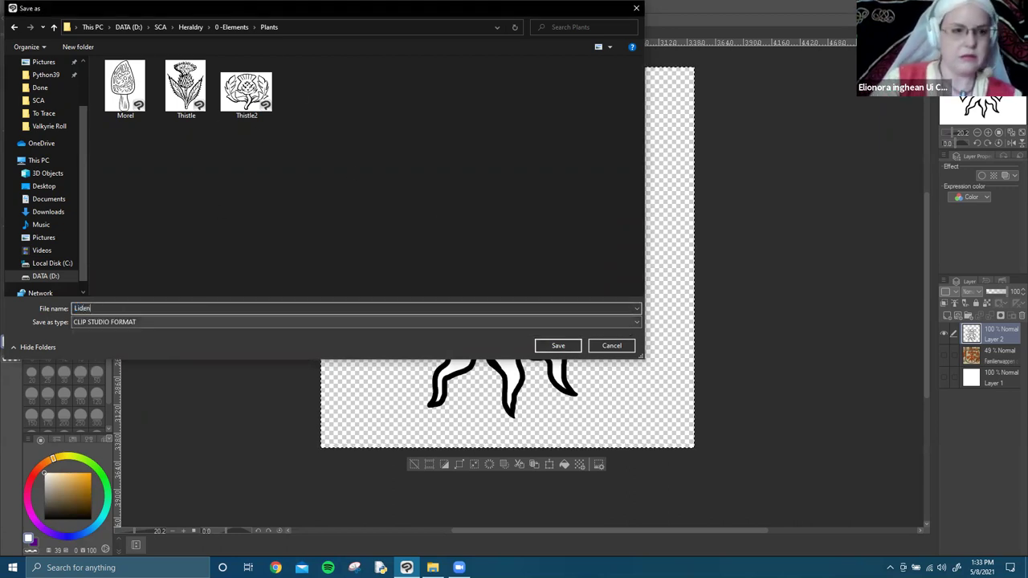
key("BackSpace")
key("BackSpace")
key("BackSpace")
key("BackSpace")
type("inde")
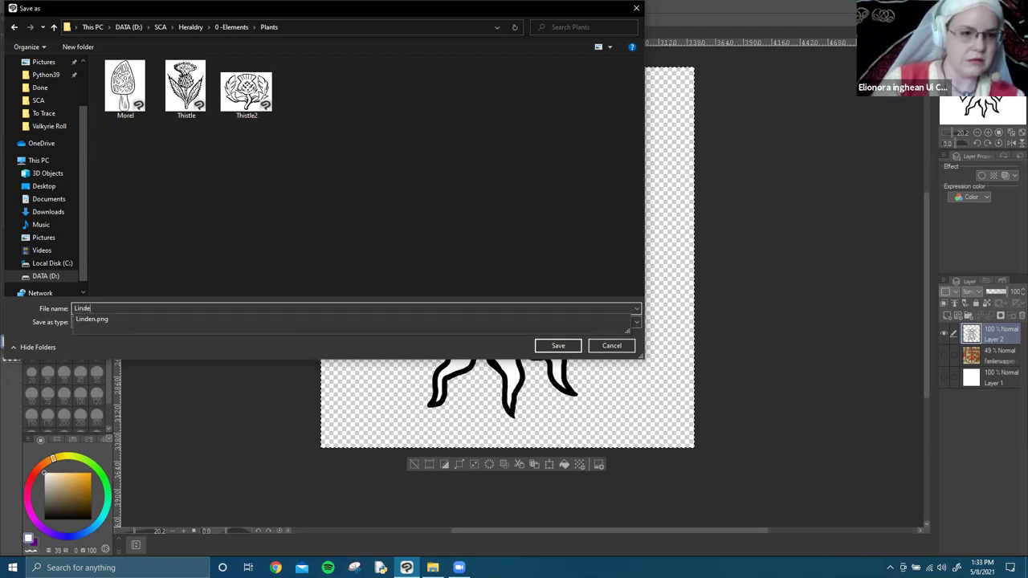
key("Return")
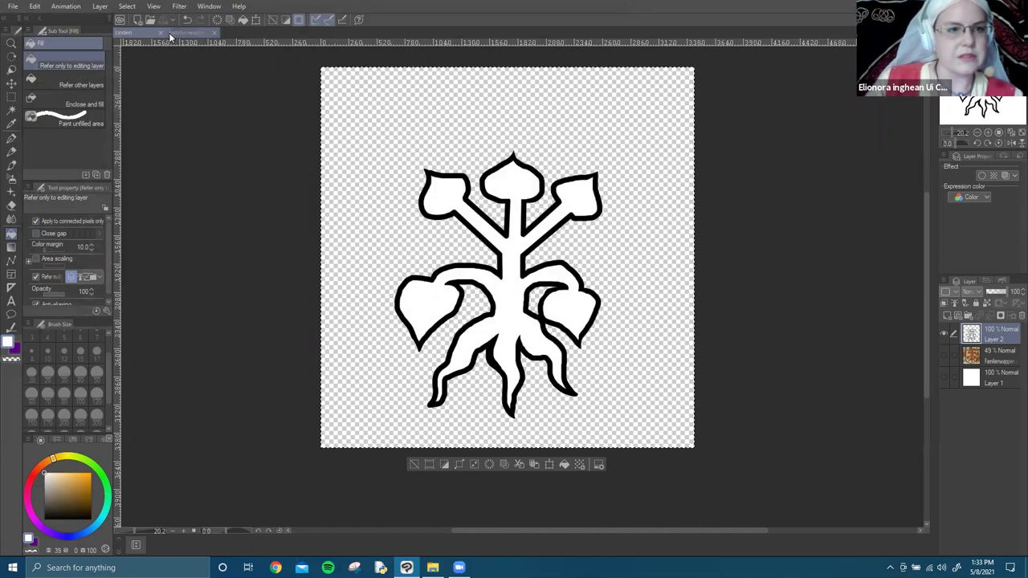
Close the saved linden document and examine the shield with two faced crescents in the 22v reference up close.
left_click(161, 33)
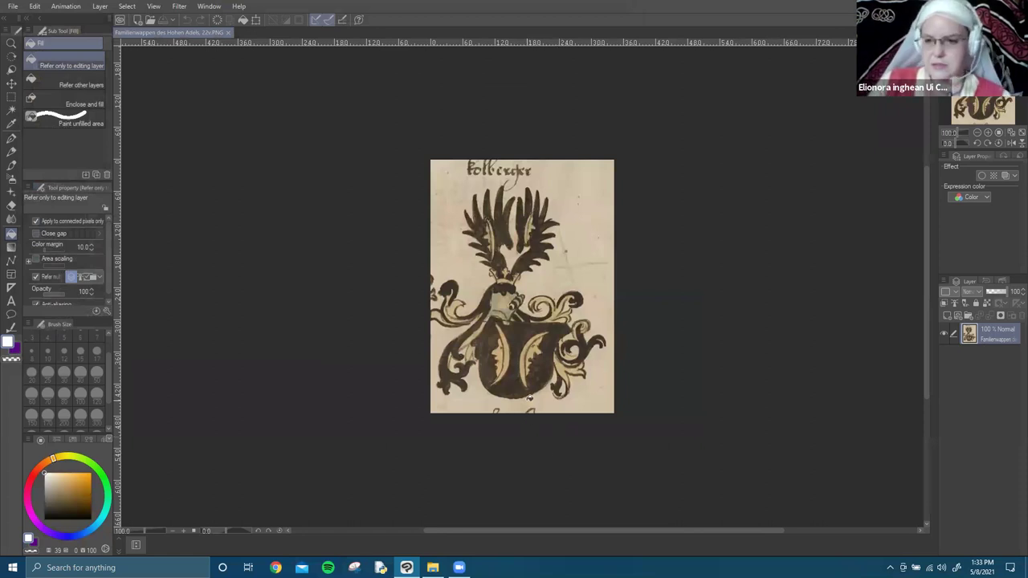
scroll(535, 415, "up", 6)
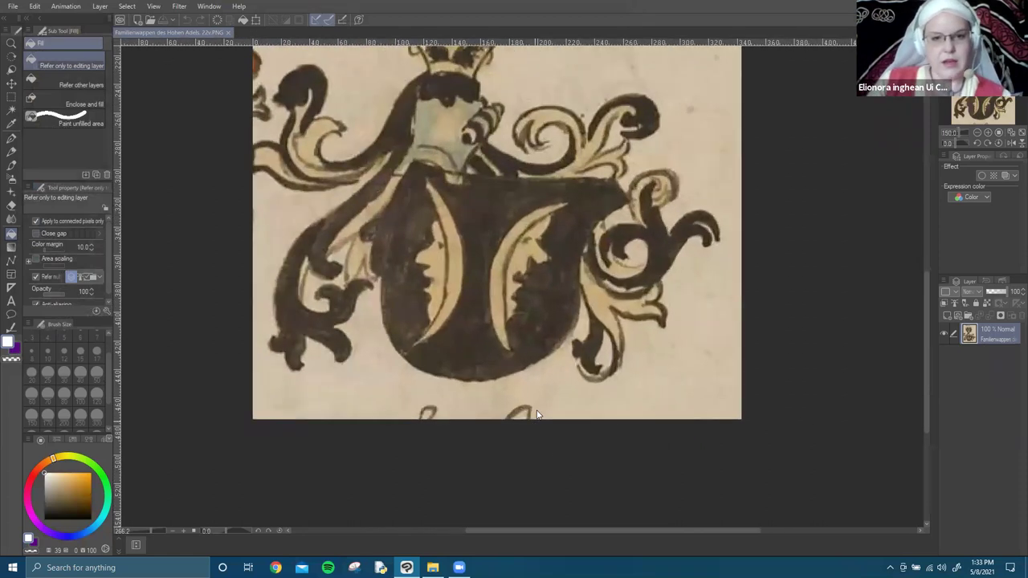
Change the reference image's resolution to 300 and its width to 5000 px.
scroll(567, 226, "down", 4)
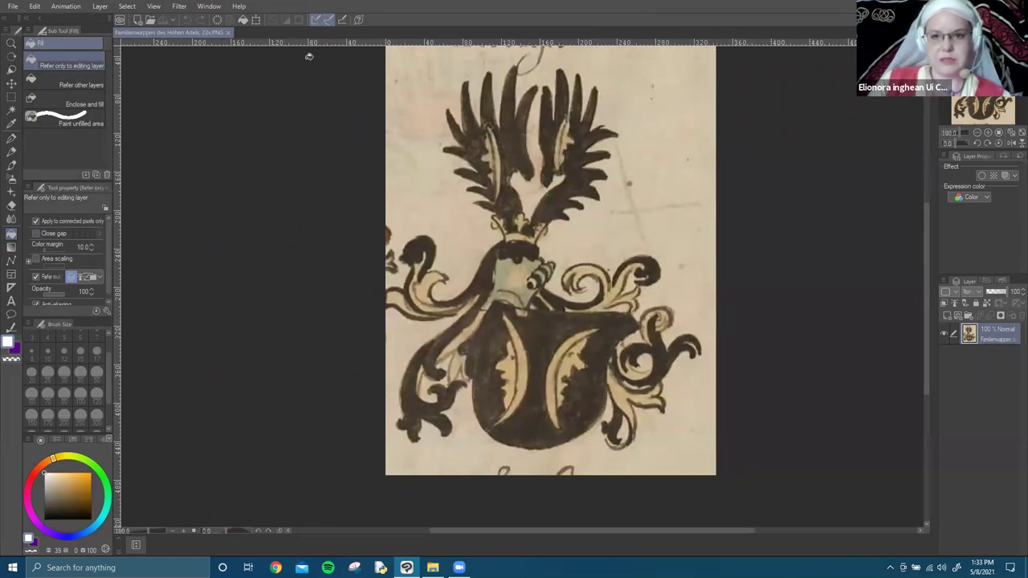
left_click(45, 7)
mouse_move(34, 7)
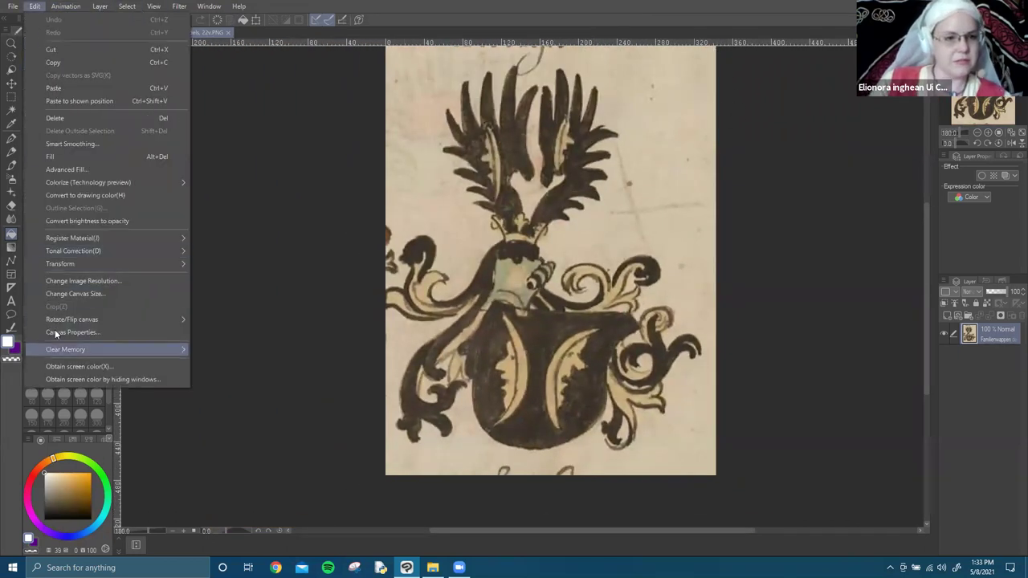
left_click(69, 281)
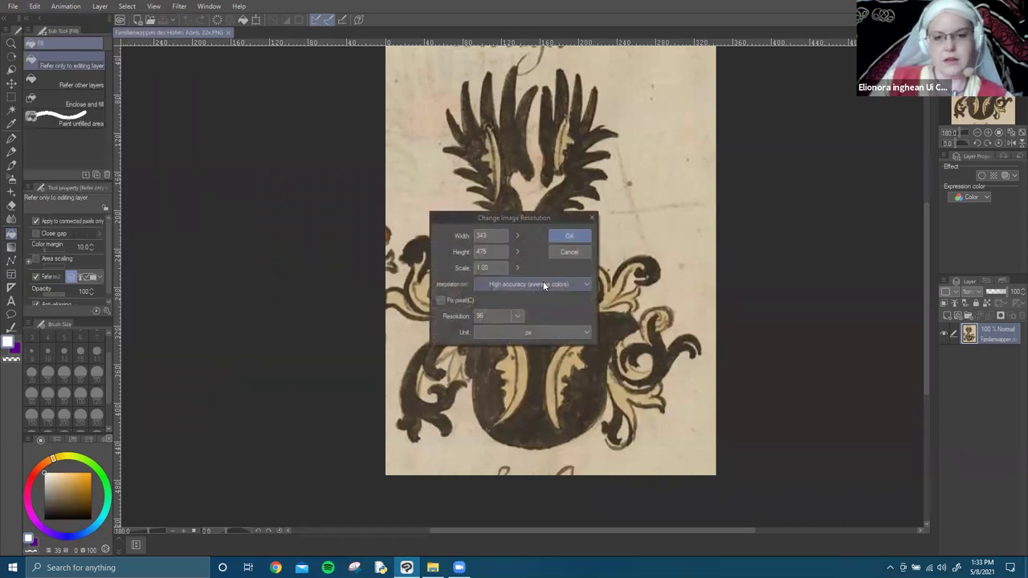
left_click(518, 315)
left_click(523, 350)
left_click(501, 235)
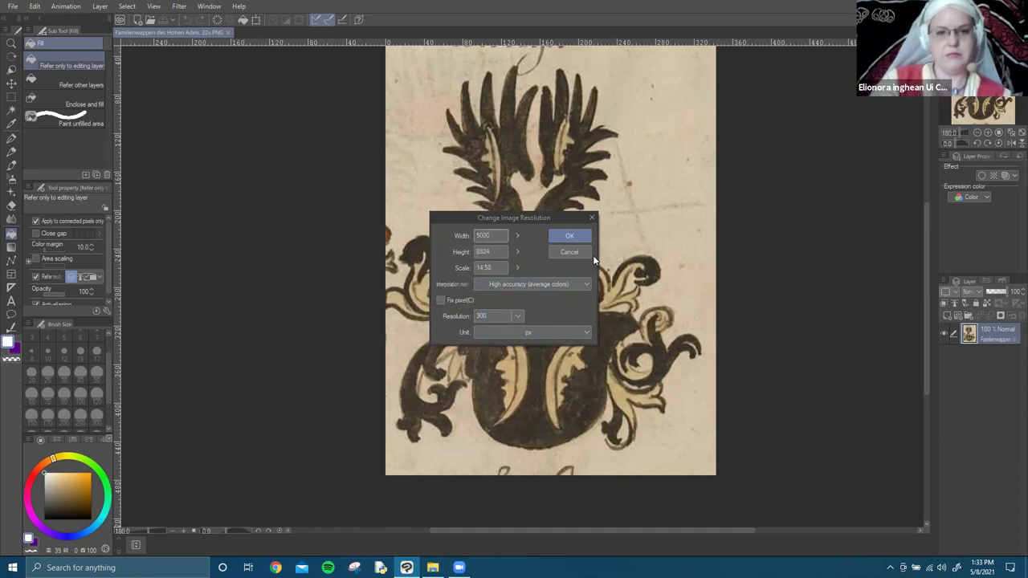
key("Return")
scroll(512, 276, "down", 5)
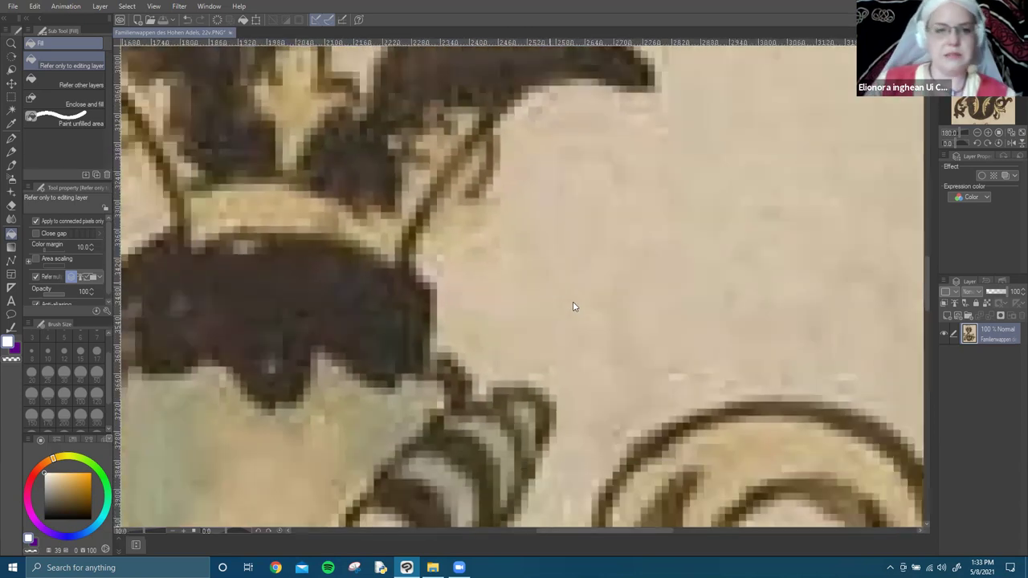
scroll(618, 349, "down", 3)
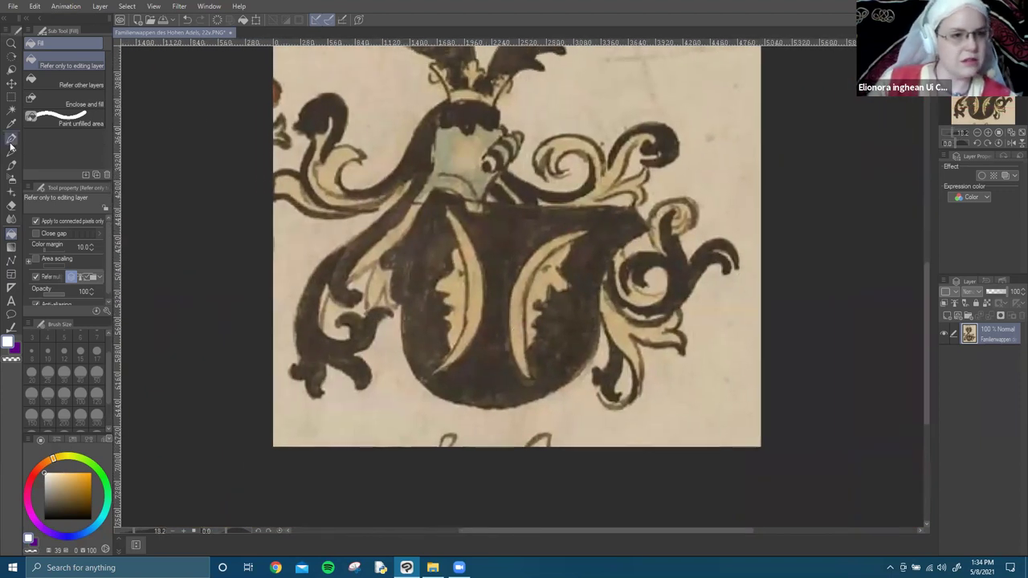
Switch to the G-pen and lower the reference layer's opacity to 46%.
left_click(12, 152)
key("p")
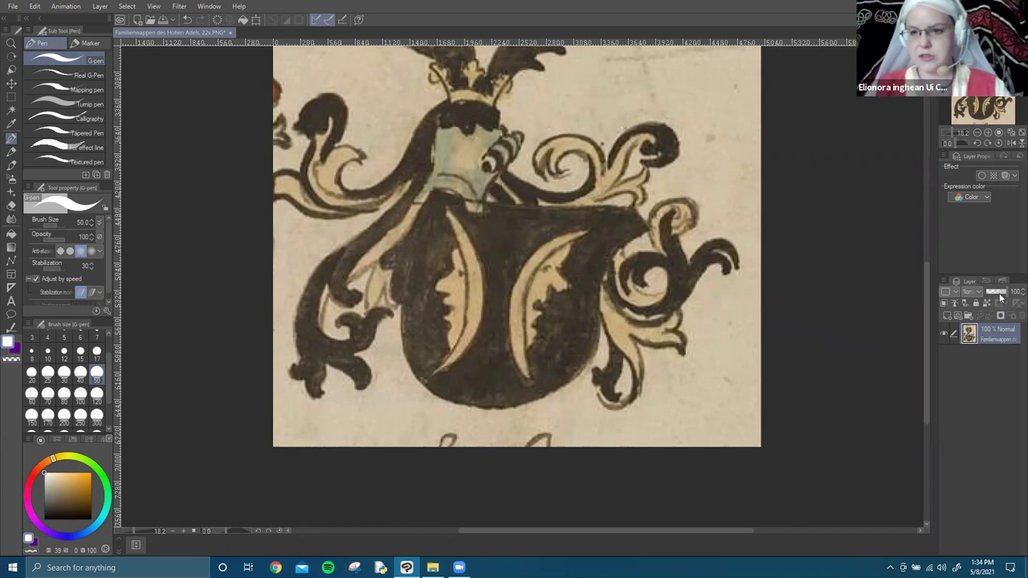
key("ctrl+z")
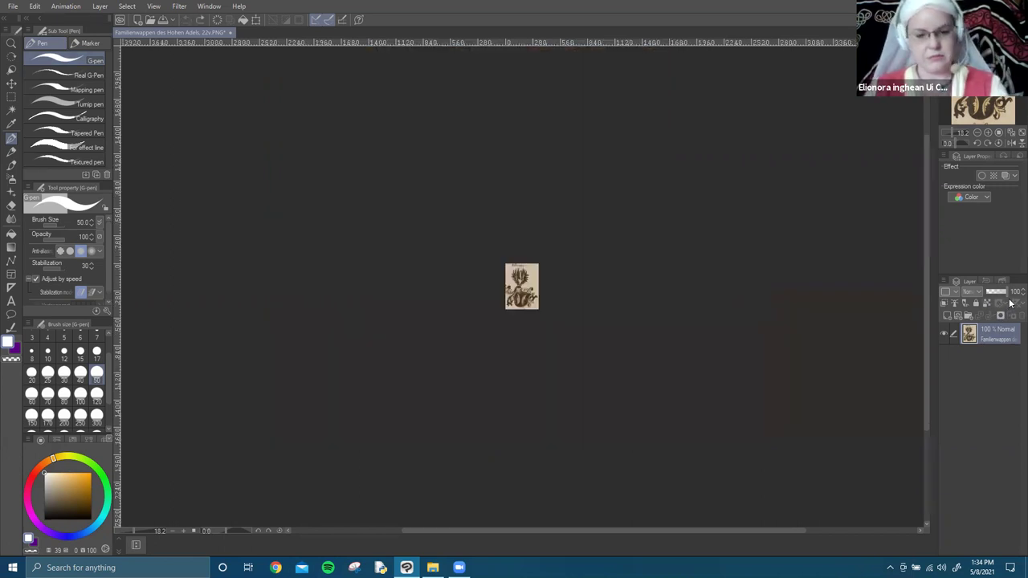
key("ctrl+y")
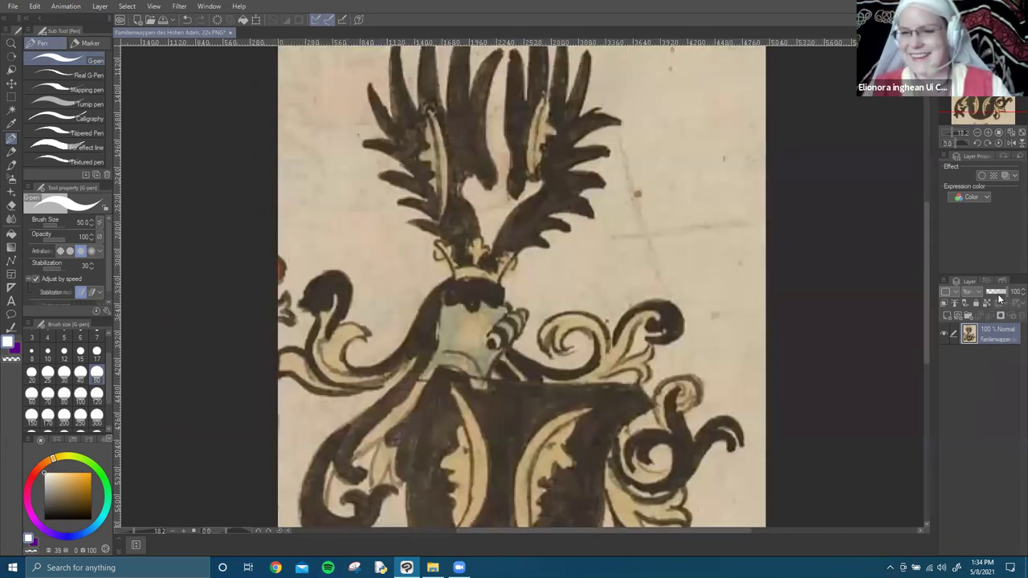
left_click(996, 292)
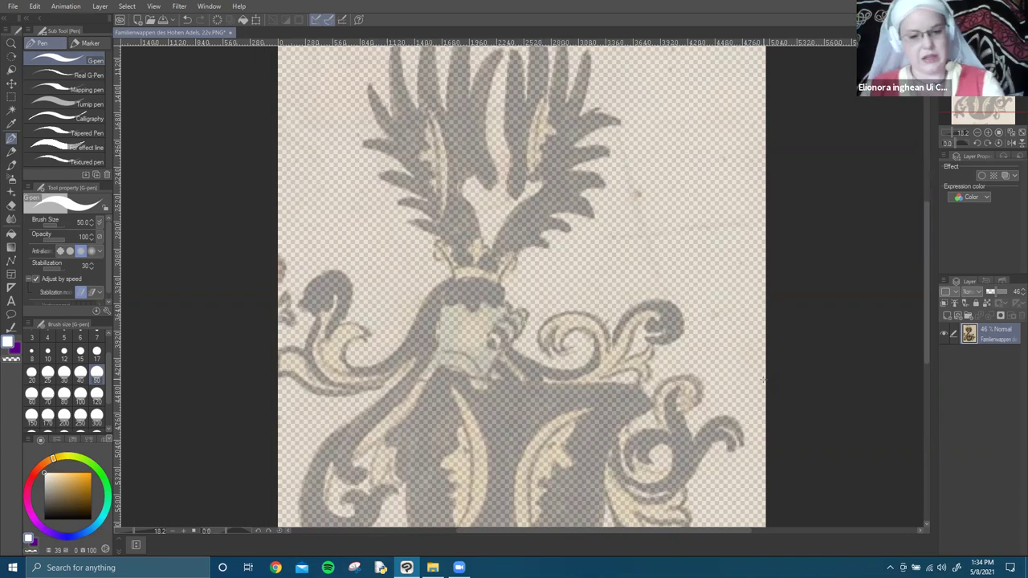
Add a new layer filled with white and place it beneath the faded reference layer, keeping both layers visible.
key("ctrl+shift+n")
key("g")
key("g")
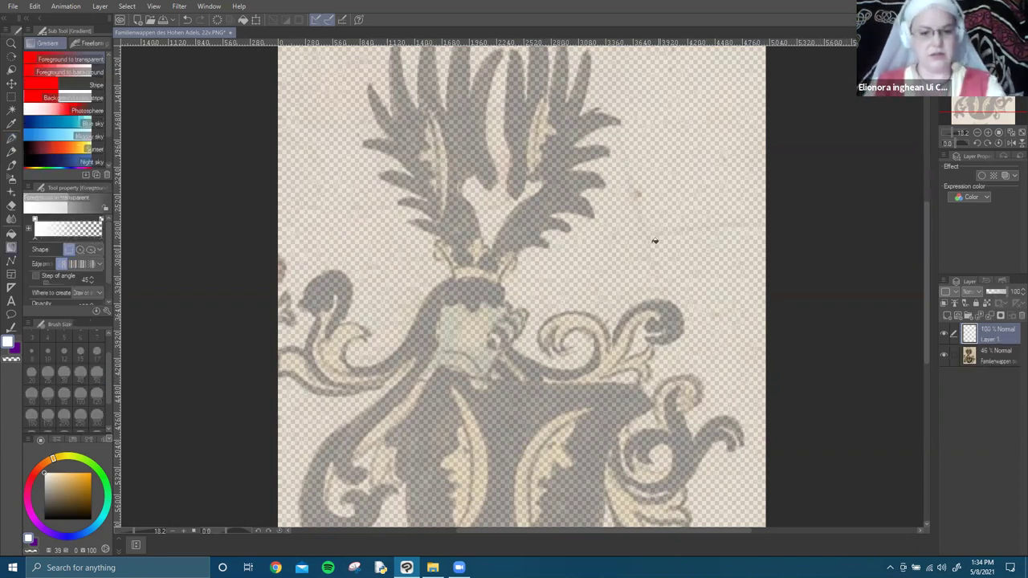
left_click(944, 357)
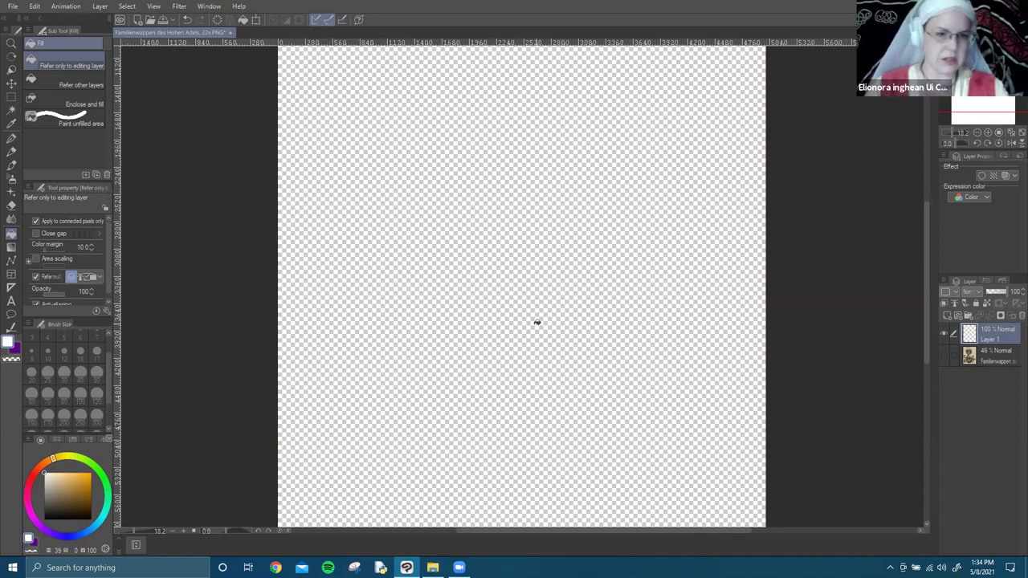
left_click(632, 379)
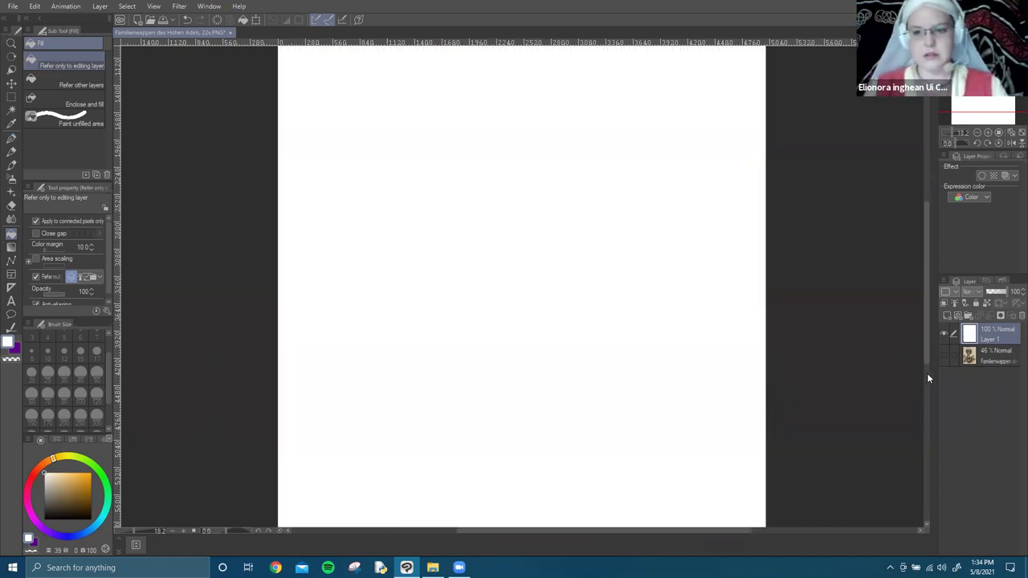
left_click_drag(993, 340, 995, 373)
left_click(946, 338)
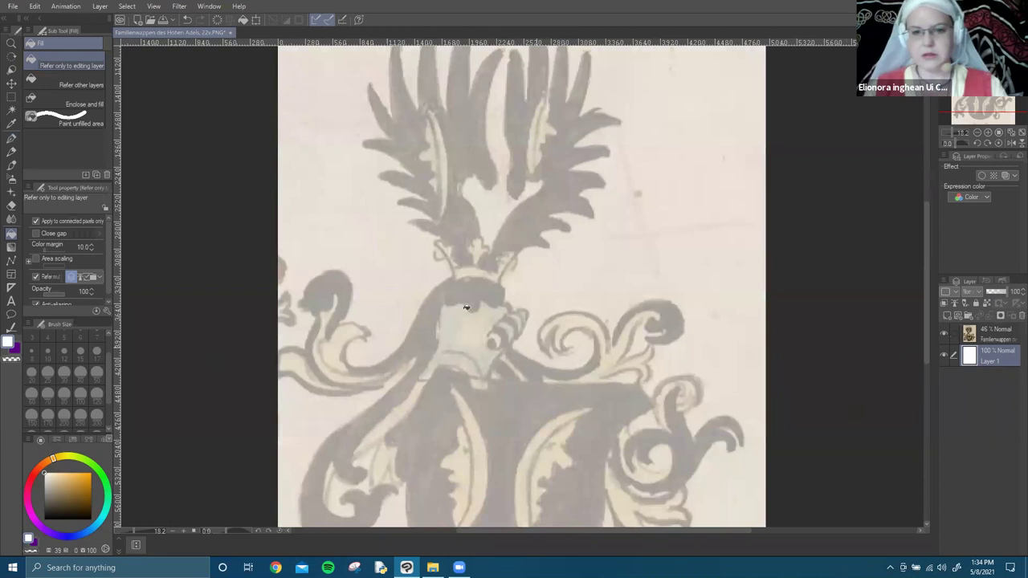
Crop the canvas to a rectangle tightly around the two faced crescents on the shield.
left_click_drag(634, 420, 581, 360)
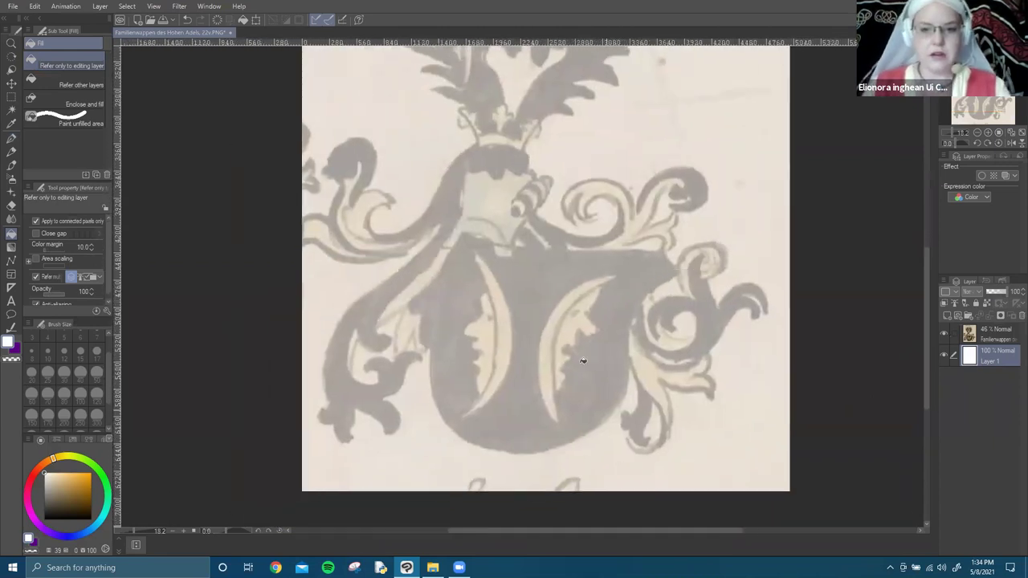
key("m")
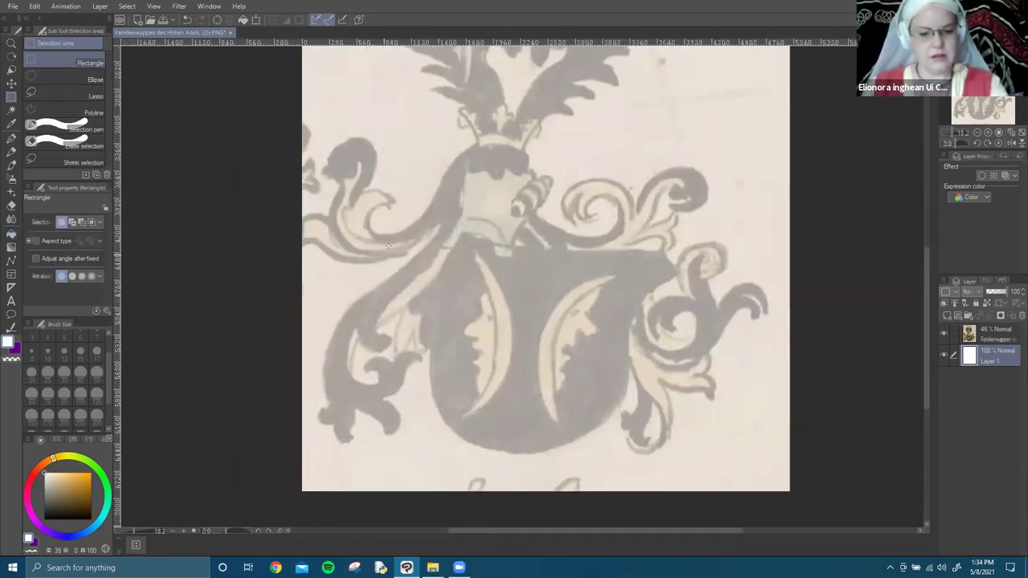
left_click_drag(365, 196, 739, 455)
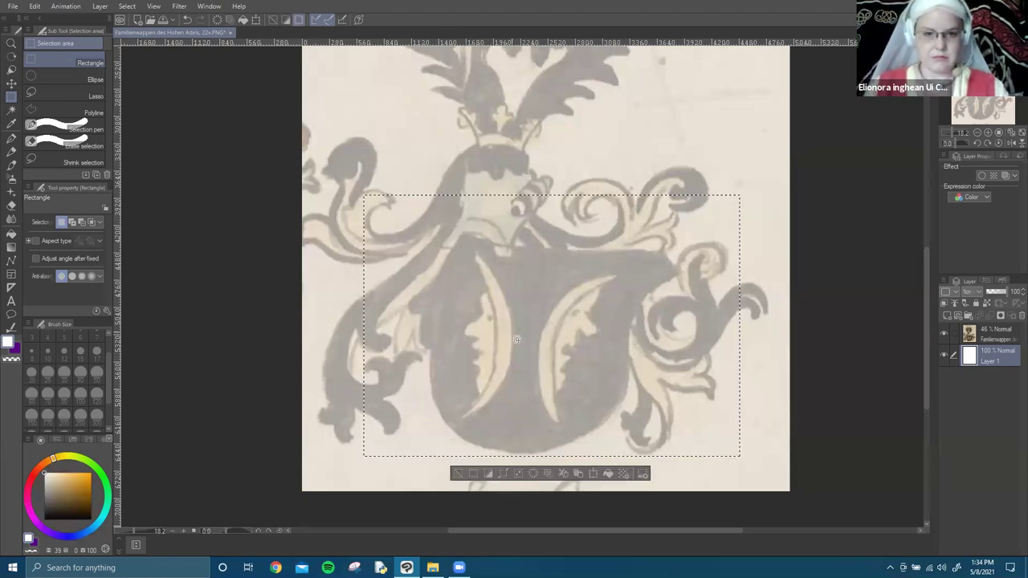
left_click(456, 476)
left_click_drag(424, 244, 637, 434)
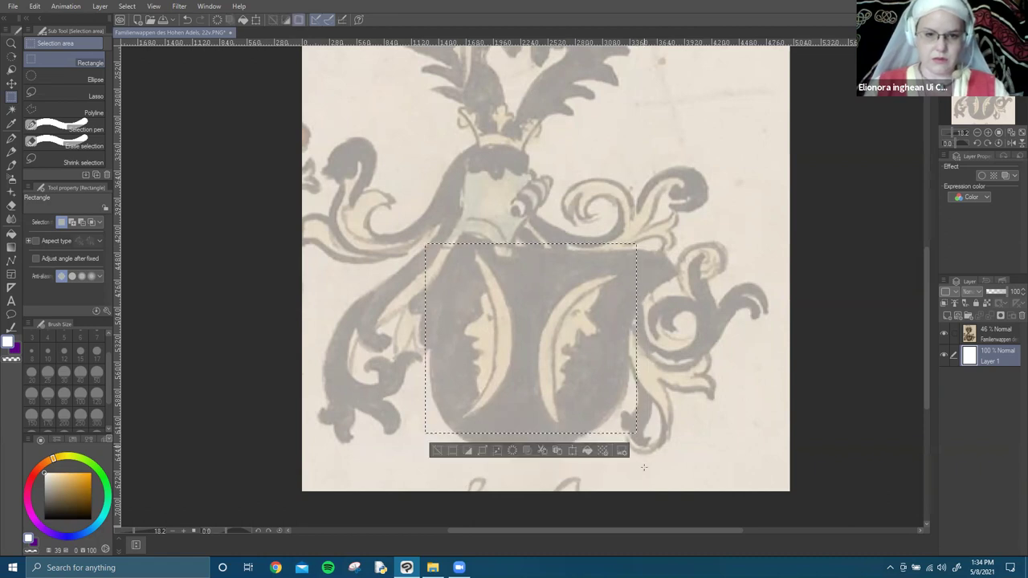
left_click(465, 454)
left_click(594, 503)
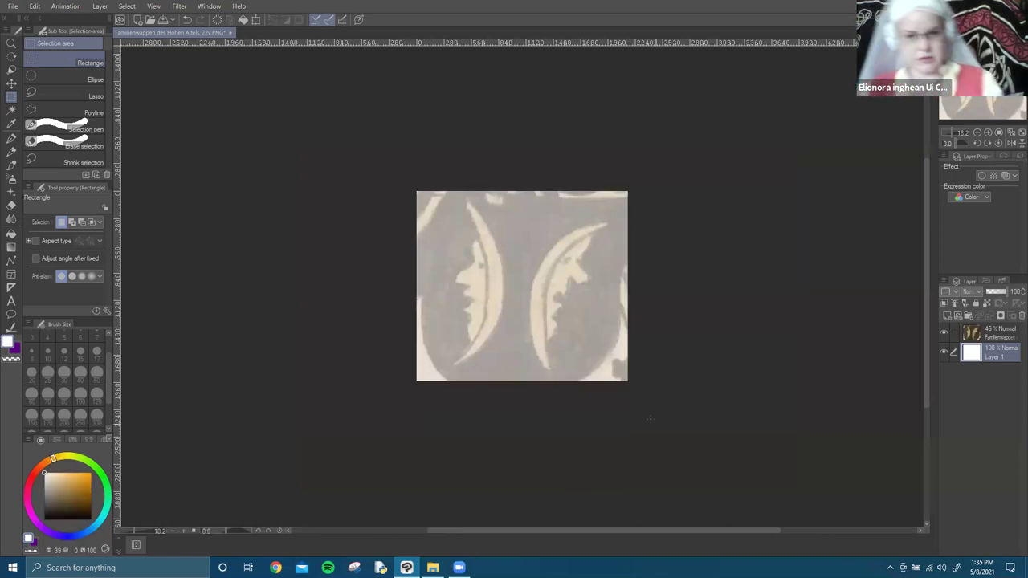
Rotate the reference layer slightly counterclockwise so the crescent facing left stands upright.
key("ctrl+t")
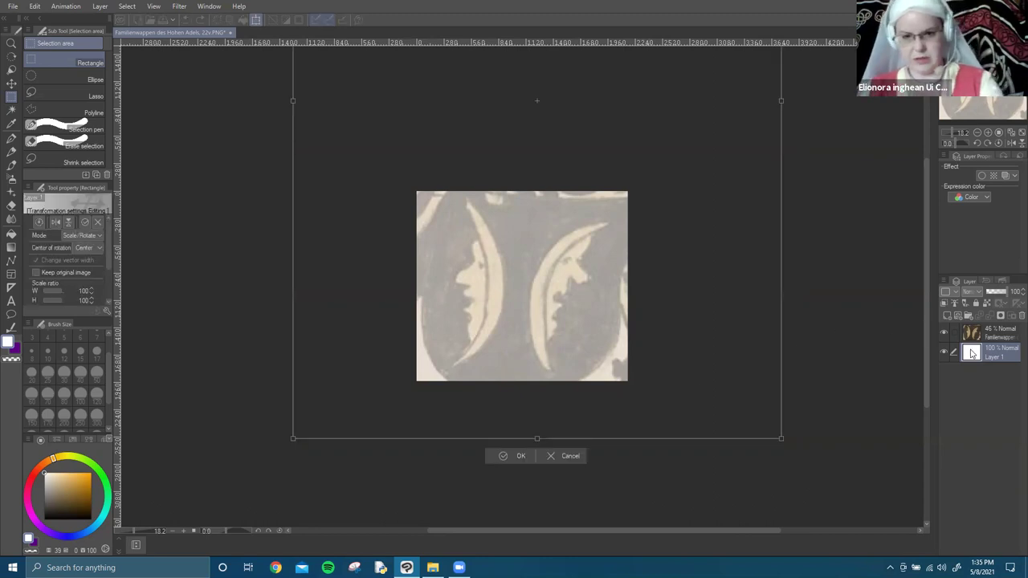
left_click(993, 348)
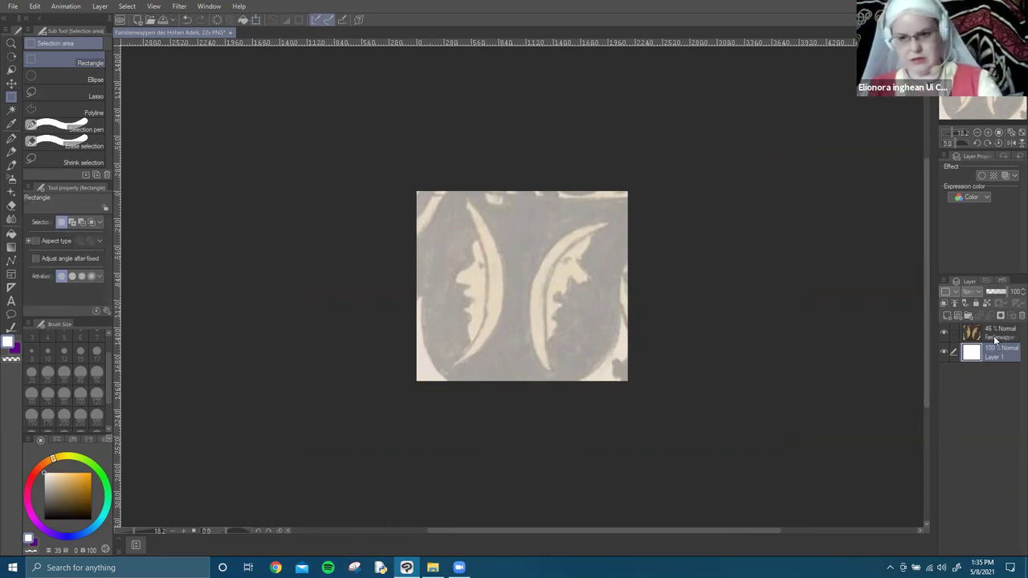
left_click(995, 339)
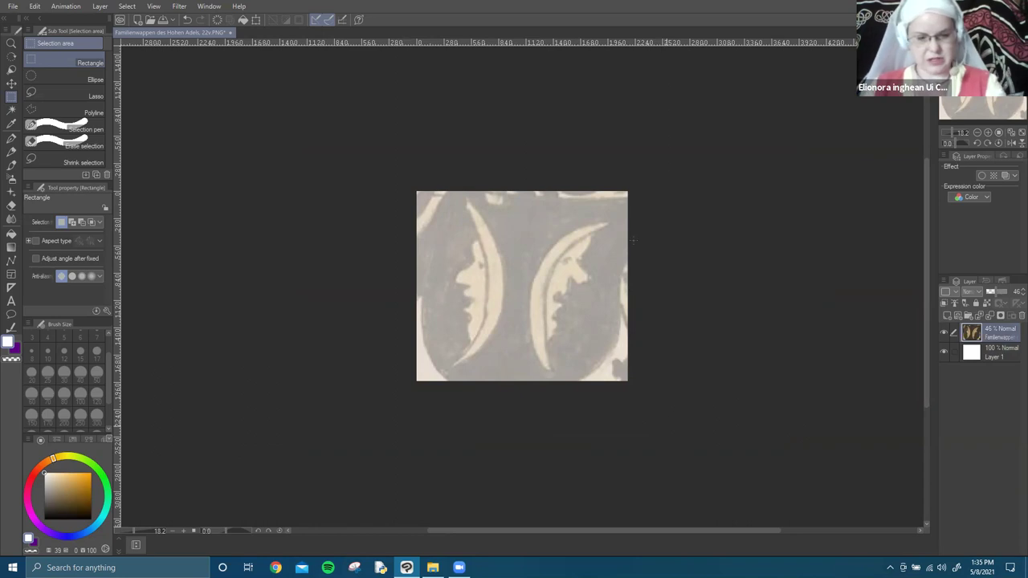
key("ctrl+t")
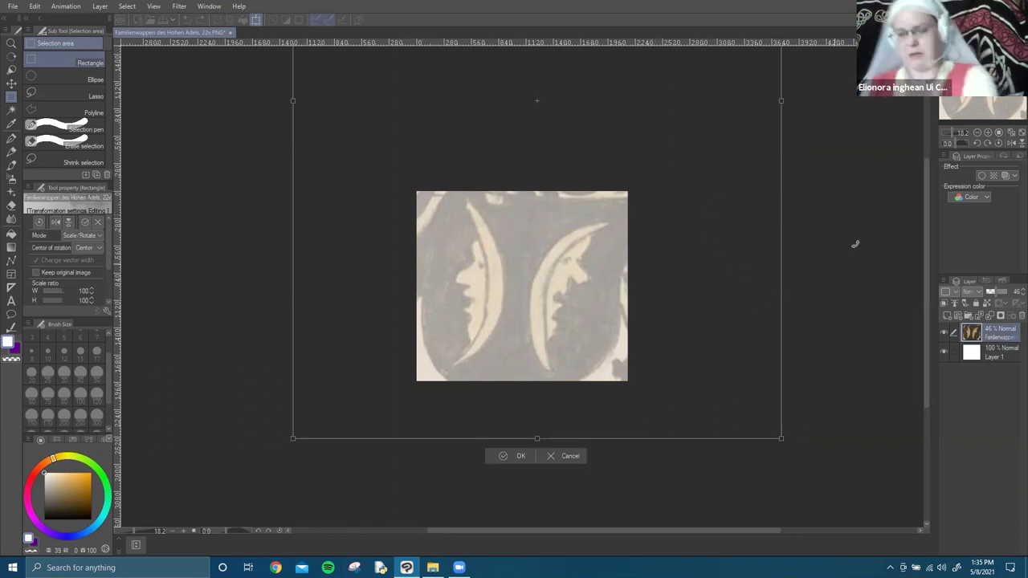
scroll(855, 244, "down", 4)
scroll(750, 136, "down", 1)
left_click_drag(692, 75, 687, 64)
left_click_drag(671, 226, 651, 243)
left_click_drag(652, 302, 667, 326)
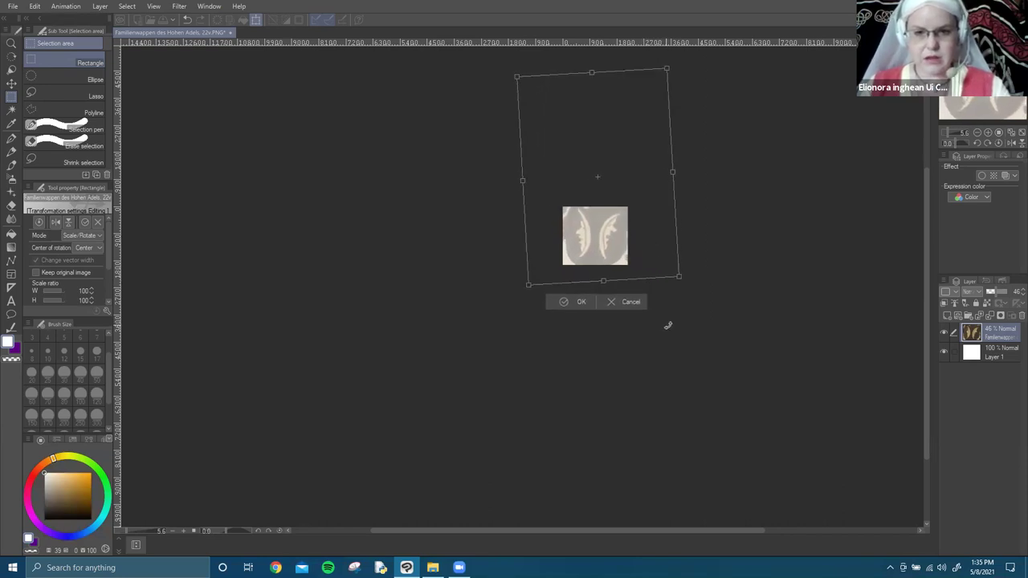
left_click_drag(593, 330, 598, 332)
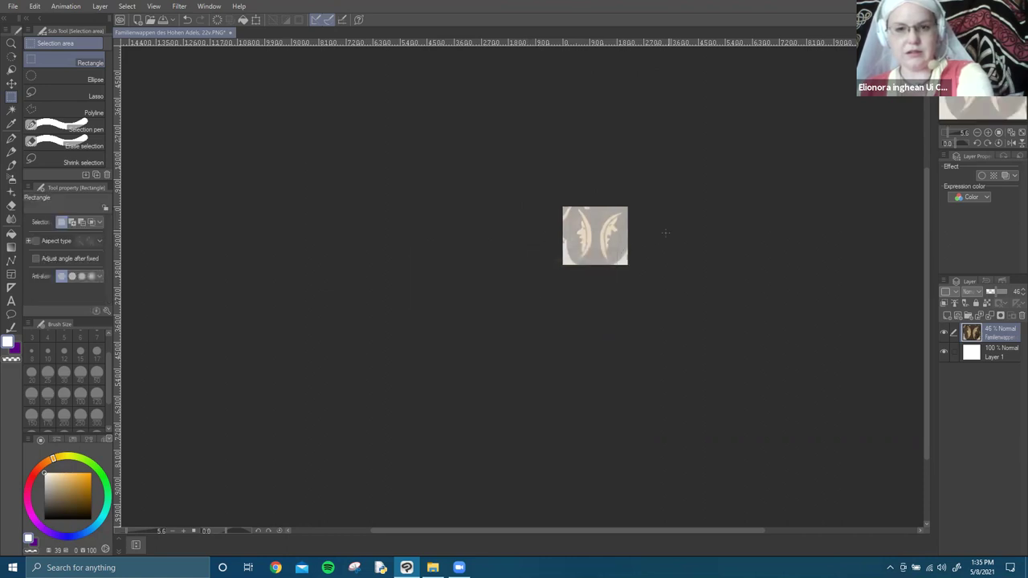
Select the area around the crescent facing right, rotate it counterclockwise until it stands upright, and clear the selection.
scroll(610, 241, "up", 5)
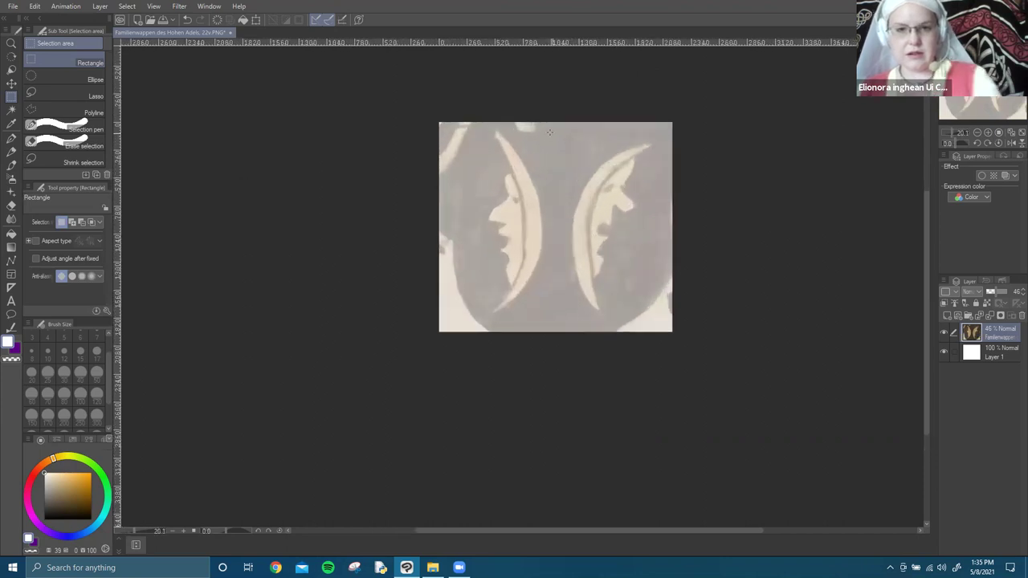
left_click_drag(566, 156, 699, 312)
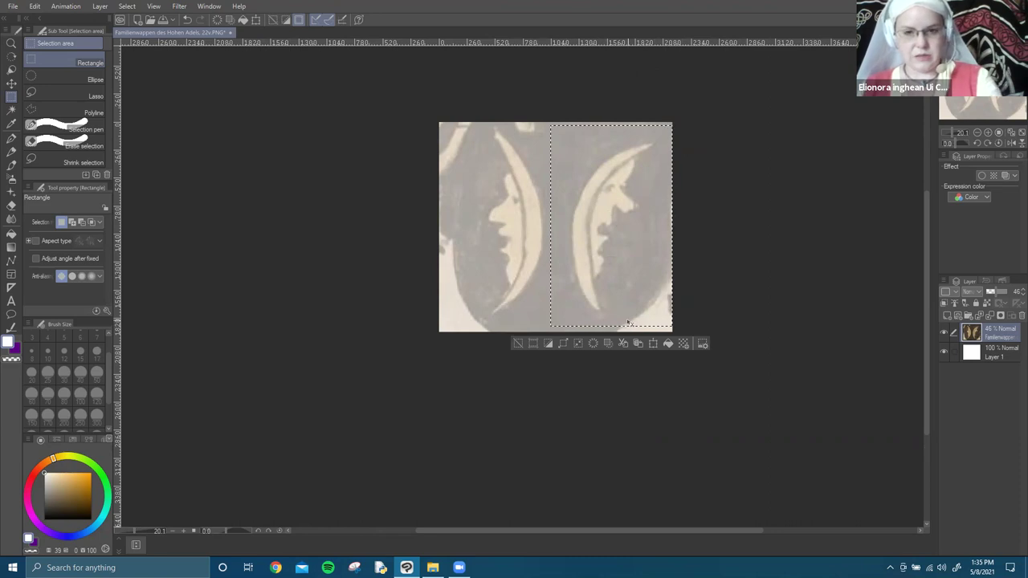
key("ctrl+t")
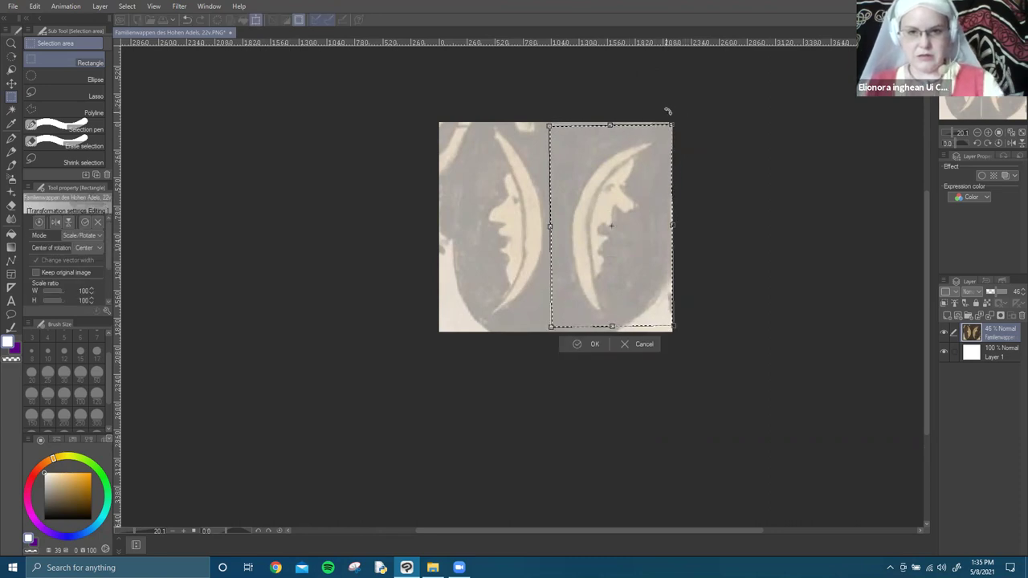
mouse_move(679, 118)
left_mouse_down()
mouse_move(653, 107)
mouse_move(664, 111)
left_mouse_up()
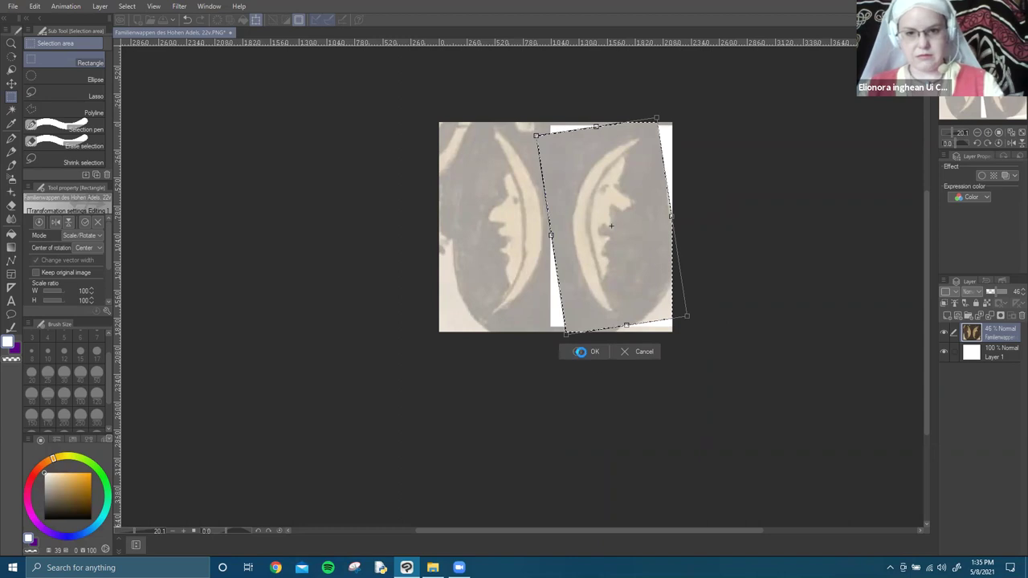
left_click(580, 351)
key("ctrl+d")
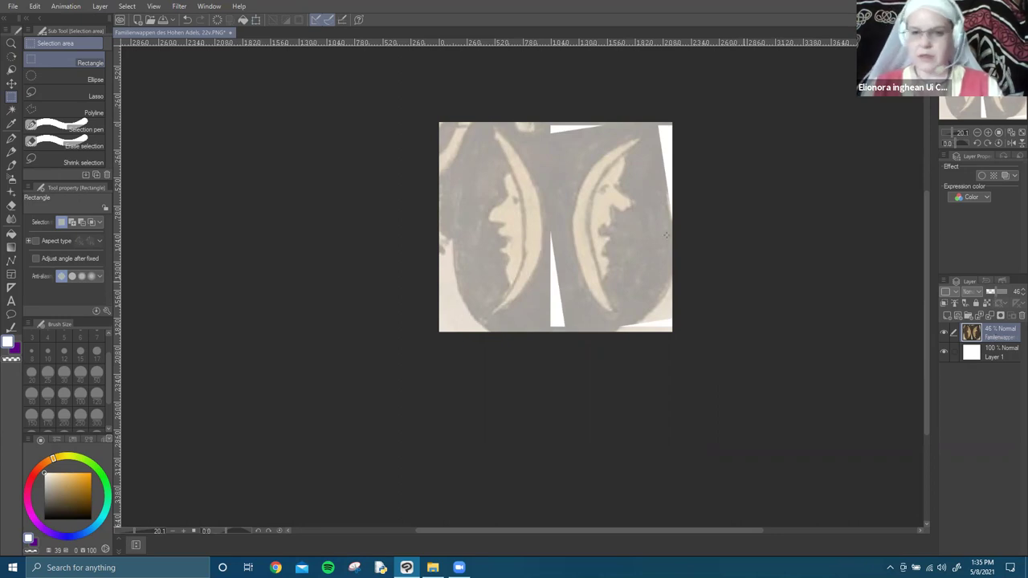
Set up the Mapping pen with black as the drawing color and a brush size of 120.
left_click(12, 138)
left_click(53, 513)
left_click(44, 519)
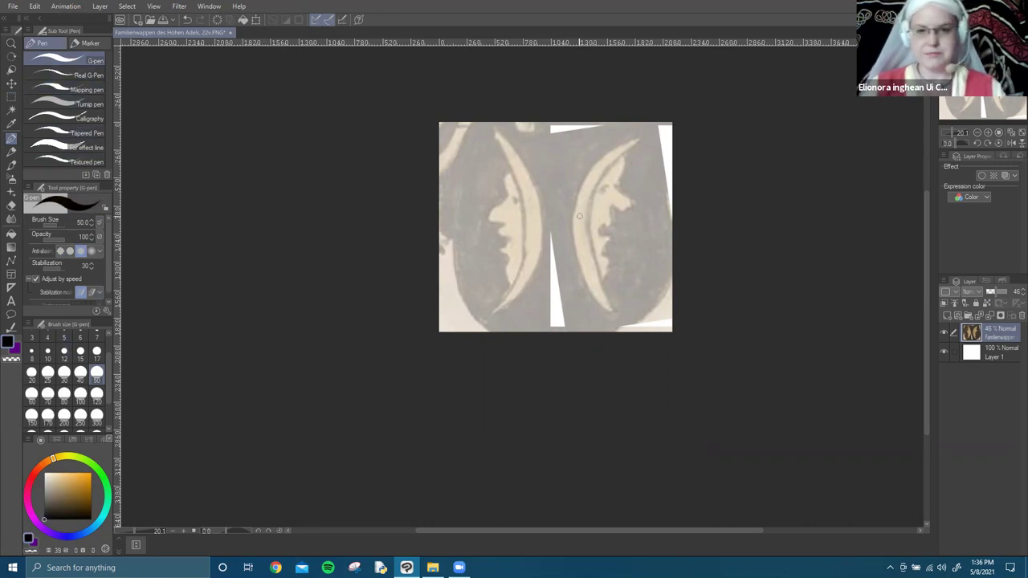
scroll(549, 191, "up", 5)
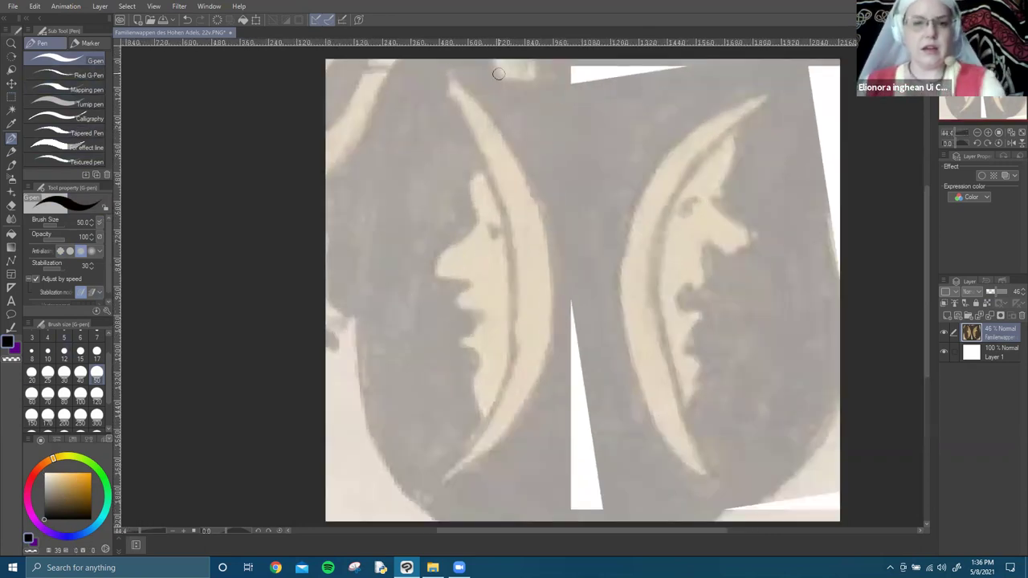
scroll(522, 193, "down", 1)
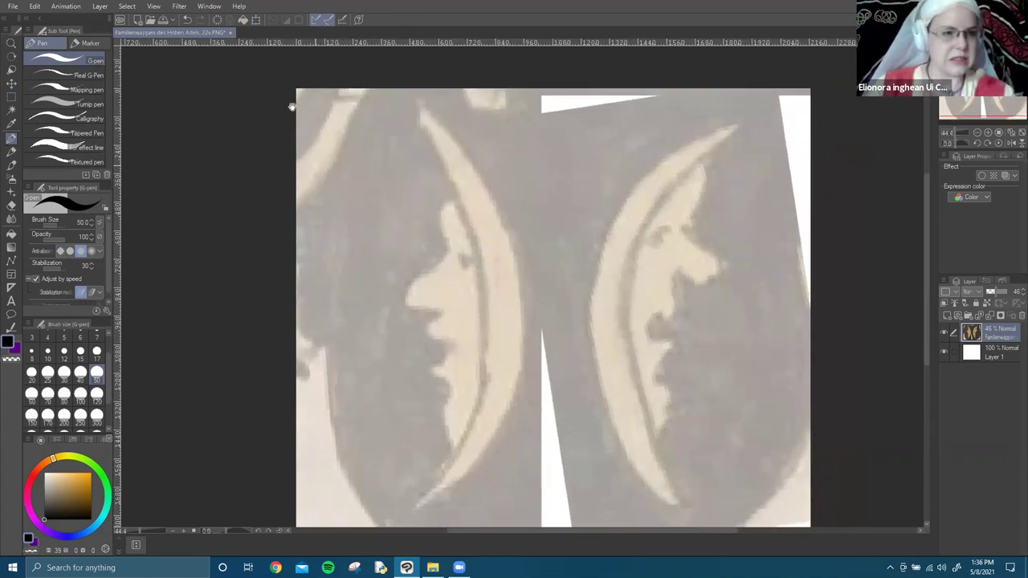
left_click(88, 90)
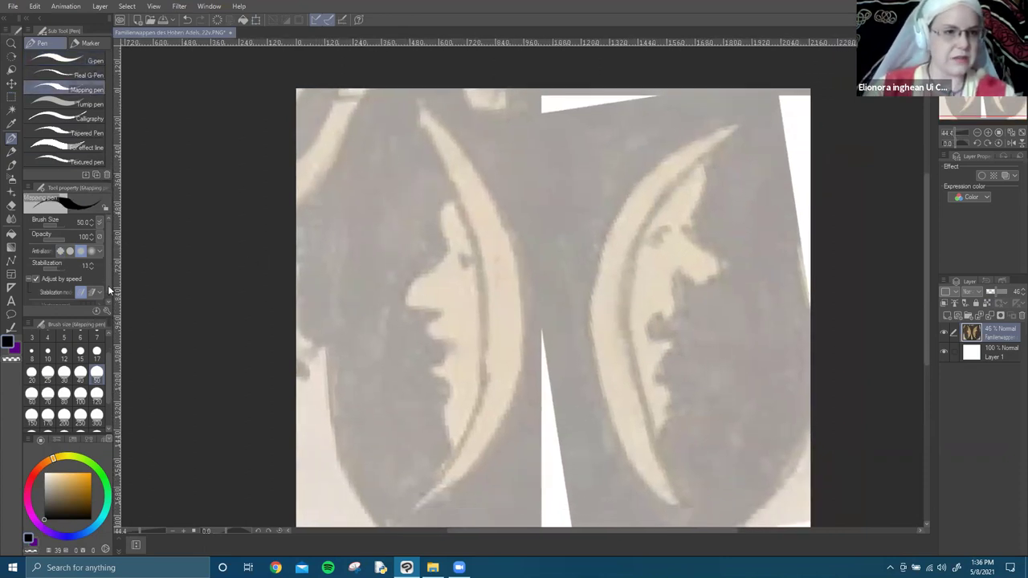
left_click(97, 393)
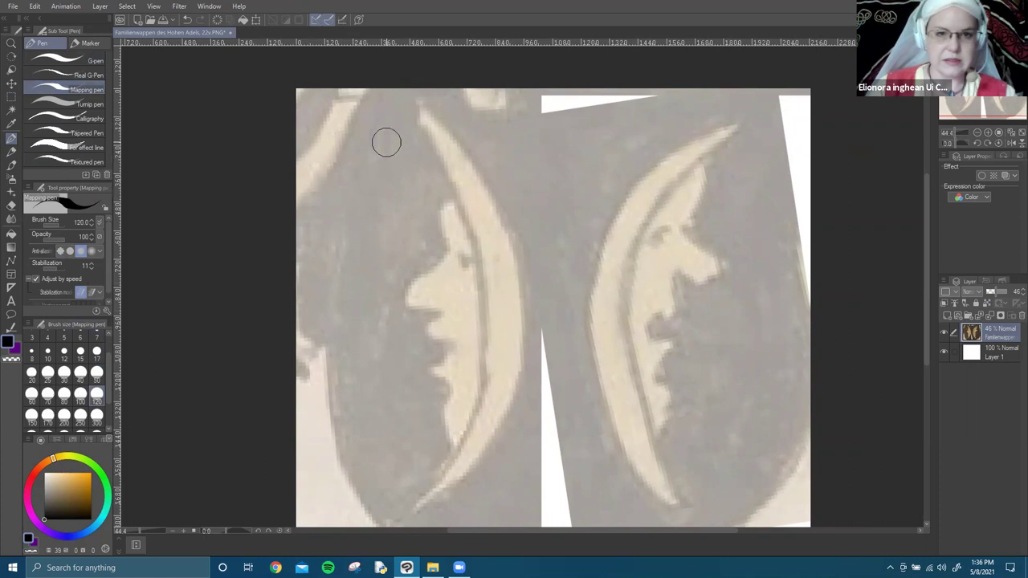
Set the Mapping pen's brush size to 50 and add a new layer above the faded crescent reference for tracing.
left_click(64, 373)
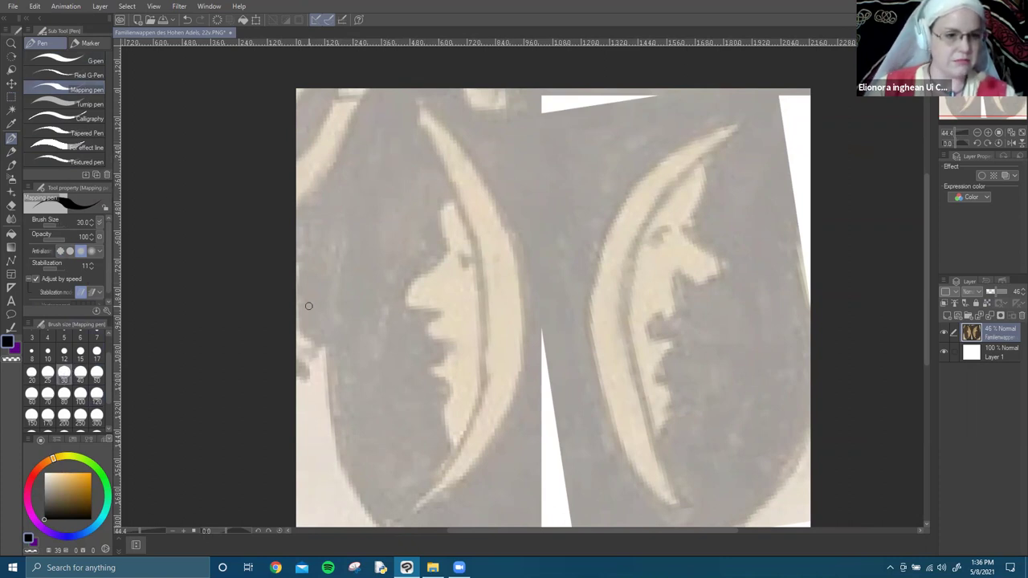
left_click(64, 394)
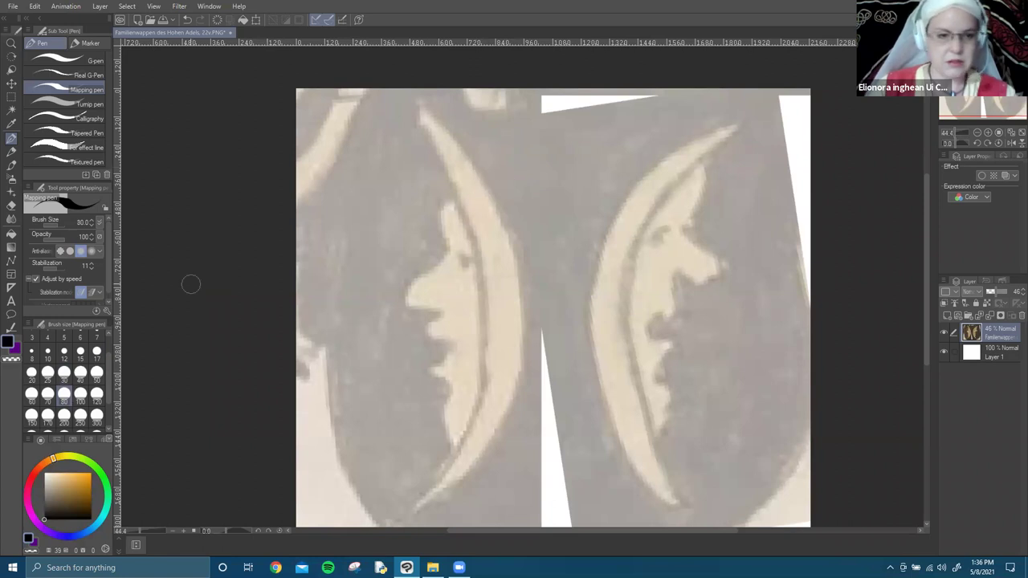
mouse_move(495, 293)
left_mouse_down()
mouse_move(457, 253)
mouse_move(479, 205)
left_mouse_up()
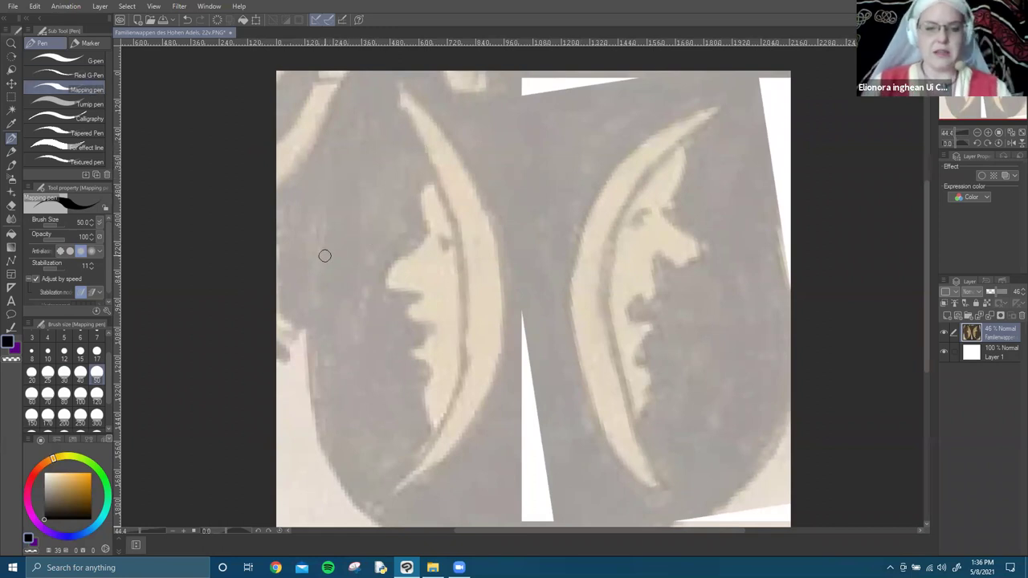
mouse_move(380, 215)
left_mouse_down()
mouse_move(498, 153)
mouse_move(643, 116)
mouse_move(790, 109)
left_mouse_up()
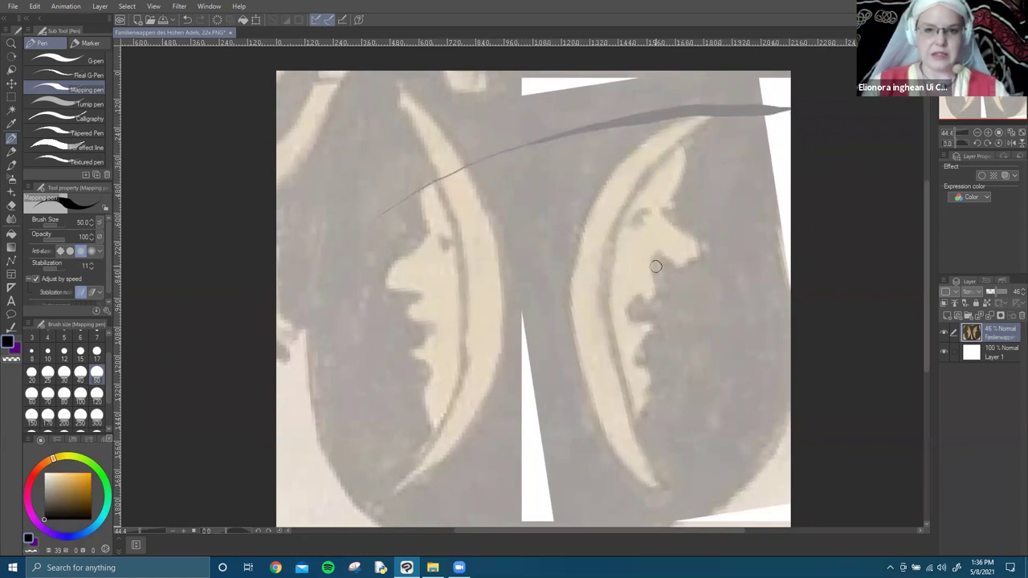
key("ctrl+z")
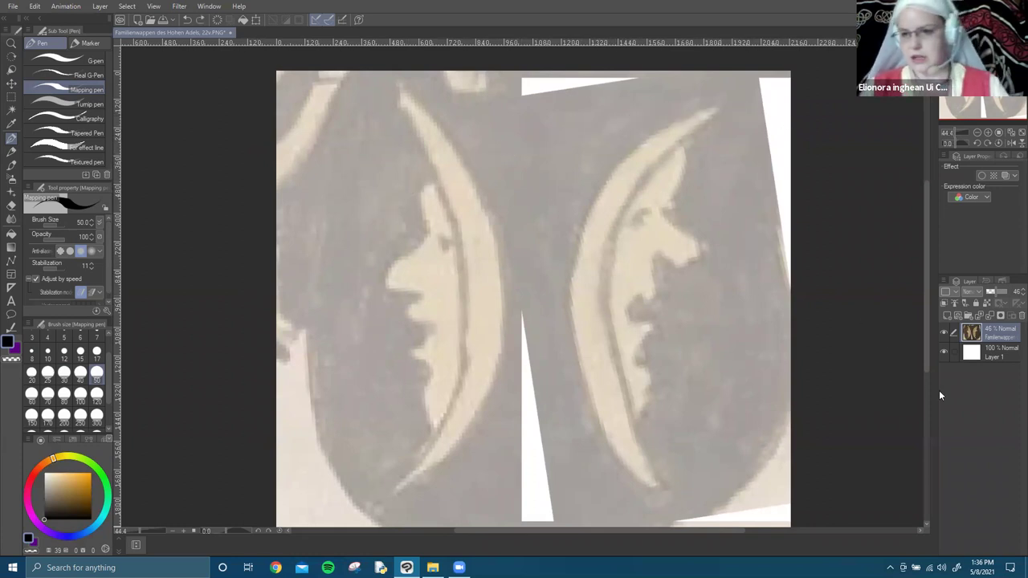
key("ctrl+shift+n")
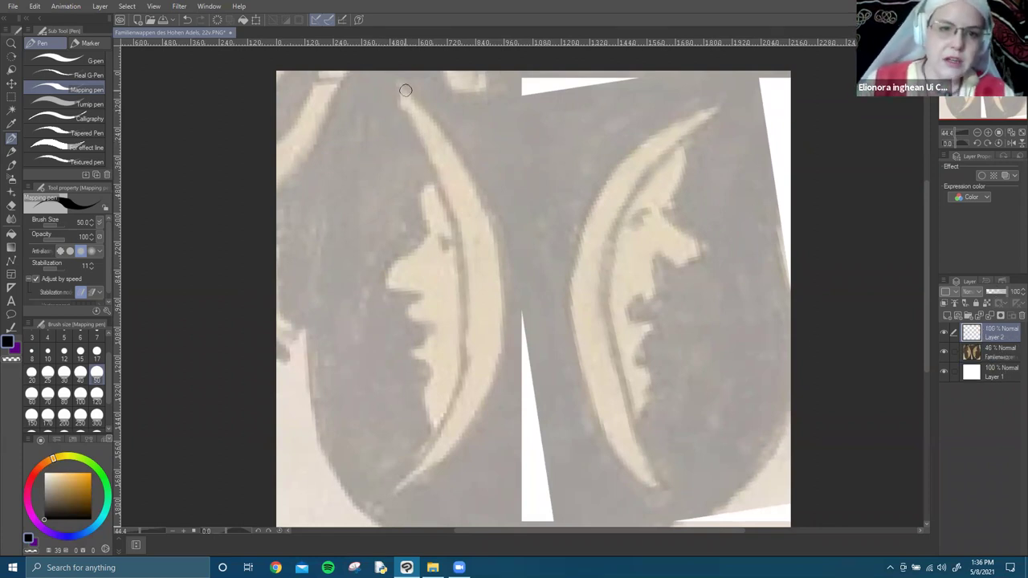
Trace the face profile of the left-facing crescent from the top of the forehead down to below the chin.
mouse_move(381, 88)
left_mouse_down()
mouse_move(435, 173)
mouse_move(462, 291)
mouse_move(451, 390)
mouse_move(383, 502)
left_mouse_up()
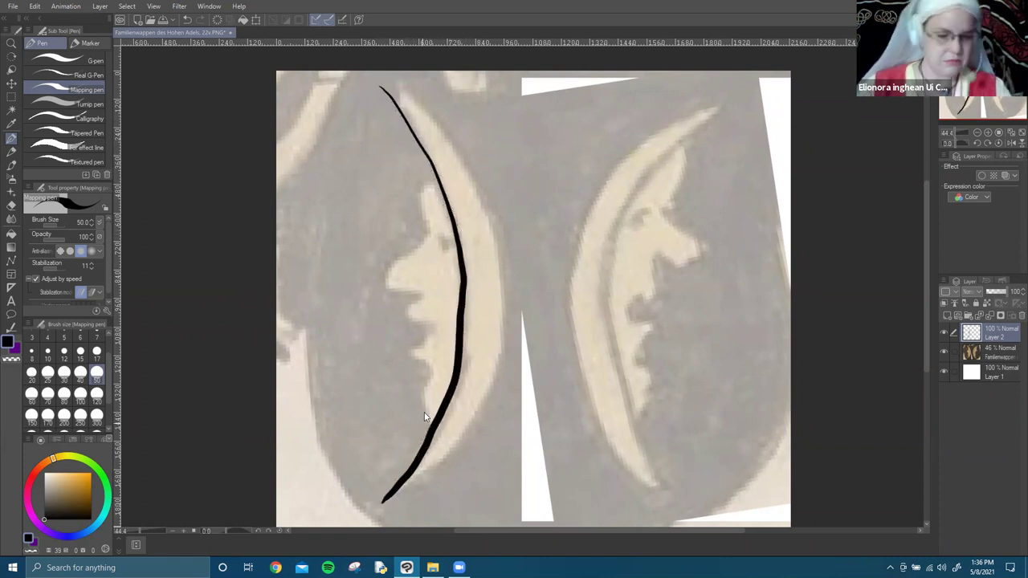
key("ctrl+z")
scroll(422, 301, "up", 2)
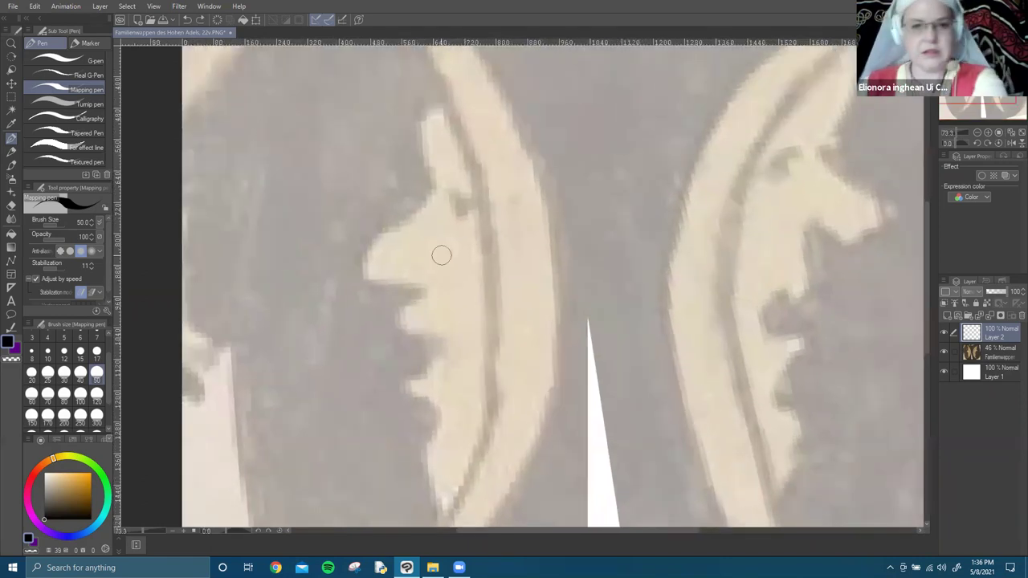
mouse_move(443, 94)
left_mouse_down()
mouse_move(417, 103)
mouse_move(412, 137)
mouse_move(427, 182)
mouse_move(372, 246)
mouse_move(363, 292)
mouse_move(412, 288)
mouse_move(395, 328)
mouse_move(426, 336)
mouse_move(432, 350)
mouse_move(406, 379)
mouse_move(428, 397)
mouse_move(441, 492)
left_mouse_up()
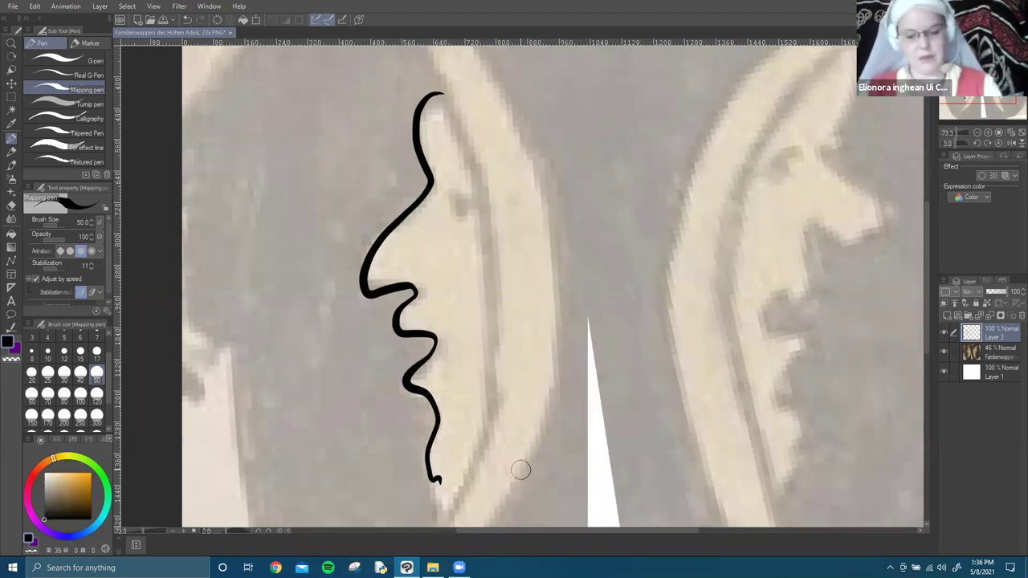
Remove the small hook at the lower end of the profile line using the Hard eraser at size 50.
scroll(462, 456, "up", 2)
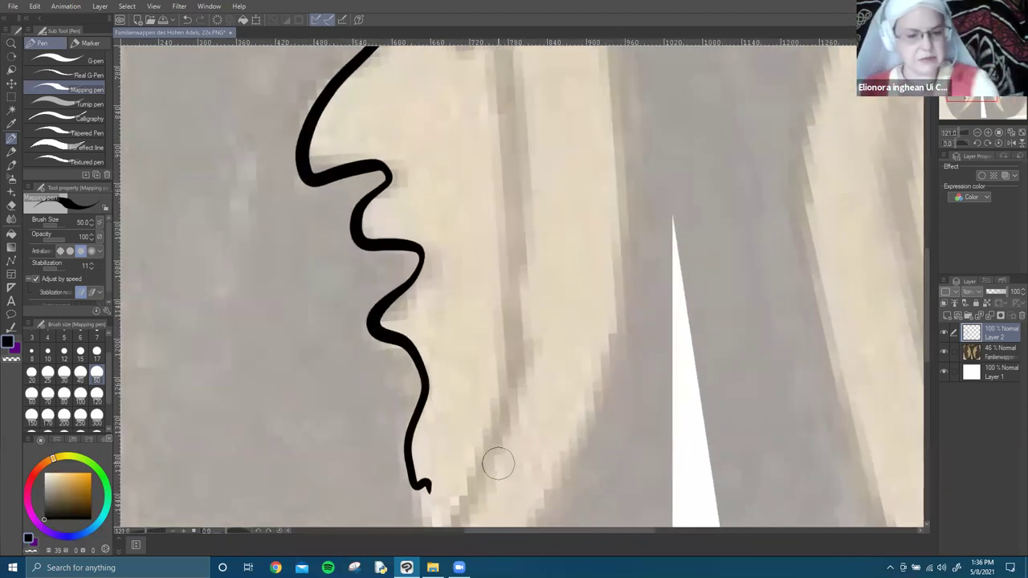
key("e")
left_click(96, 374)
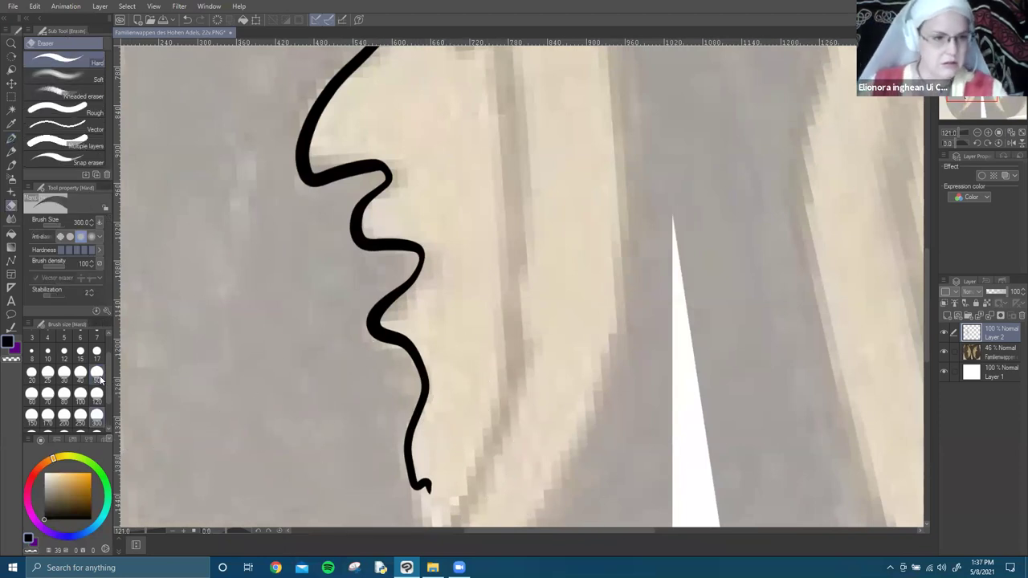
left_click_drag(429, 474, 427, 485)
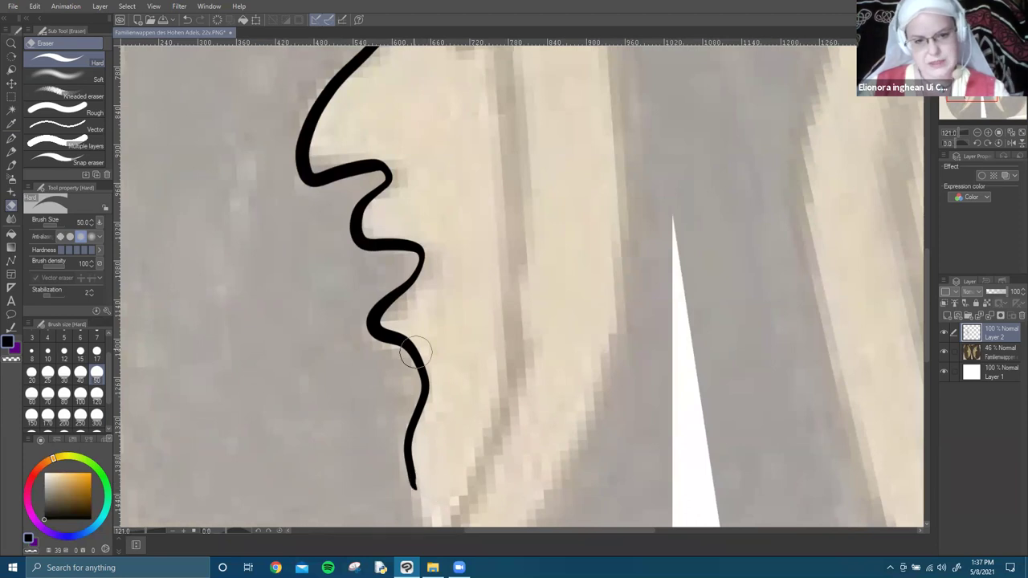
Extend the profile line below the chin with the Mapping pen until it reaches the crescent's lower inner edge.
scroll(477, 464, "down", 3)
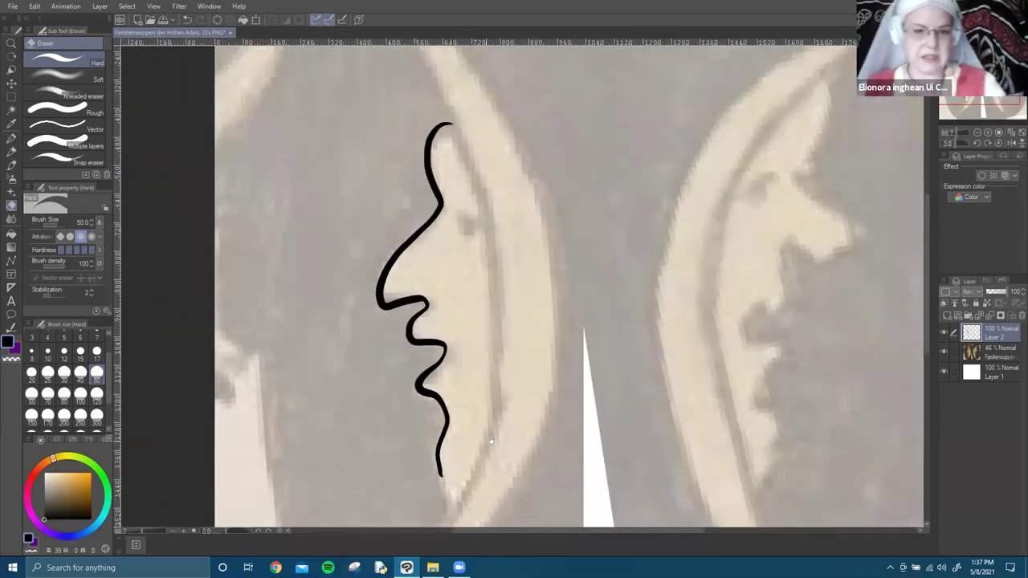
scroll(449, 361, "down", 3)
key("p")
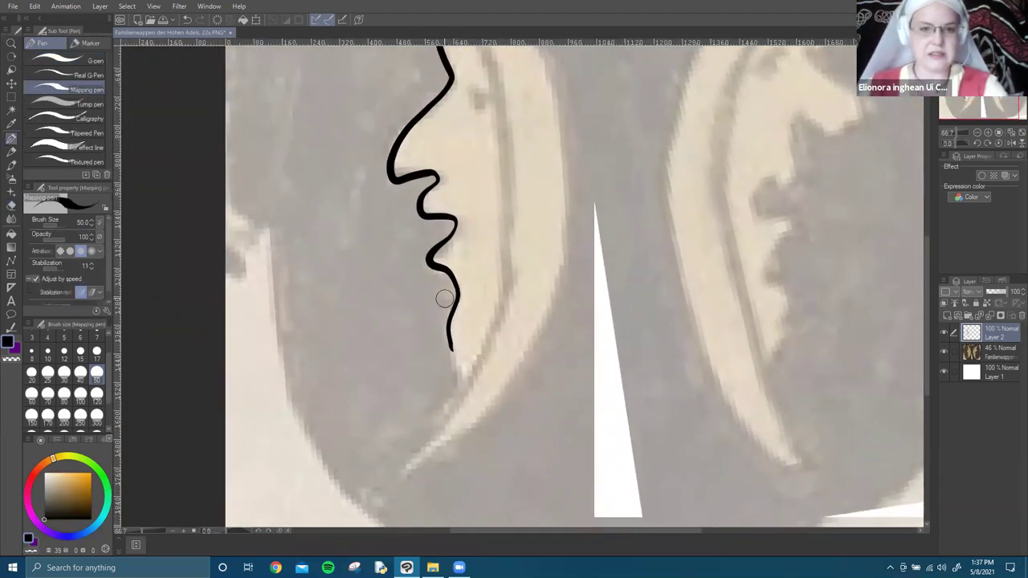
scroll(425, 241, "up", 1)
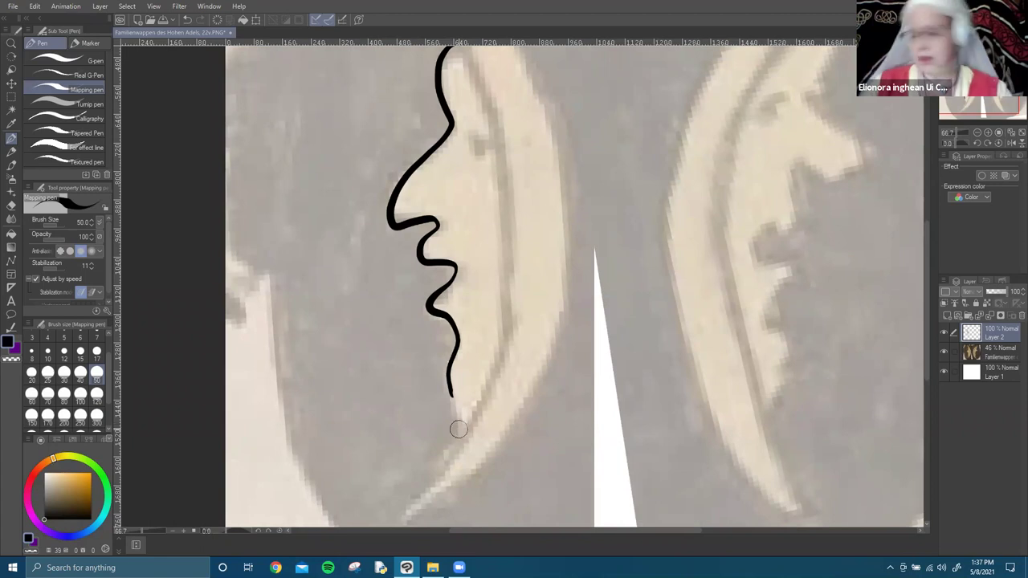
scroll(457, 424, "up", 2)
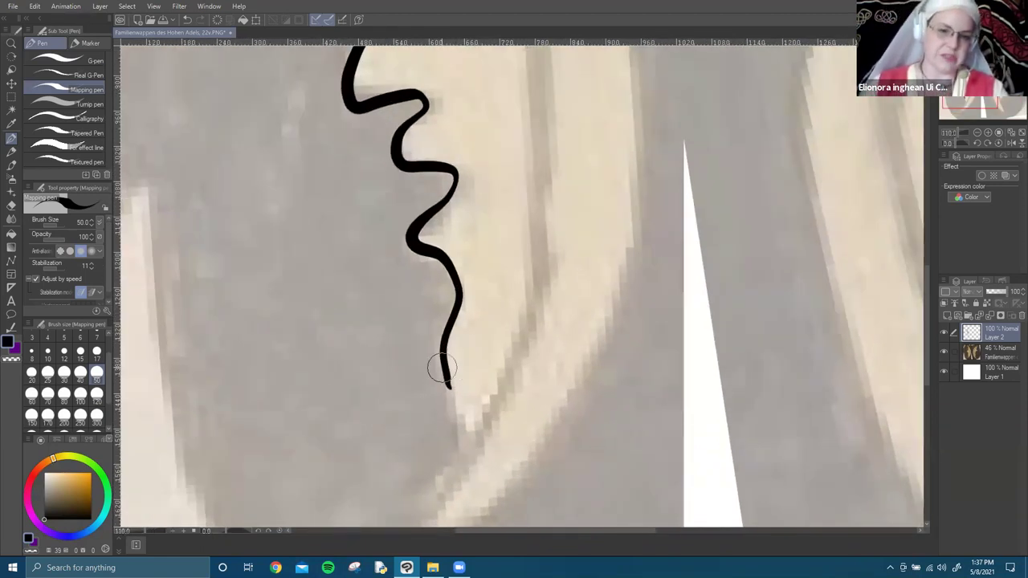
left_click_drag(450, 391, 460, 464)
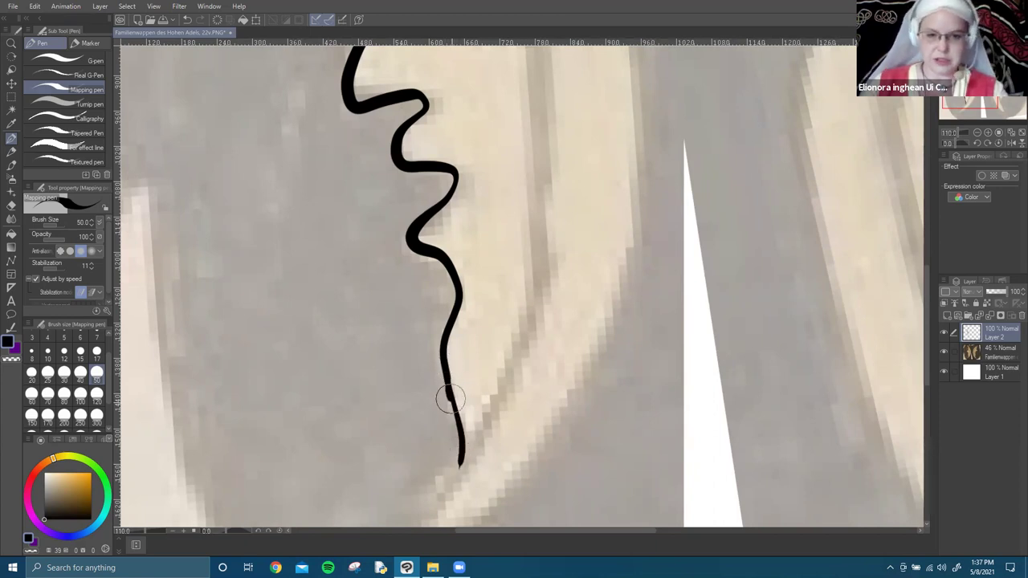
mouse_move(511, 298)
left_mouse_down()
mouse_move(510, 424)
mouse_move(540, 193)
mouse_move(518, 161)
left_mouse_up()
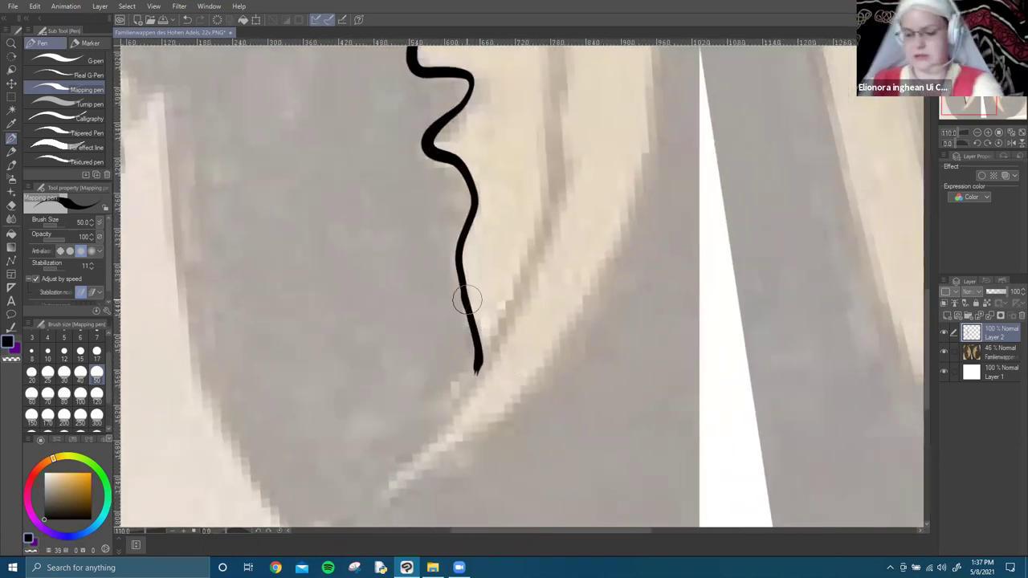
Smooth the outer side of the extended line below the chin with the Hard eraser.
scroll(480, 318, "up", 4)
key("e")
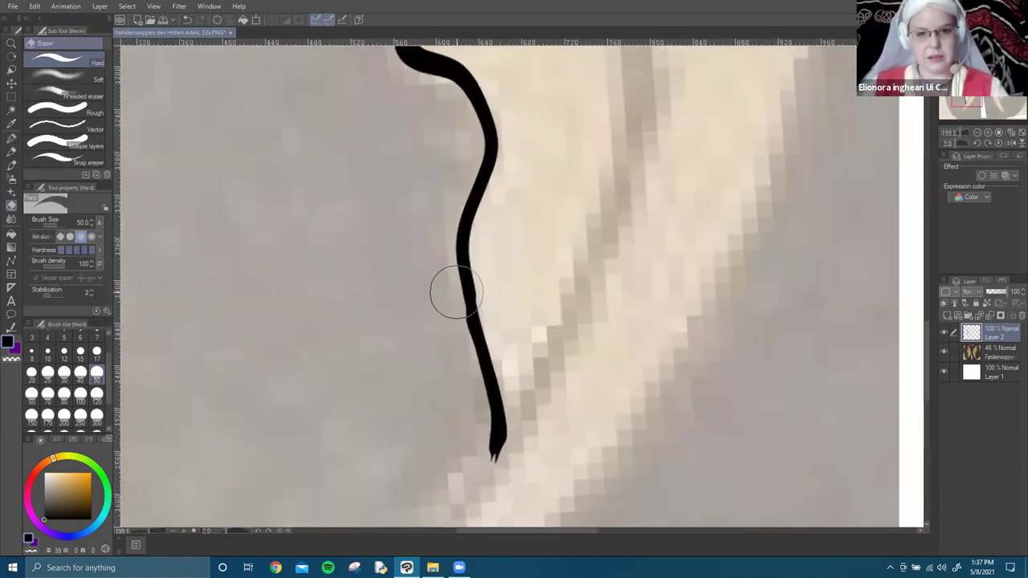
left_click_drag(460, 314, 477, 468)
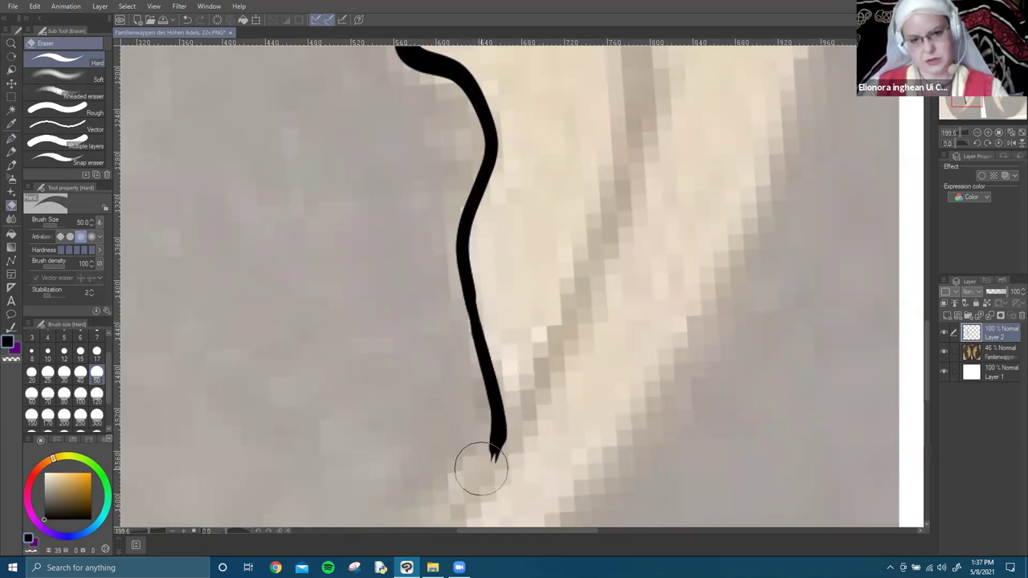
Try to trace the inner curve of the left-facing crescent from its upper tip with the Mapping pen.
scroll(489, 472, "down", 5)
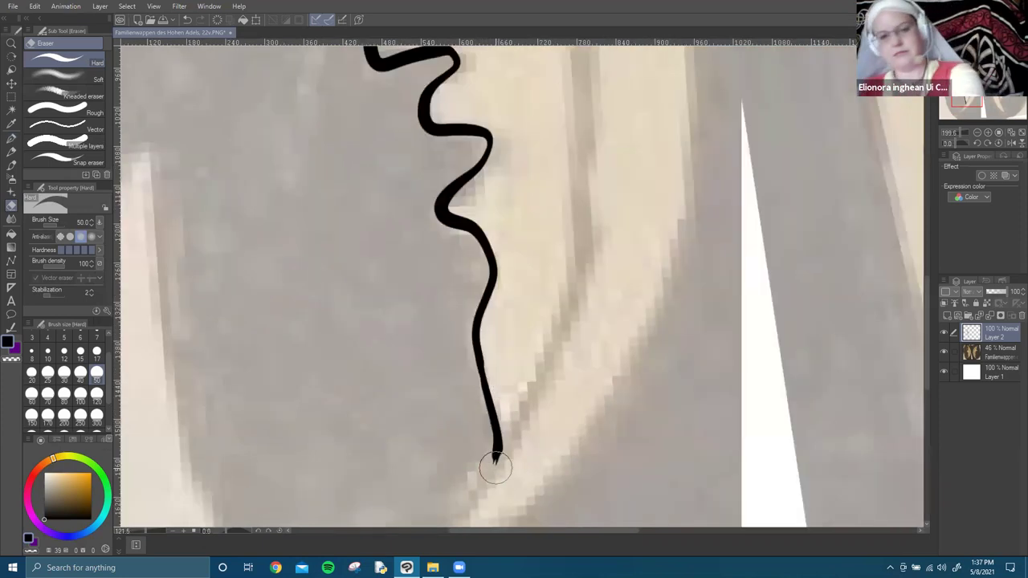
scroll(589, 188, "up", 5)
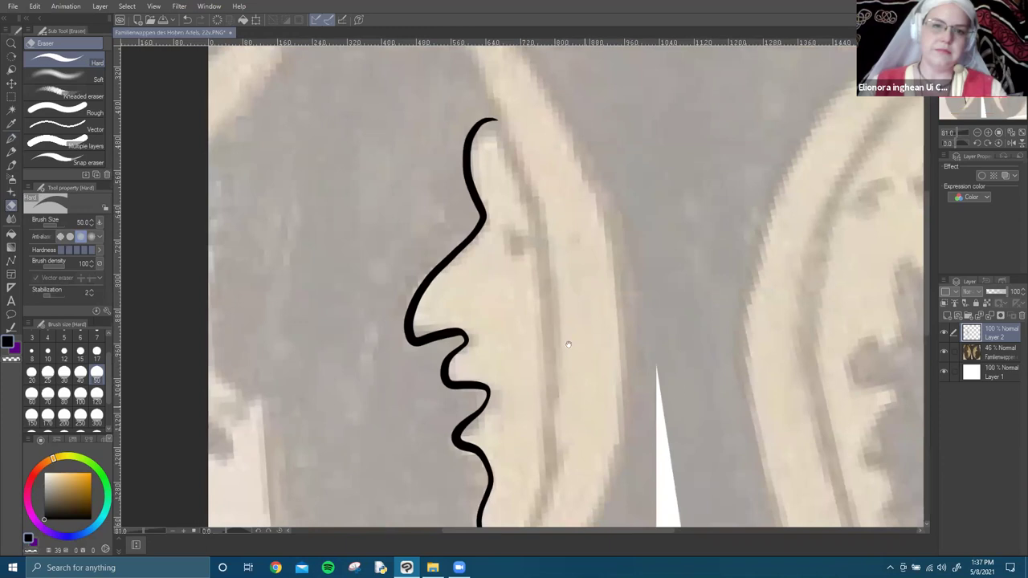
scroll(523, 394, "up", 2)
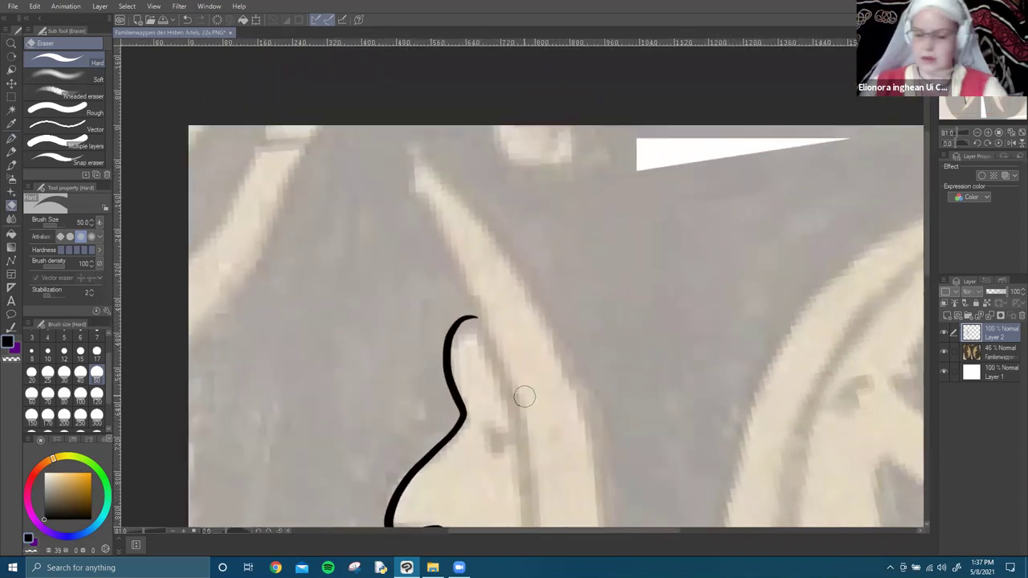
scroll(498, 326, "up", 2)
scroll(487, 266, "down", 3)
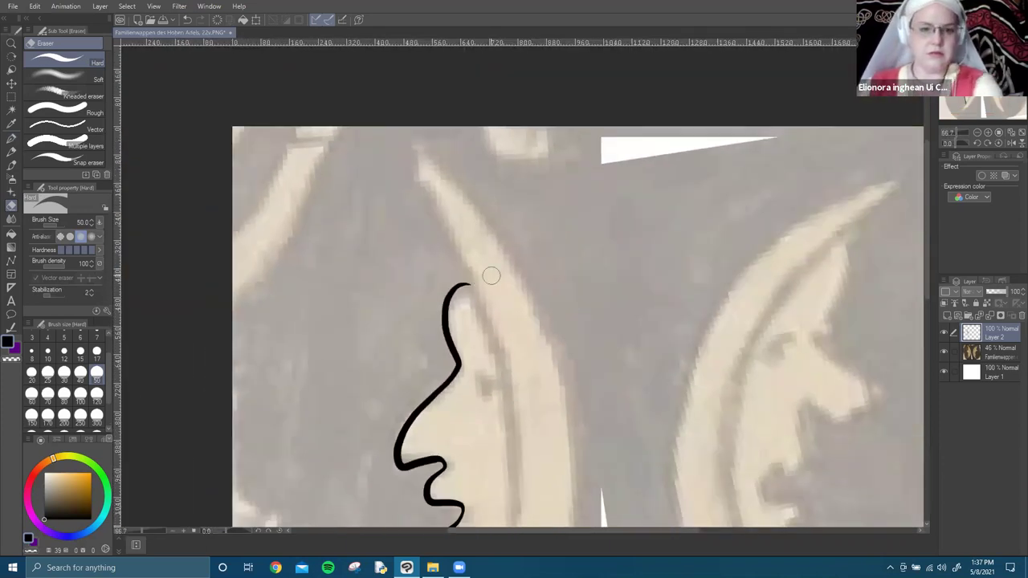
key("p")
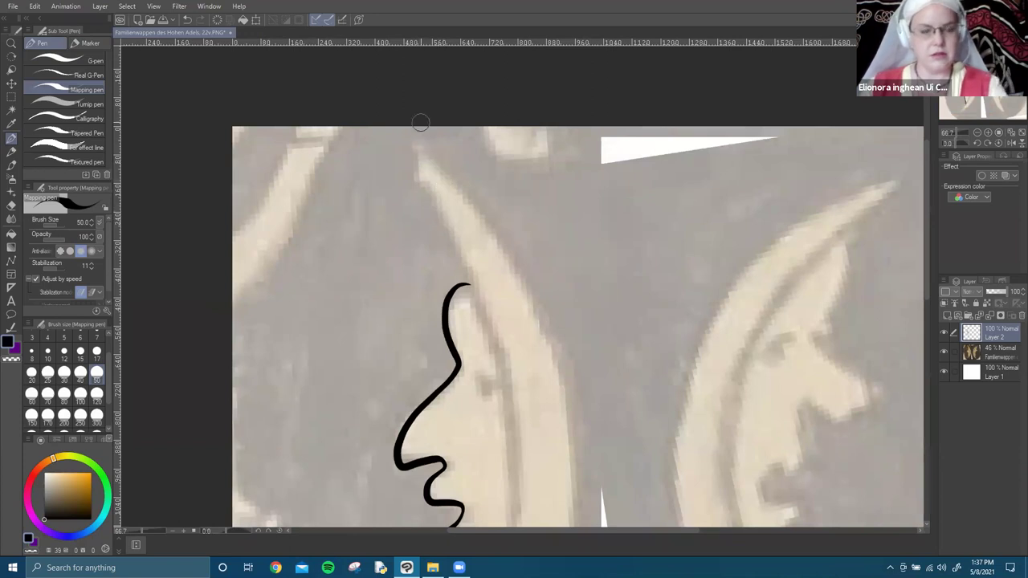
mouse_move(400, 153)
left_mouse_down()
mouse_move(411, 142)
mouse_move(467, 273)
left_mouse_up()
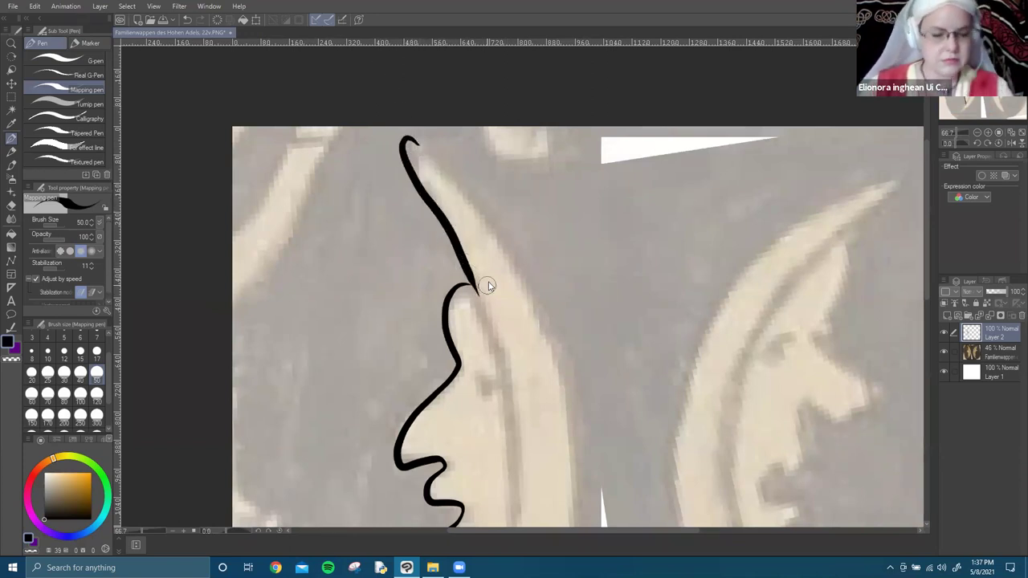
key("ctrl+z")
scroll(451, 356, "down", 5)
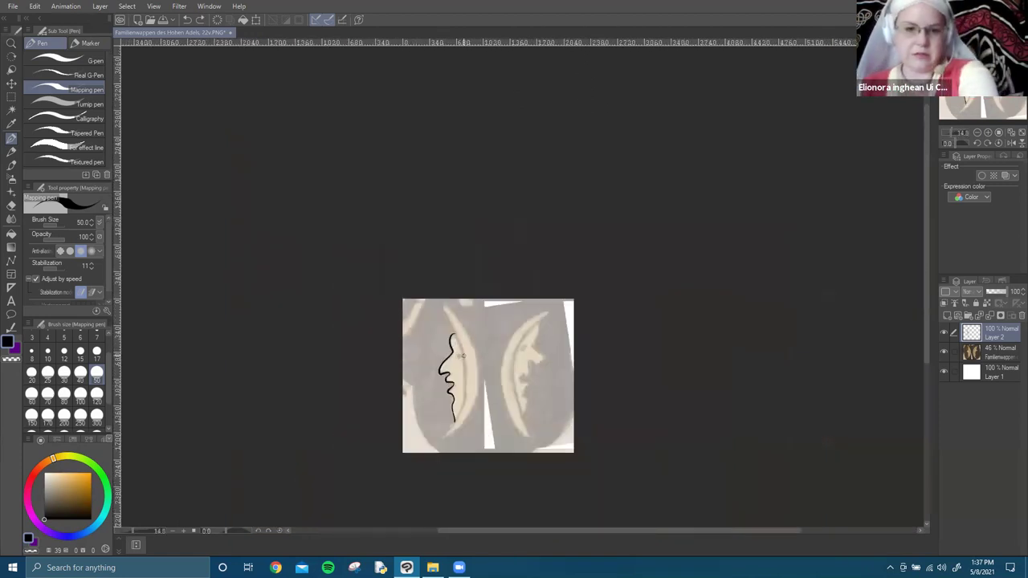
left_click_drag(478, 368, 454, 179)
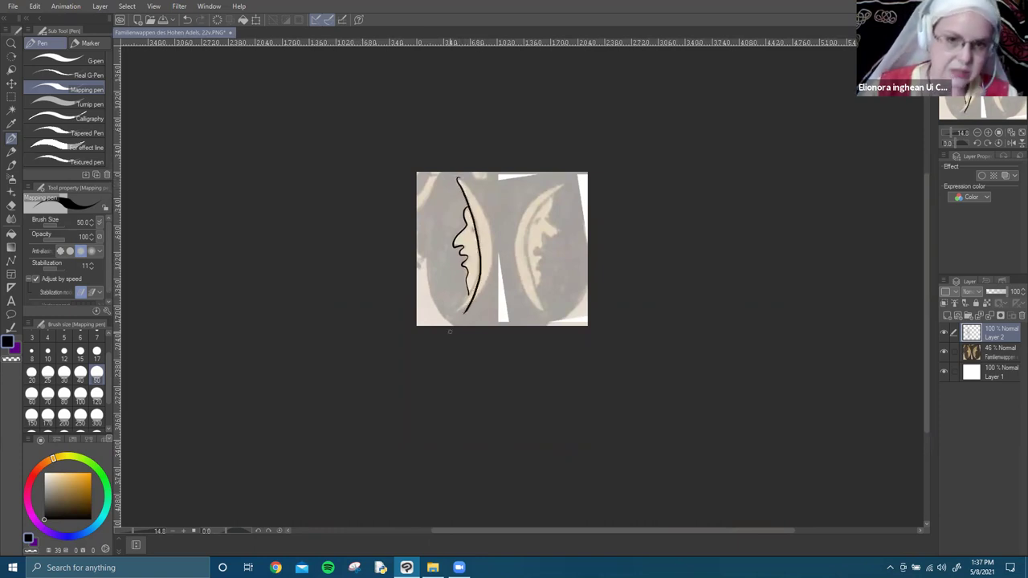
key("ctrl+z")
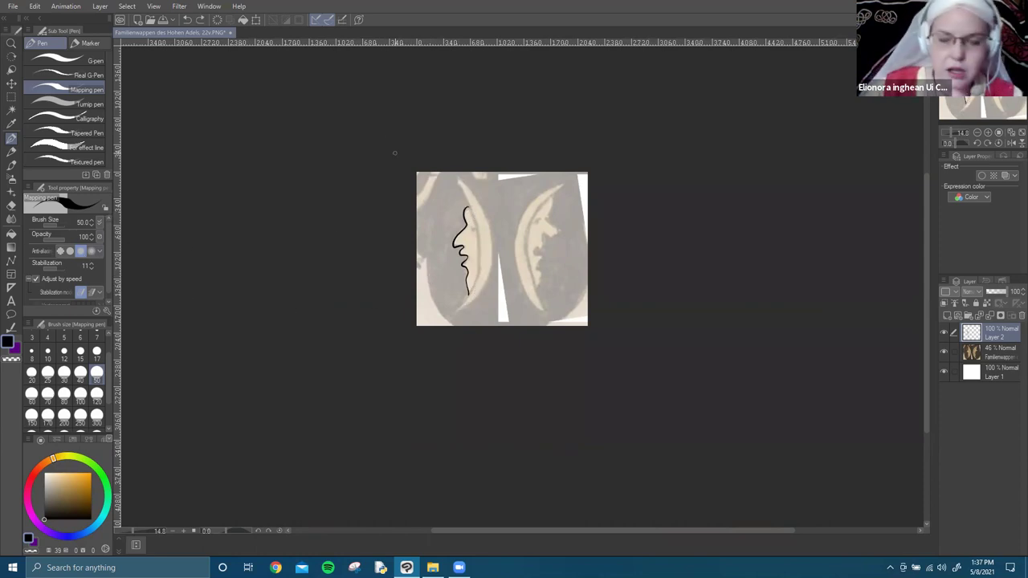
Set the pen's stabilization to 100 and try the left-facing crescent's inner curve again in one stroke.
left_click(55, 269)
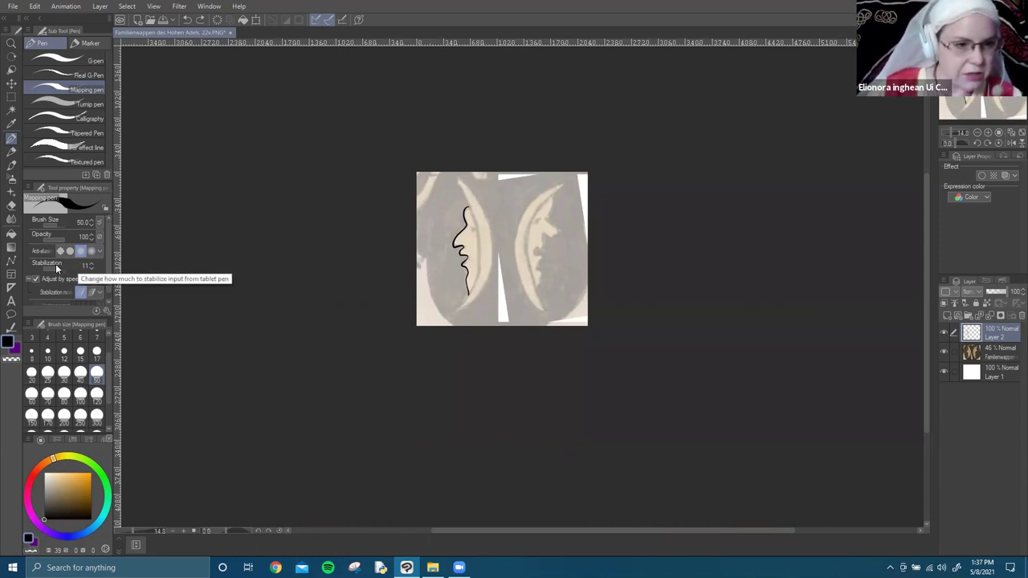
left_click_drag(54, 269, 112, 267)
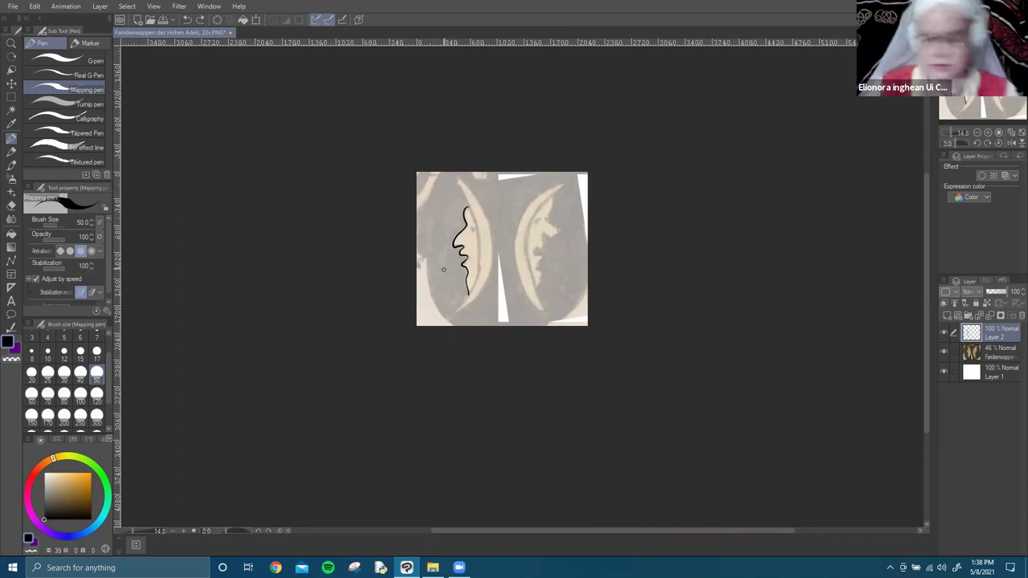
scroll(442, 269, "up", 4)
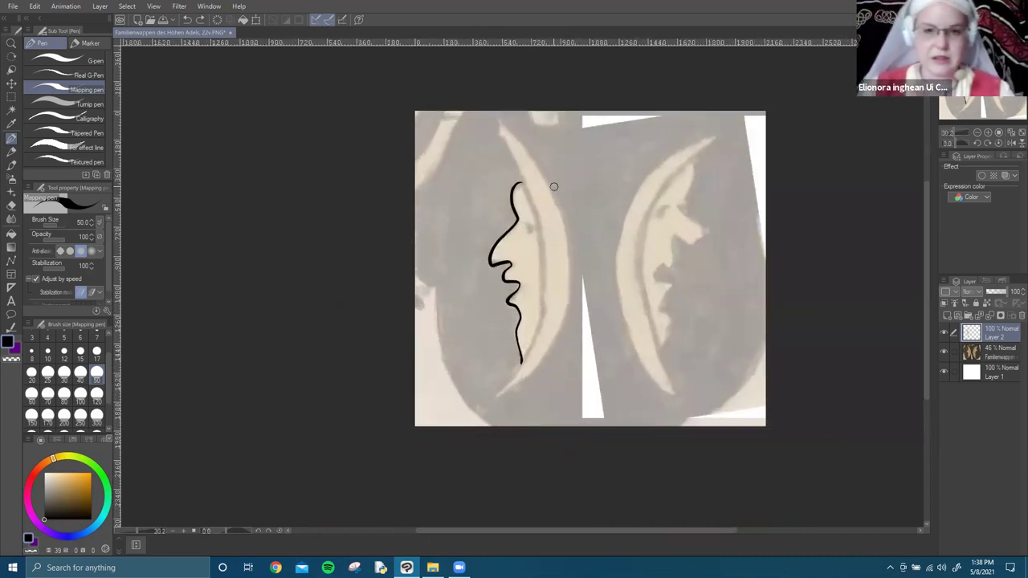
scroll(514, 160, "right", 3)
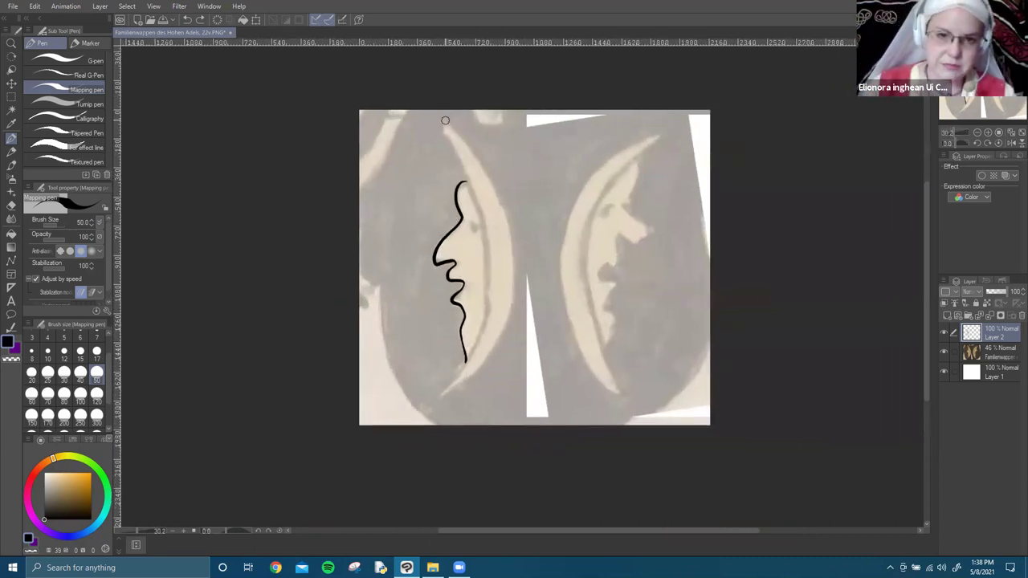
mouse_move(449, 144)
left_mouse_down()
mouse_move(490, 255)
mouse_move(498, 325)
mouse_move(477, 425)
left_mouse_up()
key("ctrl+z")
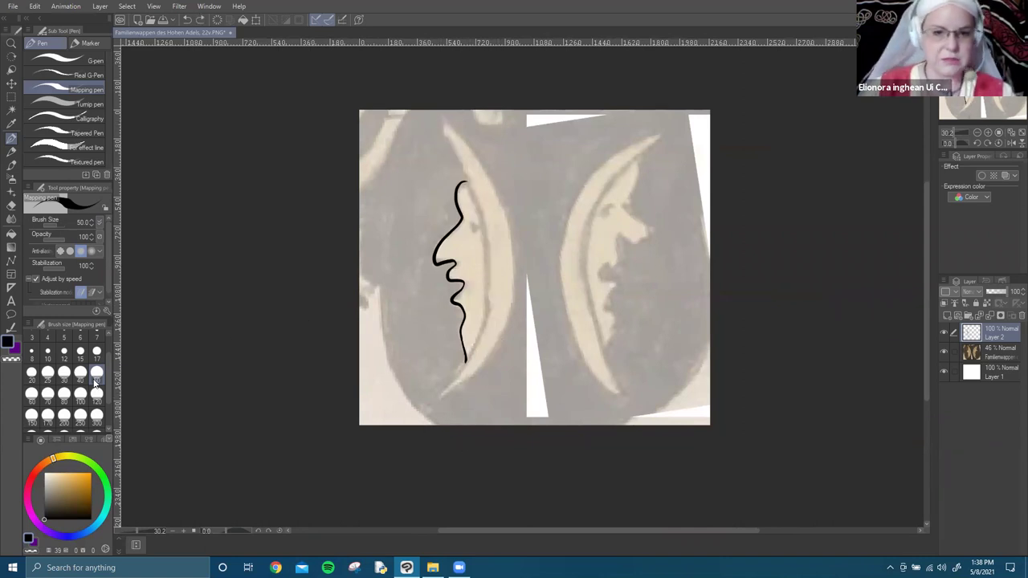
Set the Mapping pen's stabilization to 24.
left_click(62, 268)
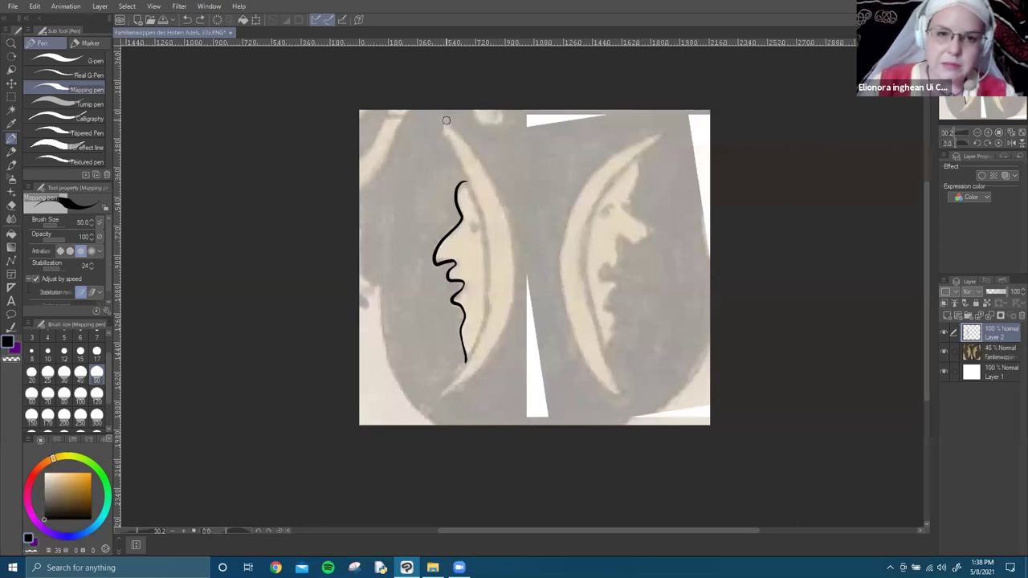
Trace the inner and outer curves of the left-facing crescent with the Mapping pen, joining them at both tips.
mouse_move(447, 139)
left_mouse_down()
mouse_move(485, 245)
mouse_move(477, 336)
mouse_move(456, 375)
mouse_move(499, 328)
mouse_move(513, 293)
mouse_move(507, 226)
left_mouse_up()
left_click_drag(469, 155, 455, 134)
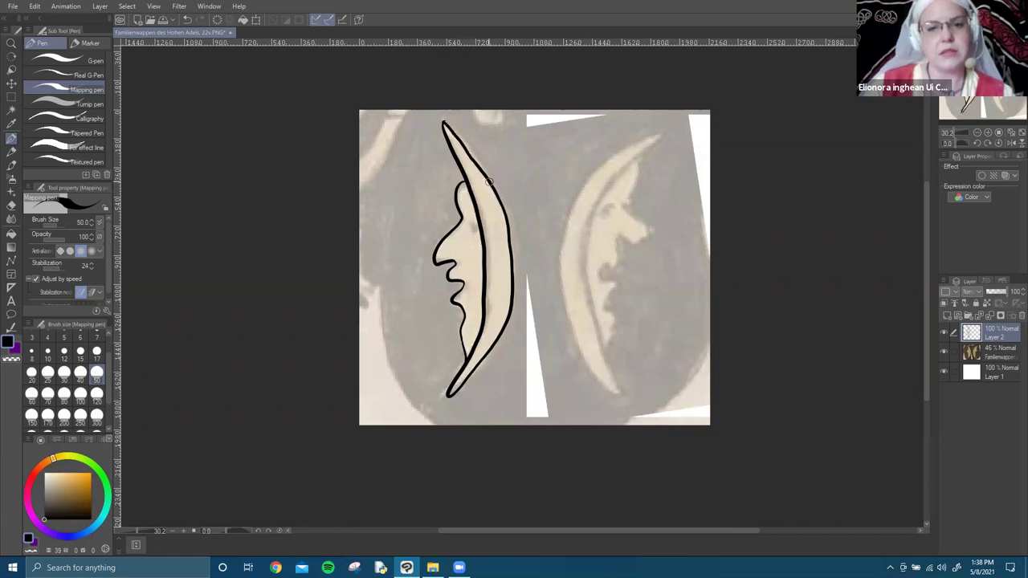
Add a new layer and redraw the upper part of the left-facing crescent's outer curve from its tip.
scroll(485, 210, "up", 2)
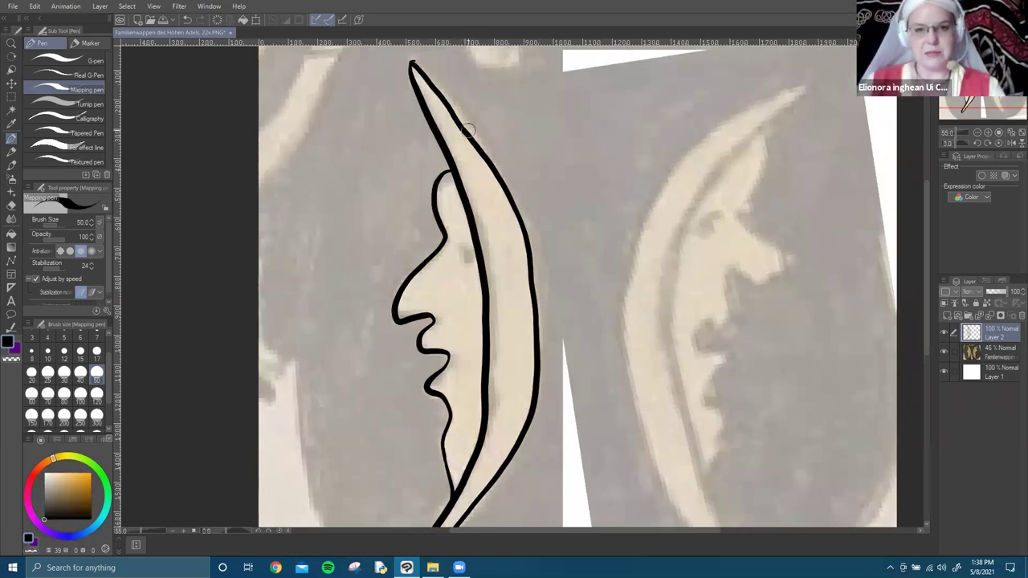
key("ctrl+shift+n")
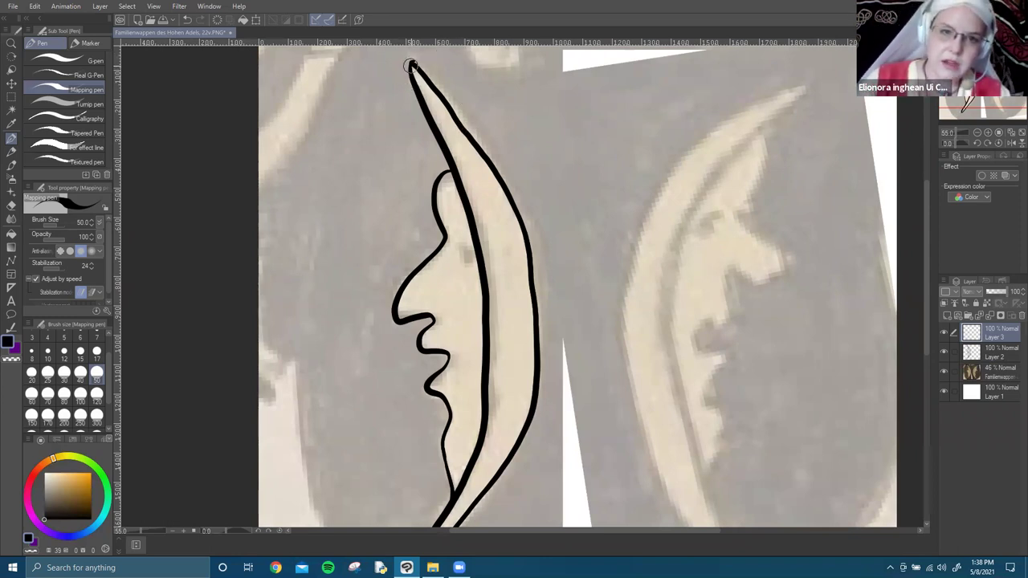
left_click_drag(411, 61, 480, 151)
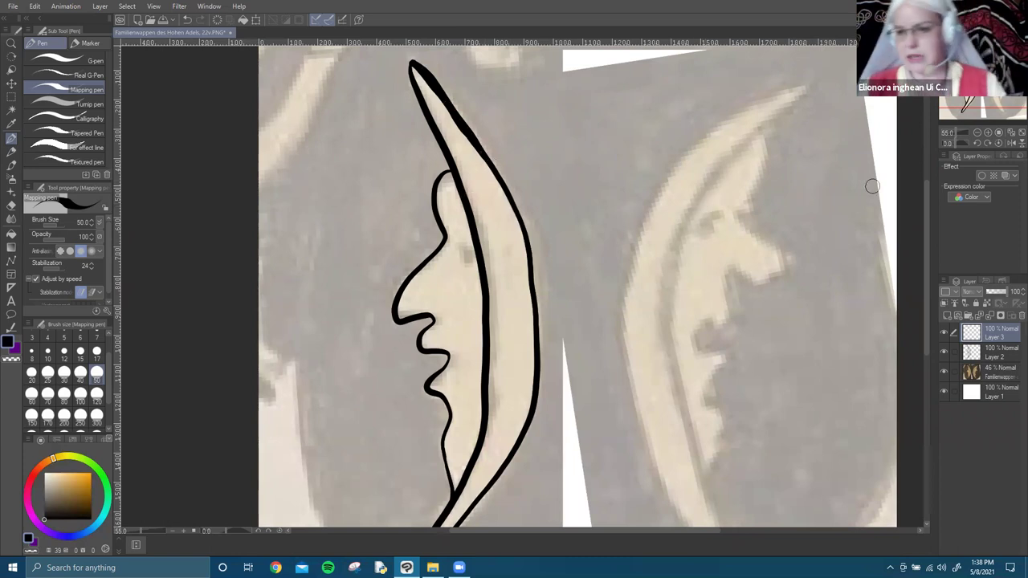
Erase the old outer line near the upper tip on Layer 2 with the Hard eraser and merge the two line layers.
left_click(1007, 357)
key("e")
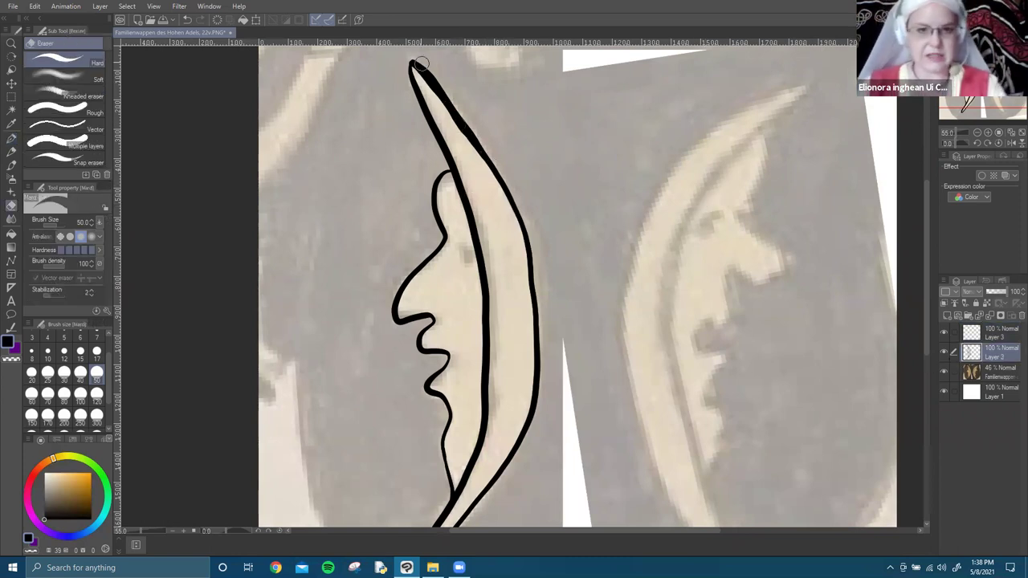
left_click_drag(418, 64, 475, 146)
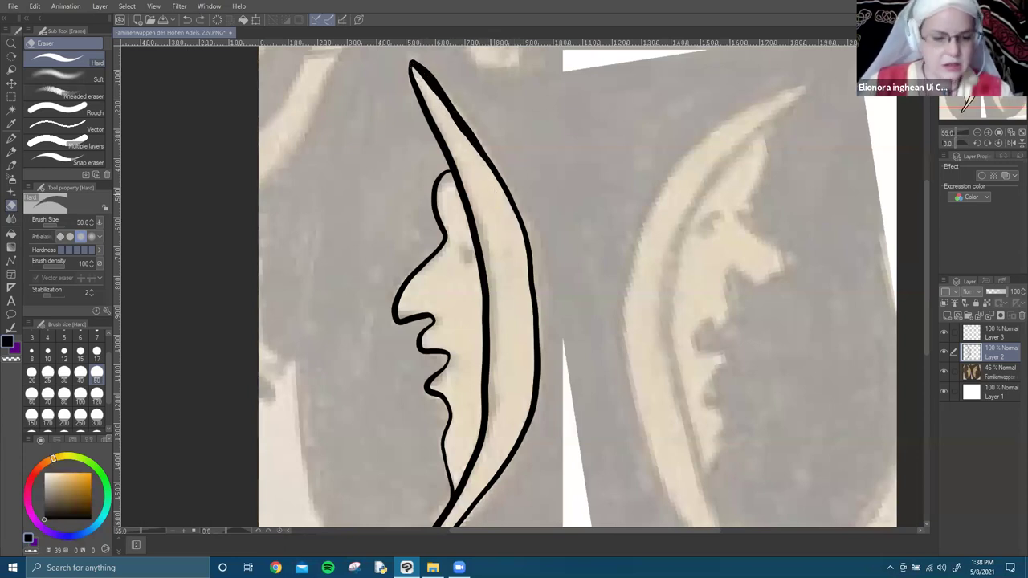
mouse_move(414, 67)
left_mouse_down()
mouse_move(484, 171)
mouse_move(453, 120)
mouse_move(471, 137)
mouse_move(473, 110)
mouse_move(444, 100)
mouse_move(416, 66)
mouse_move(454, 126)
left_mouse_up()
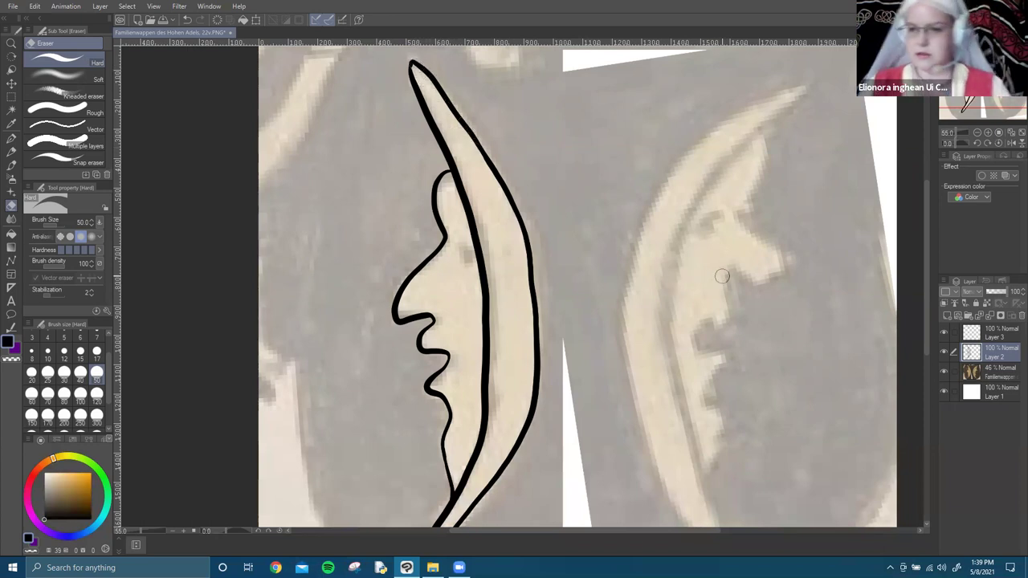
left_click_drag(992, 353, 993, 329)
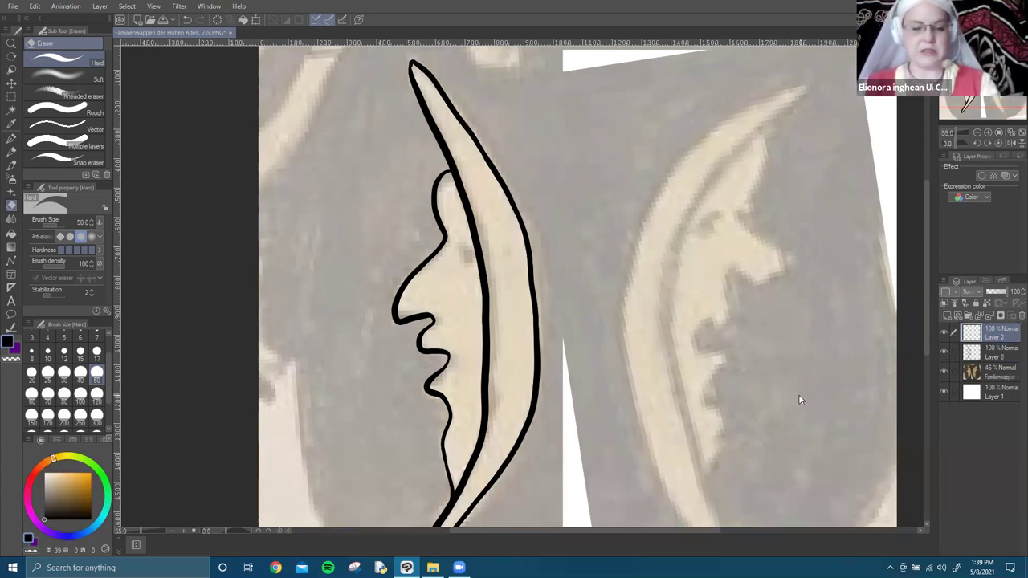
key("ctrl+e")
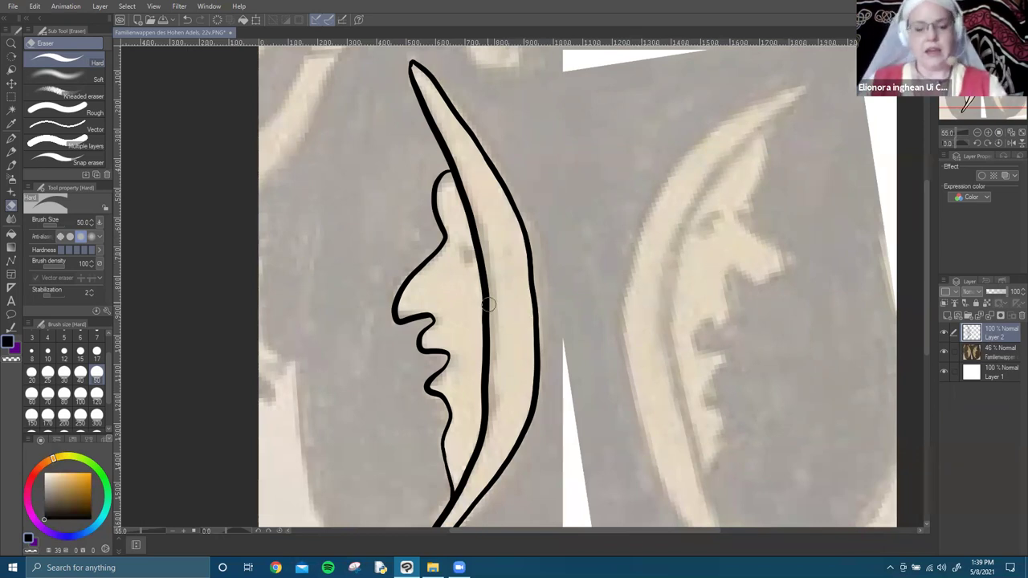
Draw the eye and its short brow line on the left-facing crescent's face with the Mapping pen.
key("p")
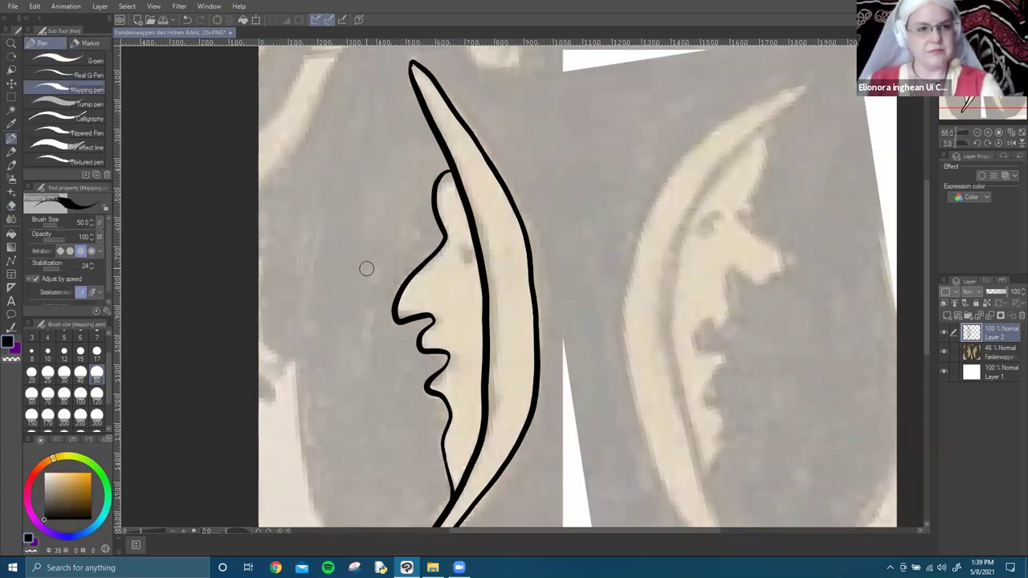
mouse_move(452, 245)
left_mouse_down()
mouse_move(498, 228)
mouse_move(509, 243)
mouse_move(499, 247)
mouse_move(496, 235)
left_mouse_up()
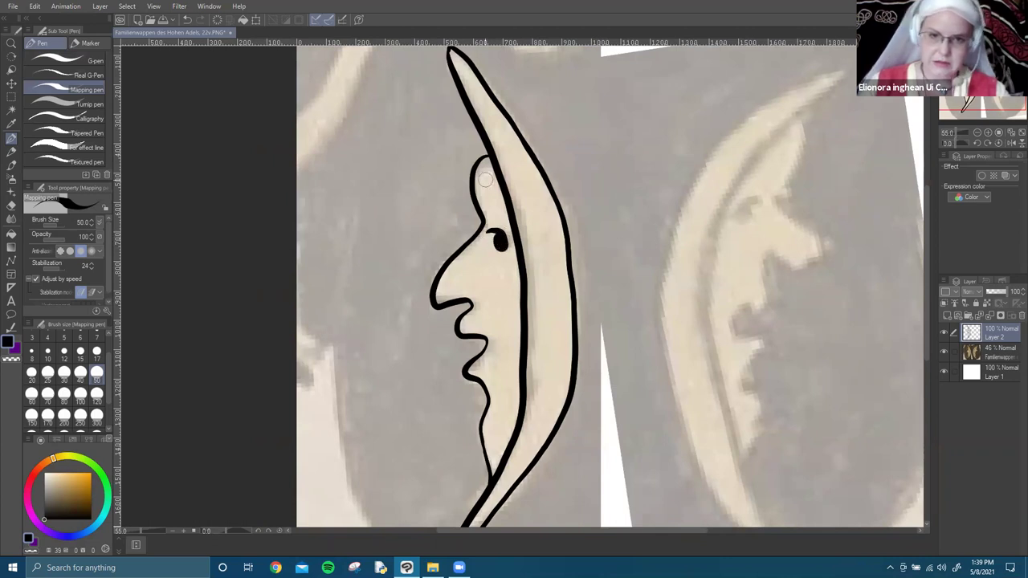
left_click_drag(519, 302, 490, 299)
Try to start the right-facing crescent's outline with short strokes, undoing each one.
scroll(490, 299, "right", 5)
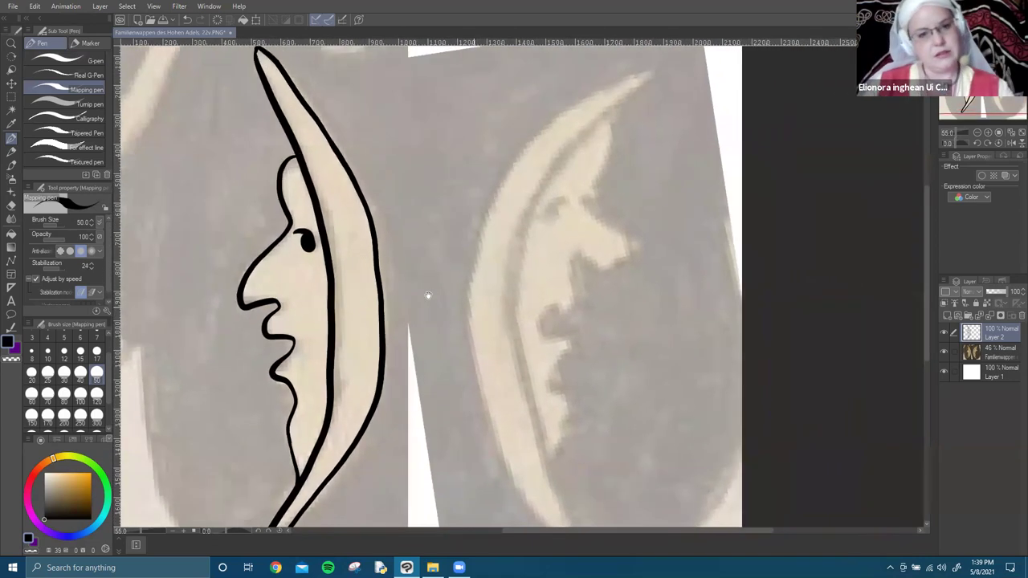
scroll(541, 236, "left", 2)
scroll(562, 201, "right", 2)
scroll(612, 123, "left", 2)
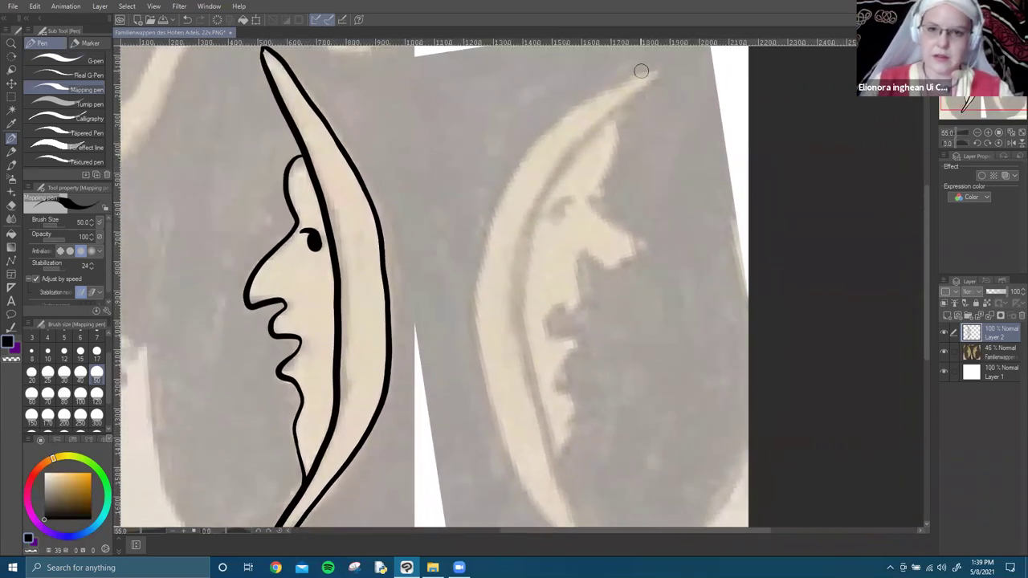
left_click_drag(471, 294, 503, 205)
key("ctrl+z")
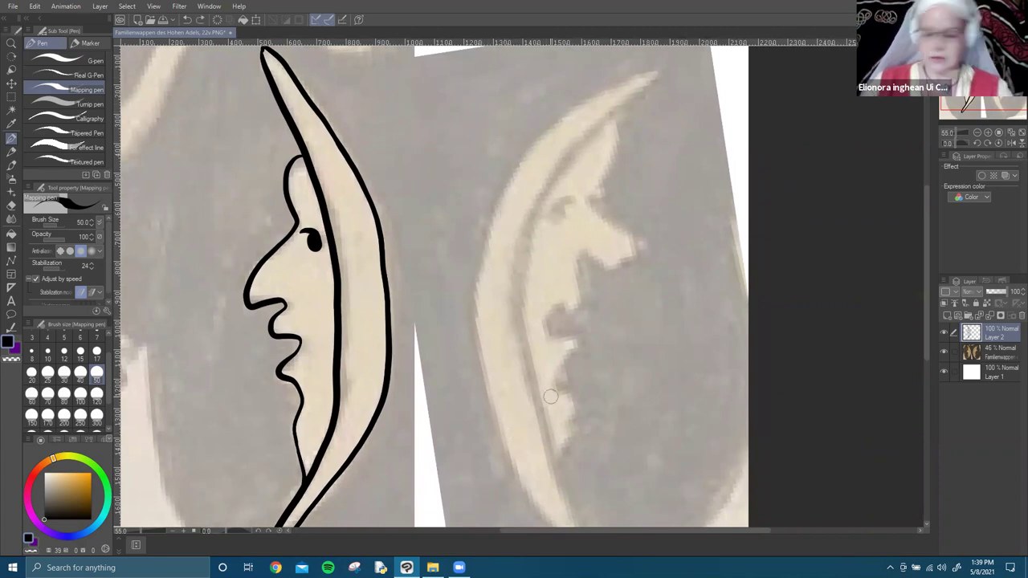
scroll(533, 413, "down", 3)
scroll(571, 367, "down", 3)
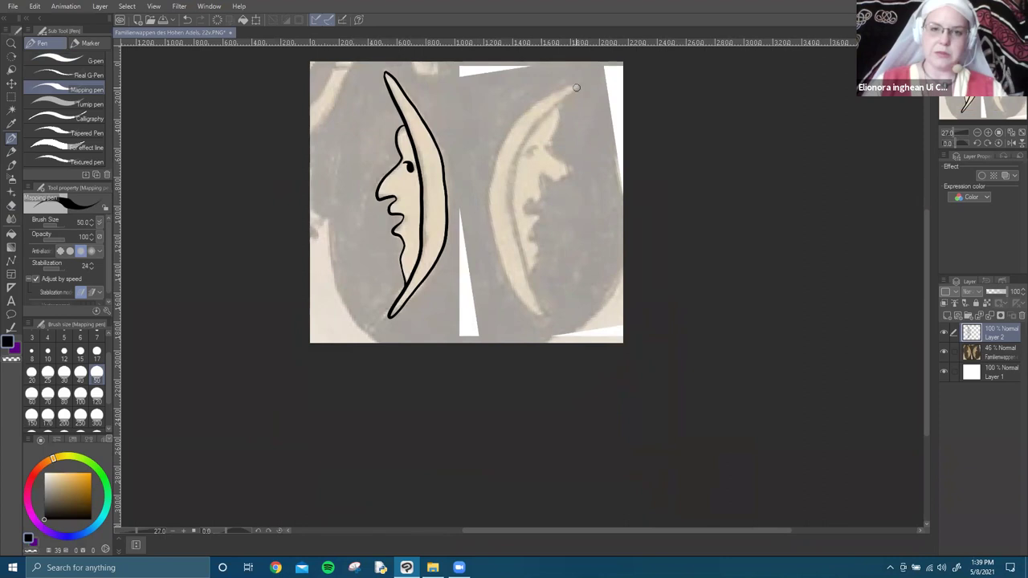
mouse_move(570, 93)
left_mouse_down()
mouse_move(514, 159)
mouse_move(509, 206)
mouse_move(547, 323)
mouse_move(506, 283)
mouse_move(491, 178)
mouse_move(502, 130)
mouse_move(539, 92)
mouse_move(588, 80)
left_mouse_up()
key("ctrl+z")
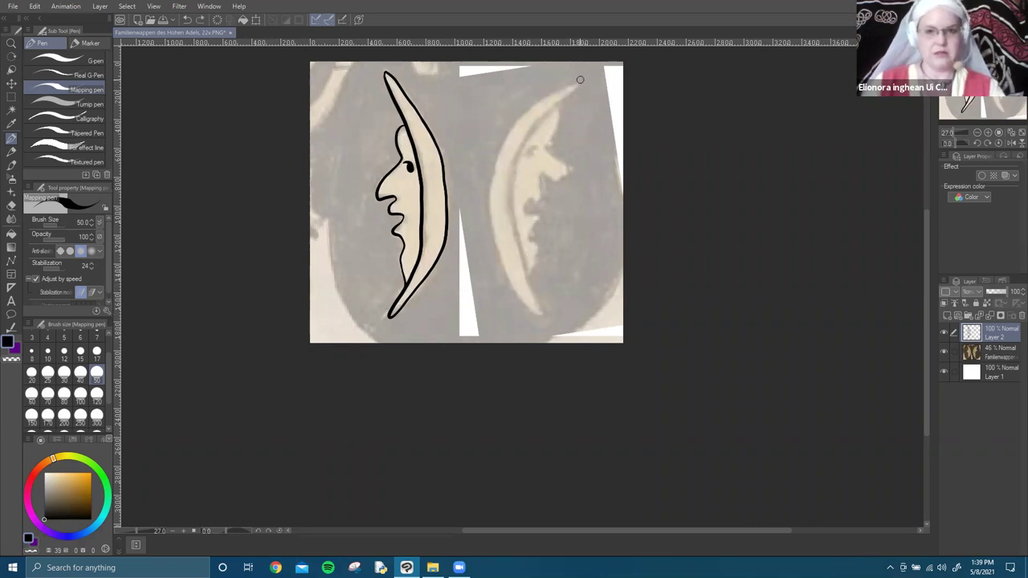
Try to trace both curves of the right-facing crescent at the reduced zoom, and undo the strokes.
left_click_drag(581, 81, 560, 86)
mouse_move(511, 119)
left_mouse_down()
mouse_move(493, 155)
mouse_move(487, 212)
mouse_move(521, 301)
mouse_move(550, 325)
mouse_move(509, 197)
mouse_move(514, 153)
mouse_move(529, 120)
mouse_move(594, 72)
left_mouse_up()
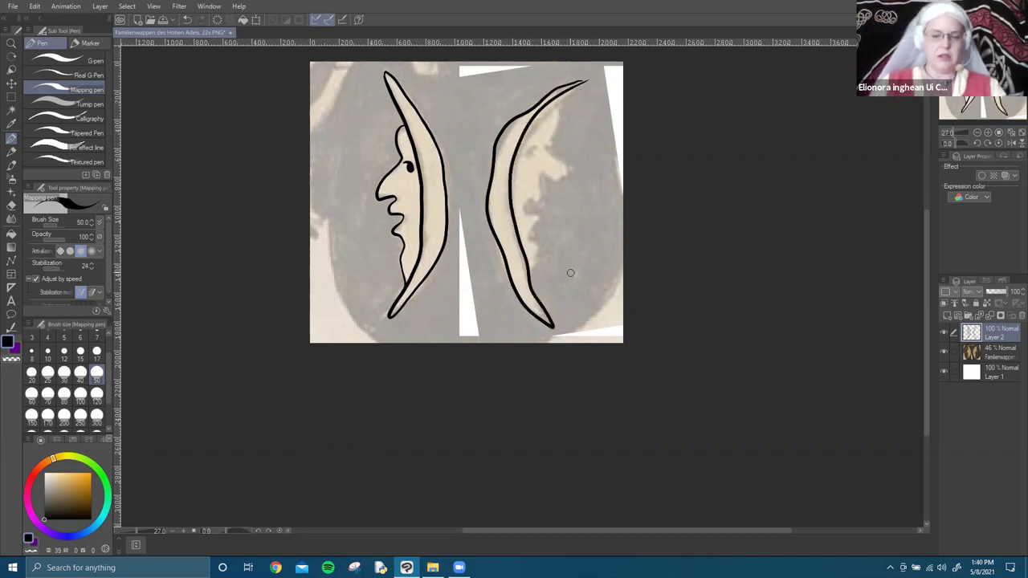
key("ctrl+z")
key("ctrl+z")
key("ctrl+z")
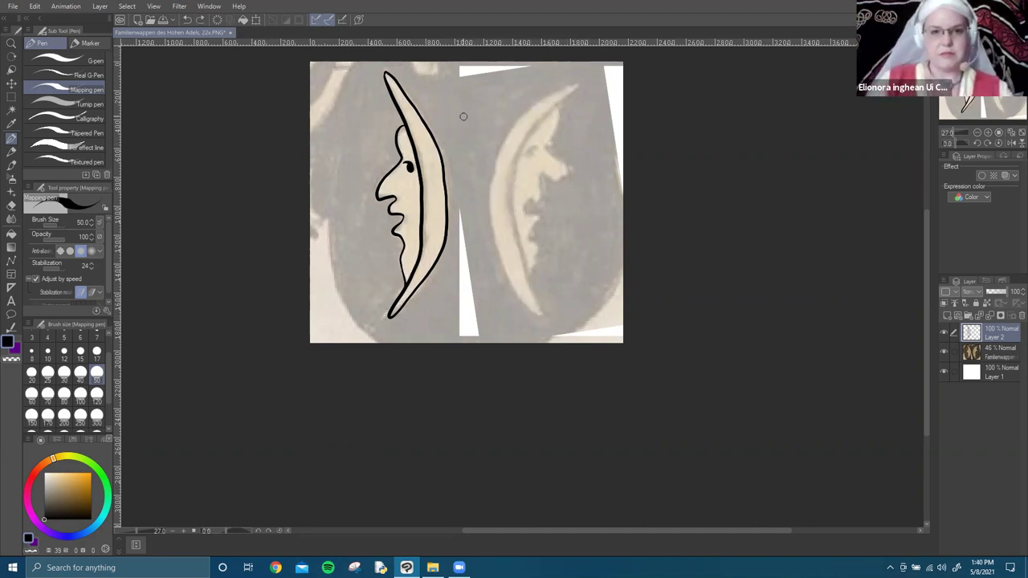
Draw quick straight test strokes diagonally across the right-facing crescent at different speeds, and undo them all.
left_click_drag(444, 94, 592, 275)
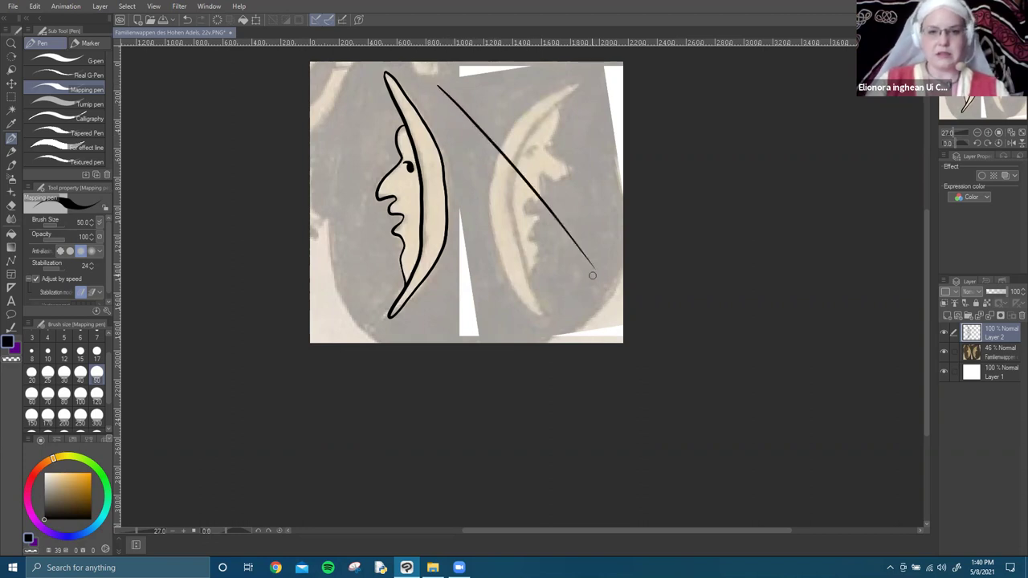
left_click_drag(443, 107, 588, 260)
left_click_drag(462, 147, 559, 254)
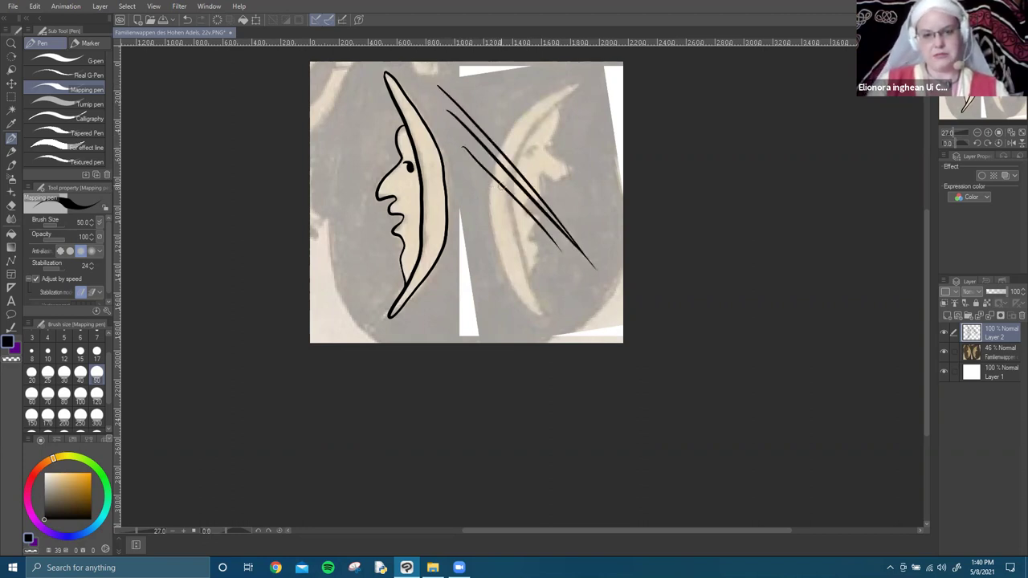
left_click_drag(471, 77, 575, 342)
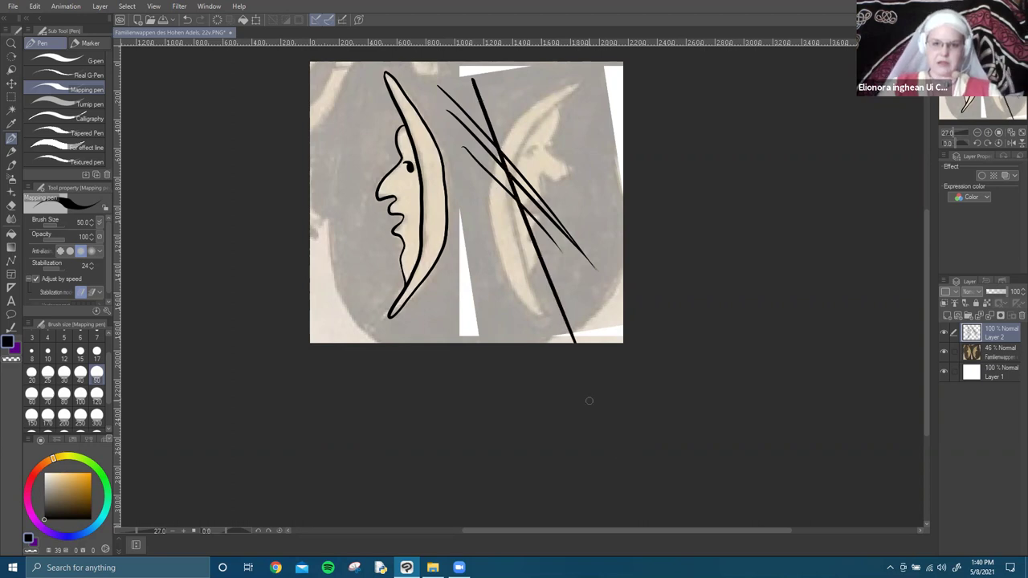
left_click_drag(495, 83, 599, 360)
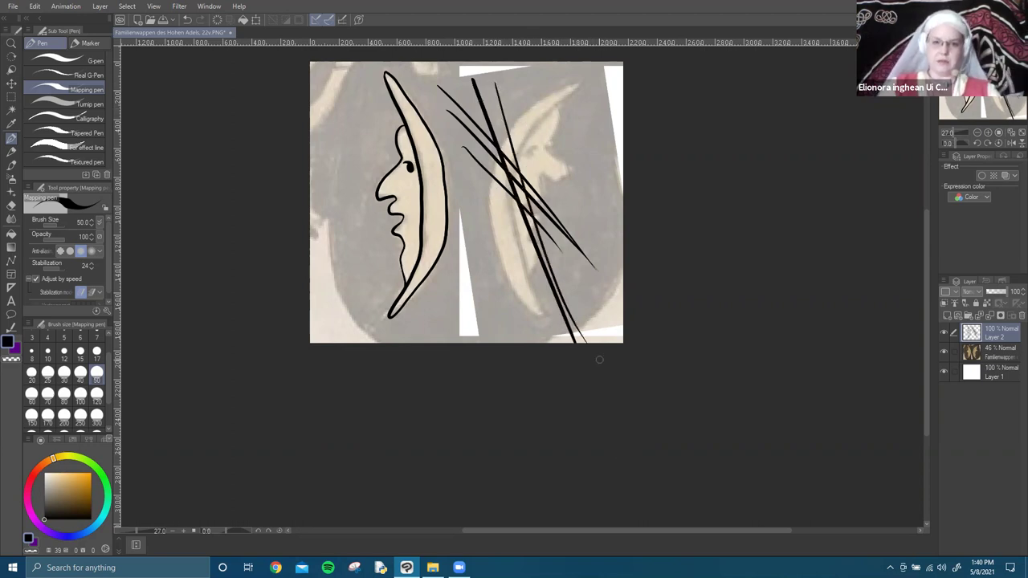
key("ctrl+z")
key("ctrl+z")
key("ctrl+z")
key("ctrl+z")
key("ctrl+z")
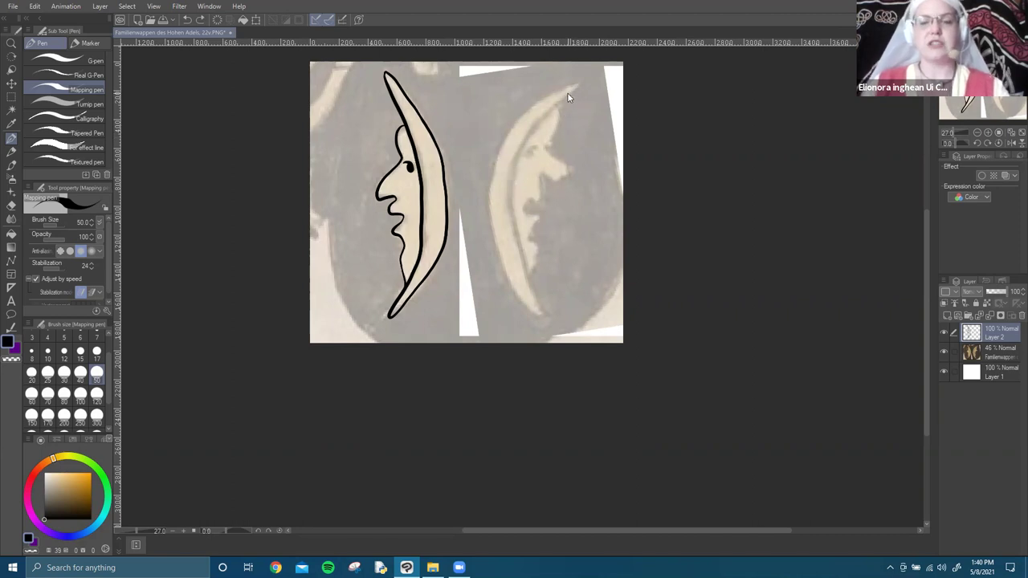
Try to trace the right-facing crescent's inner curve in short overlapping strokes at 100% zoom, and undo them.
scroll(608, 166, "up", 5)
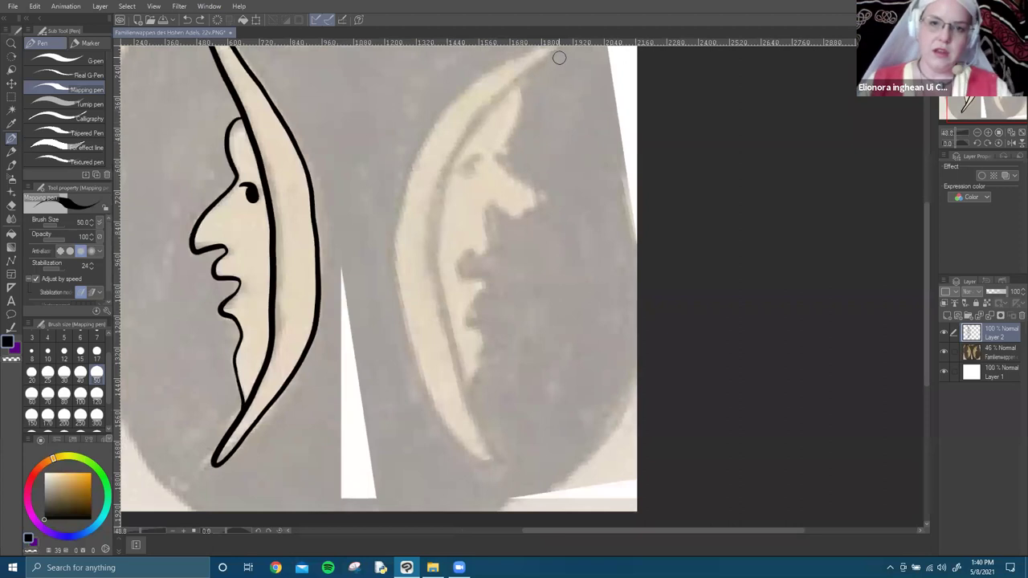
scroll(555, 104, "up", 1)
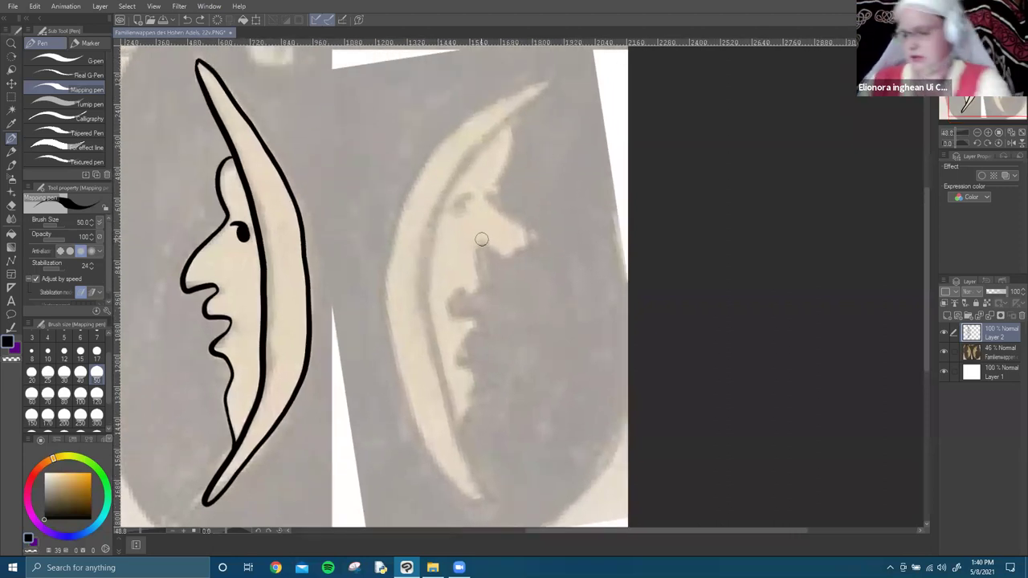
scroll(480, 239, "up", 3)
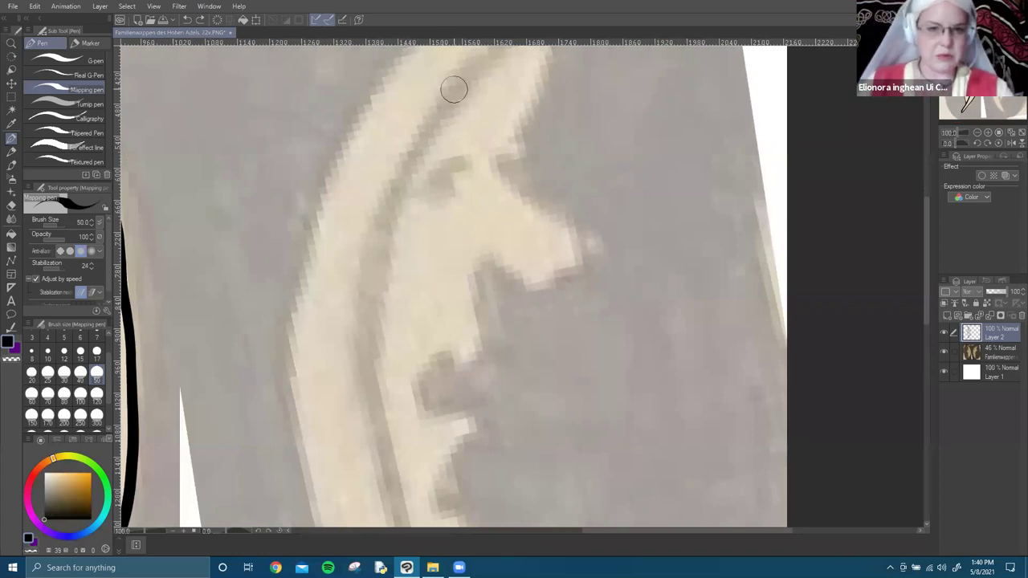
mouse_move(465, 77)
left_mouse_down()
mouse_move(421, 126)
mouse_move(371, 294)
mouse_move(379, 421)
mouse_move(403, 161)
mouse_move(437, 311)
left_mouse_up()
mouse_move(425, 277)
left_mouse_down()
mouse_move(471, 406)
mouse_move(474, 461)
left_mouse_up()
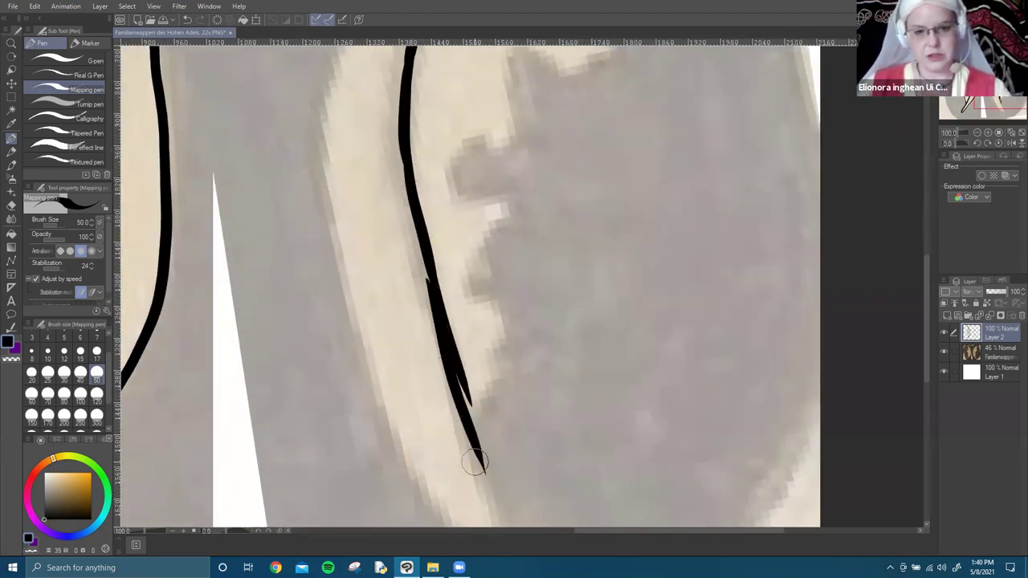
key("ctrl+z")
key("ctrl+z")
key("ctrl+z")
key("ctrl+z")
key("ctrl+z")
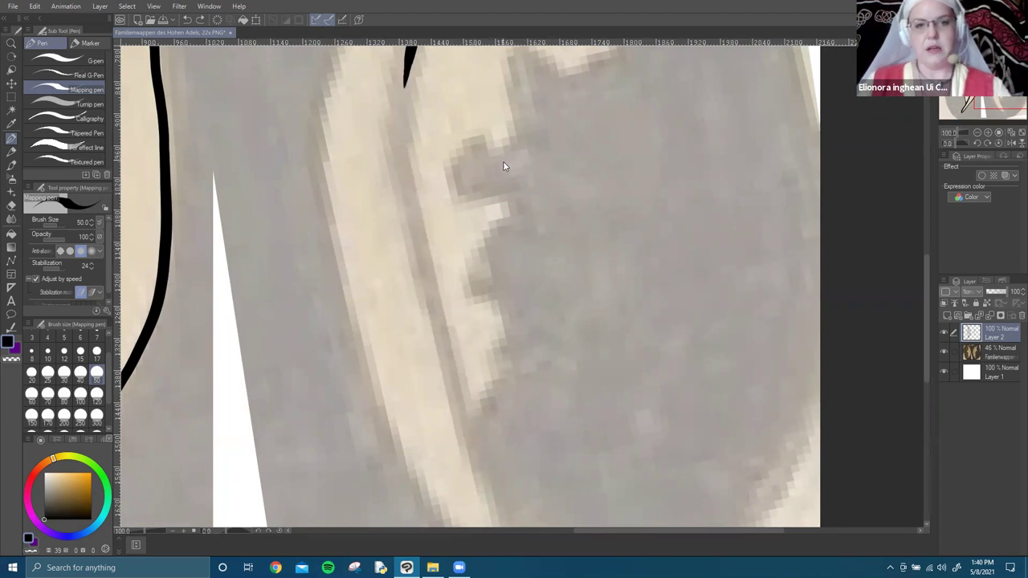
Trace the inner and outer curves of the right-facing crescent with the Mapping pen, closing the shape at both tips.
scroll(509, 303, "down", 5)
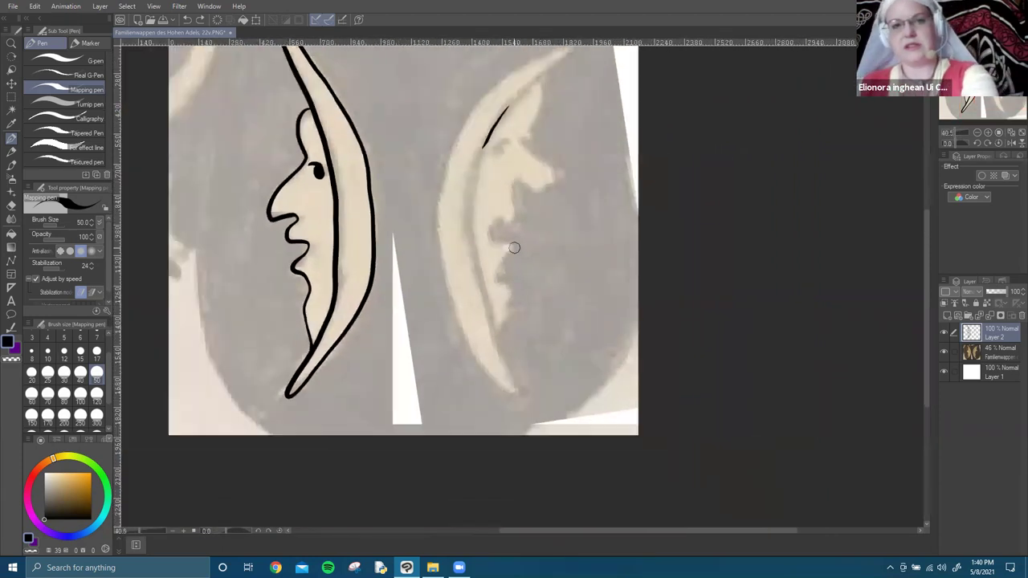
left_click_drag(537, 128, 527, 230)
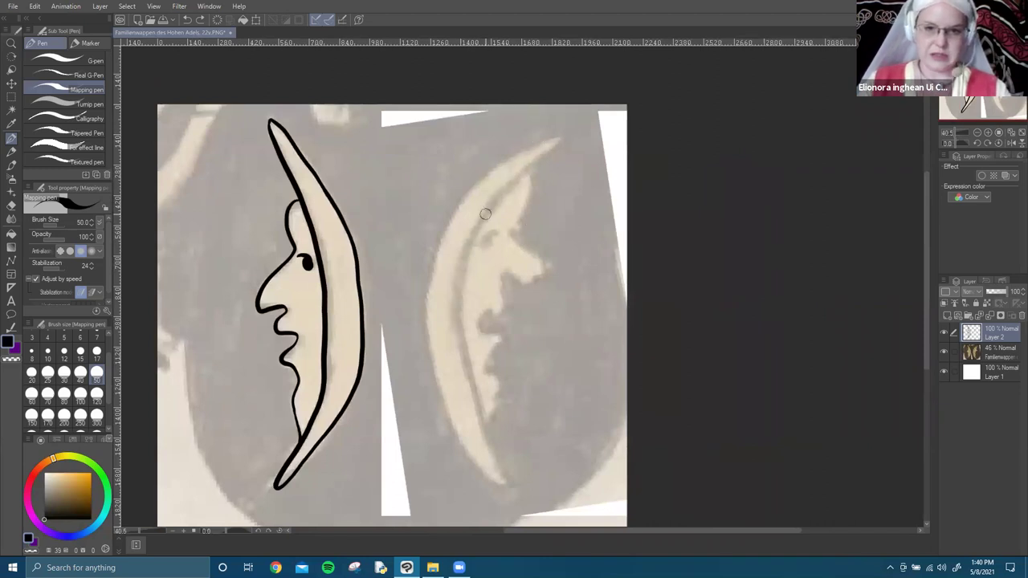
mouse_move(504, 190)
left_mouse_down()
mouse_move(566, 136)
mouse_move(499, 167)
mouse_move(447, 226)
mouse_move(427, 353)
mouse_move(492, 477)
mouse_move(520, 480)
mouse_move(479, 403)
mouse_move(462, 305)
mouse_move(471, 228)
mouse_move(563, 138)
left_mouse_up()
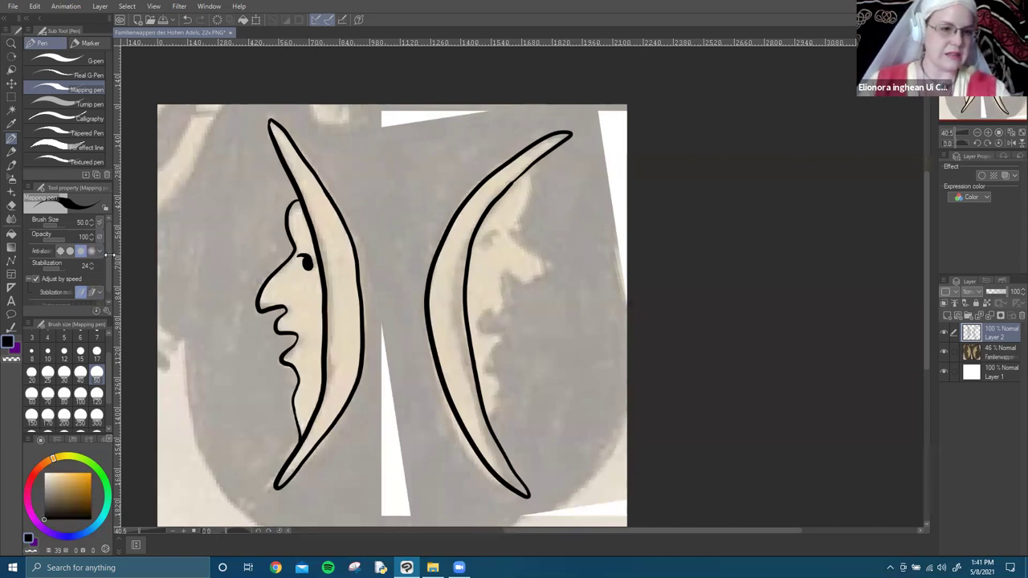
Open the Mapping pen's detailed sub tool settings without resetting the pen, and examine the Ink options.
left_click_drag(107, 261, 107, 282)
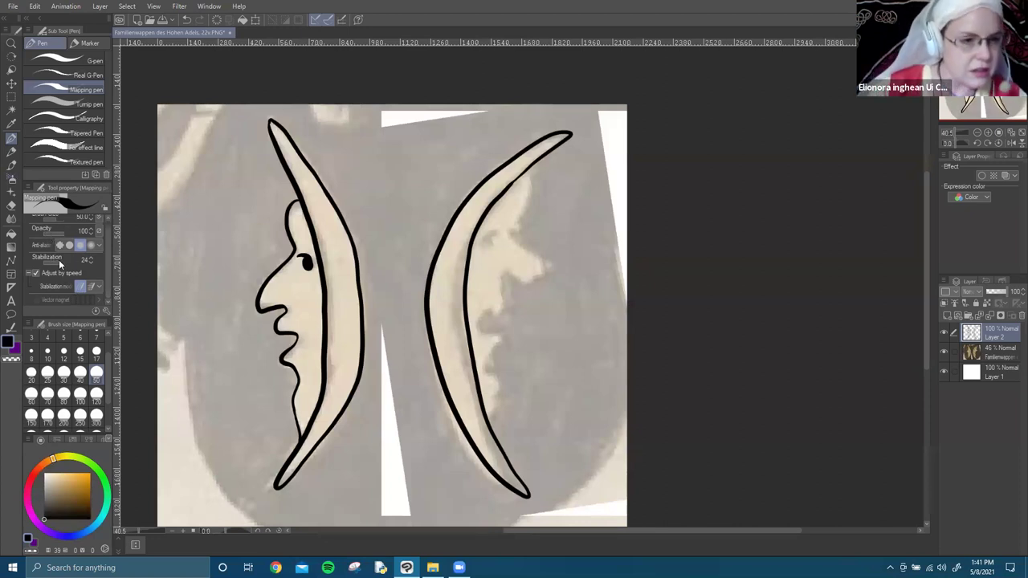
scroll(54, 237, "up", 1)
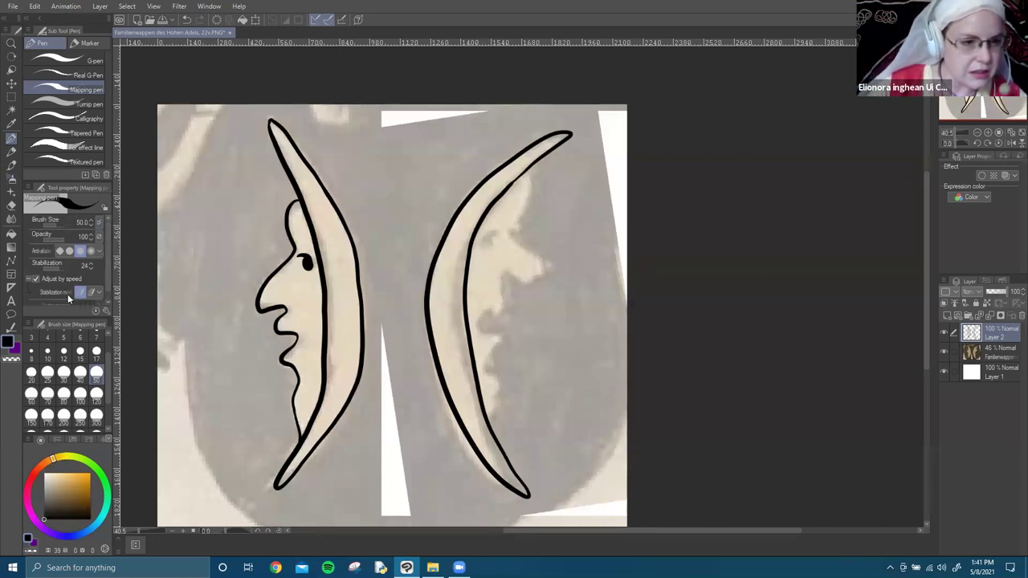
left_click(97, 311)
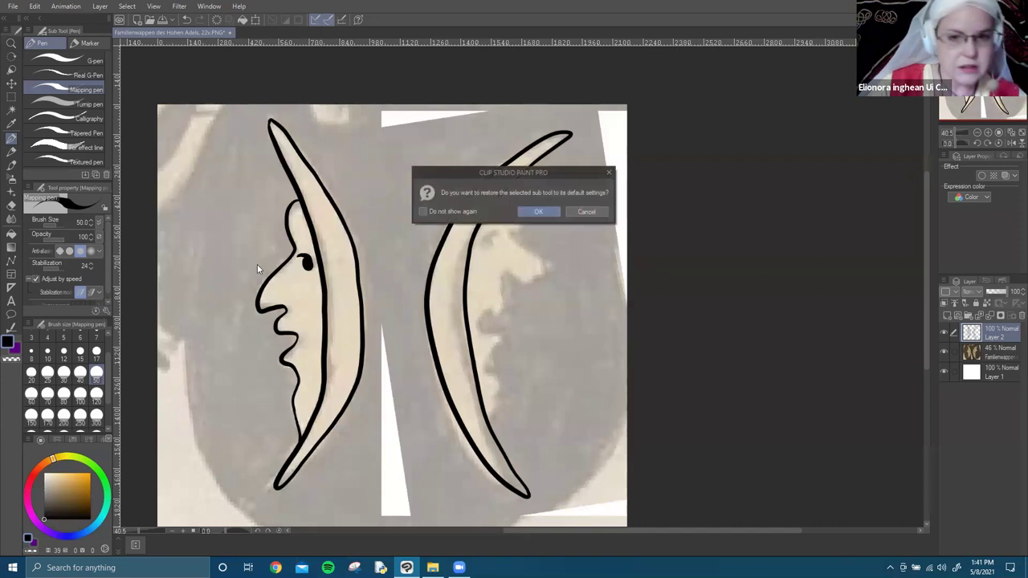
left_click(595, 210)
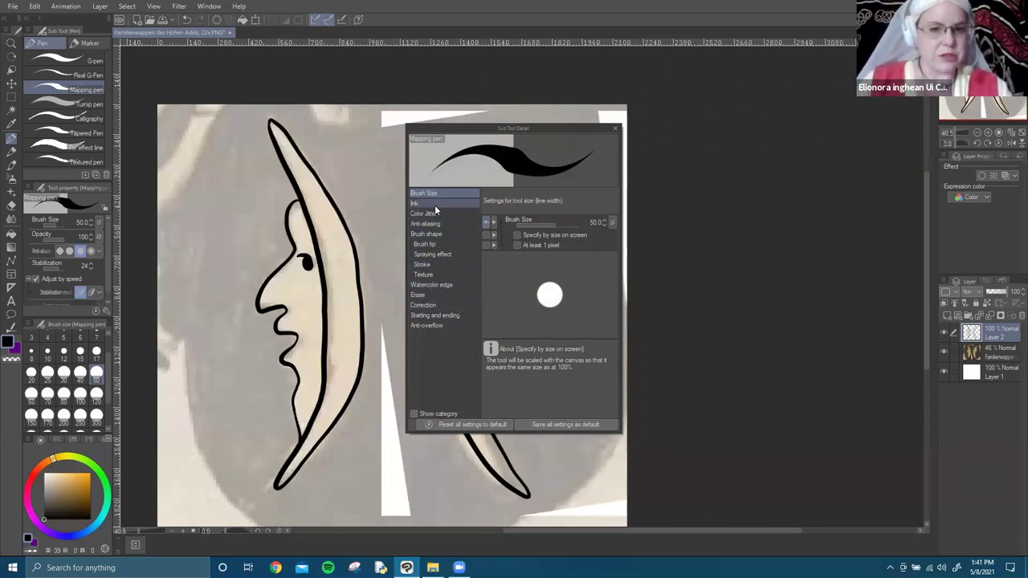
left_click(435, 204)
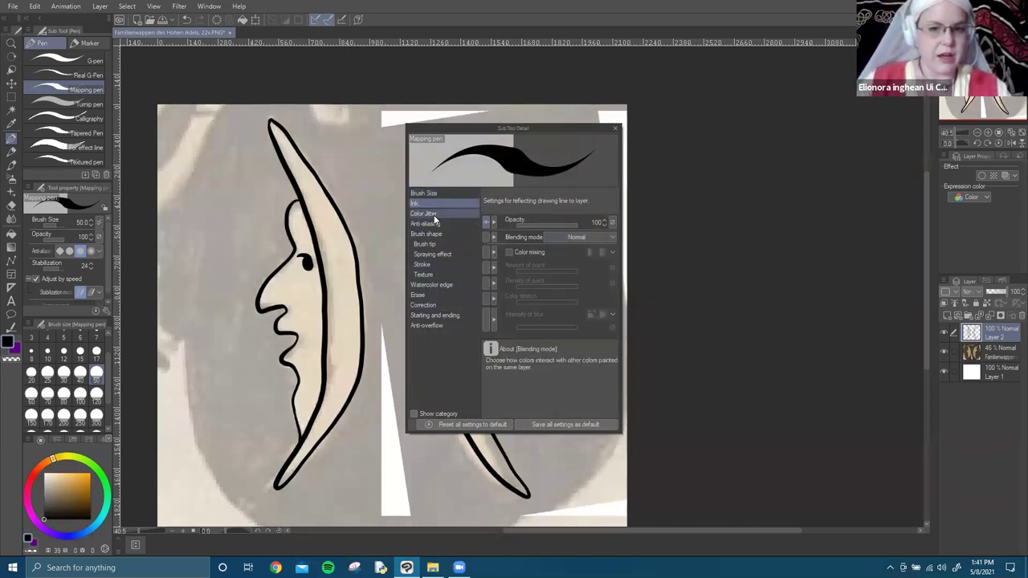
Review the Mapping pen's Brush Size and Ink settings, and close the sub tool details.
left_click(438, 194)
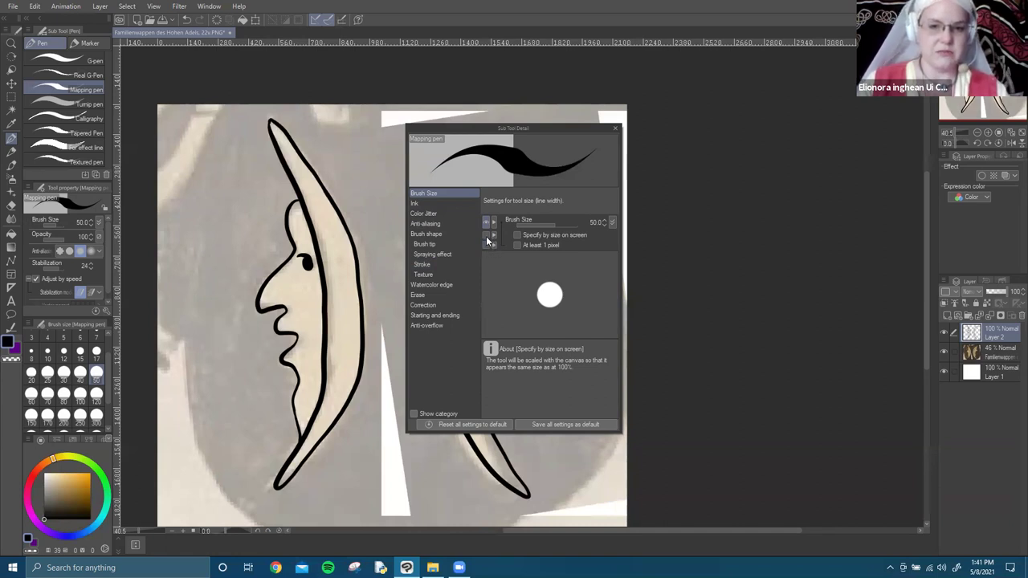
left_click(433, 204)
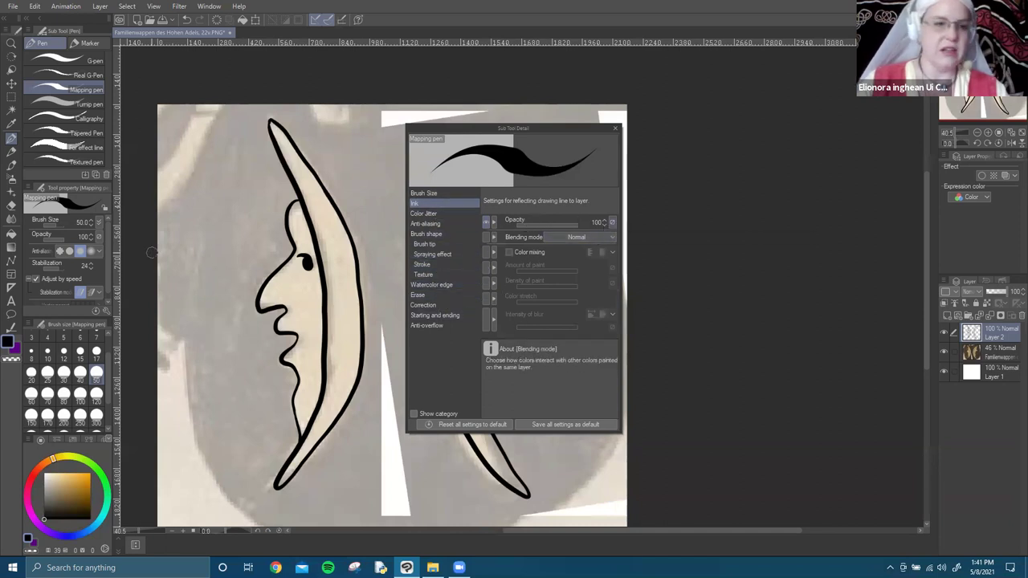
left_click(615, 128)
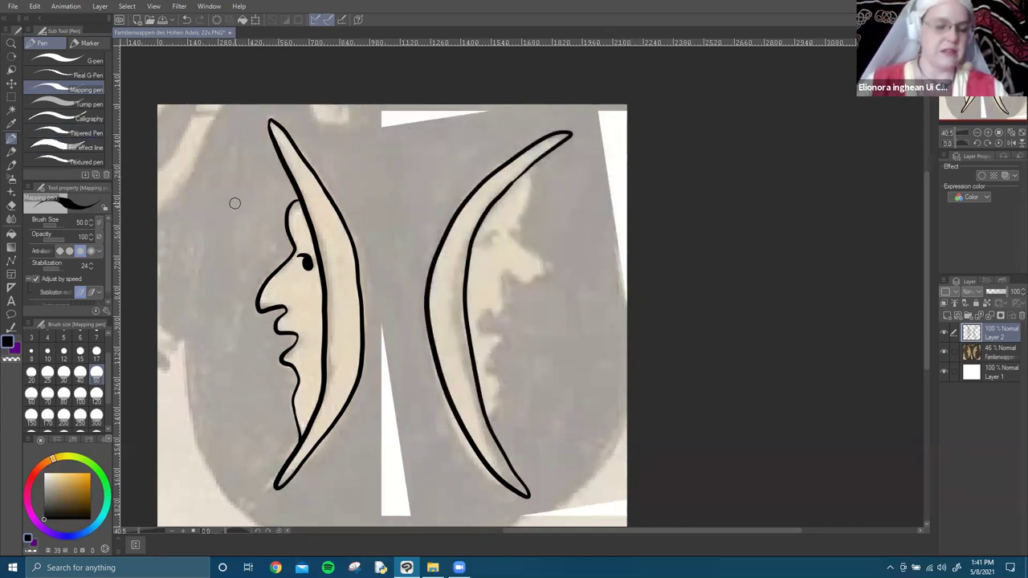
Try test strokes with the Opaque watercolor brush between the two crescents, and undo them.
key("b")
left_click(50, 43)
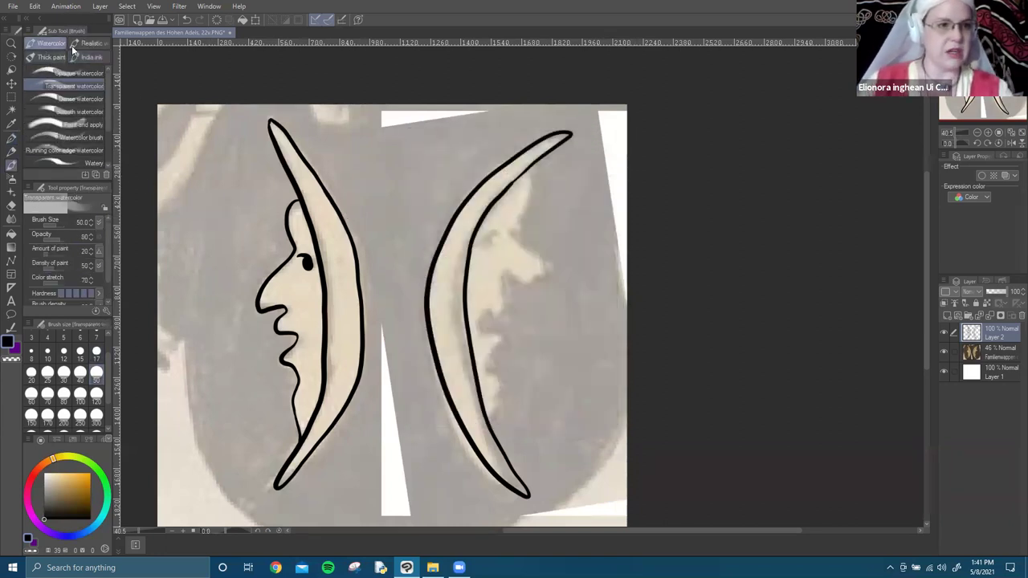
left_click(77, 73)
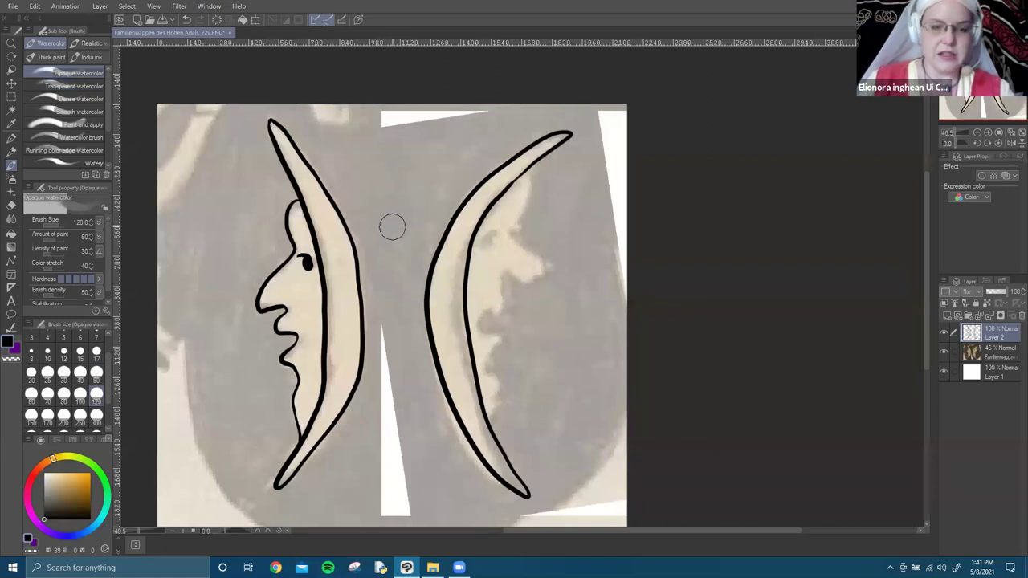
mouse_move(372, 230)
left_mouse_down()
mouse_move(436, 161)
mouse_move(408, 192)
mouse_move(432, 161)
mouse_move(344, 195)
mouse_move(378, 167)
mouse_move(436, 132)
mouse_move(493, 120)
mouse_move(510, 137)
left_mouse_up()
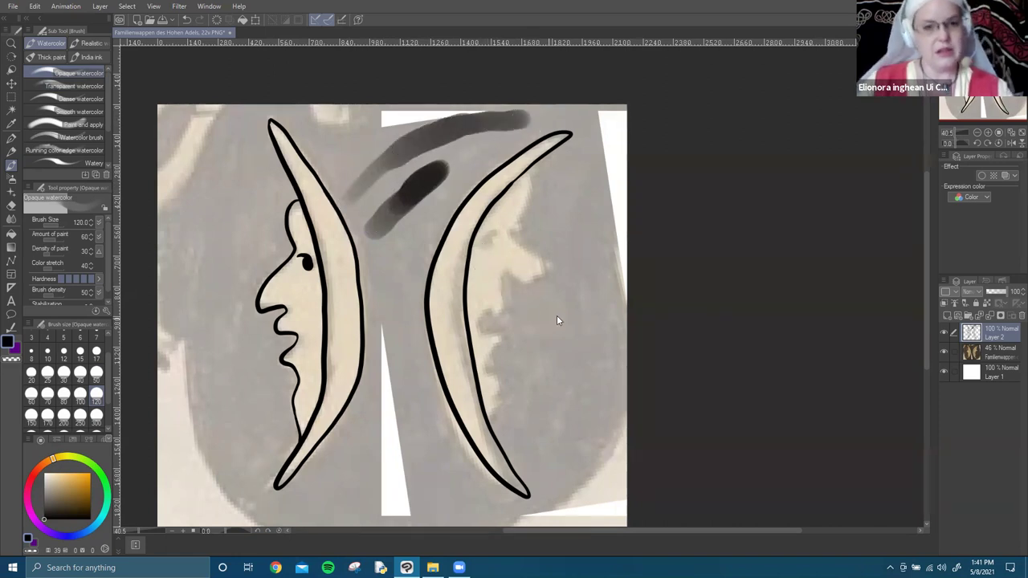
key("ctrl+z")
key("ctrl+z")
key("ctrl+z")
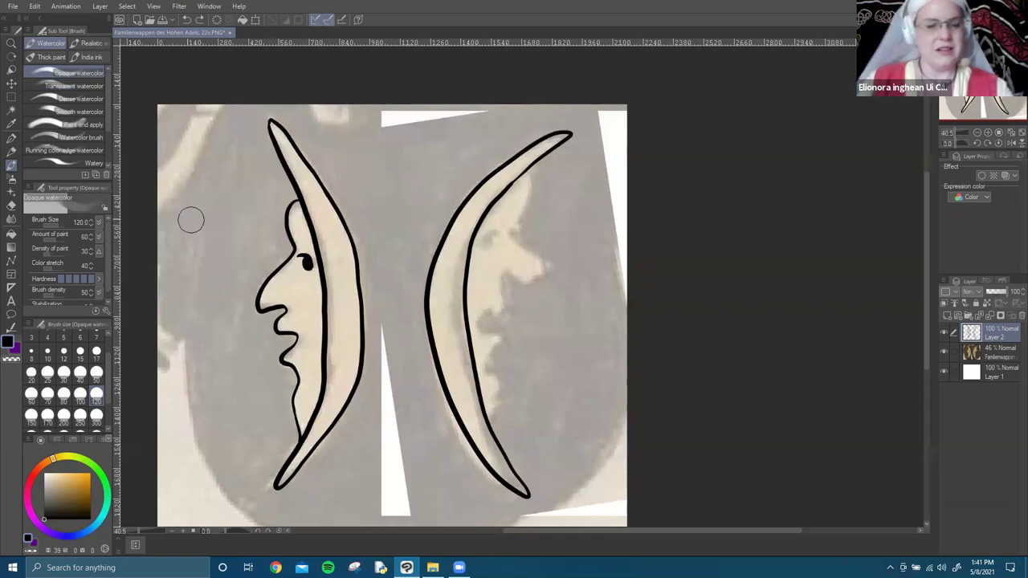
Trace the right face's profile from forehead to chin along the crescent with the size 50 Mapping pen, and draw its eye.
key("p")
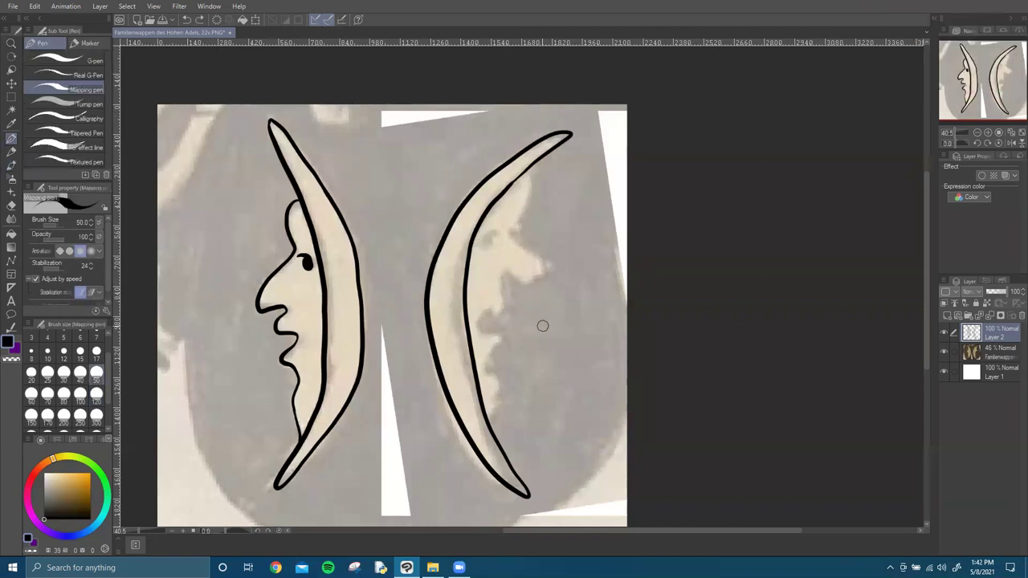
scroll(535, 319, "up", 2)
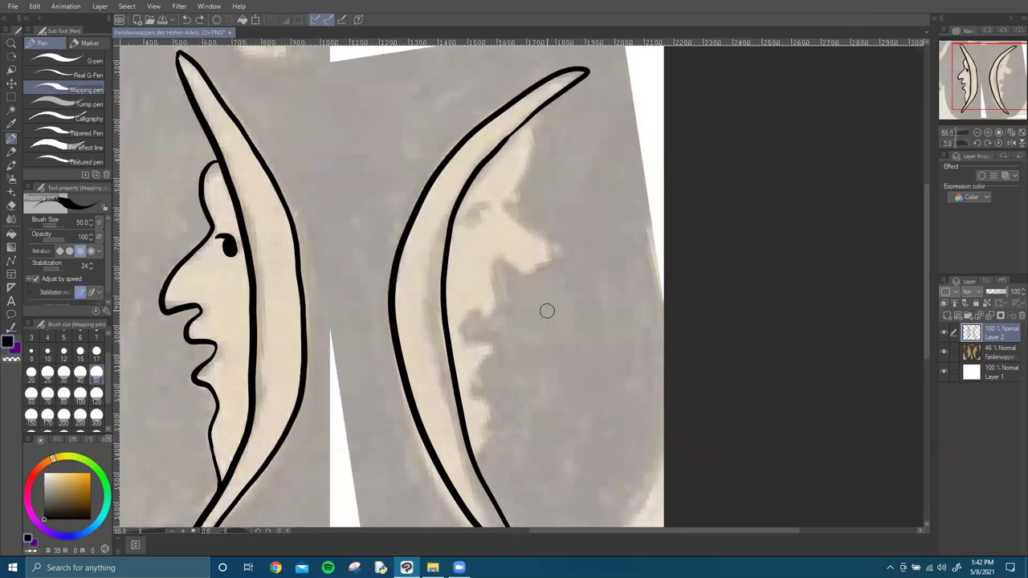
left_click_drag(514, 240, 503, 149)
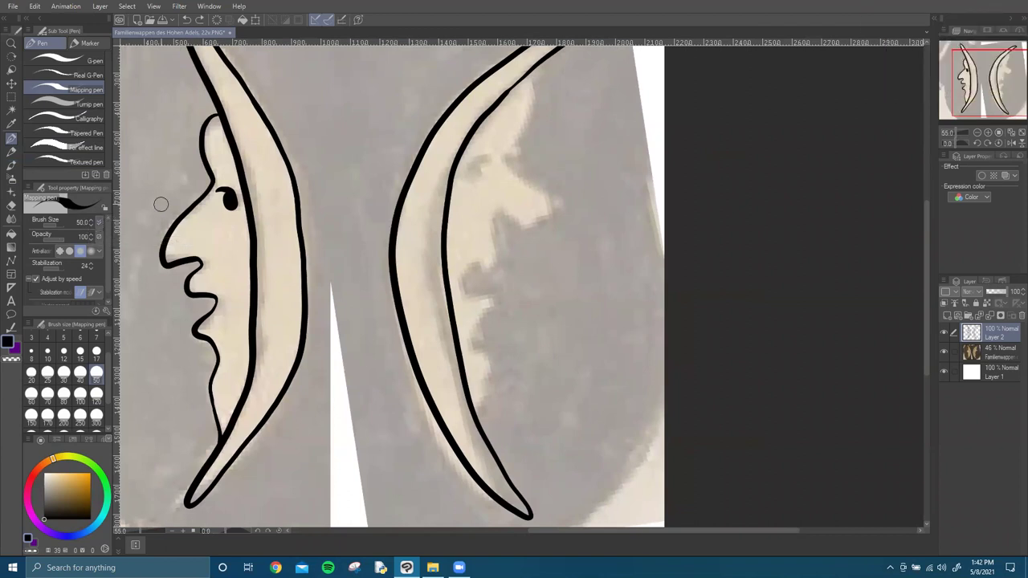
left_click_drag(557, 90, 549, 195)
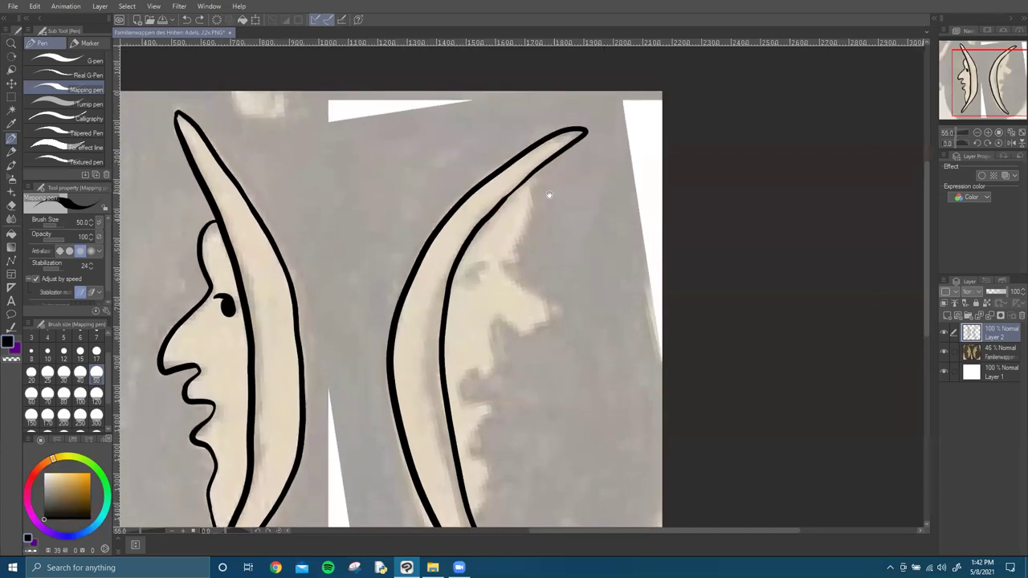
left_click_drag(481, 291, 525, 197)
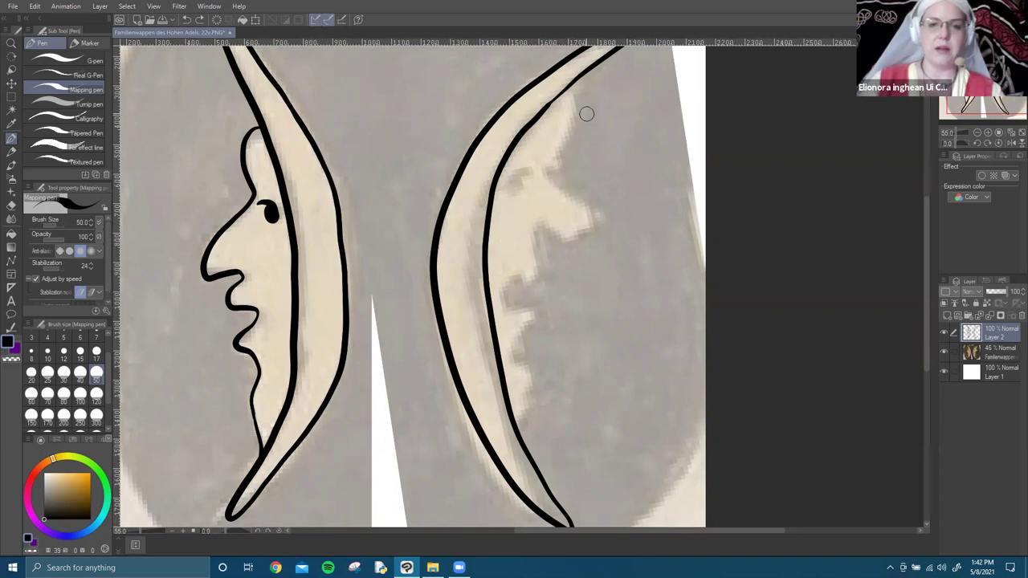
key("p")
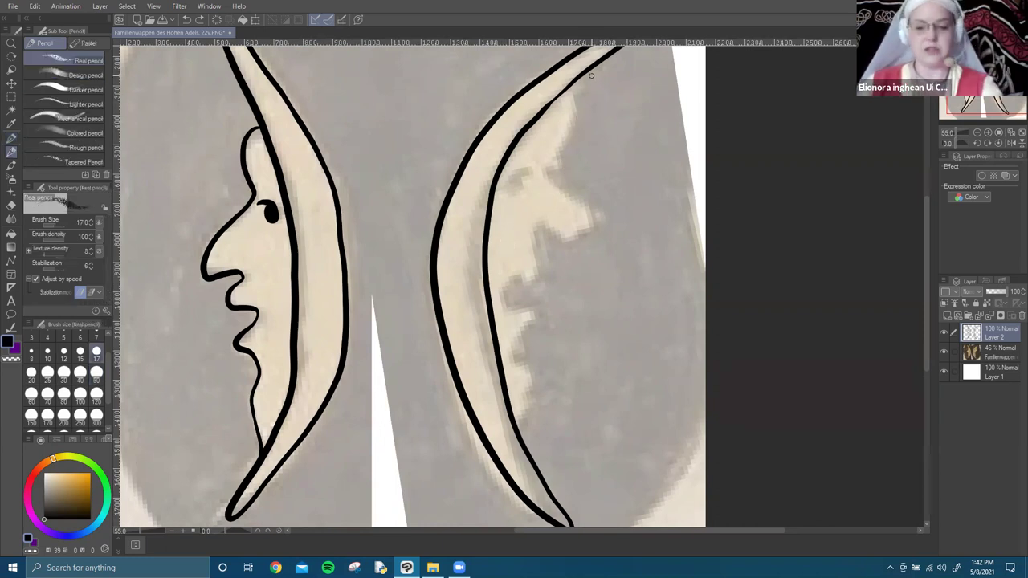
key("p")
mouse_move(659, 85)
left_mouse_down()
mouse_move(619, 140)
mouse_move(550, 194)
left_mouse_up()
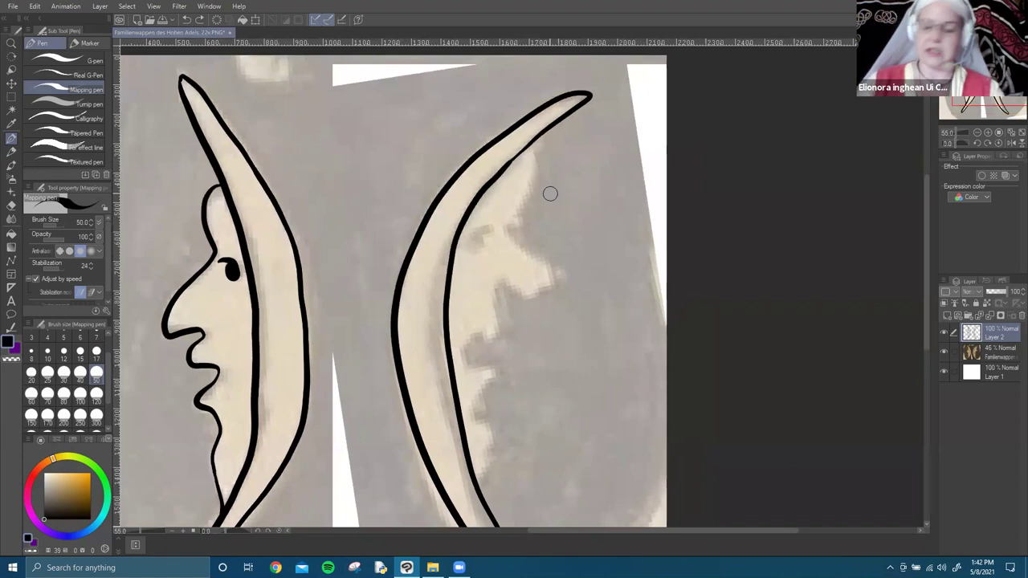
scroll(549, 198, "up", 4)
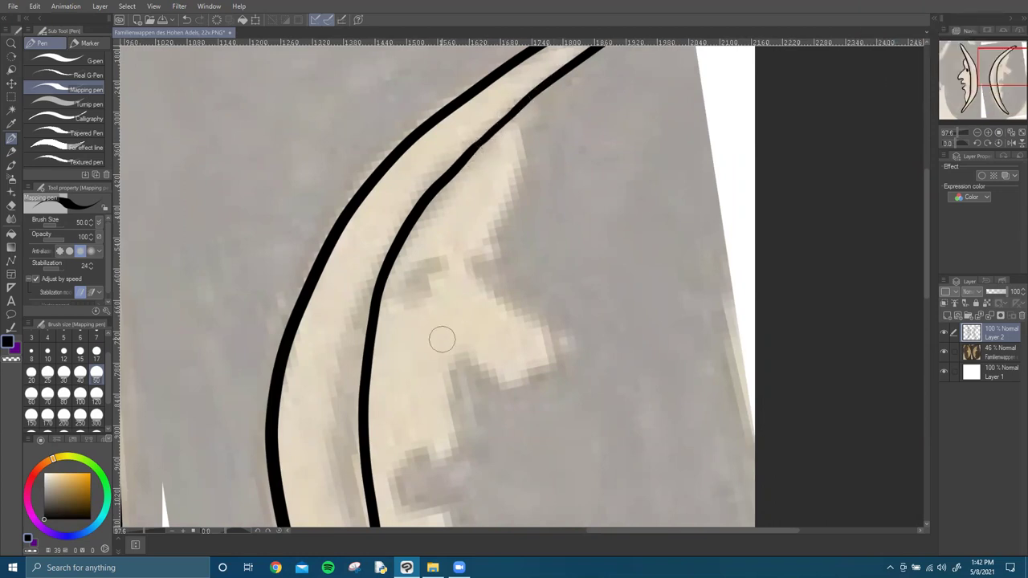
scroll(404, 394, "down", 3)
left_click_drag(478, 273, 538, 115)
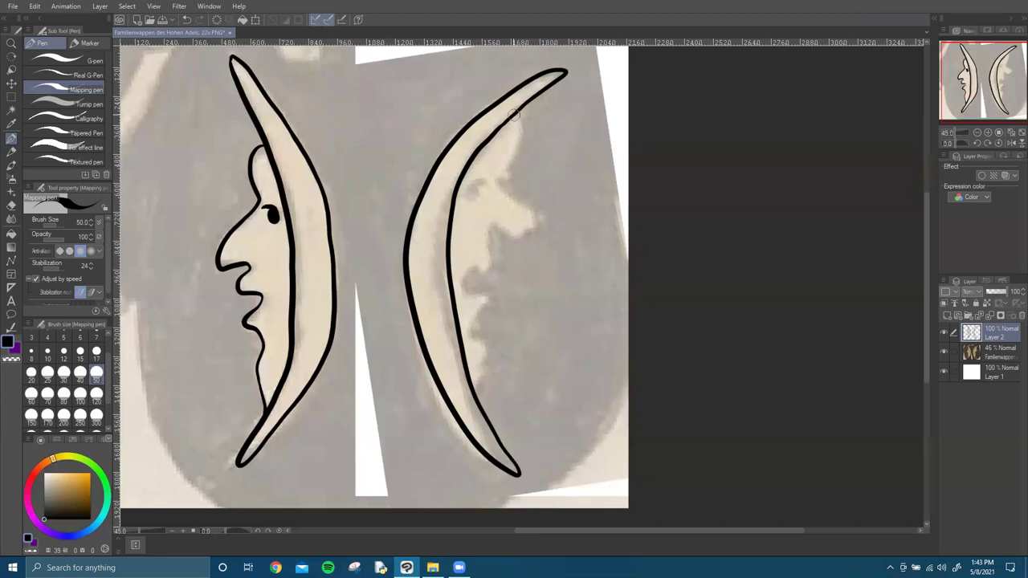
mouse_move(520, 111)
left_mouse_down()
mouse_move(500, 184)
mouse_move(534, 226)
mouse_move(510, 239)
mouse_move(490, 226)
mouse_move(491, 268)
mouse_move(465, 279)
mouse_move(488, 296)
mouse_move(472, 323)
mouse_move(483, 343)
mouse_move(478, 362)
mouse_move(489, 368)
mouse_move(482, 411)
left_mouse_up()
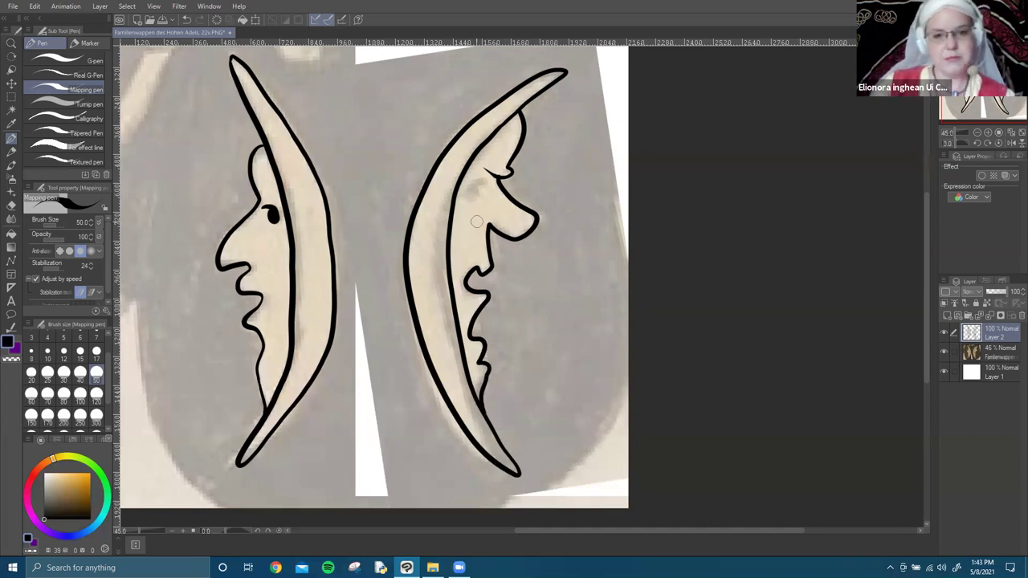
mouse_move(484, 182)
left_mouse_down()
mouse_move(472, 201)
mouse_move(477, 191)
left_mouse_up()
Hide the 46% opacity reference image layer to leave only the line art on white.
scroll(554, 141, "down", 2)
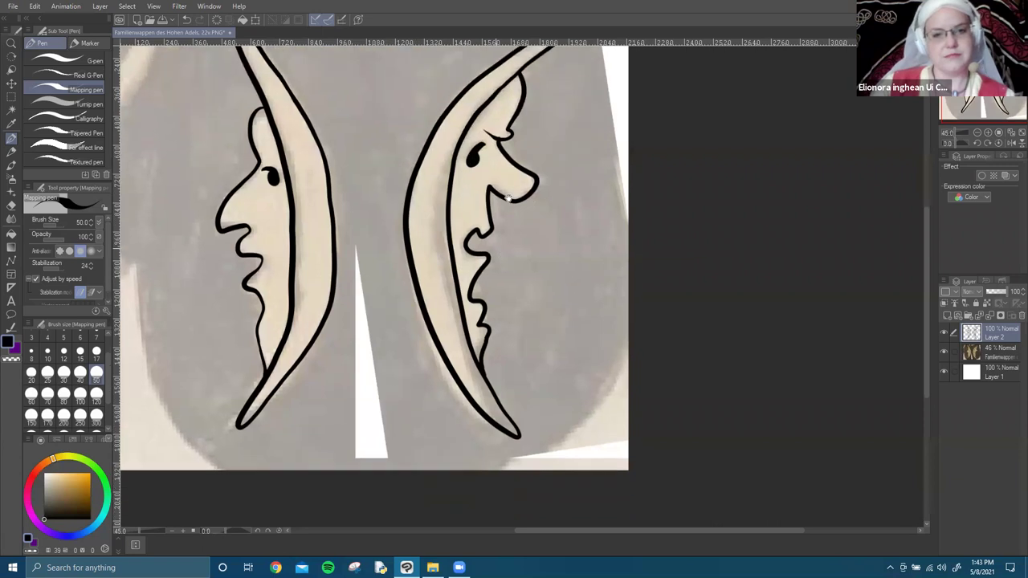
scroll(500, 222, "up", 2)
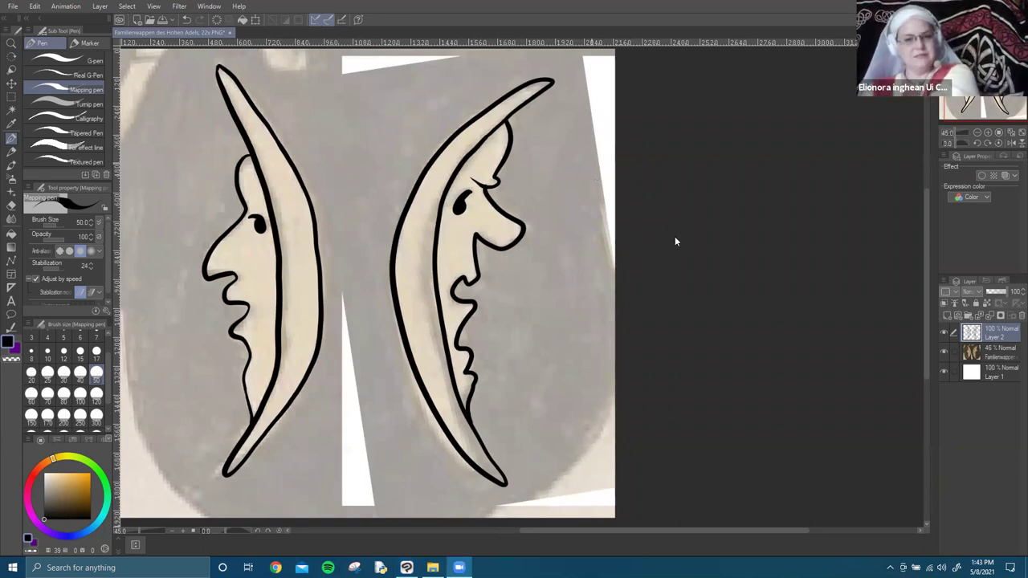
scroll(666, 234, "down", 2)
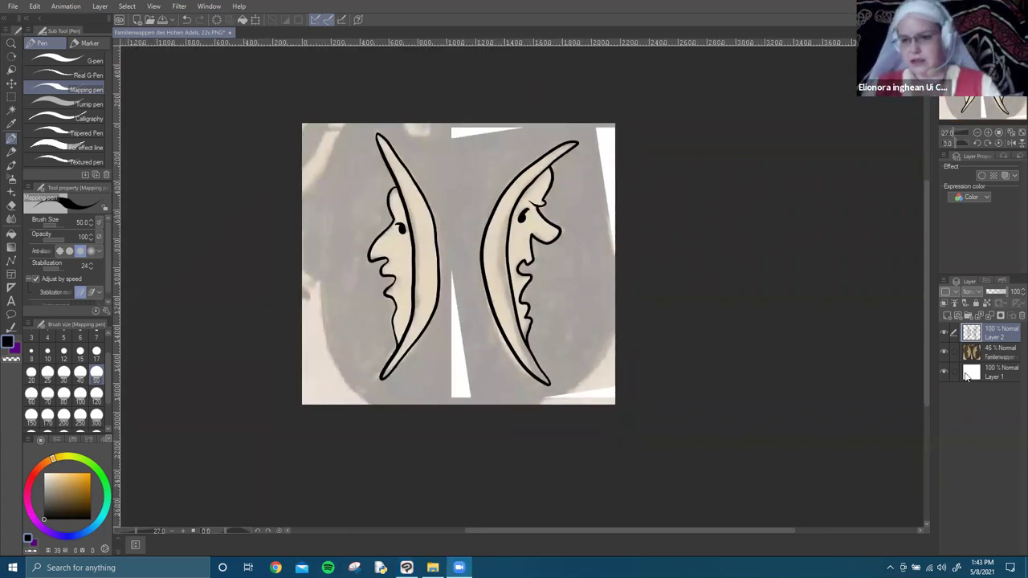
left_click(945, 355)
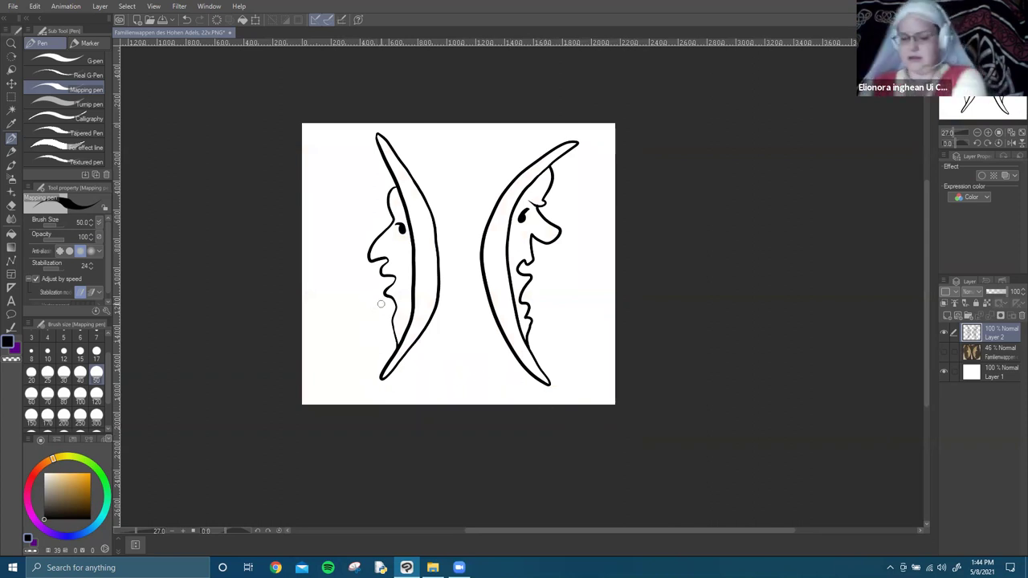
Thicken the thin chin and neck line of the left face down to where it meets the crescent.
scroll(381, 303, "up", 7)
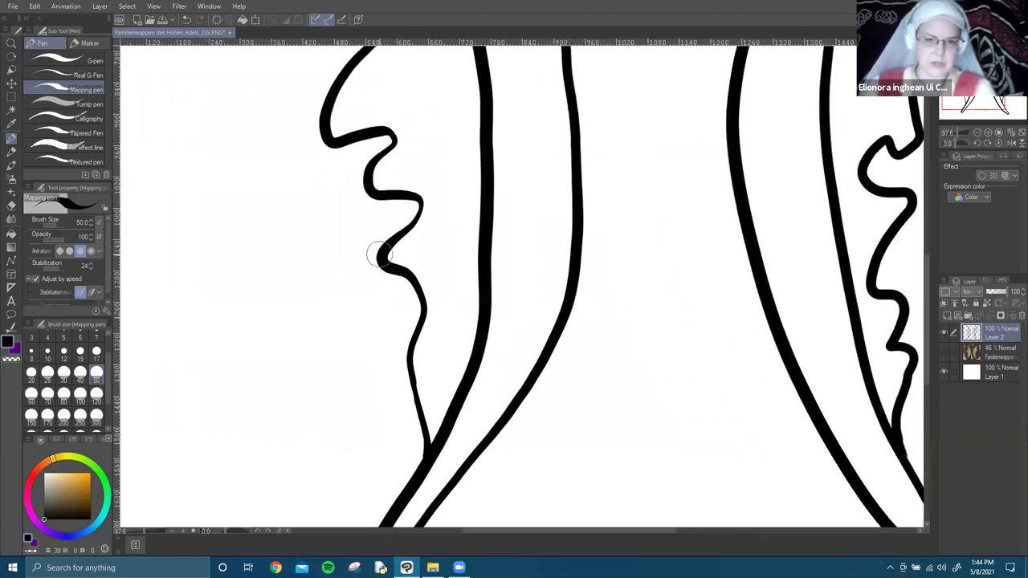
mouse_move(394, 267)
left_mouse_down()
mouse_move(423, 297)
mouse_move(409, 345)
mouse_move(431, 480)
left_mouse_up()
scroll(431, 479, "down", 1)
scroll(526, 250, "down", 2)
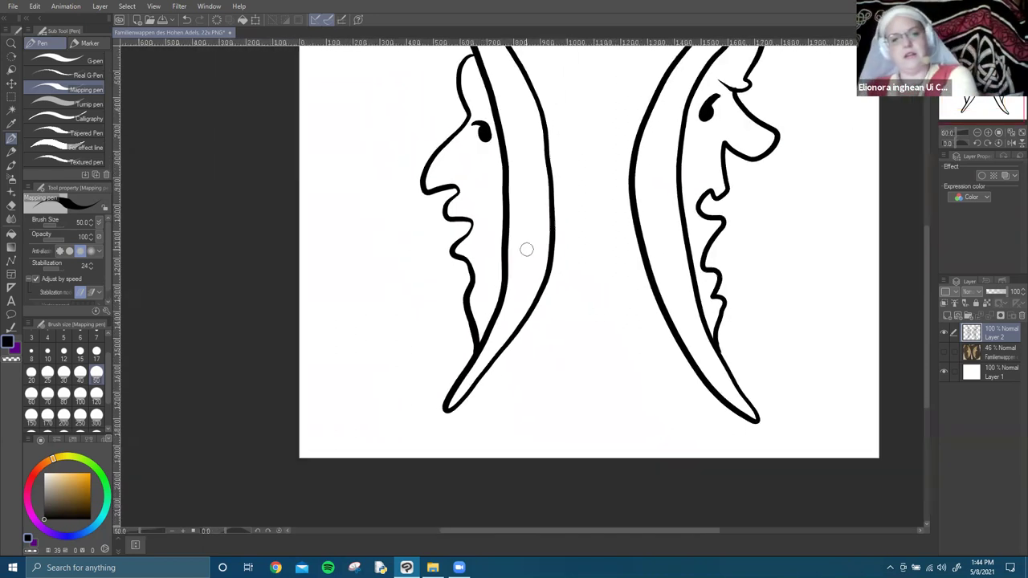
scroll(526, 250, "down", 1)
left_click_drag(632, 207, 554, 288)
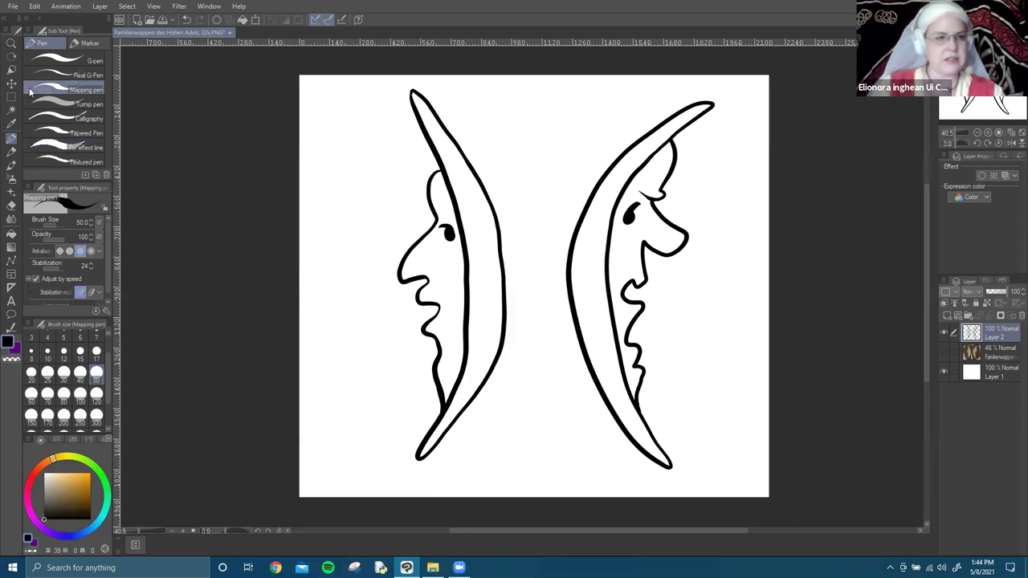
Auto-select the background around both moons on the line art layer, expand the selection by 1 px and invert it.
left_click(13, 110)
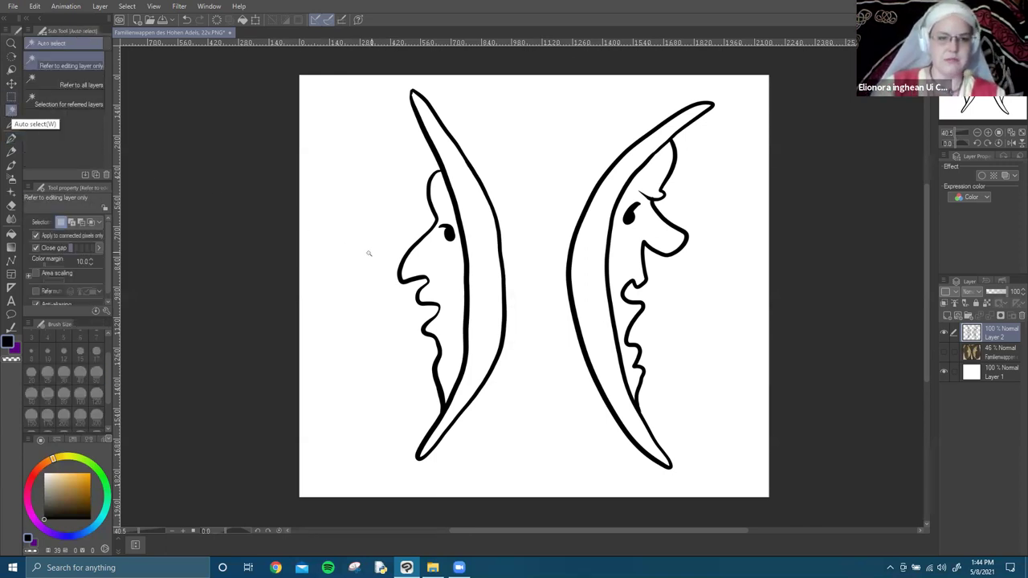
left_click(380, 282)
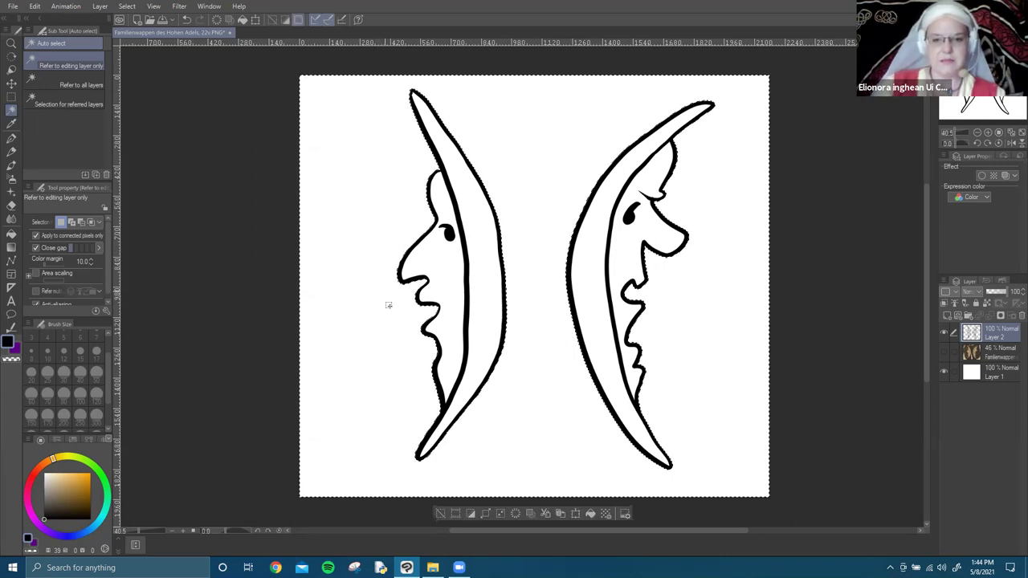
left_click(485, 512)
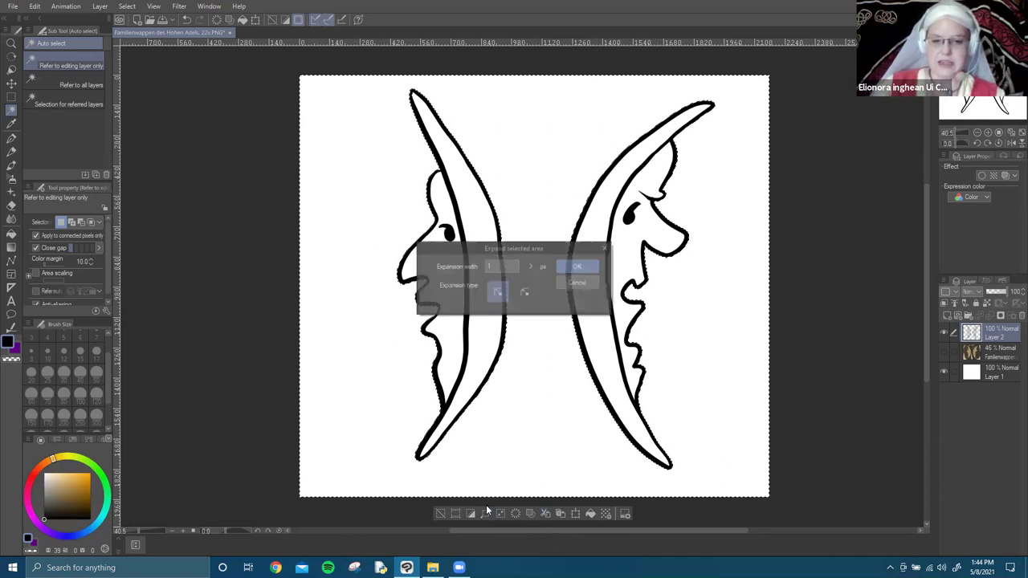
left_click(578, 267)
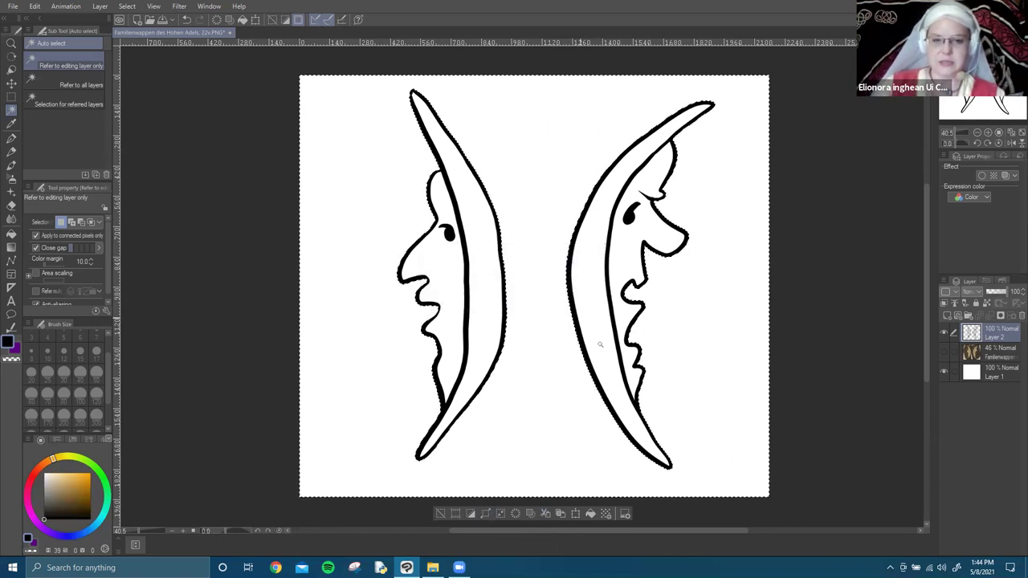
left_click(472, 514)
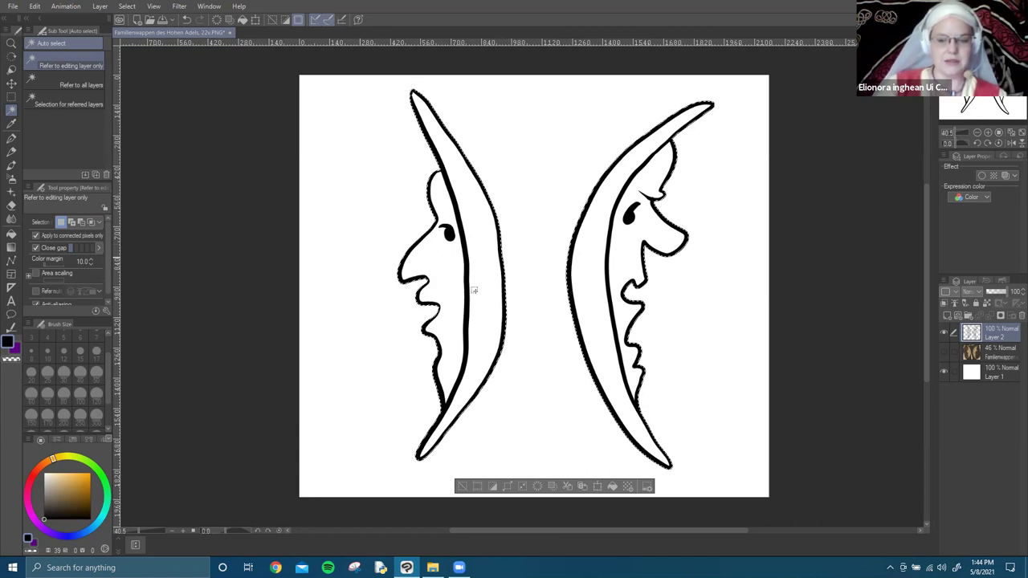
Pick a muted yellow (57, 62, 85) for the Fill tool, try it on the left crescent, and undo the fill.
left_click(11, 232)
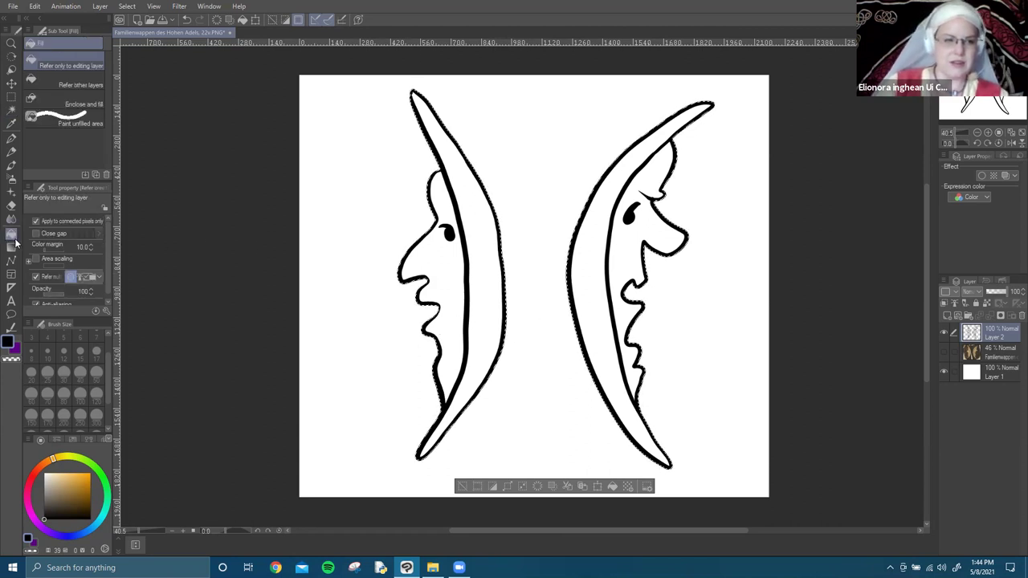
left_click(74, 486)
left_click_drag(80, 481, 90, 473)
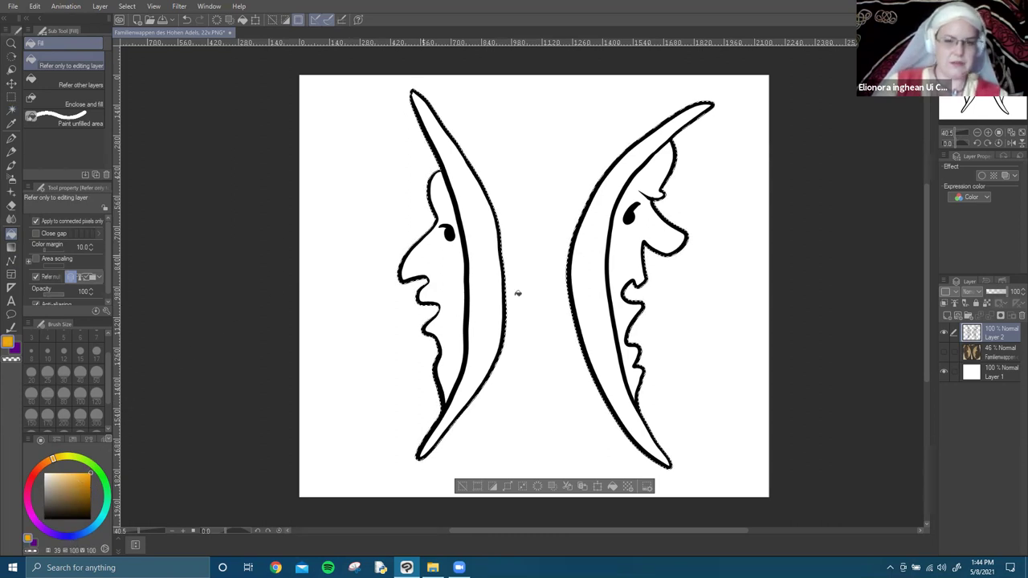
left_click(65, 460)
left_click(73, 480)
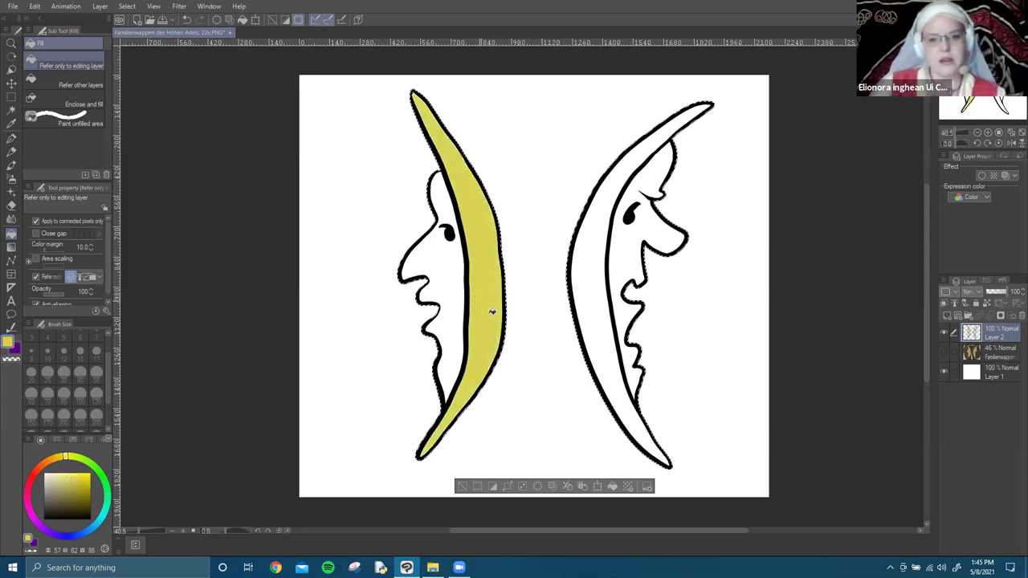
key("ctrl+z")
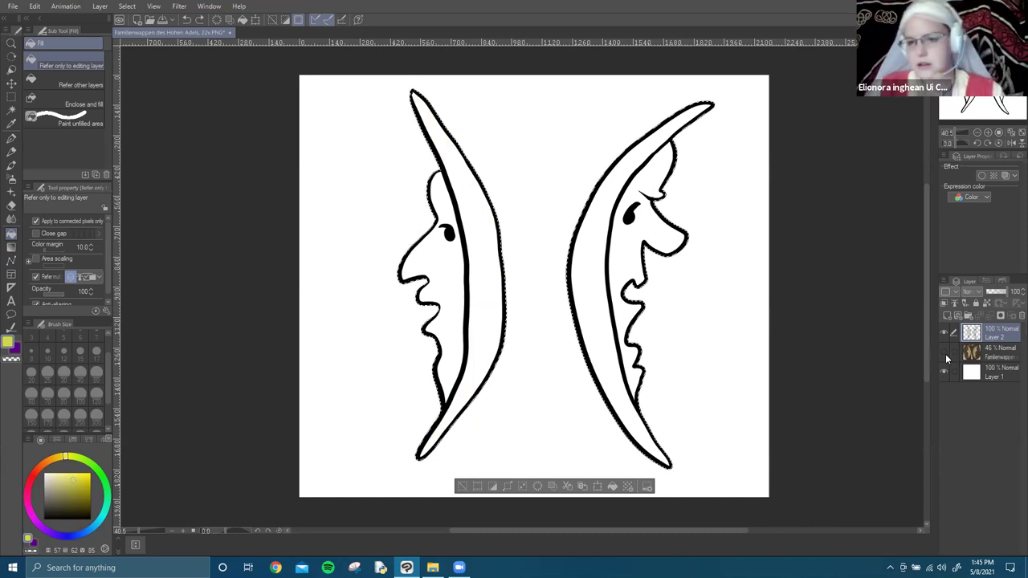
Add a new layer above the line art and hide the line art on Layer 2.
key("ctrl+shift+n")
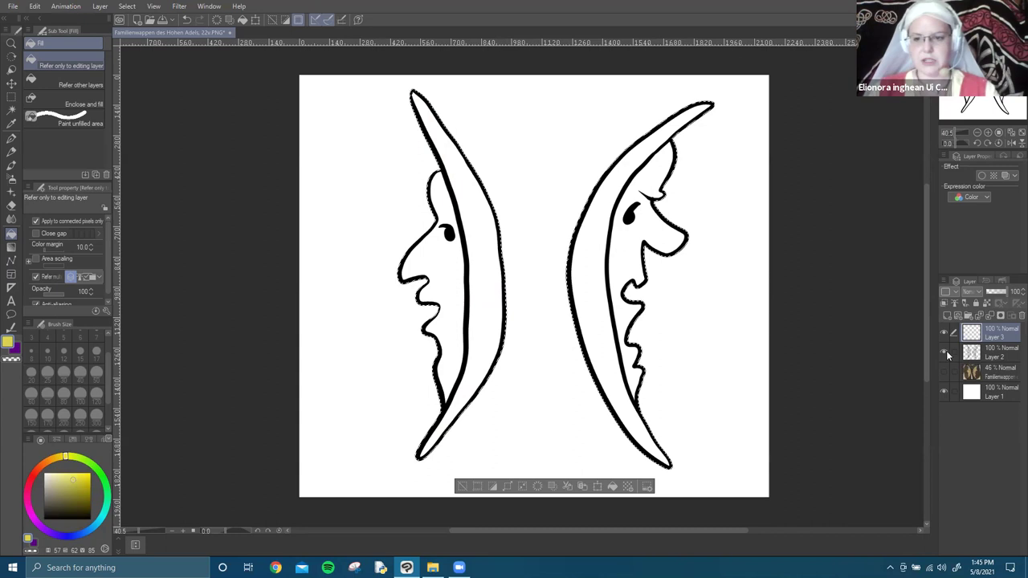
left_click(945, 354)
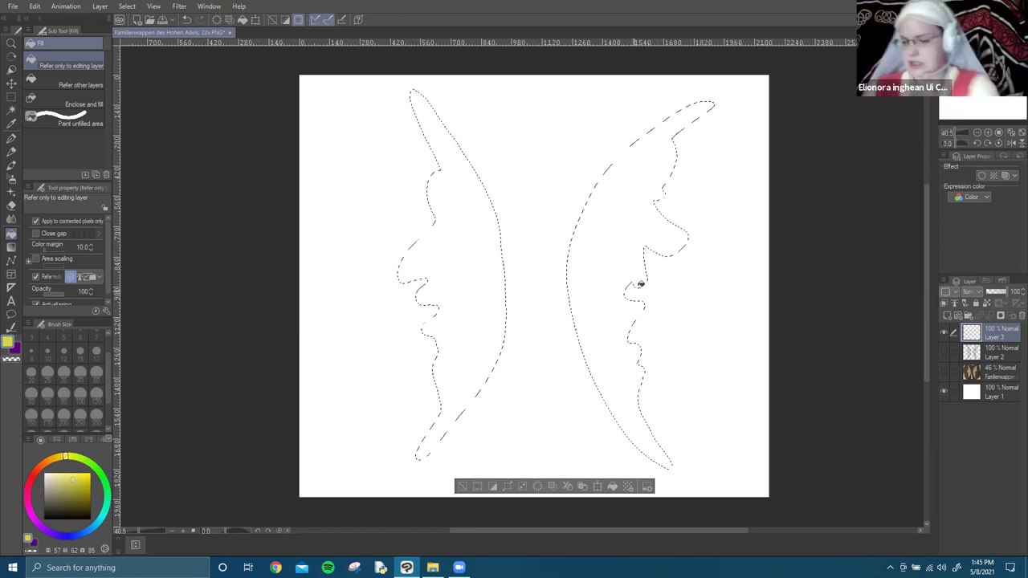
Show the line art on Layer 2 again and examine how closely the selection edge follows both moons' outlines.
scroll(640, 284, "up", 5)
scroll(623, 342, "down", 3)
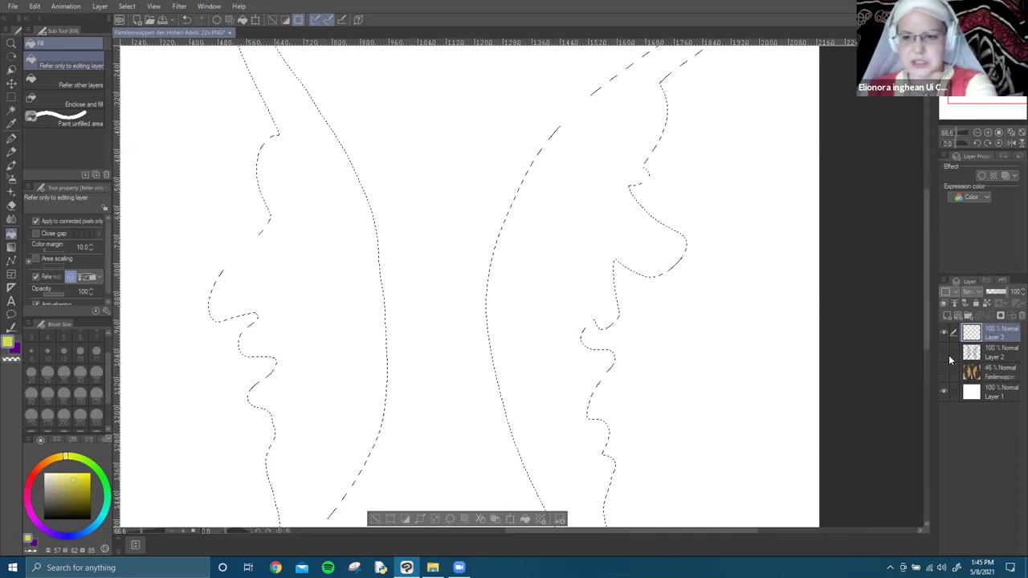
left_click(944, 353)
scroll(755, 344, "up", 2)
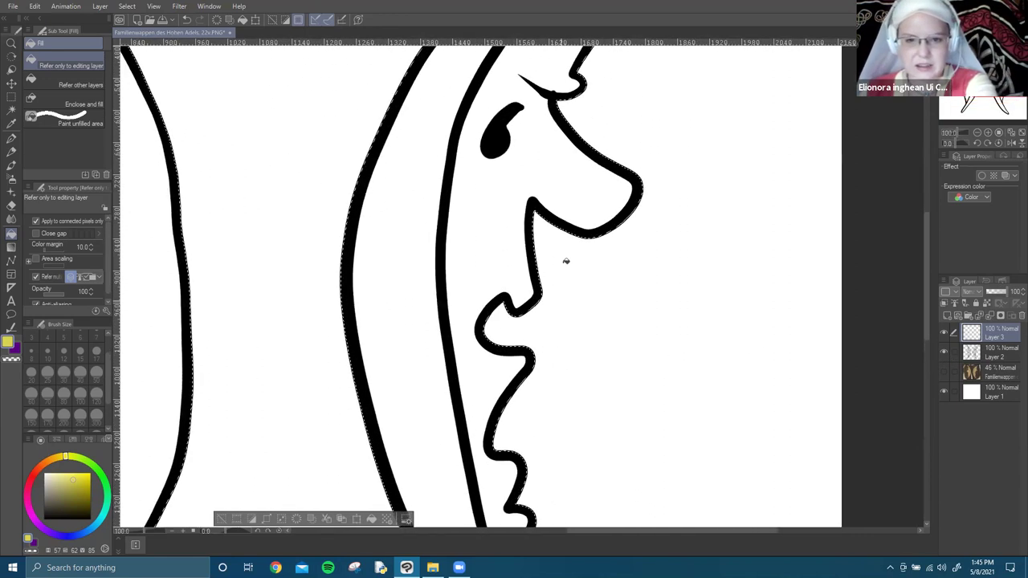
scroll(615, 212, "up", 2)
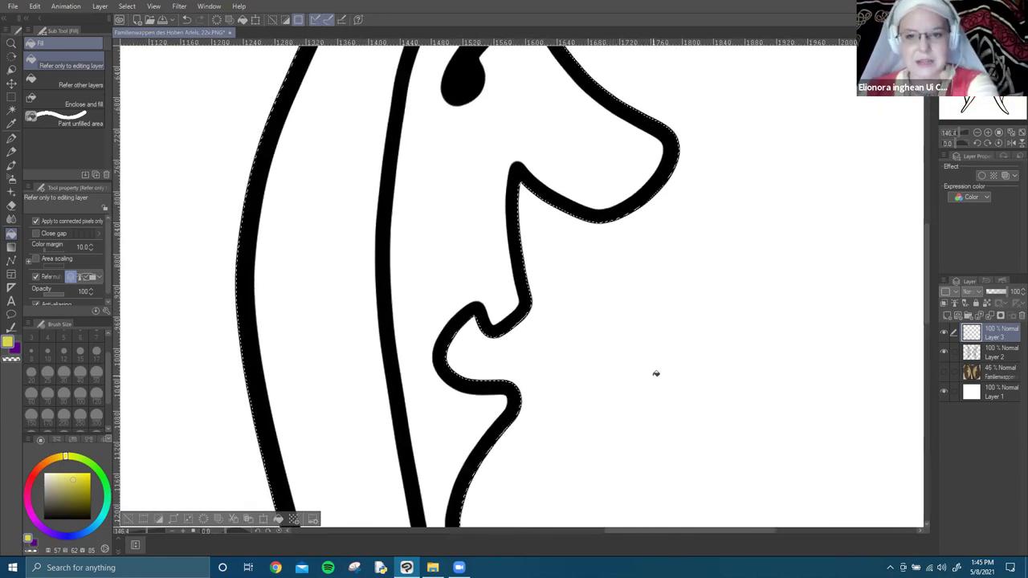
scroll(657, 382, "down", 4)
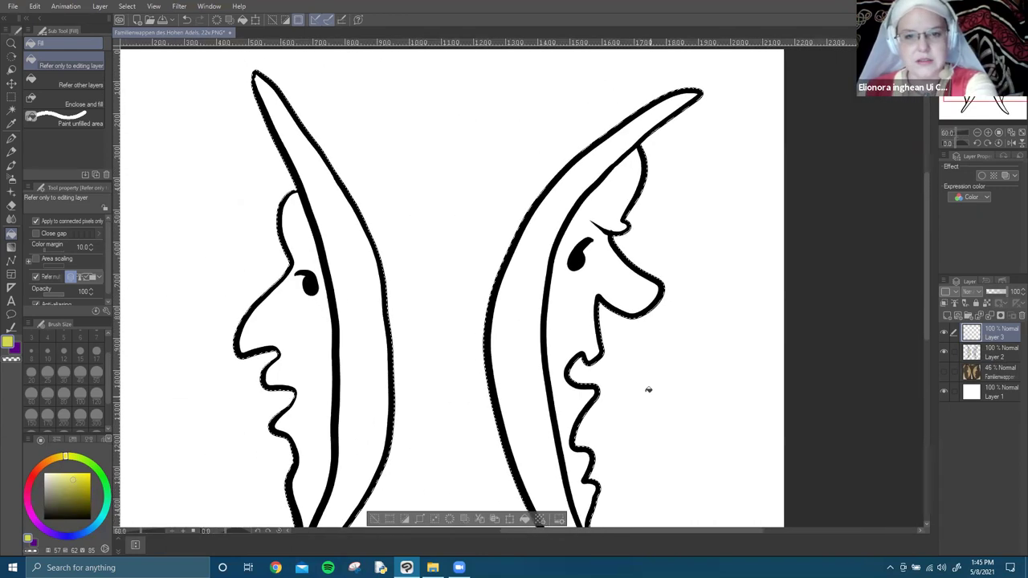
left_click_drag(724, 380, 832, 356)
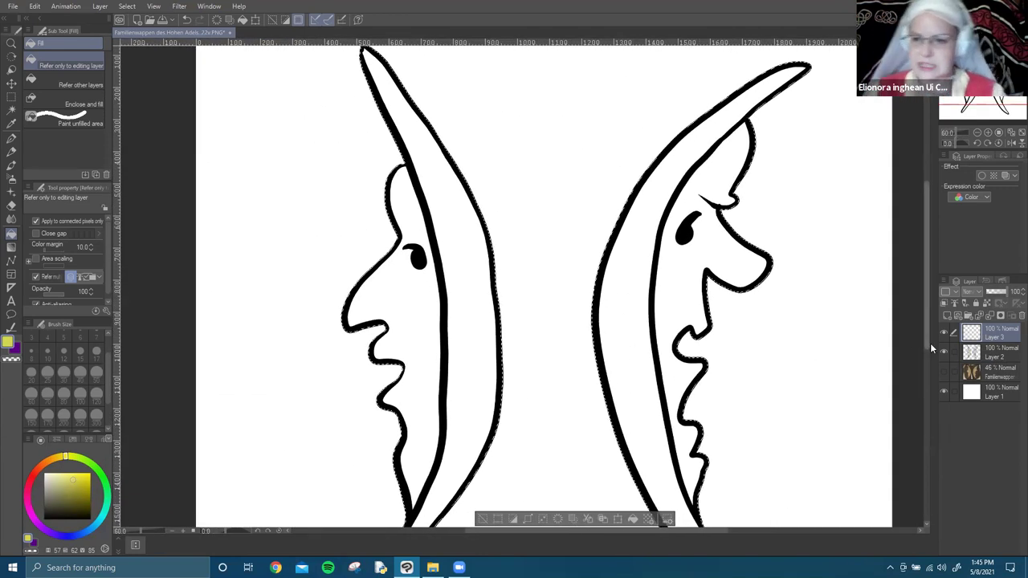
Fill both selected moons with the muted yellow on Layer 3 and place the line art of Layer 2 above it.
left_click(944, 351)
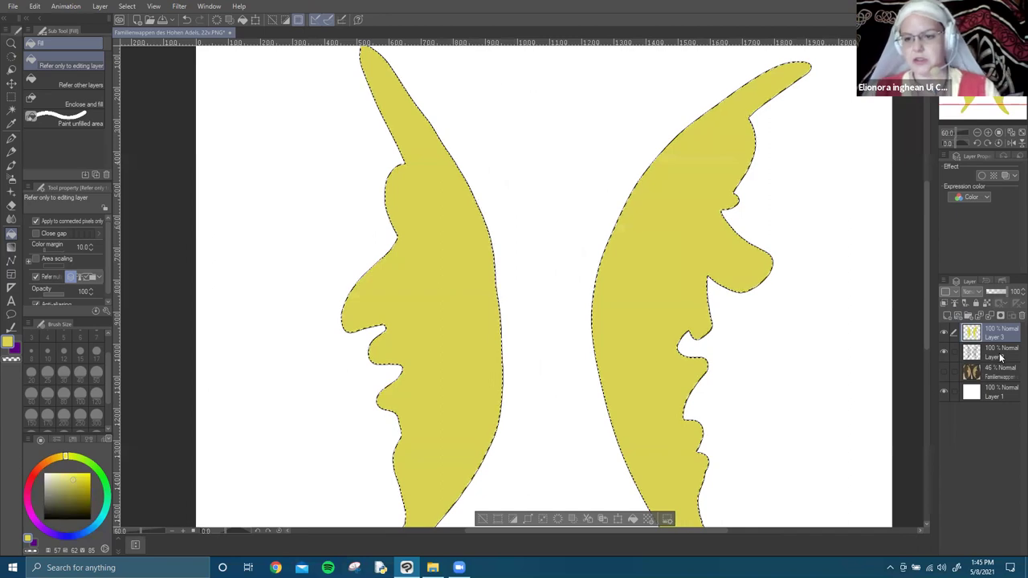
left_click_drag(1005, 347, 995, 326)
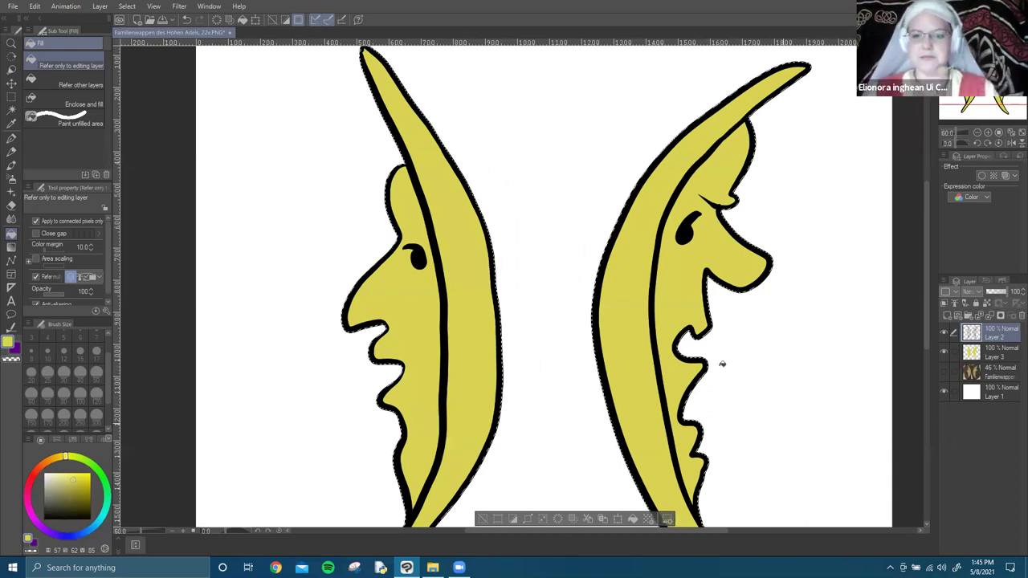
scroll(654, 214, "up", 6)
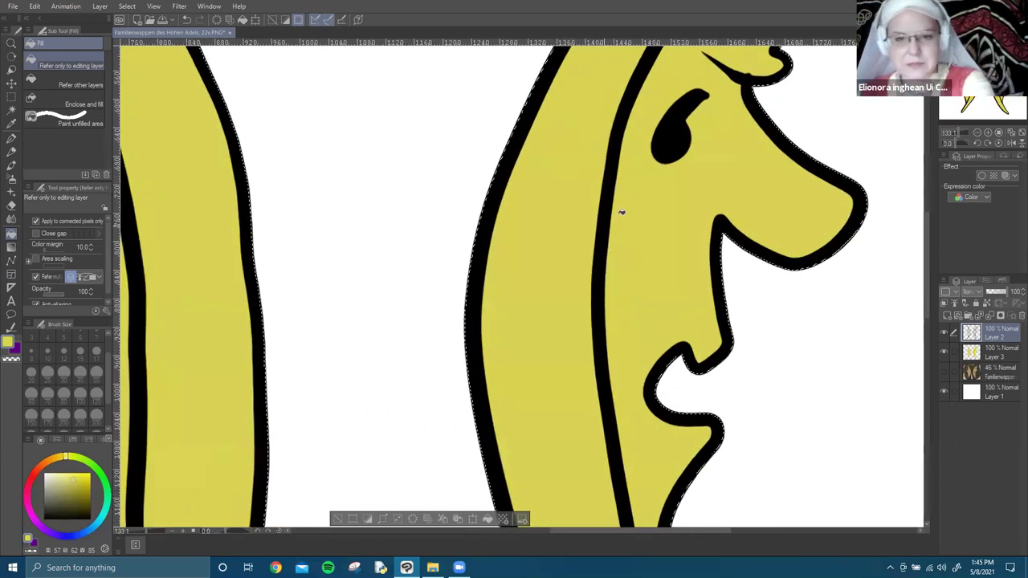
scroll(612, 201, "up", 3)
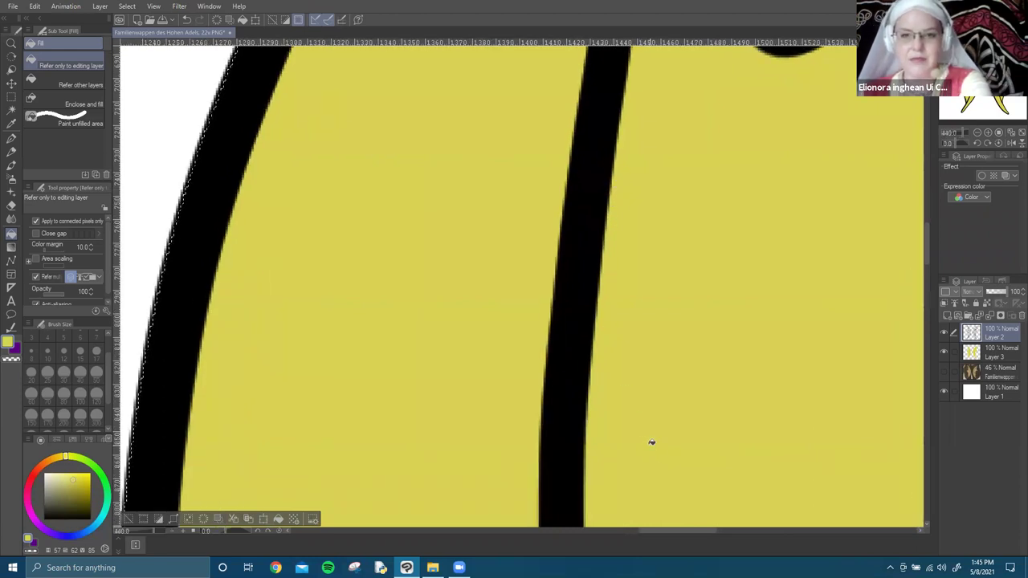
scroll(650, 446, "down", 2)
scroll(650, 444, "down", 5)
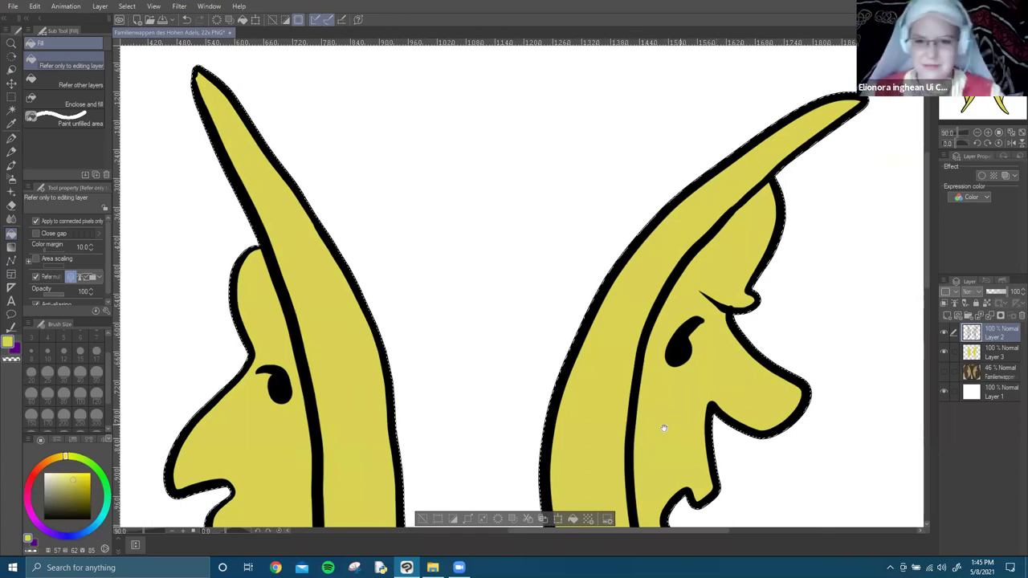
scroll(634, 333, "down", 3)
scroll(654, 323, "down", 4)
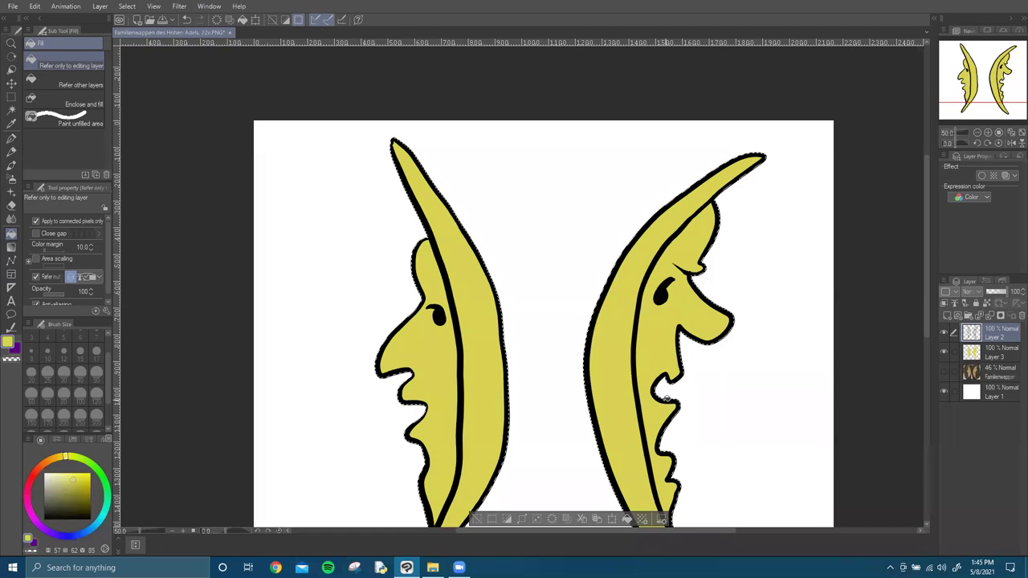
scroll(667, 399, "down", 2)
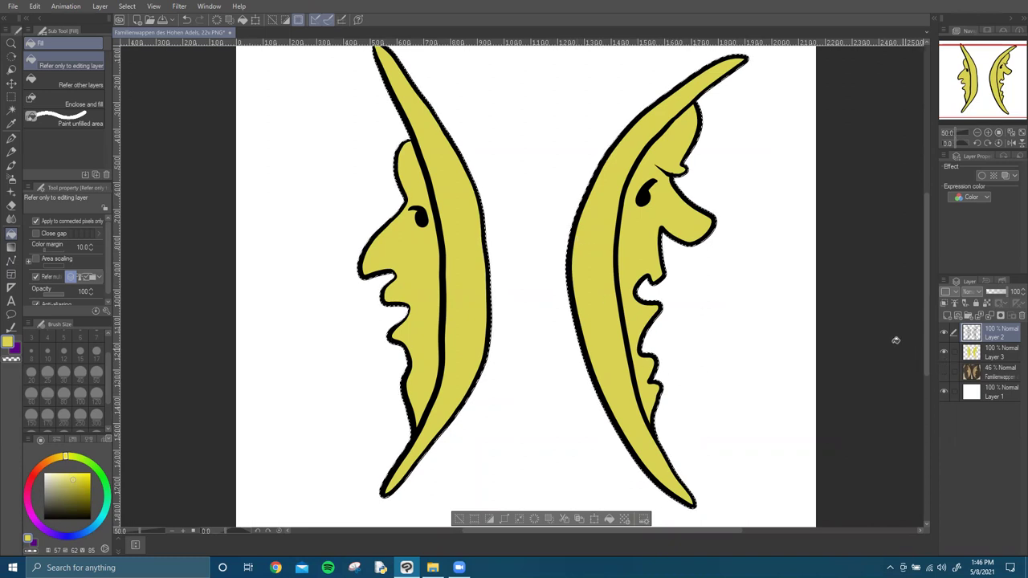
Undo the layer reordering, the yellow fill, the added layer and the selection, back to the plain line art.
key("ctrl+z")
key("ctrl+z")
key("ctrl+z")
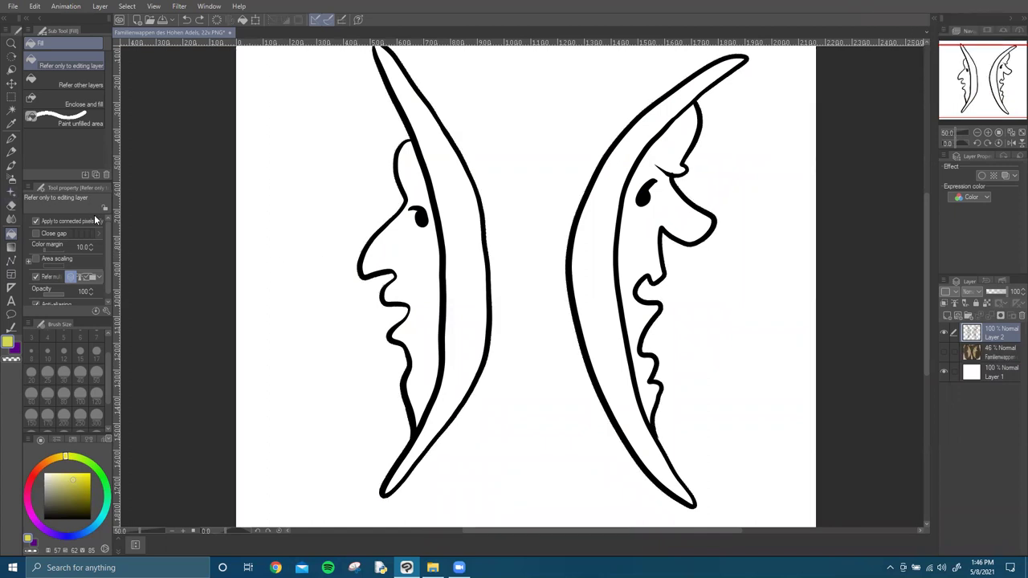
Auto-select the background around both moons on the Layer 2 line art, clearing the first selection and making it again.
left_click(11, 112)
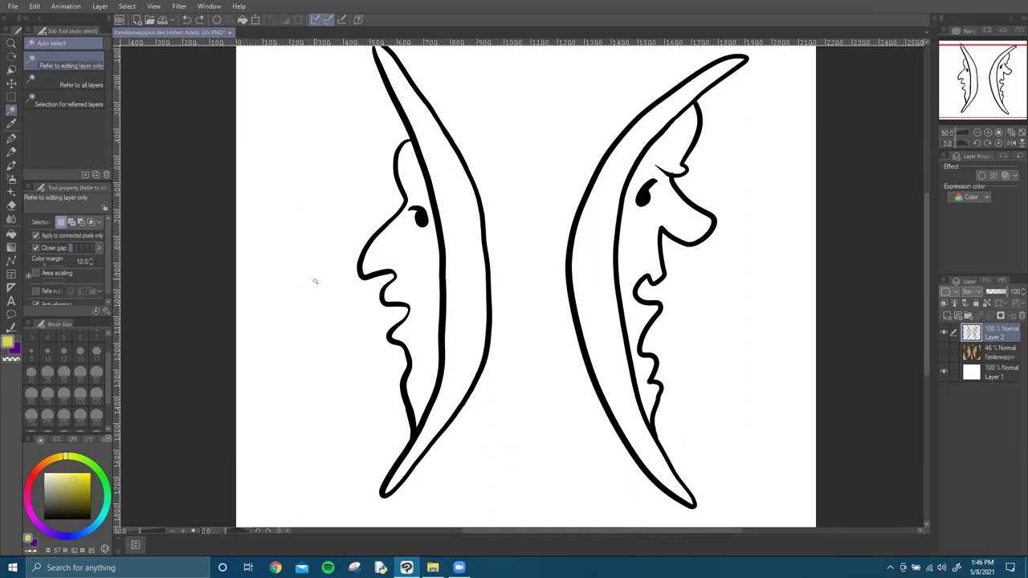
left_click(336, 343)
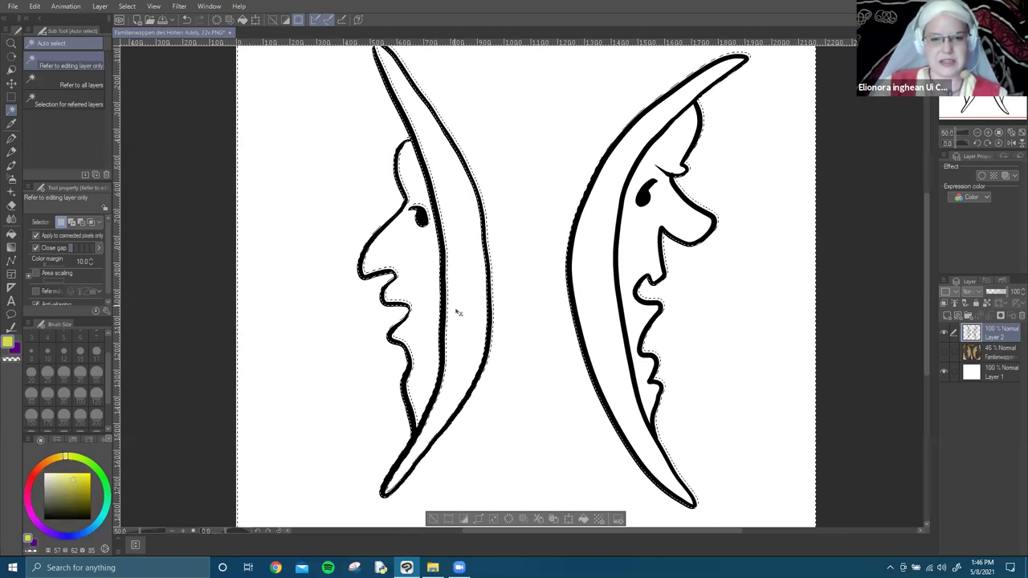
left_click(378, 332)
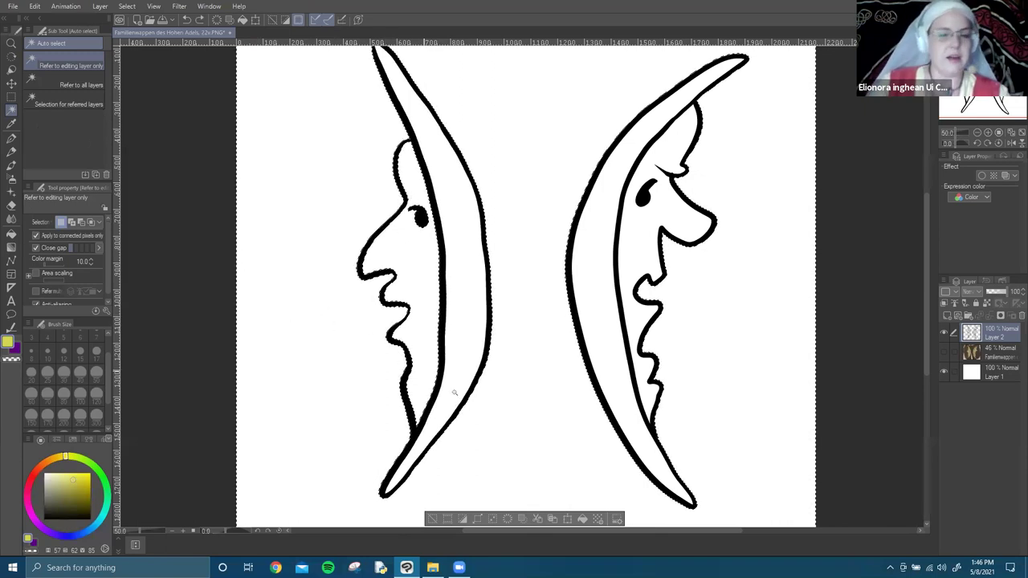
left_click(431, 519)
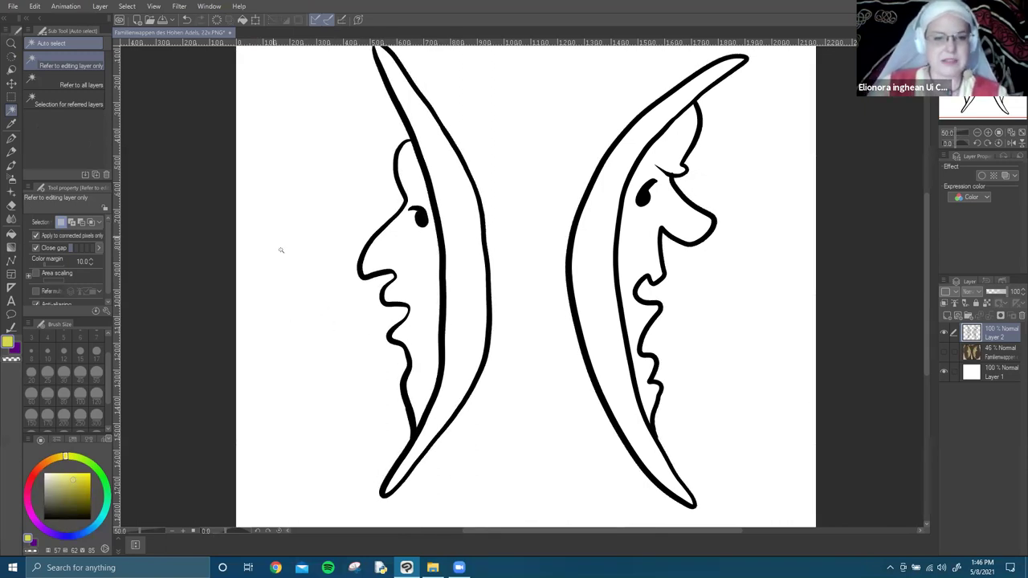
left_click(281, 249)
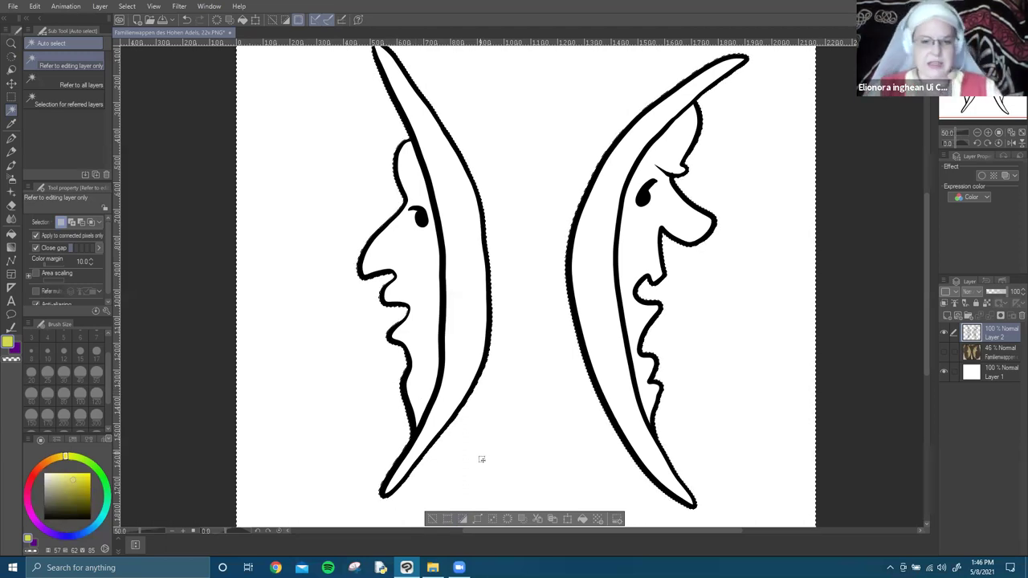
Expand the background selection by 1 px and invert it so that it covers the two moons.
left_click(477, 519)
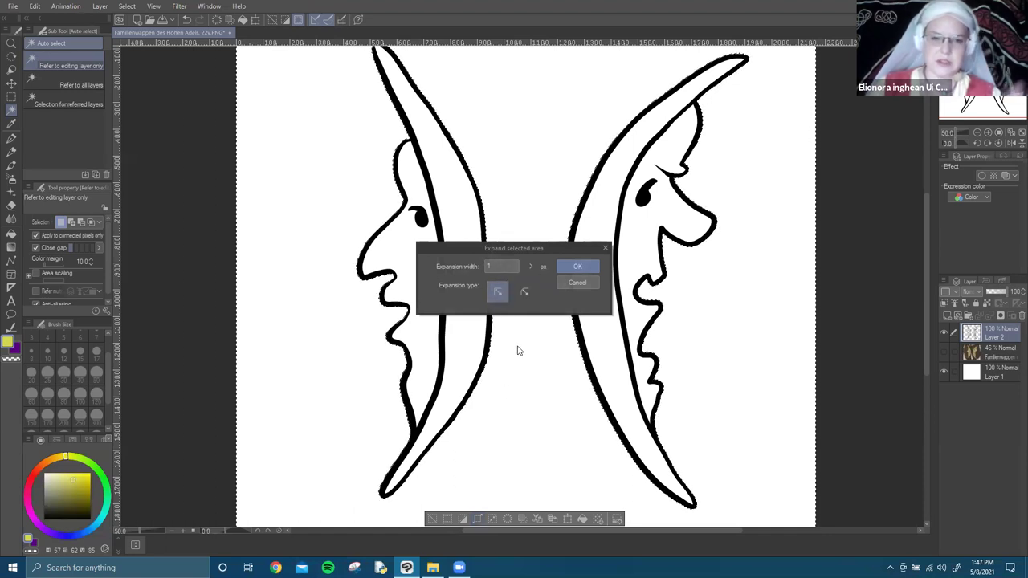
left_click(584, 268)
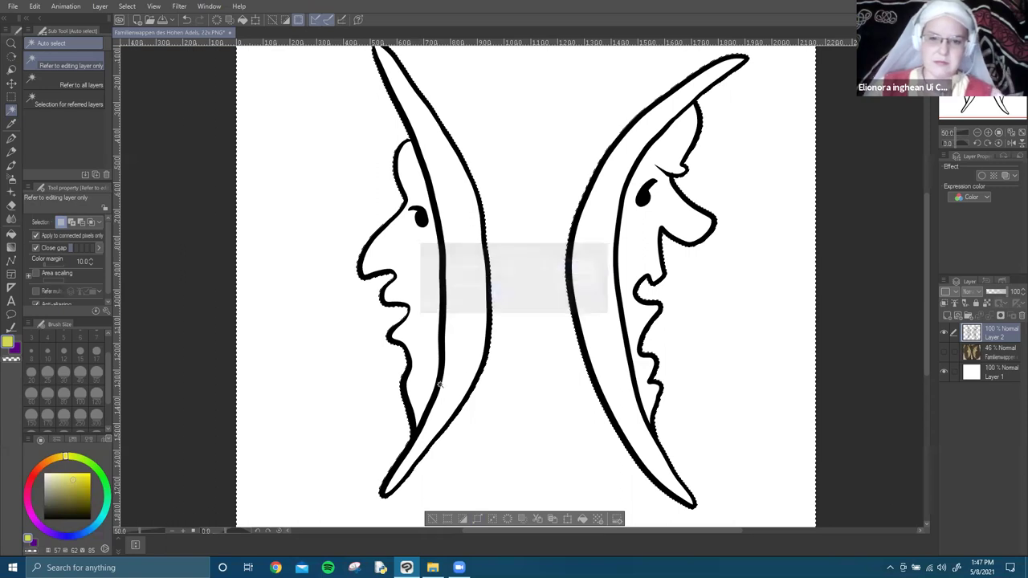
left_click(464, 521)
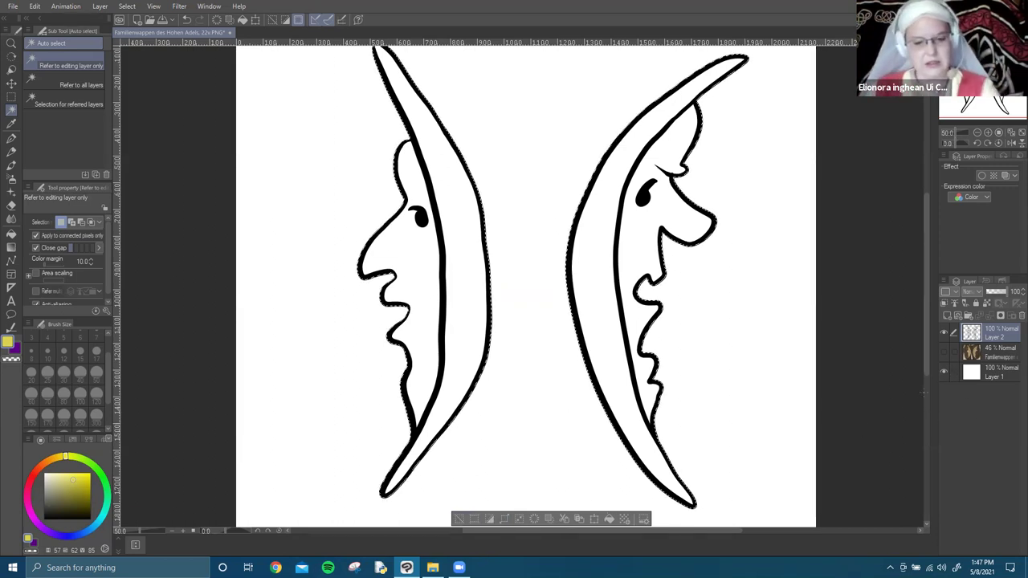
Add a new layer, hide the line art on Layer 2 and fill both selected moons with the muted yellow.
key("ctrl+shift+n")
left_click(944, 350)
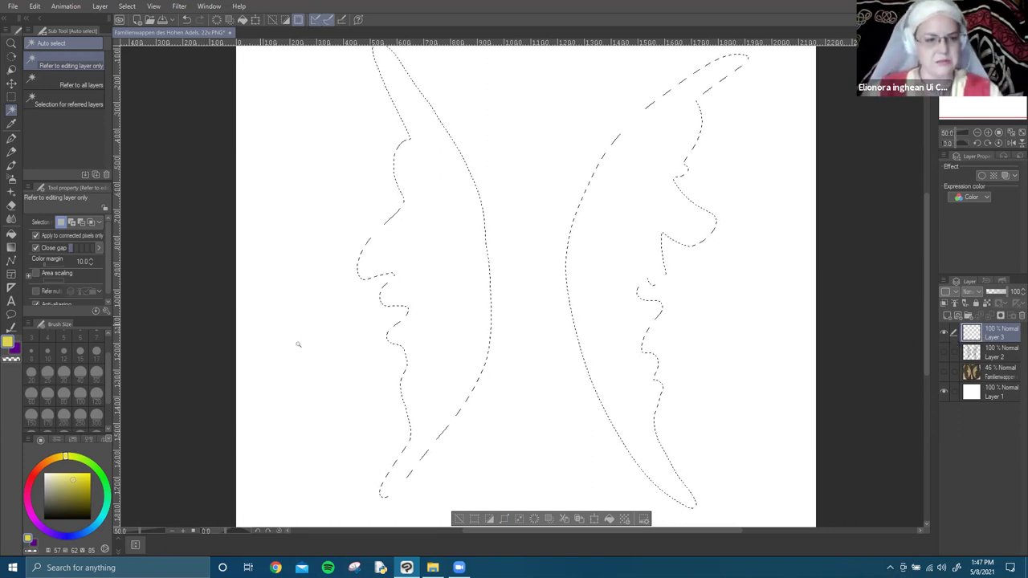
key("g")
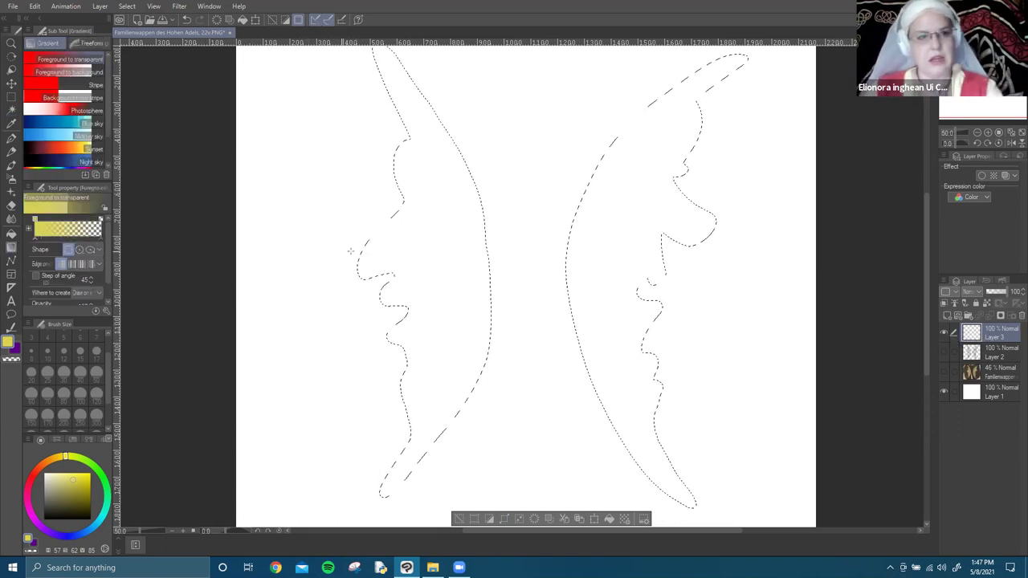
key("g")
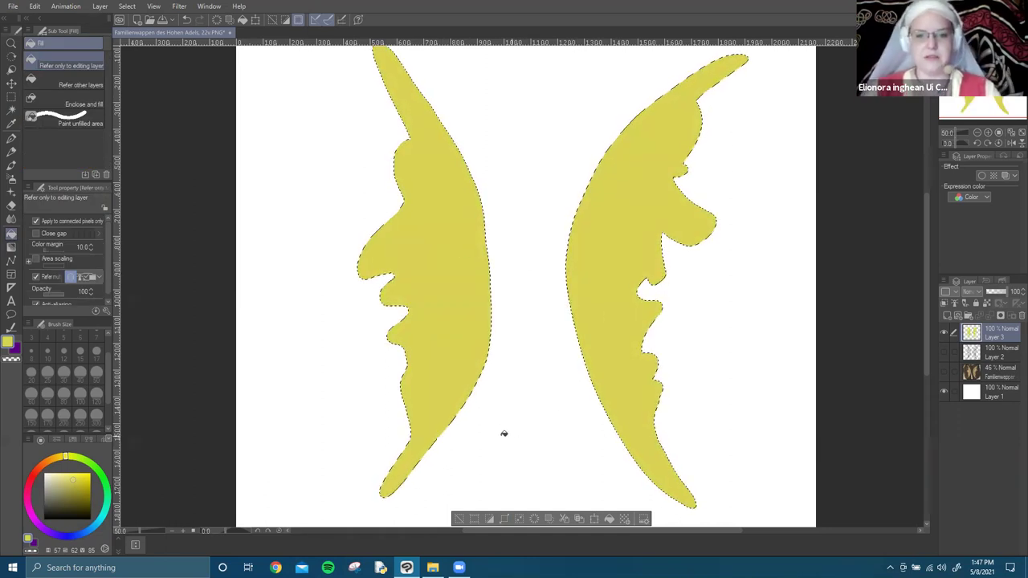
Show the line art on Layer 2 and move the yellow Layer 3 directly beneath it.
left_click(944, 352)
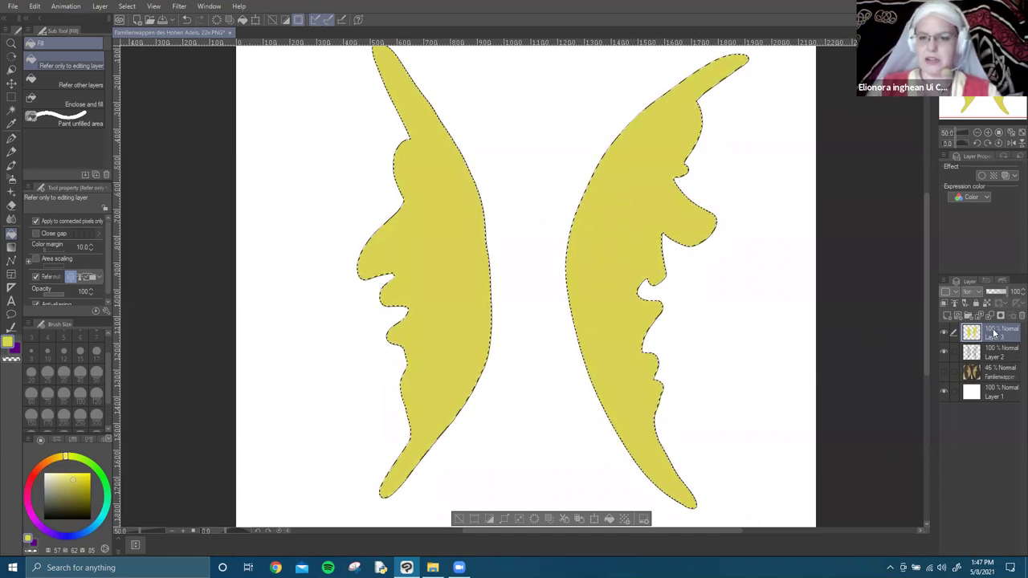
left_click_drag(994, 333, 992, 382)
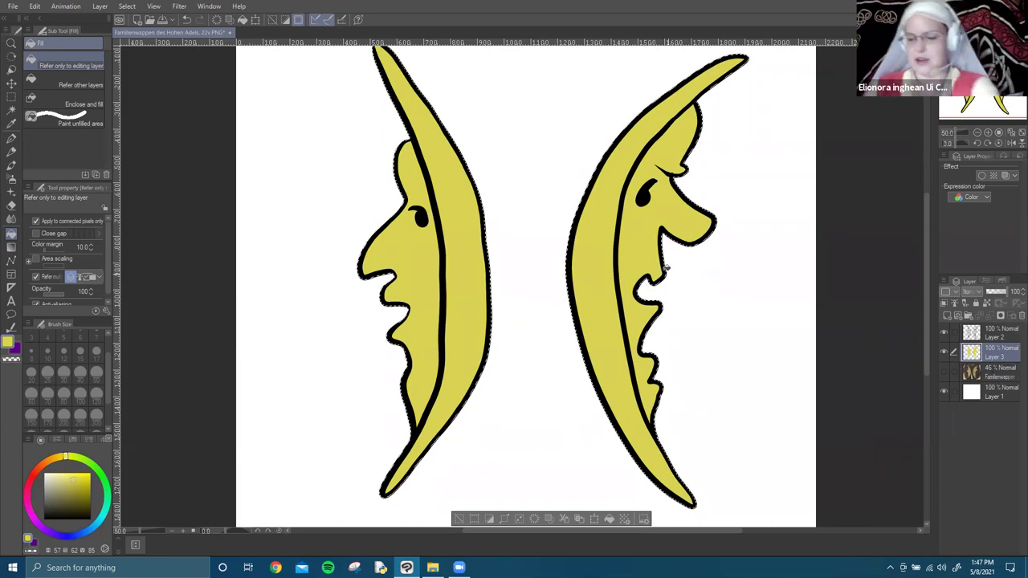
scroll(665, 269, "up", 5)
scroll(611, 199, "down", 5)
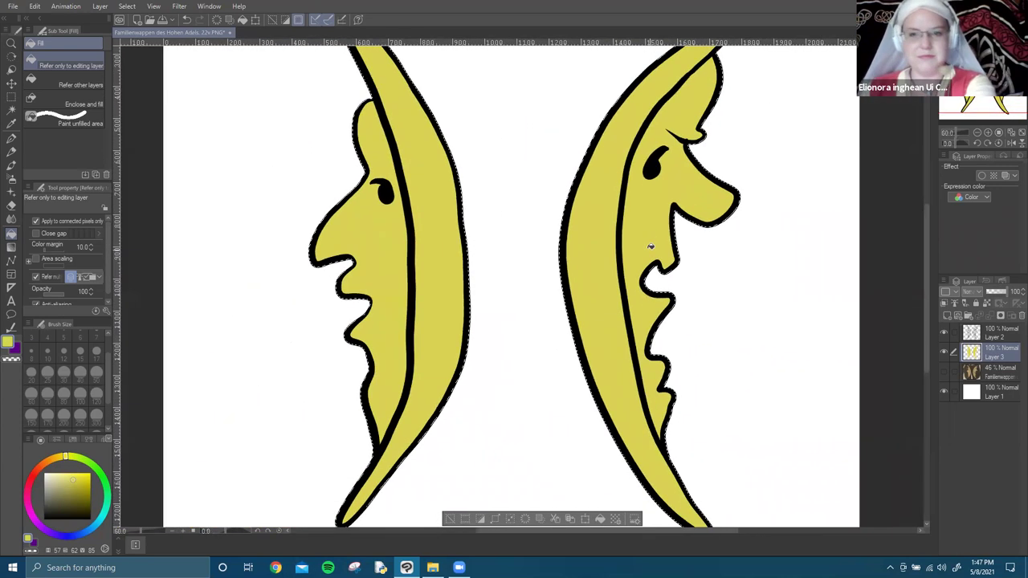
scroll(651, 247, "down", 1)
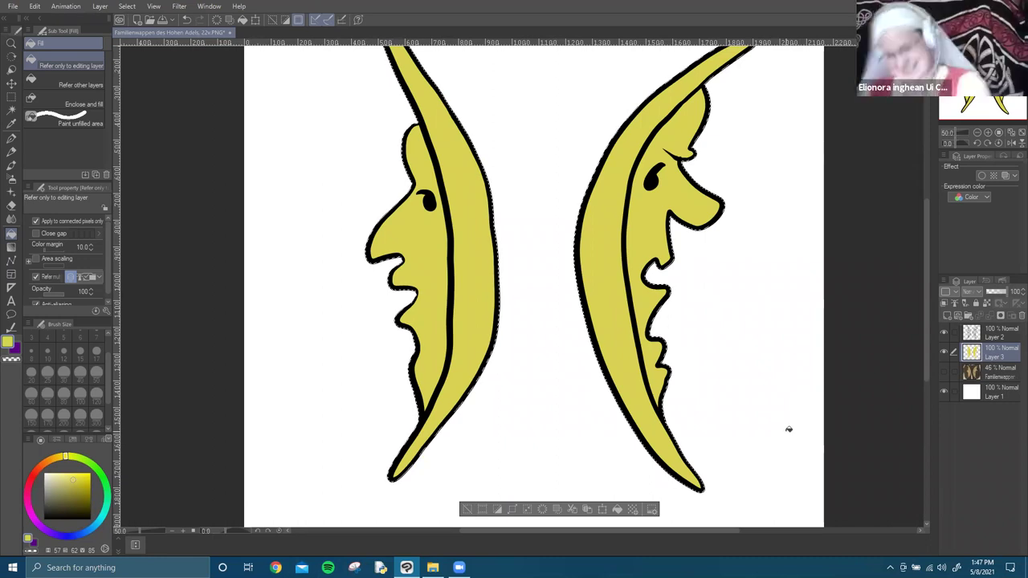
scroll(788, 430, "down", 1)
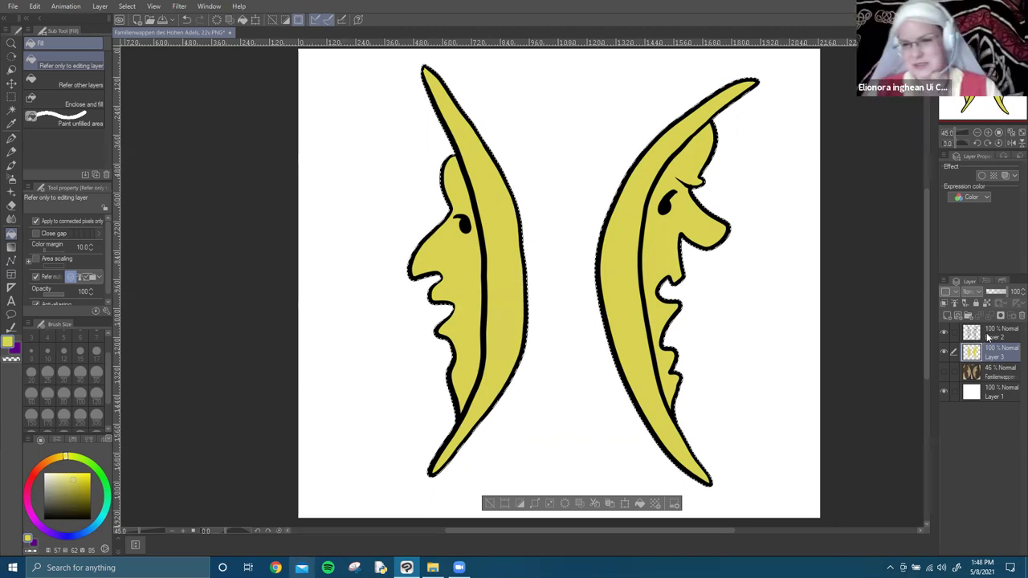
Hide the yellow fill on Layer 3, set the Fill tool's color to white and clear the selection.
left_click(946, 354)
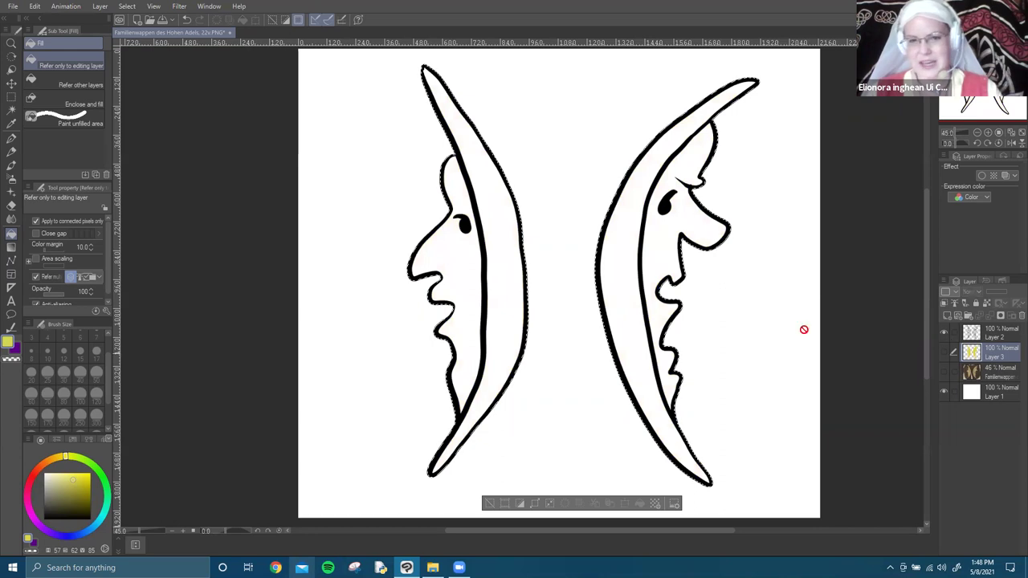
key("p")
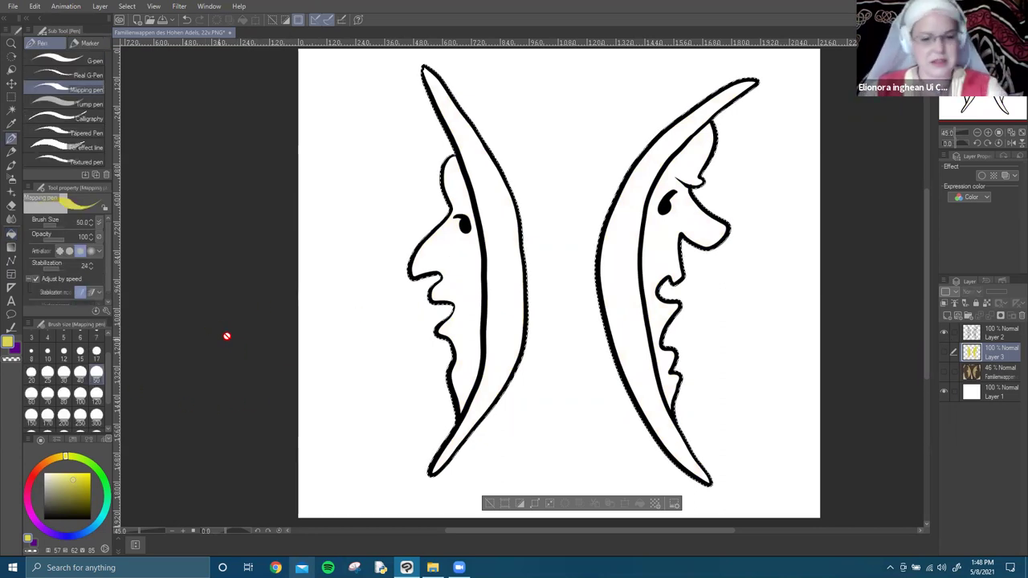
key("g")
key("g")
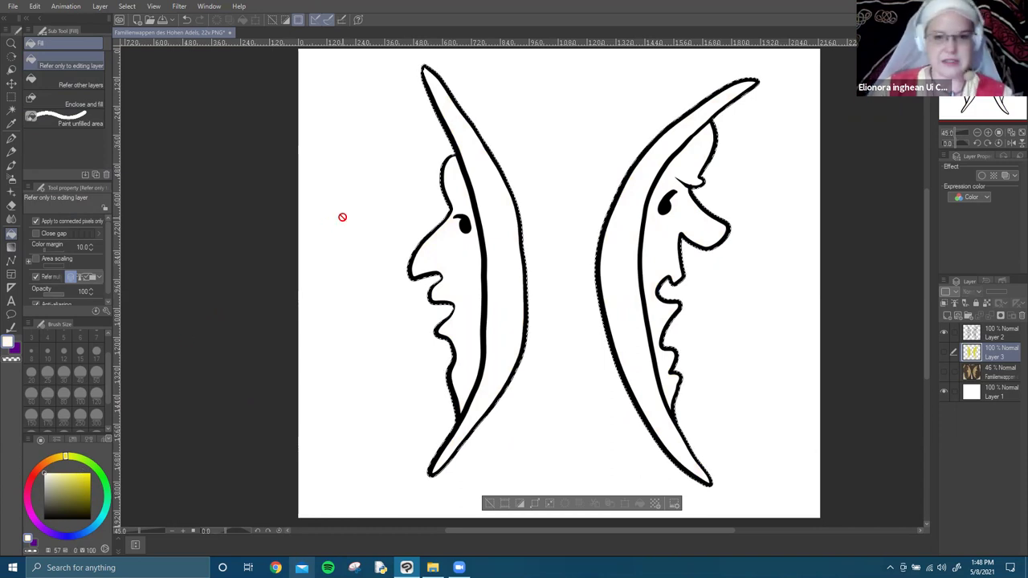
left_click(487, 503)
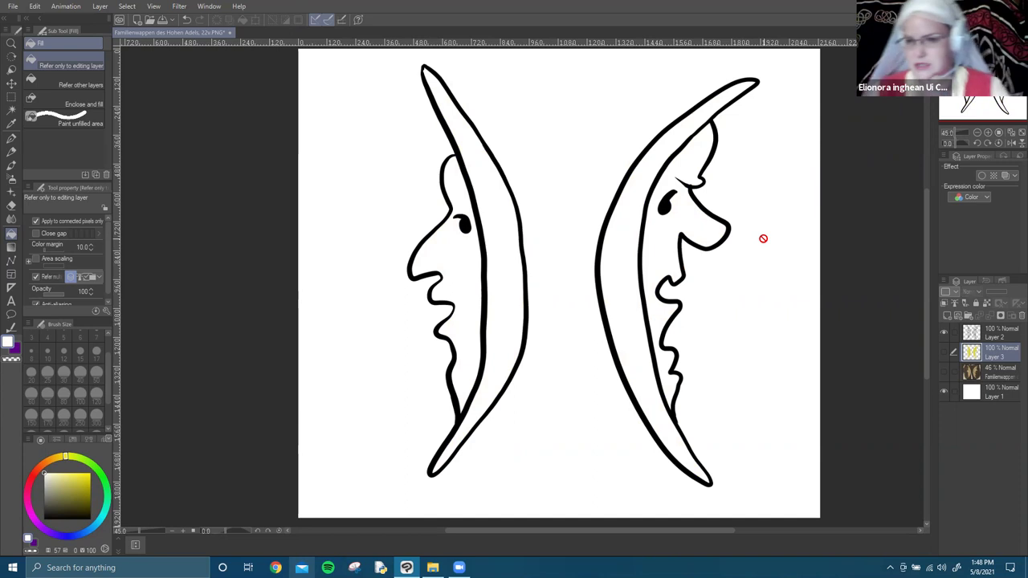
Try a white fill on the left moon directly on the line art Layer 2, and undo it.
left_click(990, 339)
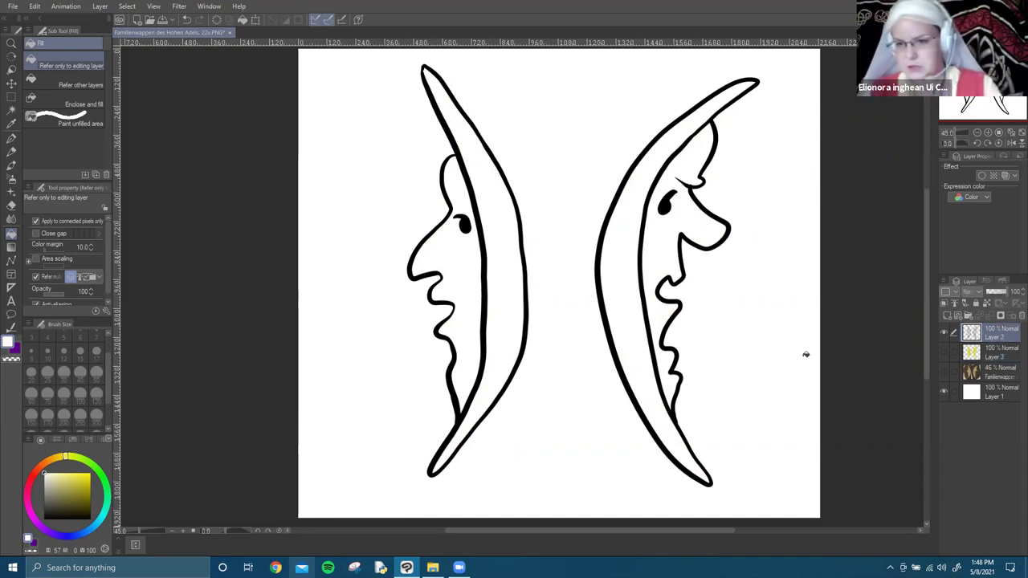
left_click(485, 258)
key("ctrl+z")
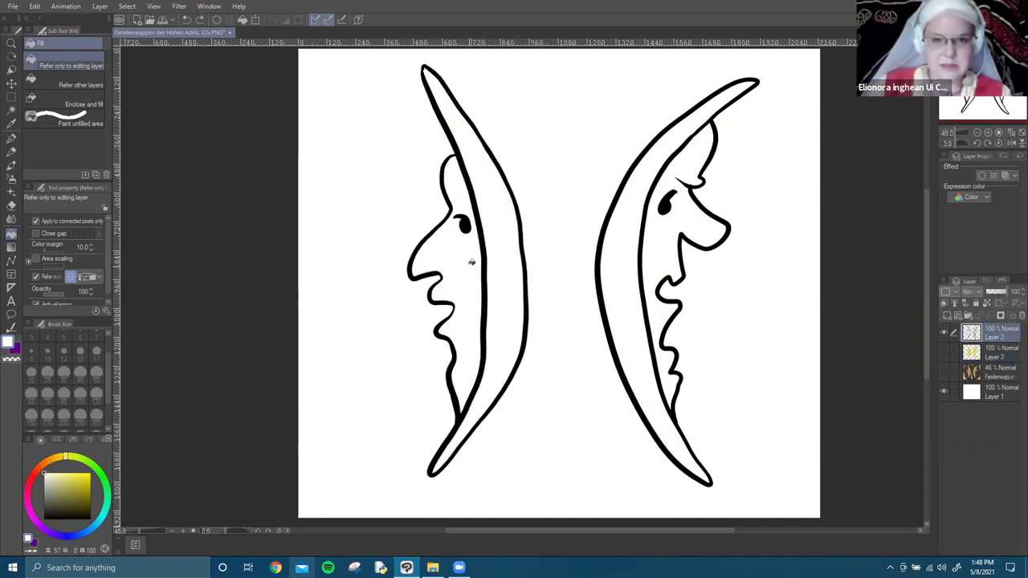
Make the yellow Layer 3 and the reference image layer visible, keeping the line art Layer 2 active.
left_click(944, 352)
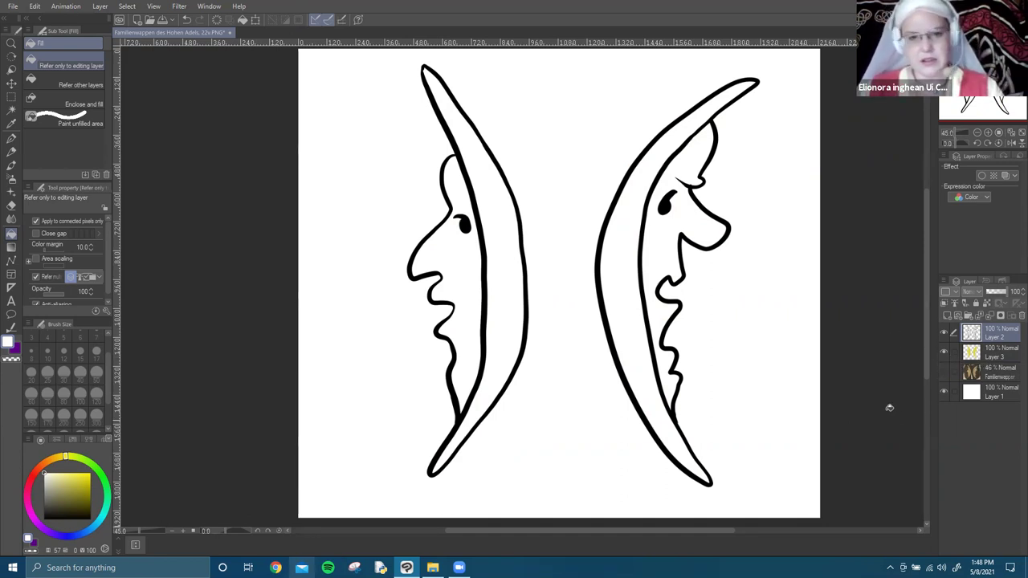
left_click(997, 358)
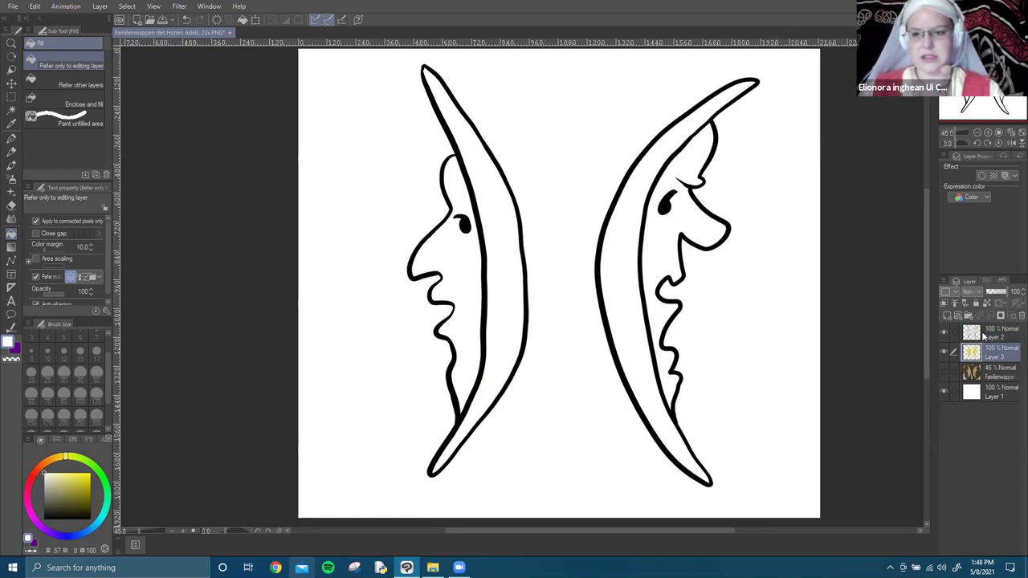
left_click(978, 336)
left_click(945, 372)
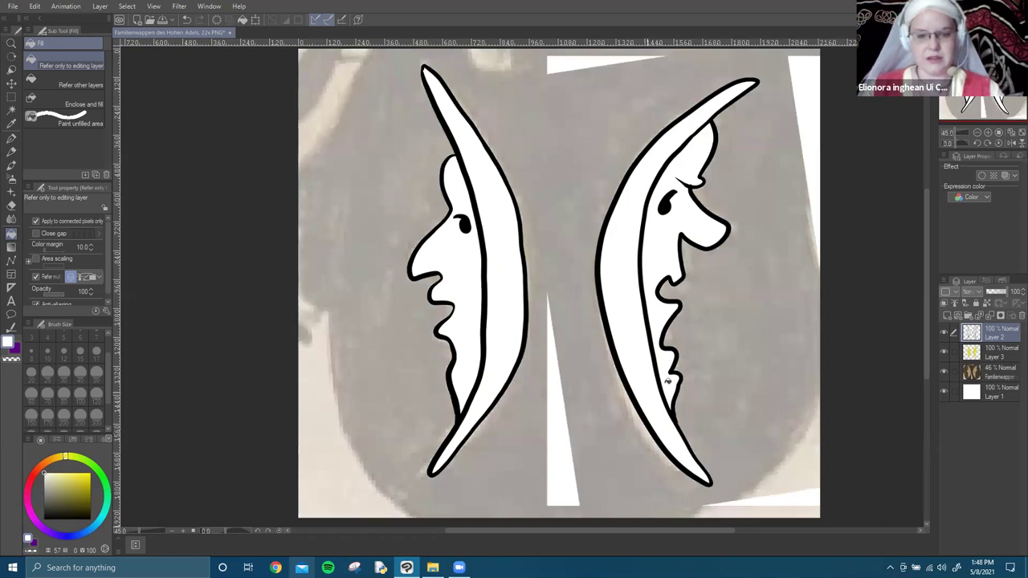
Toggle the line art on Layer 2 off and on to check the yellow fill beneath it.
left_click(943, 331)
left_click(943, 331)
left_click(943, 333)
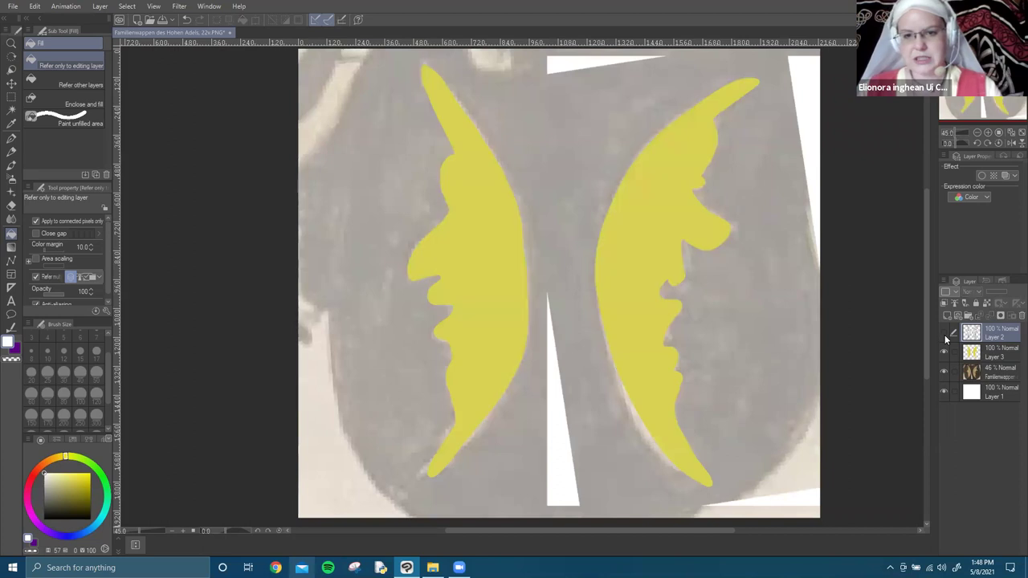
left_click(944, 332)
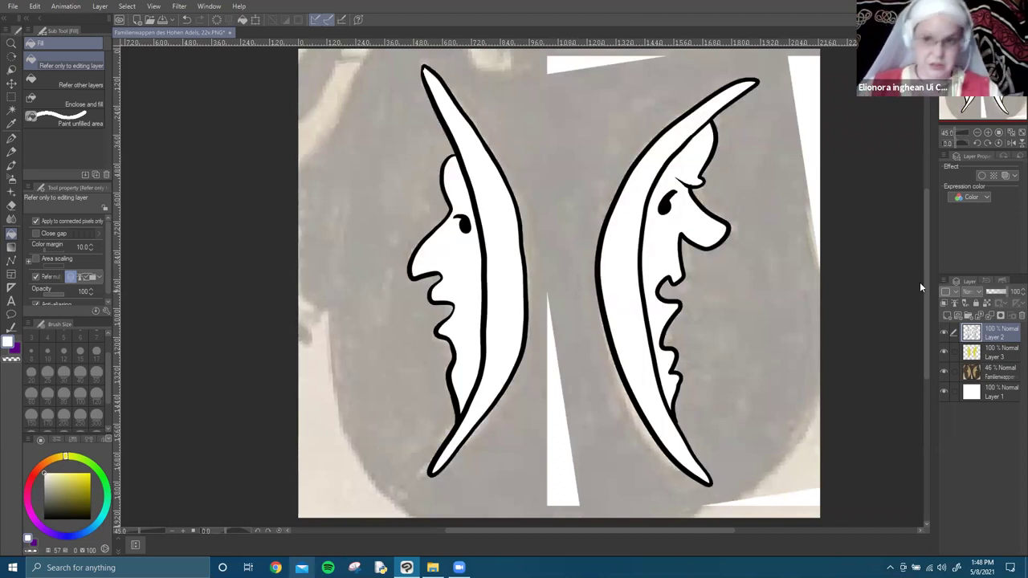
right_click(1004, 338)
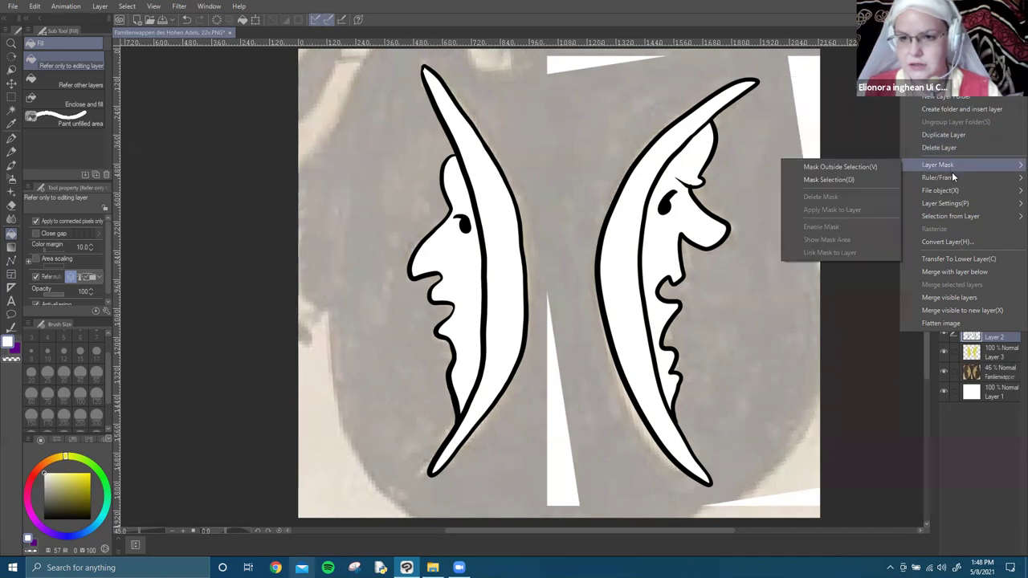
mouse_move(954, 191)
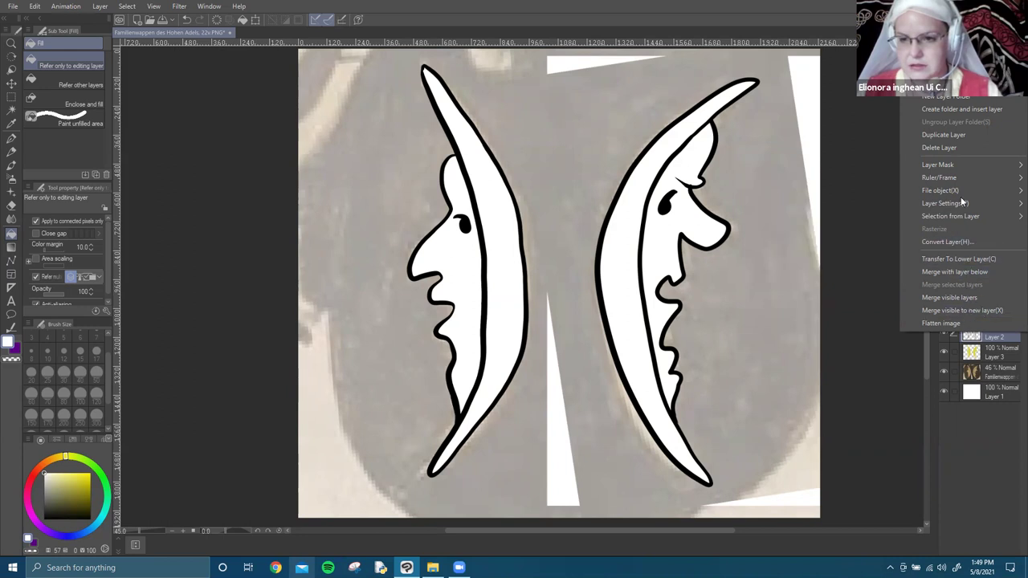
left_click(972, 412)
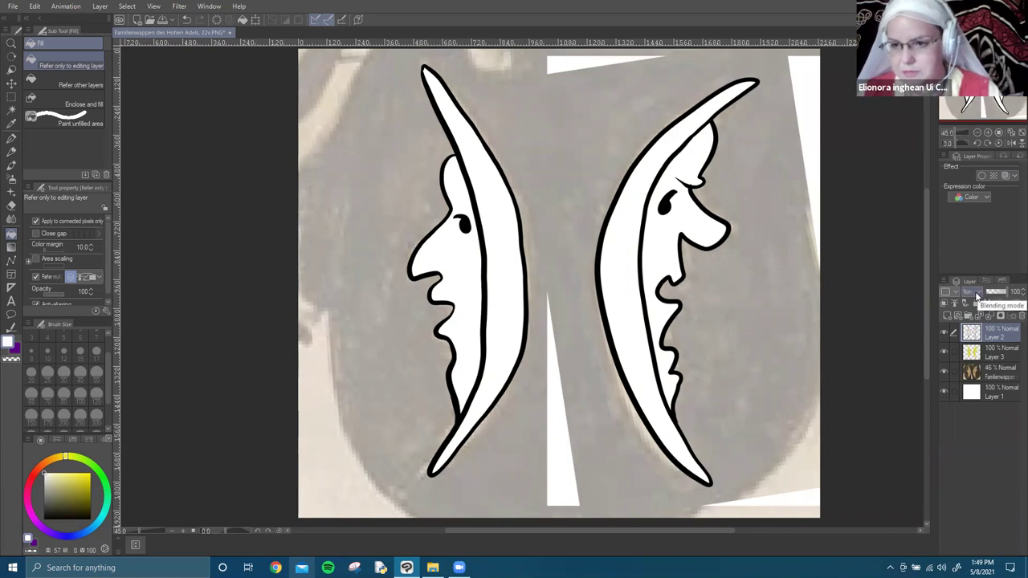
Try the Multiply blending mode on the line art Layer 2 and return it to Normal.
left_click(978, 295)
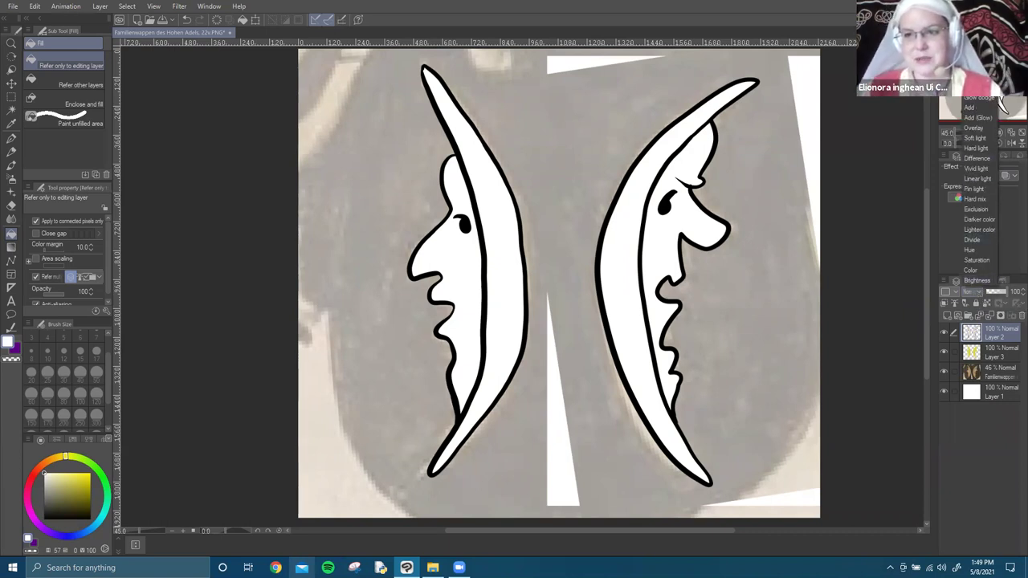
left_click(974, 28)
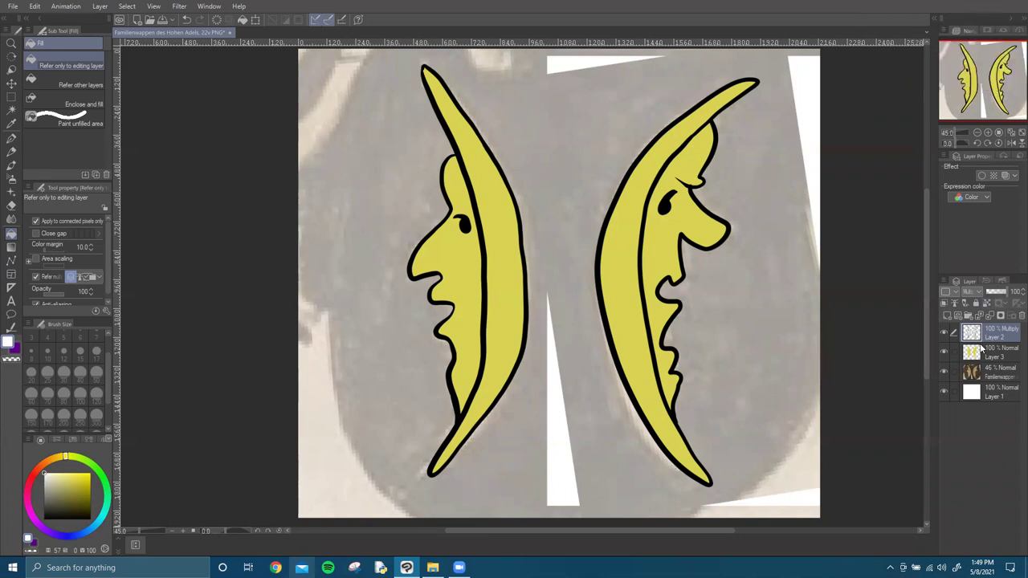
left_click(971, 293)
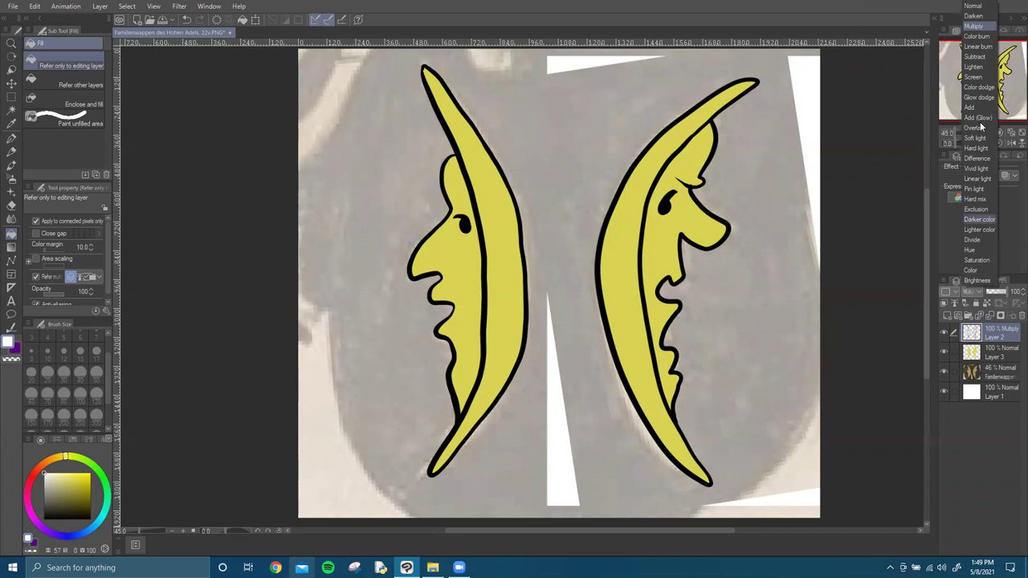
left_click(976, 10)
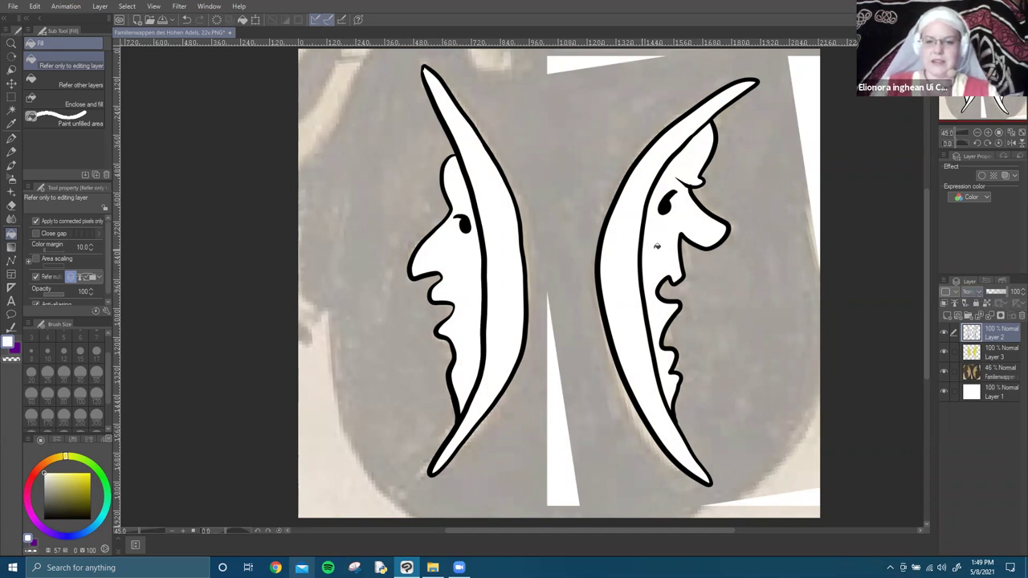
Set Layer 2 to Multiply again, inspect the moons' line edges up close and switch the blending mode back to Normal.
left_click(976, 291)
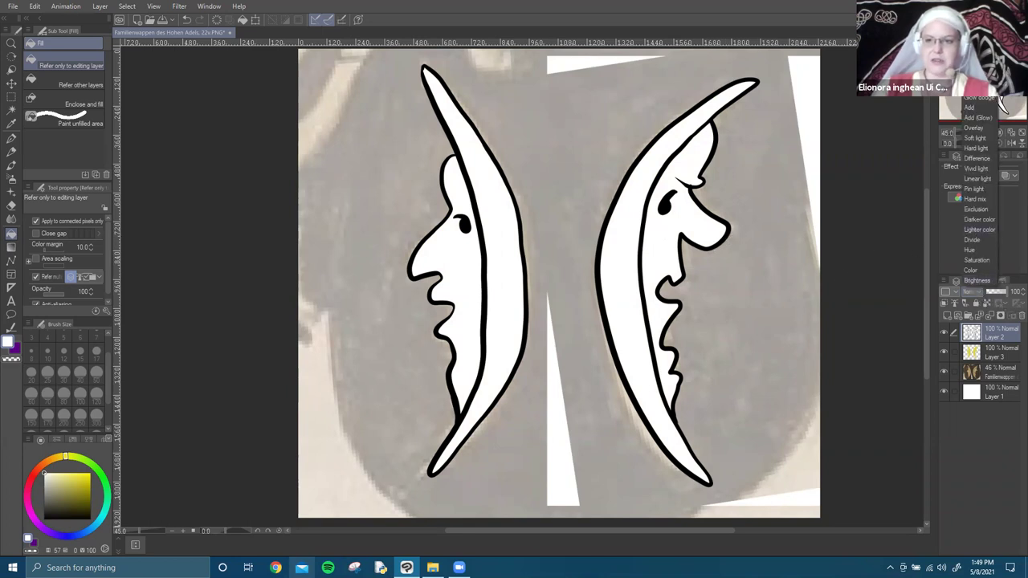
left_click(976, 27)
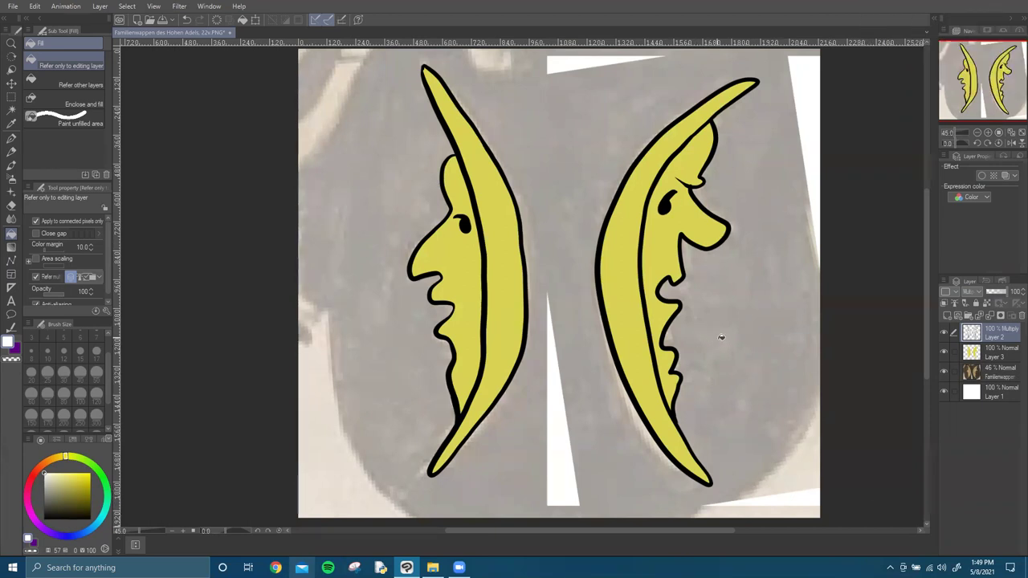
scroll(721, 337, "up", 5)
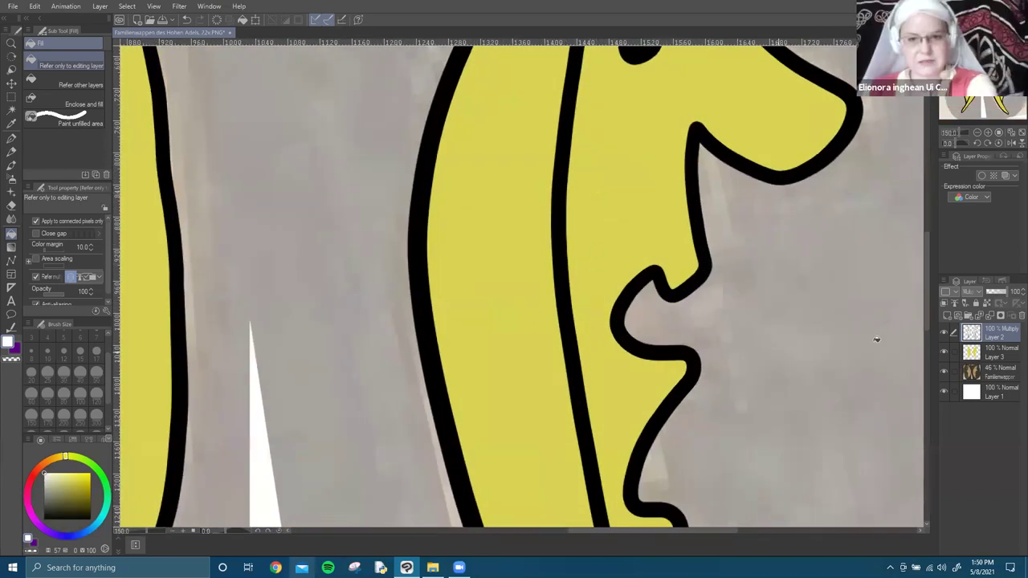
scroll(876, 340, "down", 2)
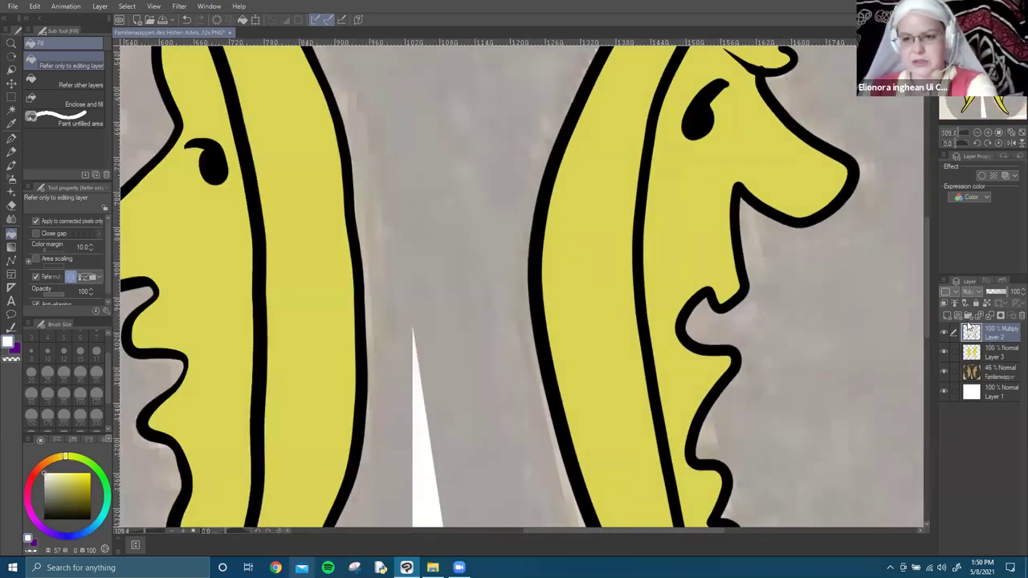
left_click(978, 291)
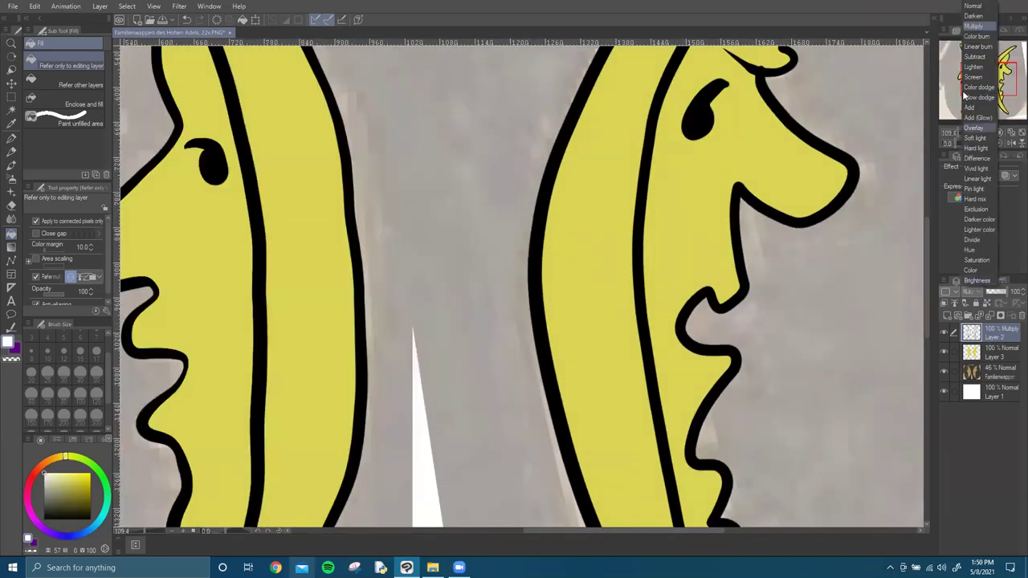
left_click(973, 7)
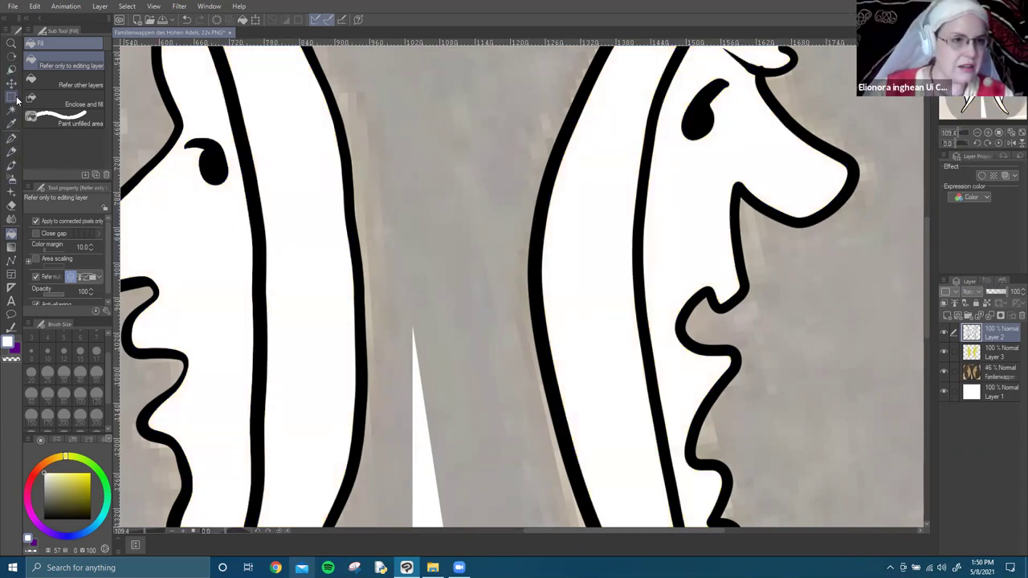
Auto-select and delete the white inside the left moon's face and crescent on Layer 2, and inspect the line edges.
left_click(11, 109)
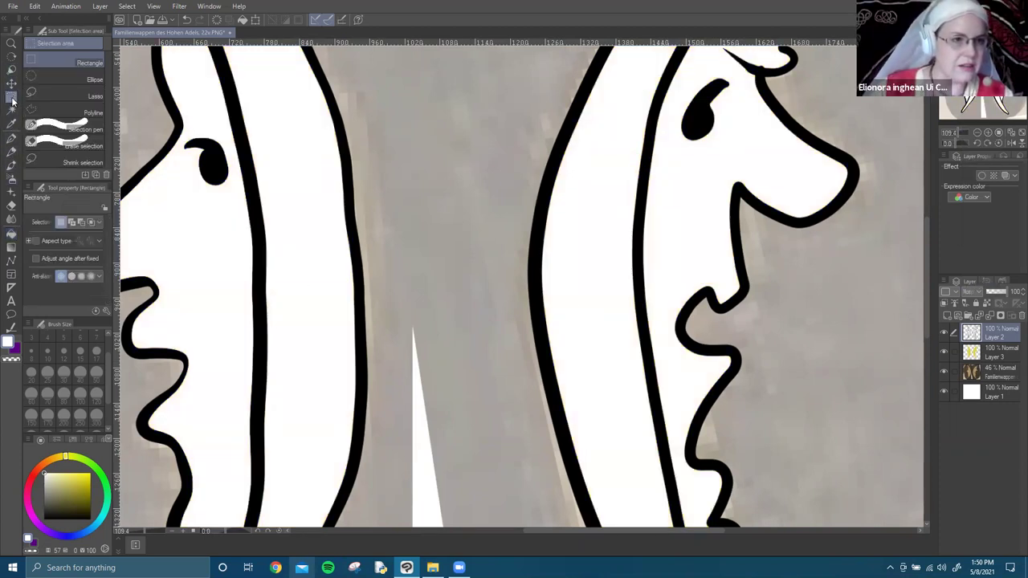
left_click(319, 270)
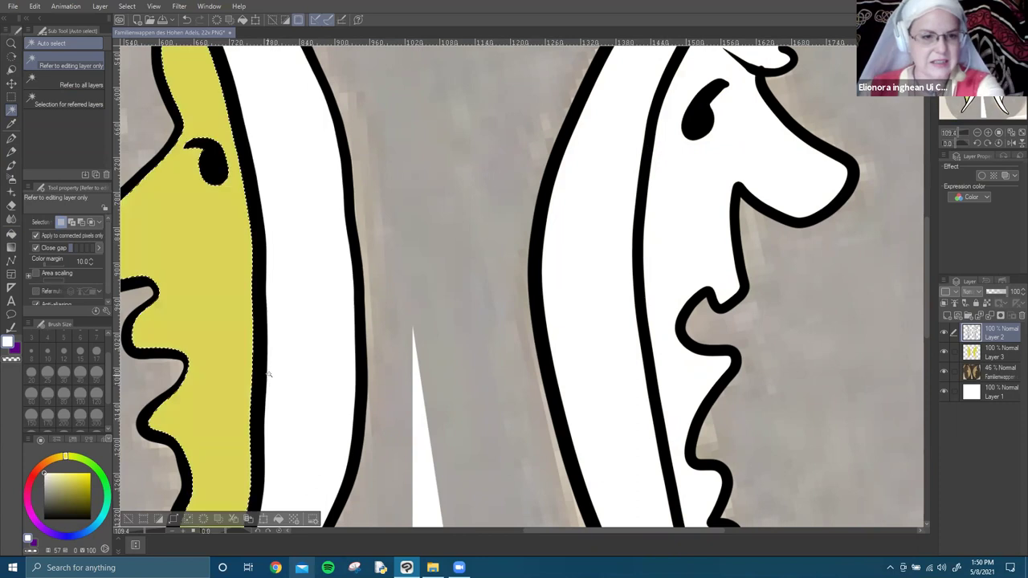
key("alt+BackSpace")
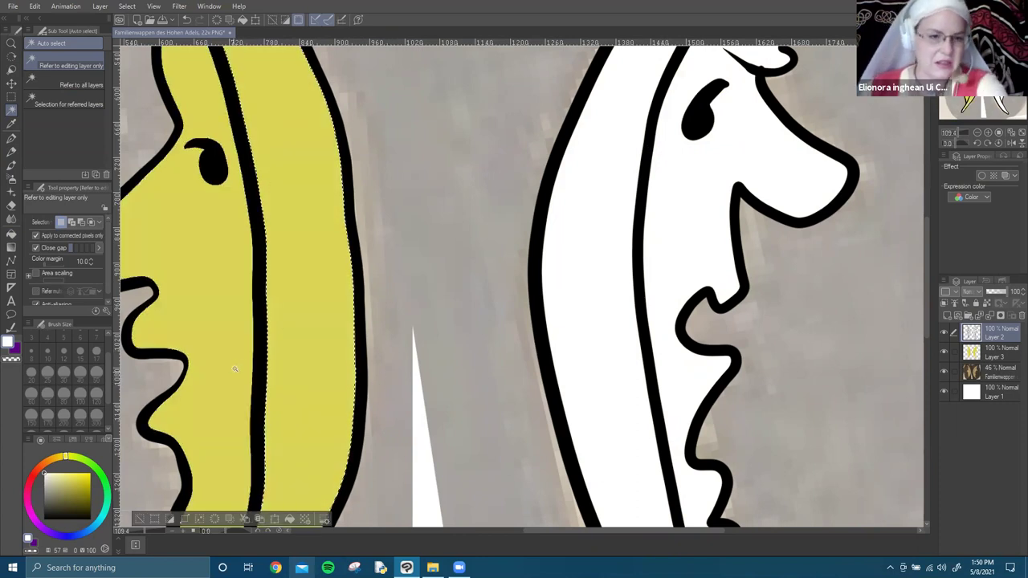
scroll(259, 346, "up", 1)
scroll(259, 346, "up", 5)
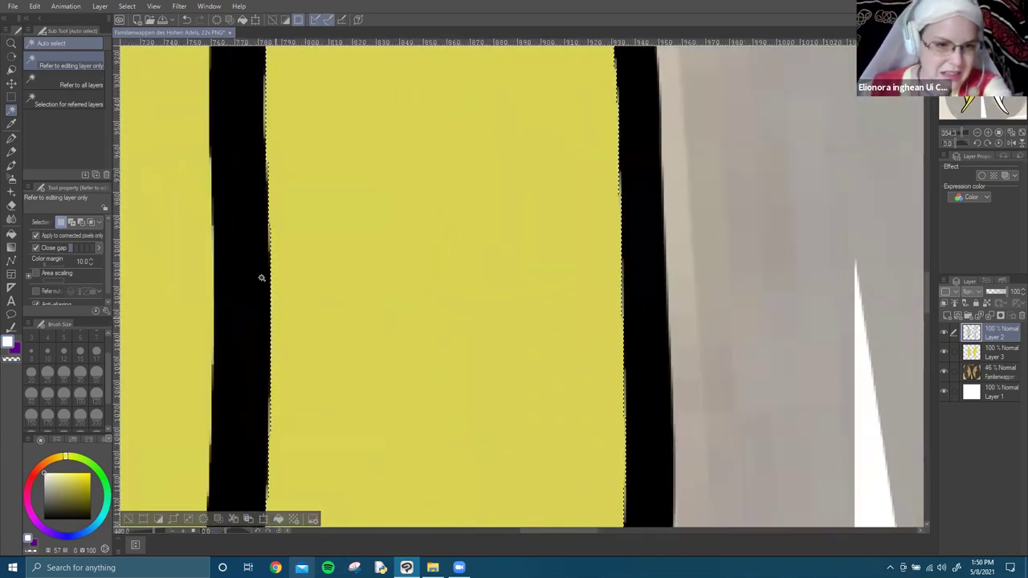
scroll(276, 225, "up", 3)
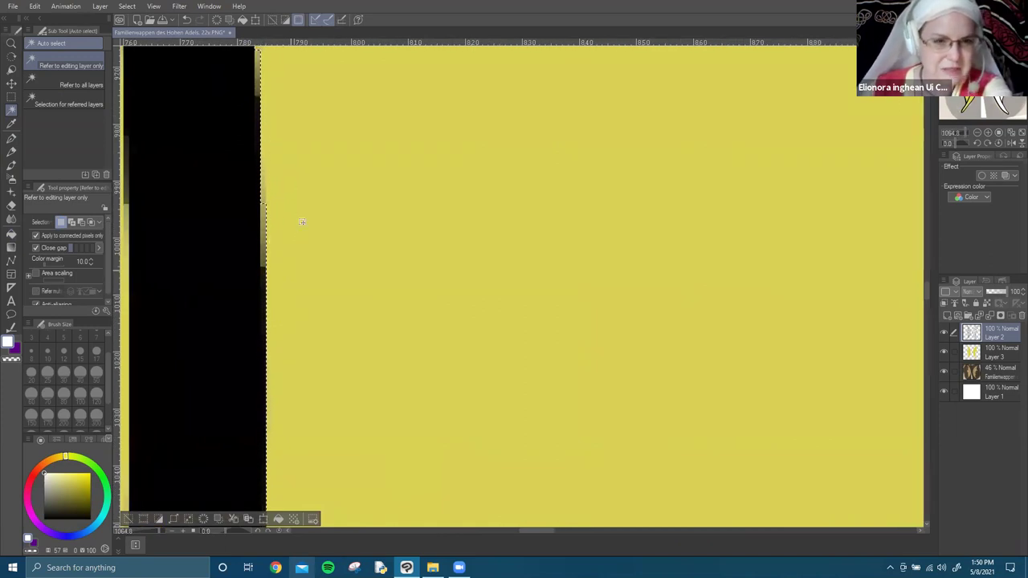
scroll(302, 222, "down", 5)
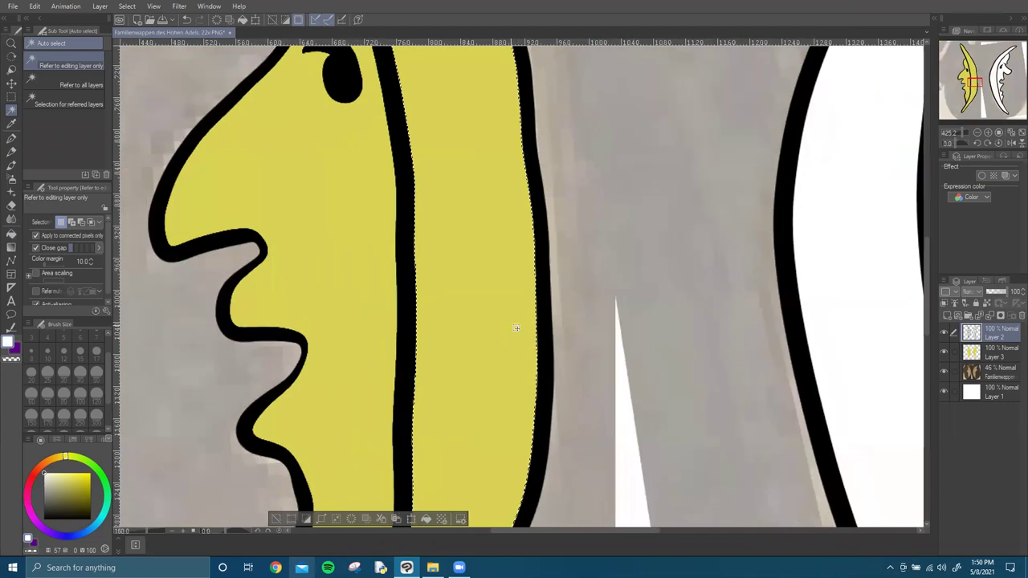
scroll(516, 328, "down", 5)
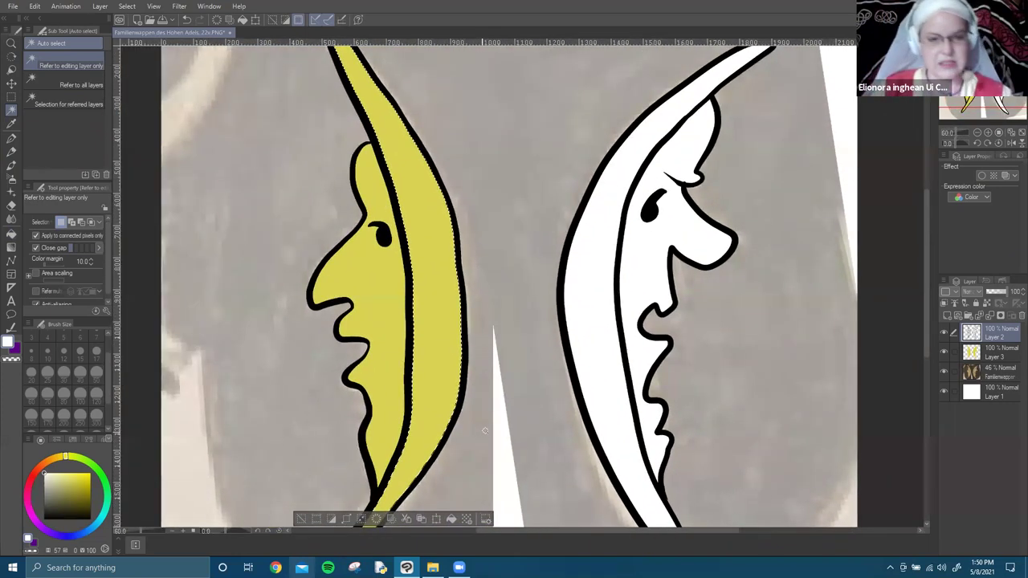
Undo the deletion of the white areas inside the left moon's face and crescent.
key("ctrl+z")
key("ctrl+z")
key("ctrl+z")
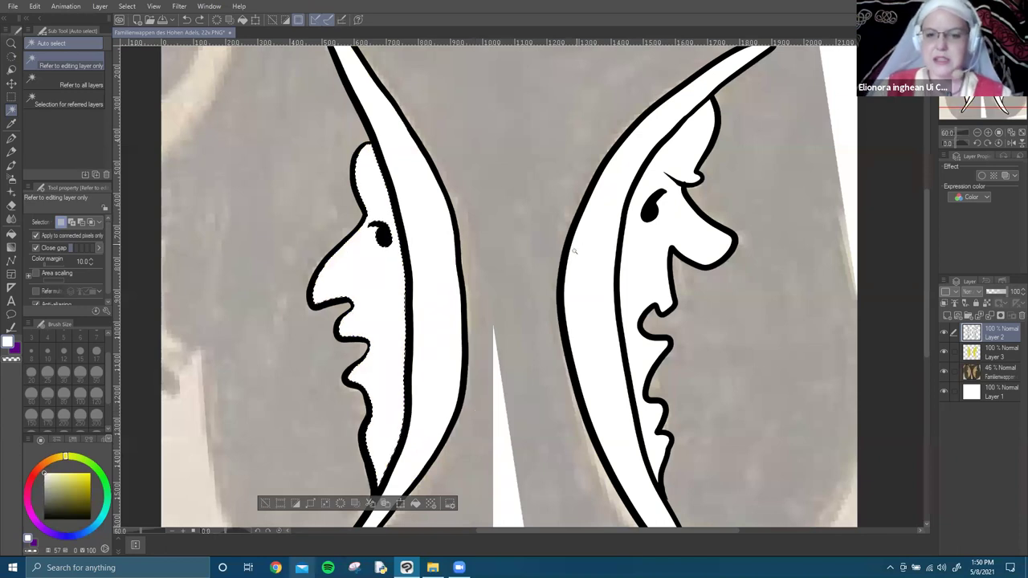
Clear the selection and set the blending mode of the line art Layer 2 to Multiply.
left_click(538, 406, "shift")
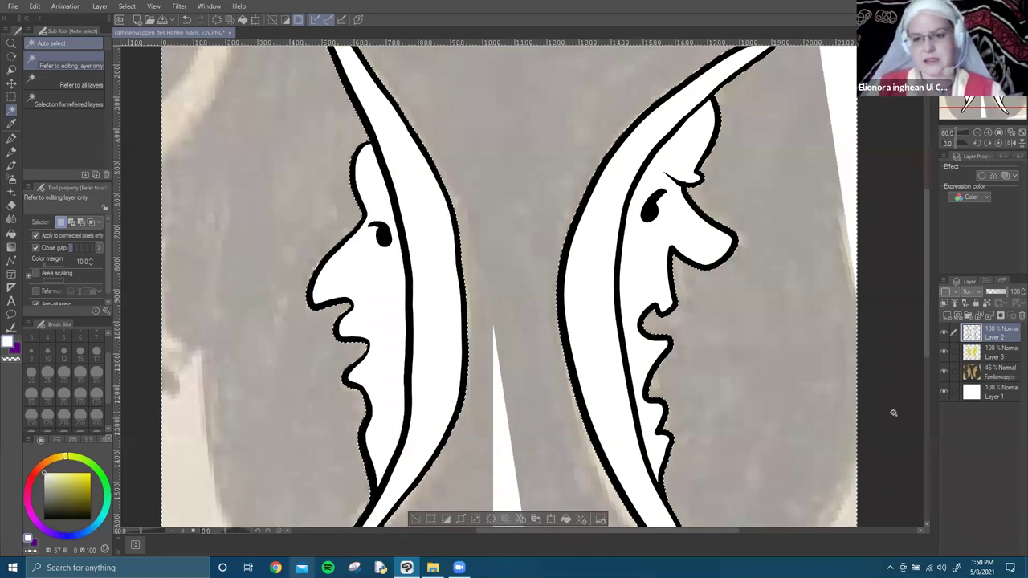
key("ctrl+d")
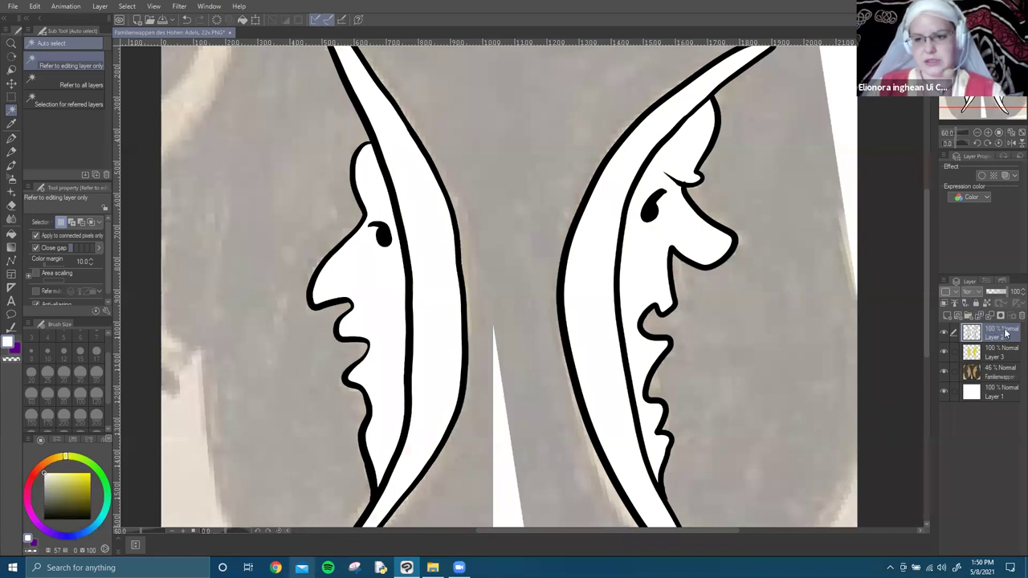
left_click(978, 290)
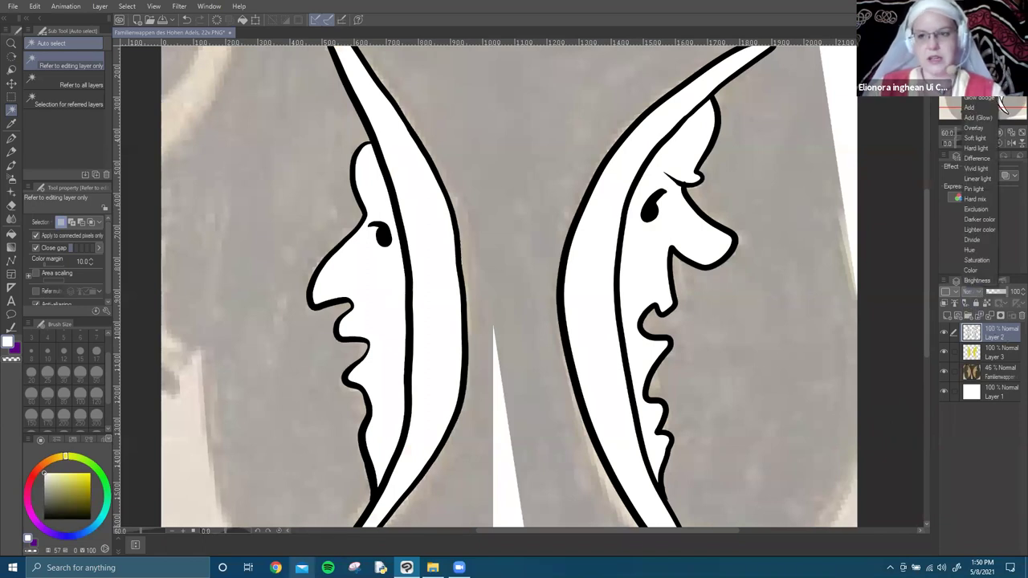
left_click(996, 100)
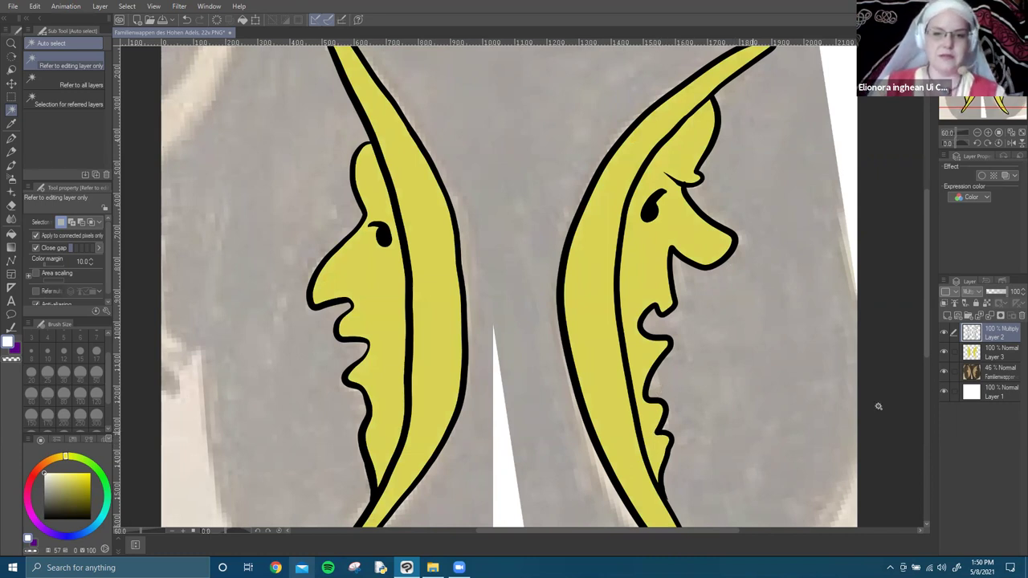
Shade the left moon's jaw, the underside of its nose and its eye on Layer 3 with a dark olive Mapping pen at size 50.
left_click(998, 353)
left_click(77, 493)
key("p")
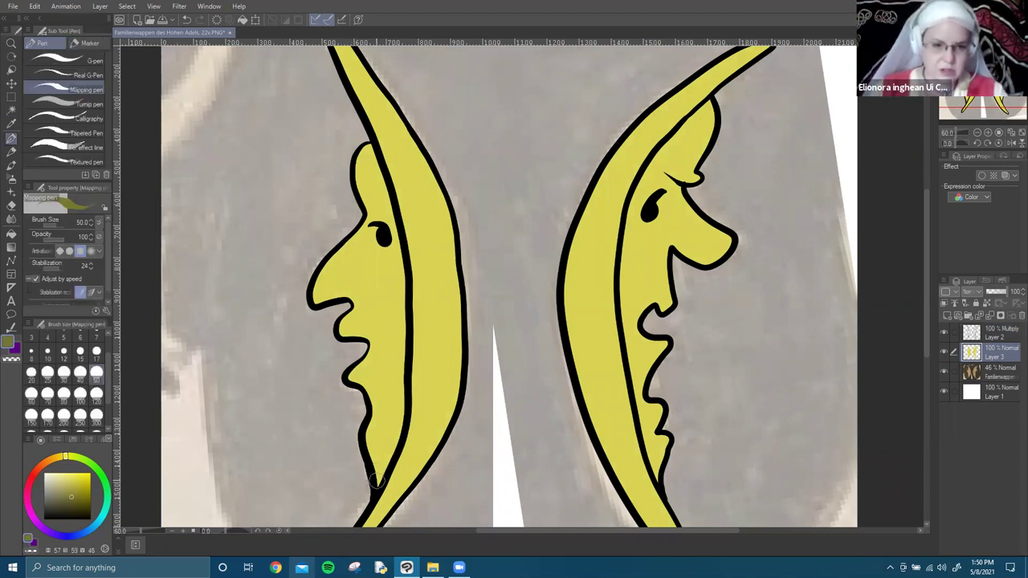
left_click_drag(387, 459, 401, 347)
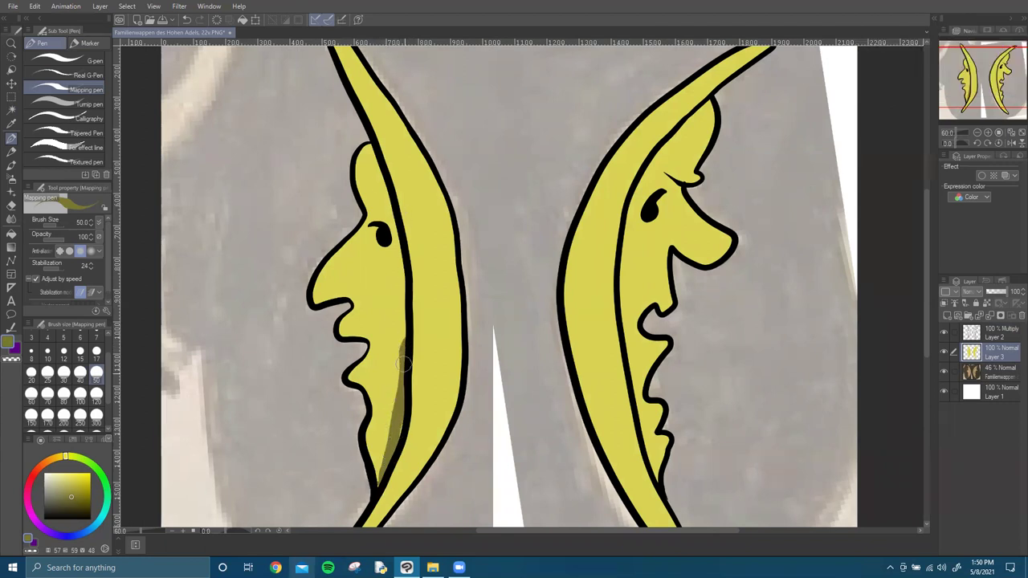
mouse_move(401, 421)
left_mouse_down()
mouse_move(382, 487)
mouse_move(361, 433)
mouse_move(382, 454)
mouse_move(390, 437)
mouse_move(374, 478)
mouse_move(375, 458)
mouse_move(382, 473)
left_mouse_up()
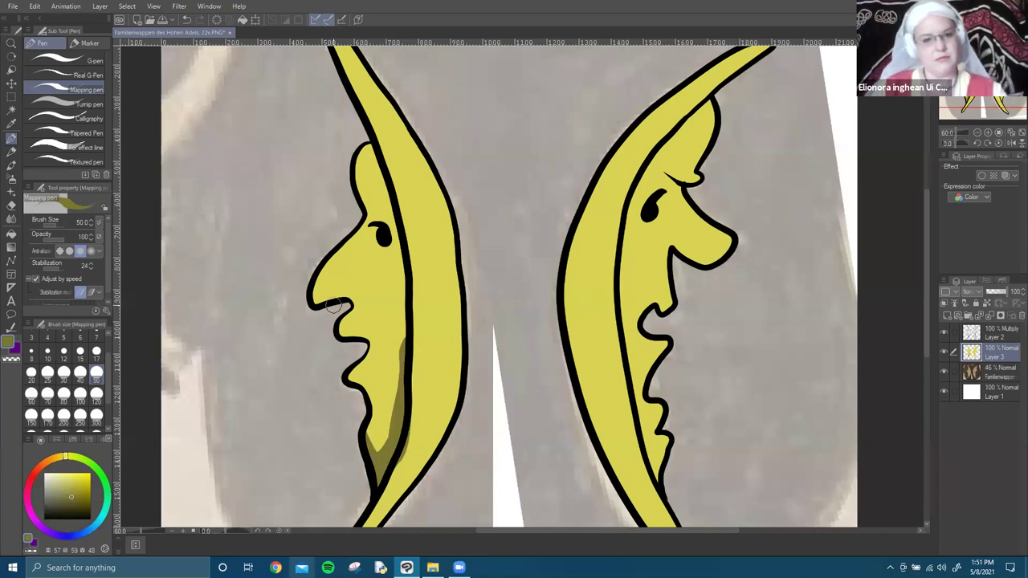
left_click_drag(313, 302, 368, 291)
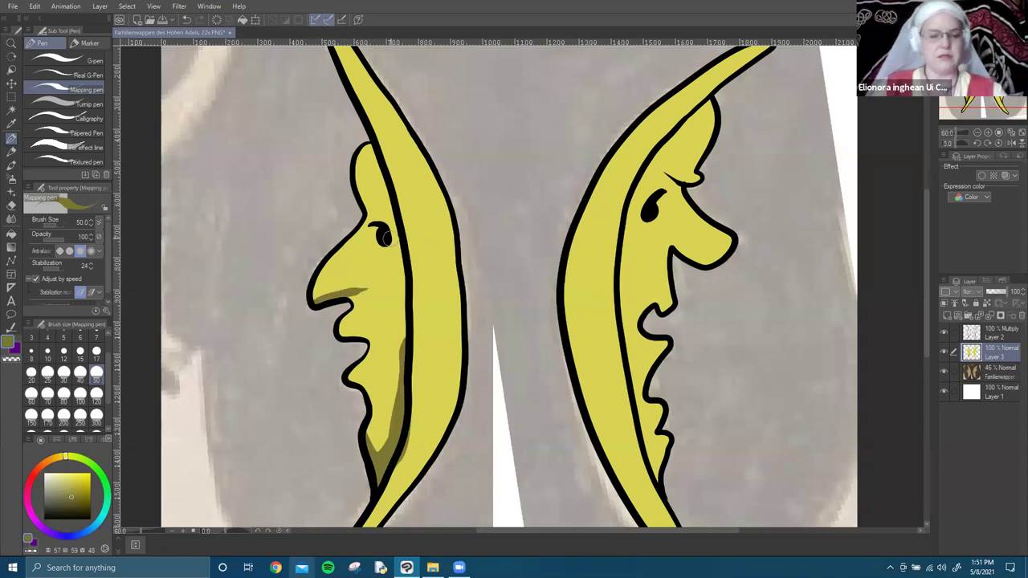
left_click_drag(381, 233, 387, 249)
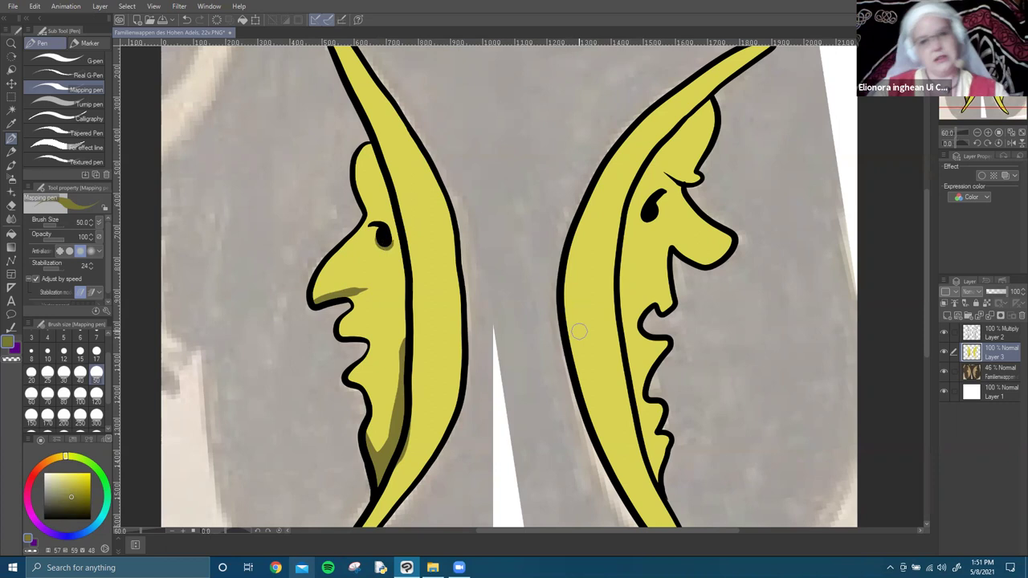
Undo the olive shading strokes on the left moon's eye, nose and jaw.
key("ctrl+z")
key("ctrl+z")
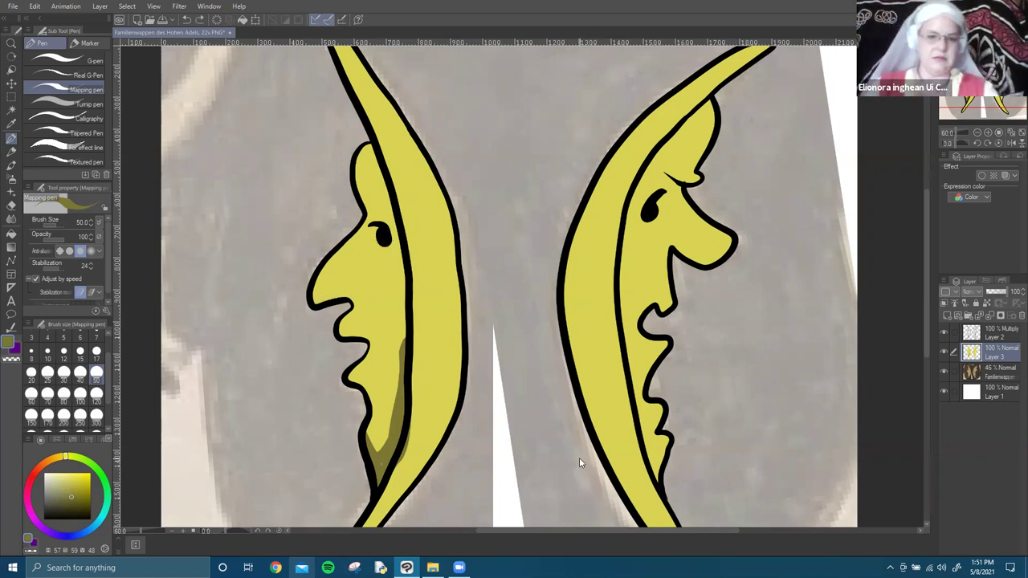
key("ctrl+z")
key("ctrl+z")
key("ctrl+z")
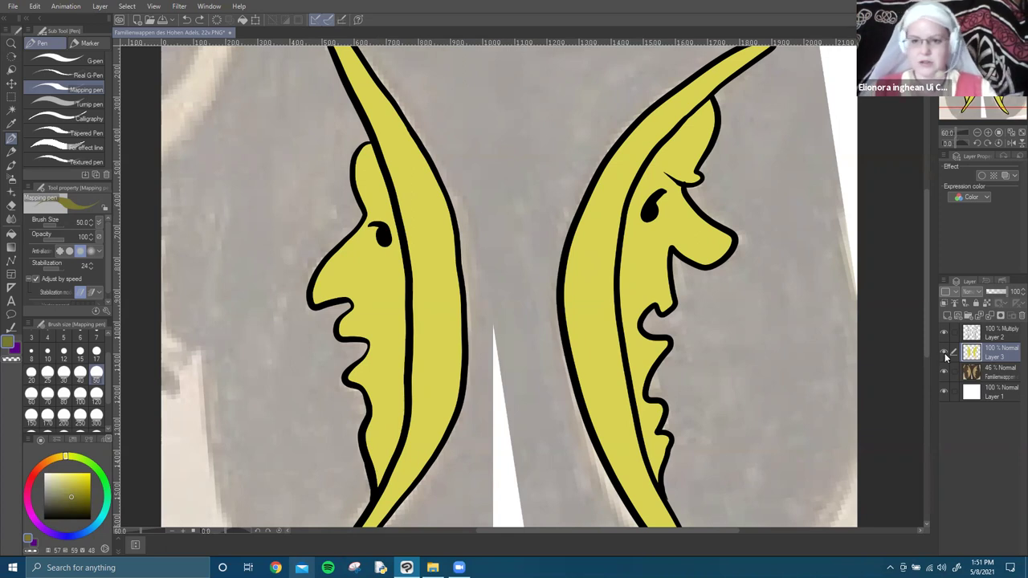
Hide the yellow color Layer 3 and set the line art Layer 2's blending mode to Normal.
left_click(945, 353)
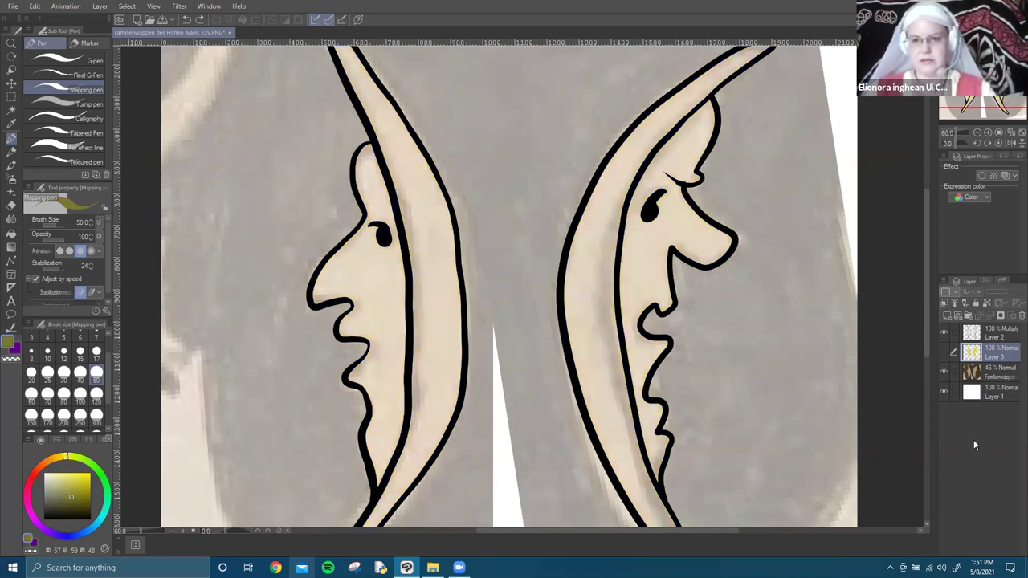
left_click(944, 353)
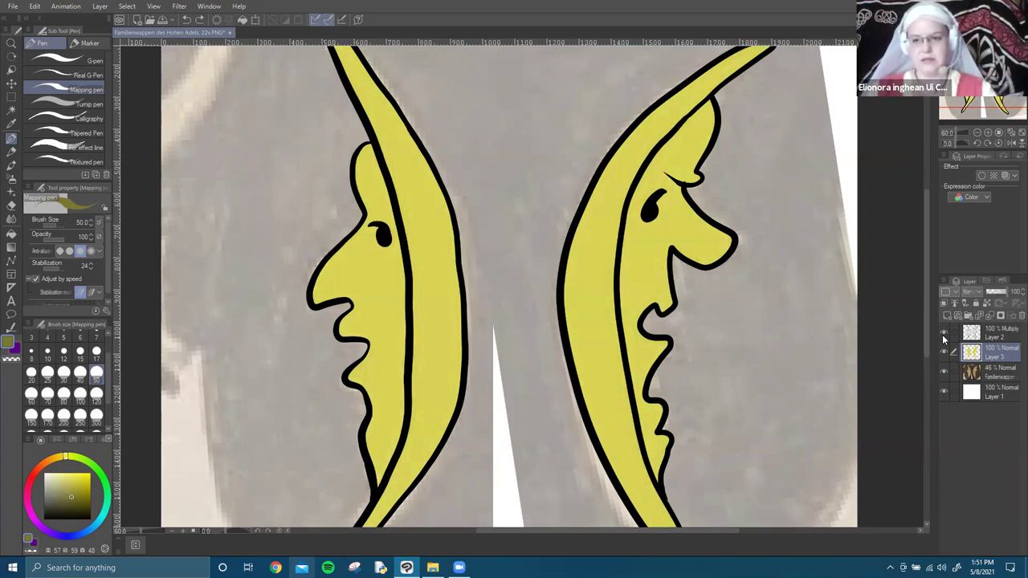
left_click(944, 353)
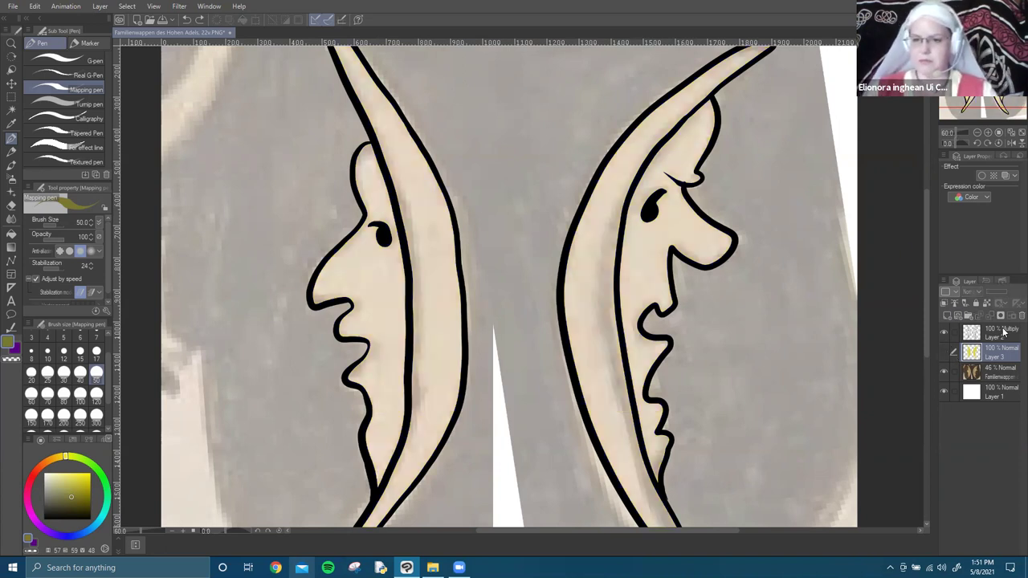
left_click(998, 338)
left_click(981, 294)
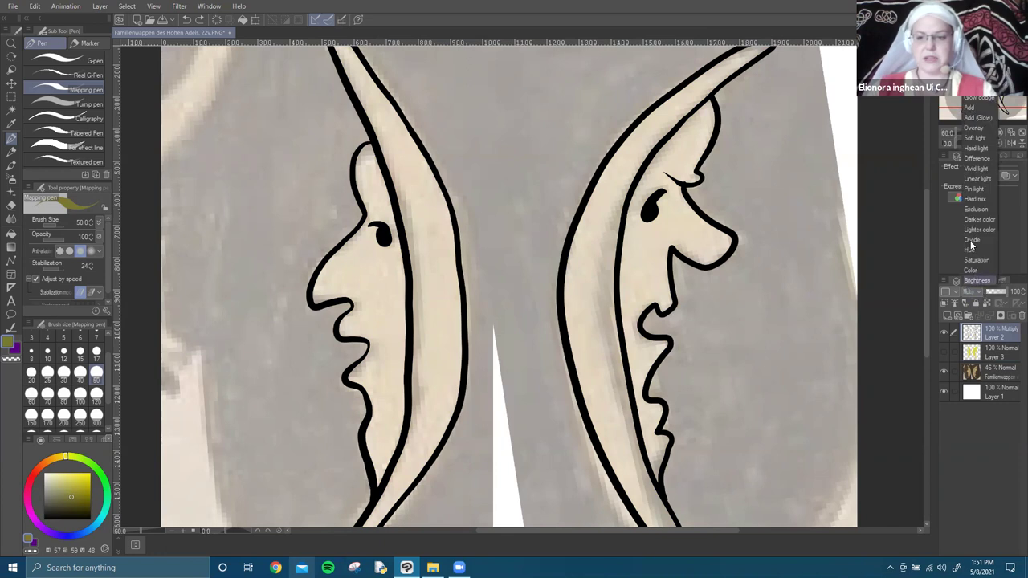
left_click(972, 80)
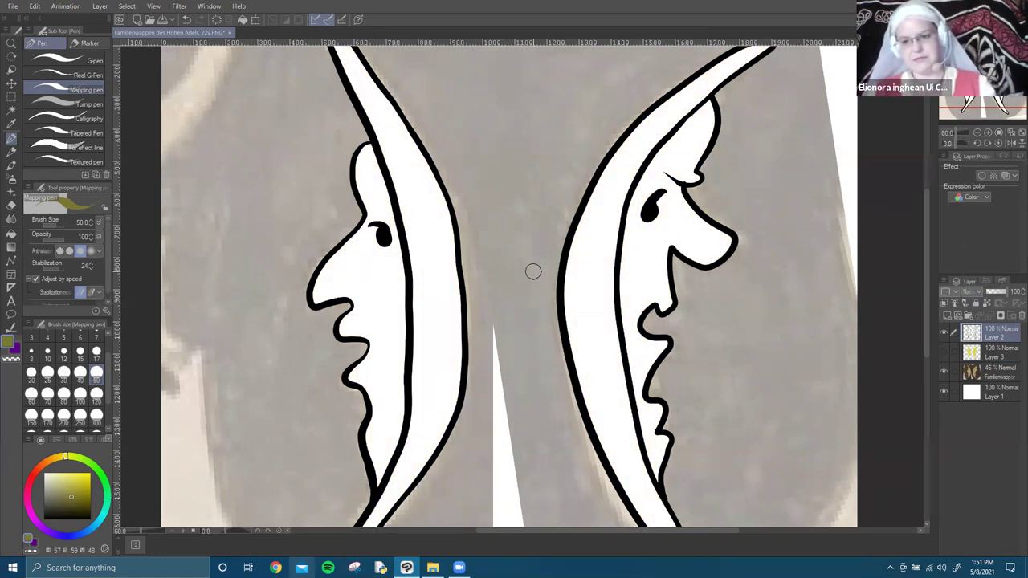
scroll(533, 270, "down", 2)
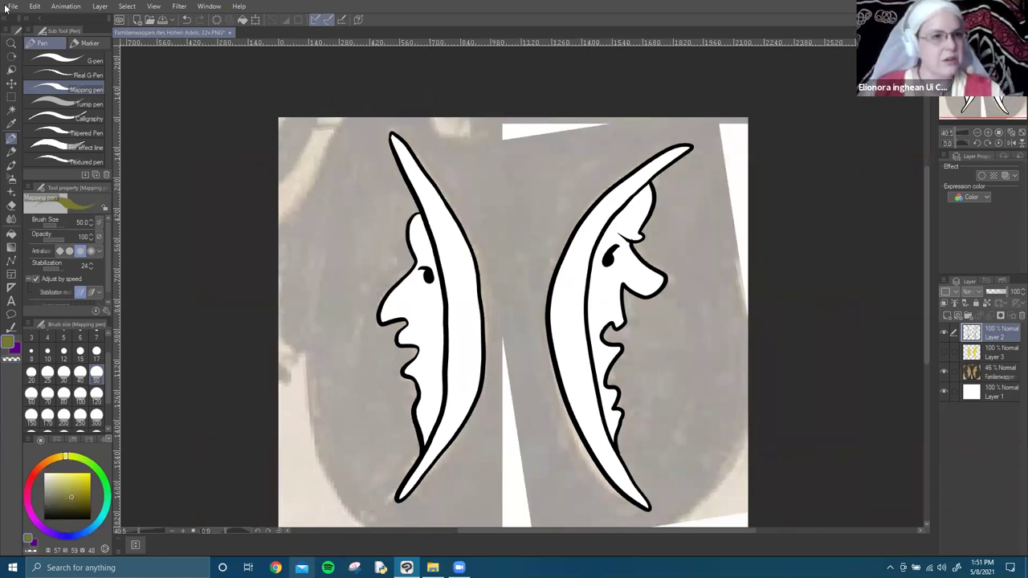
Open the Enfield Clip Studio file from the Beast and Bird folder inside Heraldry's 0 -Elements folder.
left_click(13, 7)
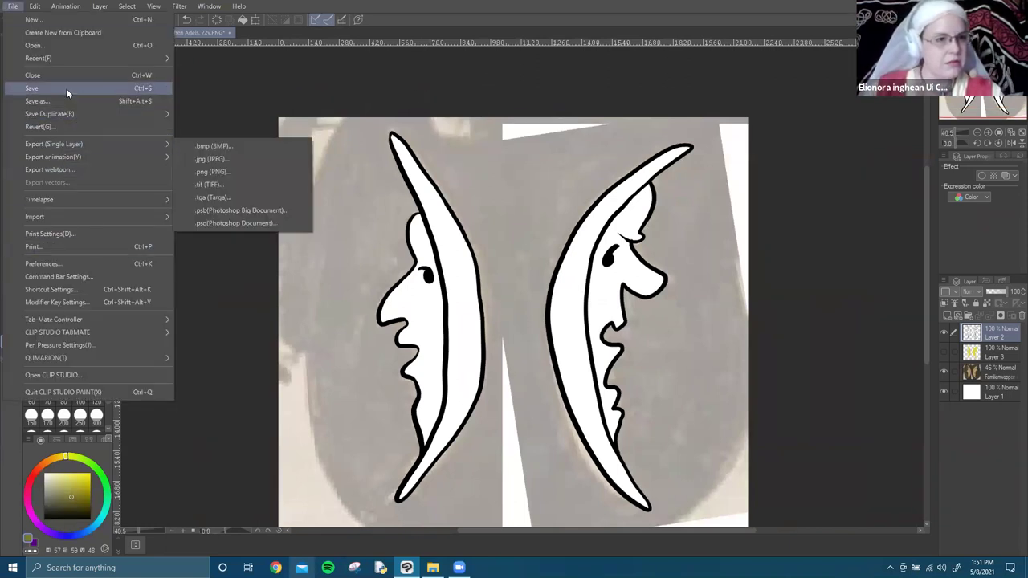
left_click(74, 45)
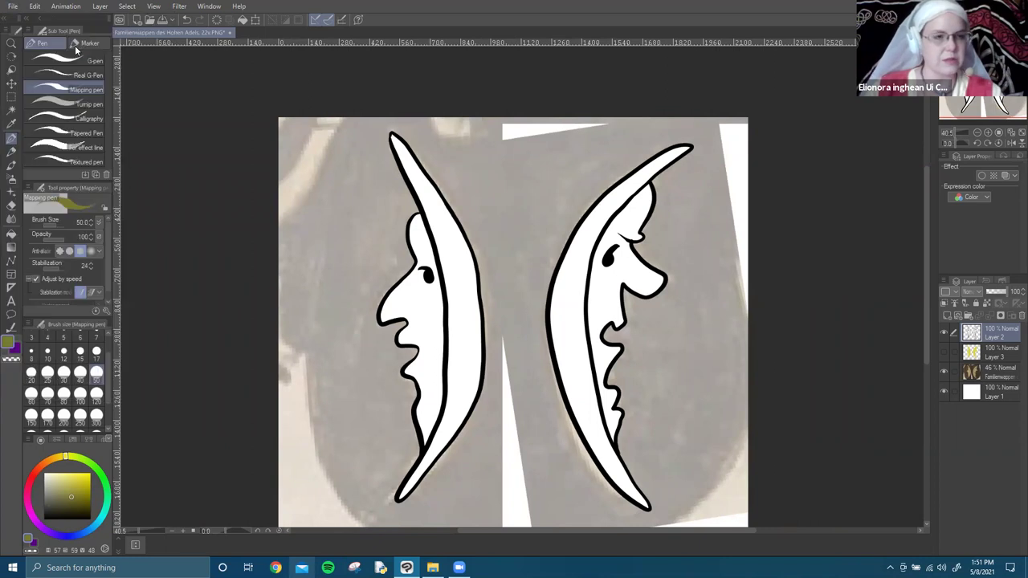
left_click(181, 30)
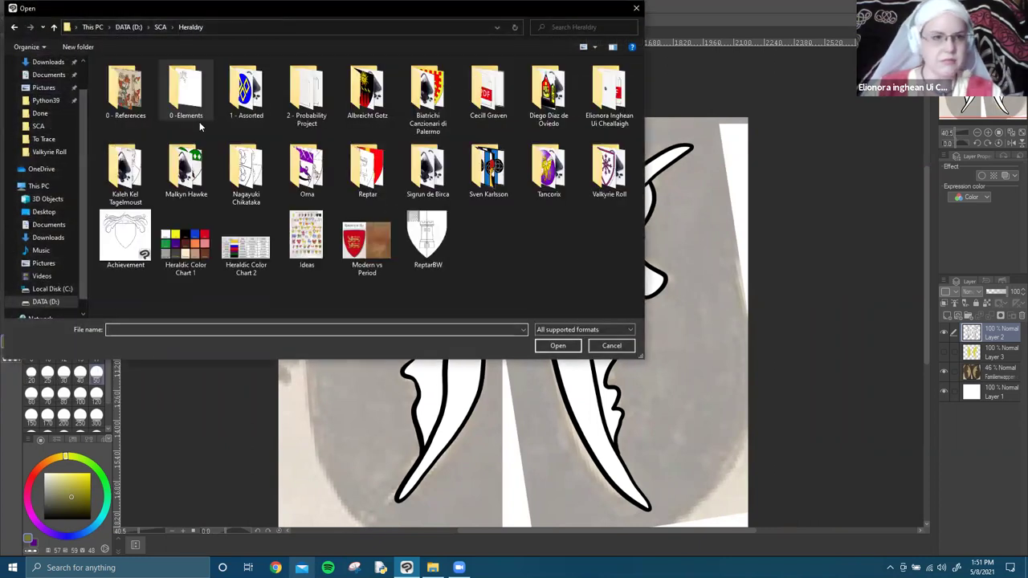
double_click(200, 101)
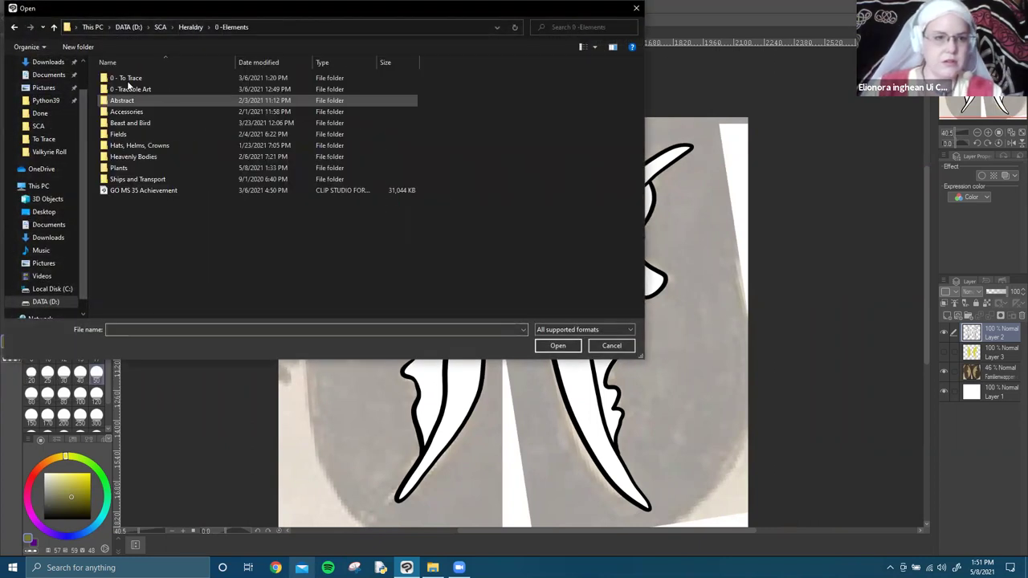
double_click(131, 126)
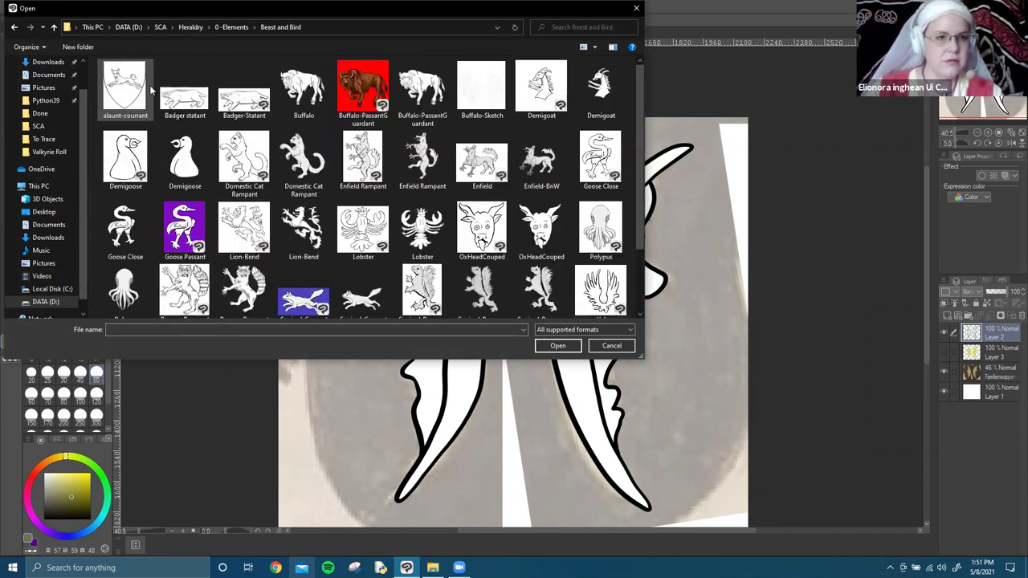
scroll(412, 274, "down", 2)
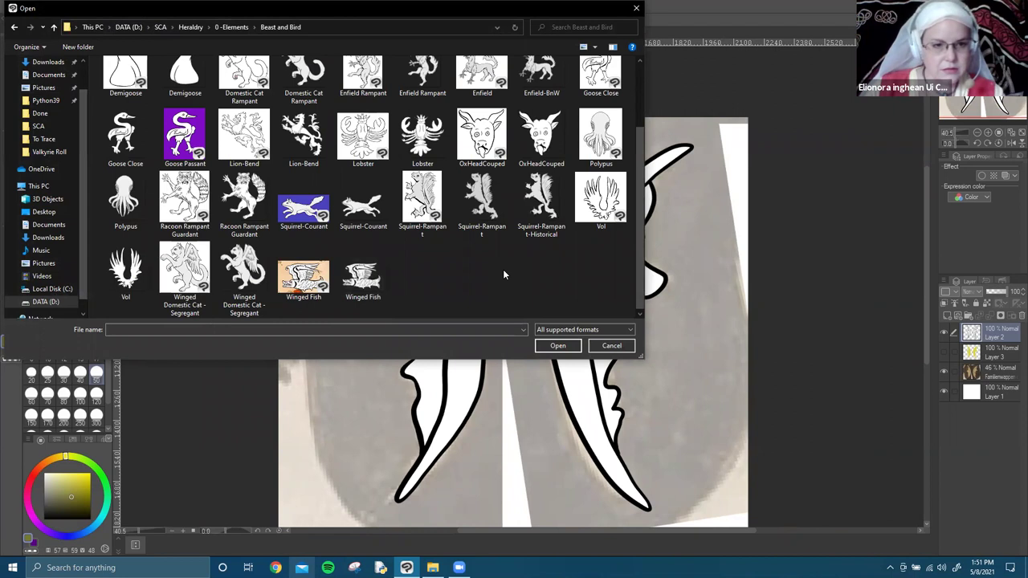
scroll(504, 274, "up", 2)
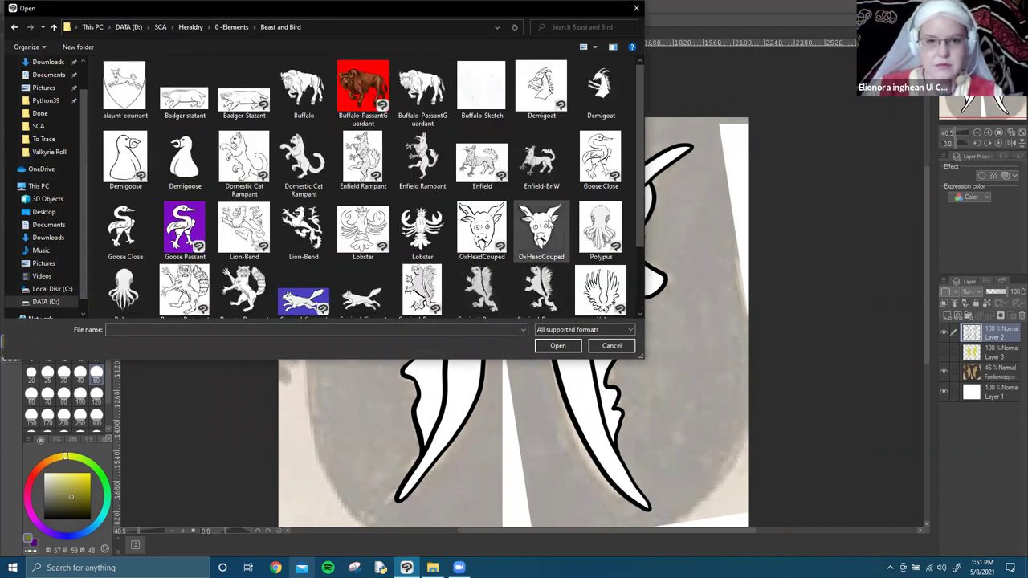
left_click(542, 163)
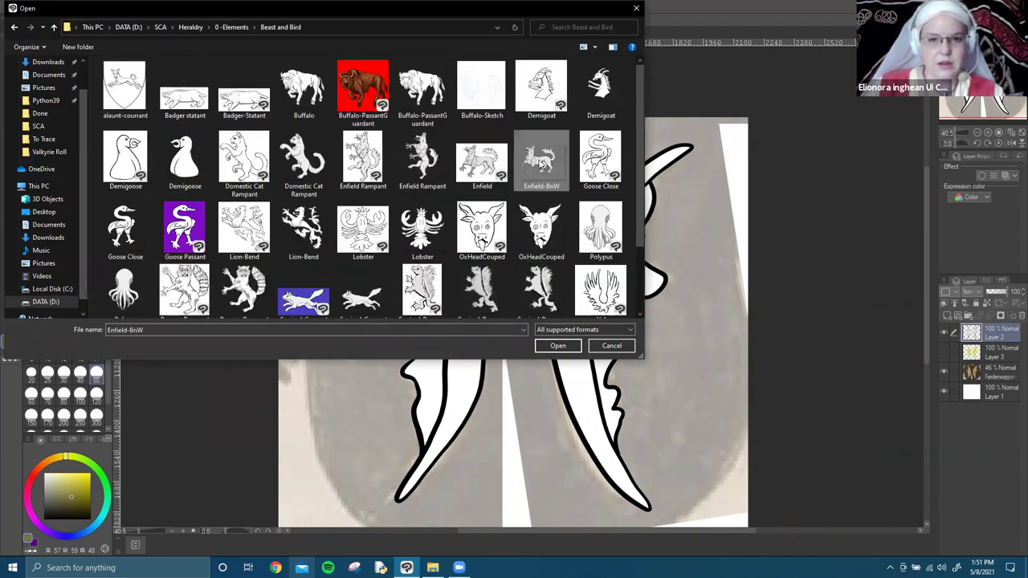
left_click(481, 175)
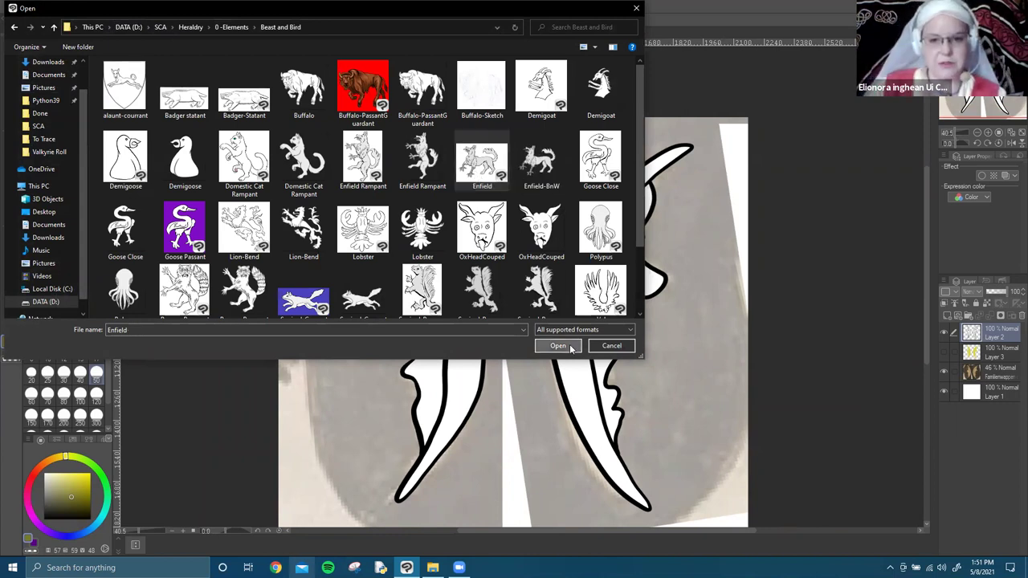
left_click(575, 348)
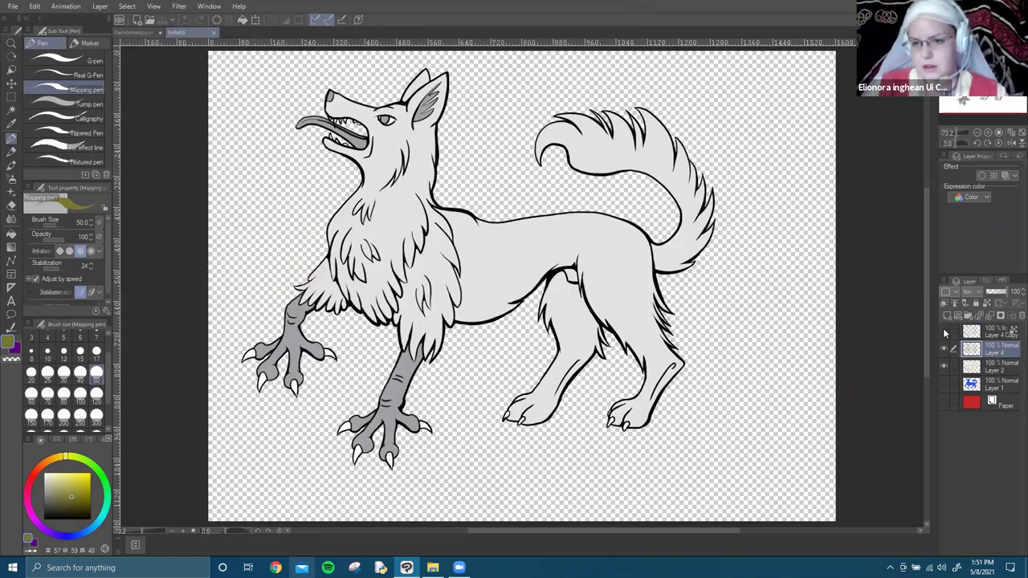
Hide the grey Layer 2 and show the blue Layer 1 together with the white inner lines on Layer 4 Copy.
left_click(944, 332)
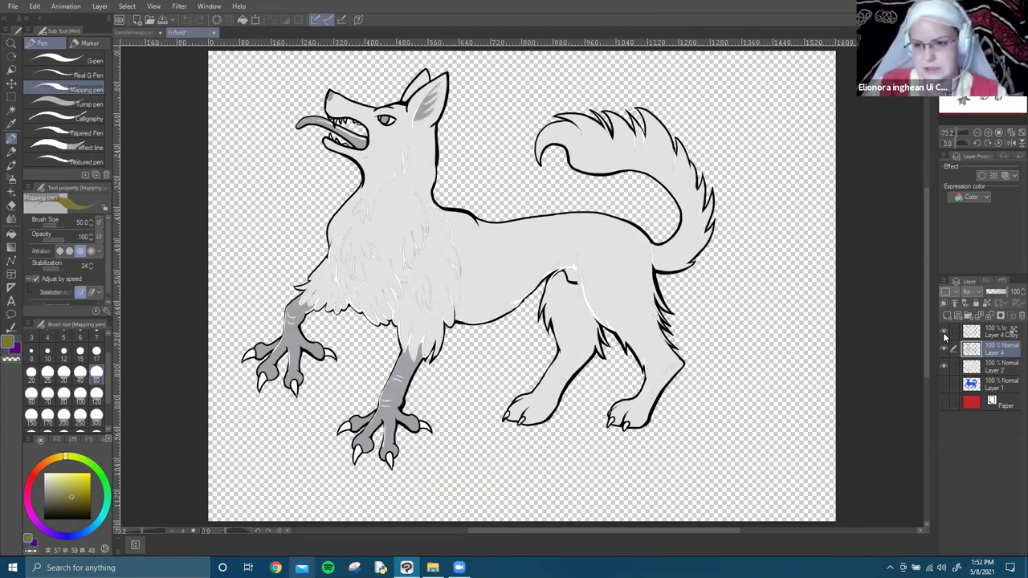
left_click(944, 335)
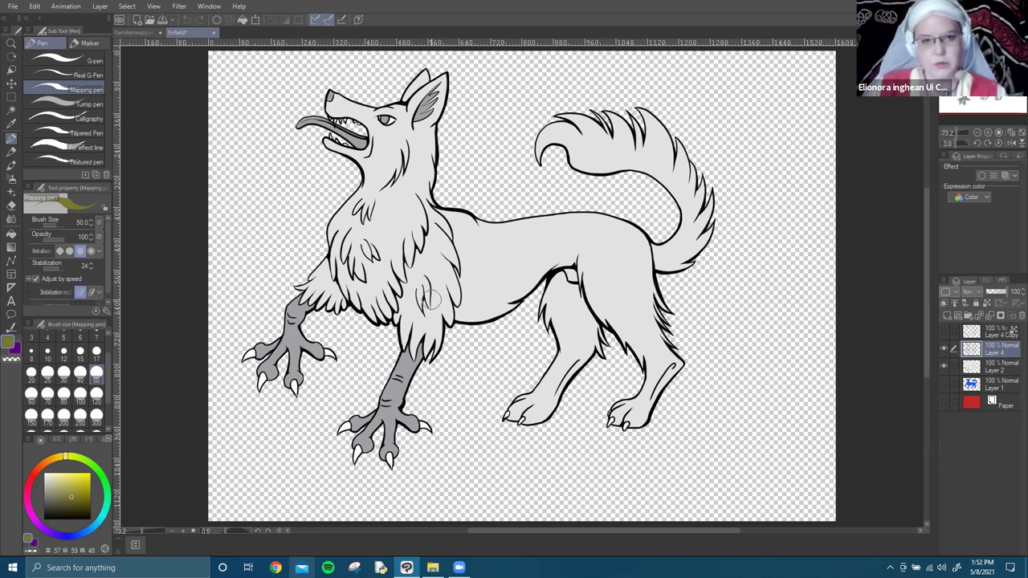
left_click(944, 383)
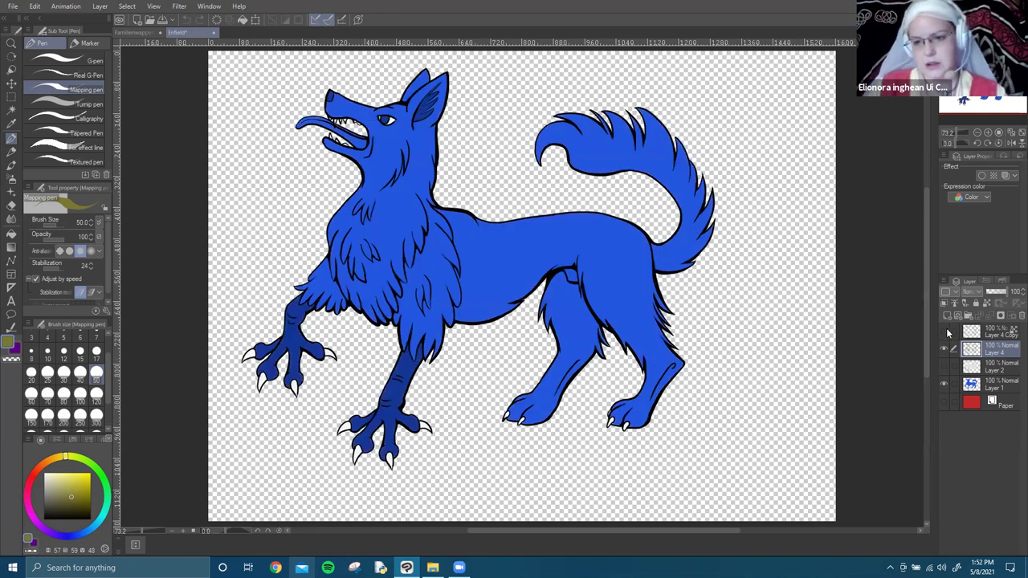
left_click(944, 336)
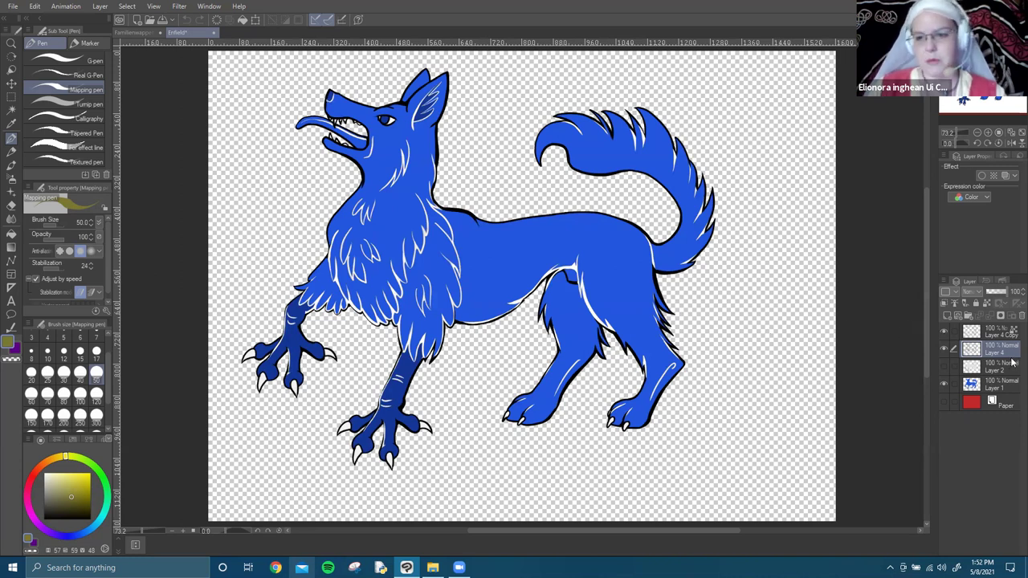
Select Layer 4 Copy and examine its white inner lines and its Lock transparent pixels setting.
scroll(275, 294, "up", 3)
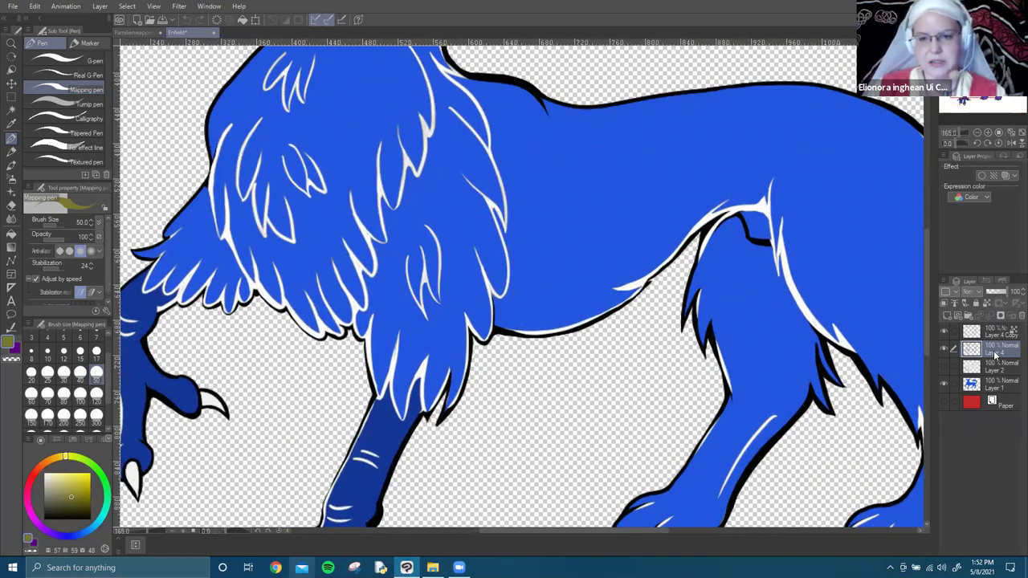
left_click(995, 339)
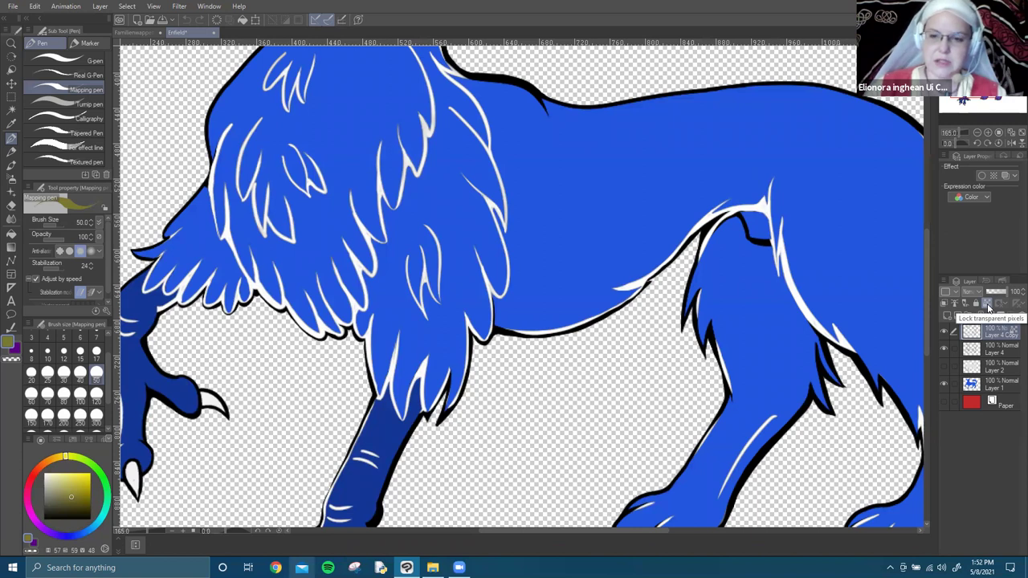
left_click(987, 304)
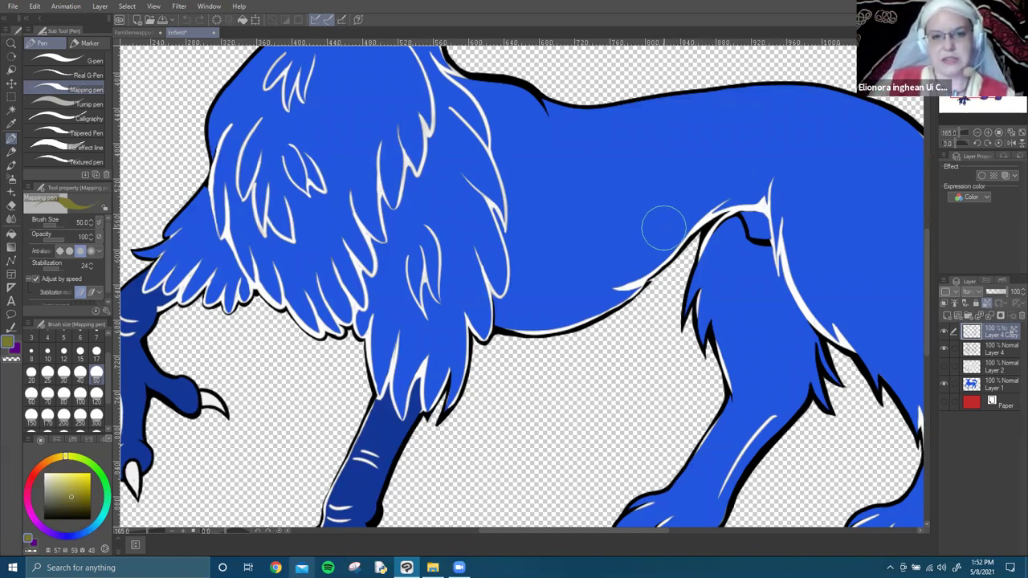
scroll(655, 224, "down", 1)
scroll(655, 224, "down", 3)
Duplicate the black line art Layer 4, hiding both the original and the white-lined Layer 4 Copy.
left_click(945, 332)
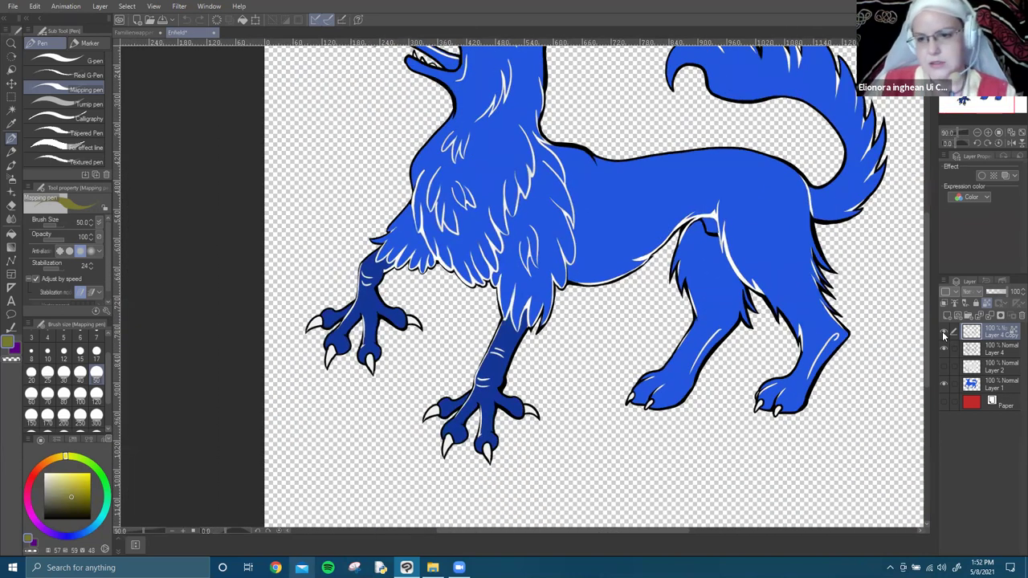
left_click(995, 354)
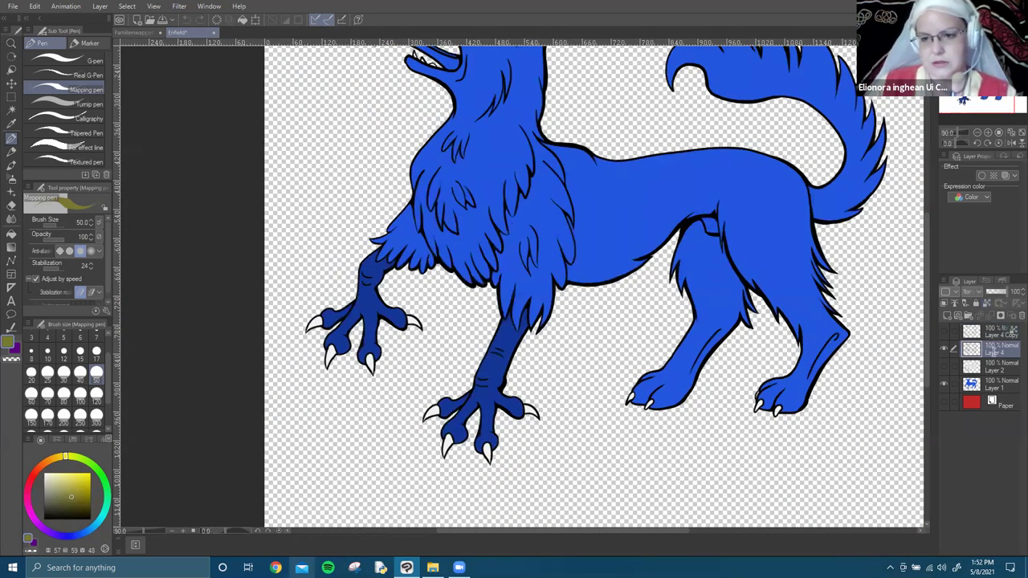
right_click(1008, 355)
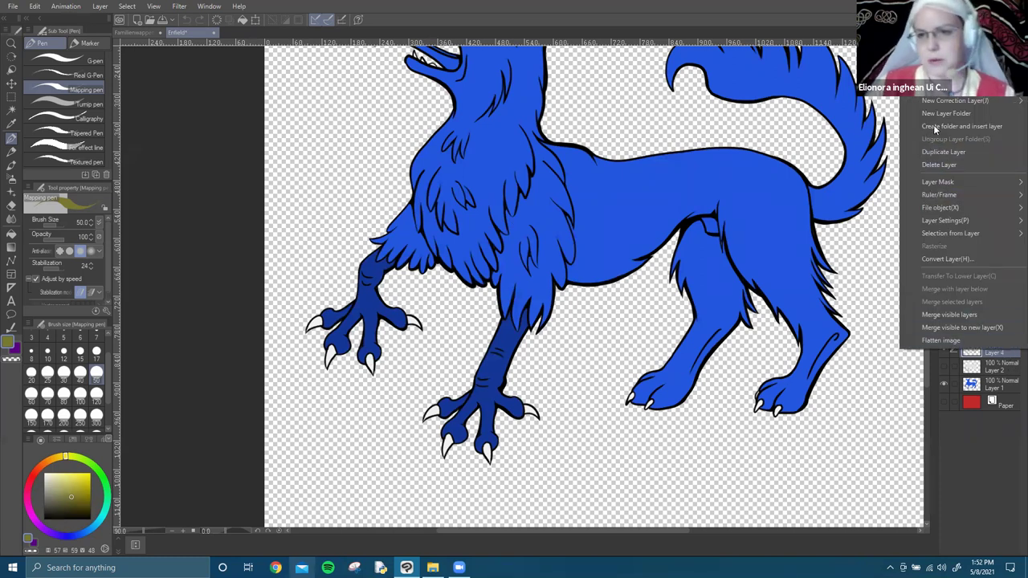
mouse_move(948, 88)
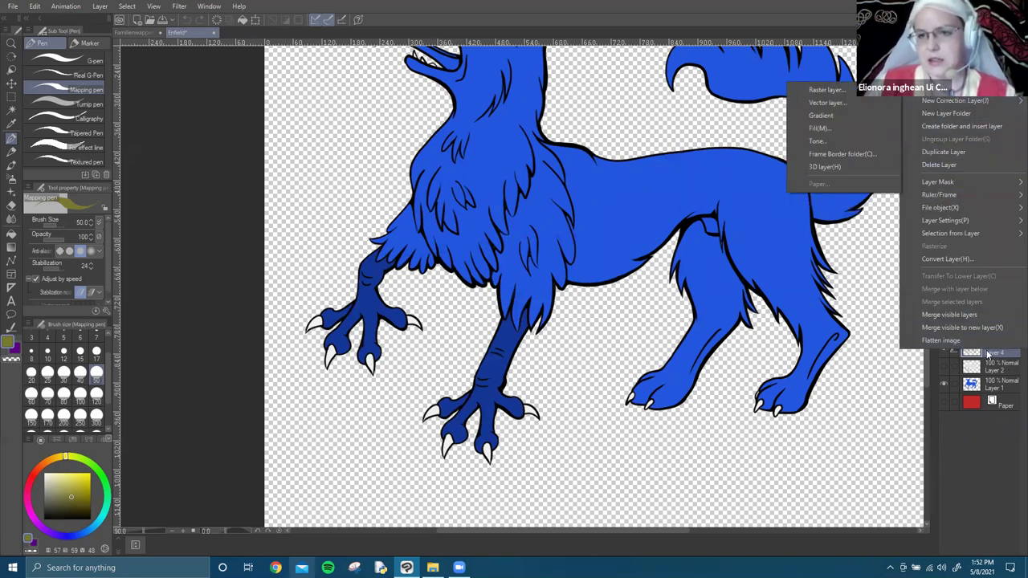
left_click(996, 358)
right_click(995, 358)
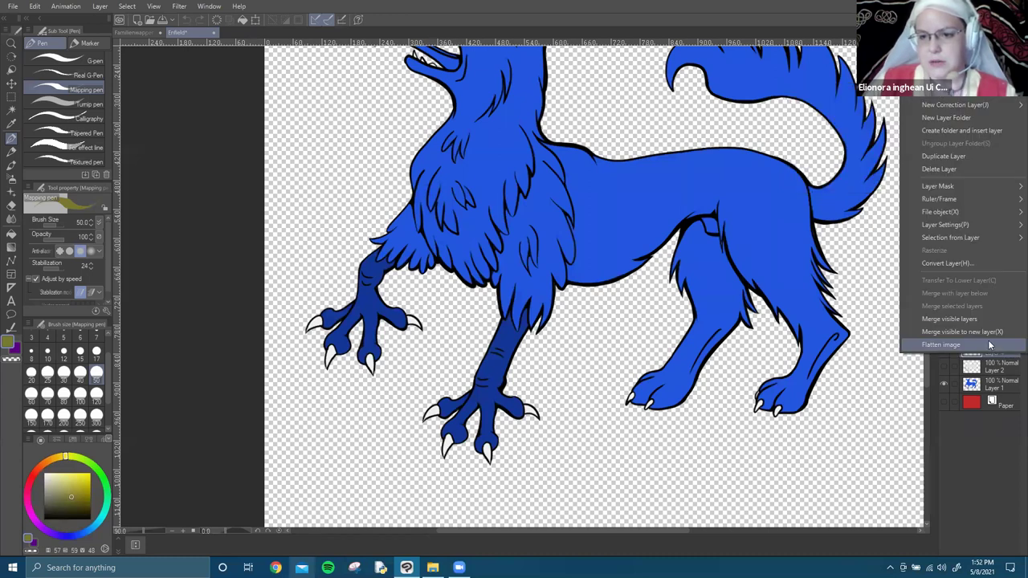
left_click(972, 155)
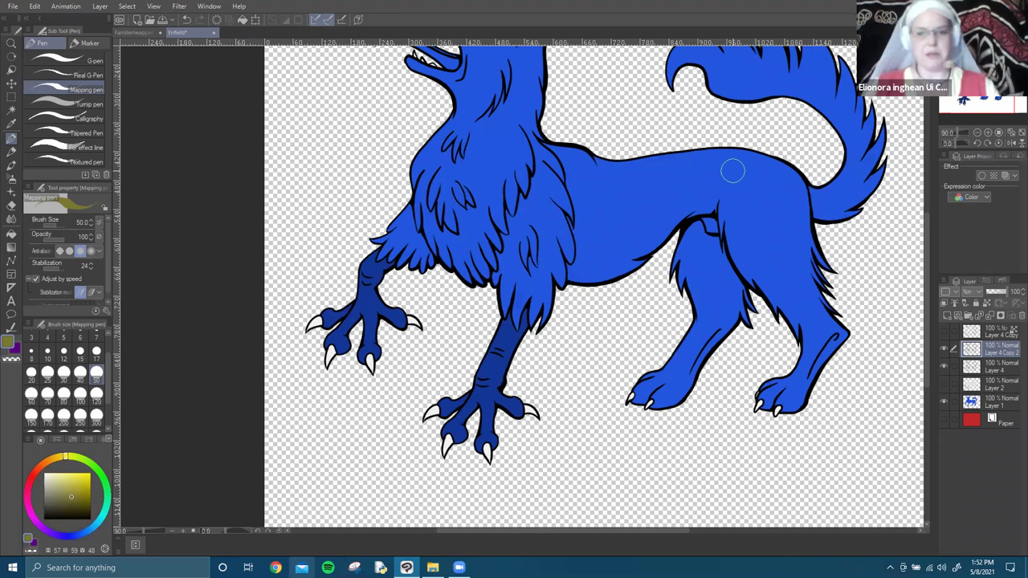
left_click(944, 367)
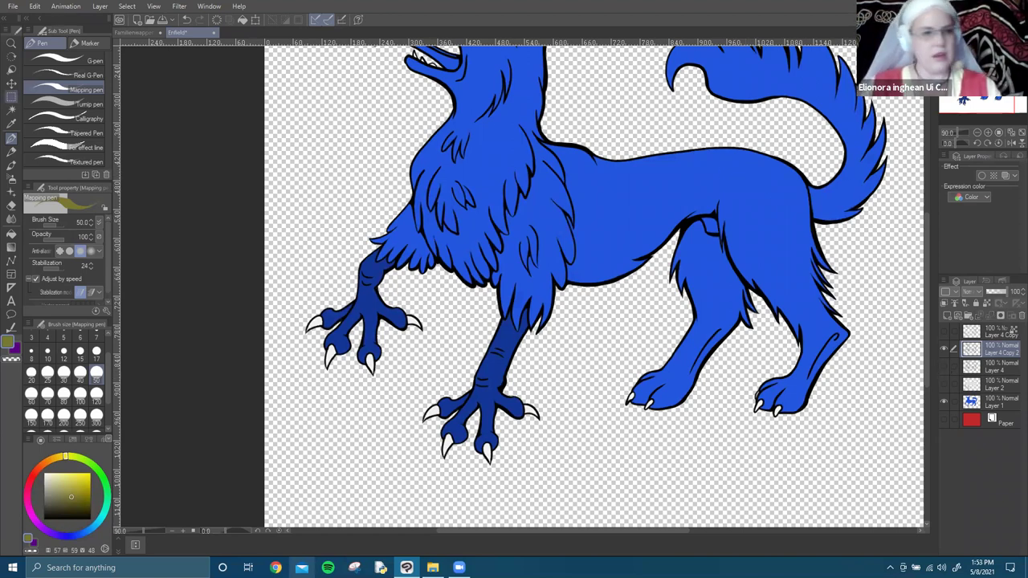
Lock the transparent pixels of Layer 4 Copy 2 and choose white as the drawing color.
left_click(986, 304)
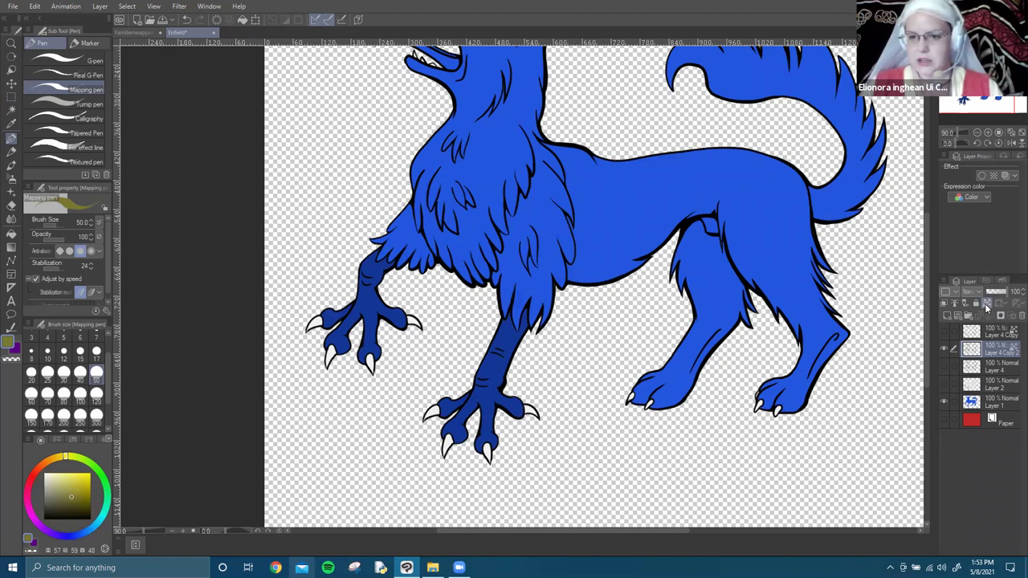
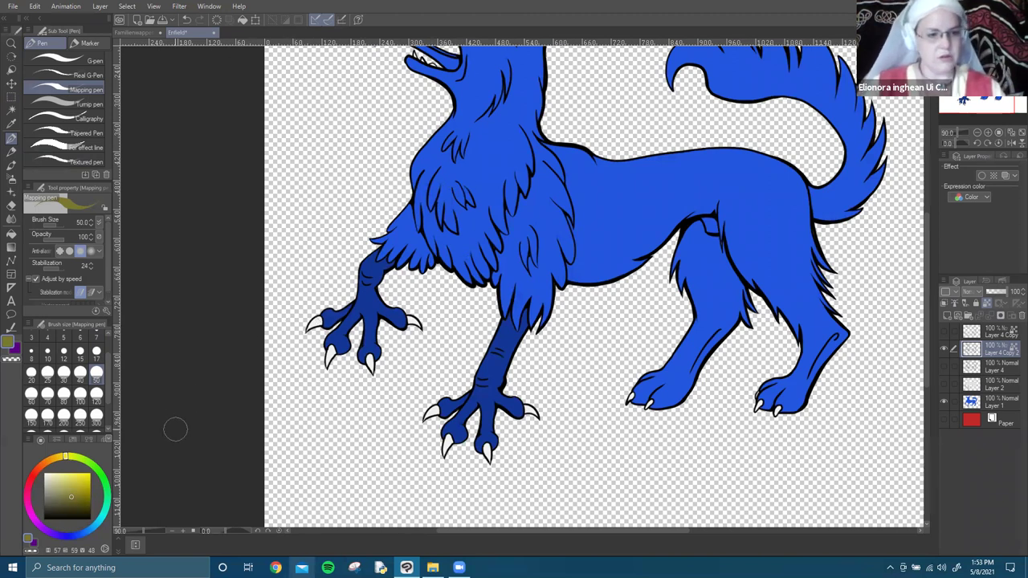
left_click(55, 476)
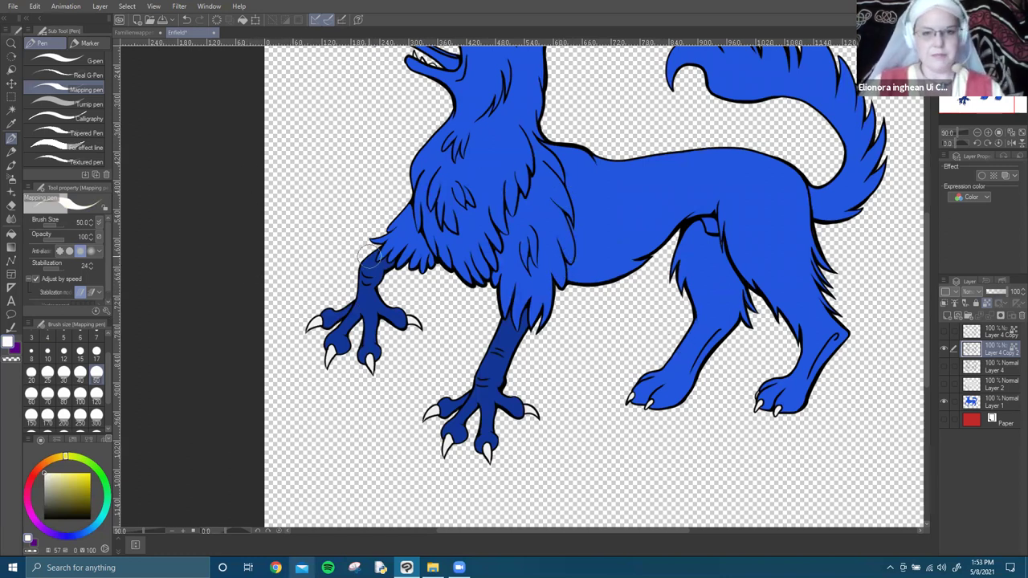
Paint white with the Mapping pen over sample lines on the Enfield's foreleg fur, chest, neck and back.
left_click_drag(374, 241, 474, 200)
left_click_drag(505, 201, 566, 173)
left_click_drag(595, 156, 755, 151)
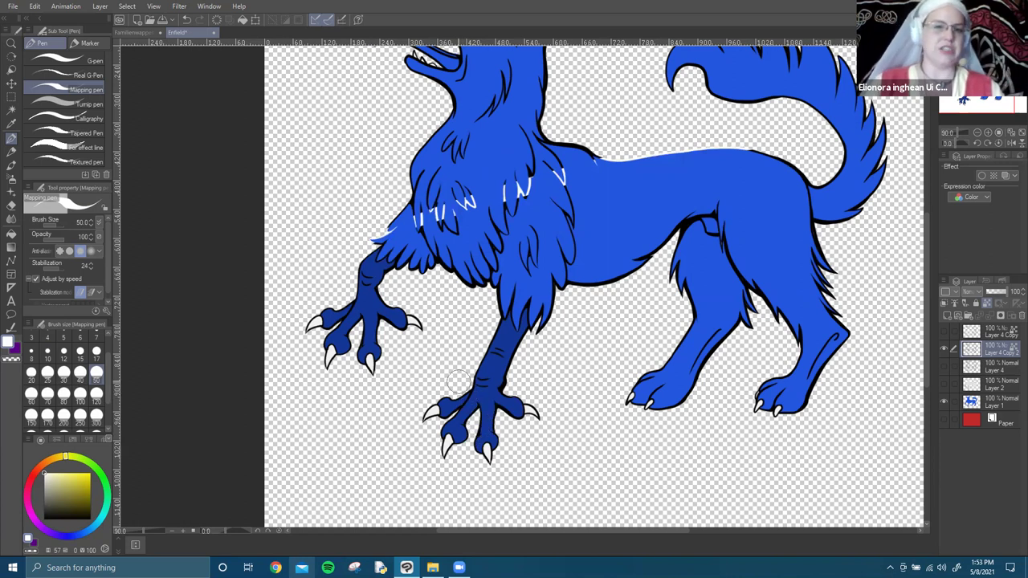
mouse_move(434, 189)
left_mouse_down()
mouse_move(452, 237)
mouse_move(449, 181)
mouse_move(466, 185)
mouse_move(474, 213)
left_mouse_up()
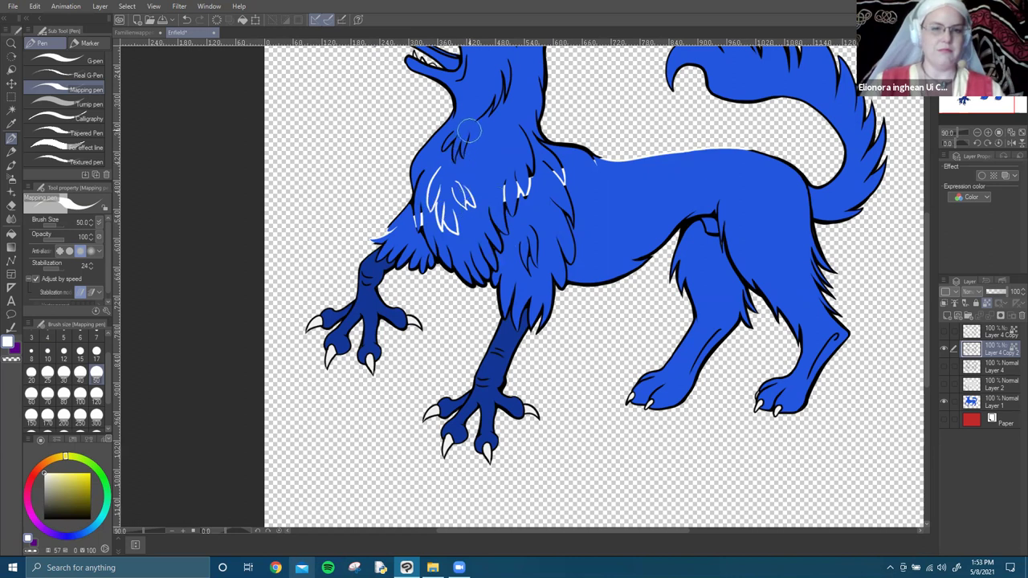
mouse_move(448, 146)
left_mouse_down()
mouse_move(472, 135)
mouse_move(445, 146)
mouse_move(469, 161)
left_mouse_up()
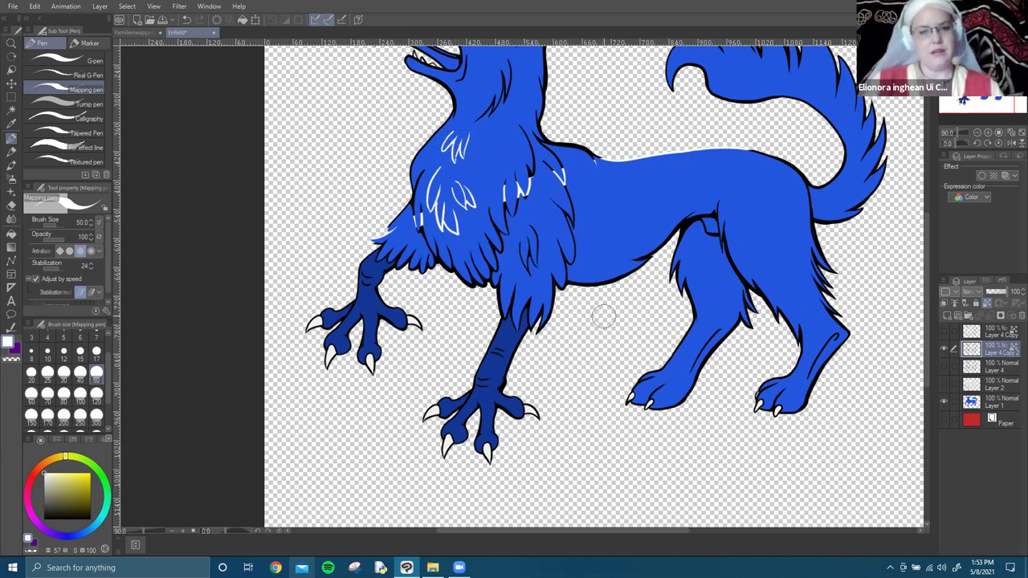
Undo all the white sample strokes on the Enfield's line art.
key("ctrl+z")
key("ctrl+z")
key("ctrl+z")
key("ctrl+z")
key("ctrl+z")
key("ctrl+z")
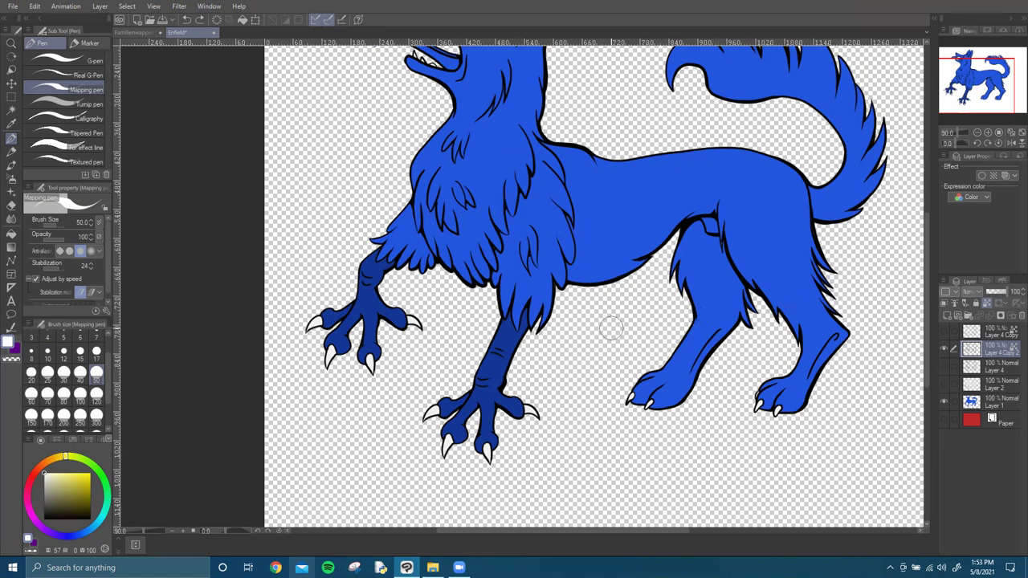
Select the blue Layer 1, hide Layer 4 Copy 2, and set up the Fill tool with black.
scroll(610, 328, "up", 3)
scroll(601, 213, "down", 2)
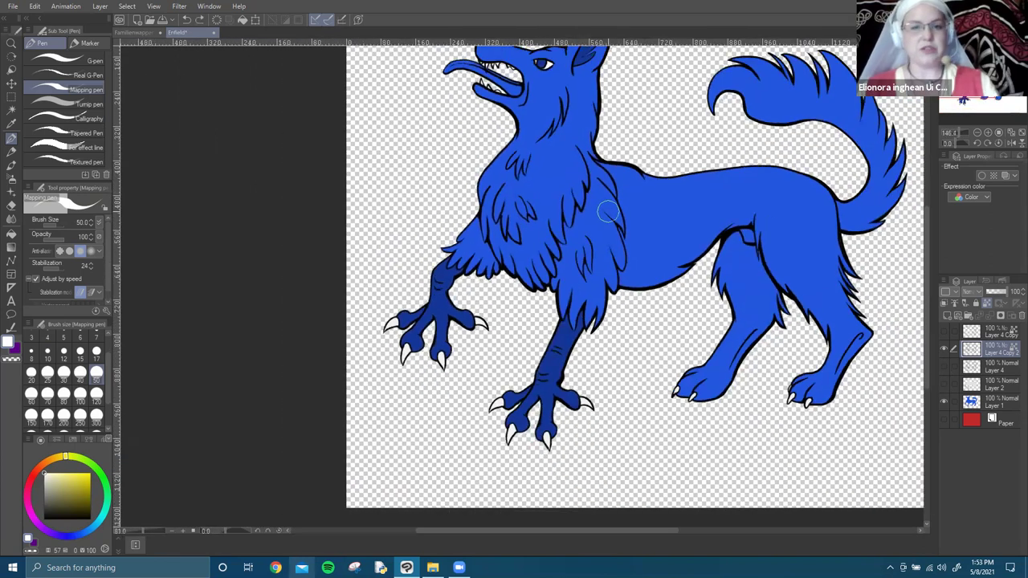
scroll(611, 213, "down", 2)
left_click(1002, 406)
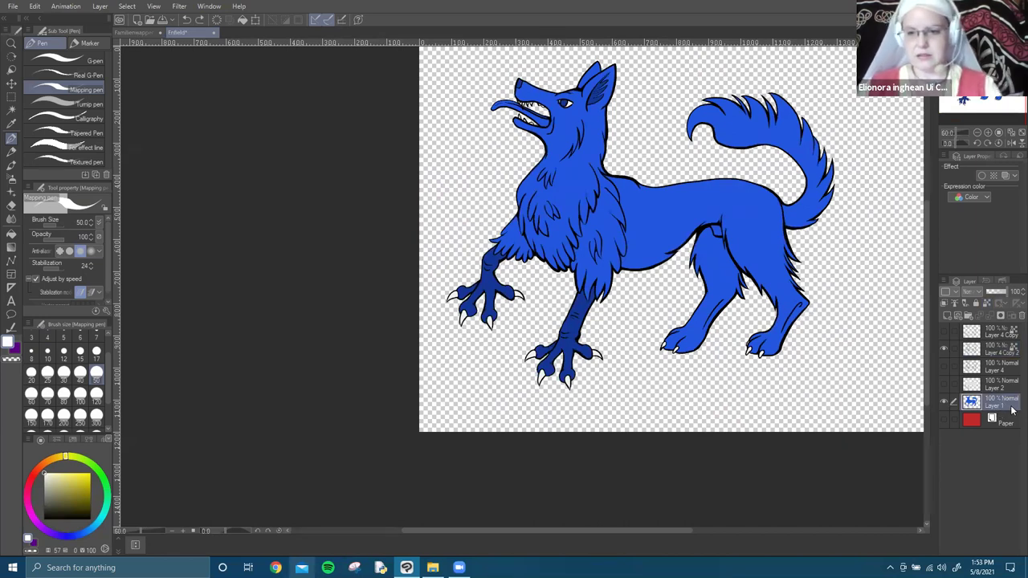
right_click(1008, 406)
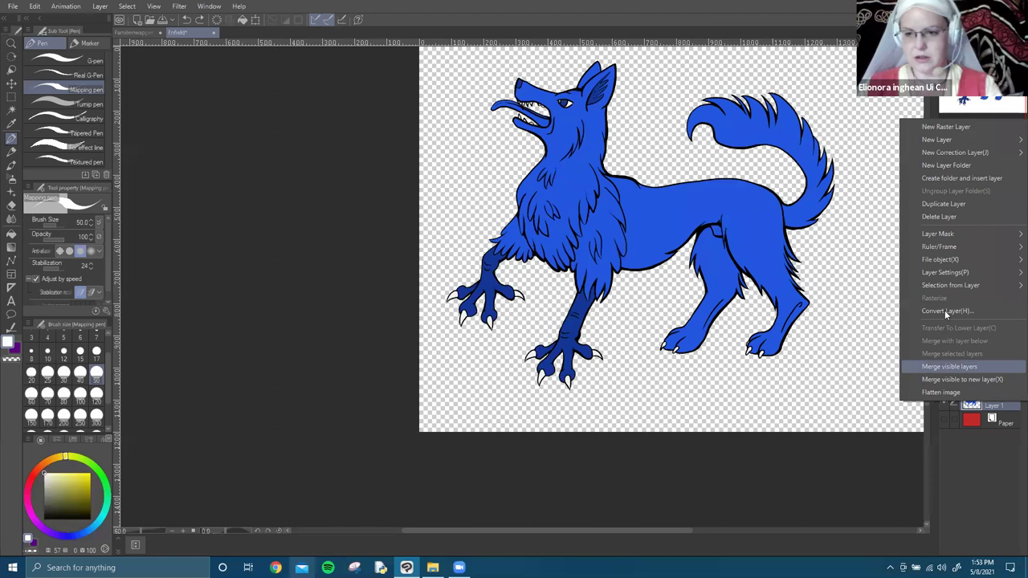
left_click(840, 370)
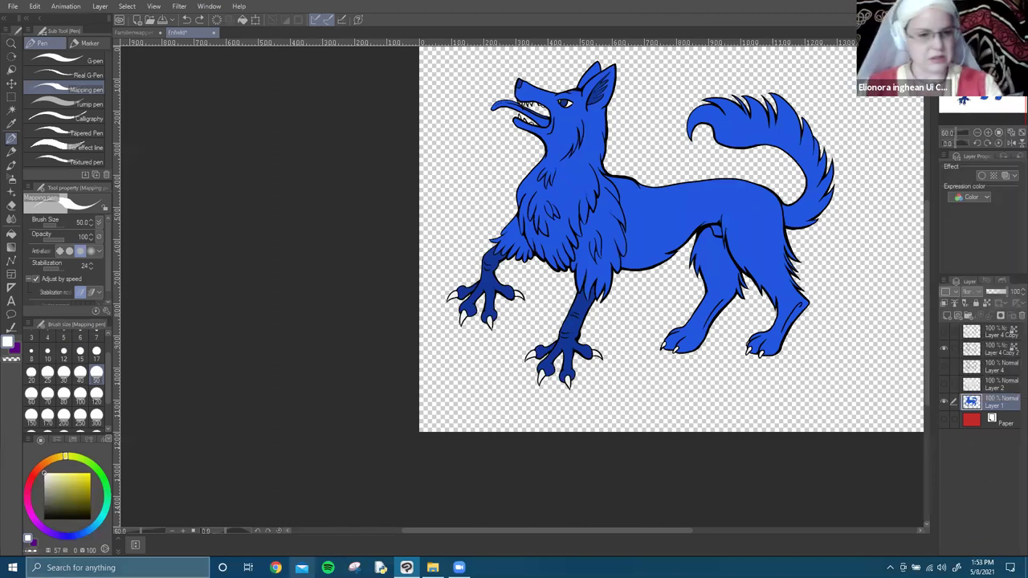
left_click(90, 519)
key("p")
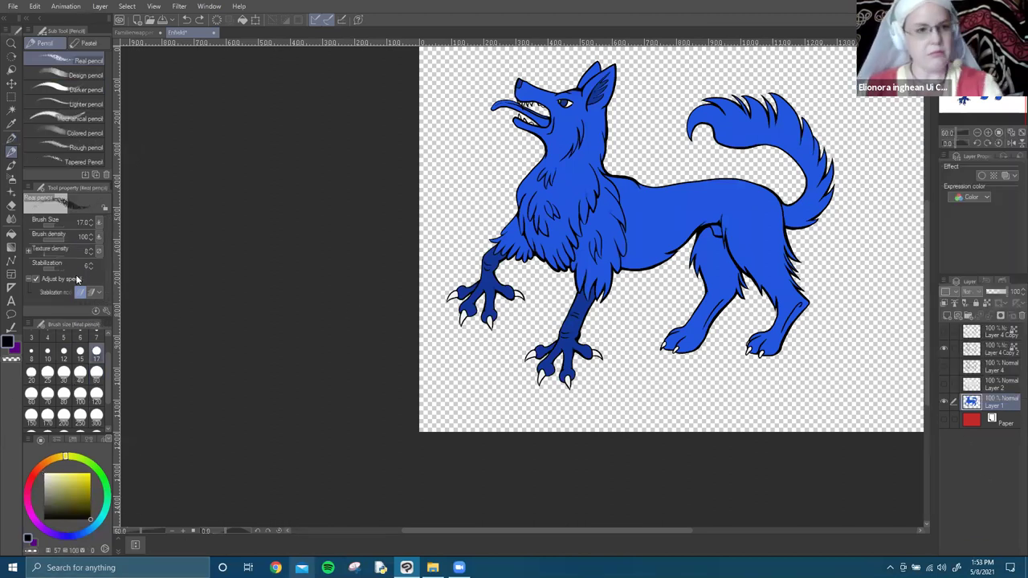
key("g")
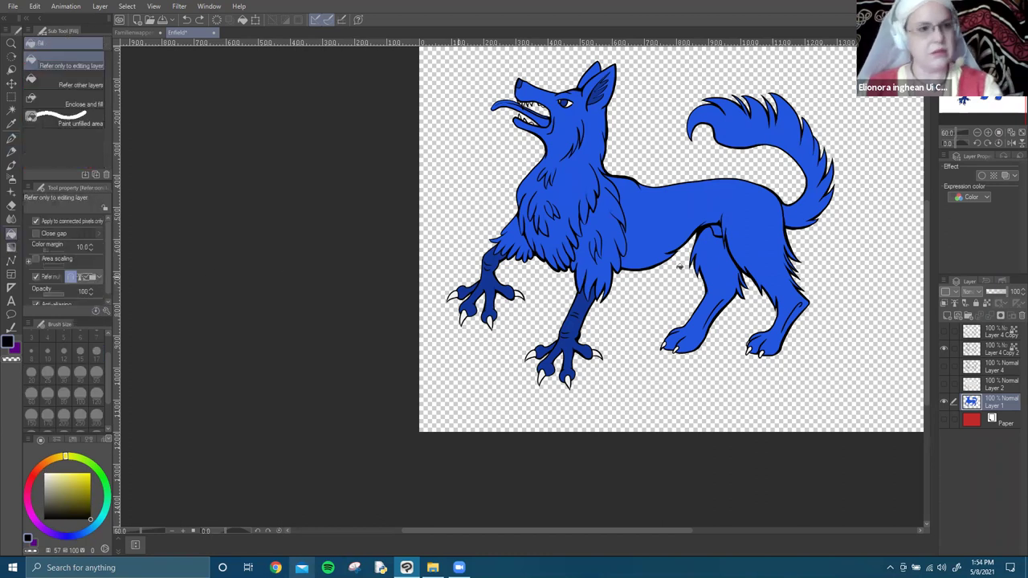
left_click(945, 350)
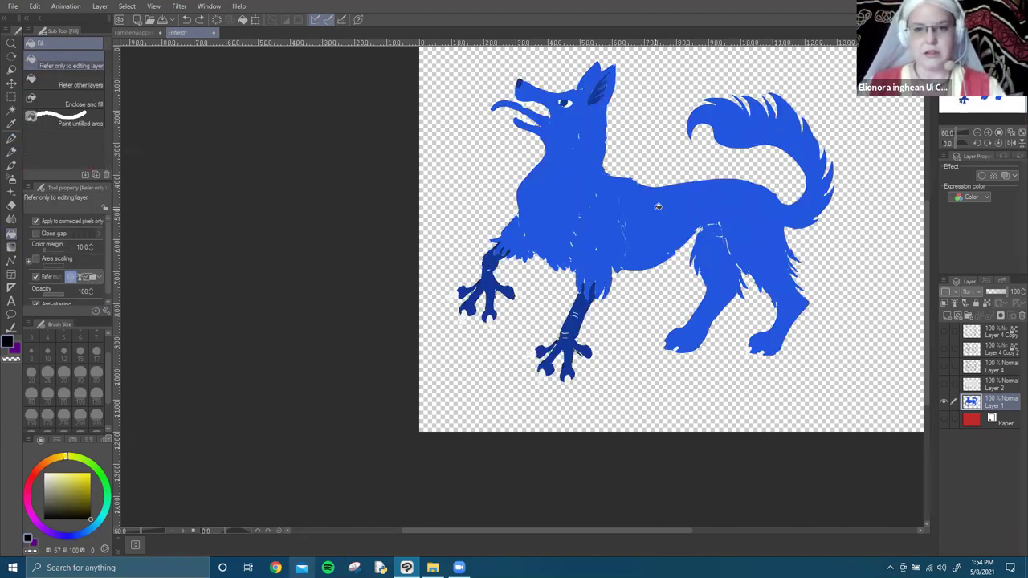
Fill the Enfield's body, front legs, toes, inner ear and nose with black on Layer 1.
left_click(659, 232)
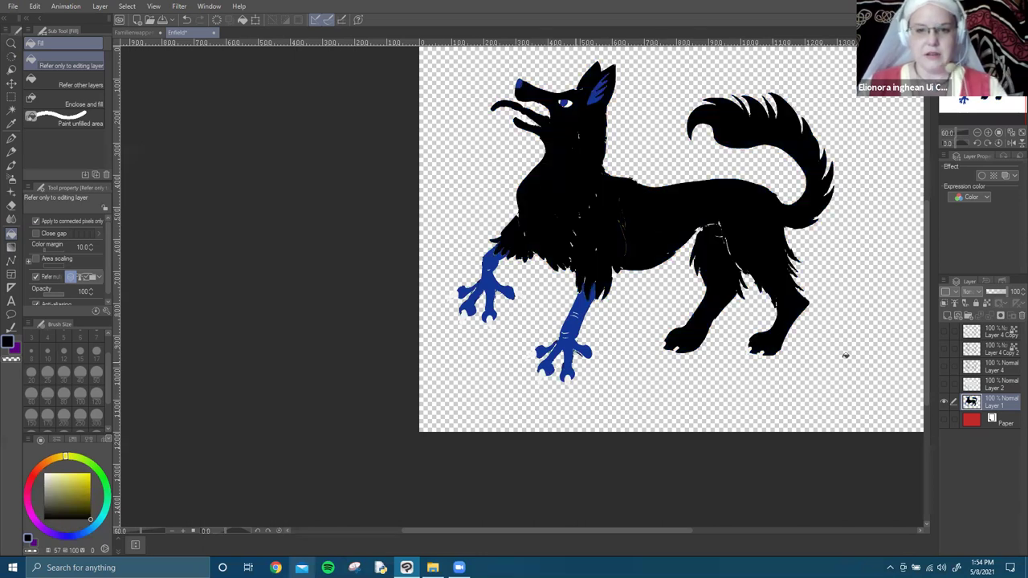
left_click(577, 324)
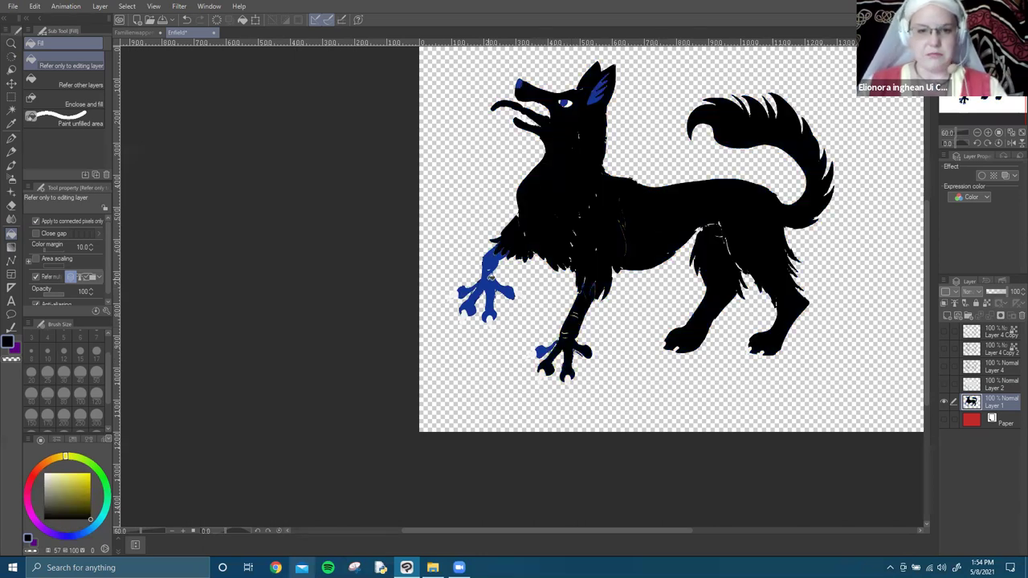
left_click(489, 278)
left_click(594, 97)
left_click(522, 83)
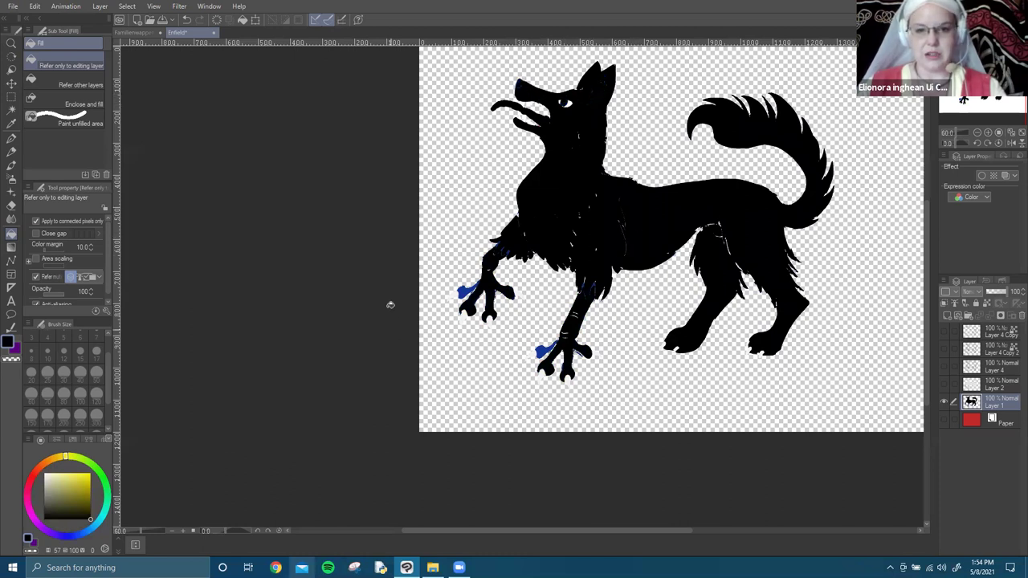
left_click(464, 289)
left_click(542, 351)
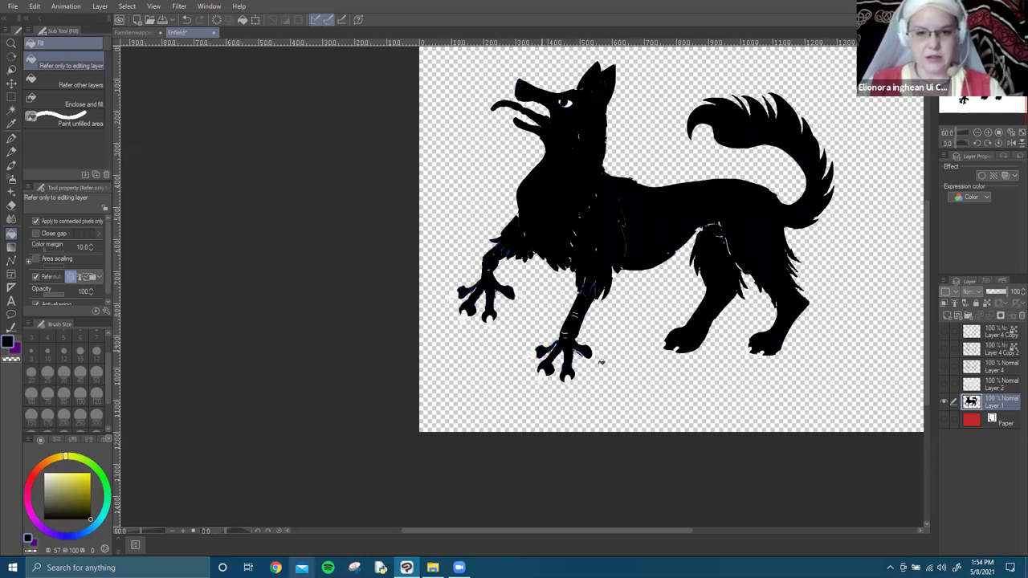
Show and select Layer 4 Copy 2 with Layer 4 hidden, and switch to the Mapping pen in white.
left_click(943, 350)
left_click(945, 368)
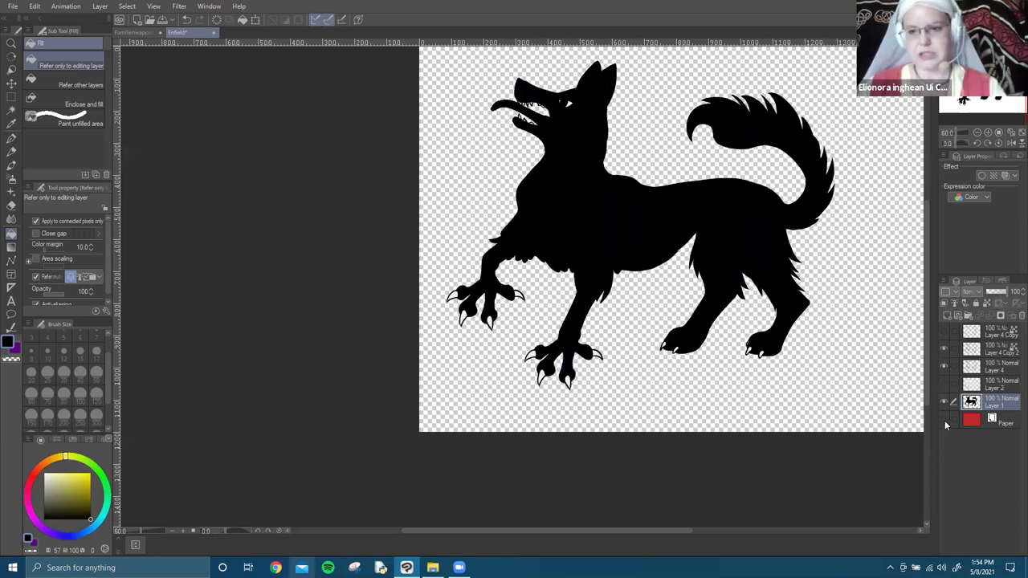
left_click(995, 347)
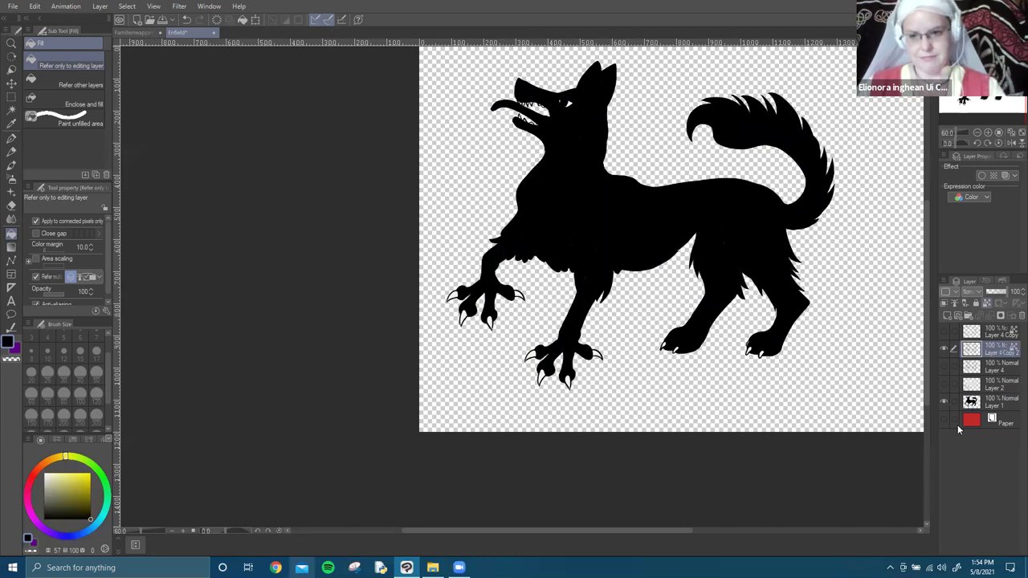
key("p")
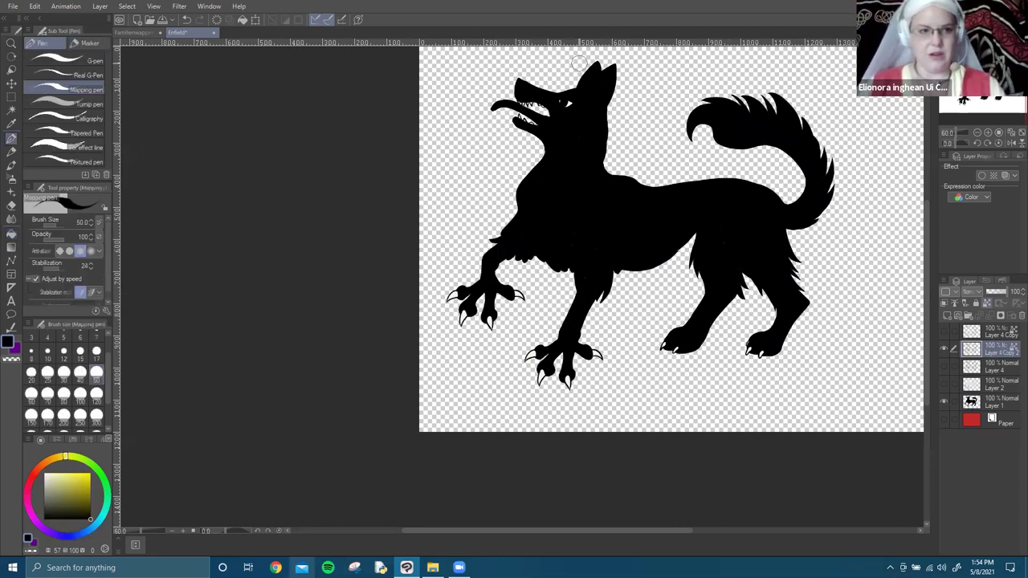
key("x")
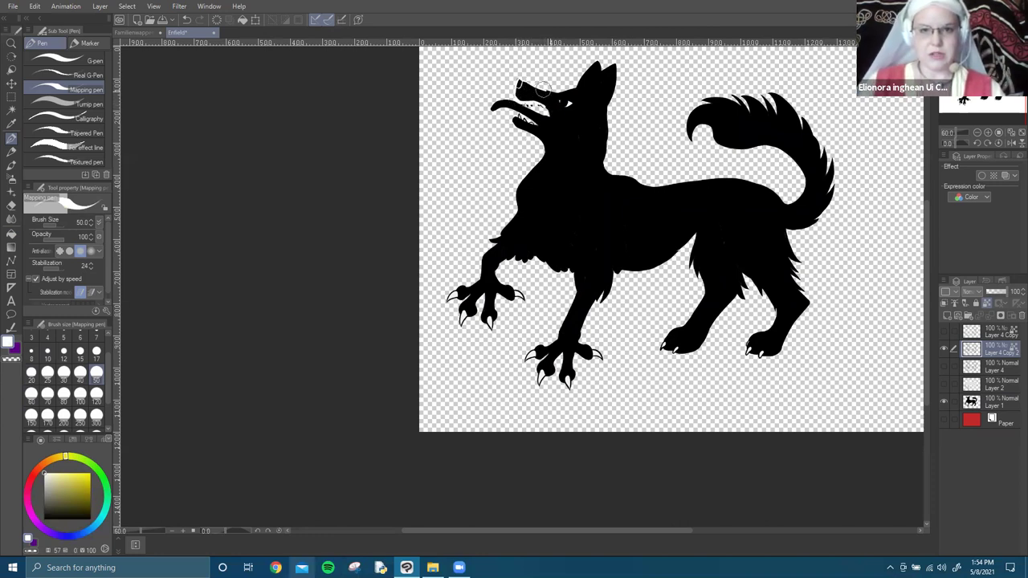
Paint the inner lines of the Enfield's ear, cheek, neck and upper chest fur white.
left_click_drag(577, 84, 599, 64)
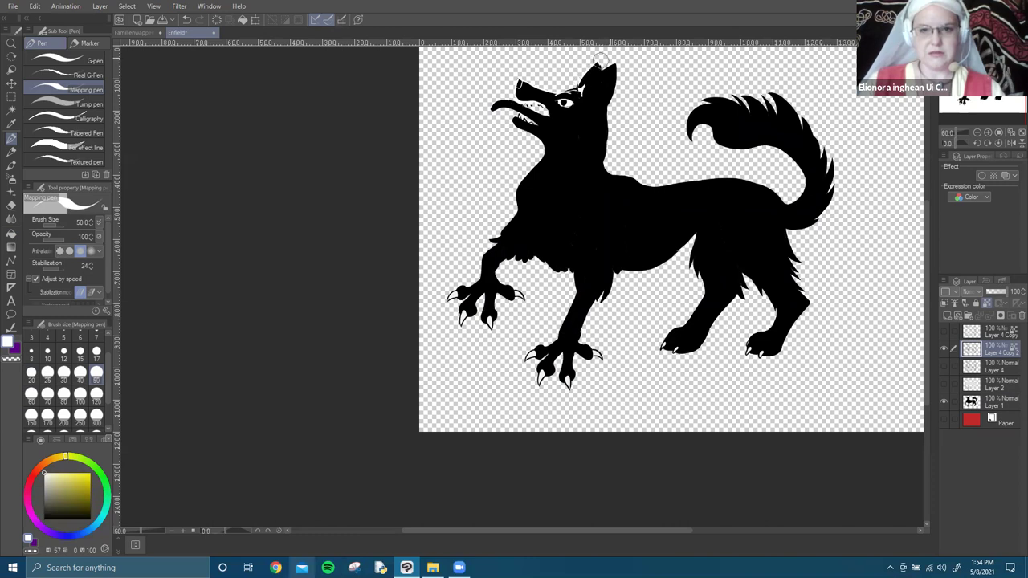
key("ctrl+z")
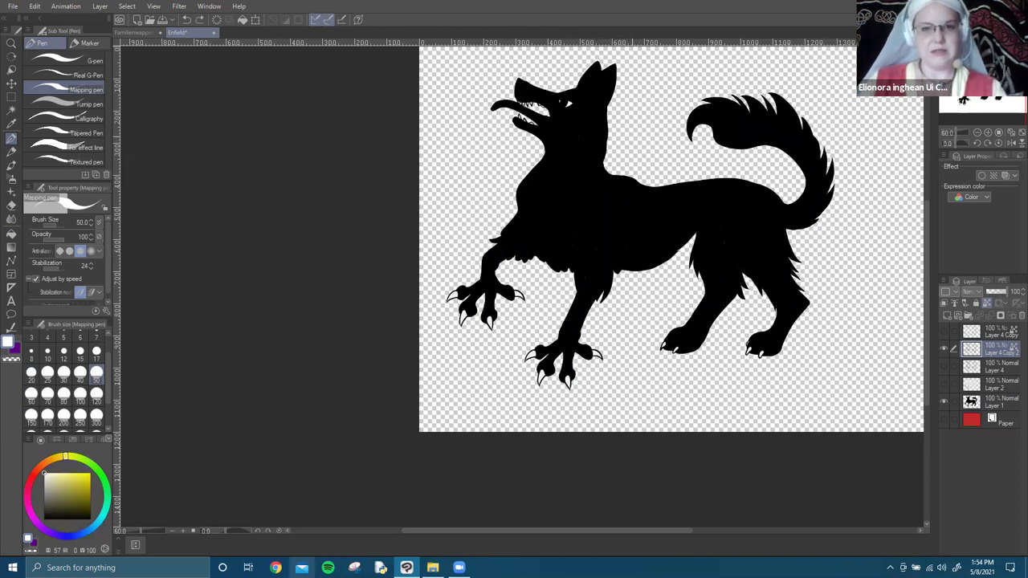
mouse_move(595, 81)
left_mouse_down()
mouse_move(574, 144)
mouse_move(557, 141)
mouse_move(574, 126)
mouse_move(542, 188)
left_mouse_up()
left_click_drag(539, 201, 530, 240)
left_click_drag(536, 181, 511, 227)
left_click_drag(534, 179, 519, 194)
left_click_drag(556, 156, 537, 177)
left_click_drag(552, 215, 536, 240)
mouse_move(556, 196)
left_mouse_down()
mouse_move(549, 221)
mouse_move(580, 229)
left_mouse_up()
mouse_move(594, 201)
left_mouse_down()
mouse_move(604, 231)
mouse_move(623, 232)
left_mouse_up()
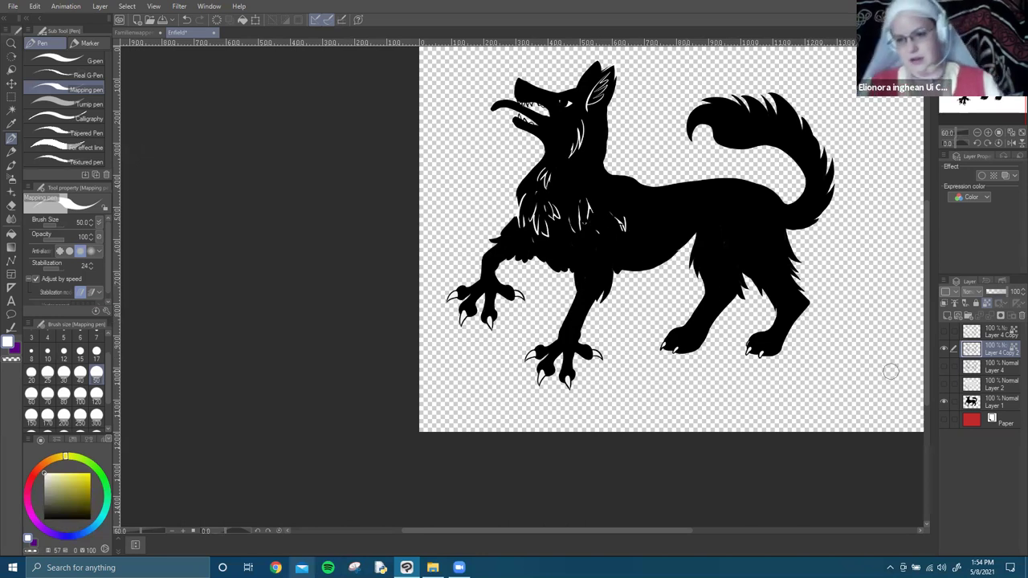
Hide Layer 1, show the red Paper layer, and recolor the front chest fur lines white.
left_click(943, 401)
left_click(943, 418)
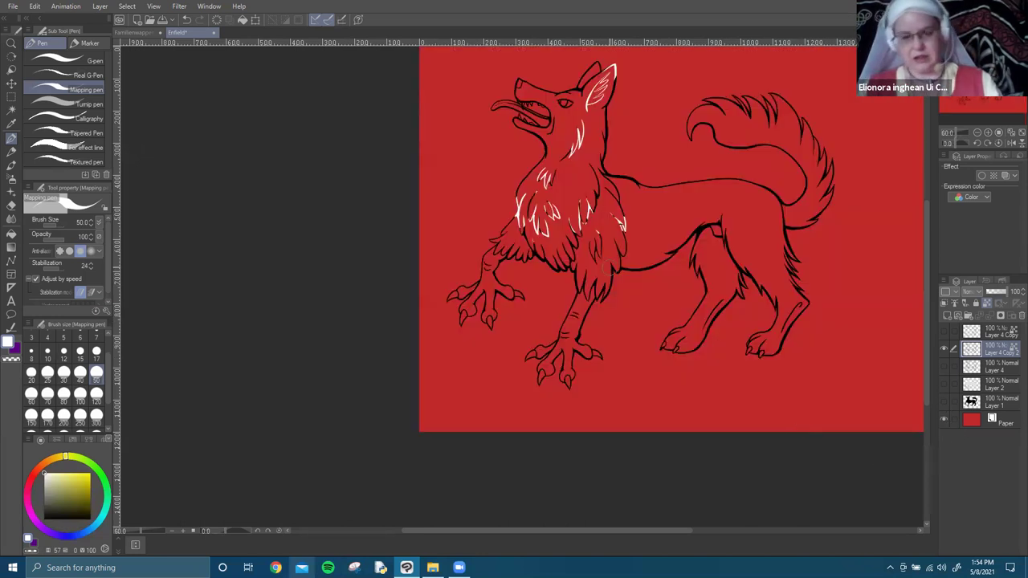
left_click_drag(535, 195, 523, 240)
left_click_drag(544, 245, 532, 259)
left_click_drag(520, 226, 531, 249)
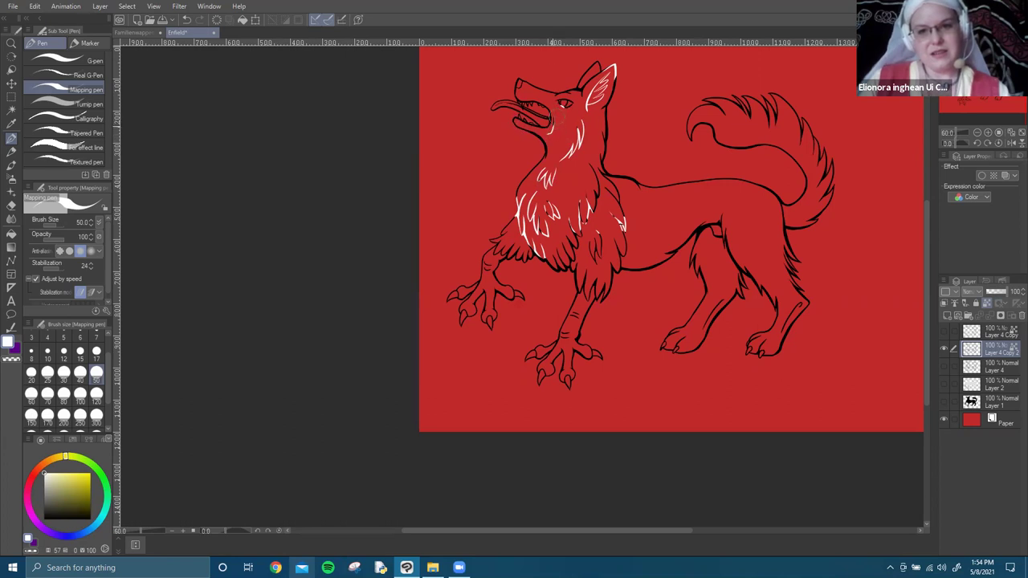
Recolor the remaining fur lines across the middle of the chest and behind the shoulder white.
left_click_drag(572, 221, 567, 262)
left_click_drag(583, 204, 579, 224)
left_click_drag(599, 176, 579, 225)
mouse_move(599, 238)
left_mouse_down()
mouse_move(591, 259)
mouse_move(623, 257)
left_mouse_up()
left_click_drag(611, 191, 620, 218)
mouse_move(608, 168)
left_mouse_down()
mouse_move(600, 180)
mouse_move(623, 228)
left_mouse_up()
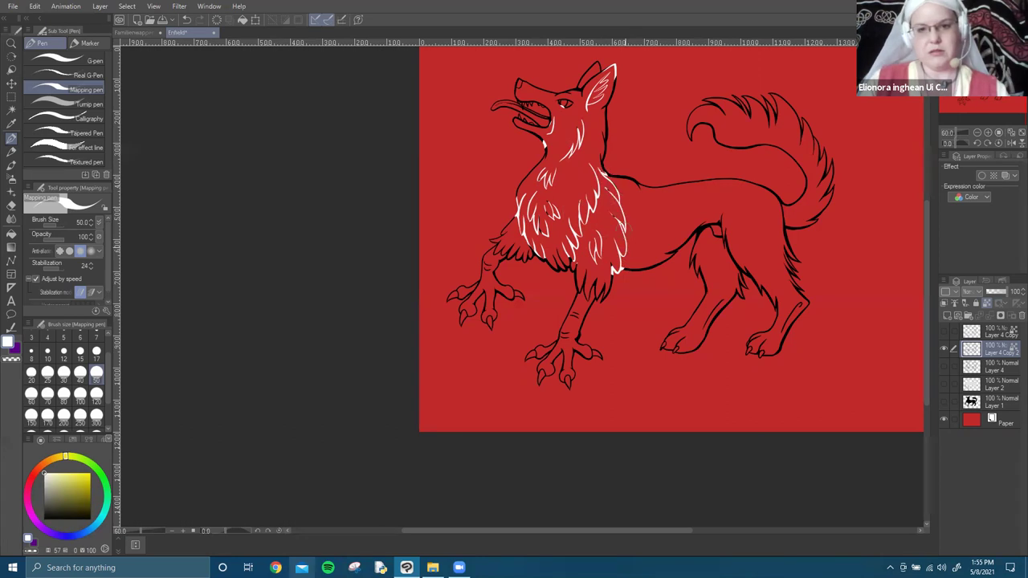
Recolor the inner lines of the hind leg, belly fold, front legs, nose and tongue white.
left_click_drag(720, 230, 727, 250)
mouse_move(715, 219)
left_mouse_down()
mouse_move(725, 241)
mouse_move(685, 240)
left_mouse_up()
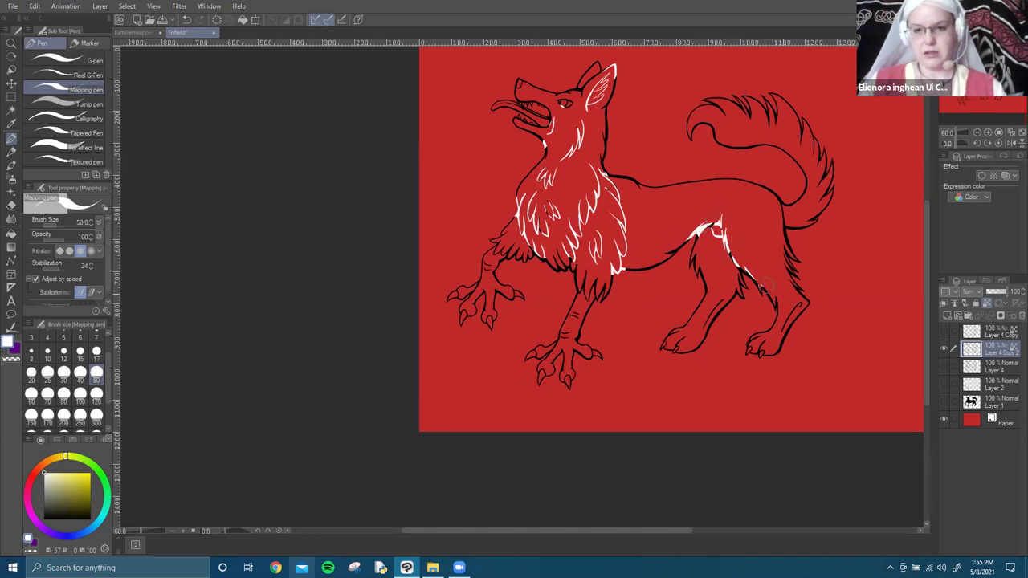
left_click_drag(736, 264, 751, 283)
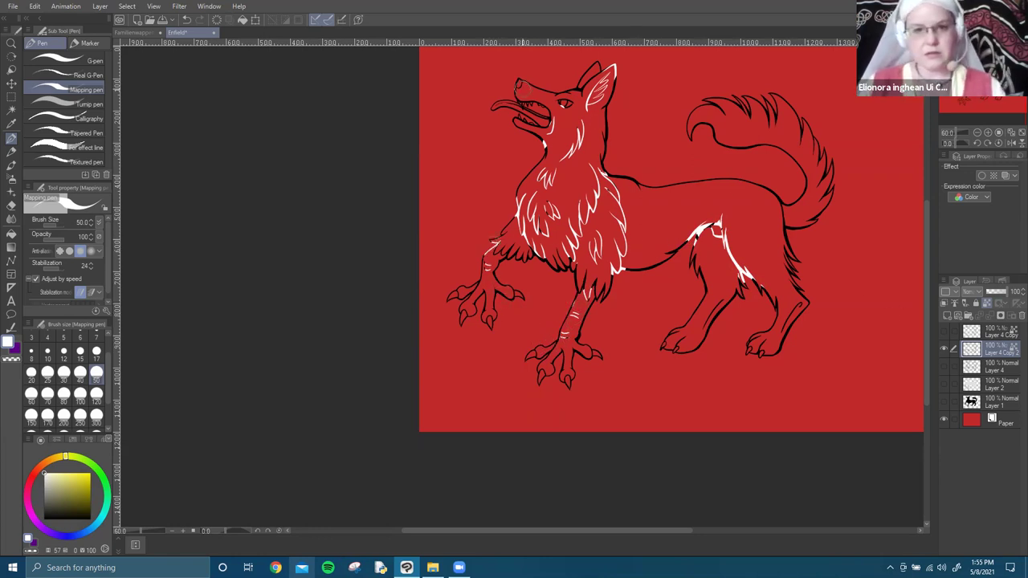
left_click_drag(543, 118, 509, 108)
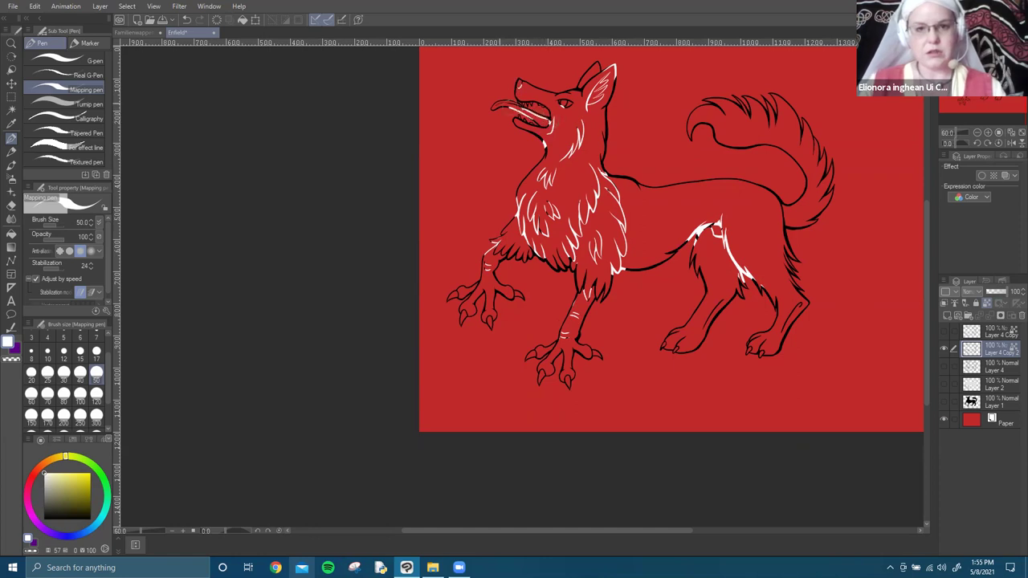
Show the black Layer 1 beneath the white lines and bring the whole Enfield into view.
left_click(944, 401)
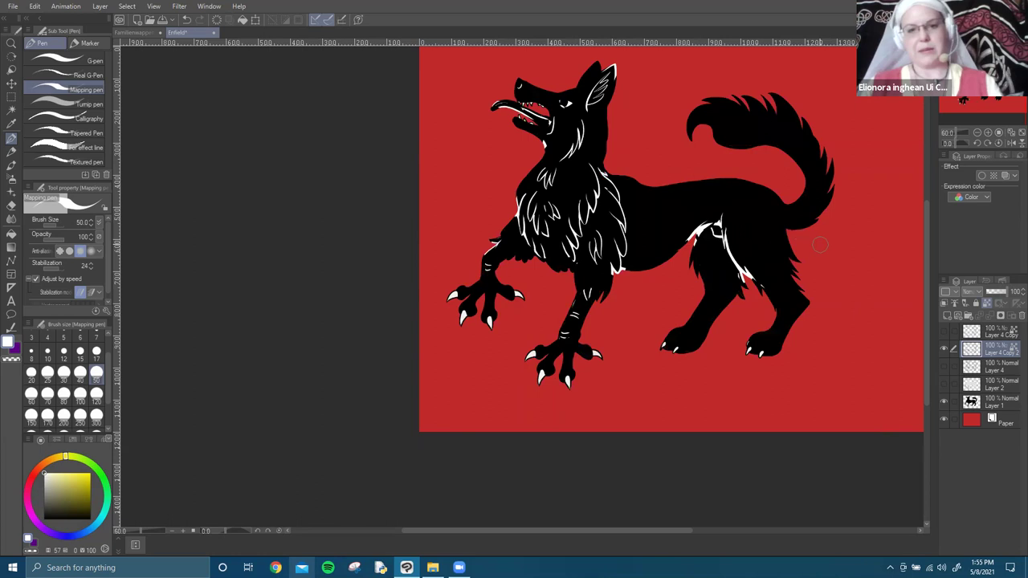
left_click_drag(866, 221, 718, 262)
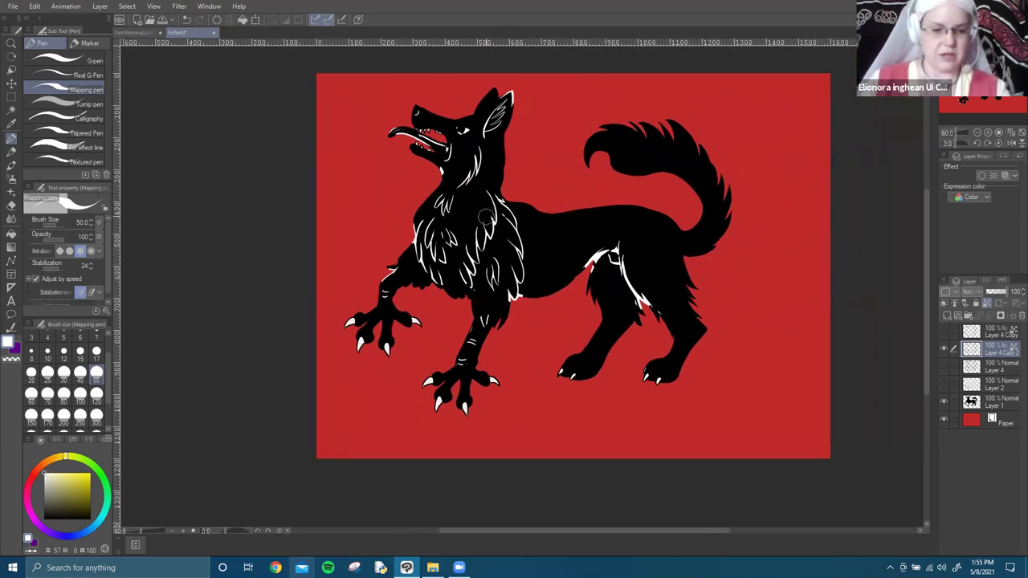
key("e")
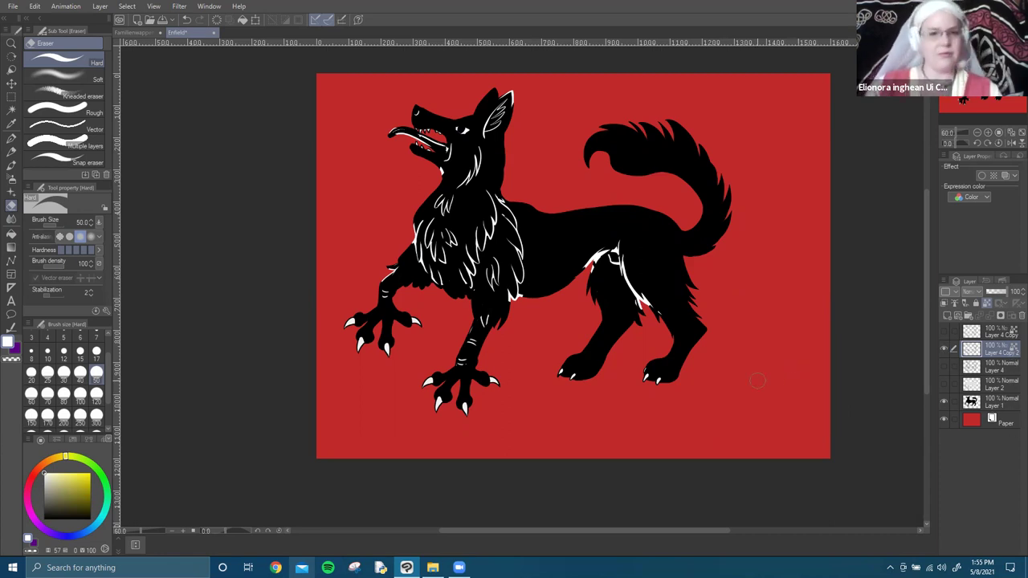
Close the Enfield document, check the To Trace reference folder, and return to the moon faces drawing.
left_click(214, 32)
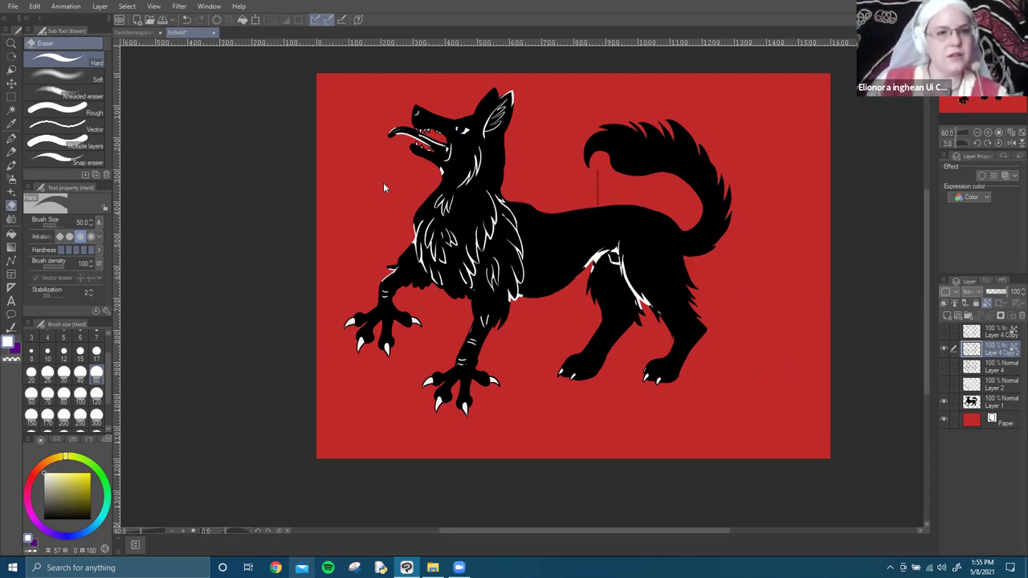
left_click(522, 212)
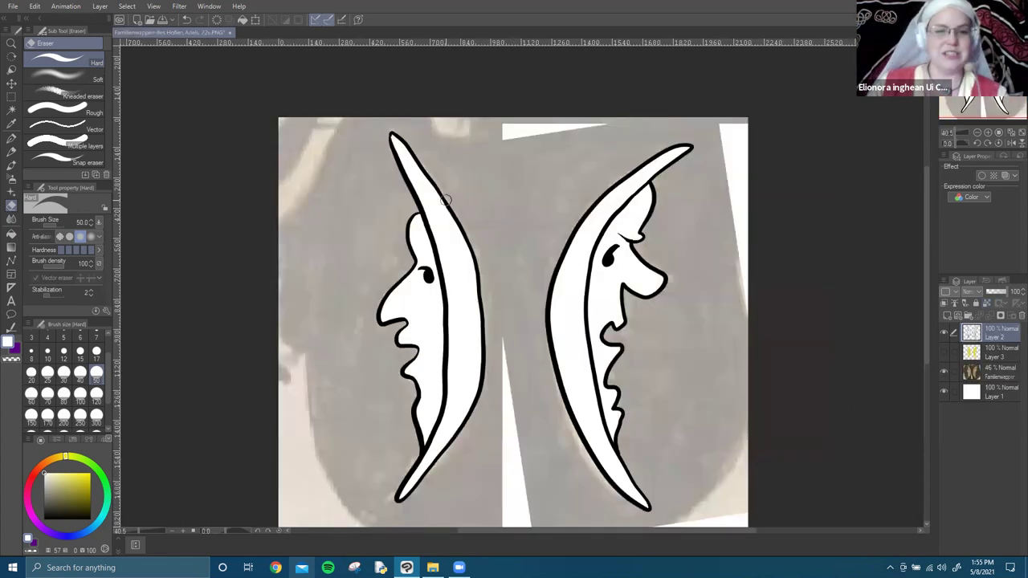
left_click(432, 568)
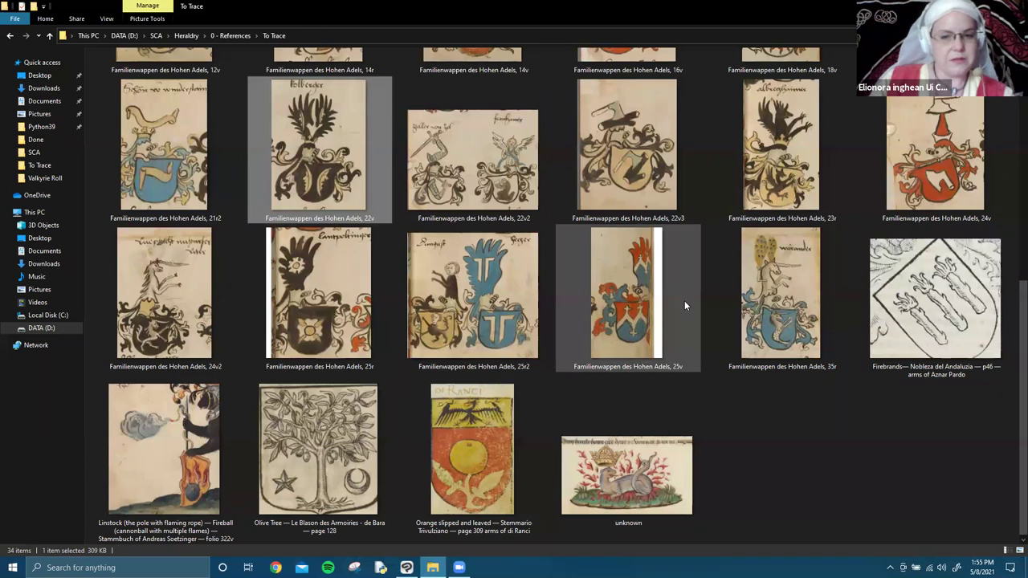
key("alt")
key("alt+Tab")
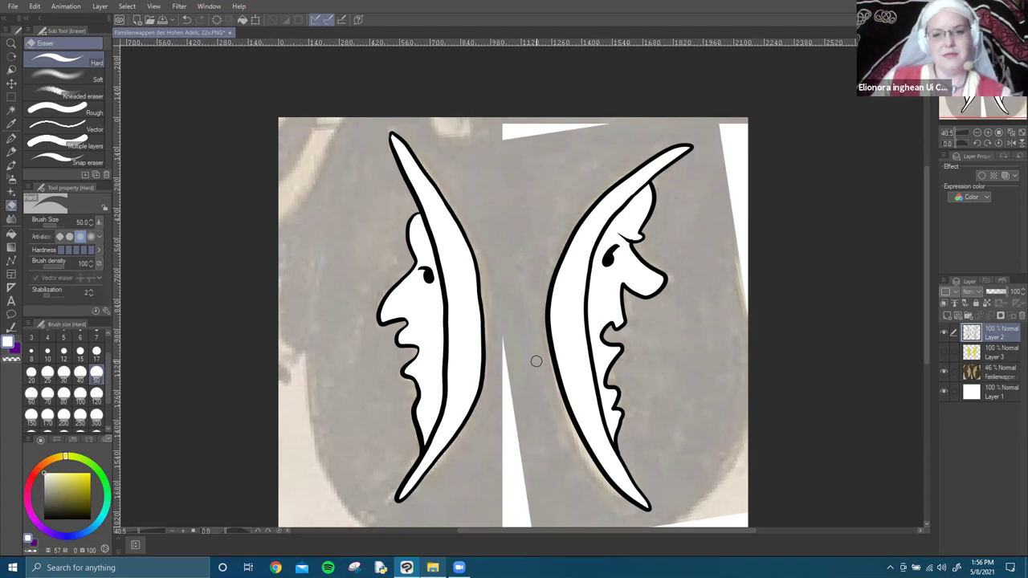
scroll(704, 239, "up", 4)
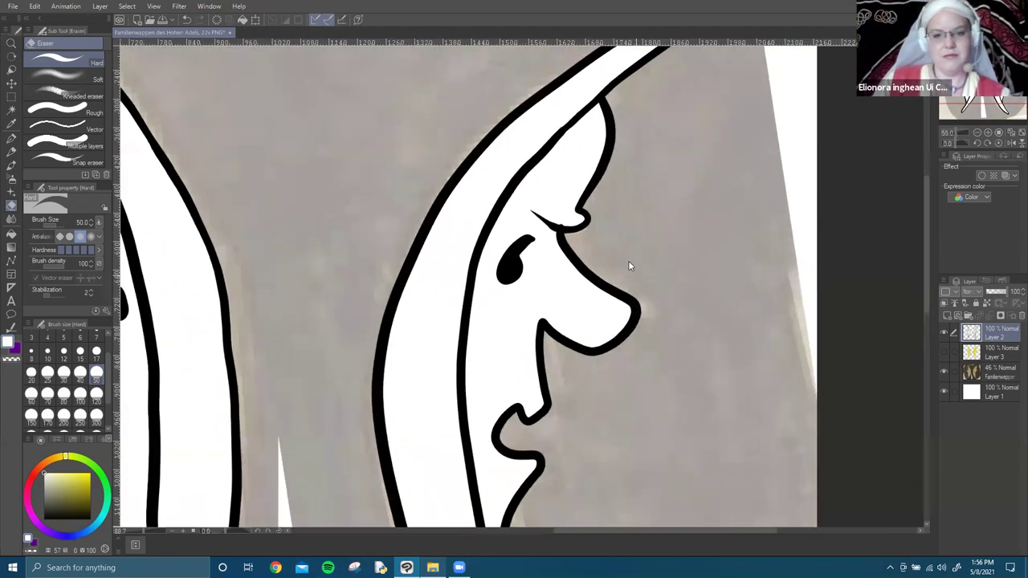
scroll(629, 265, "up", 1)
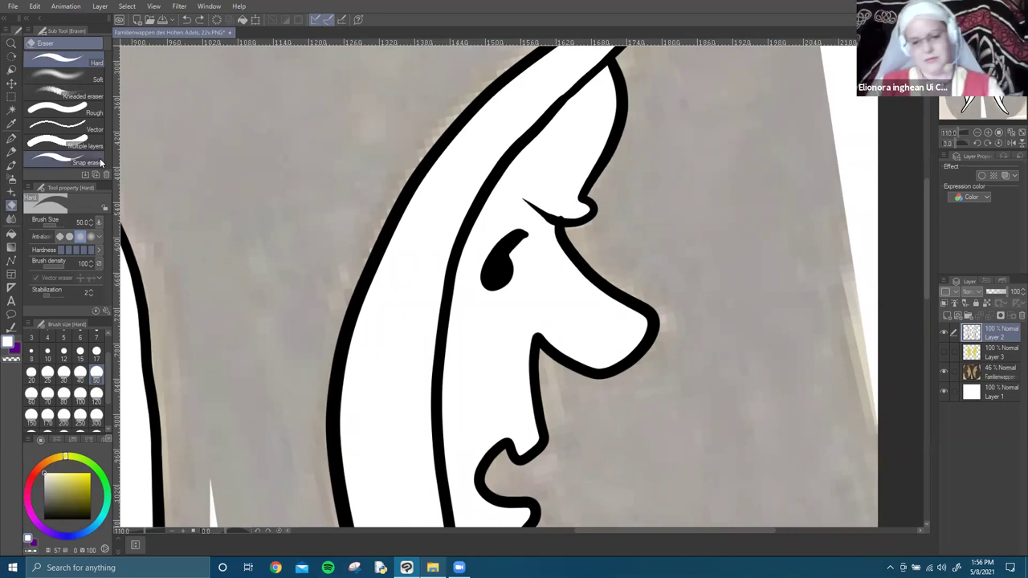
key("p")
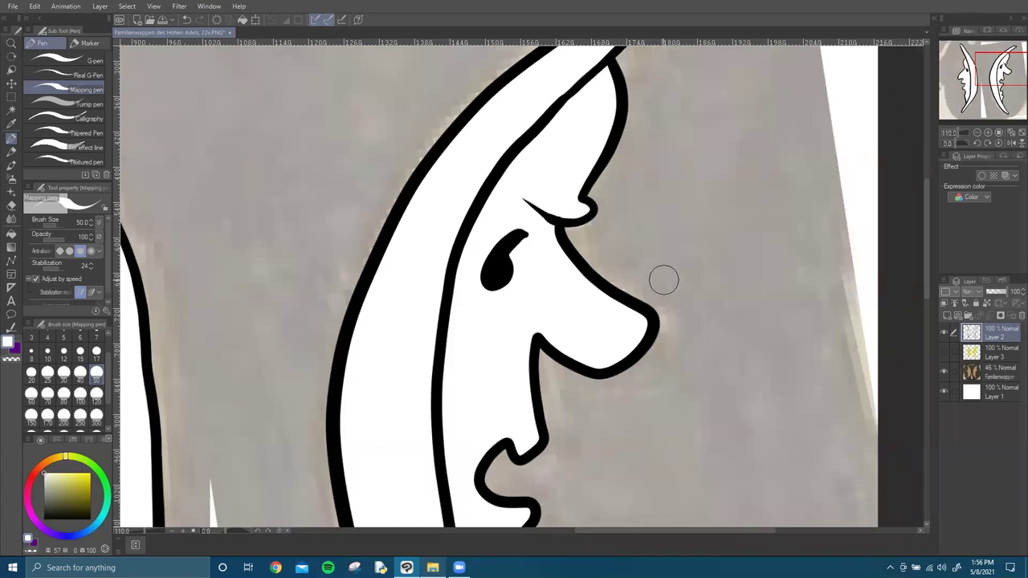
scroll(594, 277, "down", 4)
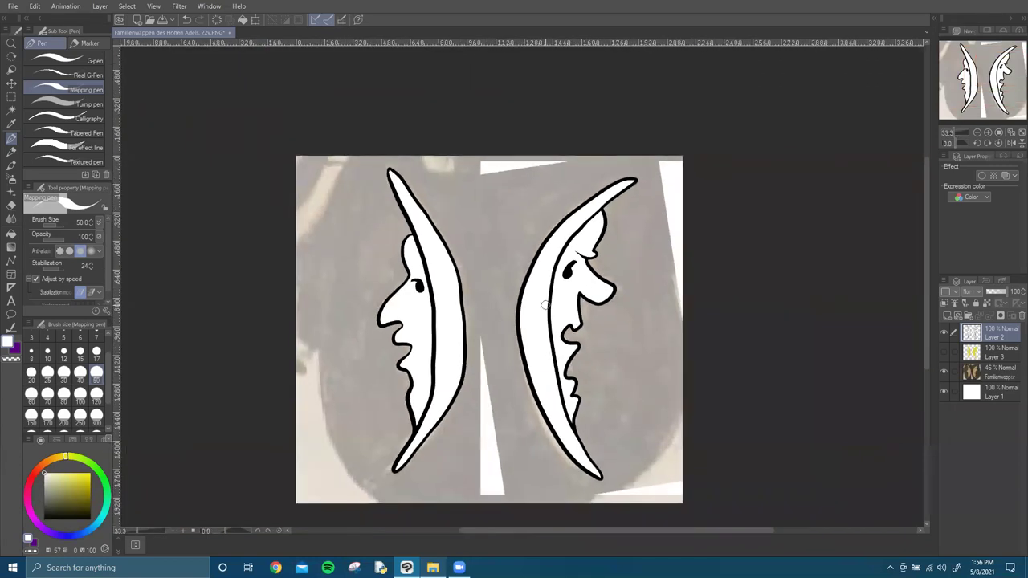
scroll(605, 340, "up", 1)
scroll(592, 292, "down", 1)
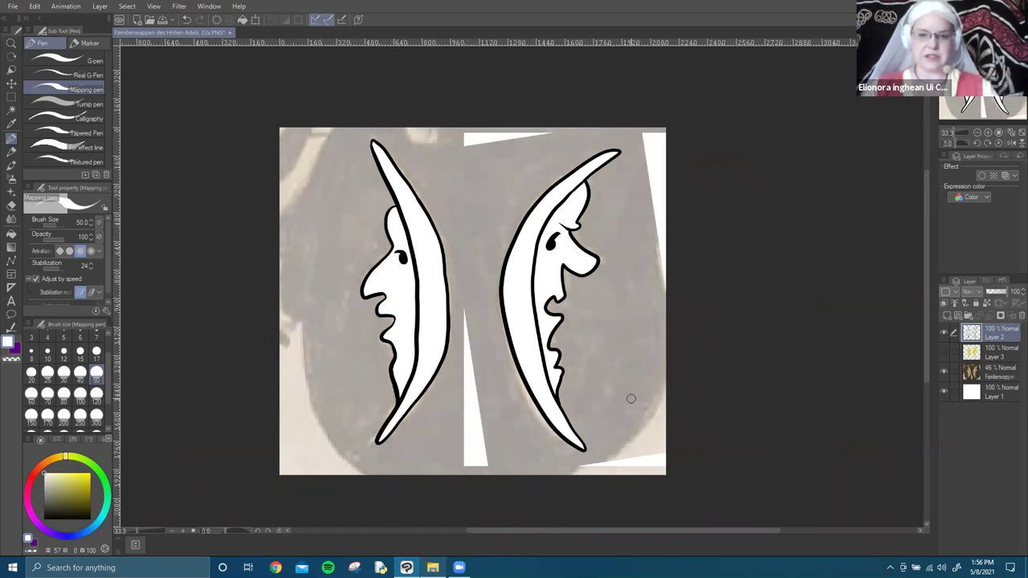
Try copying the left-hand moon face to a new layer, flipping it horizontally and placing it over the right-hand face.
left_click(11, 96)
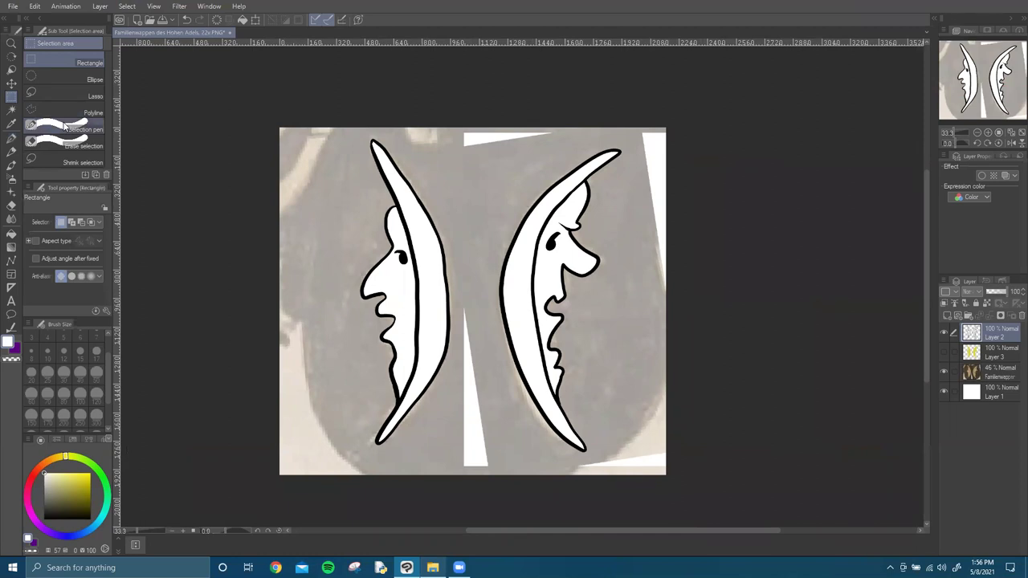
left_click_drag(325, 121, 468, 464)
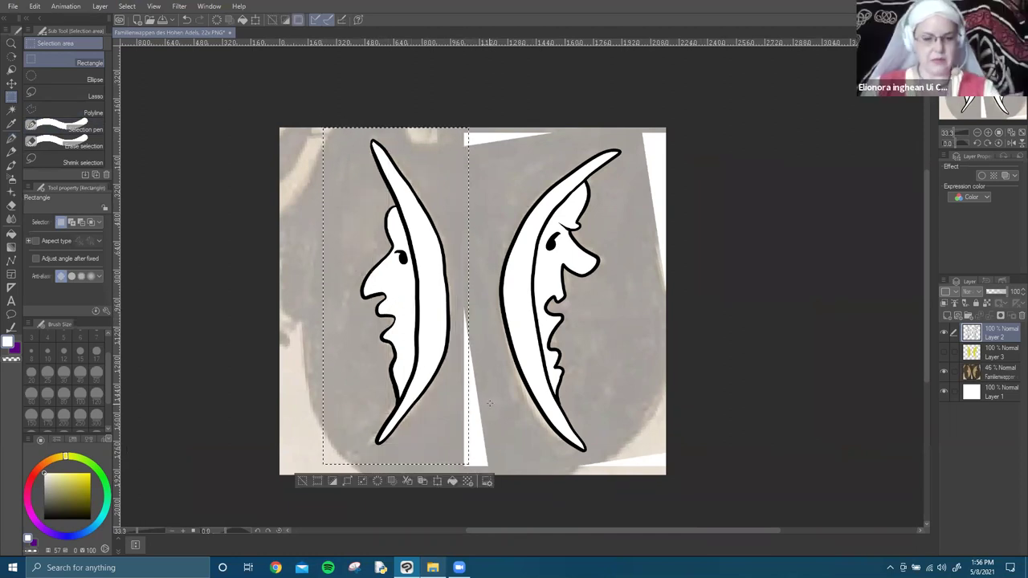
key("ctrl+c")
key("ctrl+v")
key("ctrl+t")
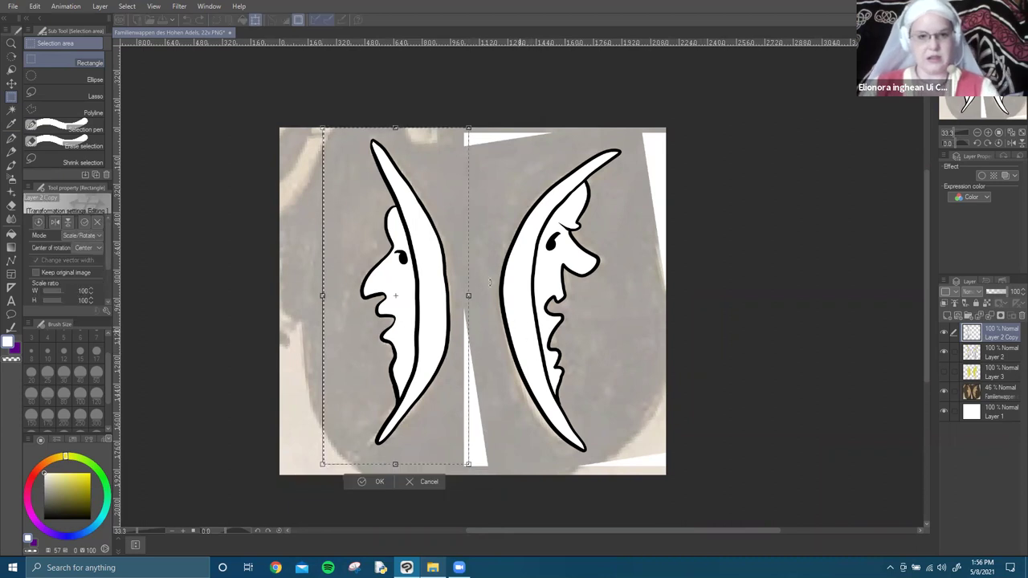
left_click(55, 222)
left_click_drag(358, 326, 518, 329)
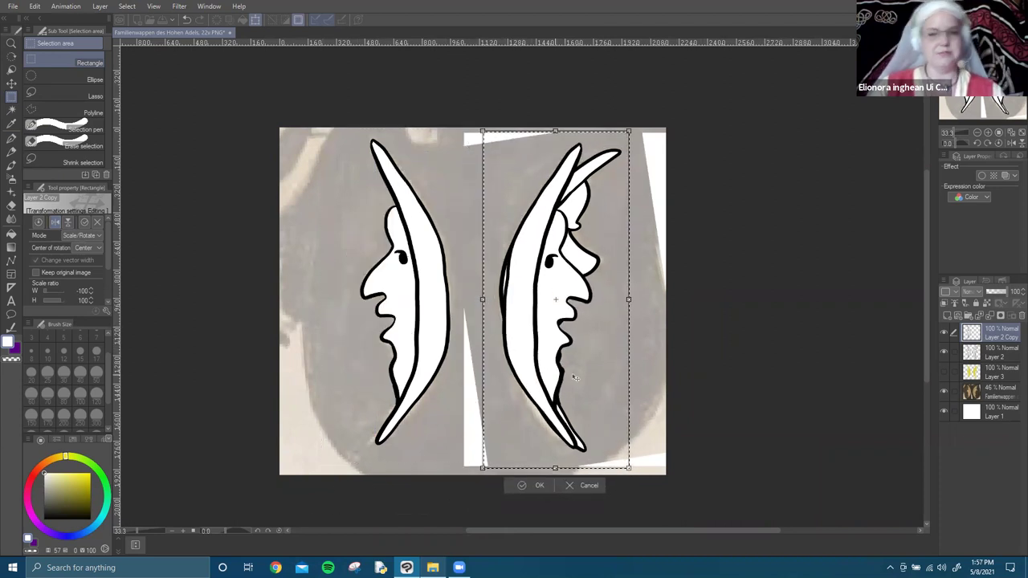
Cancel the transformation, clear the selection and delete the duplicated face layer.
left_click(575, 487)
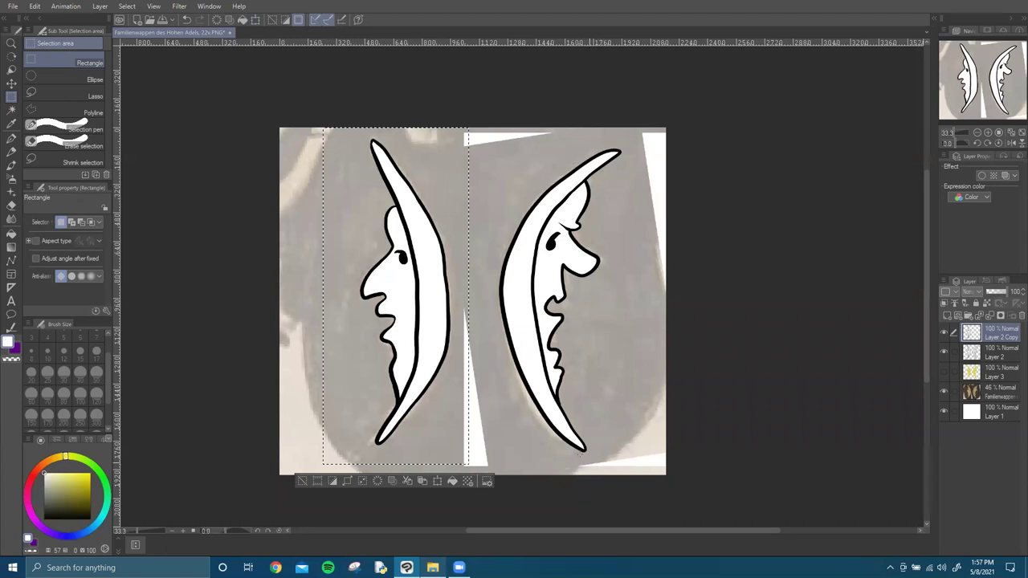
left_click(302, 481)
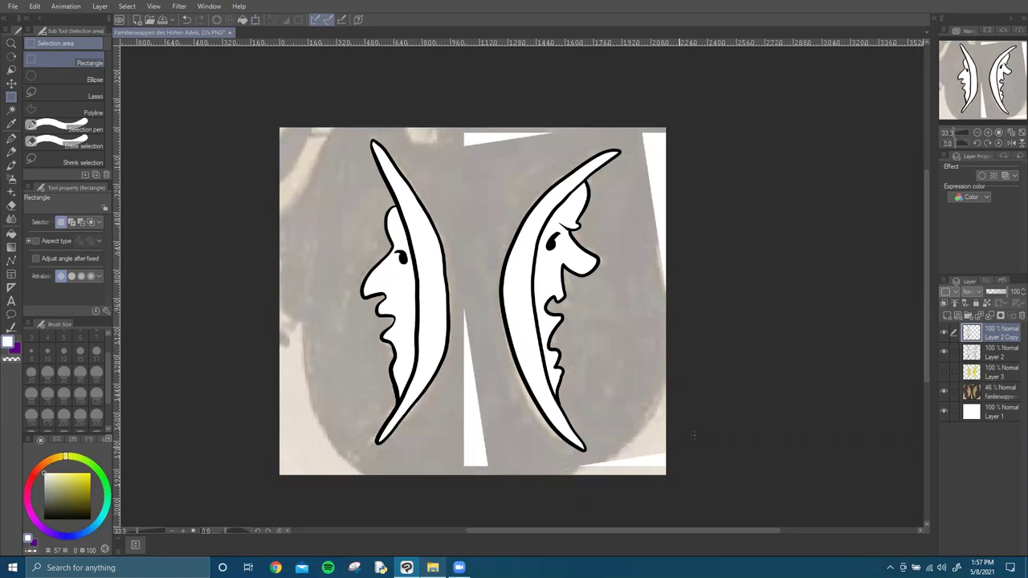
right_click(1006, 341)
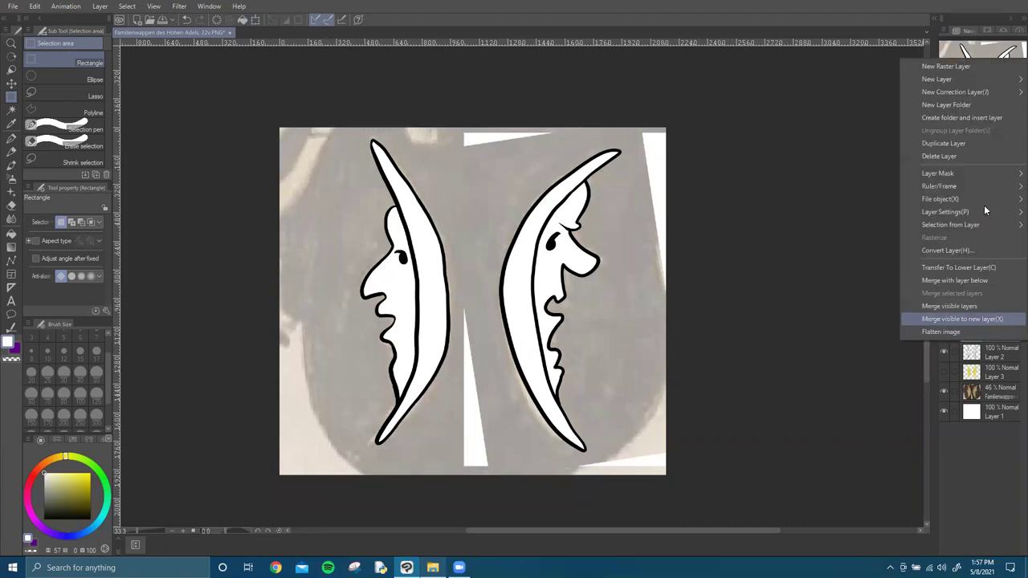
left_click(962, 155)
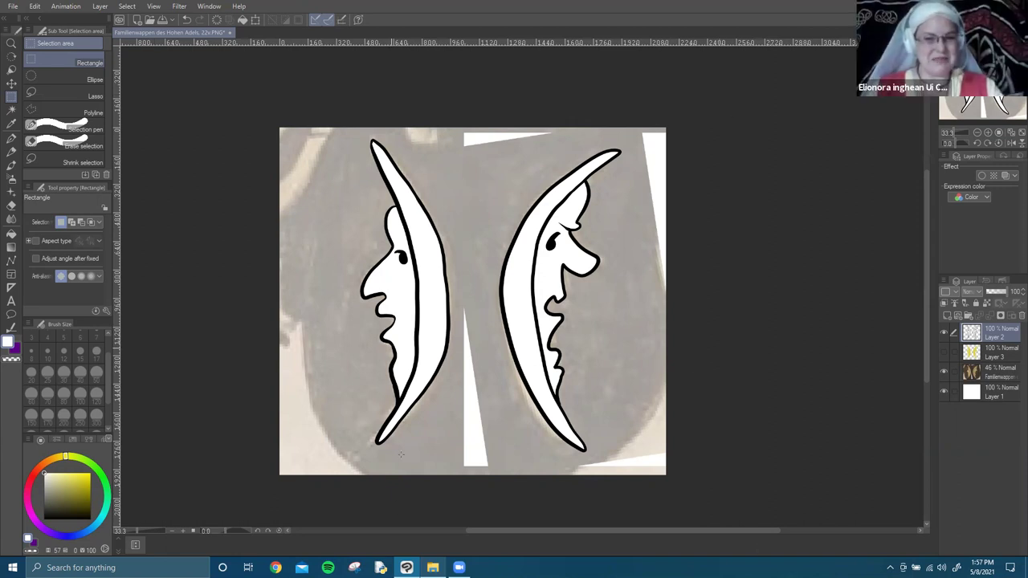
Browse the To Trace reference folder and open "Familienwappen des Hohen Adels, 22v3" in Clip Studio Paint.
left_click(432, 568)
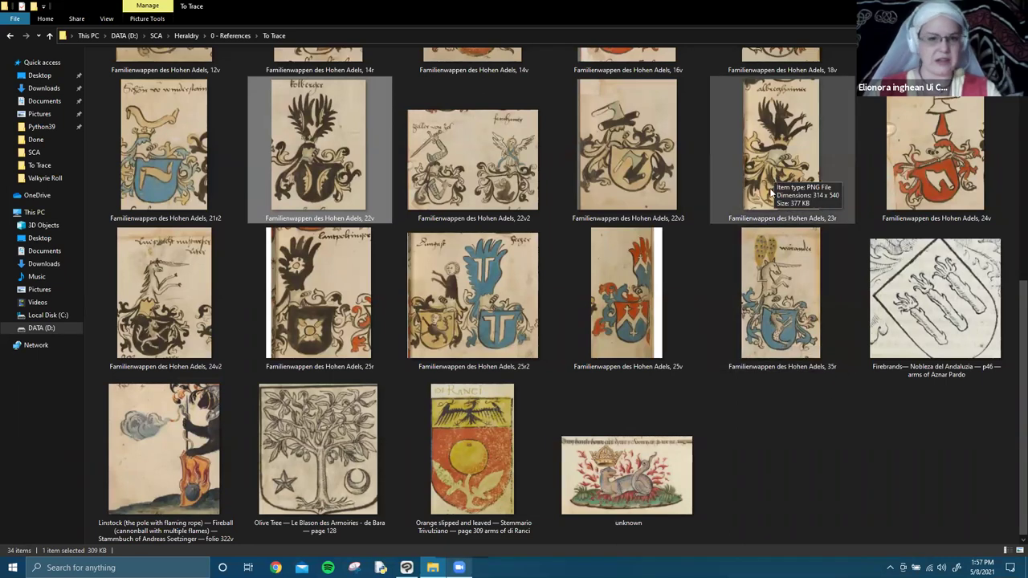
scroll(795, 203, "up", 3)
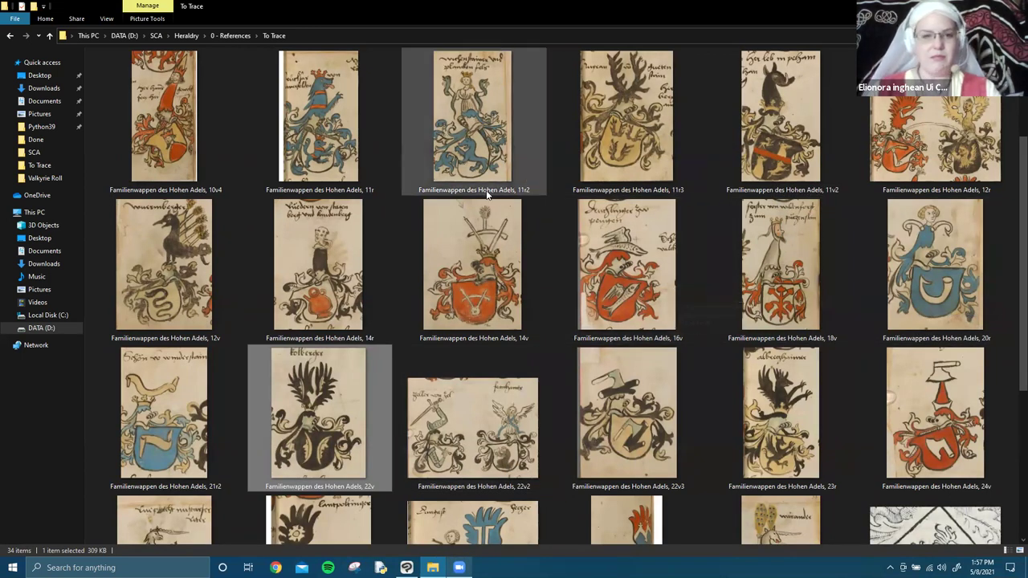
scroll(671, 318, "up", 2)
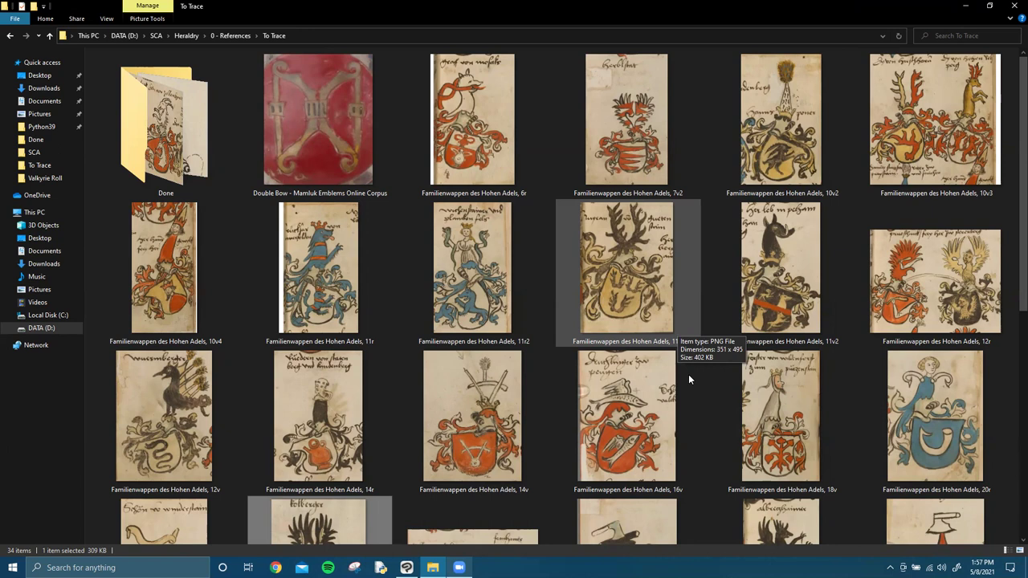
scroll(689, 374, "down", 6)
left_click(637, 182)
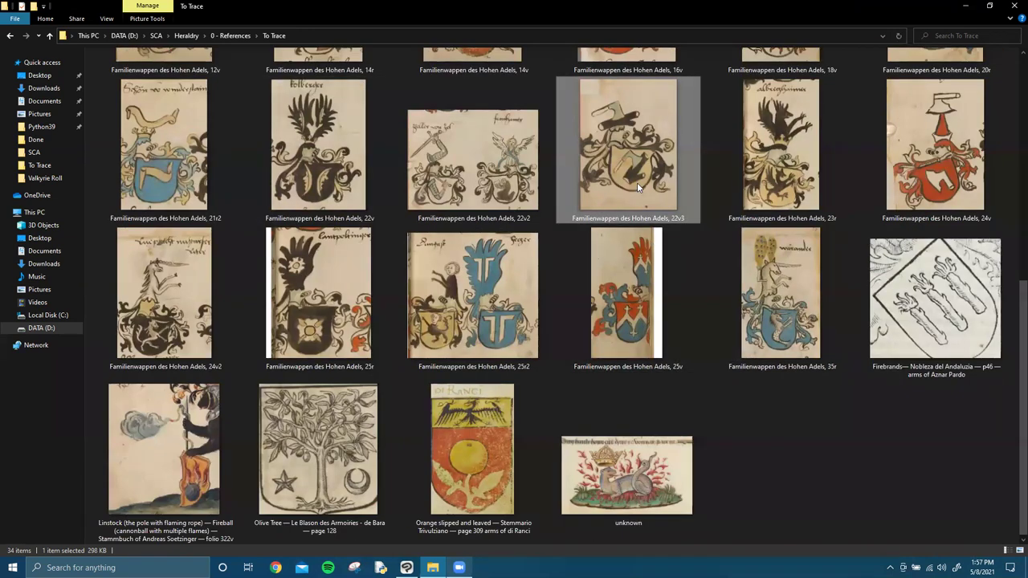
mouse_move(633, 185)
left_mouse_down()
mouse_move(624, 321)
mouse_move(473, 553)
mouse_move(406, 555)
mouse_move(409, 396)
left_mouse_up()
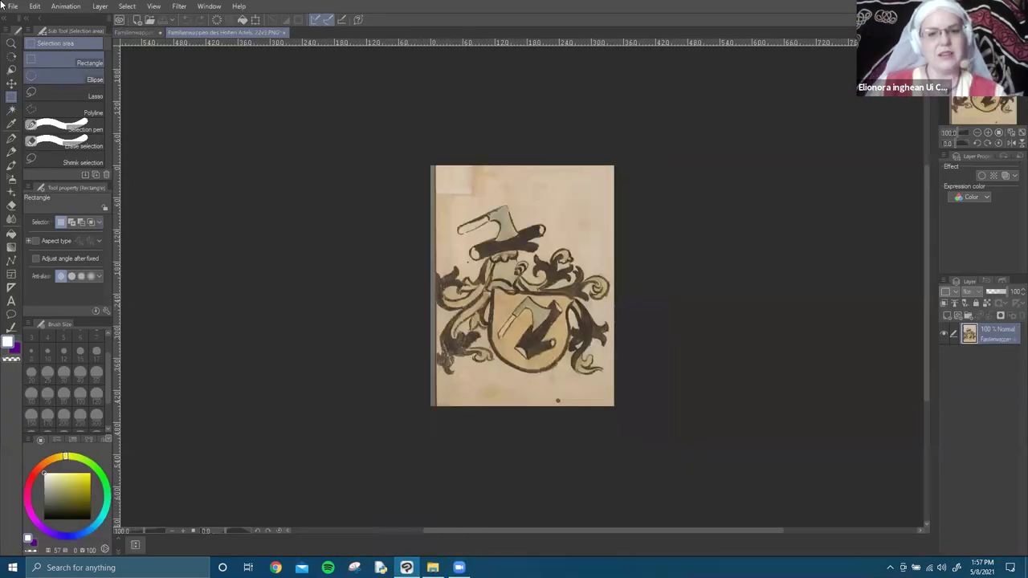
left_click(34, 6)
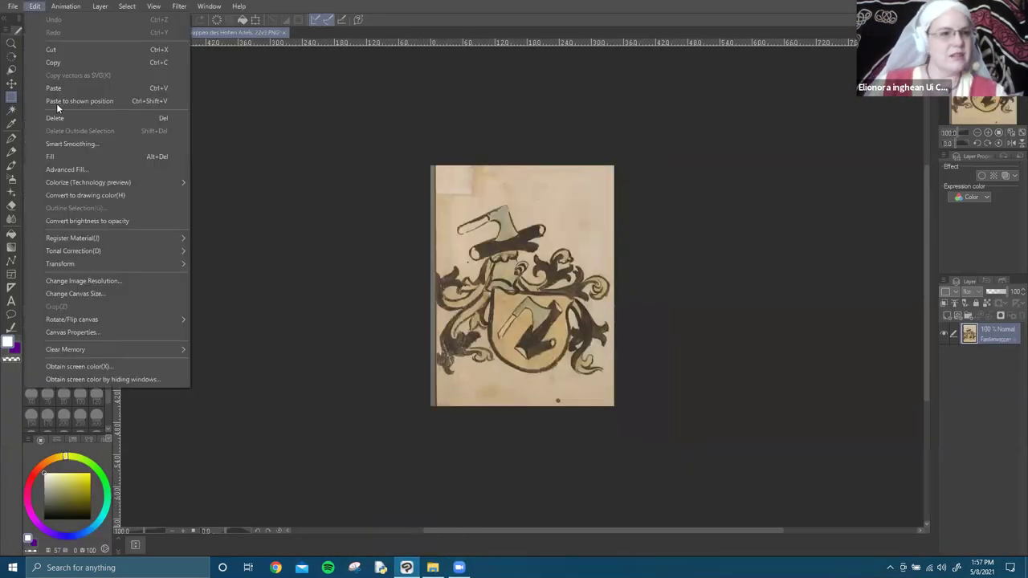
left_click(92, 294)
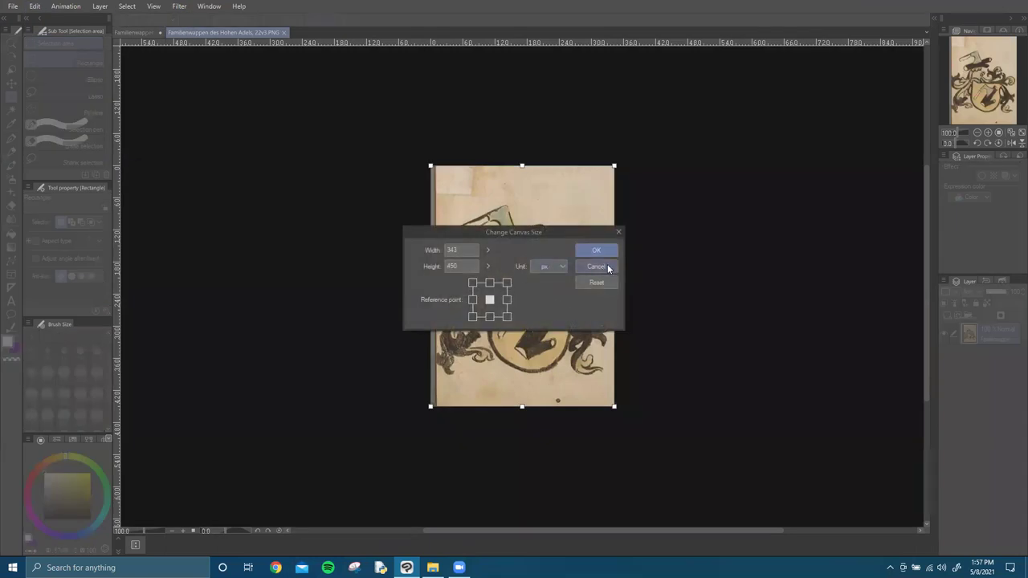
left_click(604, 267)
Change the image resolution to 300 dpi and enlarge the image's pixel dimensions.
left_click(33, 7)
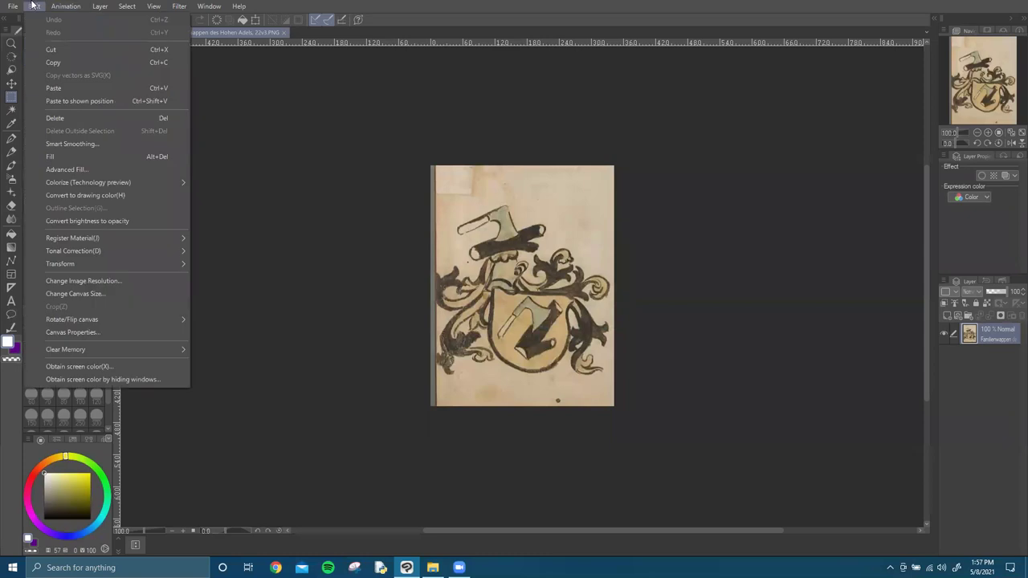
left_click(44, 281)
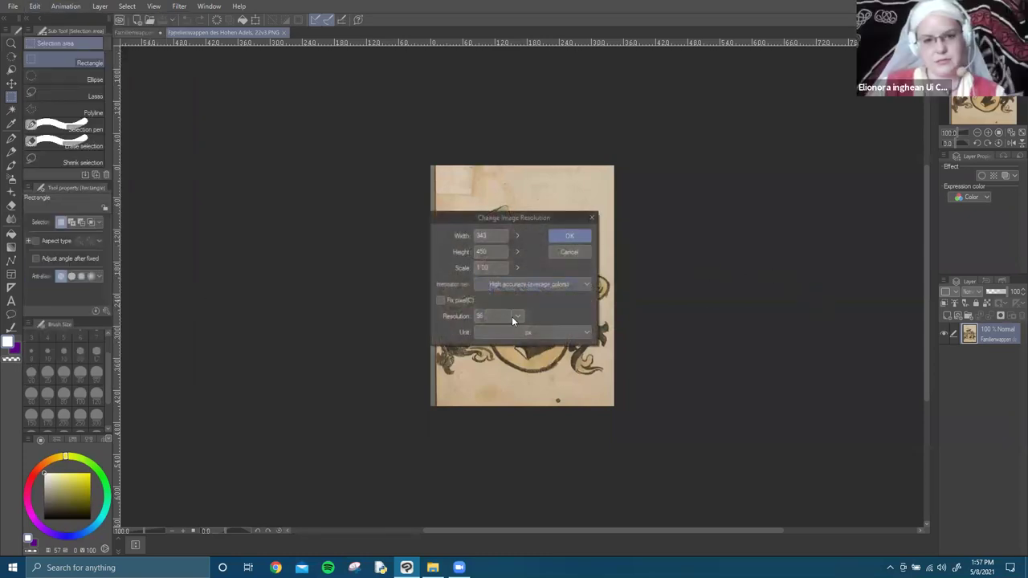
left_click(514, 317)
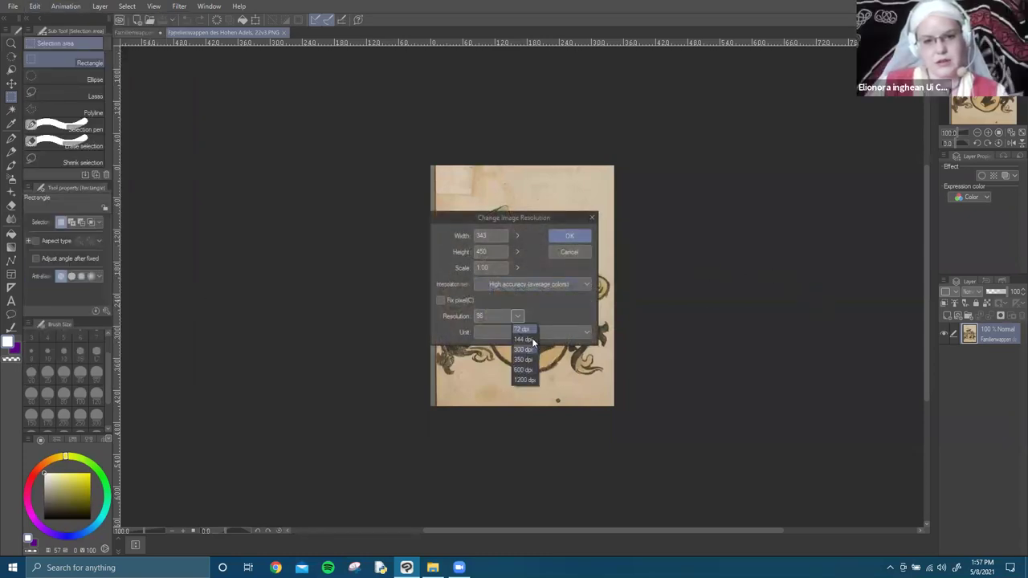
left_click(524, 349)
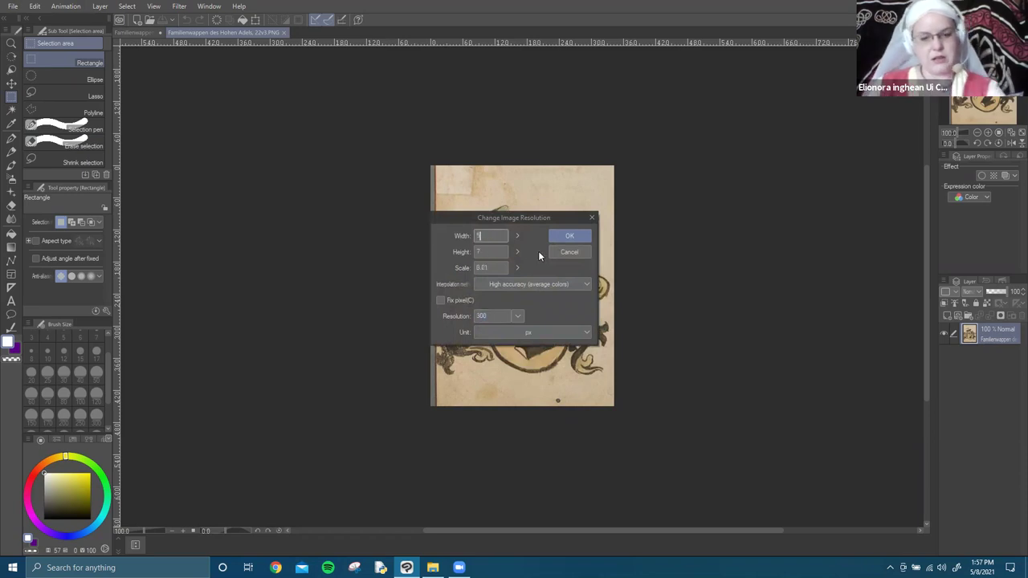
left_click(572, 236)
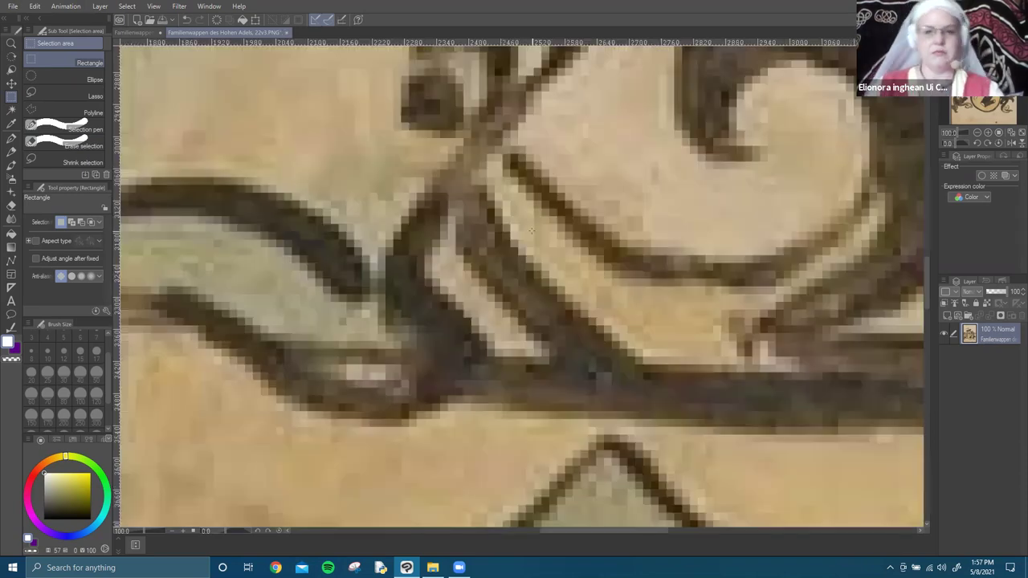
Crop the canvas to a rectangle around the shield's axe and tree trunk, and clear the selection.
scroll(597, 297, "down", 10)
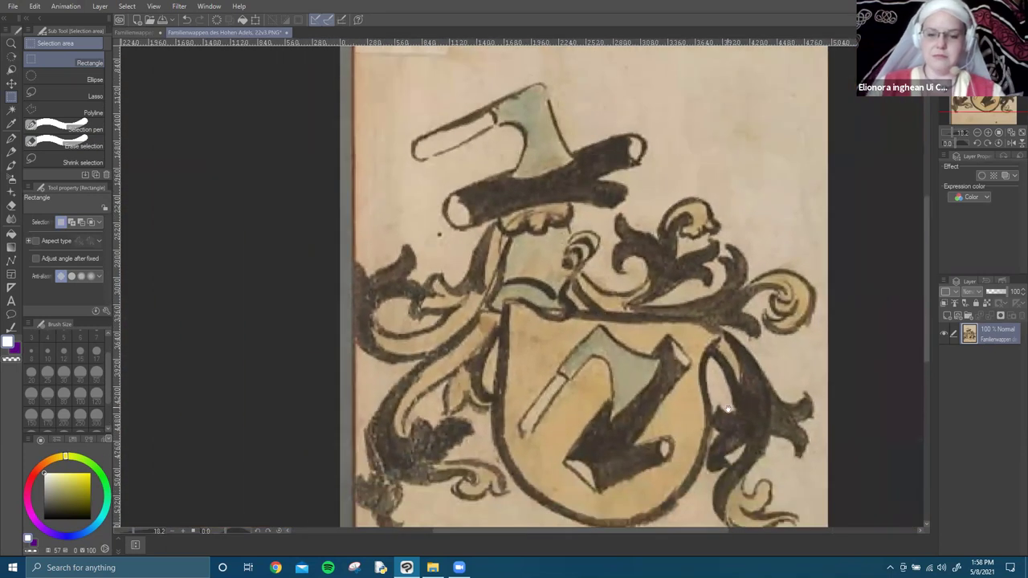
left_click_drag(726, 409, 615, 321)
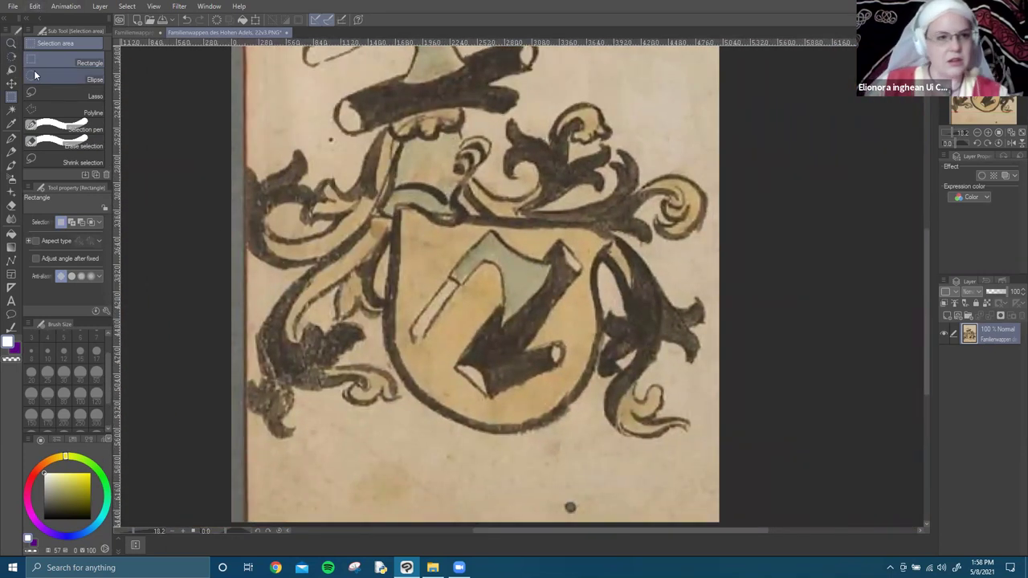
left_click_drag(395, 208, 594, 406)
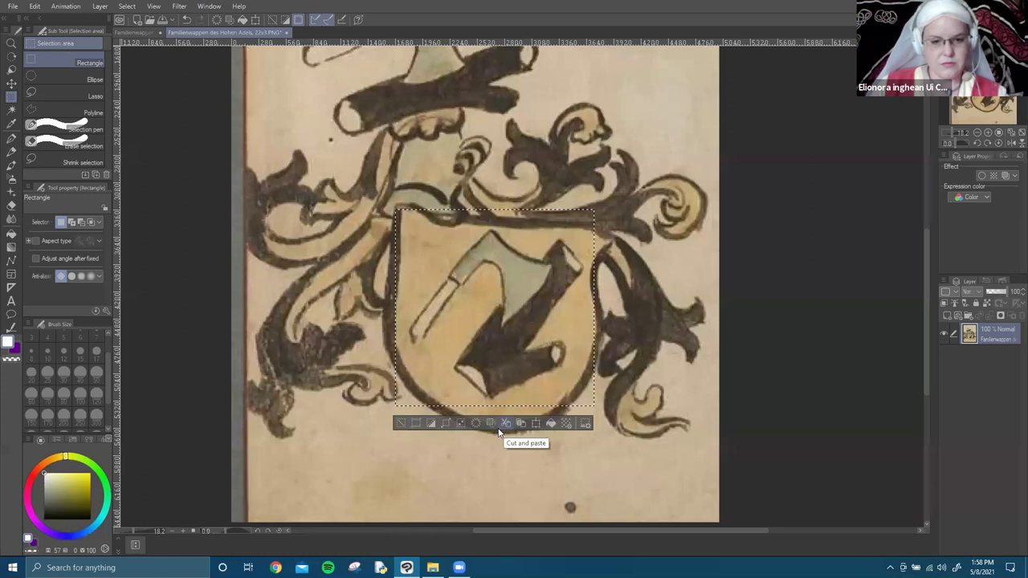
left_click(416, 423)
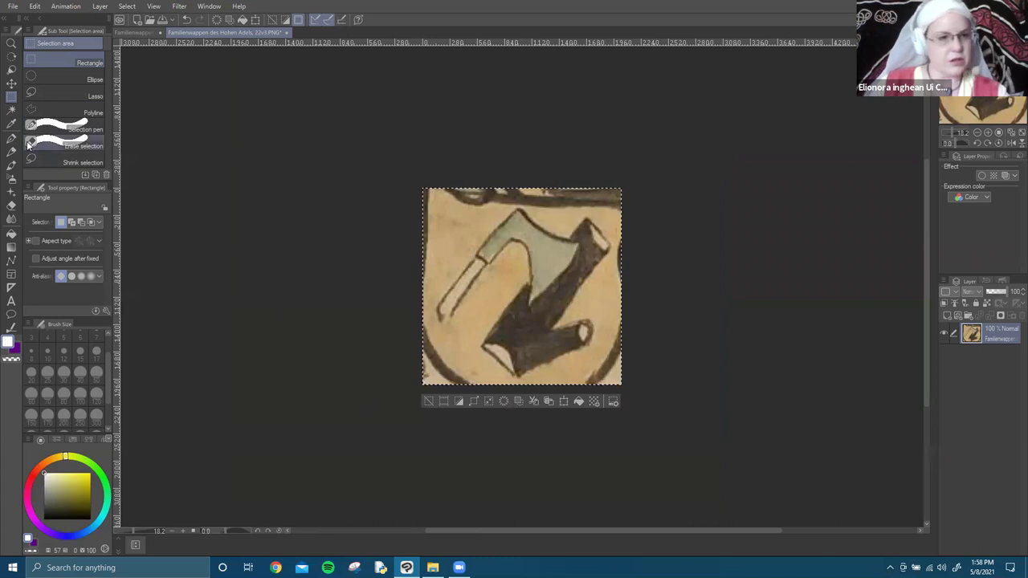
left_click(428, 402)
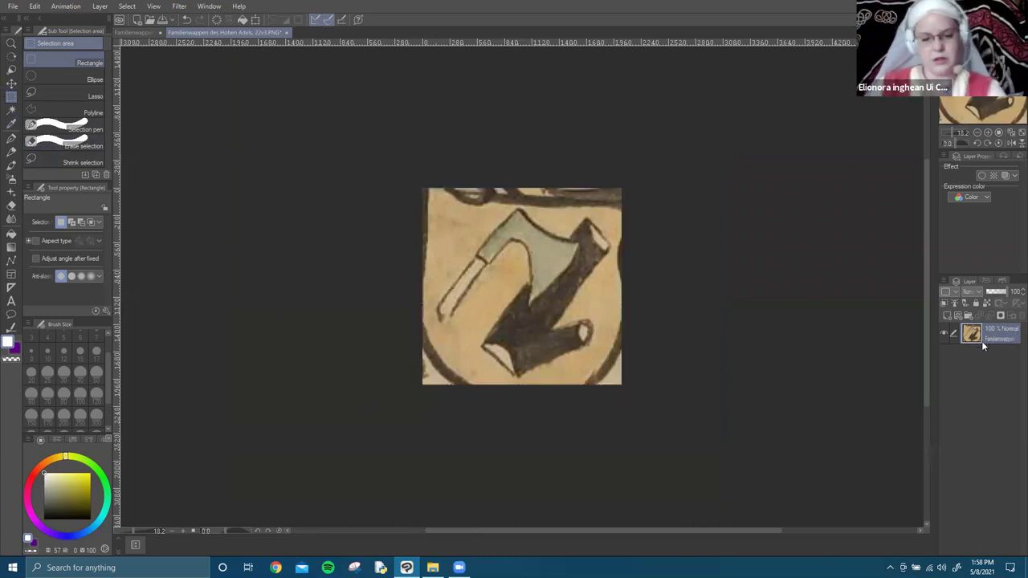
Add a layer beneath the axe reference and fill it with white, keeping the reference hidden only during the fill.
left_click_drag(1000, 333, 988, 363)
left_click(11, 233)
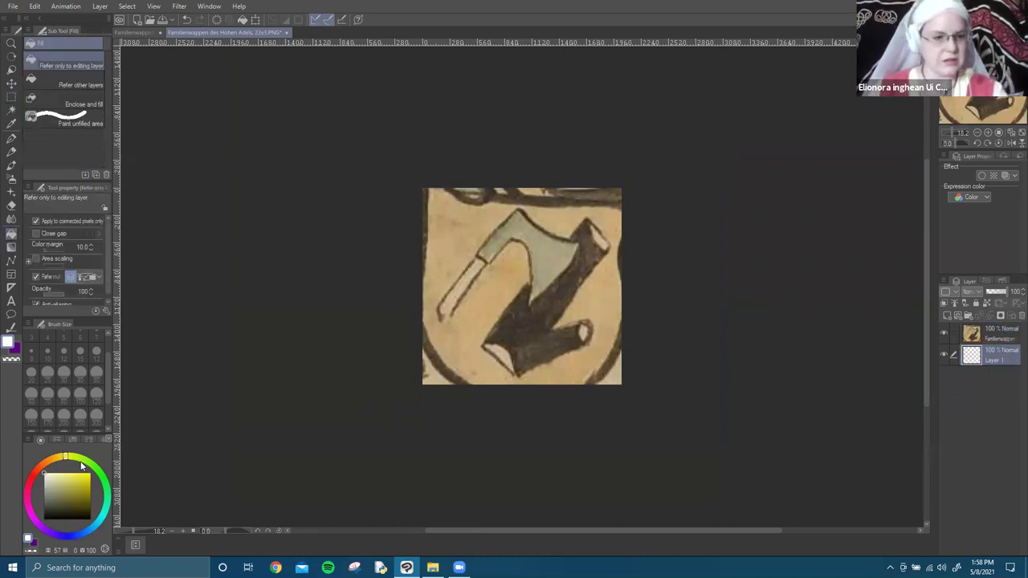
left_click(942, 335)
left_click(604, 360)
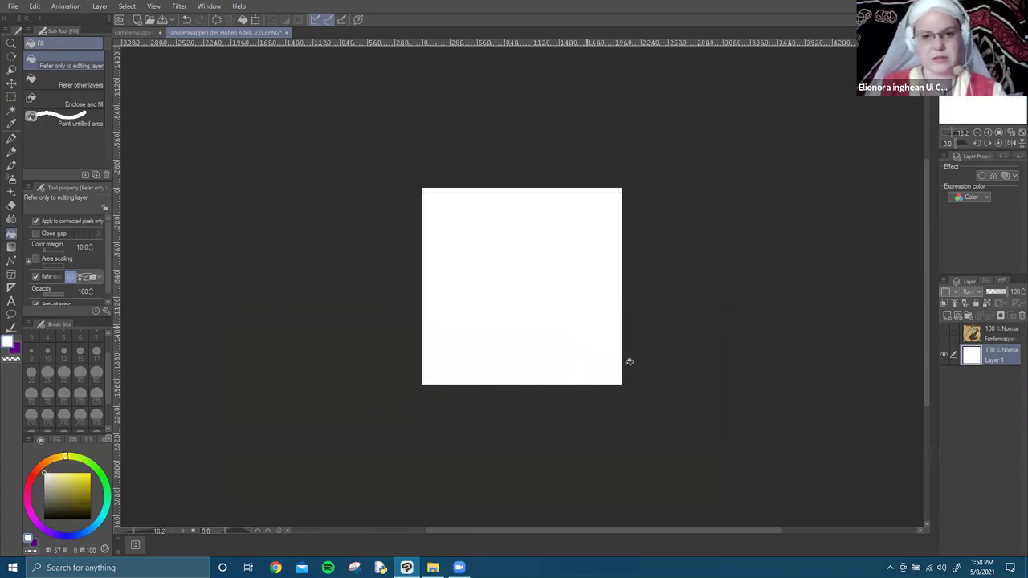
left_click(944, 335)
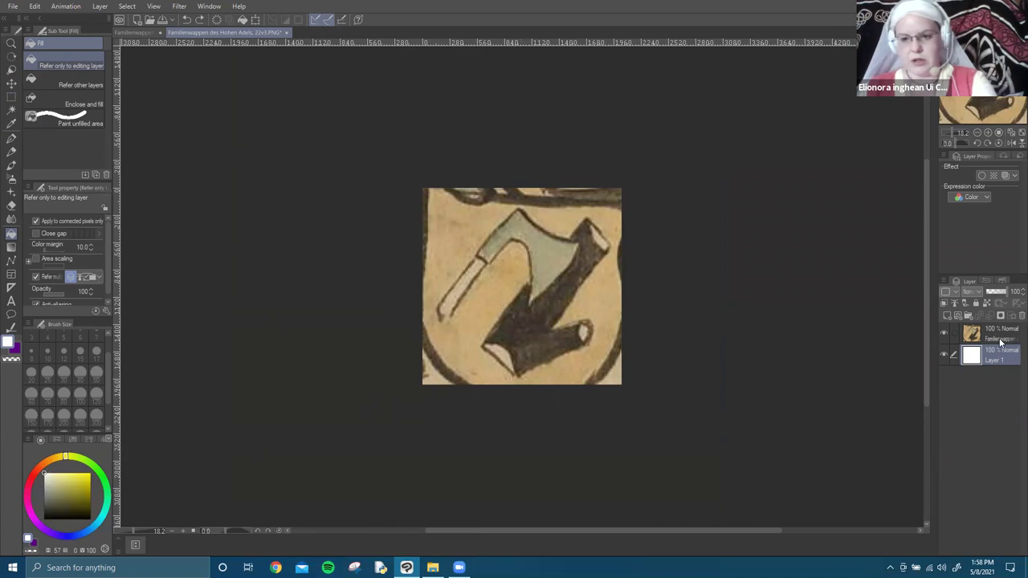
Add an empty layer above the reference, lower the reference layer's opacity to 51%, and make the empty layer active.
key("ctrl+shift+n")
left_click_drag(996, 334, 1000, 350)
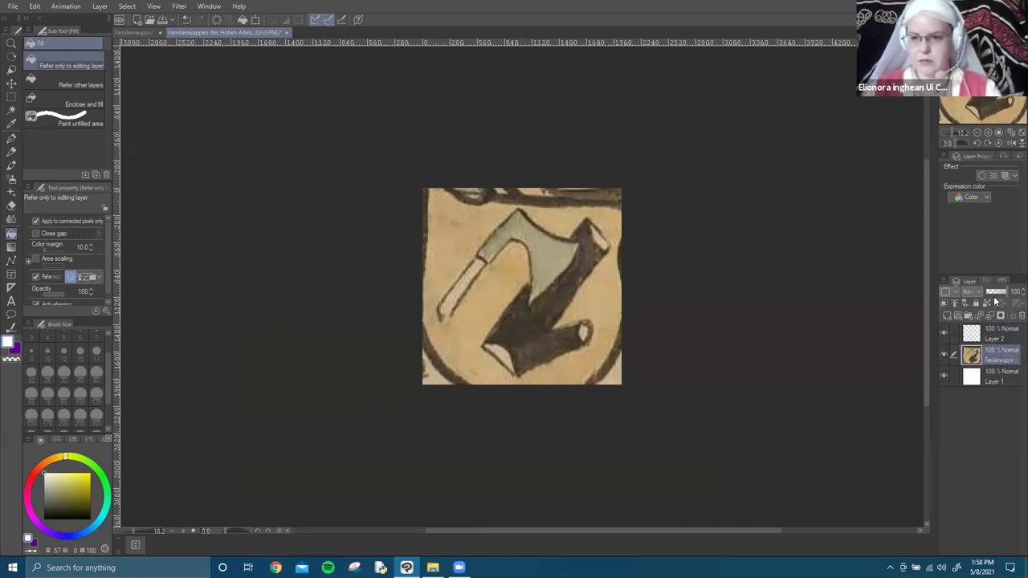
left_click(998, 294)
left_click(993, 341)
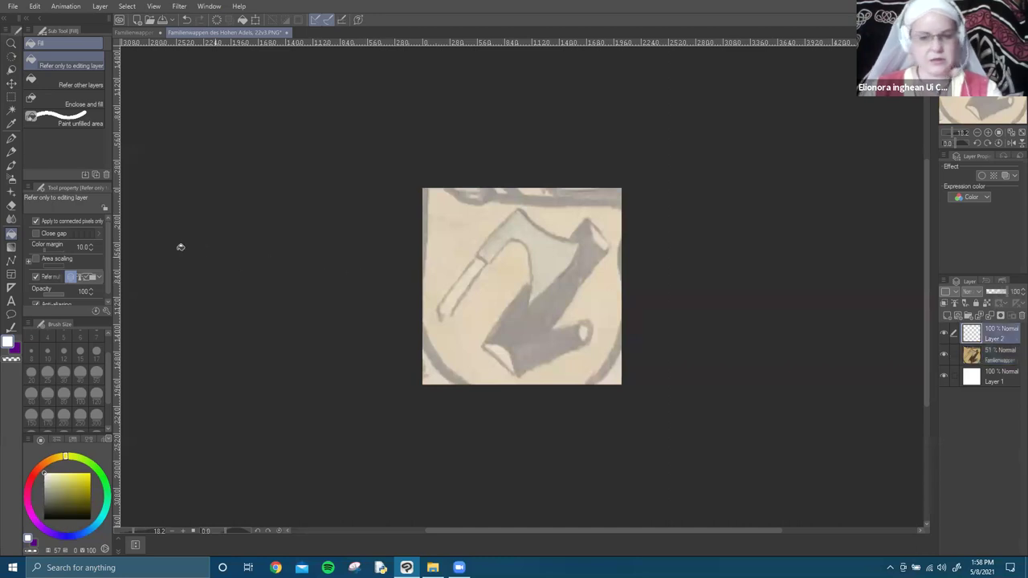
Trace the inner curve of the axe head in black with the Mapping pen at brush size 50.
left_click(43, 518)
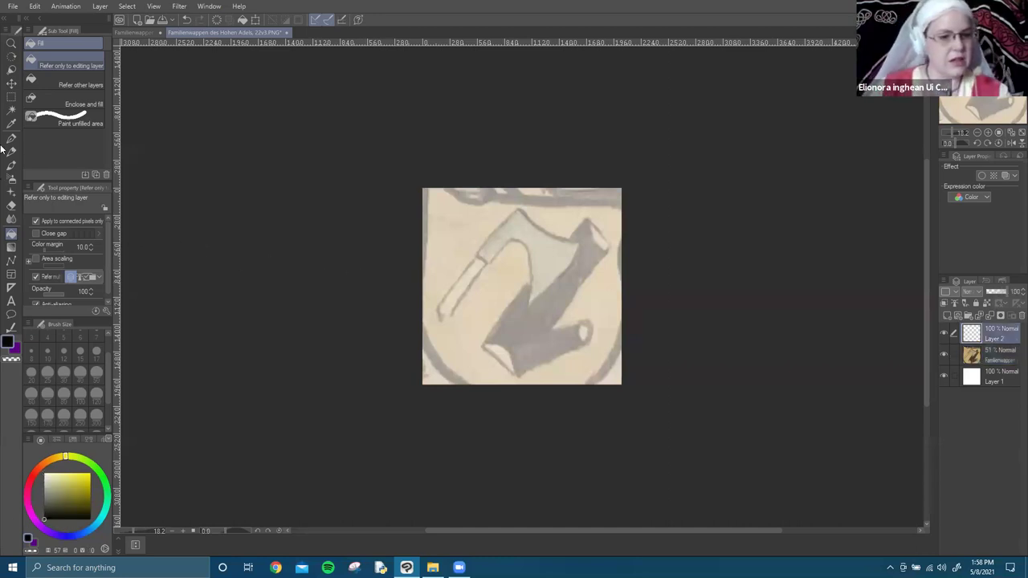
left_click(11, 137)
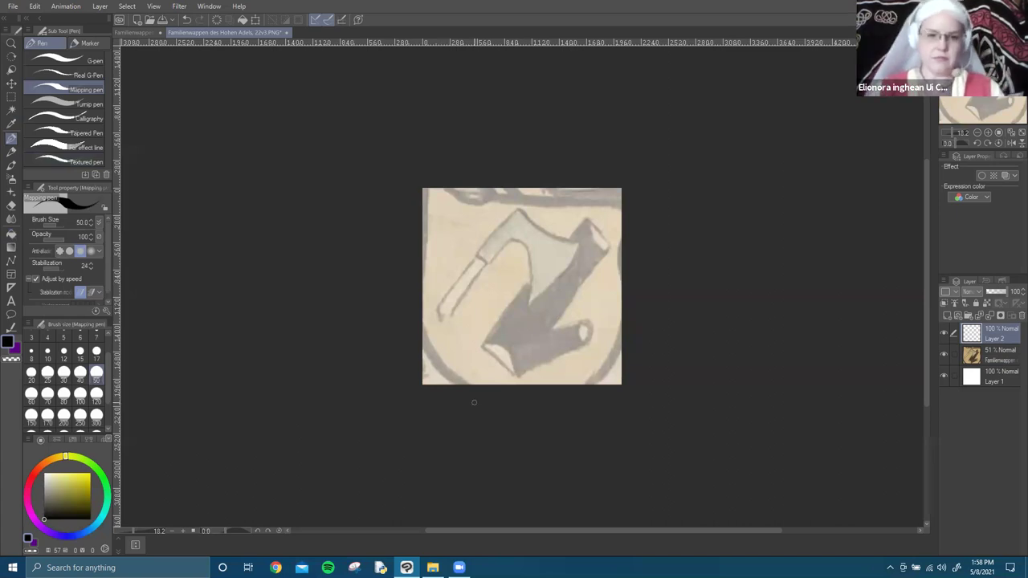
scroll(474, 402, "up", 4)
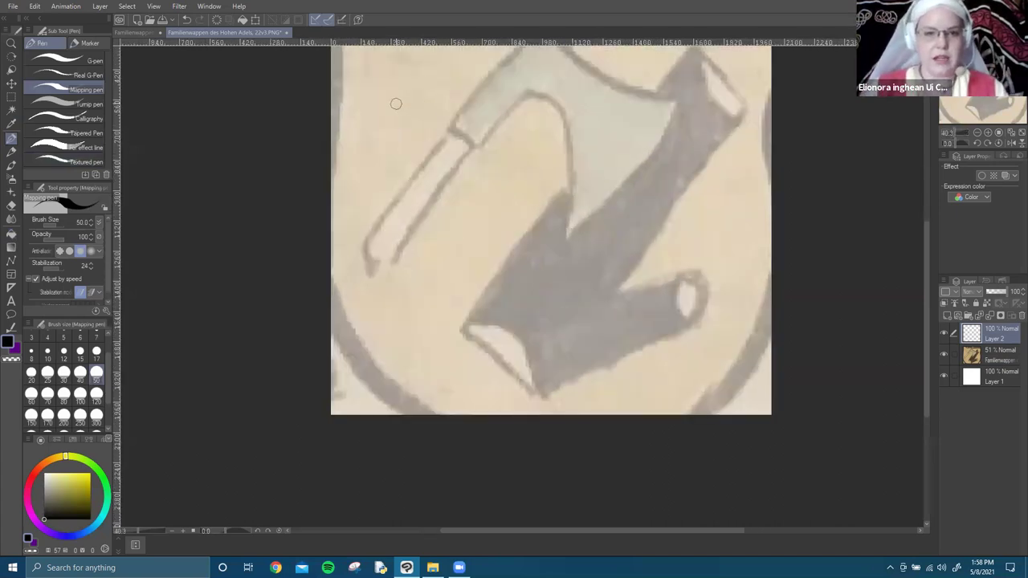
scroll(483, 111, "up", 2)
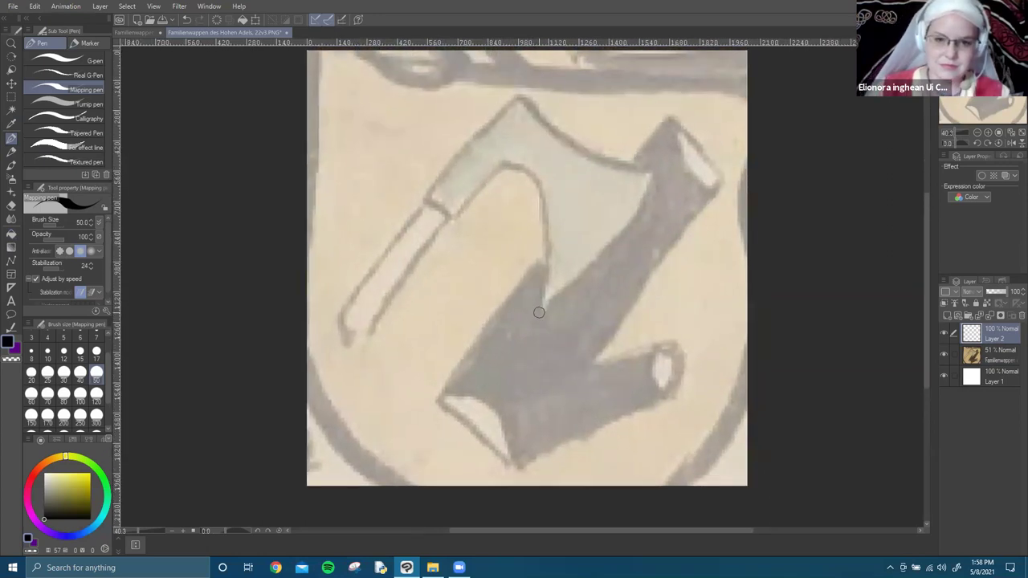
mouse_move(541, 321)
left_mouse_down()
mouse_move(544, 208)
mouse_move(530, 166)
mouse_move(501, 167)
mouse_move(453, 221)
mouse_move(422, 201)
left_mouse_up()
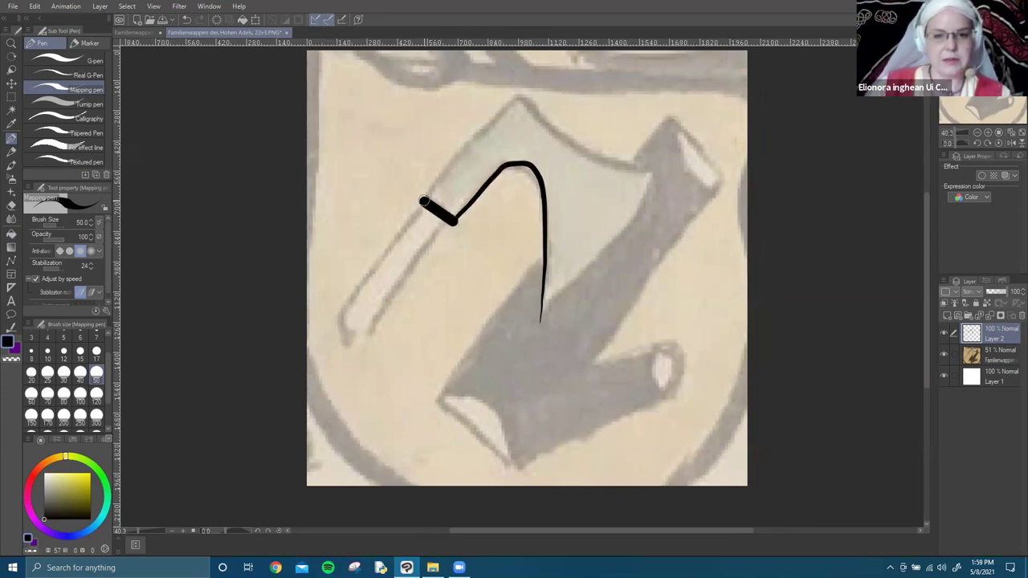
left_click(518, 96, "shift")
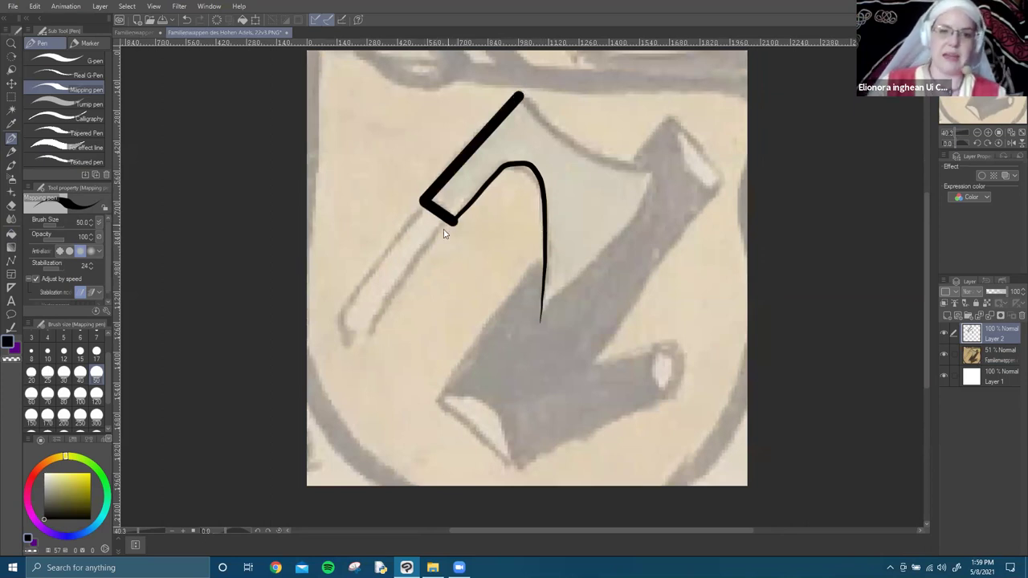
key("ctrl+z")
key("ctrl+z")
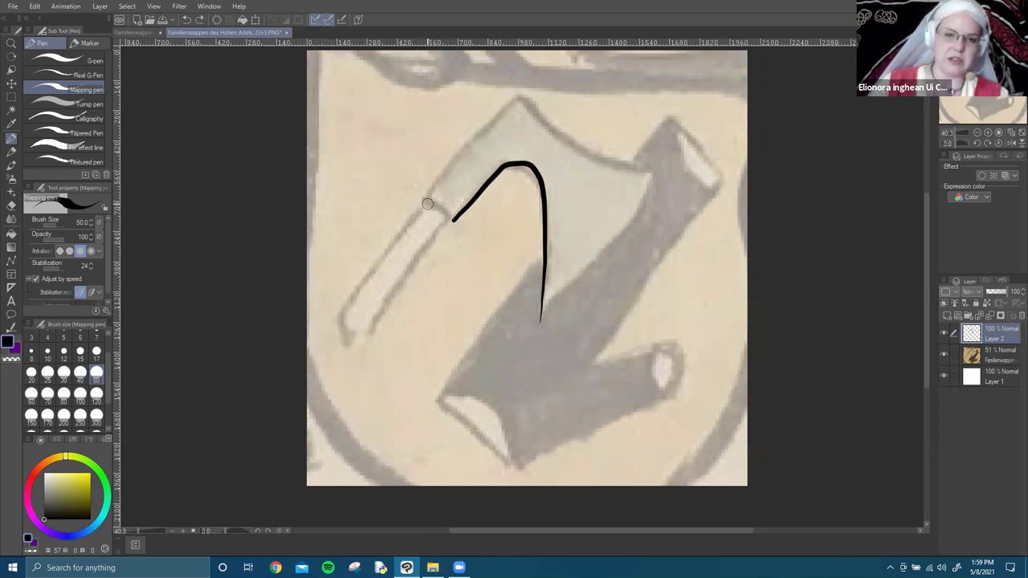
Trace the axe head's socket edge, back and cutting edge with curved freehand strokes, closing its outline at the lower tip.
mouse_move(420, 207)
left_mouse_down()
mouse_move(432, 202)
mouse_move(451, 221)
left_mouse_up()
scroll(434, 193, "up", 1)
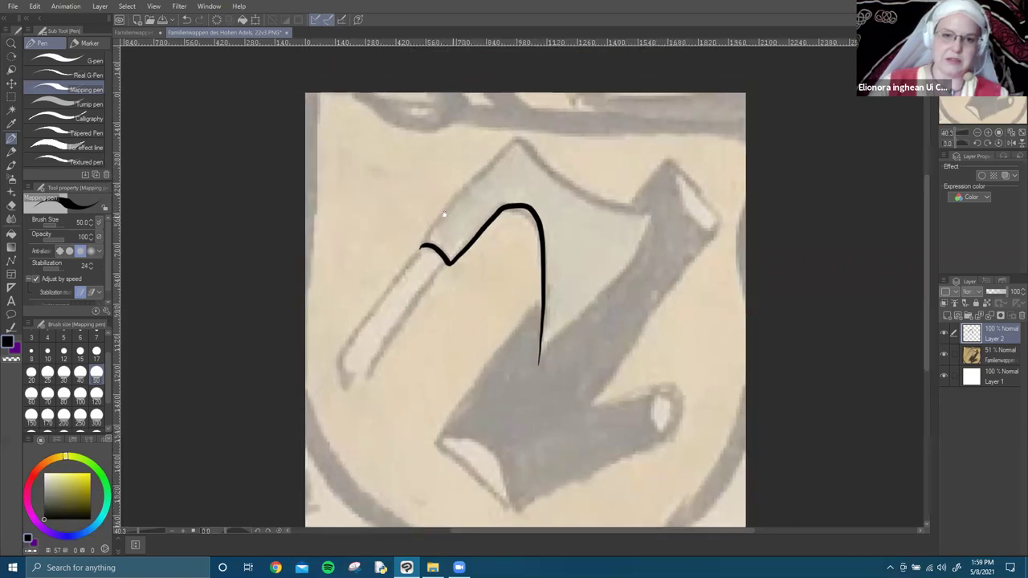
mouse_move(419, 246)
left_mouse_down()
mouse_move(520, 143)
mouse_move(487, 116)
mouse_move(490, 150)
mouse_move(511, 172)
mouse_move(576, 222)
mouse_move(617, 231)
mouse_move(508, 371)
left_mouse_up()
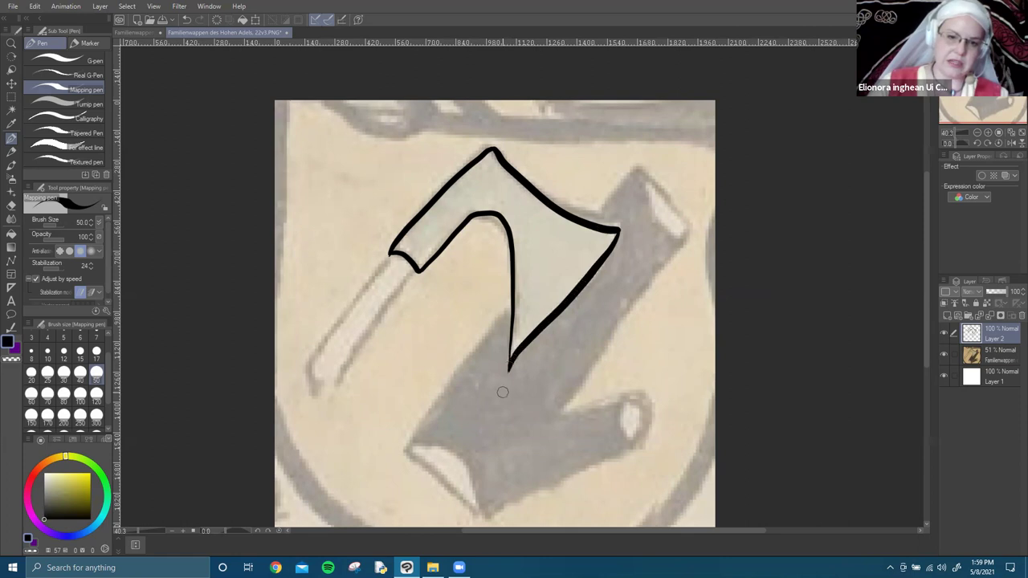
Trace the outline of the axe handle from the socket down to its rounded end.
mouse_move(373, 311)
left_mouse_down()
mouse_move(483, 329)
mouse_move(483, 243)
mouse_move(476, 256)
left_mouse_up()
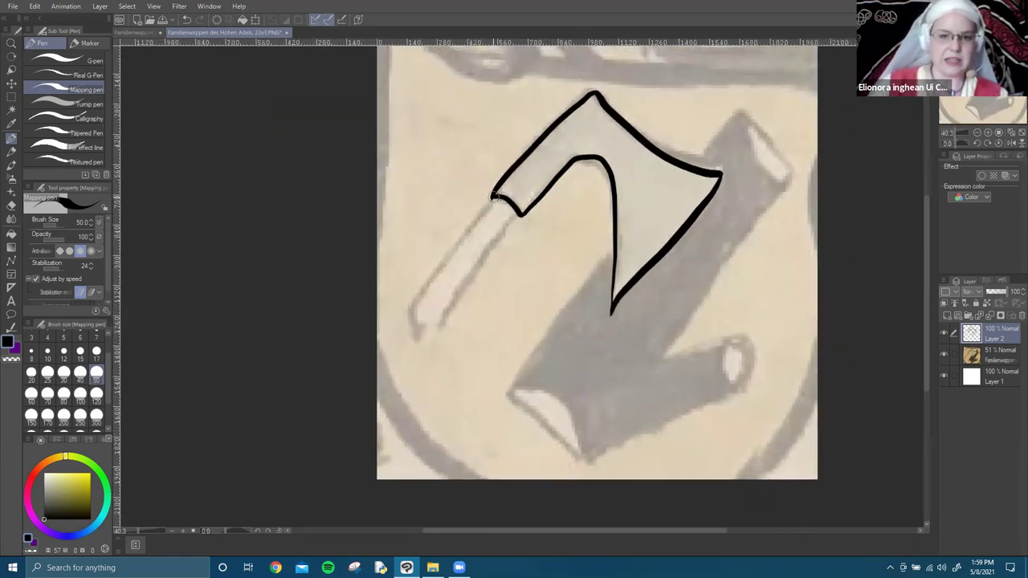
left_click_drag(495, 195, 435, 265)
key("ctrl+z")
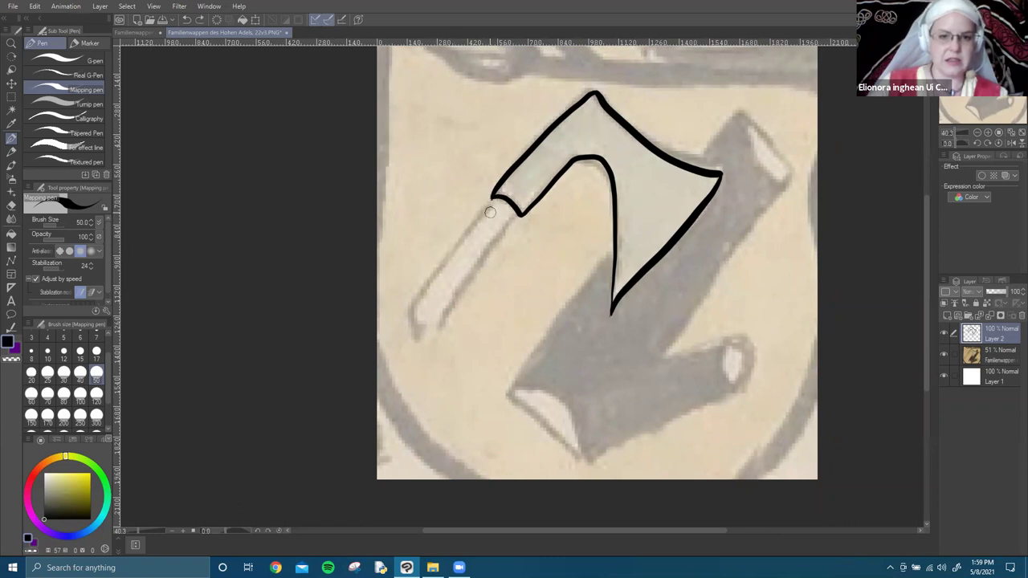
mouse_move(496, 195)
left_mouse_down()
mouse_move(410, 307)
mouse_move(420, 338)
mouse_move(428, 341)
mouse_move(523, 210)
left_mouse_up()
scroll(576, 197, "right", 5)
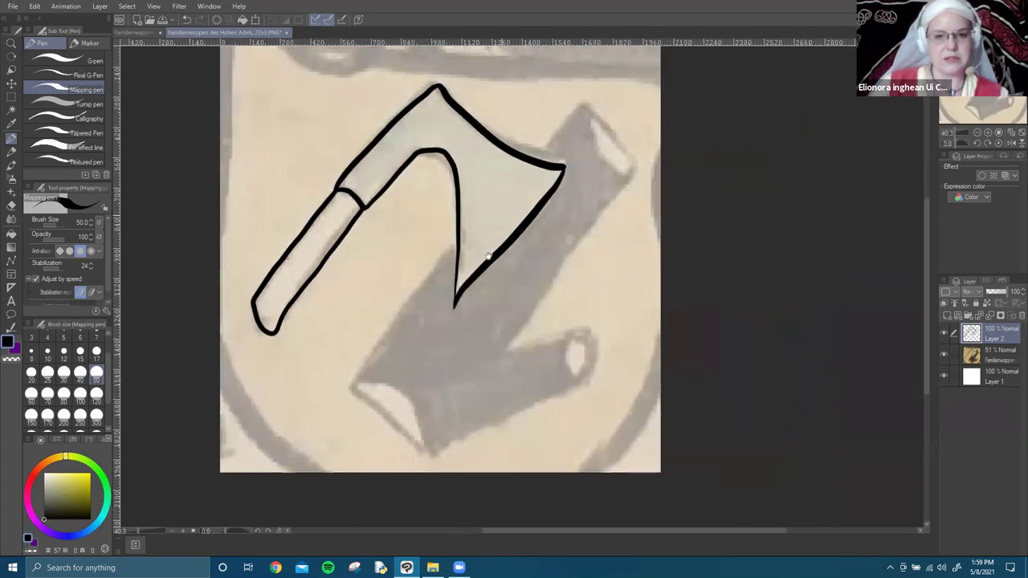
Trace the short edge of the trunk from its upper cut end down to the axe blade, redrawing the first stroke.
scroll(574, 175, "up", 1)
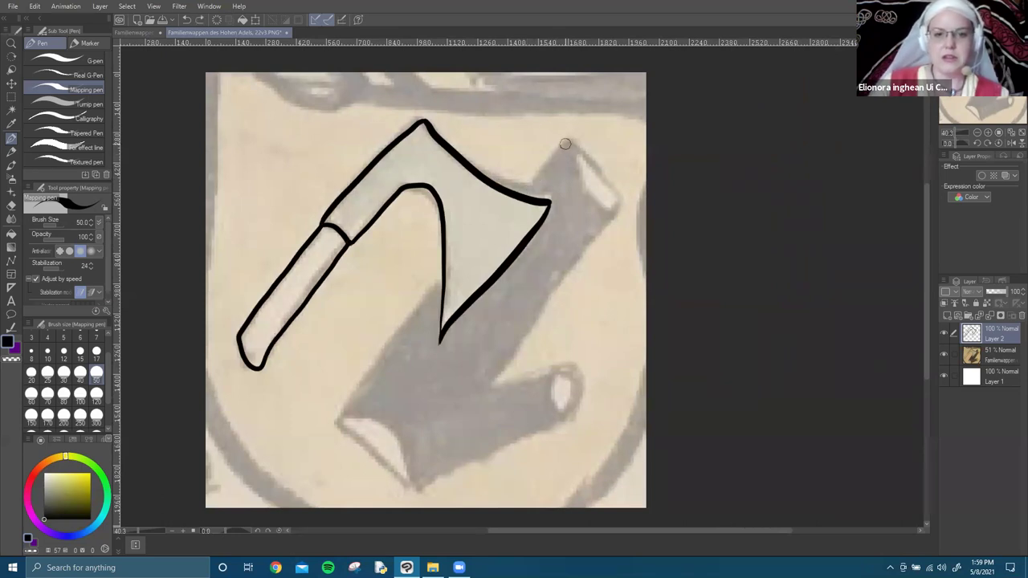
left_click_drag(562, 143, 521, 191)
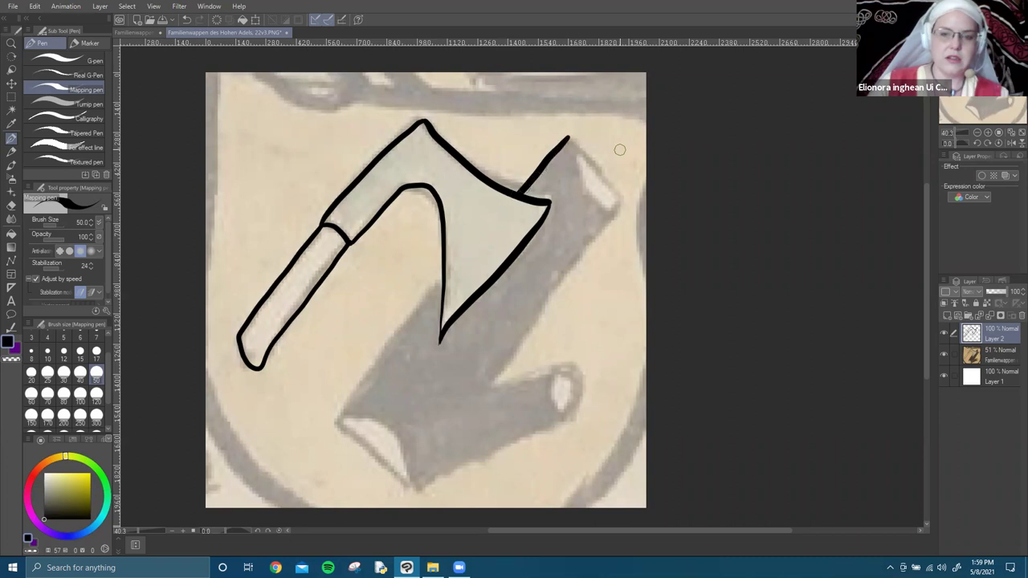
key("ctrl+z")
mouse_move(567, 139)
left_mouse_down()
mouse_move(520, 195)
mouse_move(556, 231)
left_mouse_up()
mouse_move(484, 242)
left_mouse_down()
mouse_move(496, 238)
mouse_move(510, 197)
left_mouse_up()
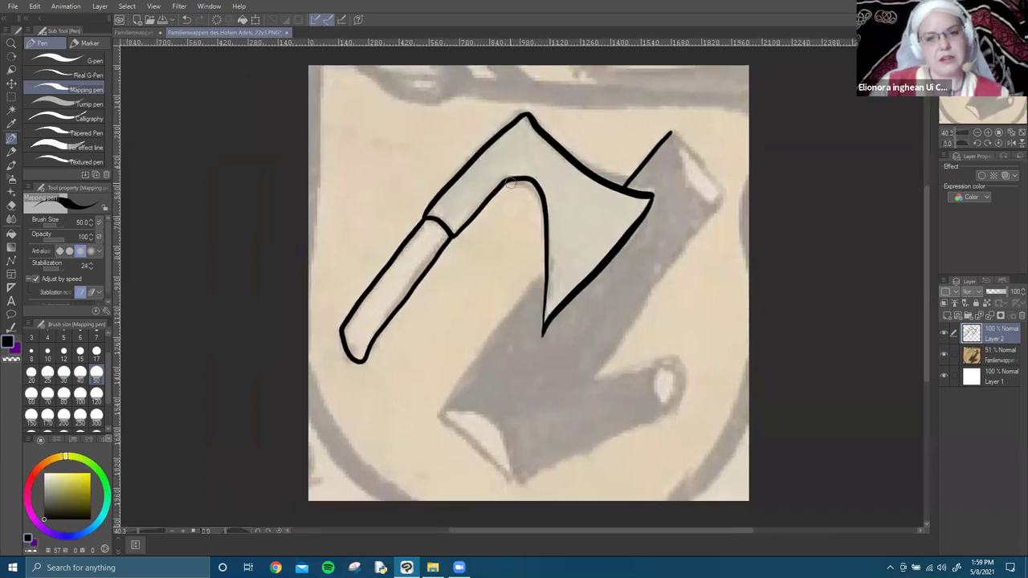
left_click_drag(533, 183, 544, 248)
left_click_drag(536, 184, 544, 337)
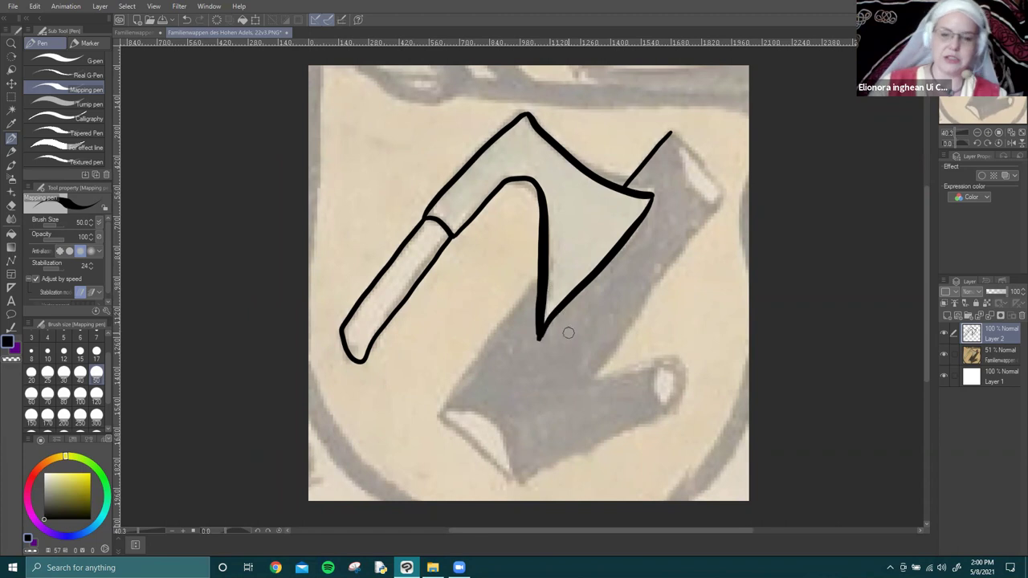
key("ctrl+z")
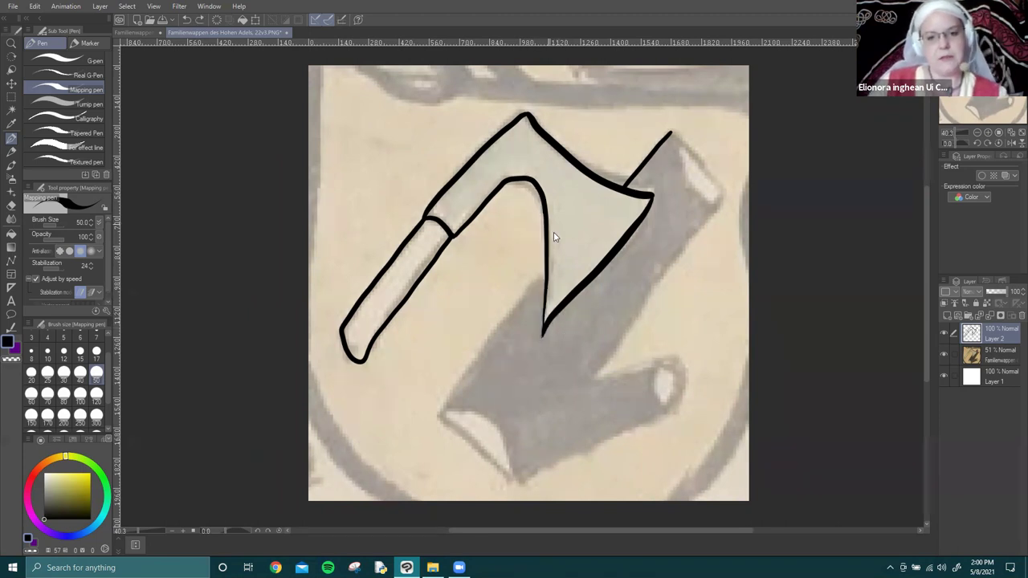
mouse_move(516, 181)
left_mouse_down()
mouse_move(493, 195)
mouse_move(517, 182)
mouse_move(538, 196)
mouse_move(541, 341)
left_mouse_up()
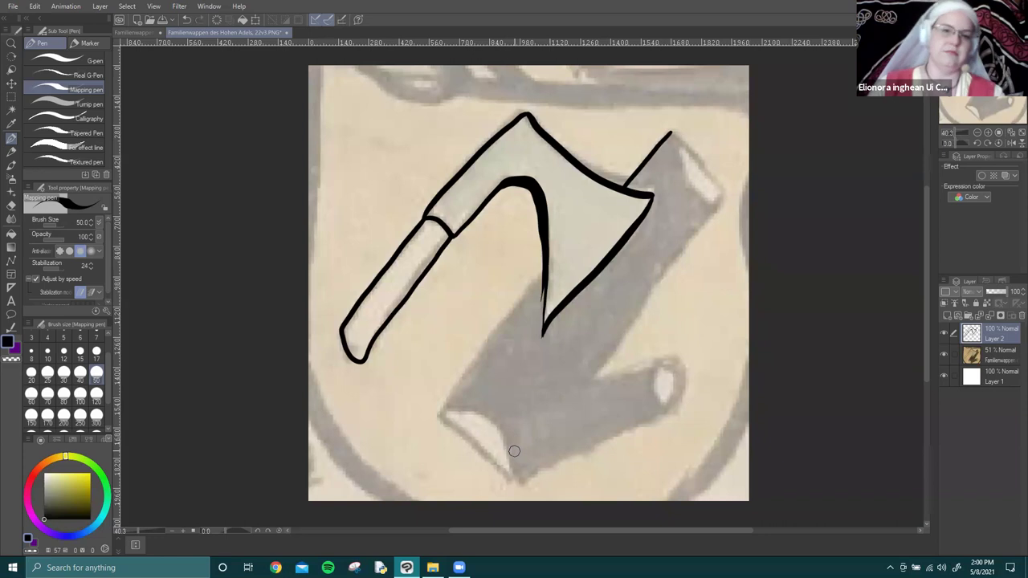
key("ctrl+z")
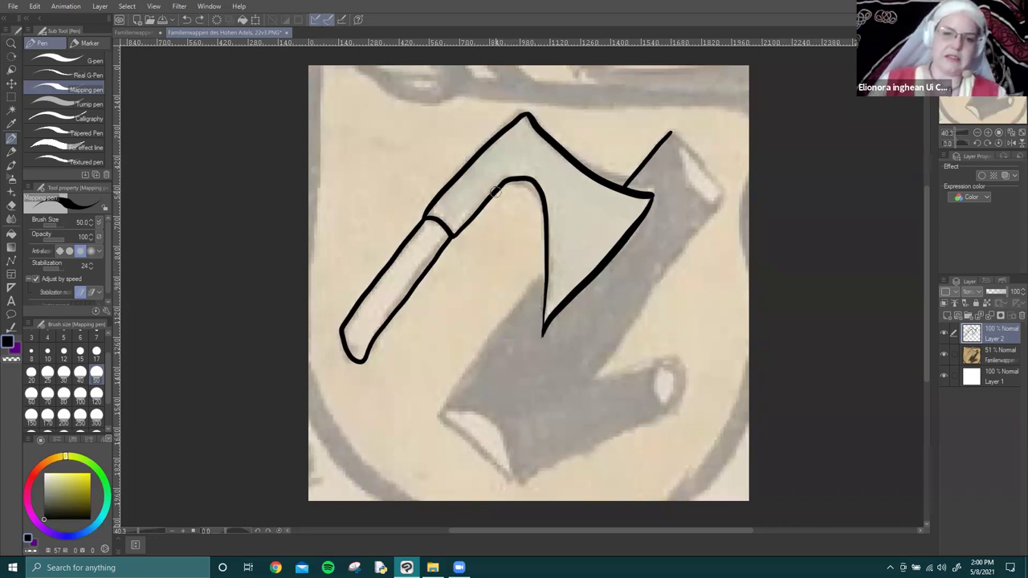
Thicken the axe head's inner curve with a tapered stroke and erase the excess ink at the blade's lower tip.
mouse_move(499, 185)
left_mouse_down()
mouse_move(517, 179)
mouse_move(538, 193)
mouse_move(543, 337)
mouse_move(552, 331)
mouse_move(539, 350)
left_mouse_up()
key("e")
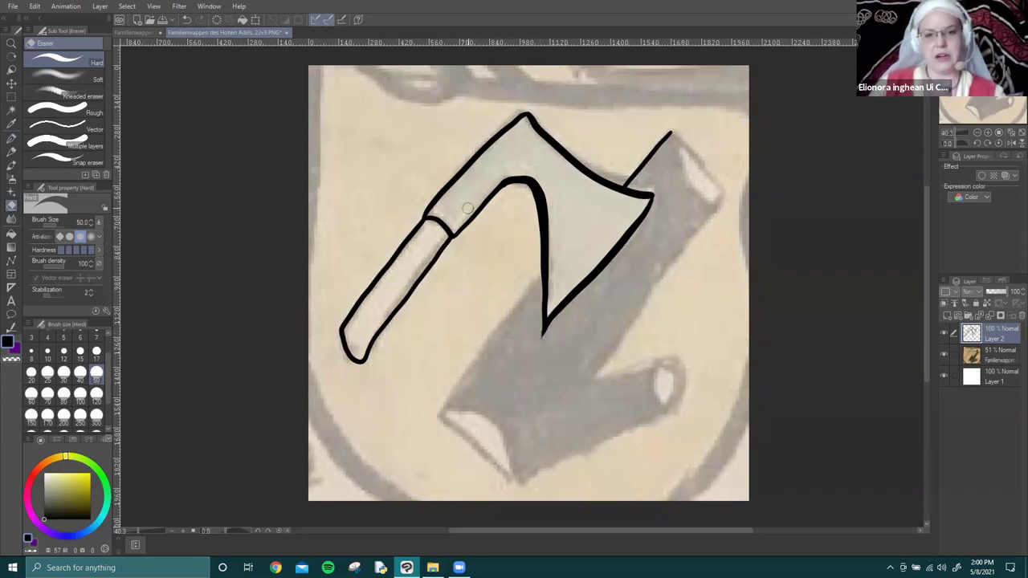
left_click_drag(552, 328, 538, 333)
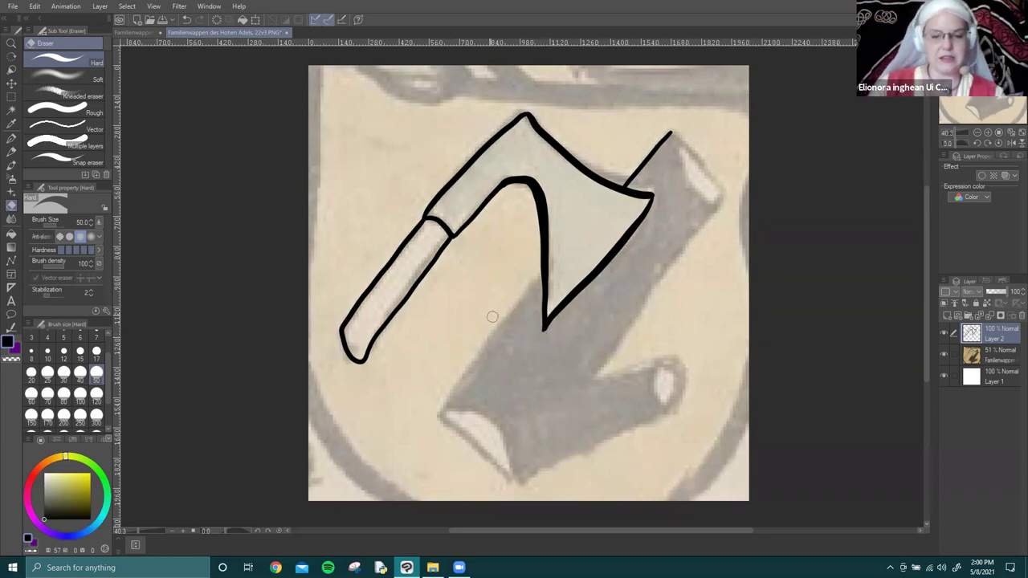
Trace the trunk's outer edge from its lower cut end up to the axe blade with the Mapping pen.
key("p")
mouse_move(493, 290)
left_mouse_down()
mouse_move(533, 161)
mouse_move(424, 188)
left_mouse_up()
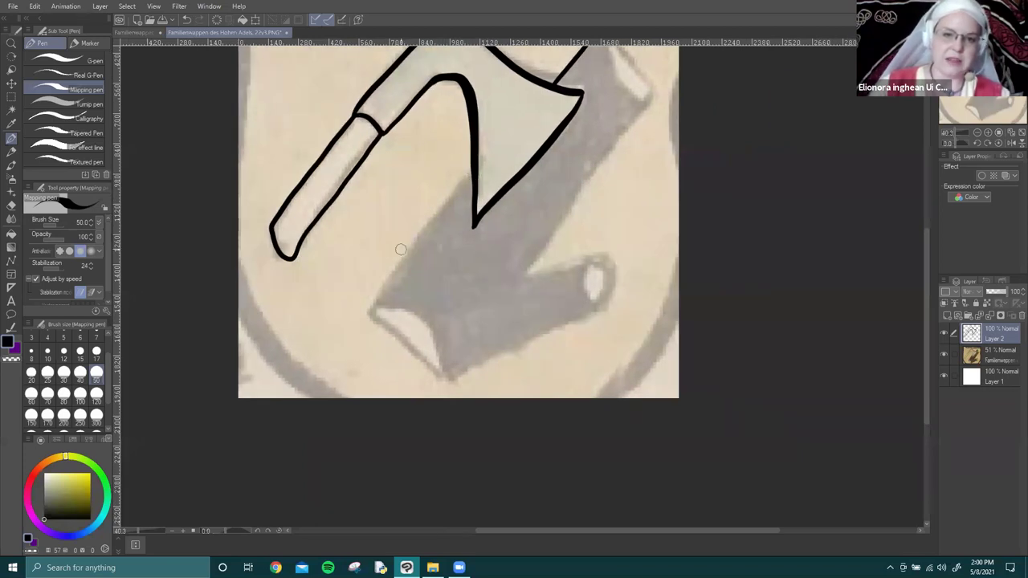
left_click_drag(366, 313, 485, 163)
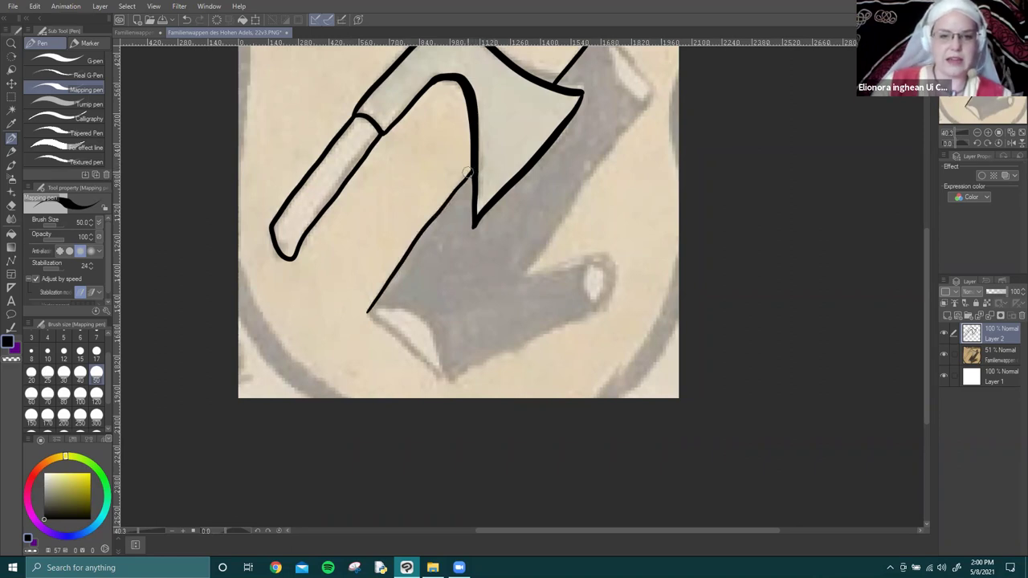
Trace the trunk's upper cut end, its remaining side, the branch stub and the lower cut end to complete its outline.
left_click_drag(474, 161, 398, 240)
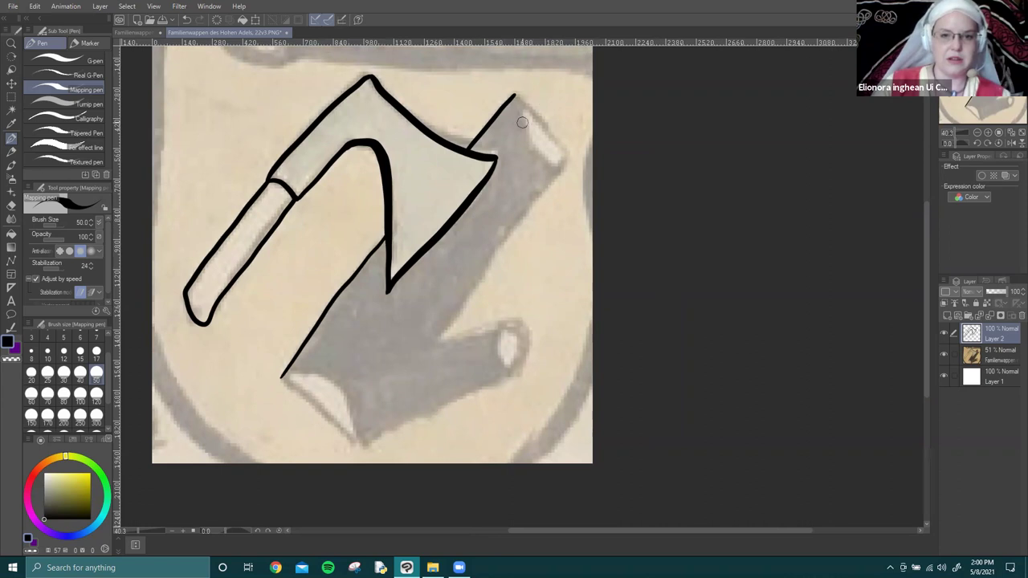
mouse_move(514, 94)
left_mouse_down()
mouse_move(540, 157)
mouse_move(564, 162)
mouse_move(555, 137)
mouse_move(515, 95)
mouse_move(513, 108)
mouse_move(547, 130)
mouse_move(560, 161)
mouse_move(530, 147)
left_mouse_up()
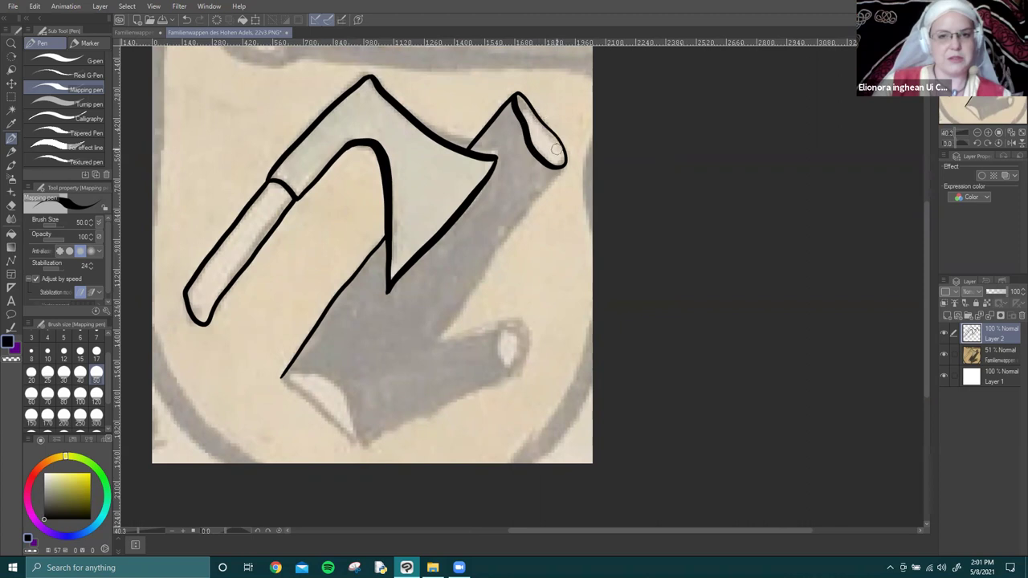
mouse_move(520, 95)
left_mouse_down()
mouse_move(563, 156)
mouse_move(477, 267)
mouse_move(444, 331)
mouse_move(416, 345)
mouse_move(515, 319)
mouse_move(521, 356)
mouse_move(503, 373)
mouse_move(501, 333)
mouse_move(538, 321)
mouse_move(514, 230)
mouse_move(581, 271)
mouse_move(531, 280)
mouse_move(419, 338)
mouse_move(406, 289)
mouse_move(371, 269)
mouse_move(343, 267)
mouse_move(394, 326)
mouse_move(418, 343)
mouse_move(434, 336)
left_mouse_up()
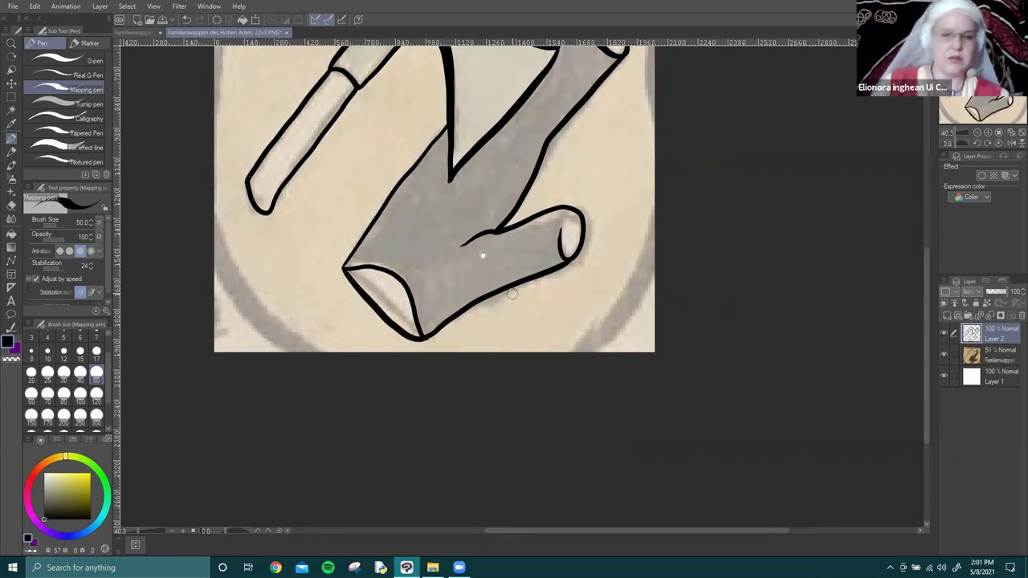
Draw tapered bark lines along the trunk and branch, including a small curved mark near the branch's base.
scroll(506, 293, "up", 3)
left_click_drag(492, 327, 584, 183)
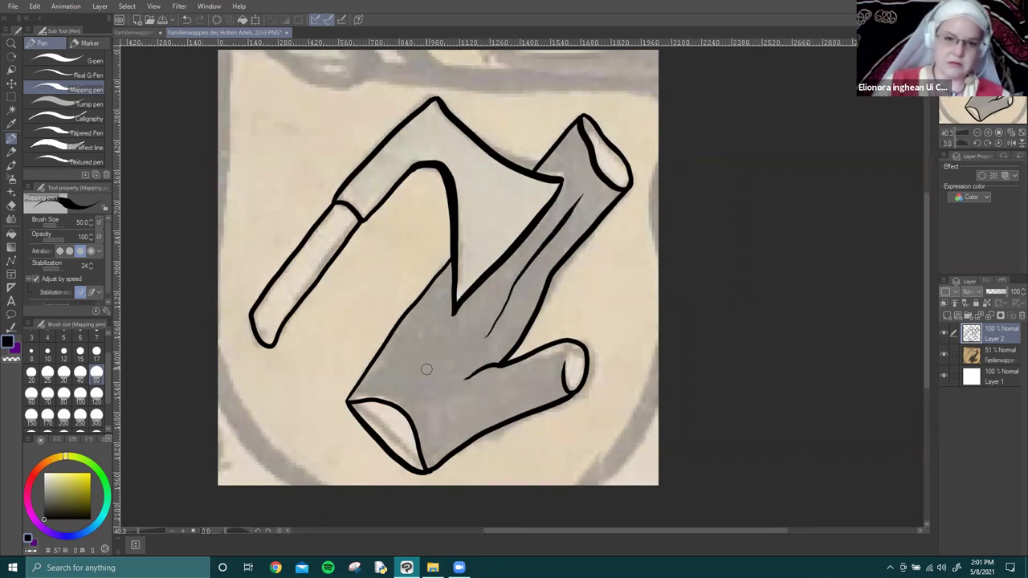
mouse_move(448, 374)
left_mouse_down()
mouse_move(429, 326)
mouse_move(484, 315)
left_mouse_up()
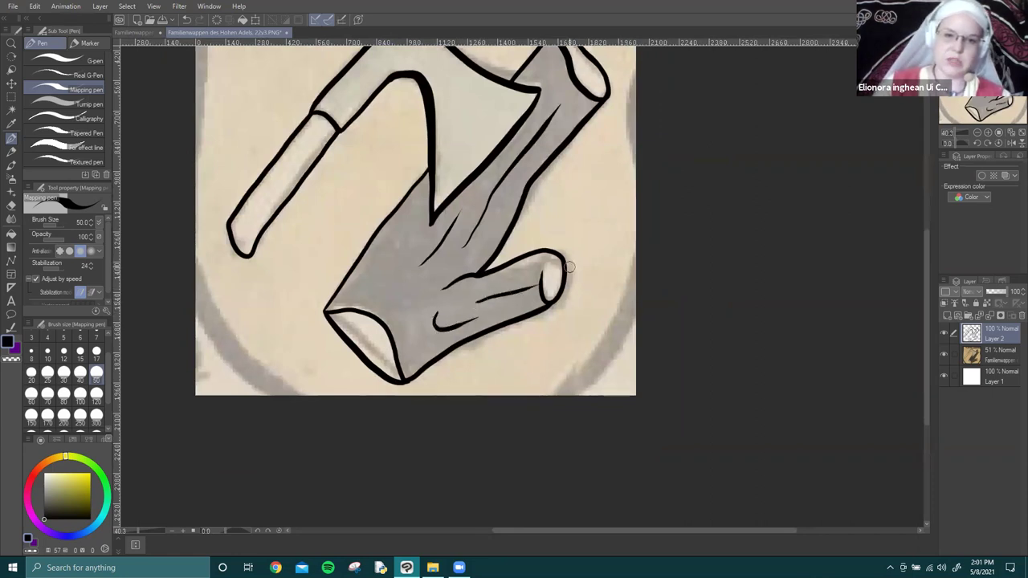
key("ctrl+z")
mouse_move(368, 268)
left_mouse_down()
mouse_move(393, 325)
mouse_move(426, 297)
left_mouse_up()
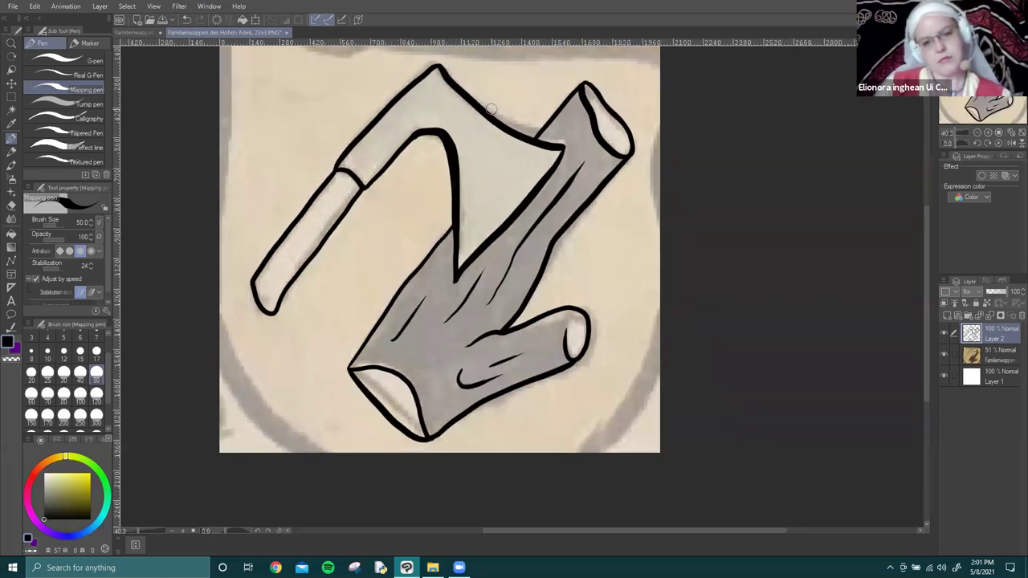
left_click_drag(589, 208, 593, 210)
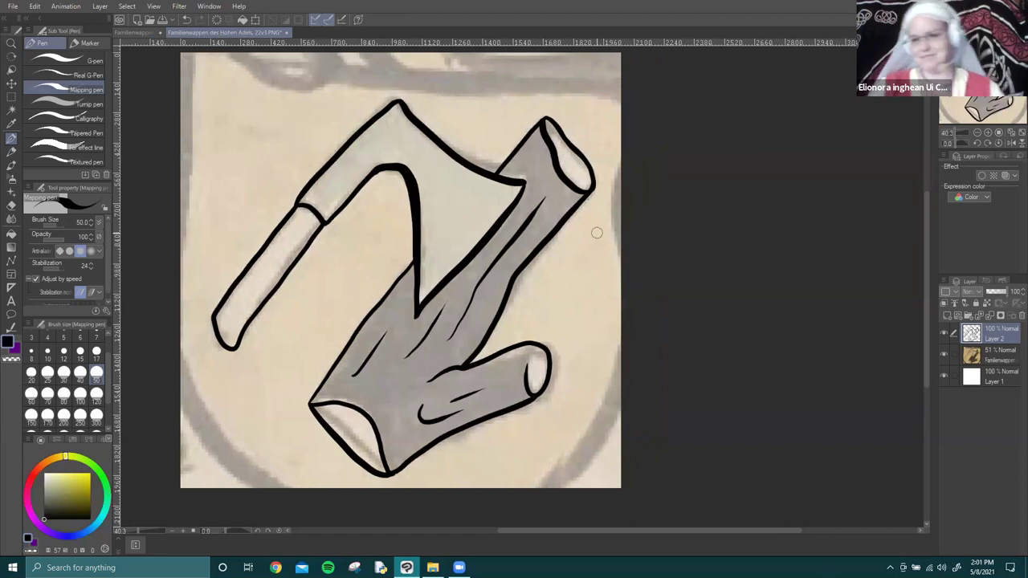
Add a new empty layer above the axe and trunk line art.
key("ctrl+shift+n")
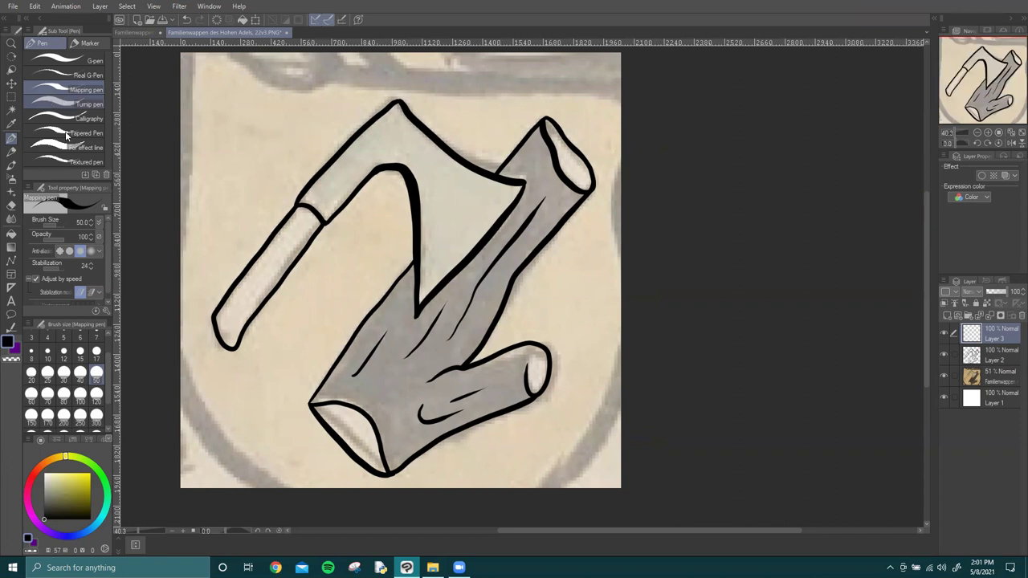
Switch to File Explorer and open the "Firebrands — Nobleza del Andaluzia" image from the To Trace folder in Clip Studio Paint.
left_click(432, 568)
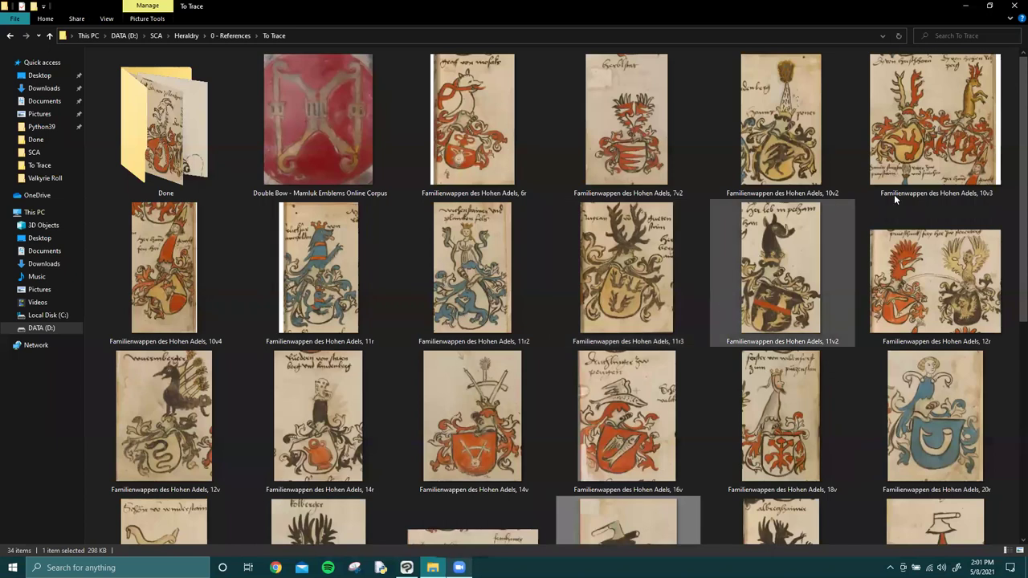
scroll(905, 288, "down", 3)
scroll(904, 291, "down", 2)
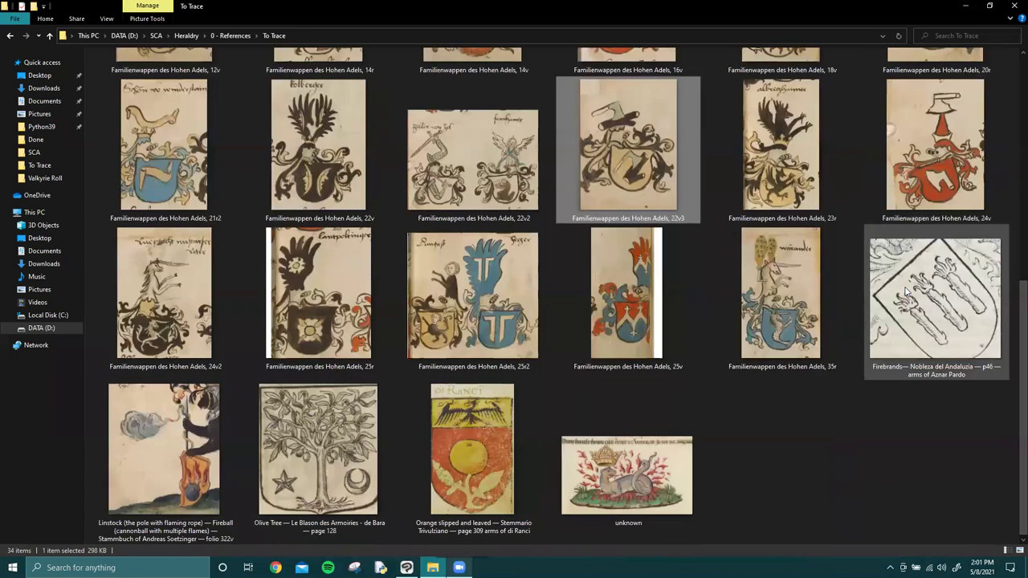
left_click(874, 311)
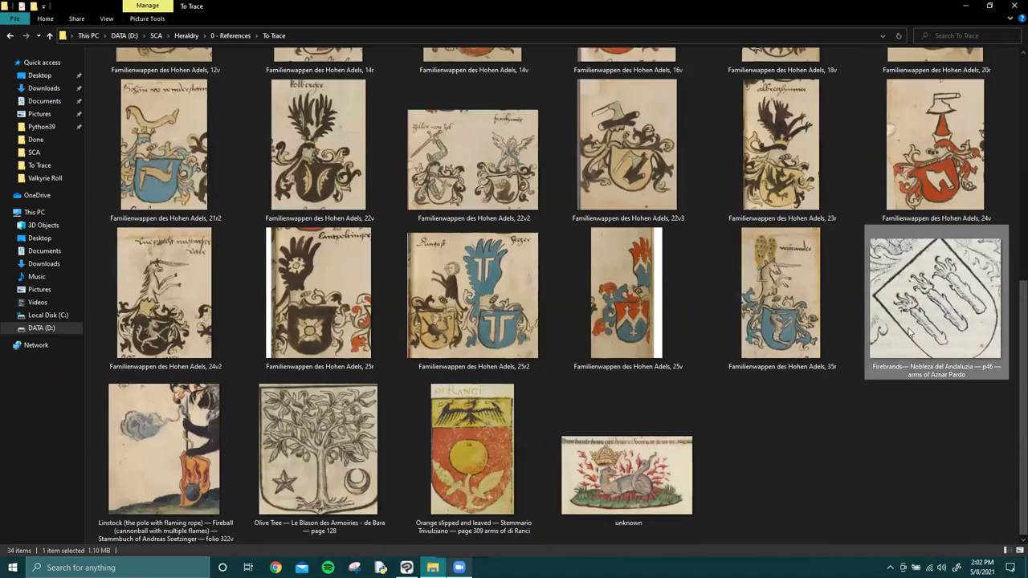
mouse_move(927, 299)
left_mouse_down()
mouse_move(568, 449)
mouse_move(466, 522)
mouse_move(459, 562)
mouse_move(402, 560)
mouse_move(530, 322)
left_mouse_up()
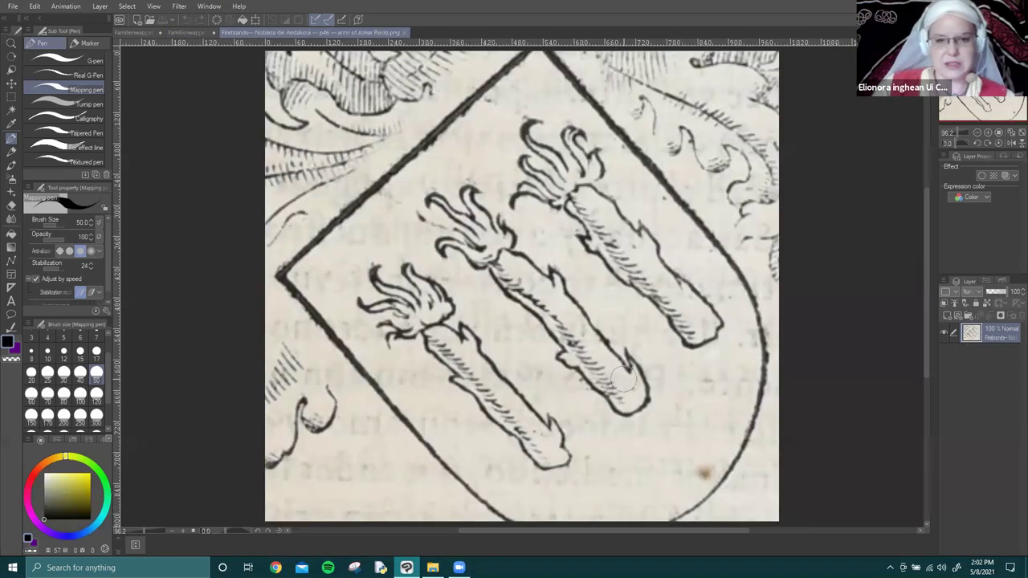
Examine the flames, outlines and hatching of the three firebrands up close.
scroll(543, 323, "up", 3)
scroll(543, 323, "up", 8)
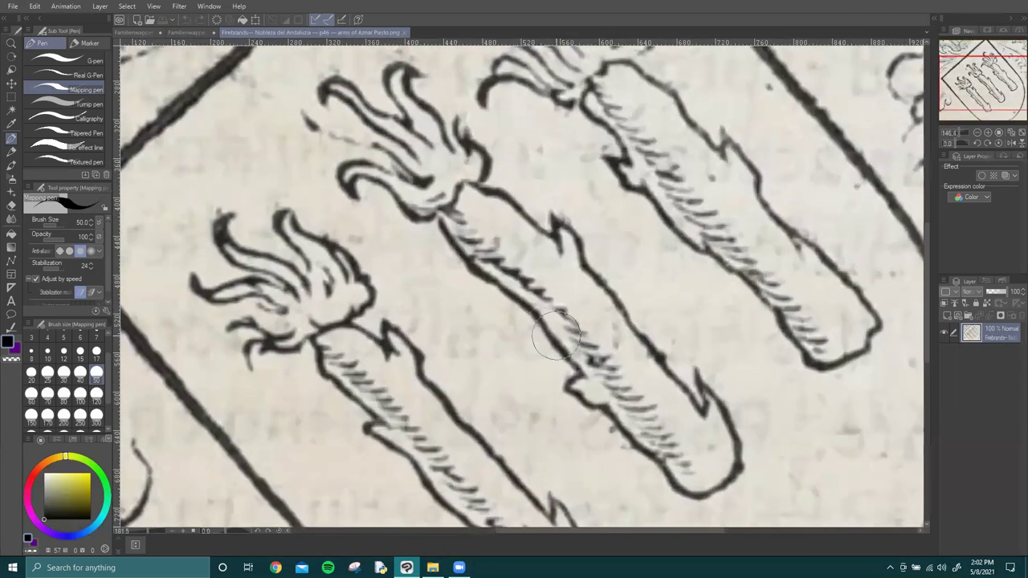
scroll(586, 385, "up", 1)
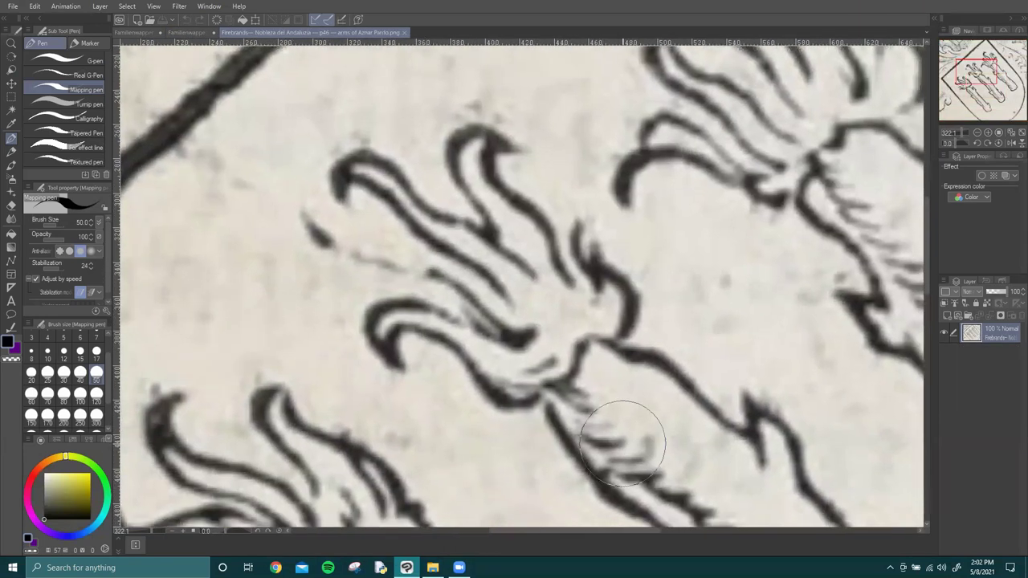
scroll(579, 387, "up", 2)
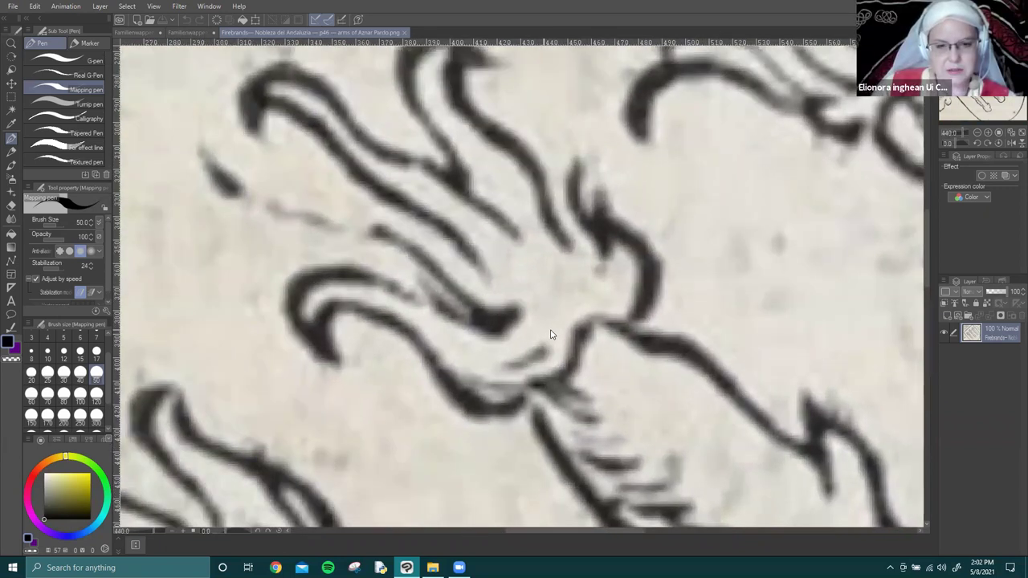
scroll(551, 334, "down", 5)
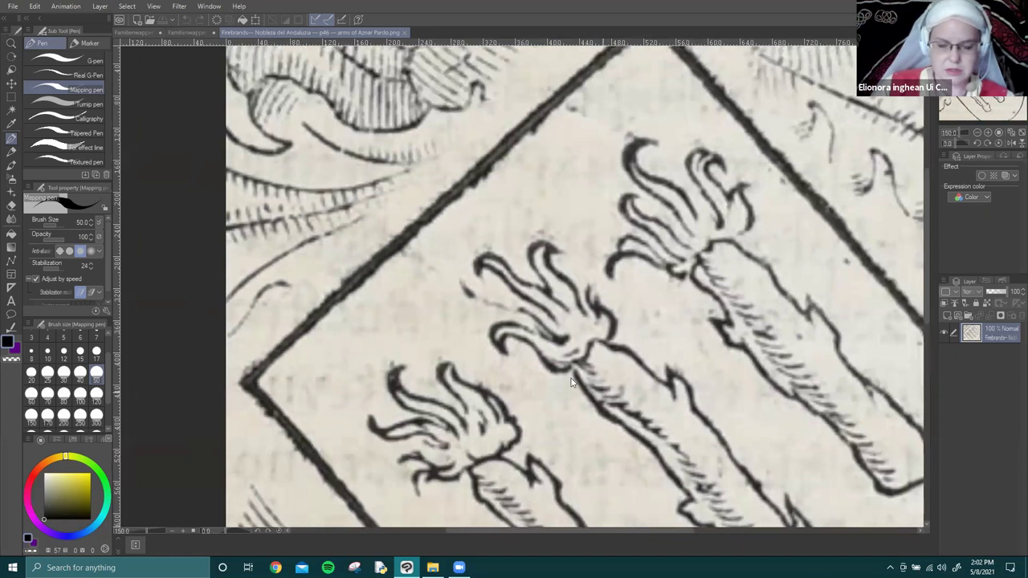
left_click_drag(572, 382, 540, 339)
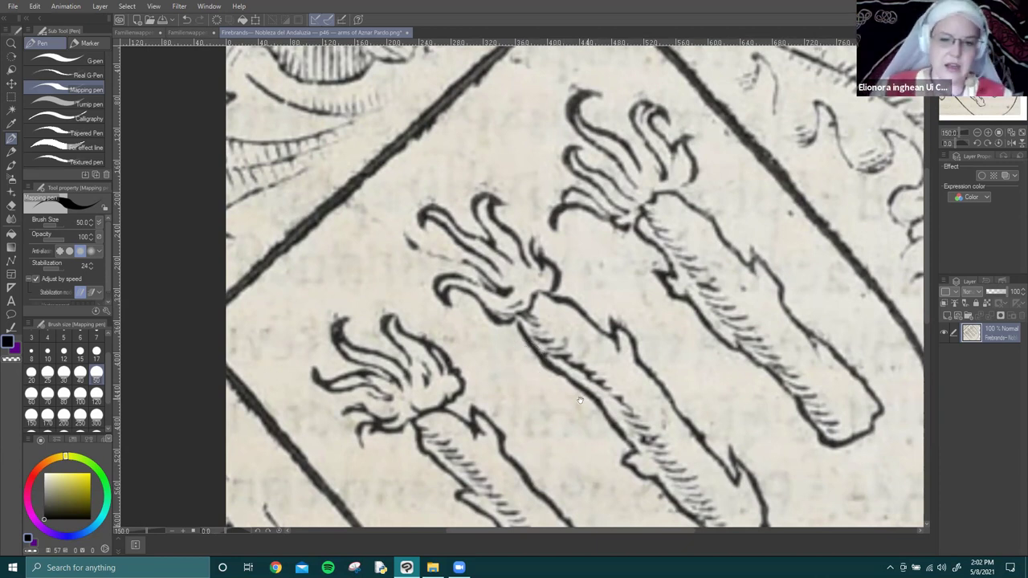
left_click_drag(702, 459, 621, 347)
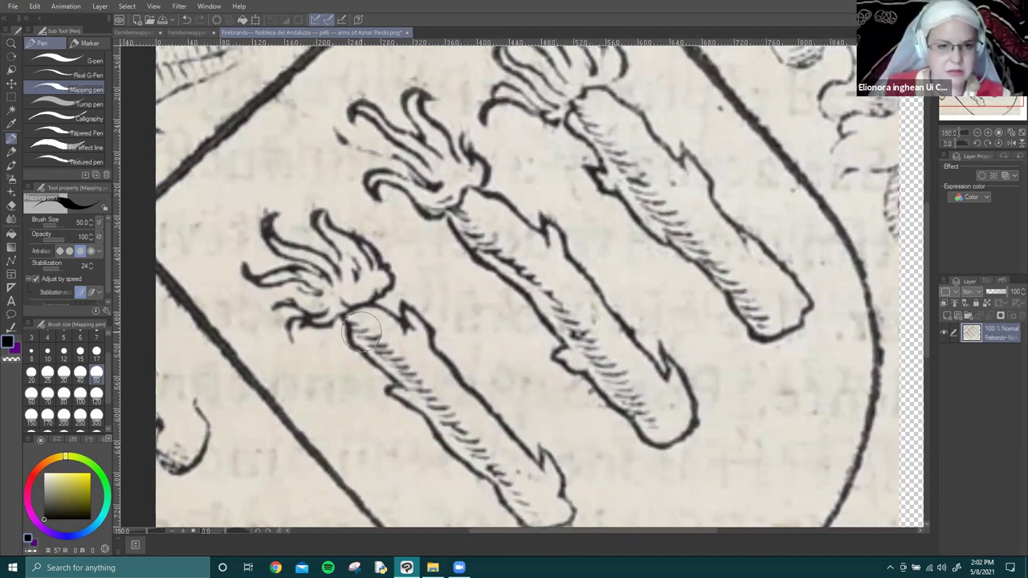
scroll(663, 391, "down", 2)
Open the "Olive Tree — Le Blason des Armoiries" image from the To Trace folder and inspect its branches up close.
key("alt+Tab")
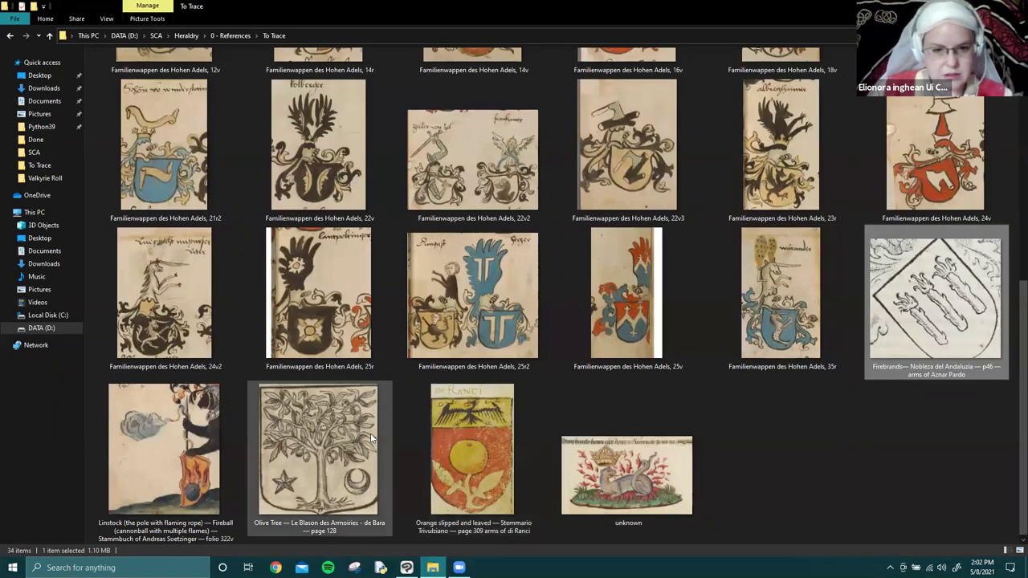
left_click_drag(313, 427, 542, 399)
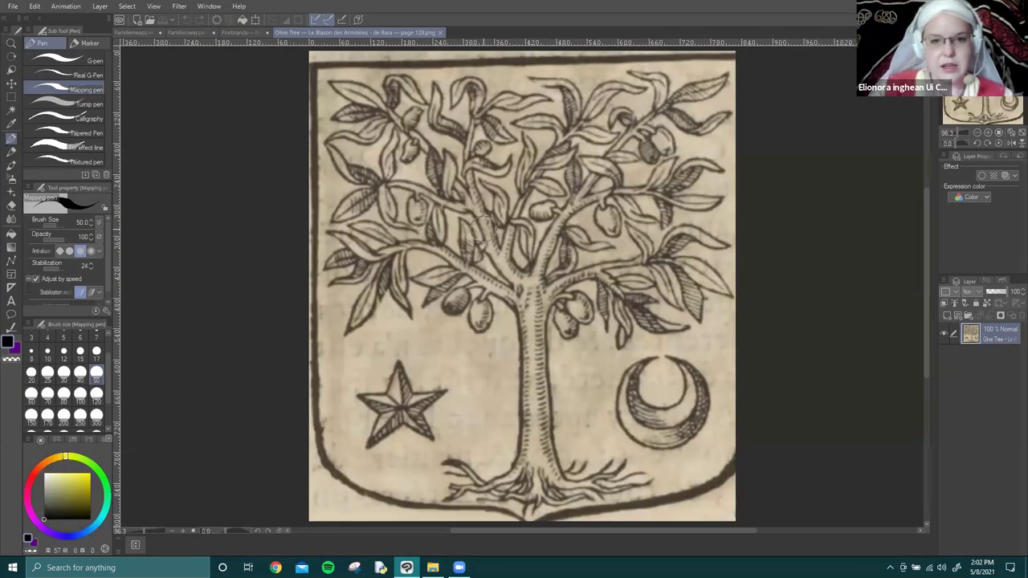
scroll(527, 183, "up", 8)
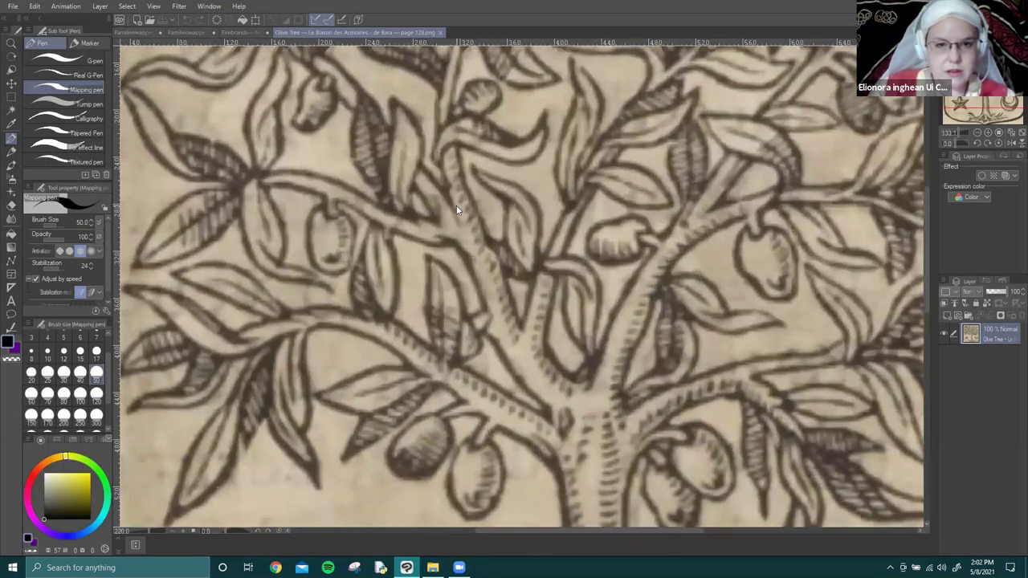
scroll(462, 153, "down", 6)
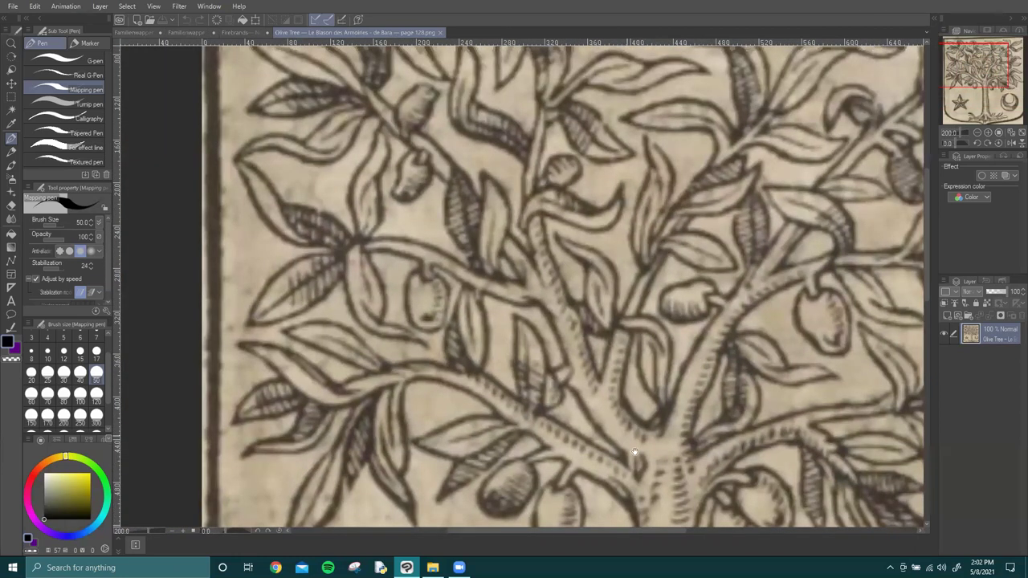
left_click_drag(416, 308, 469, 326)
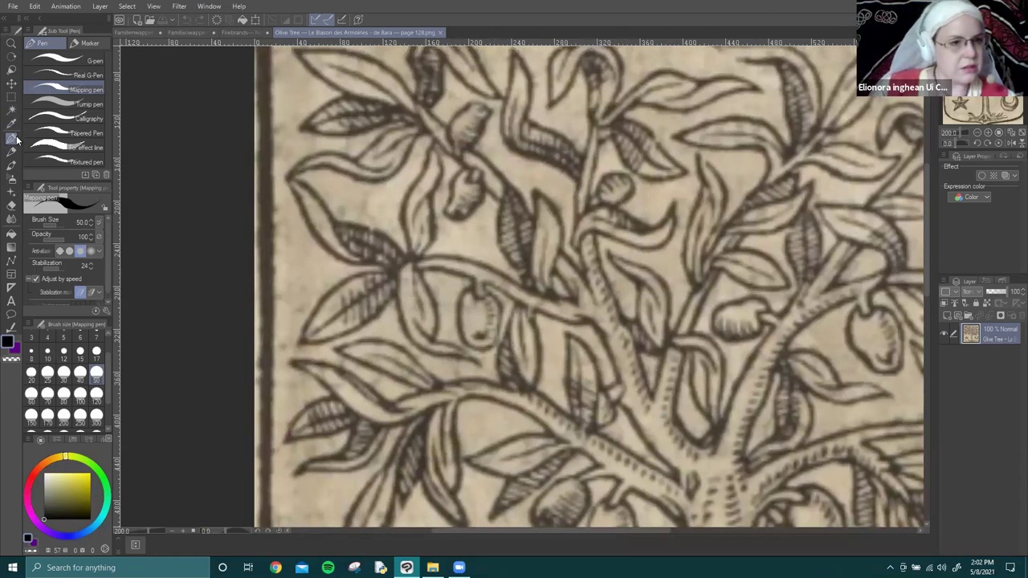
Set the G-pen to size 17 with a blue hue and add a new layer above the olive tree image.
left_click(48, 58)
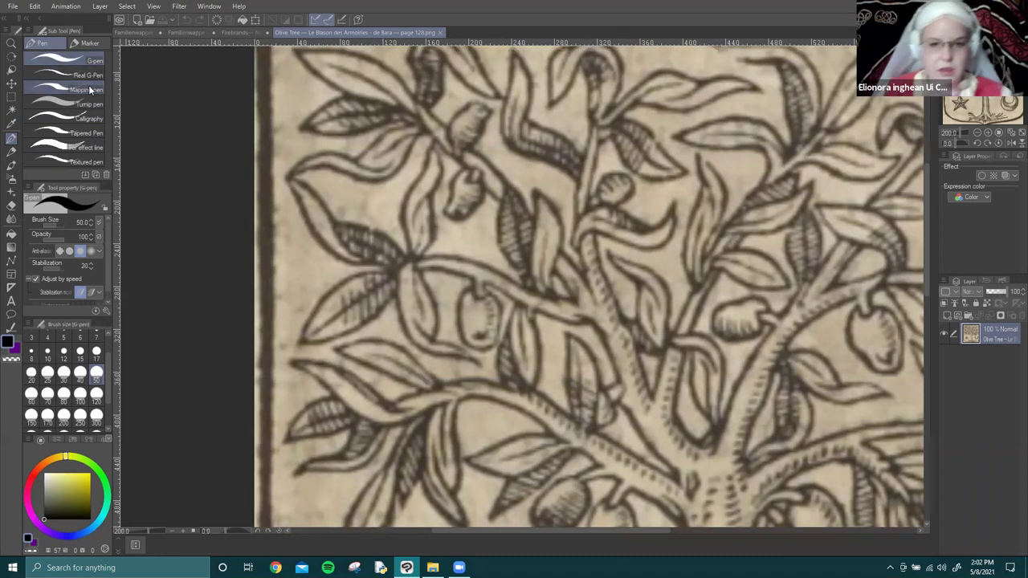
left_click(73, 535)
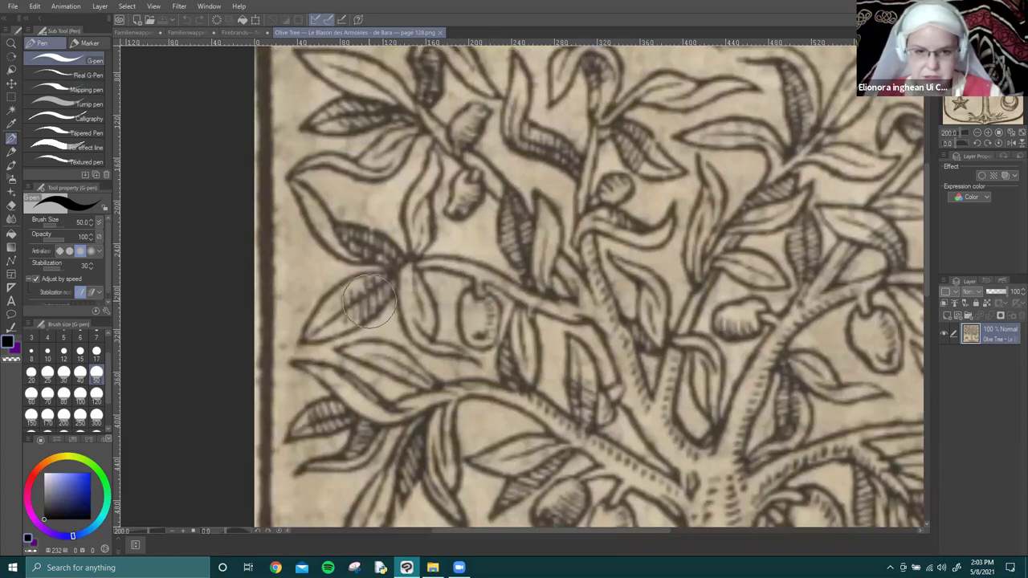
left_click(95, 352)
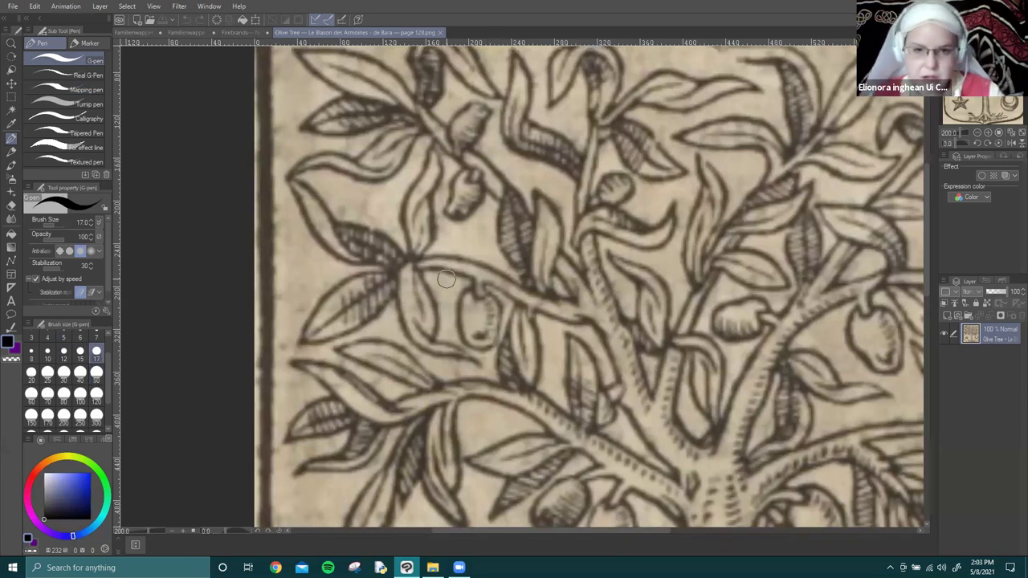
left_click_drag(425, 270, 466, 272)
key("ctrl+z")
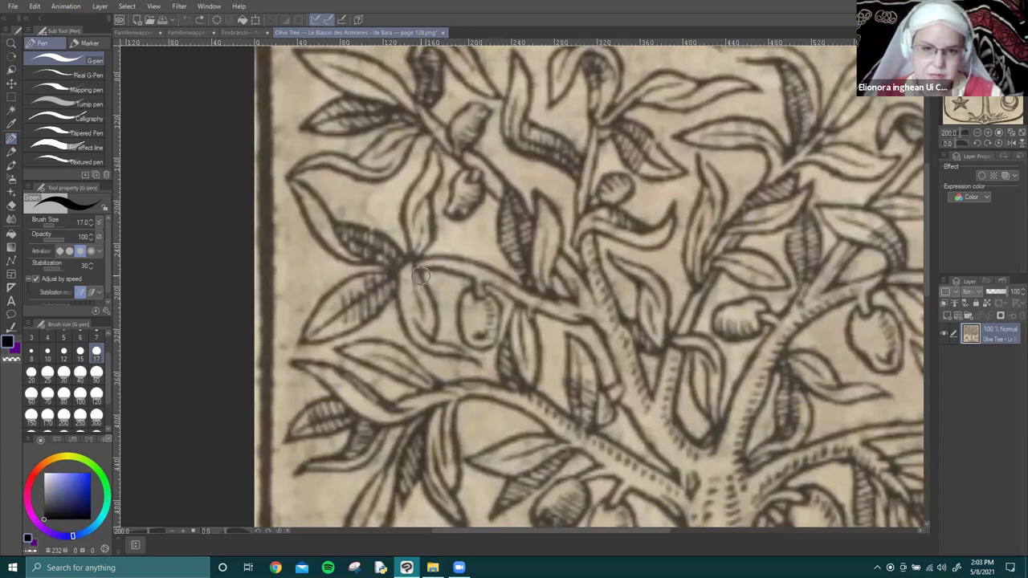
key("ctrl+shift+n")
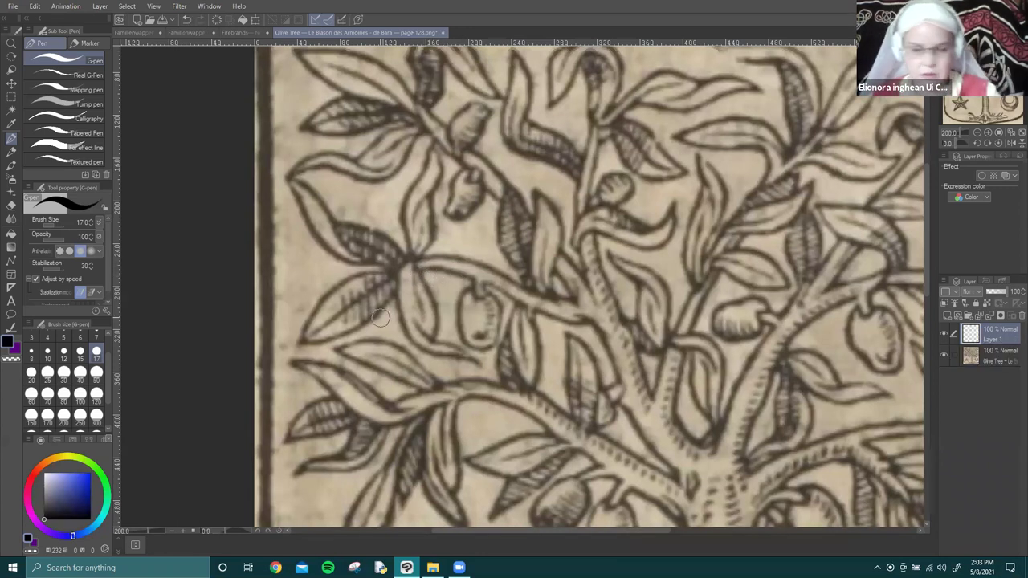
Trace the branch's lower edge on both sides of the hanging olive's stem with bright blue strokes.
left_click(79, 492)
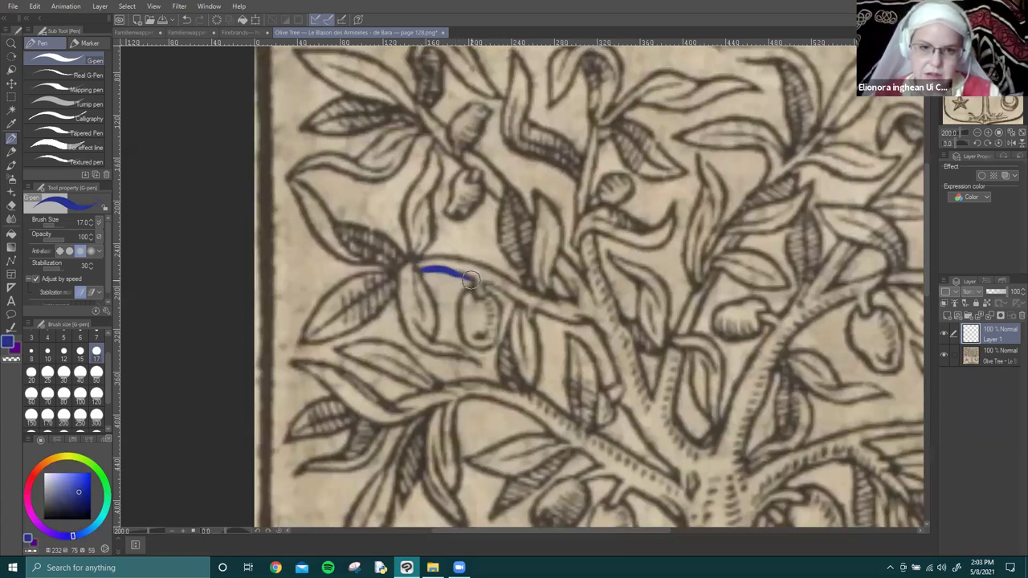
left_click_drag(471, 279, 473, 290)
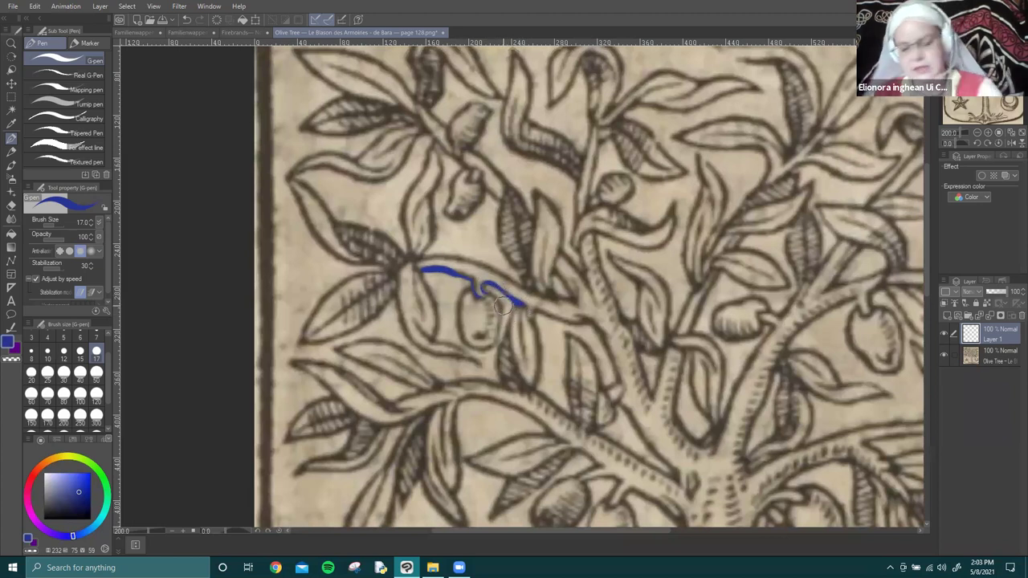
scroll(501, 305, "up", 5)
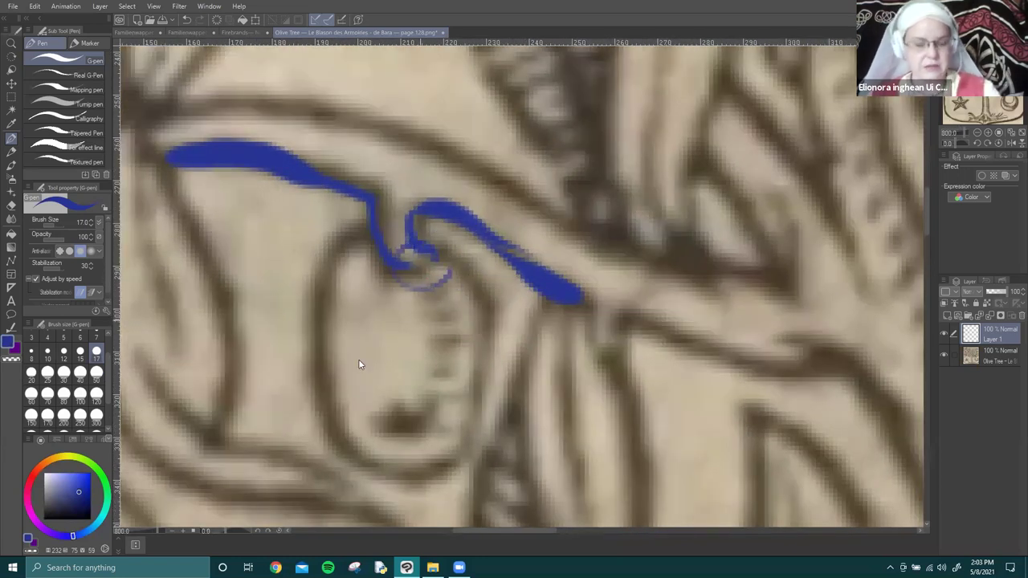
Change the pen color to red, mark the top of the olive, and undo the red and blue strokes.
left_click(37, 471)
mouse_move(443, 251)
left_mouse_down()
mouse_move(392, 263)
mouse_move(475, 277)
mouse_move(418, 248)
mouse_move(434, 277)
left_mouse_up()
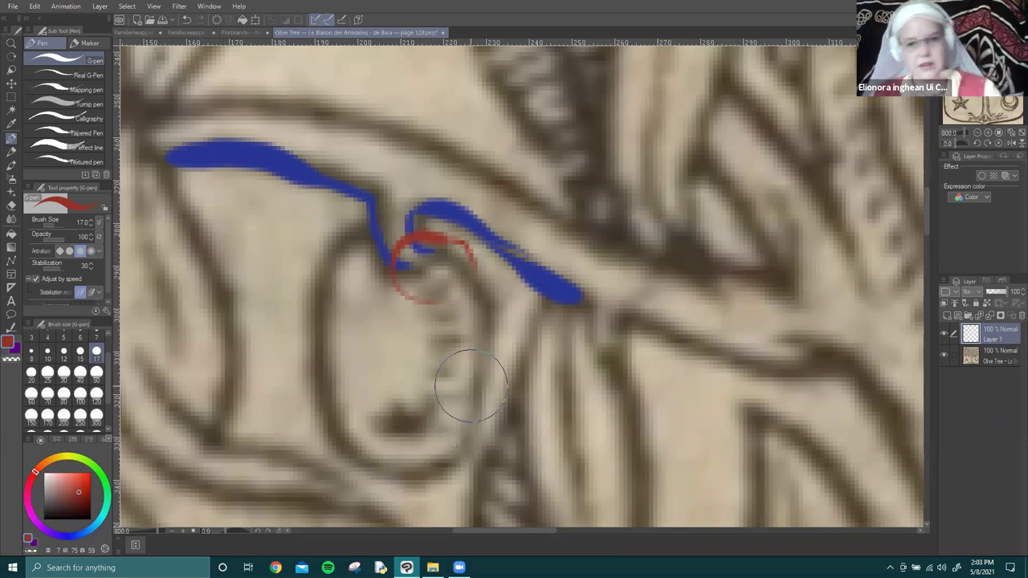
scroll(466, 367, "down", 4)
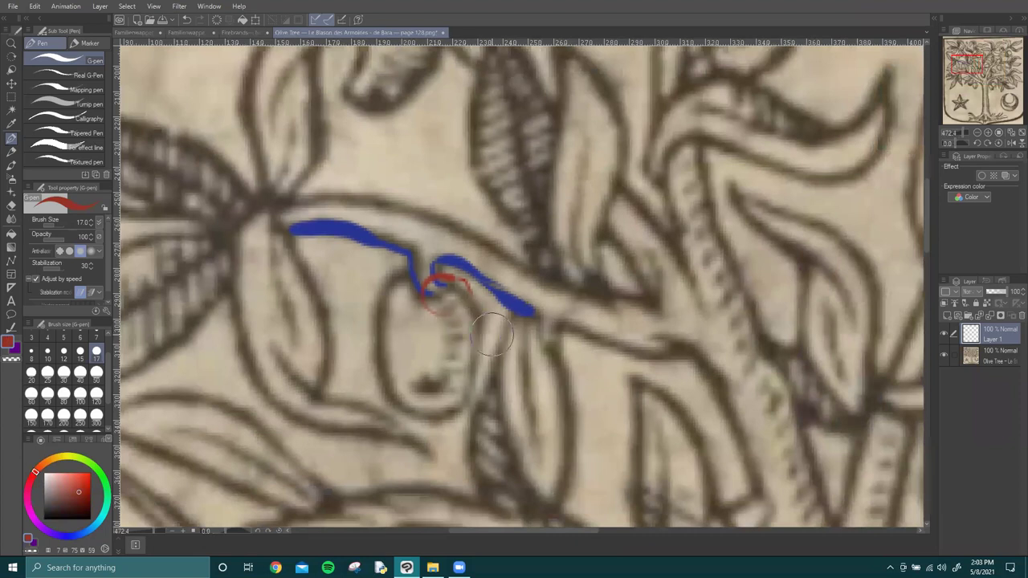
key("ctrl+z")
key("ctrl+z")
key("ctrl+z")
key("ctrl+z")
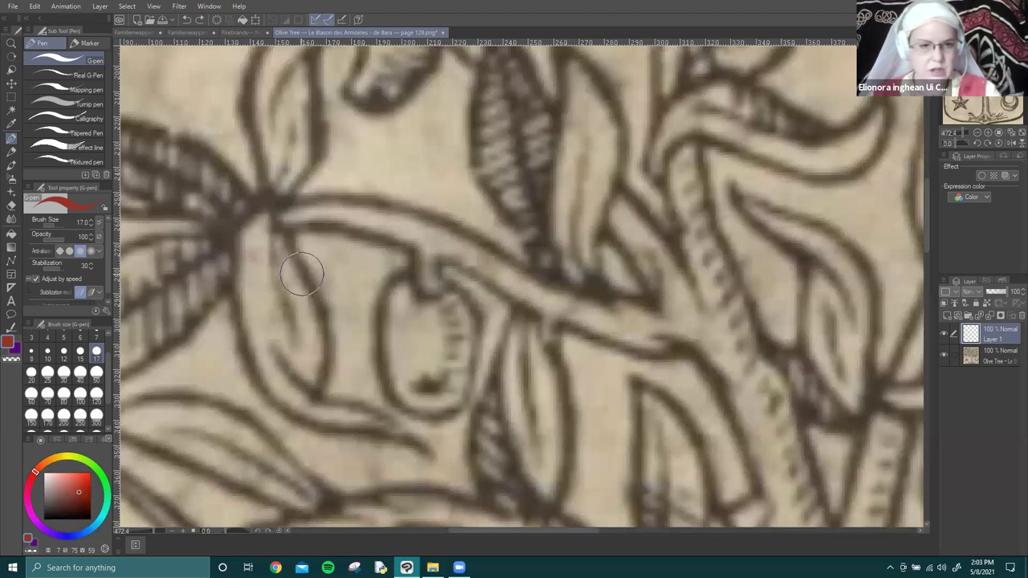
Try tracing the upper and lower edges of the olive's branch with tapered red strokes.
mouse_move(277, 201)
left_mouse_down()
mouse_move(411, 203)
mouse_move(498, 245)
left_mouse_up()
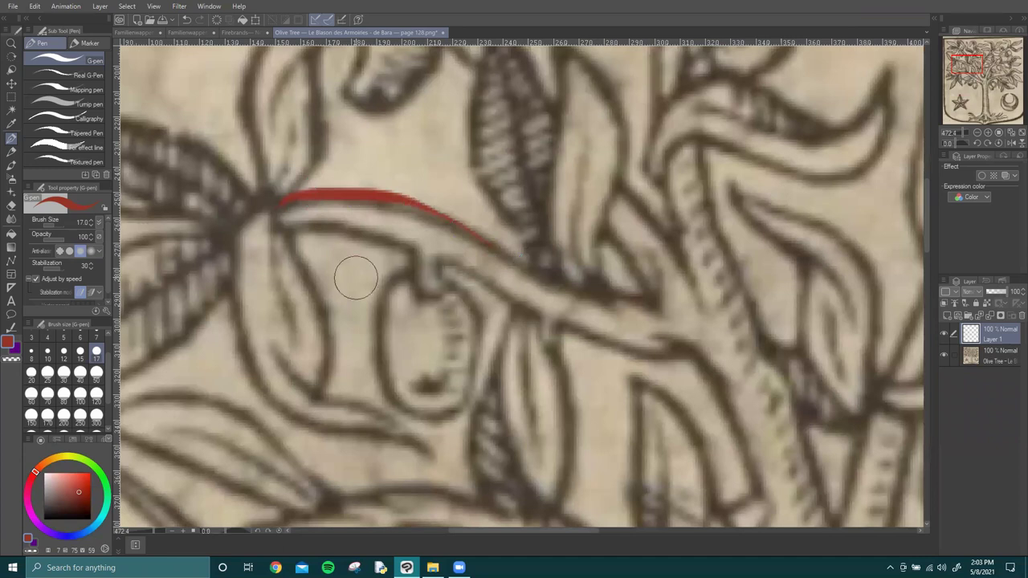
mouse_move(282, 231)
left_mouse_down()
mouse_move(376, 238)
mouse_move(413, 253)
left_mouse_up()
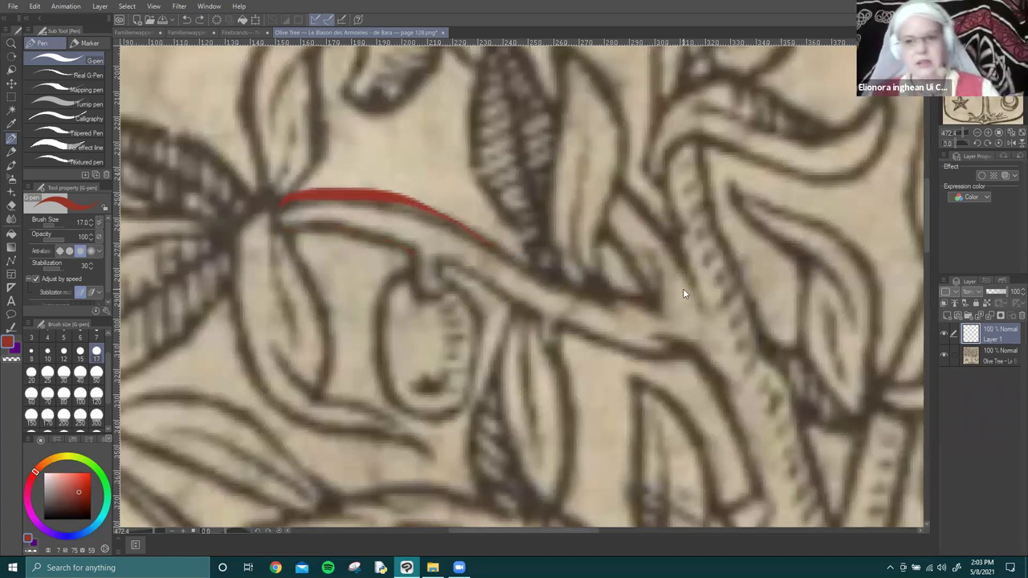
key("ctrl+z")
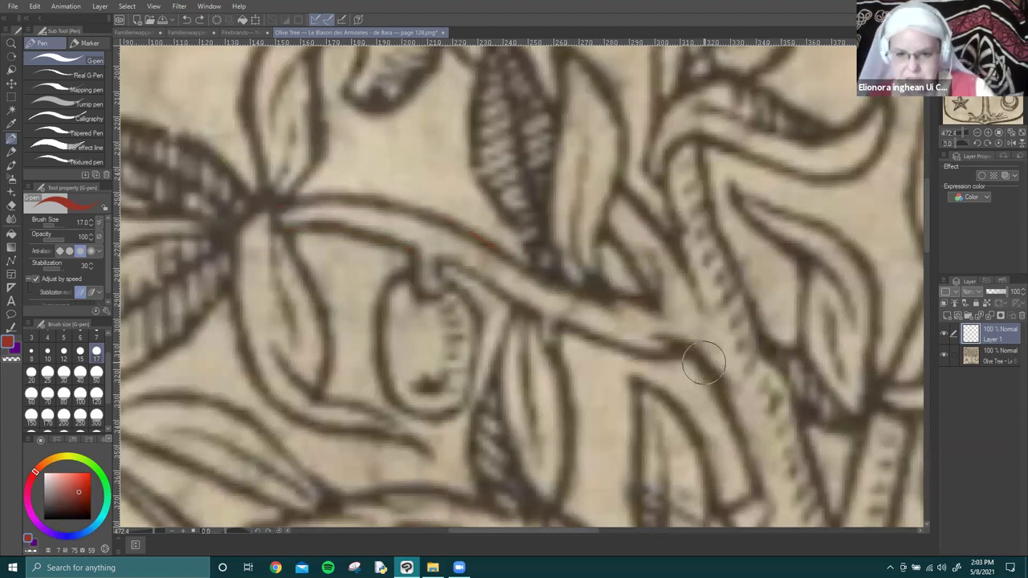
Try red strokes along the branch's lower edge where it bends down beside the main limb.
left_click_drag(666, 331, 737, 418)
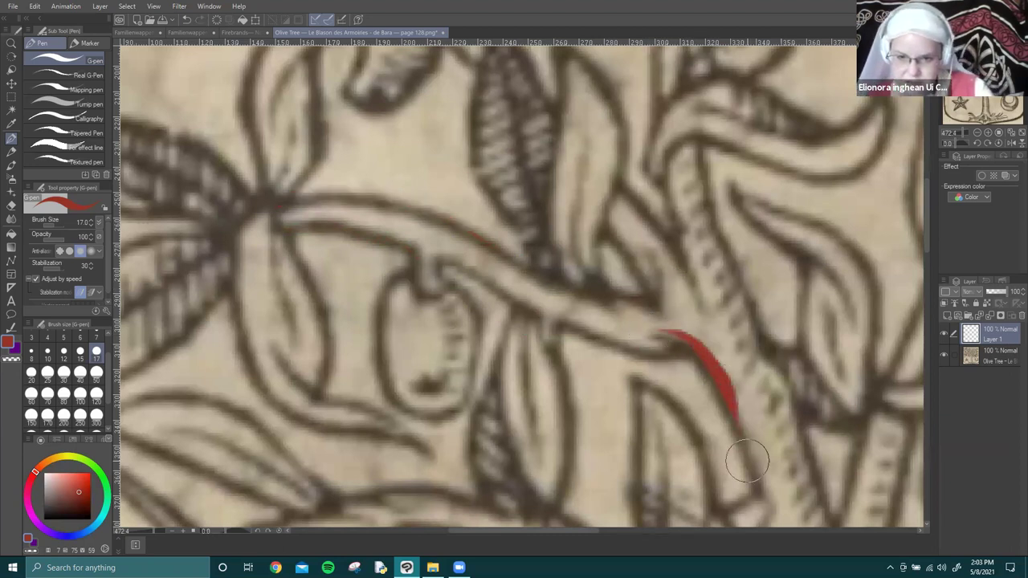
mouse_move(572, 317)
left_mouse_down()
mouse_move(632, 348)
mouse_move(670, 348)
mouse_move(742, 435)
left_mouse_up()
key("ctrl+z")
key("ctrl+z")
key("ctrl+z")
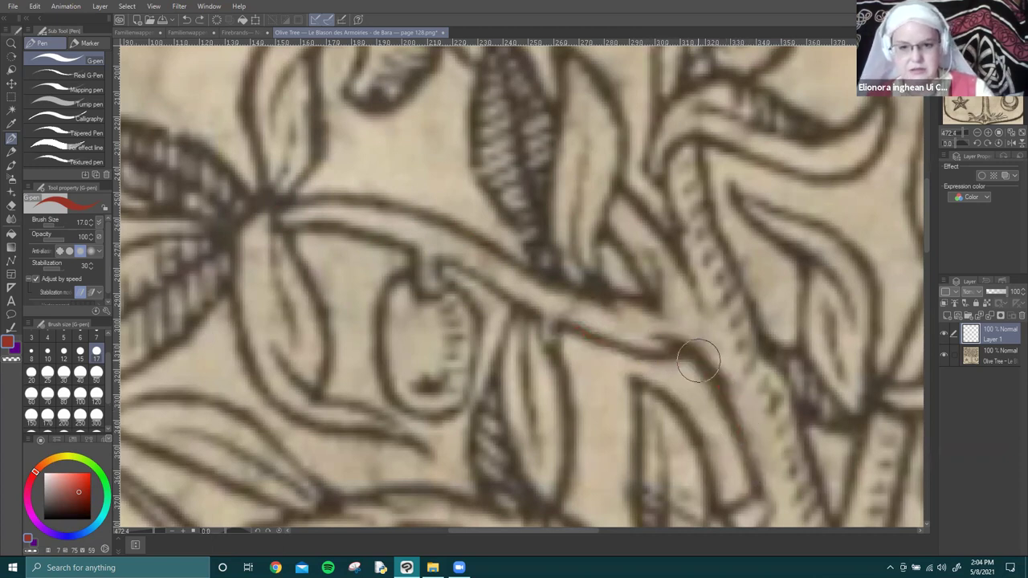
left_click(671, 346)
left_click_drag(671, 346, 691, 355)
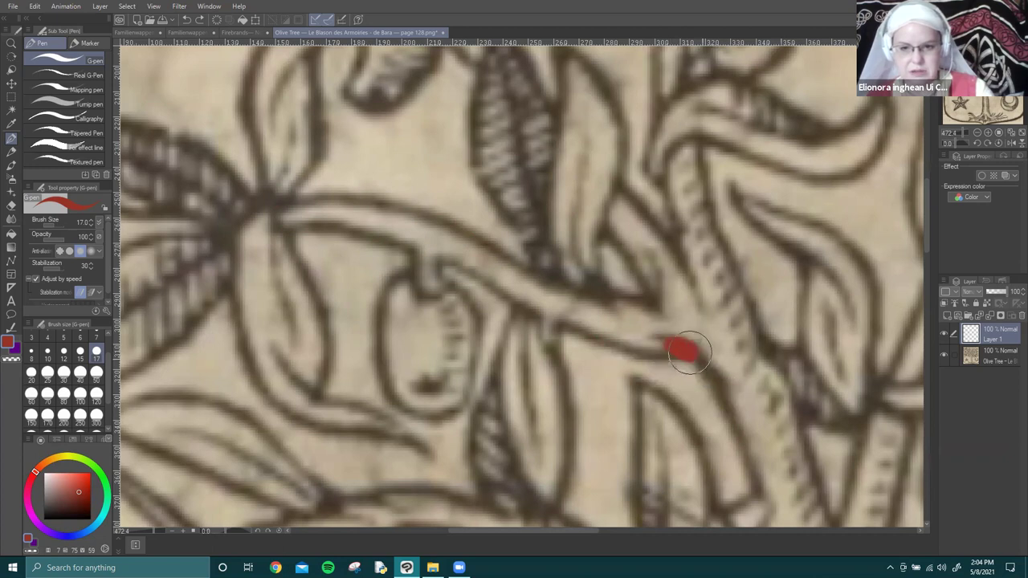
key("ctrl+z")
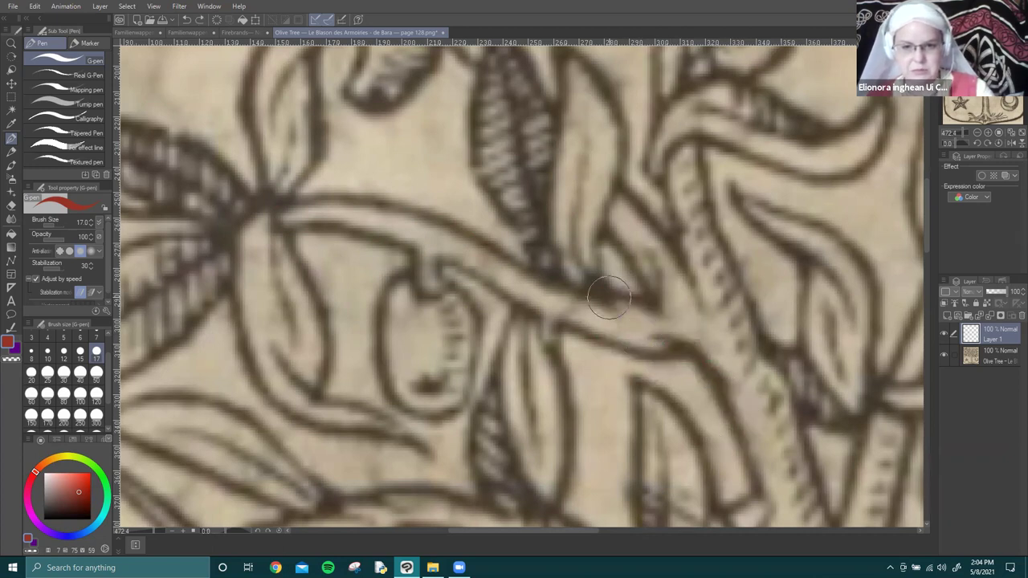
Draw tapered red strokes across the branch and down its bend beside the main limb.
mouse_move(590, 280)
left_mouse_down()
mouse_move(629, 324)
mouse_move(687, 345)
mouse_move(739, 395)
mouse_move(745, 417)
left_mouse_up()
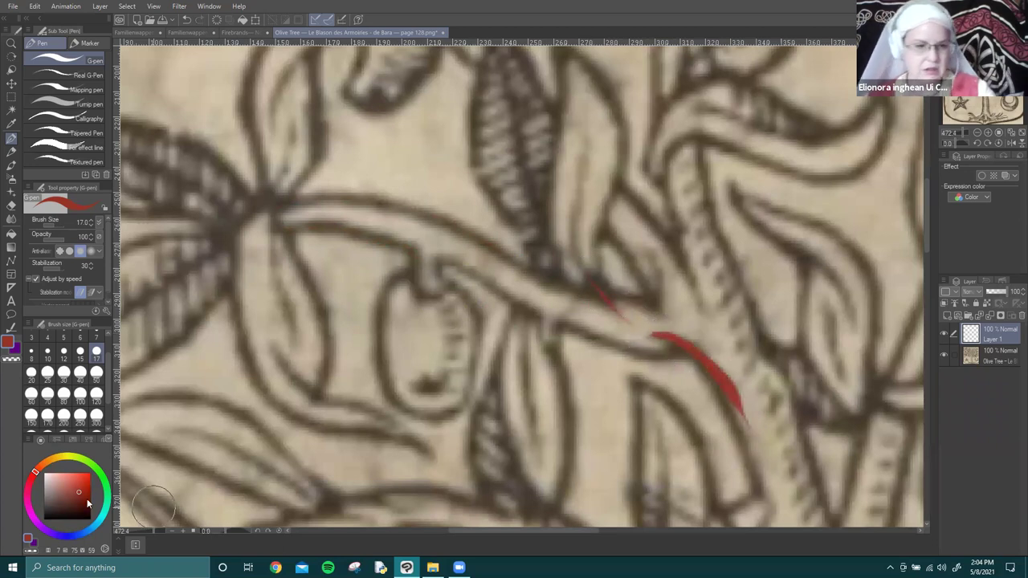
Change the pen color to blue and stroke the olive branch's lower edge up to the red bend beside the main limb.
left_click(73, 535)
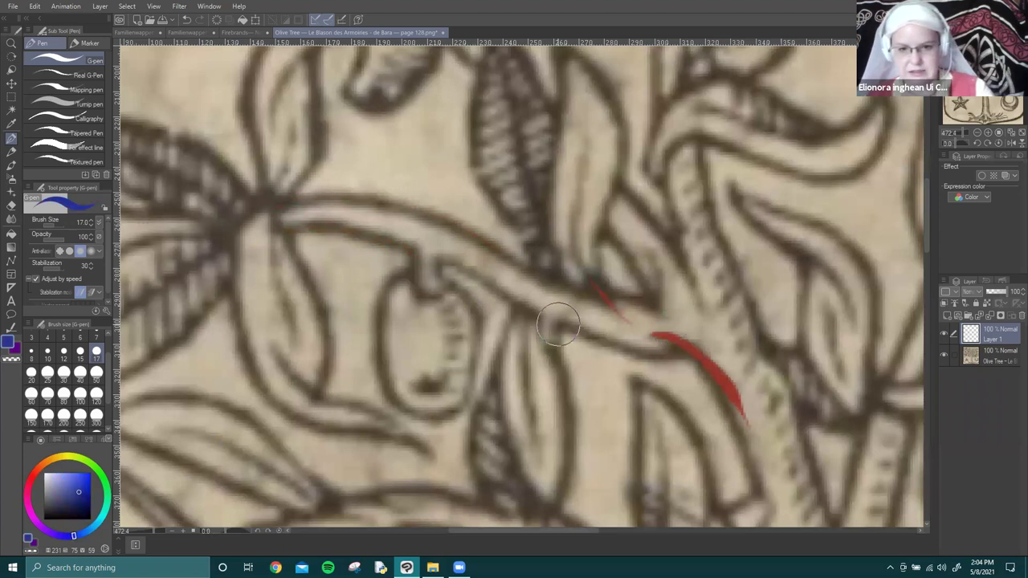
mouse_move(558, 321)
left_mouse_down()
mouse_move(602, 339)
mouse_move(706, 363)
left_mouse_up()
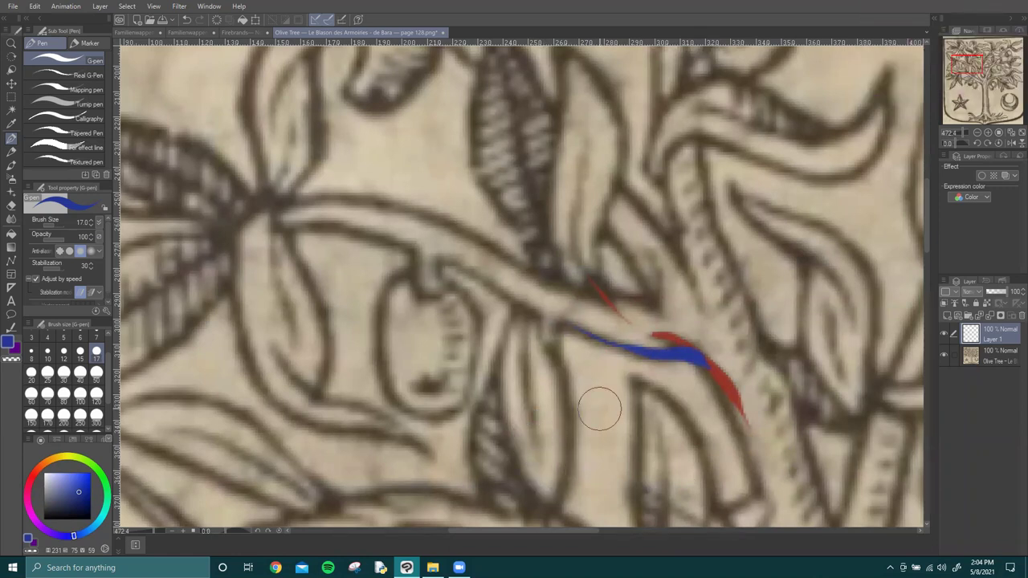
scroll(733, 398, "down", 4)
left_click_drag(648, 288, 611, 221)
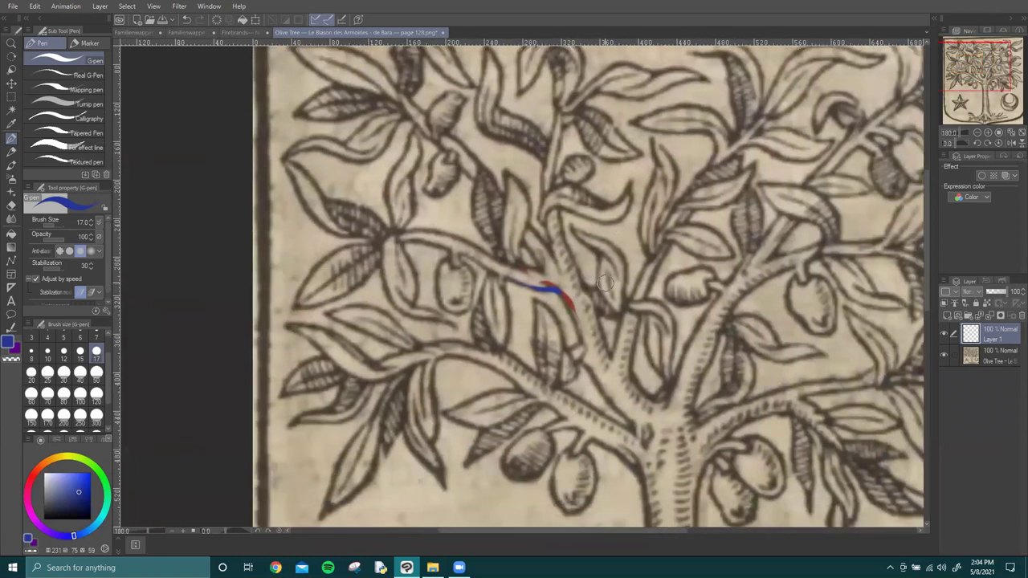
scroll(605, 282, "down", 2)
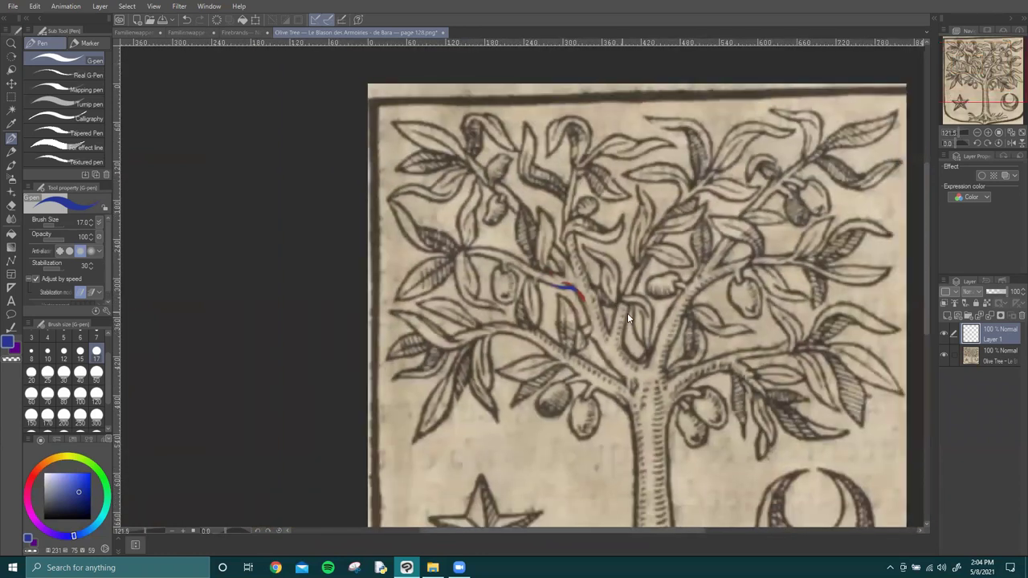
left_click_drag(696, 439, 571, 354)
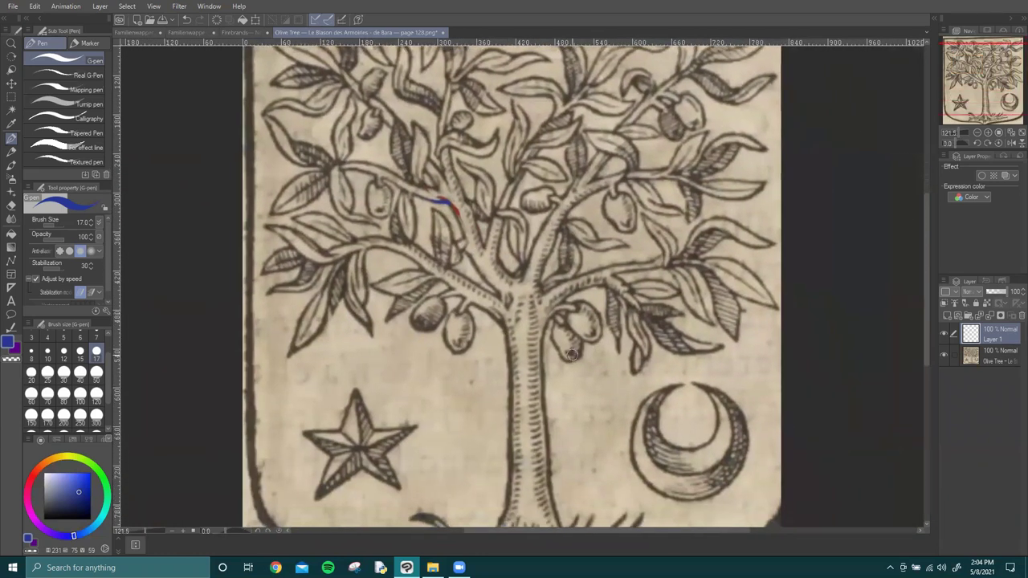
Switch to File Explorer and open the reference "Familienwappen des Hohen Adels, 21r2" from the To Trace folder in Clip Studio Paint.
key("alt+Tab")
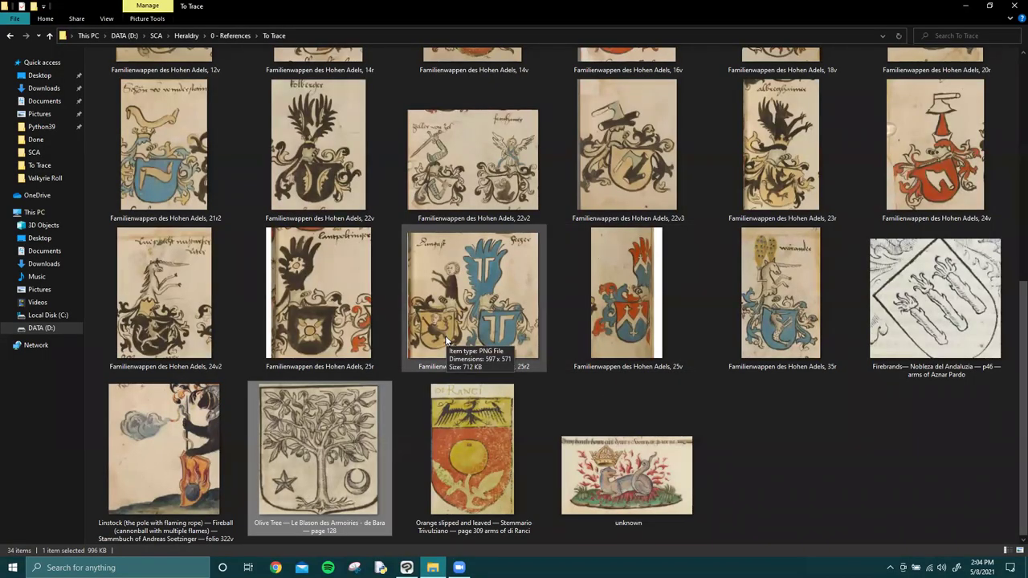
scroll(778, 343, "up", 5)
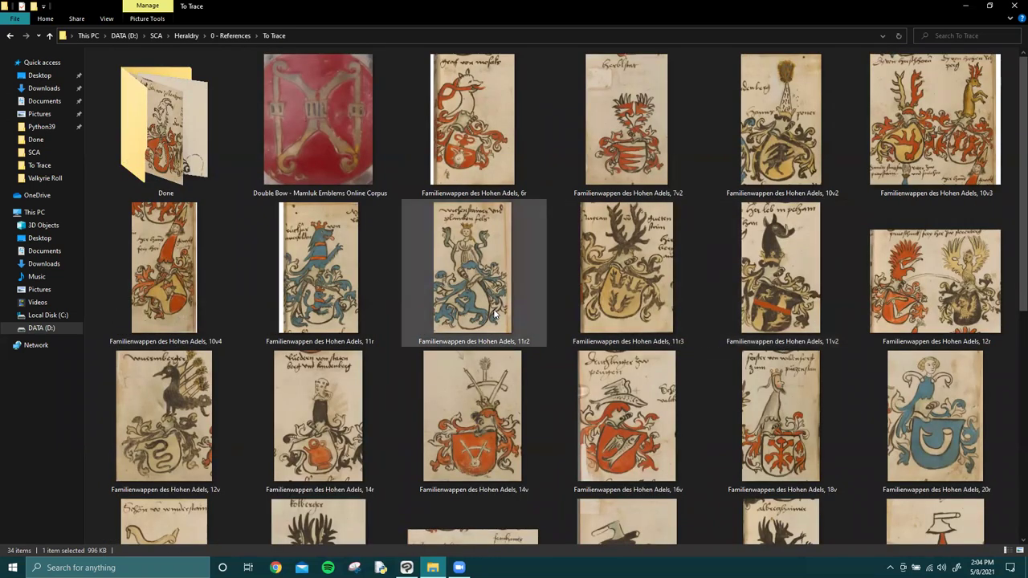
scroll(495, 314, "down", 3)
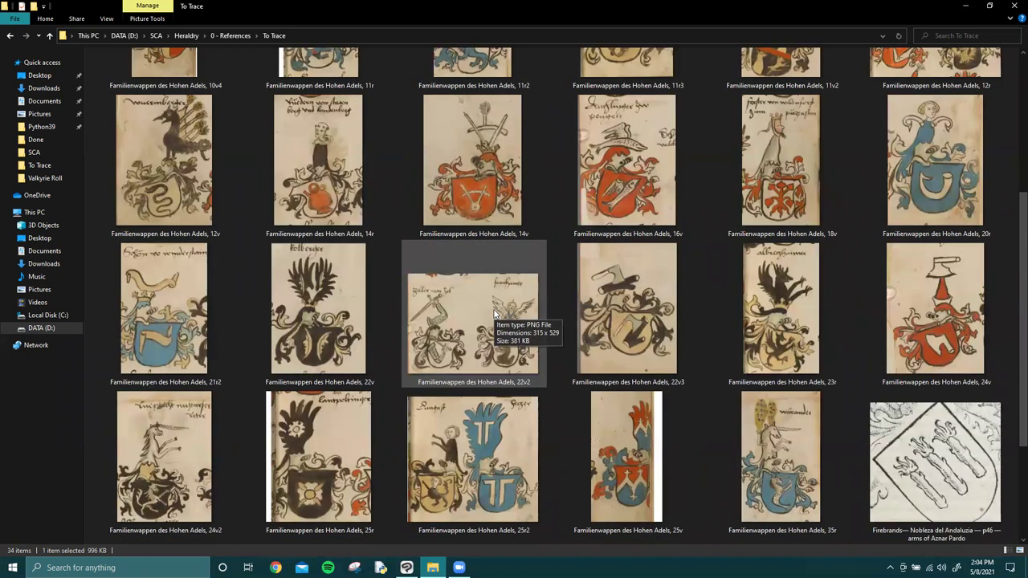
left_click(165, 314)
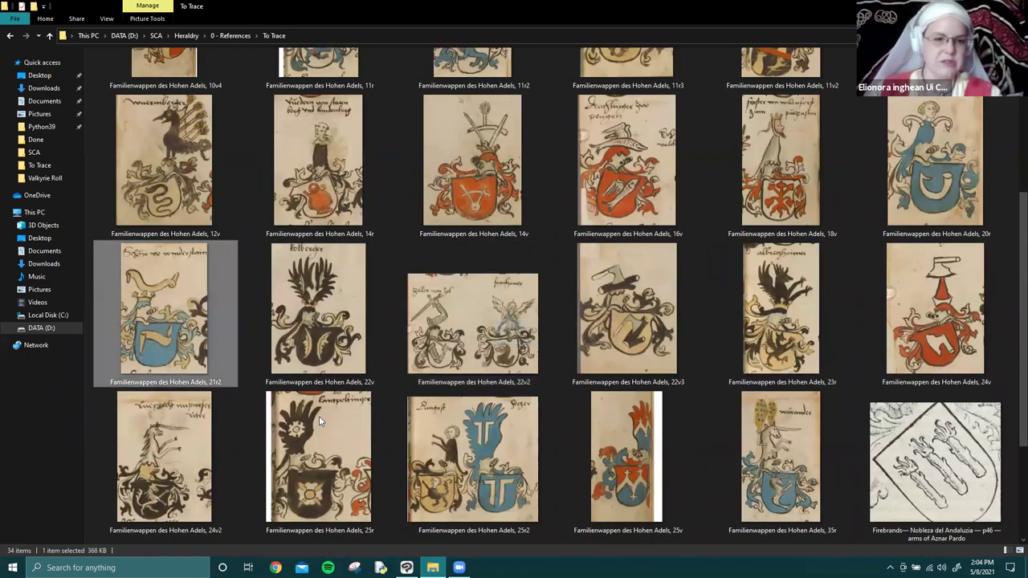
left_click_drag(165, 322, 268, 494)
left_click_drag(417, 534, 458, 458)
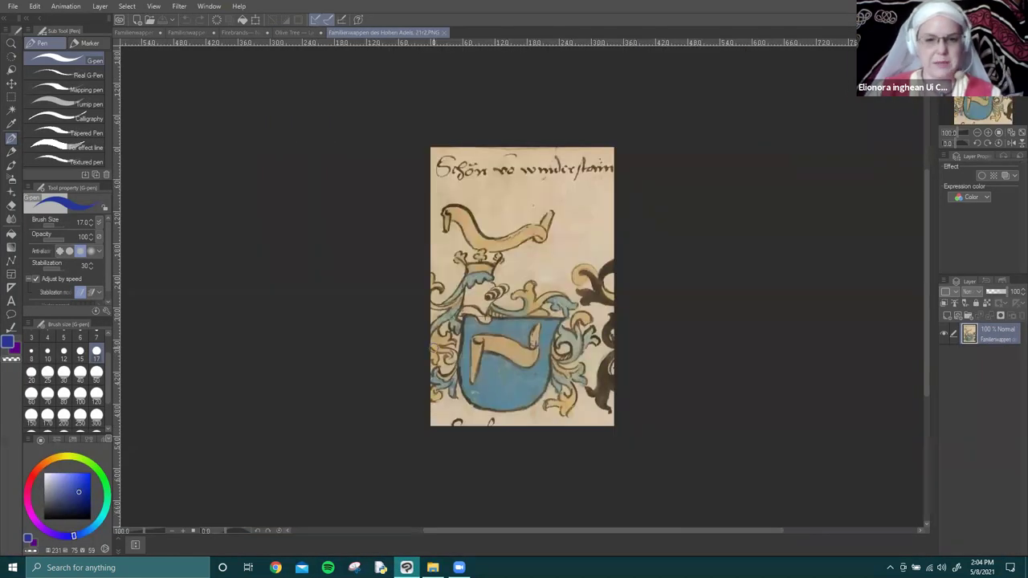
Try a thick blue crescent stroke on the rolled end of the scroll in the shield, and undo it.
scroll(515, 379, "up", 5)
scroll(508, 373, "up", 1)
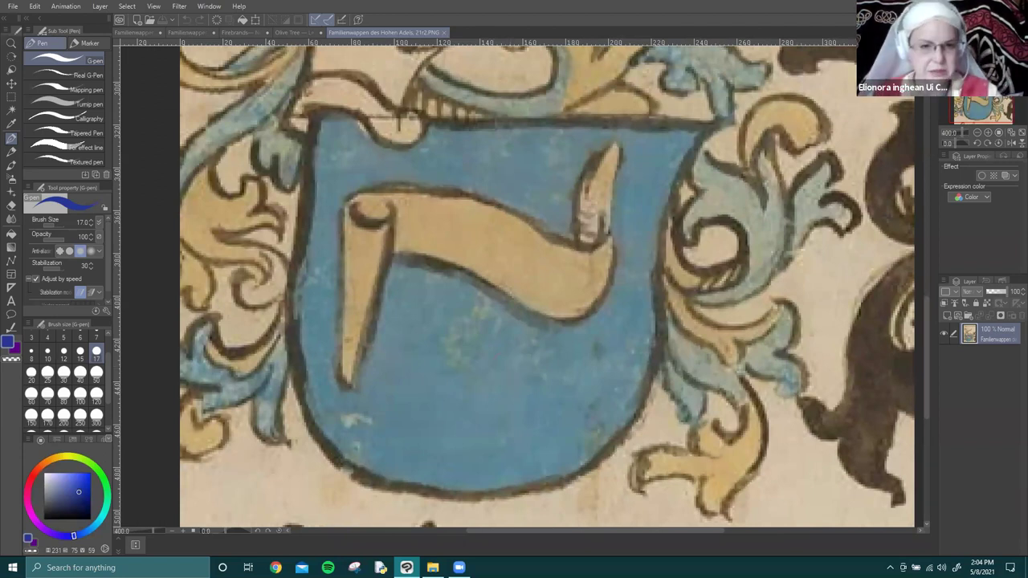
left_click(355, 210)
left_click_drag(355, 211, 391, 216)
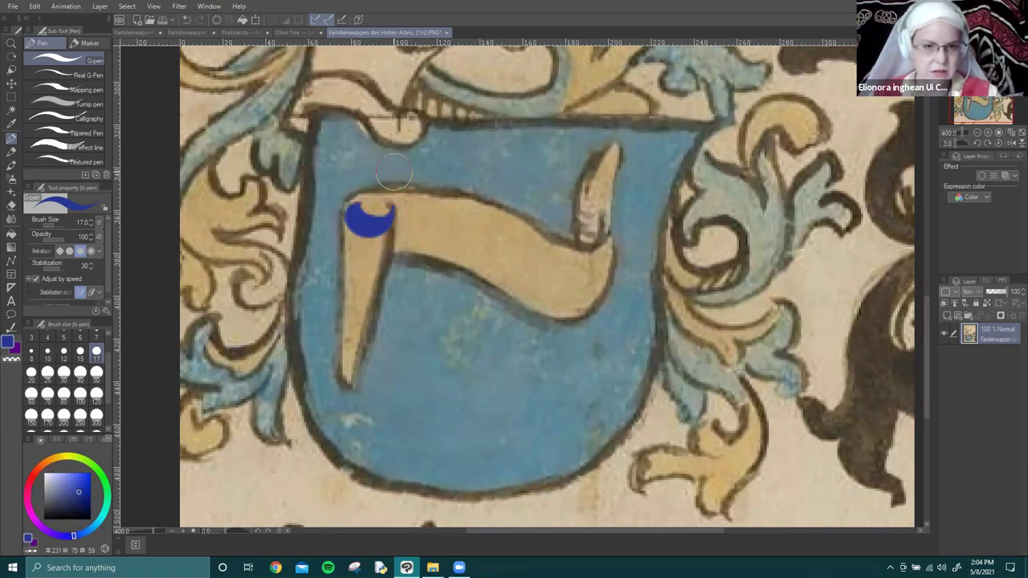
key("ctrl+z")
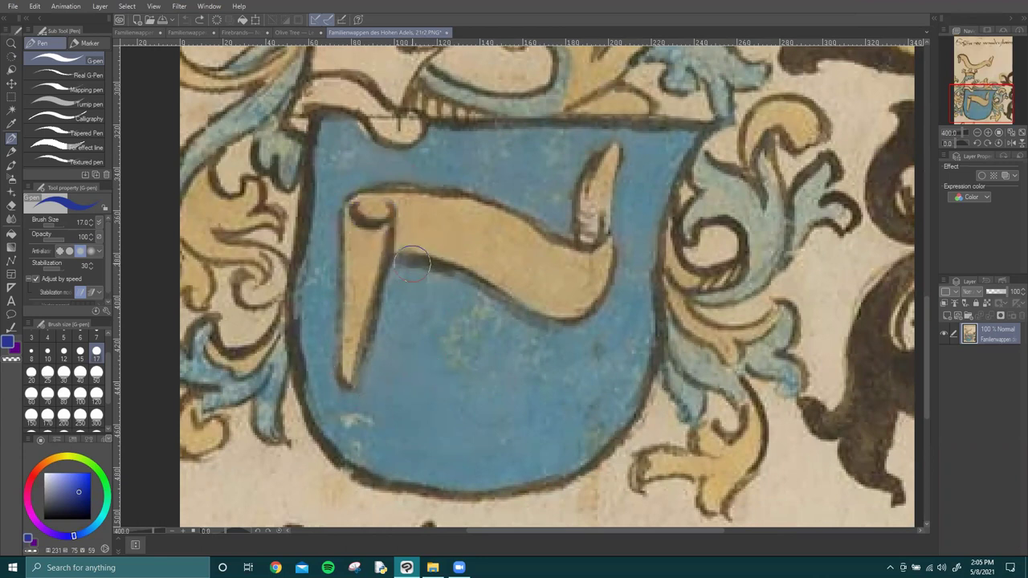
Try a thick blue line on the scroll's lower edge and a thin one on its upper edge, and undo both.
left_click_drag(391, 259, 566, 322)
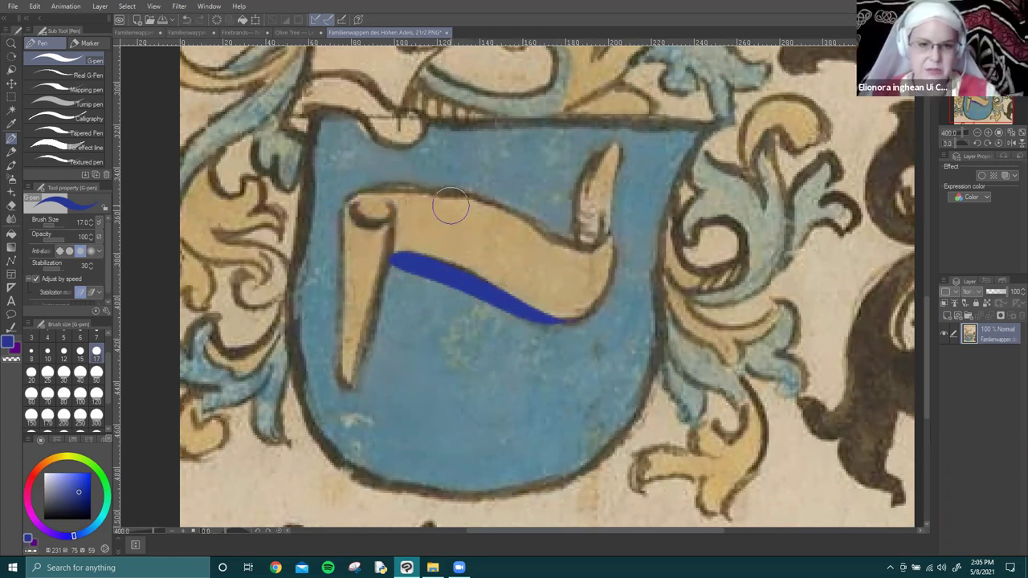
mouse_move(383, 191)
left_mouse_down()
mouse_move(474, 205)
mouse_move(588, 251)
left_mouse_up()
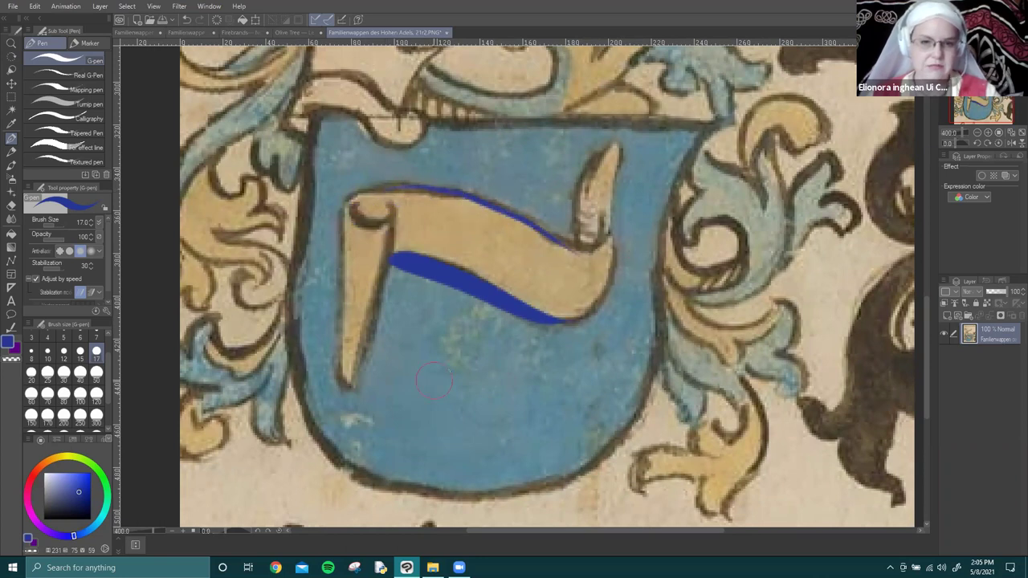
key("ctrl+z")
key("ctrl+z")
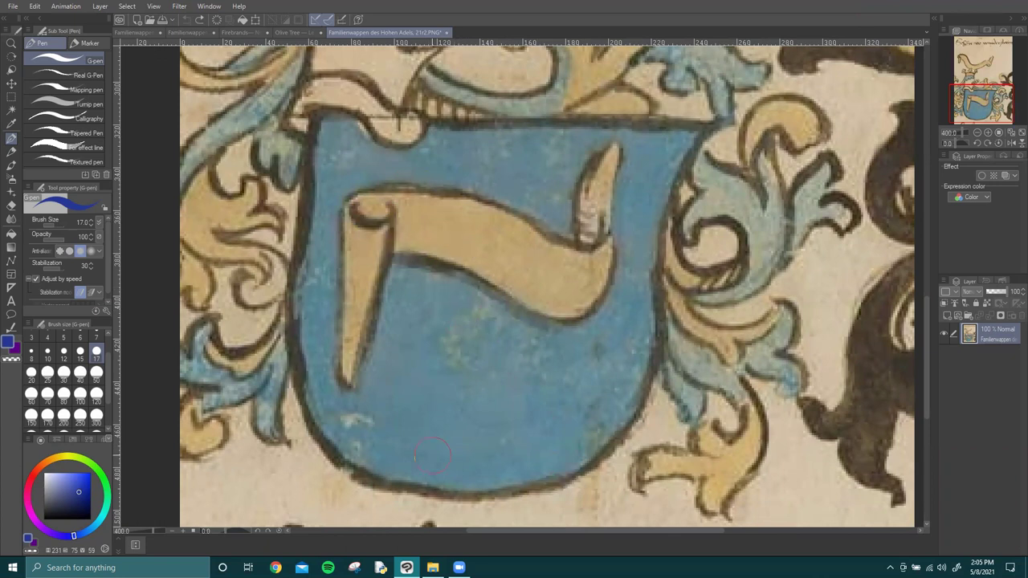
scroll(431, 455, "down", 2)
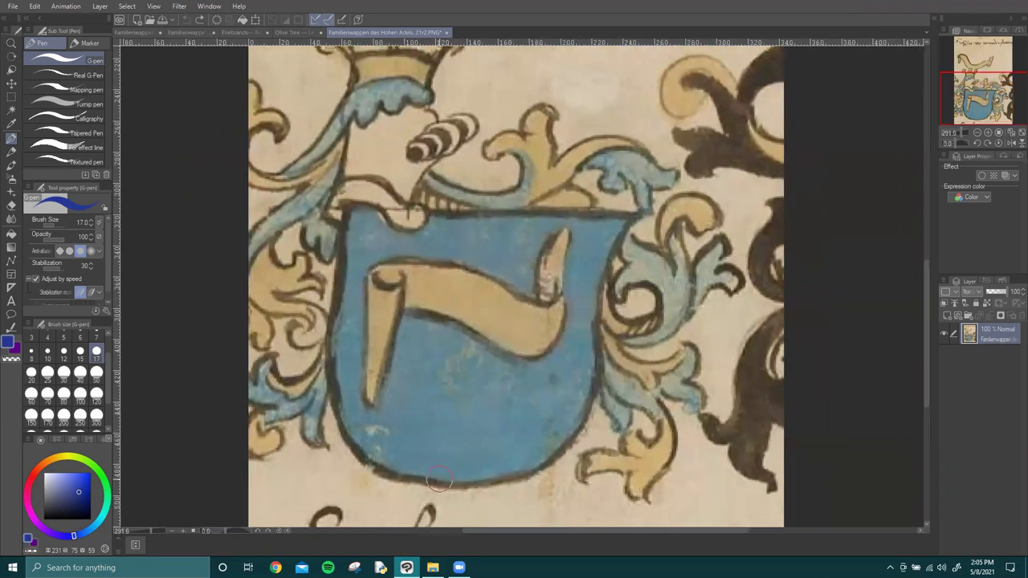
scroll(443, 477, "down", 2)
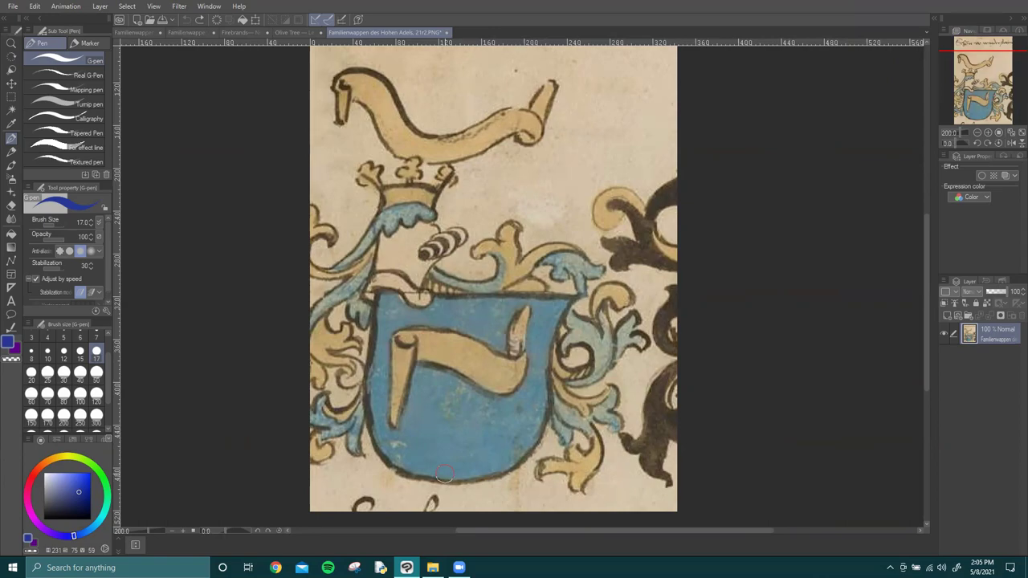
Switch to File Explorer and open "Double Bow - Mamluk Emblems Online Corpus" from the To Trace folder in Clip Studio Paint.
key("alt+Tab")
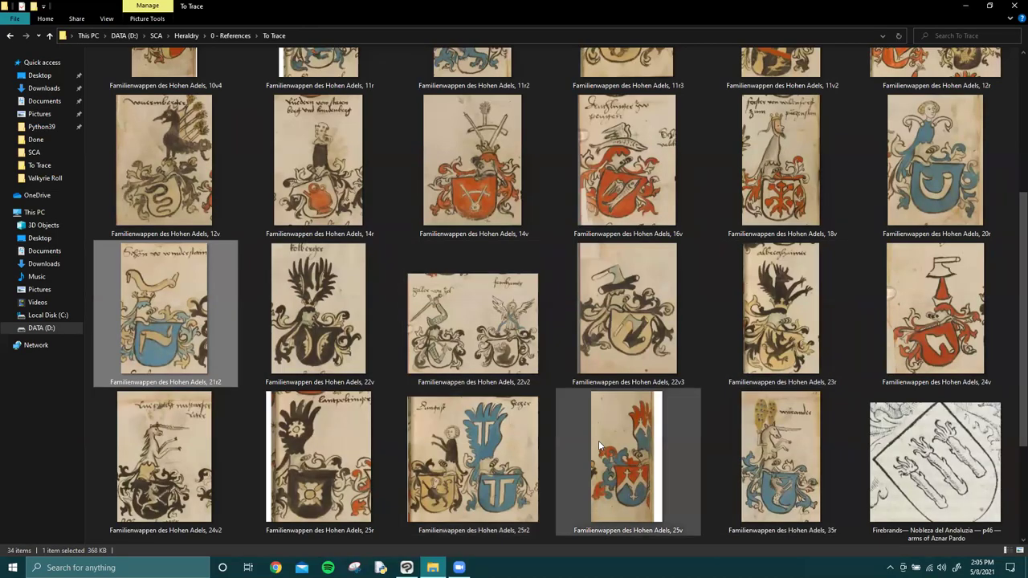
scroll(479, 438, "down", 3)
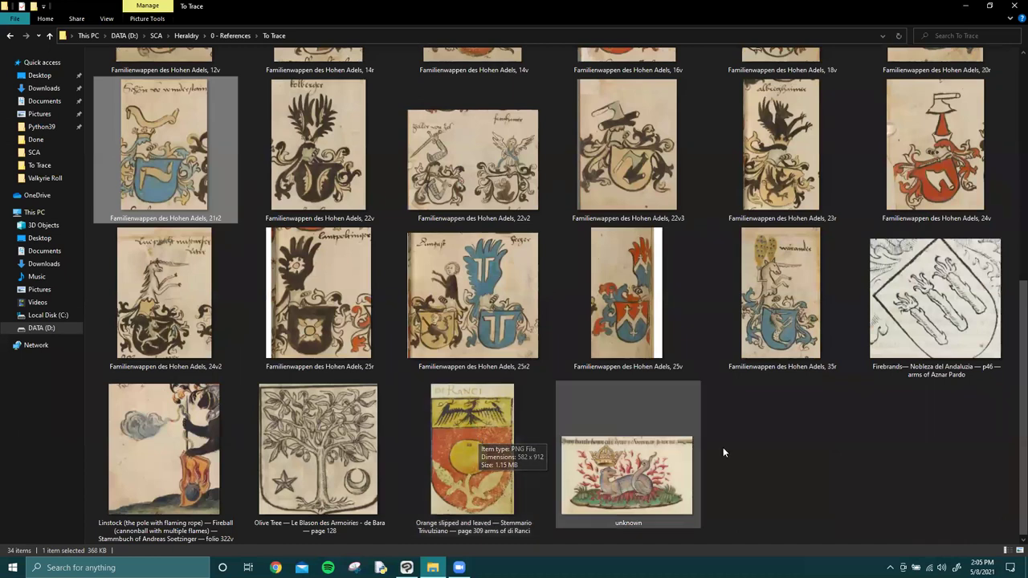
scroll(765, 459, "up", 5)
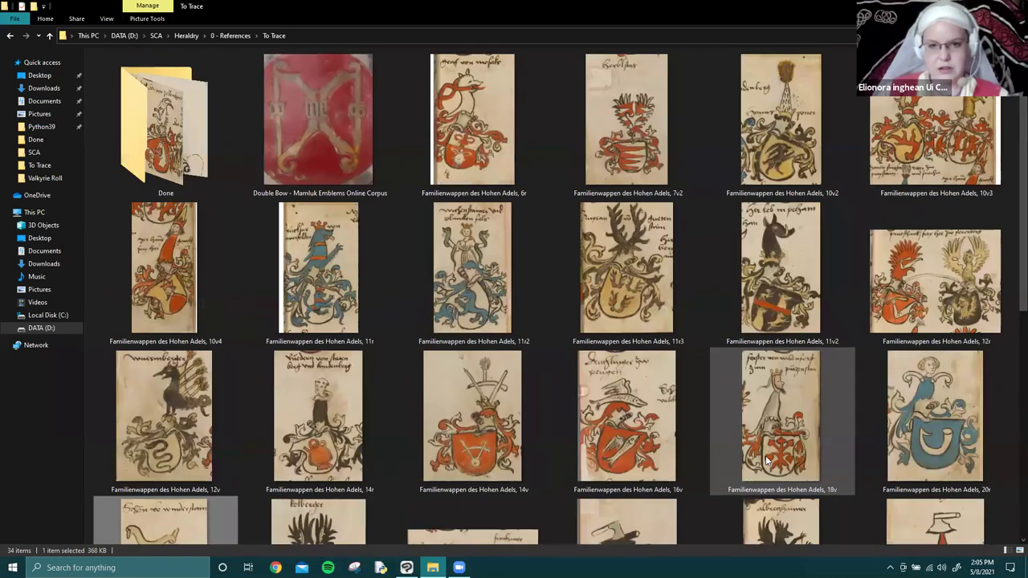
left_click(339, 136)
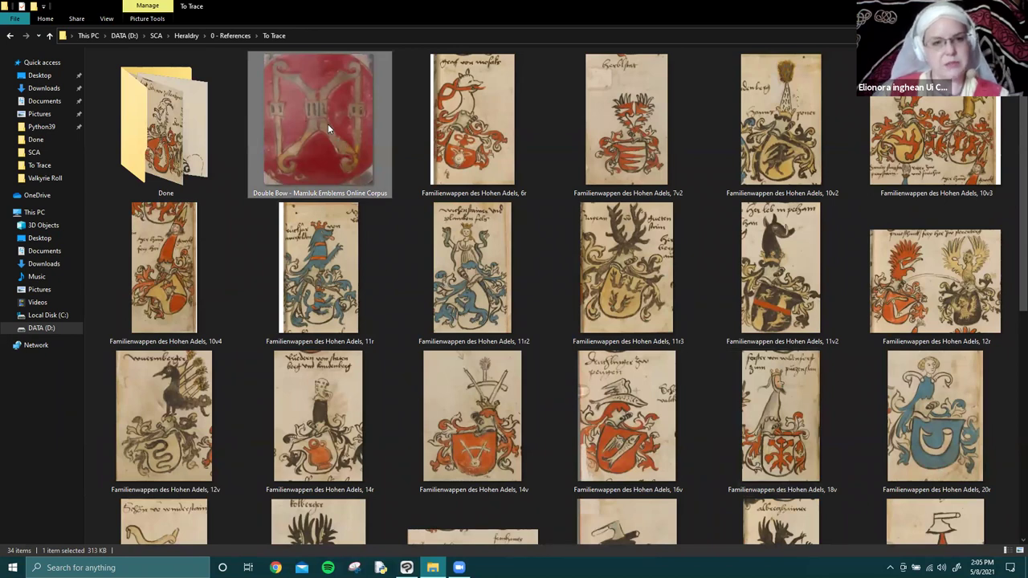
mouse_move(327, 124)
left_mouse_down()
mouse_move(358, 540)
mouse_move(414, 555)
mouse_move(408, 566)
mouse_move(514, 506)
left_mouse_up()
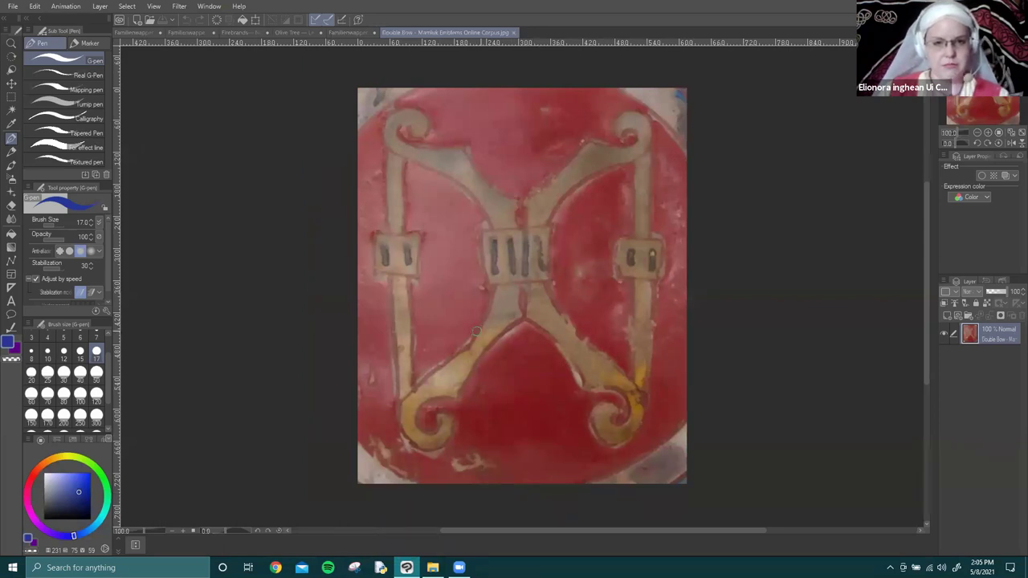
With a size 17 brush, draw four blue bars over the double bow's central block slots and a blue frame around the block.
scroll(537, 261, "up", 4)
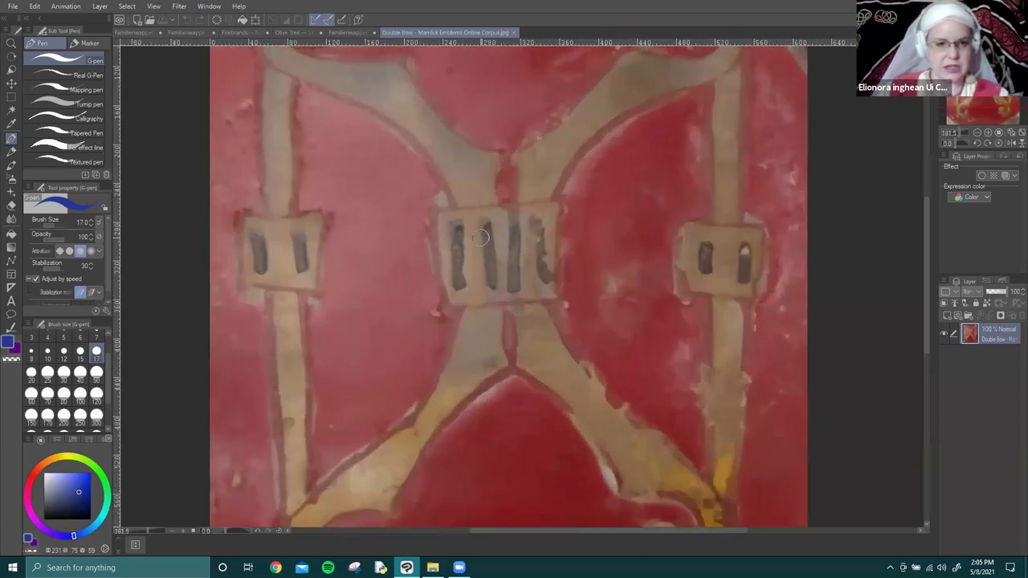
left_click(63, 372)
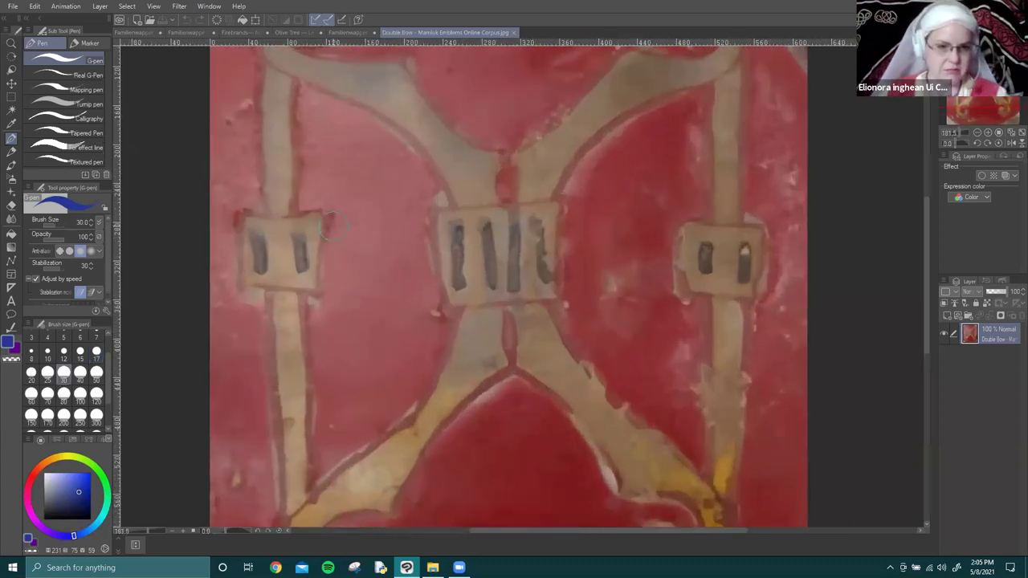
left_click(97, 351)
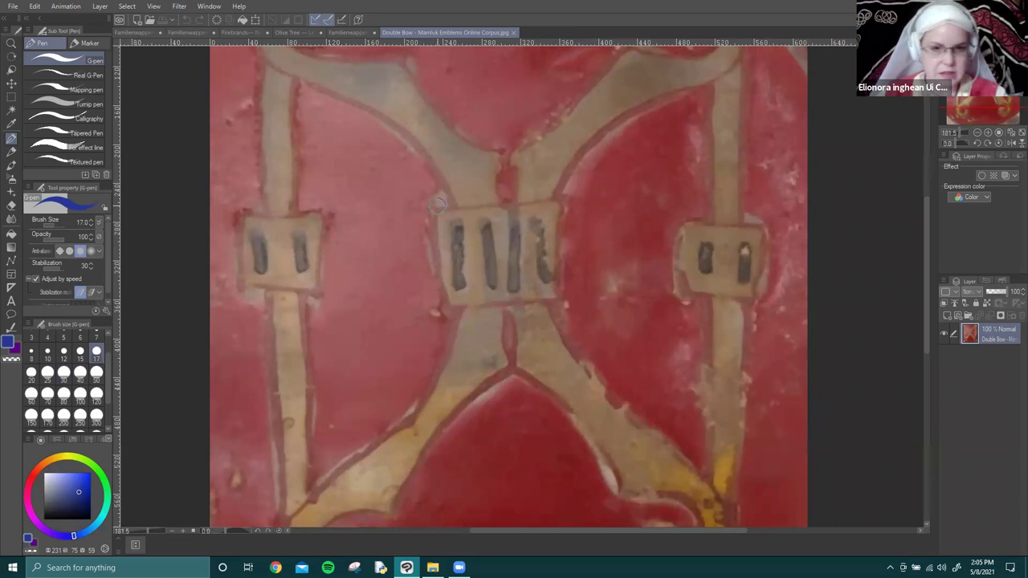
left_click_drag(458, 231, 460, 289)
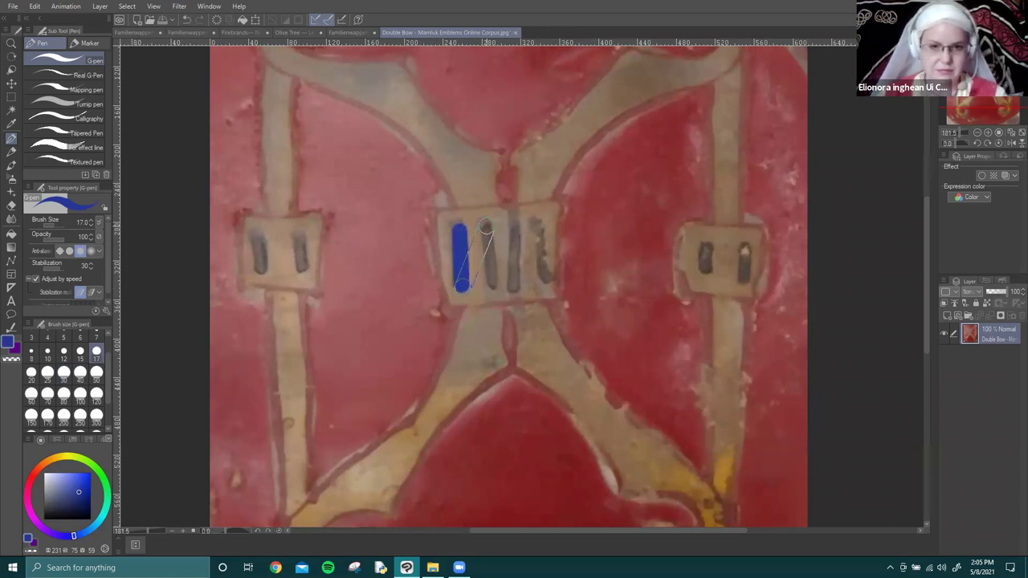
left_click_drag(488, 225, 491, 280)
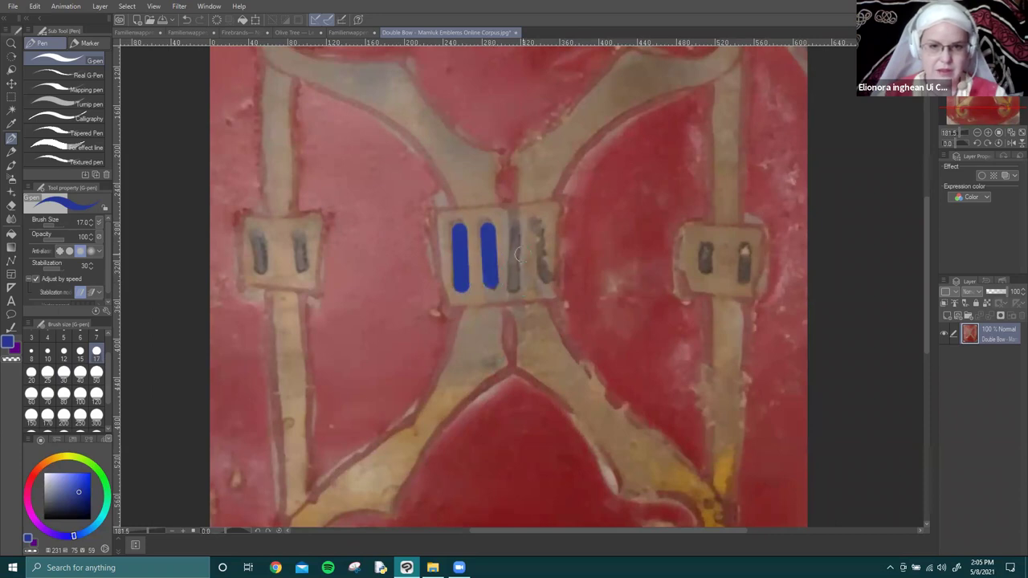
left_click_drag(509, 216, 512, 303)
left_click_drag(538, 227, 543, 276)
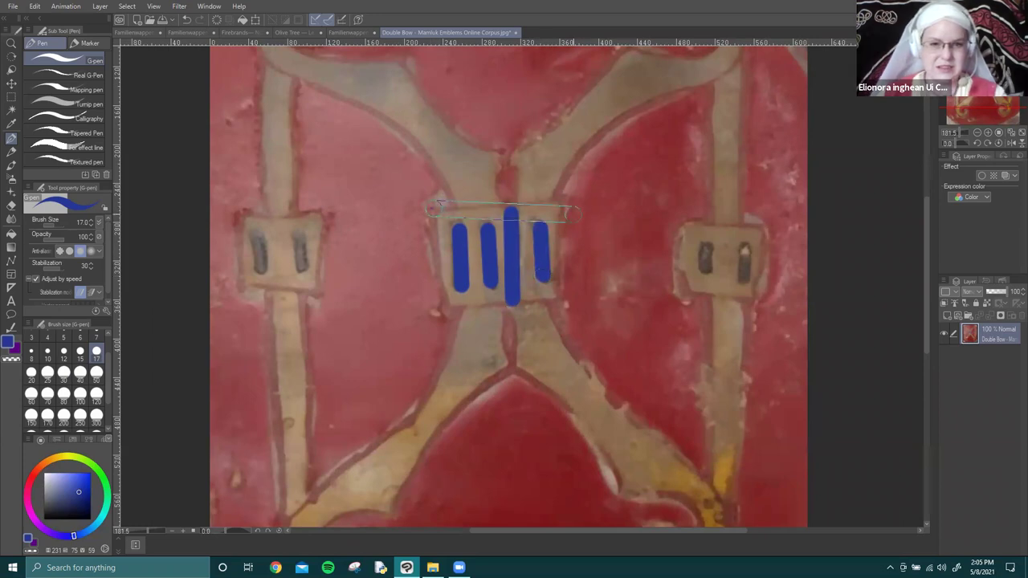
mouse_move(429, 208)
left_mouse_down()
mouse_move(560, 205)
mouse_move(563, 302)
mouse_move(441, 310)
left_mouse_up()
left_click_drag(415, 237, 431, 209)
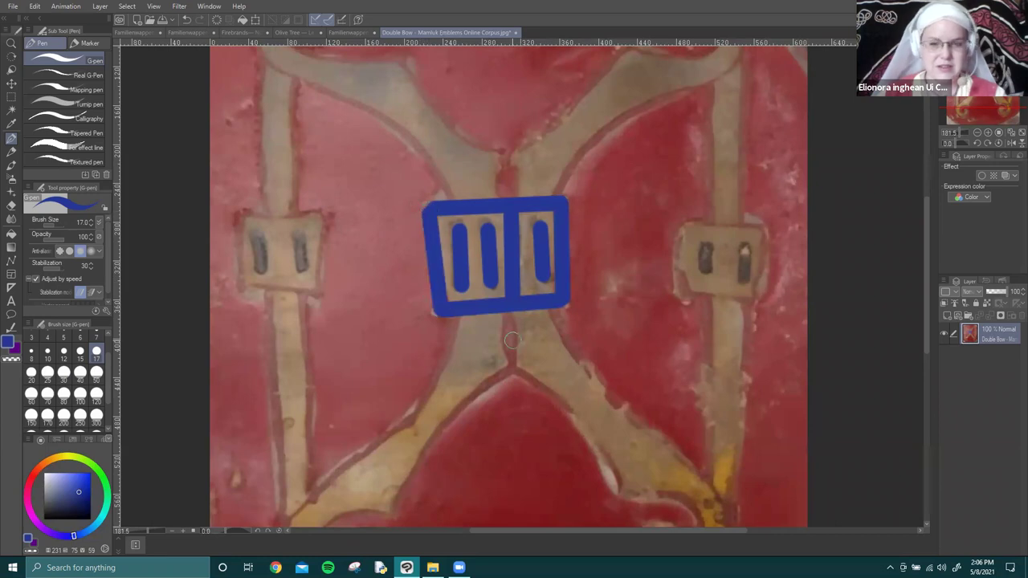
Undo the blue frame and all four bars on the double bow's central block.
key("ctrl+z")
key("ctrl+z")
key("ctrl+z")
key("ctrl+z")
key("ctrl+z")
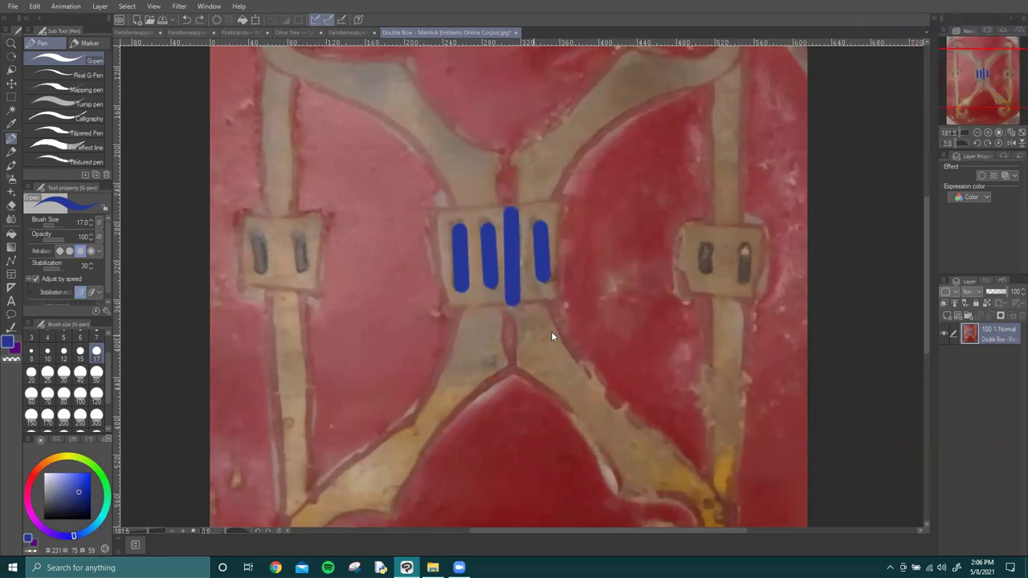
key("ctrl+z")
key("ctrl+z")
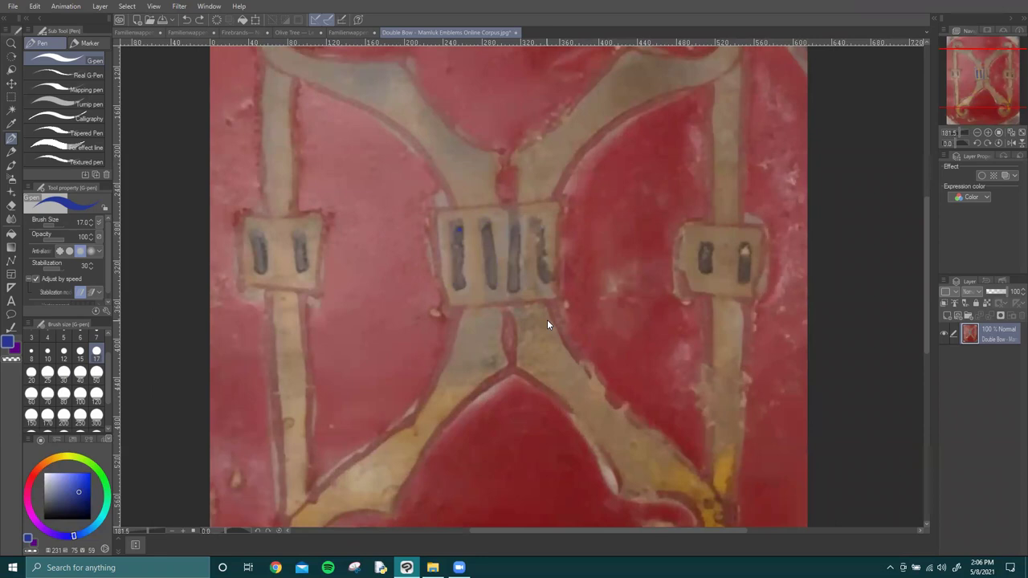
key("ctrl+z")
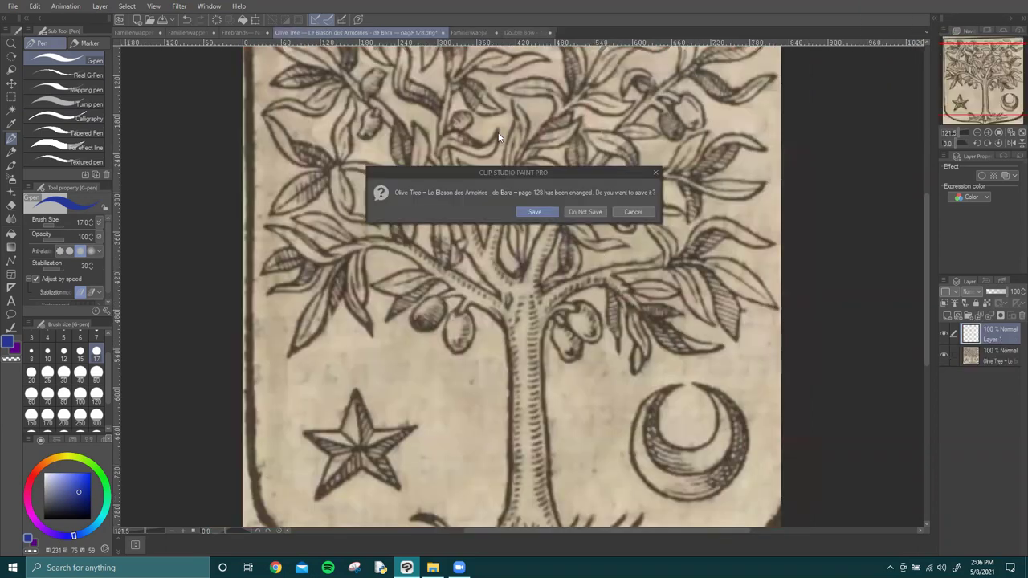
Close the olive tree and the "Familienwappen des Hohen Adels, 21r2" images without saving the changes.
left_click(597, 210)
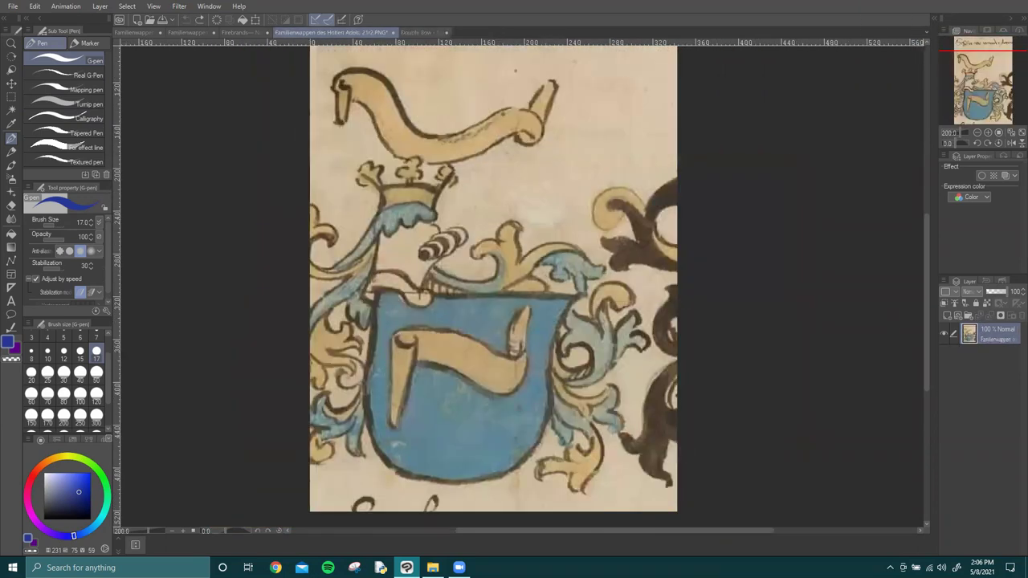
left_click(560, 212)
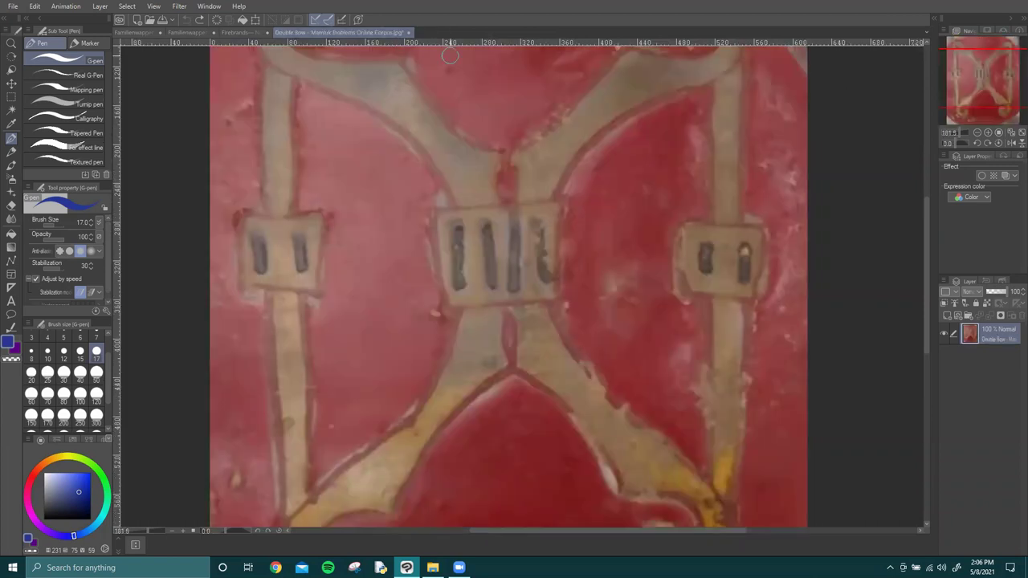
Close the Firebrands image and the "Double Bow - Mamluk Emblems Online Corpus" image without saving the changes.
left_click(268, 32)
left_click(591, 212)
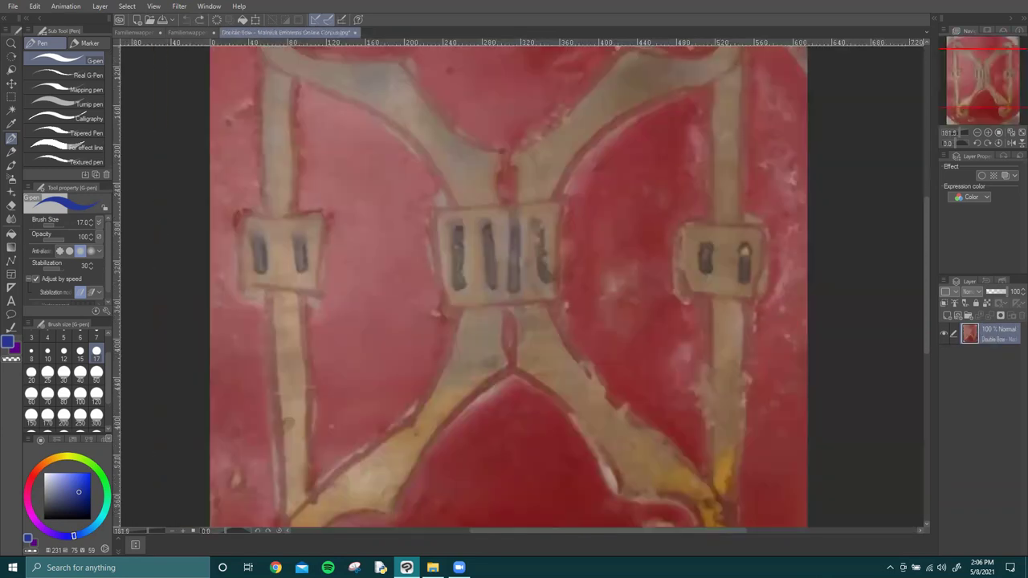
left_click(356, 32)
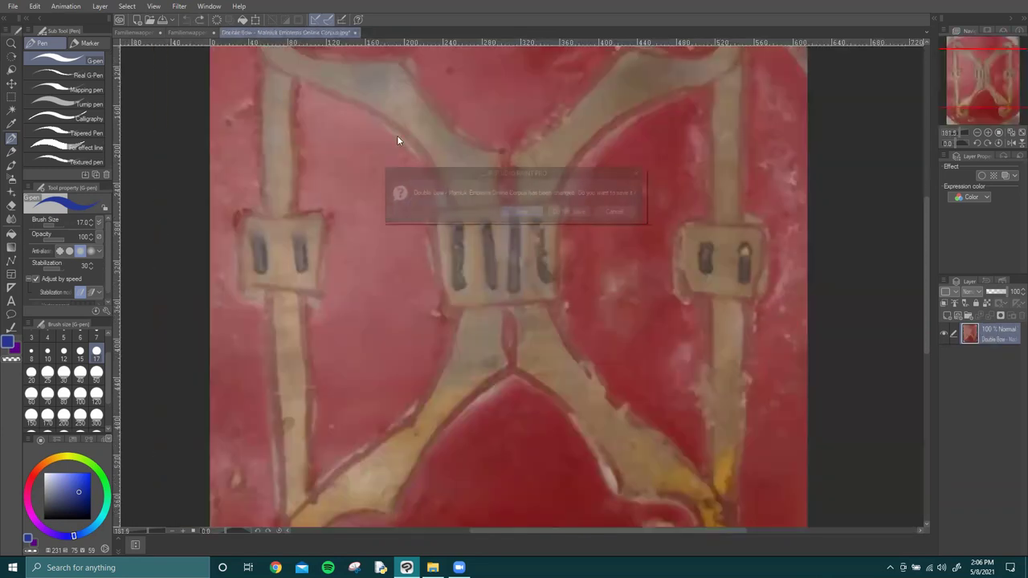
left_click(558, 212)
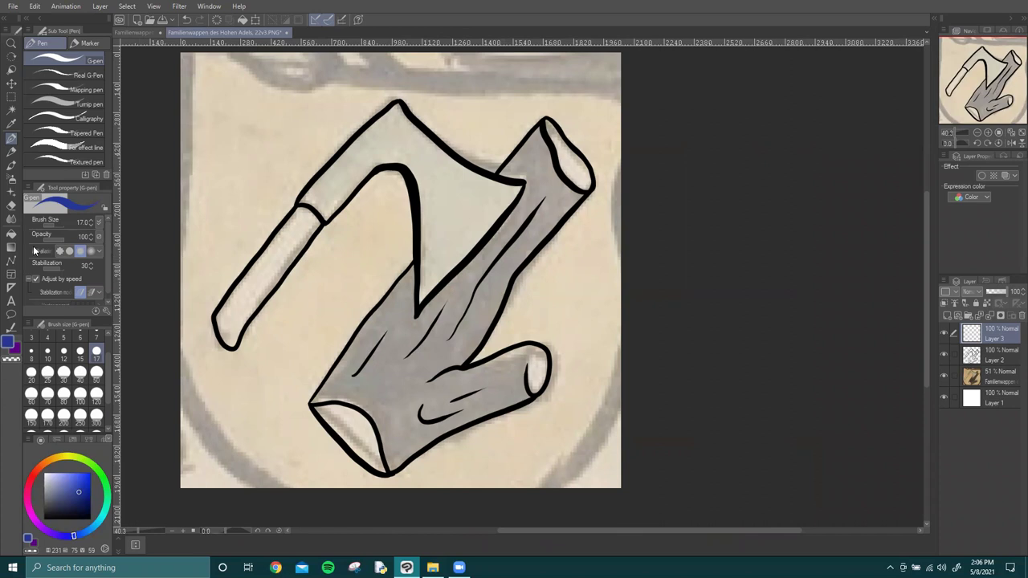
With the Bezier curve tool, draw a winding blue curve across the axe and log on Layer 3.
left_click(12, 263)
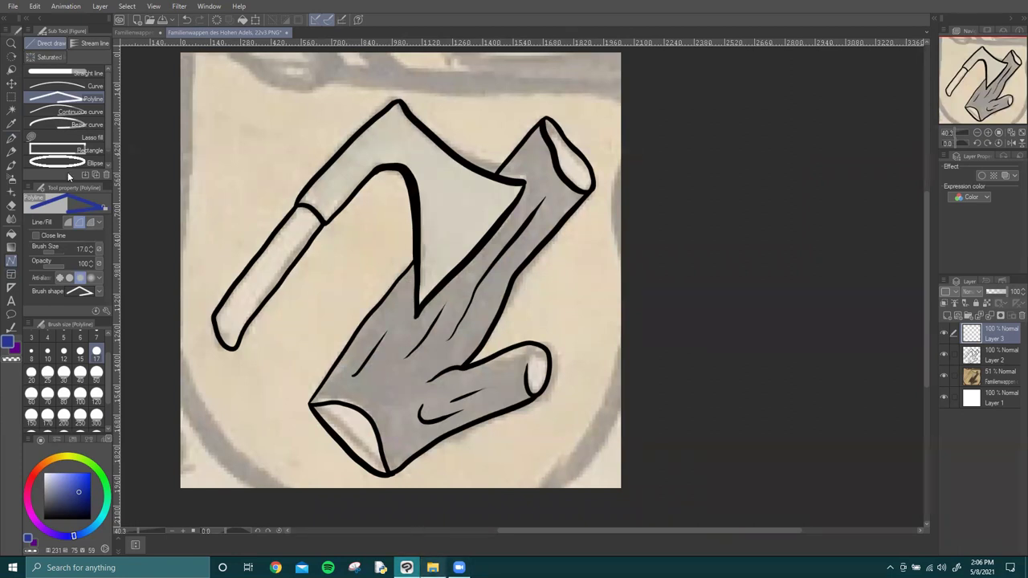
left_click(81, 122)
left_click(205, 205)
left_click(557, 164)
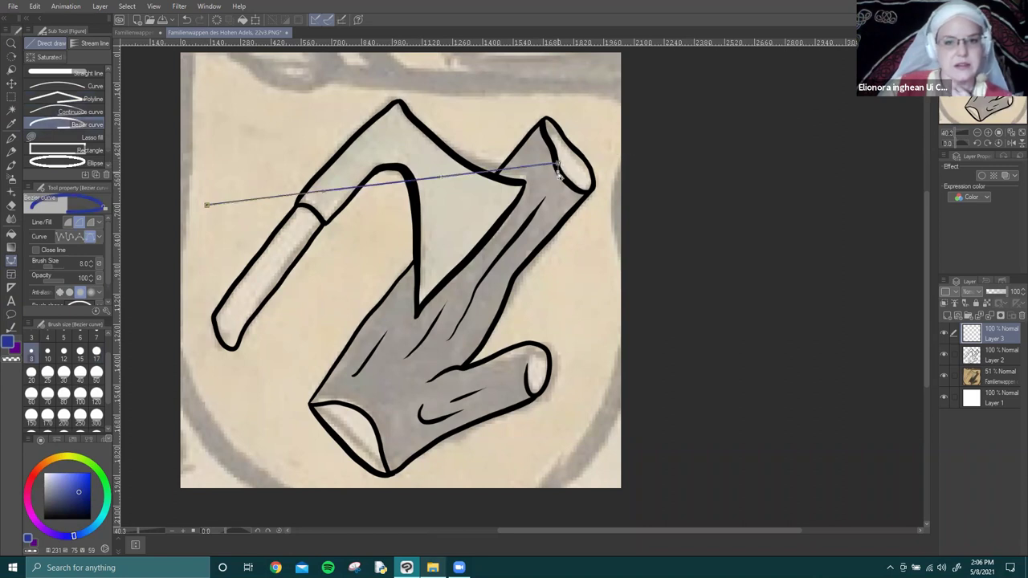
left_click_drag(551, 186, 580, 196)
left_click(351, 251)
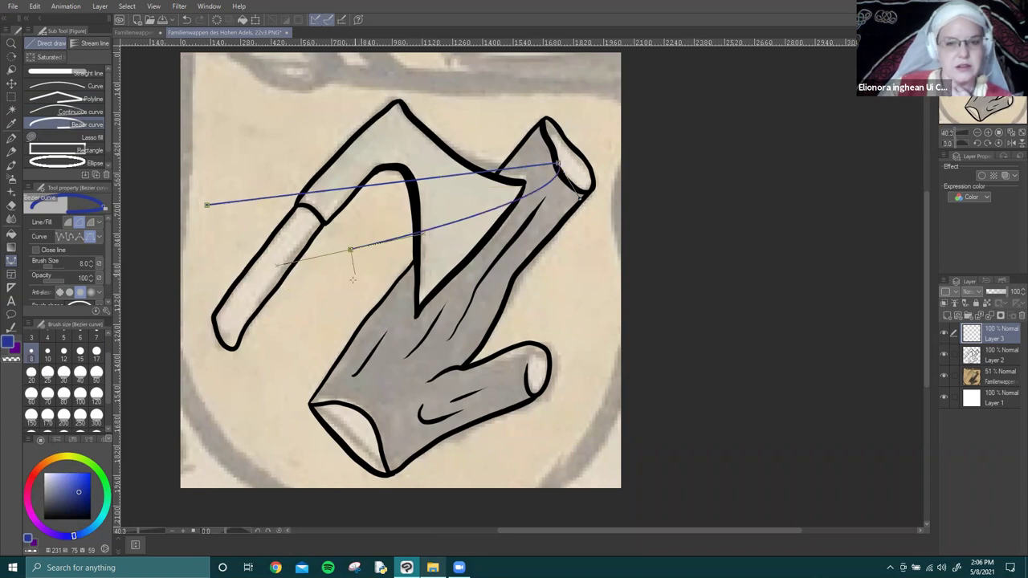
left_click_drag(352, 314, 499, 315)
left_click_drag(345, 280, 348, 303)
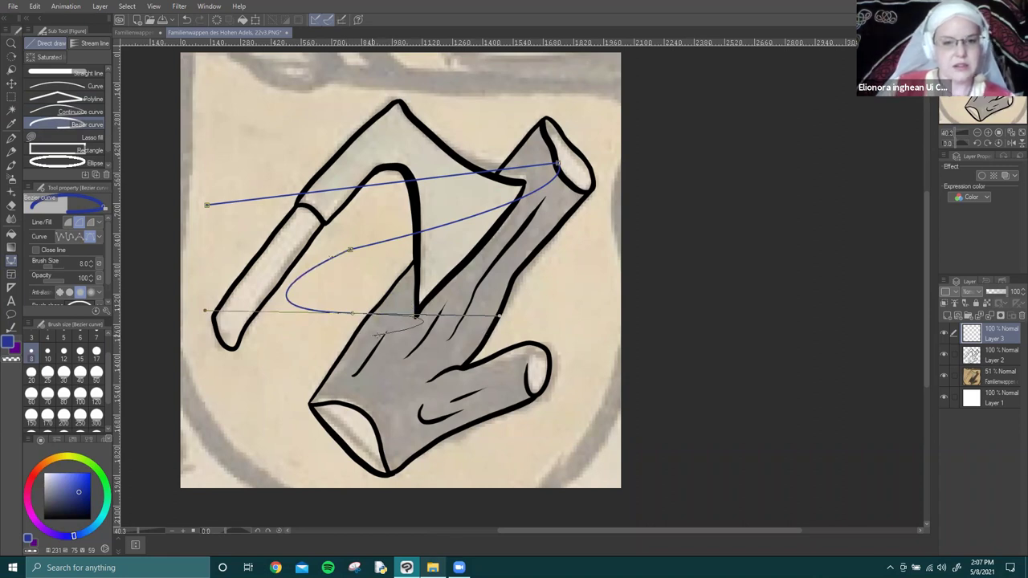
key("Return")
Undo the blue Bezier curve drawn over the axe and log.
scroll(345, 297, "up", 5)
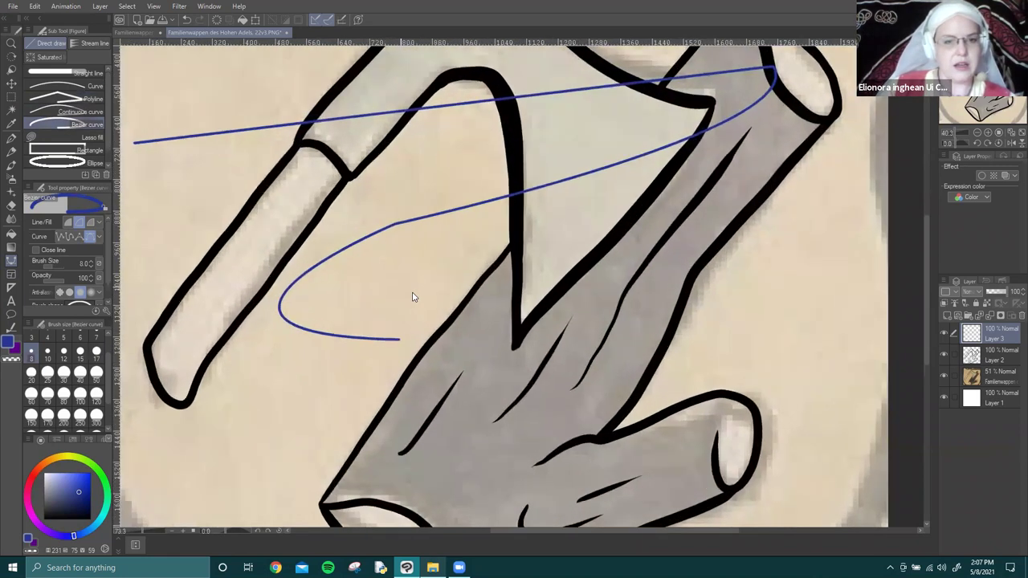
key("ctrl+z")
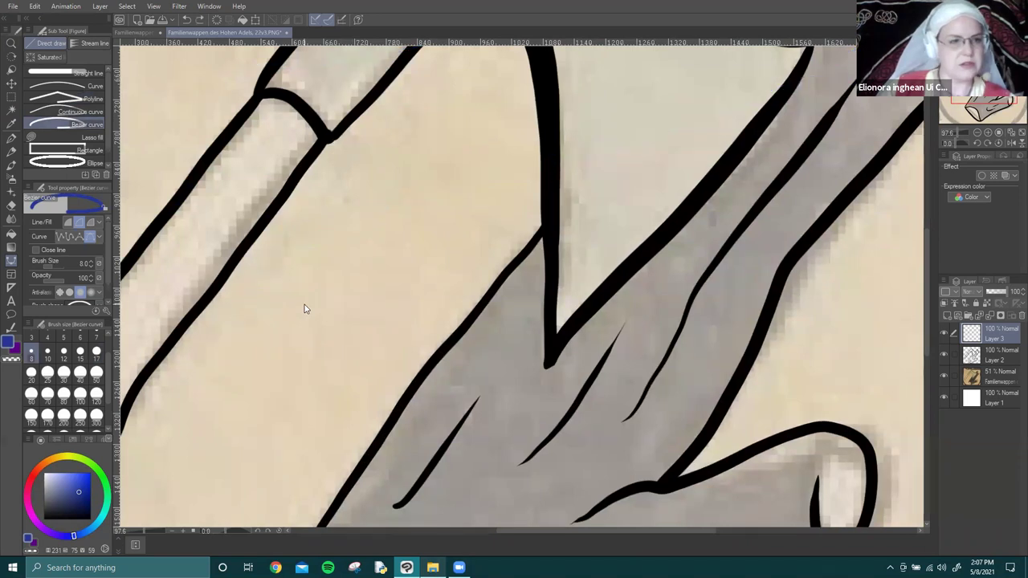
scroll(298, 279, "down", 2)
scroll(298, 279, "down", 5)
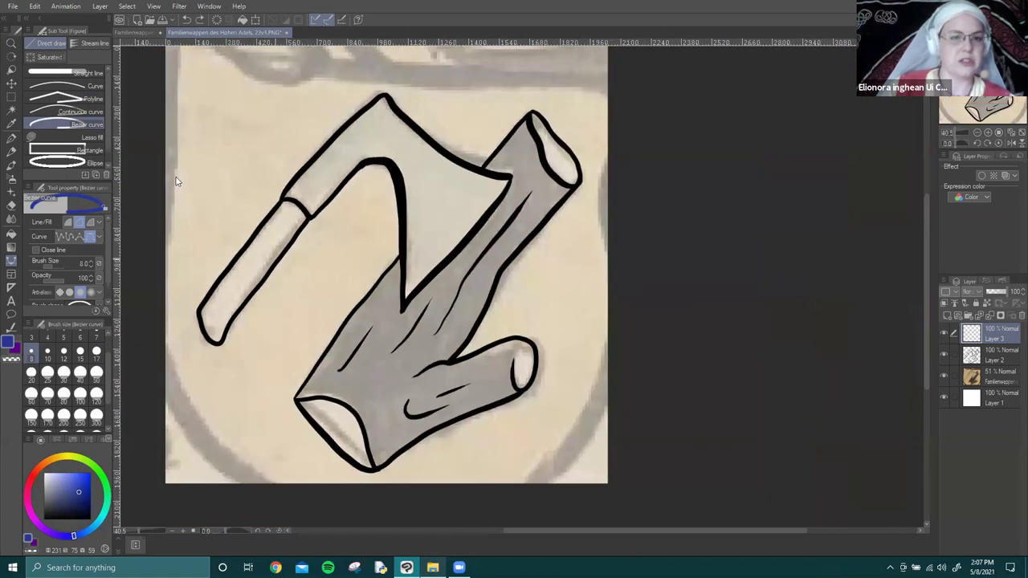
Try a winding curve across the axe blade with the Continuous curve tool and cancel it.
left_click(77, 112)
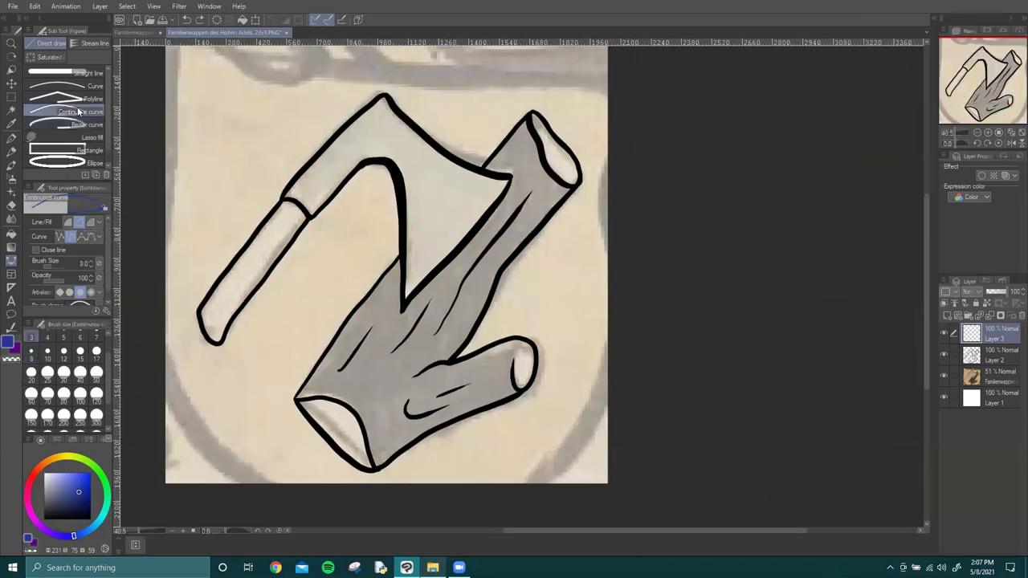
left_click(180, 213)
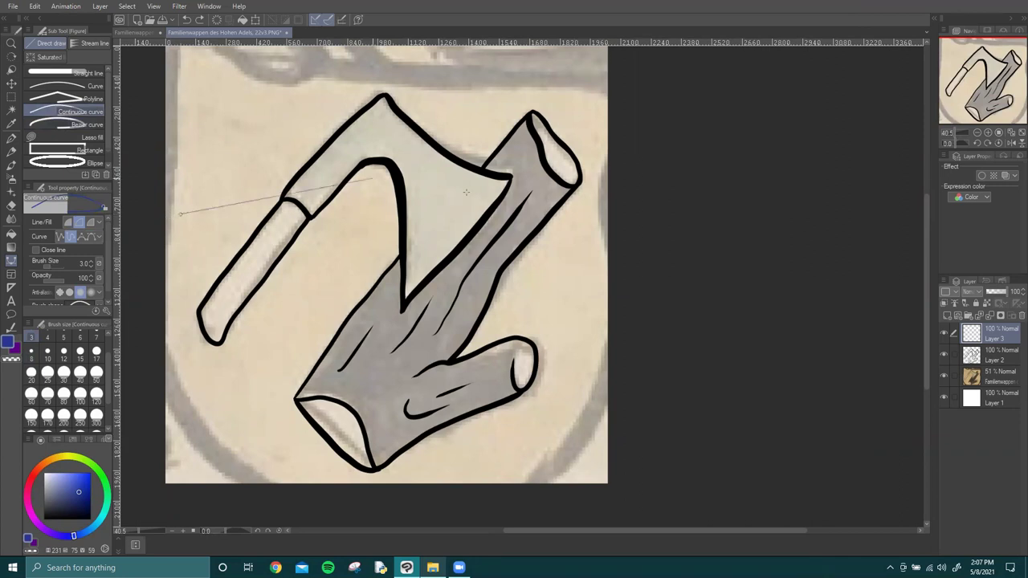
left_click(510, 205)
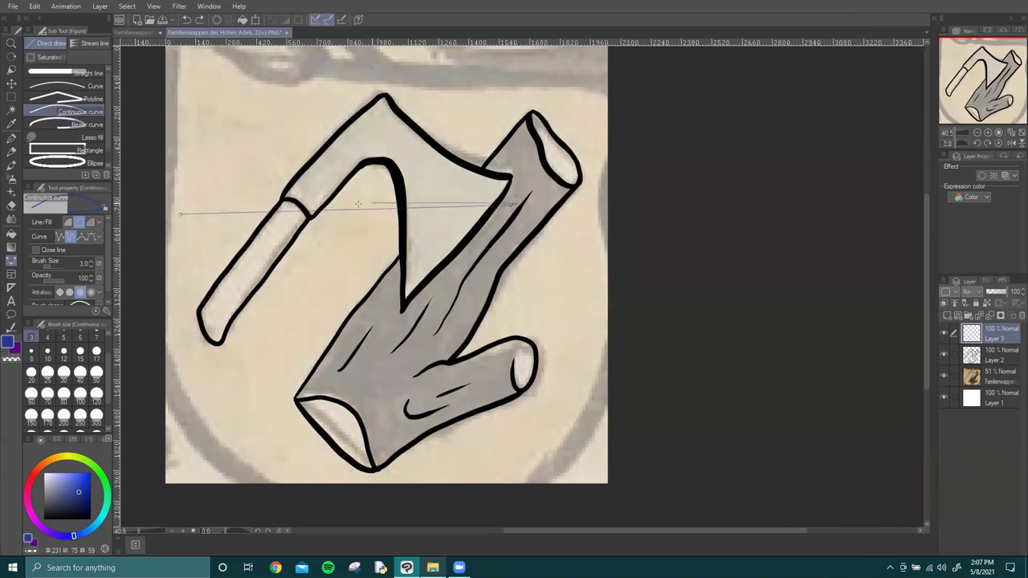
left_click(277, 137)
left_click(491, 128)
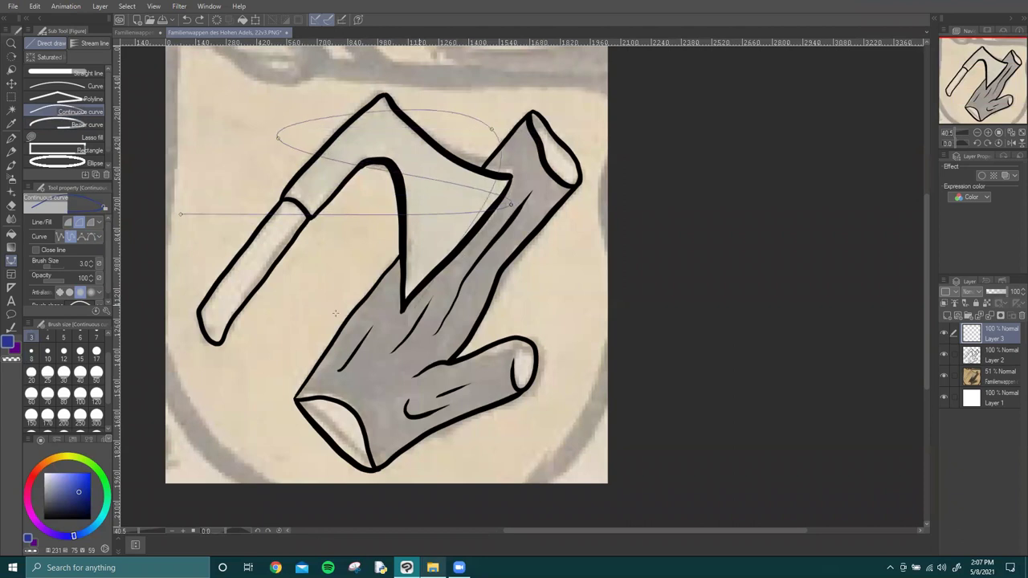
left_click(313, 304)
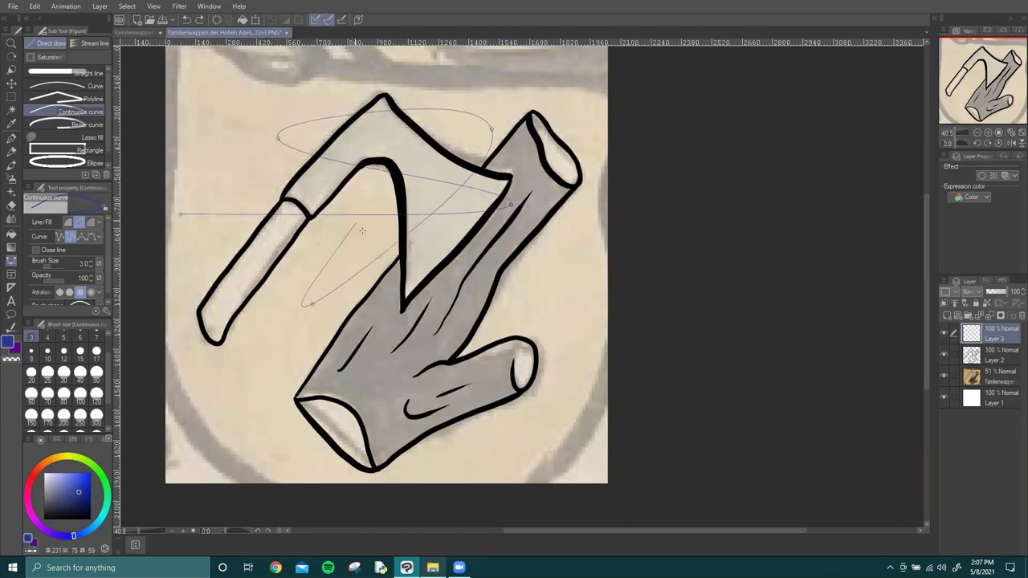
key("Escape")
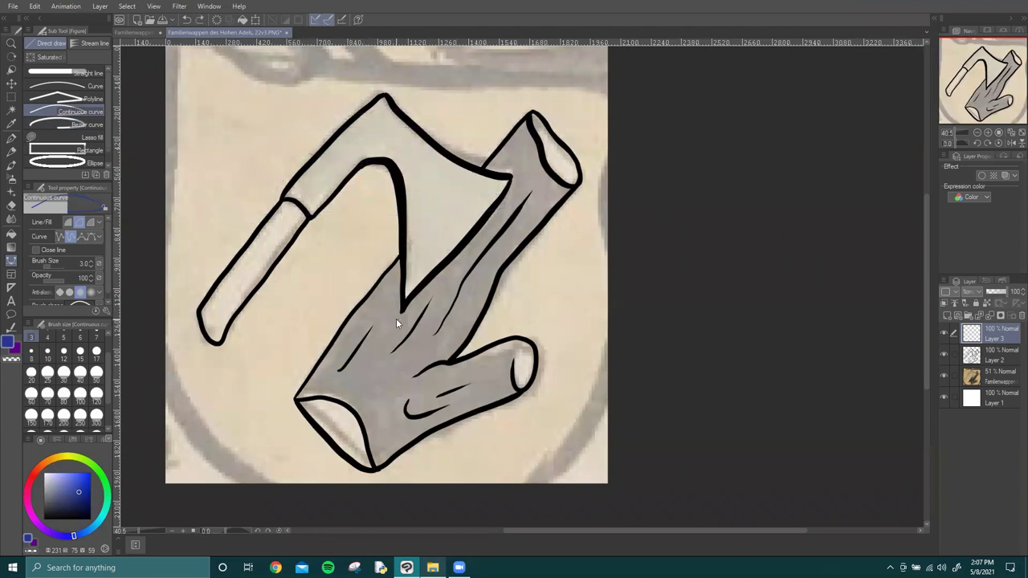
Undo the addition of Layer 3 in the axe and log drawing.
key("ctrl+z")
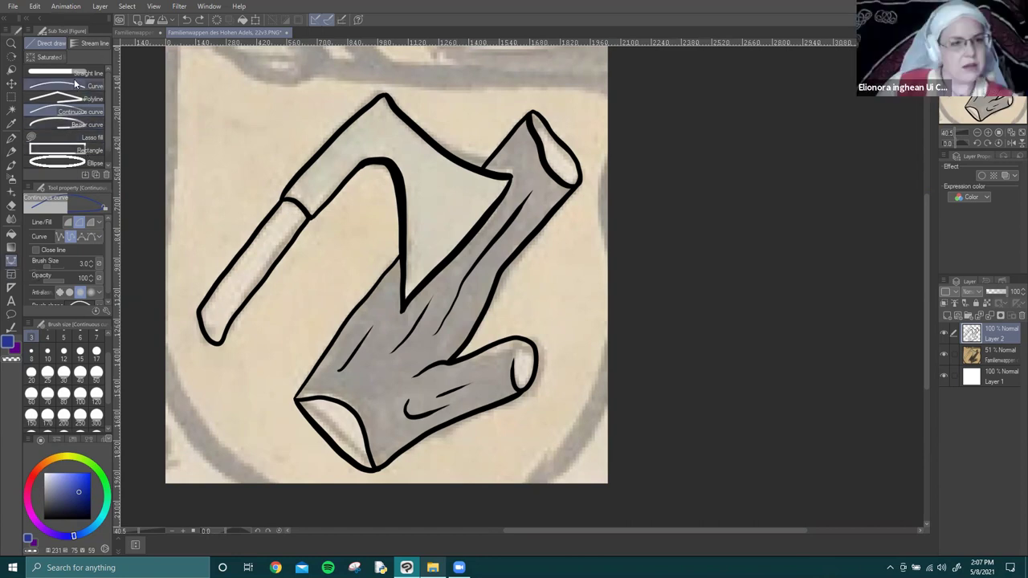
Try an outlined size 50 rectangle over the axe handle, undo it, and switch the rounded-corner option on and off.
left_click(68, 150)
left_click_drag(221, 92, 267, 291)
key("ctrl+z")
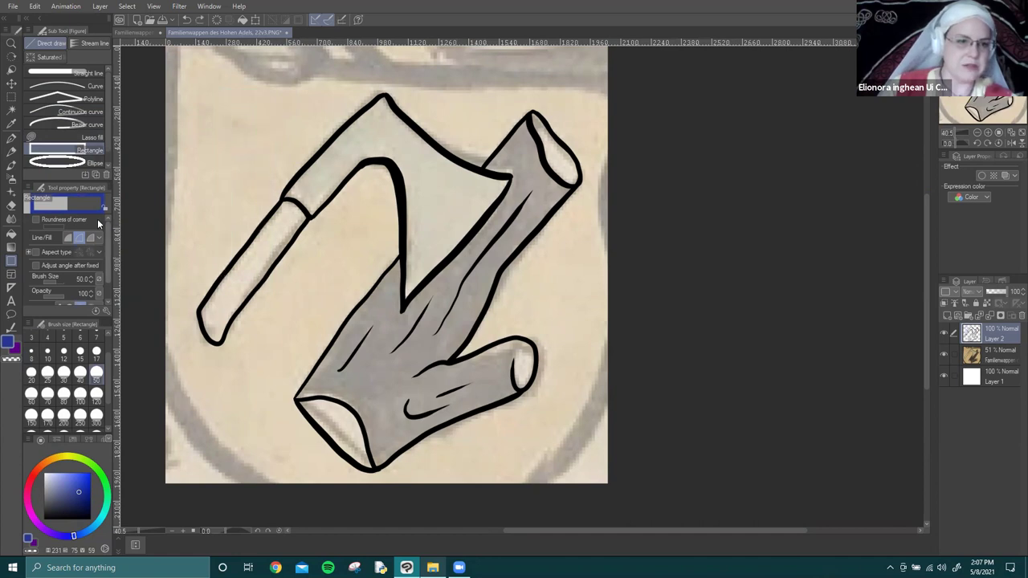
left_click(37, 220)
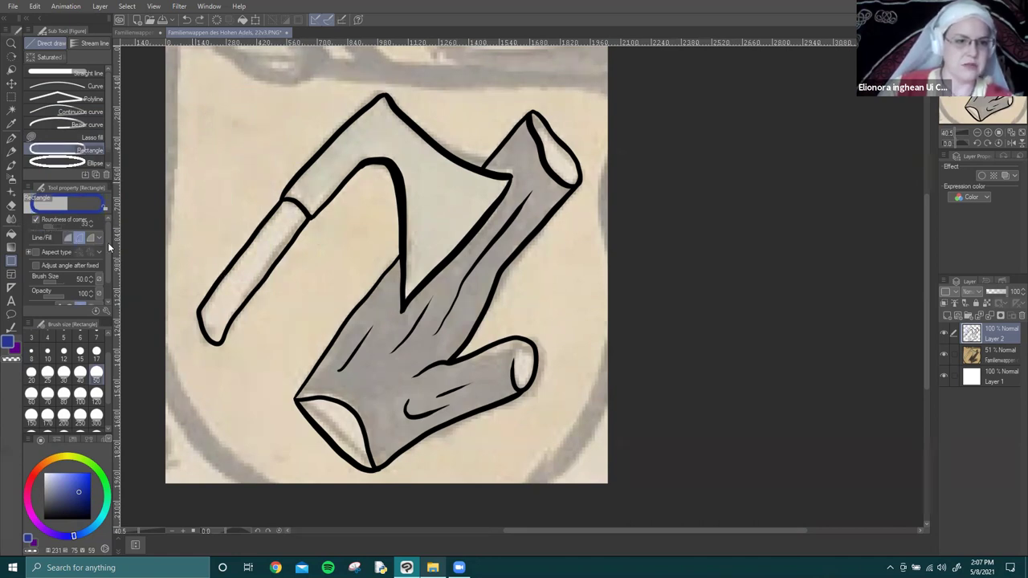
left_click(36, 220)
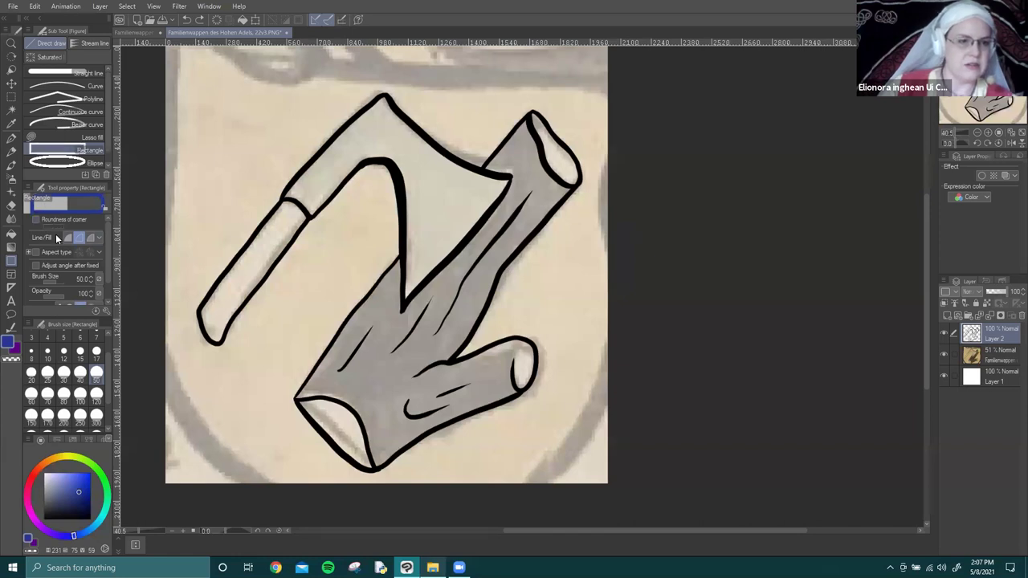
Set the Rectangle tool to brush size 17, both line and fill, and no anti-aliasing.
left_click(97, 351)
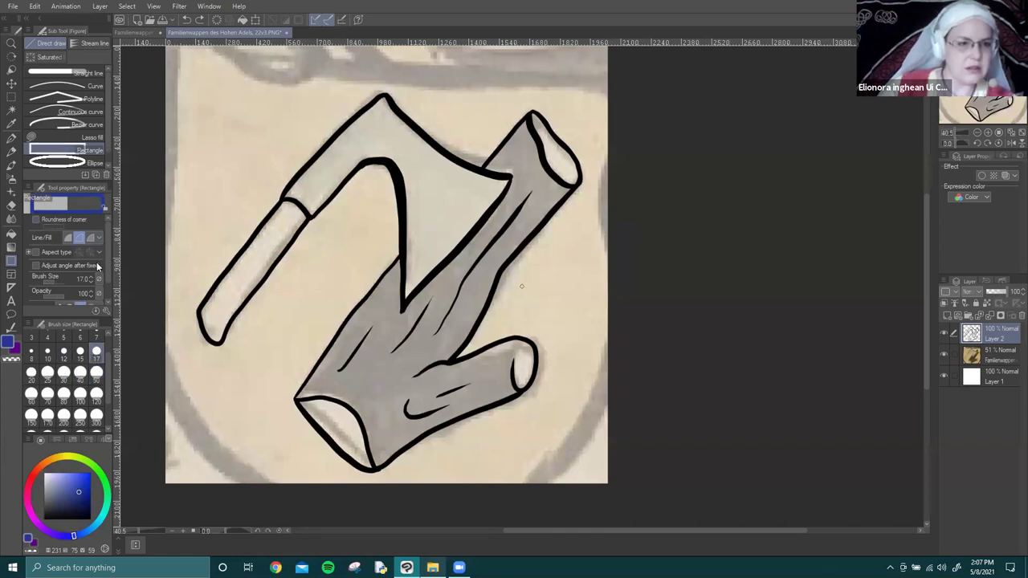
left_click(88, 240)
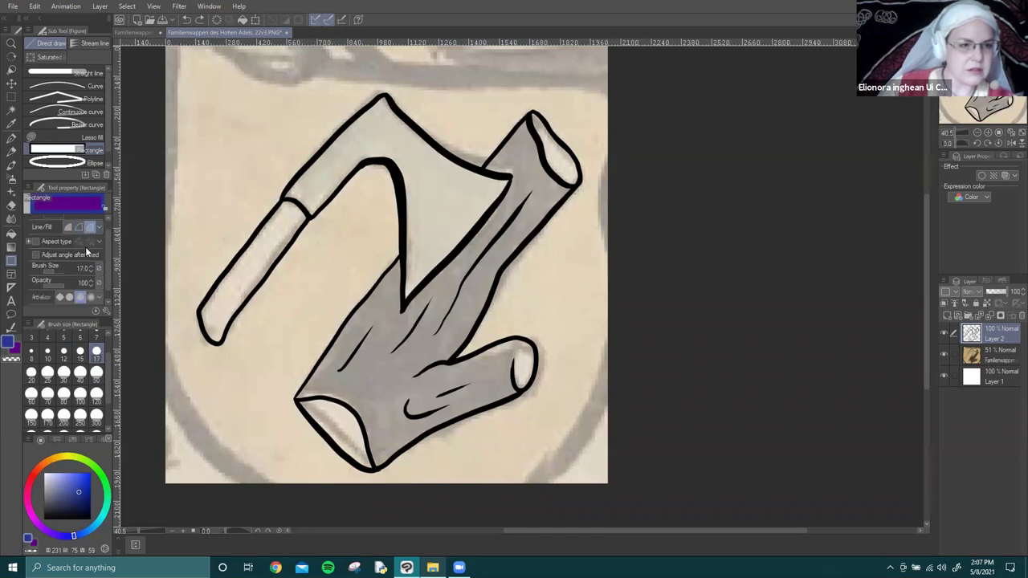
scroll(87, 253, "up", 1)
scroll(90, 273, "down", 2)
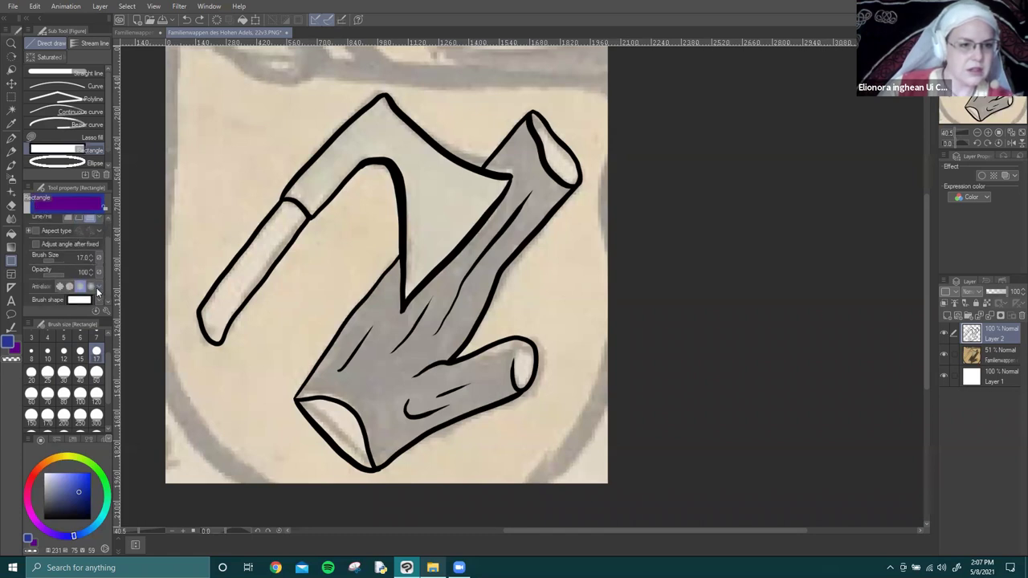
left_click(61, 286)
Draw a purple-filled rectangle over the axe handle, then a white-filled one using a white secondary color, undoing each.
left_click_drag(203, 94, 355, 384)
key("ctrl+z")
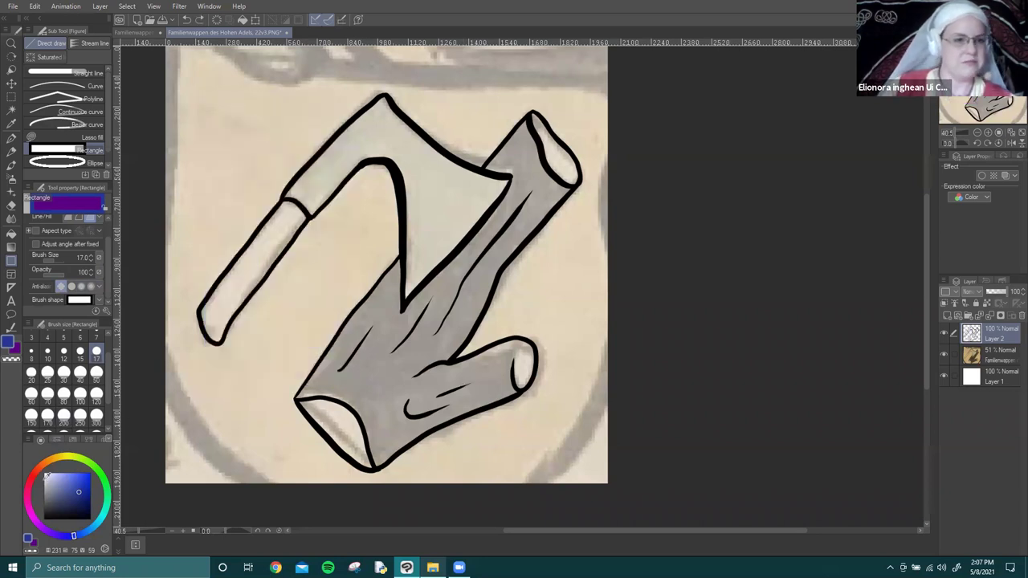
left_click(30, 542)
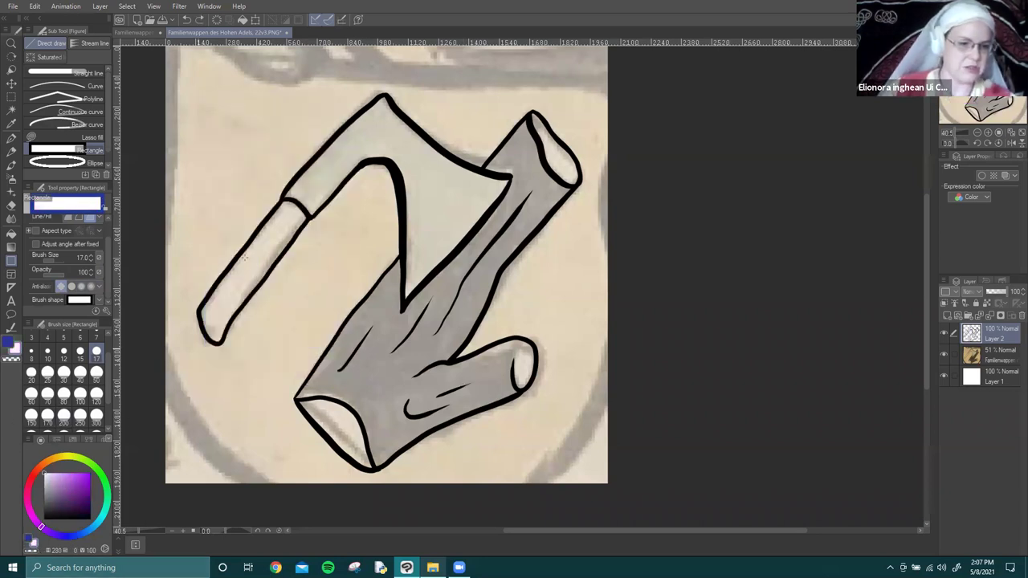
left_click_drag(197, 91, 339, 327)
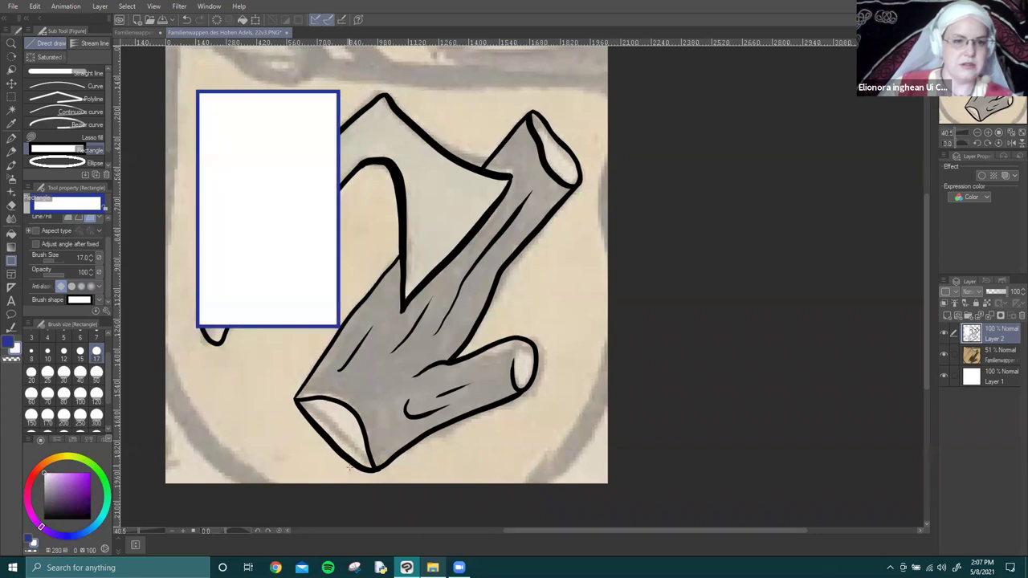
key("ctrl+z")
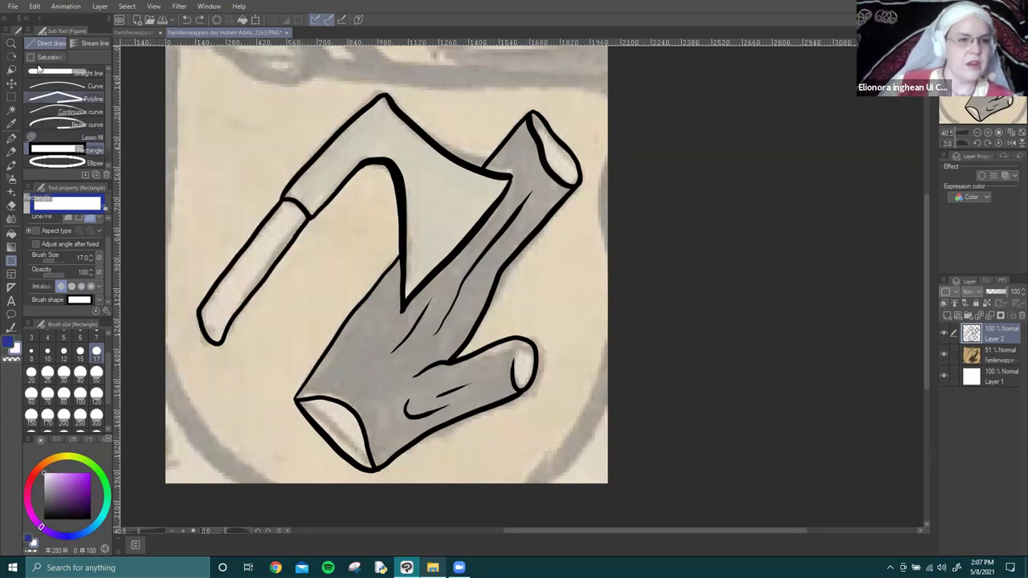
Show the options of the Ellipse and Polygon figure tools, and return to the G-pen.
scroll(58, 146, "down", 1)
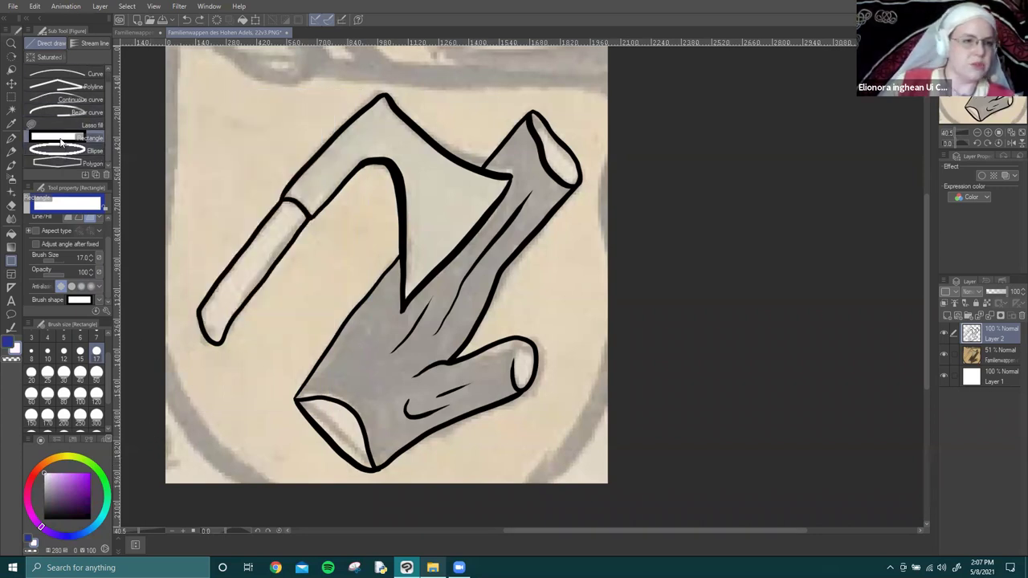
left_click(64, 151)
left_click(64, 164)
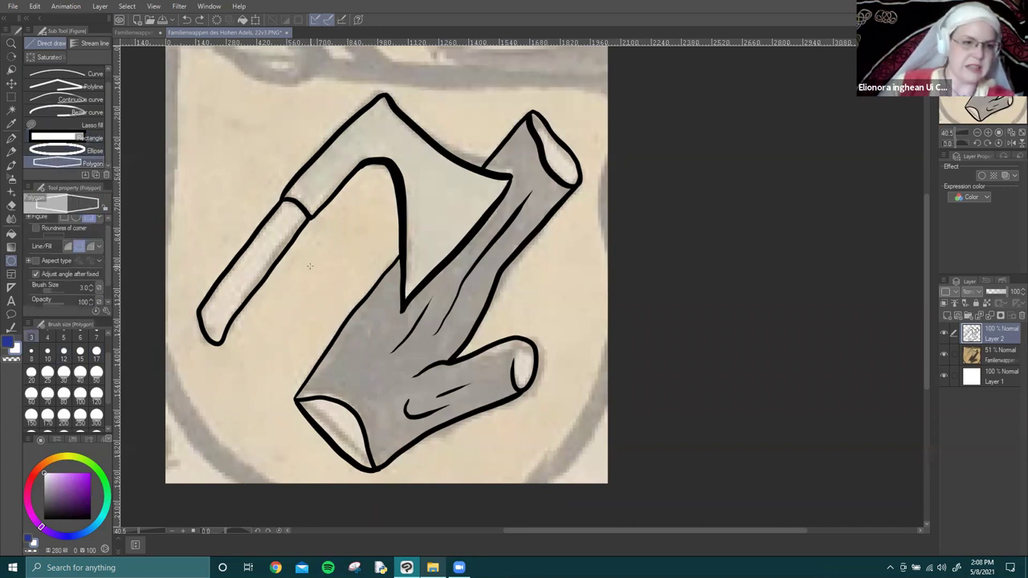
scroll(310, 266, "up", 1)
scroll(309, 266, "down", 3)
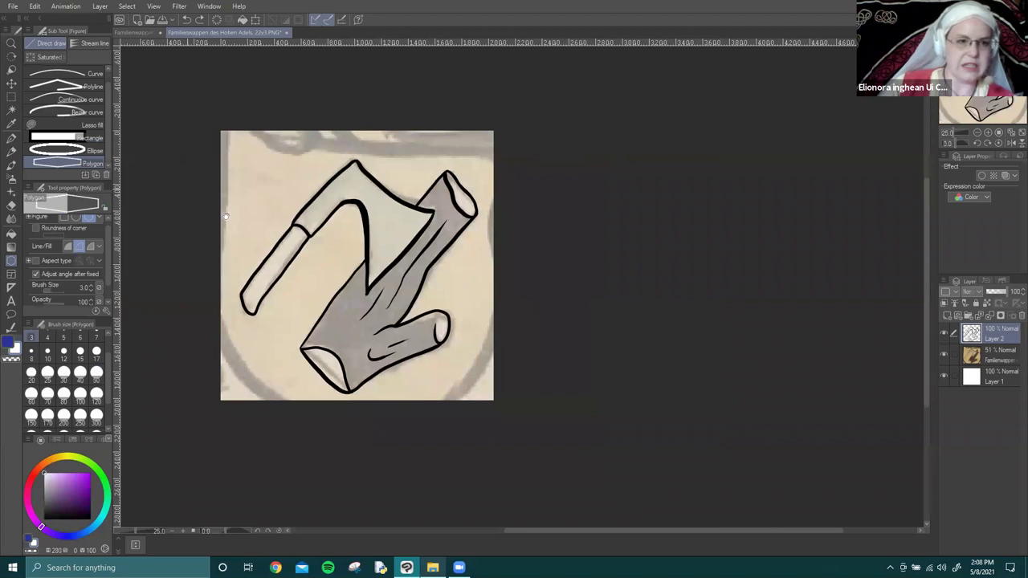
left_click_drag(226, 215, 316, 227)
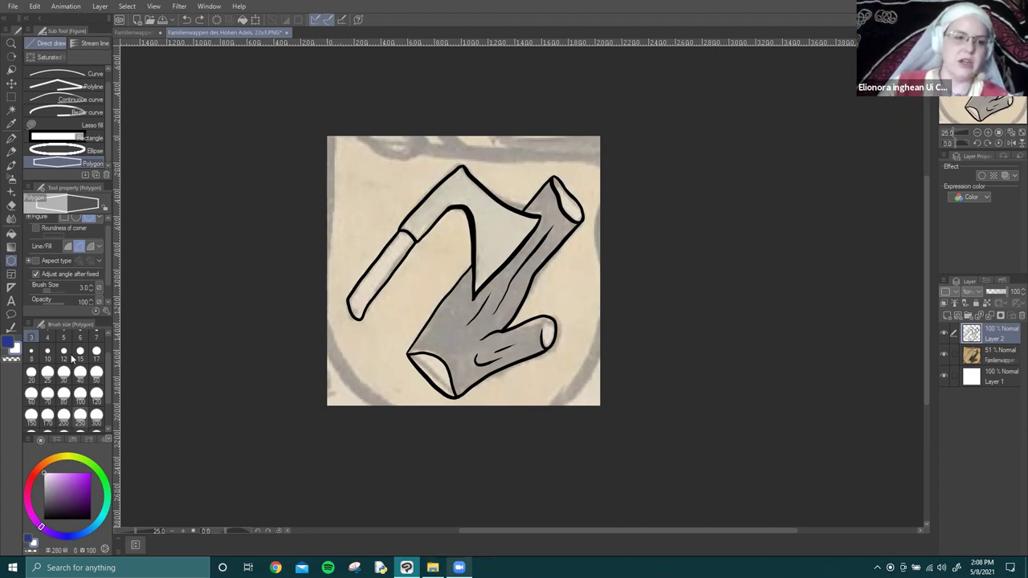
left_click(65, 151)
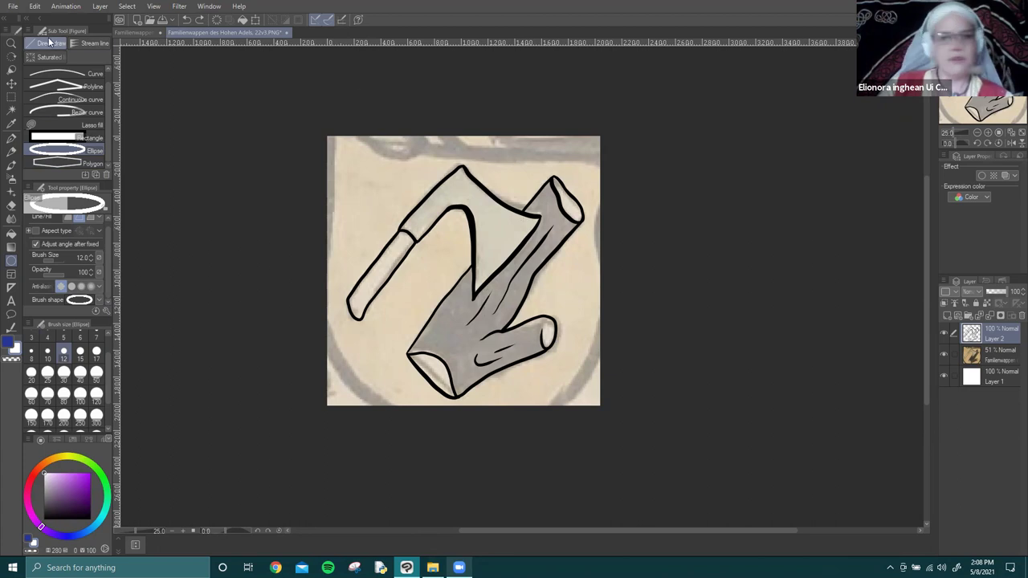
left_click(11, 138)
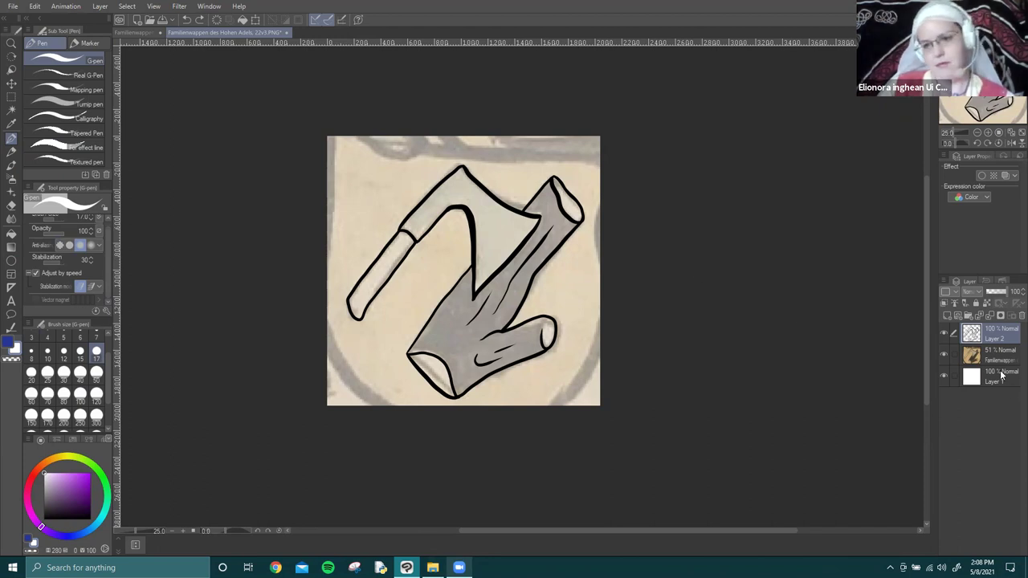
Switch to File Explorer and look over the first reference images in the To Trace folder.
left_click(433, 567)
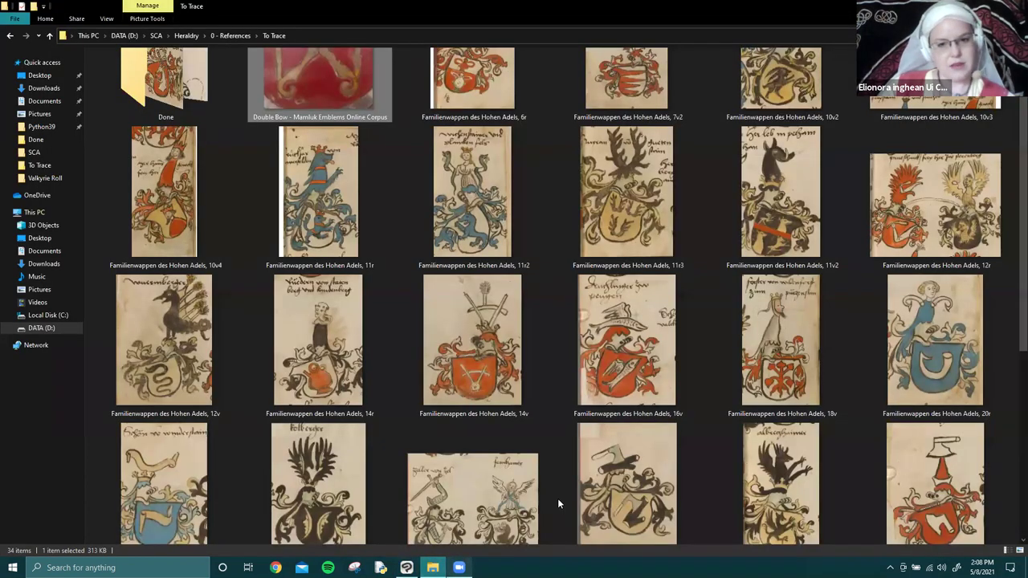
scroll(949, 443, "up", 1)
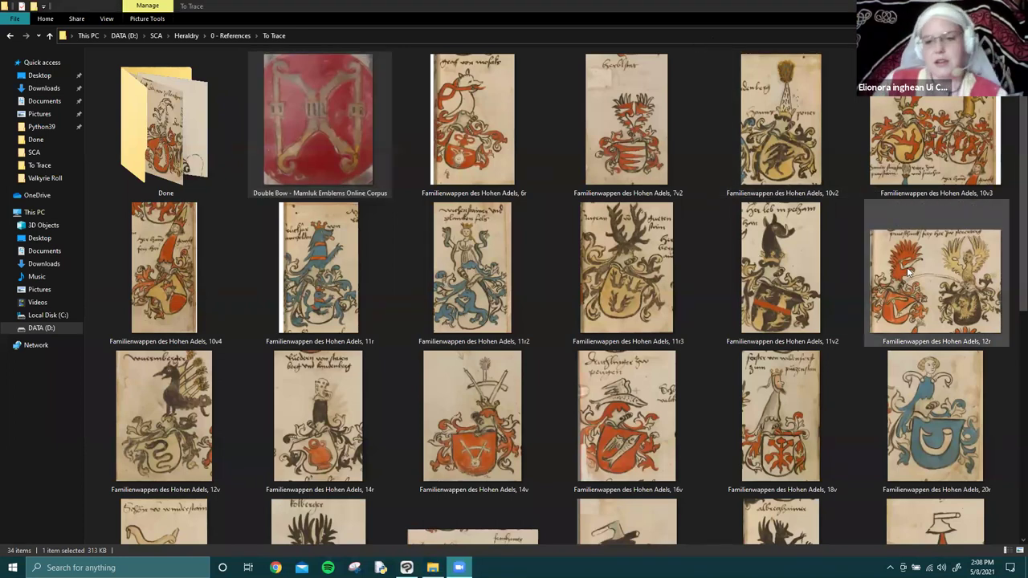
Look over the remaining reference images in the To Trace folder and preview the image Familienwappen des Hohen Adels, 35r.
scroll(907, 274, "down", 5)
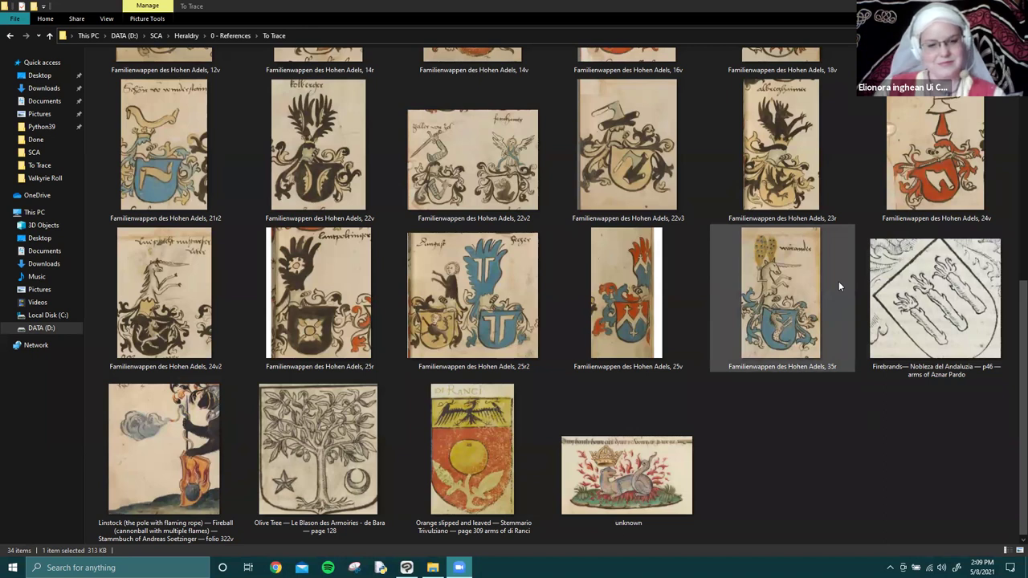
left_click(829, 526)
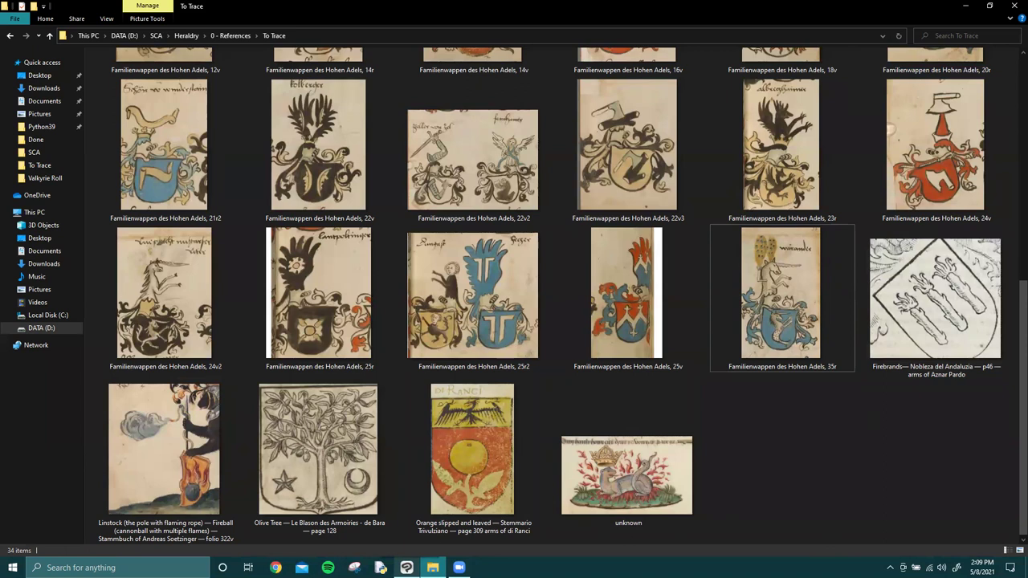
left_click(407, 567)
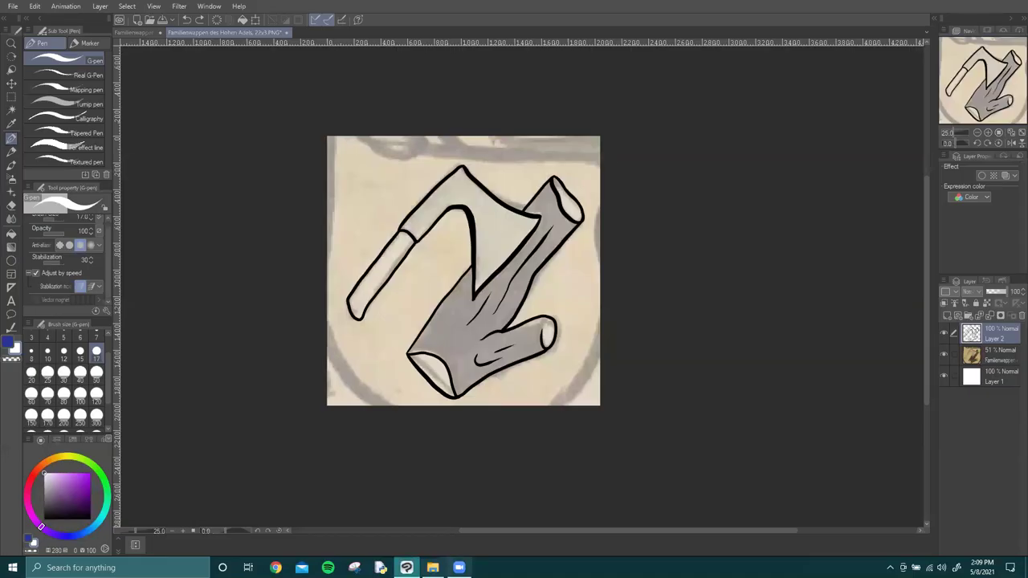
left_click(432, 567)
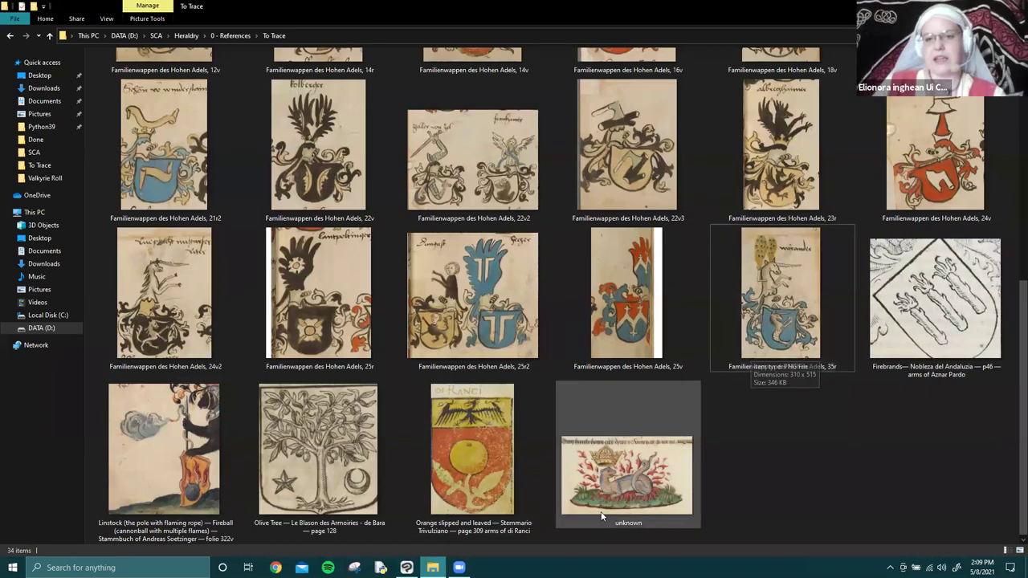
double_click(779, 321)
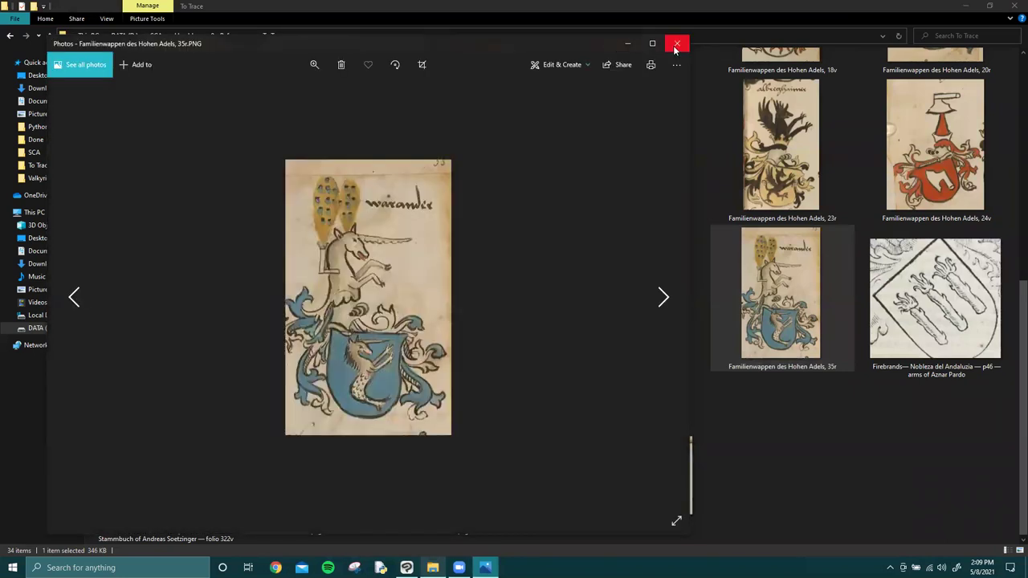
left_click(677, 42)
Open the reference image Familienwappen des Hohen Adels, 35r from the folder as a new canvas in Clip Studio Paint.
key("shift+F10")
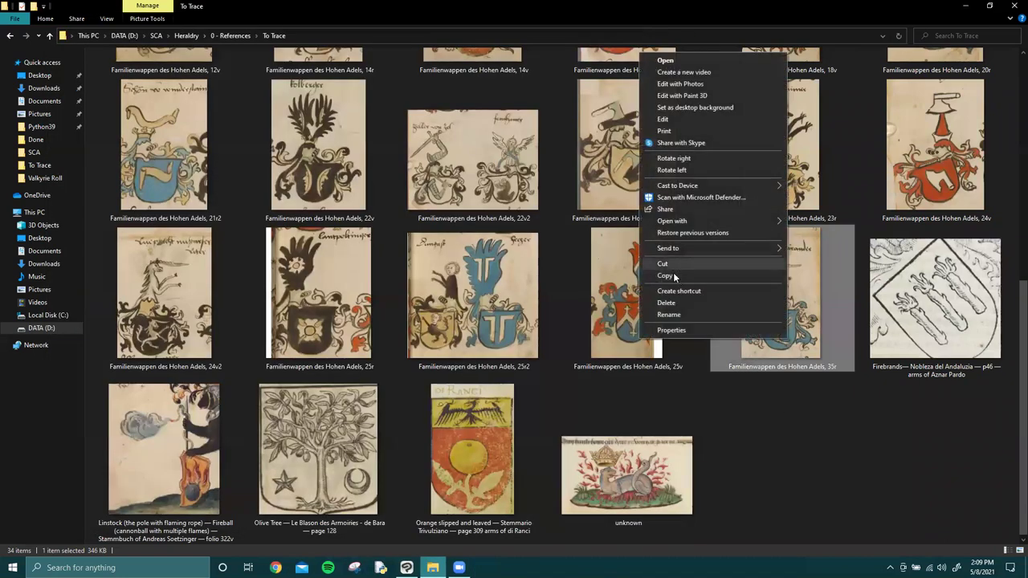
left_click(822, 466)
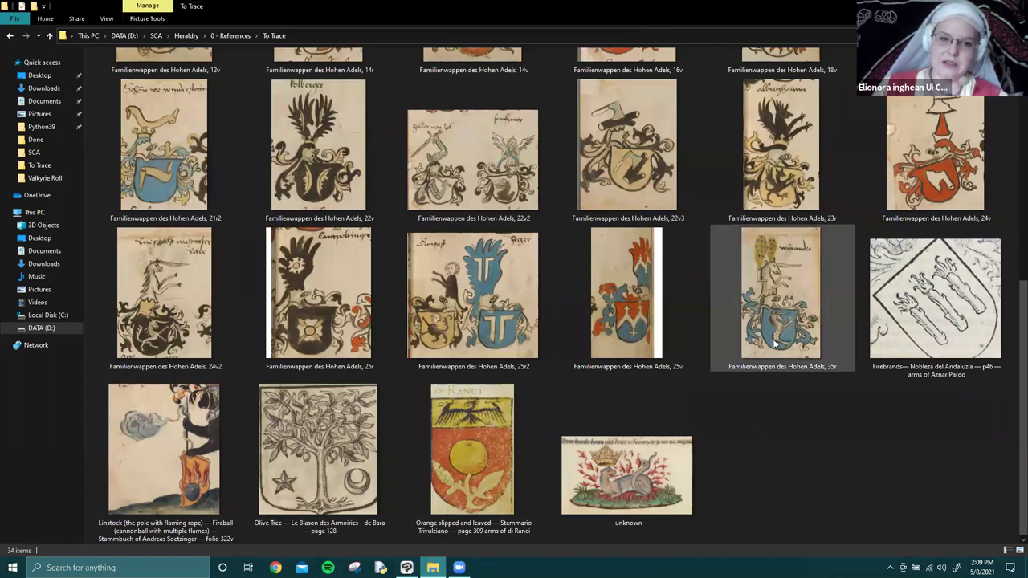
left_click(309, 489)
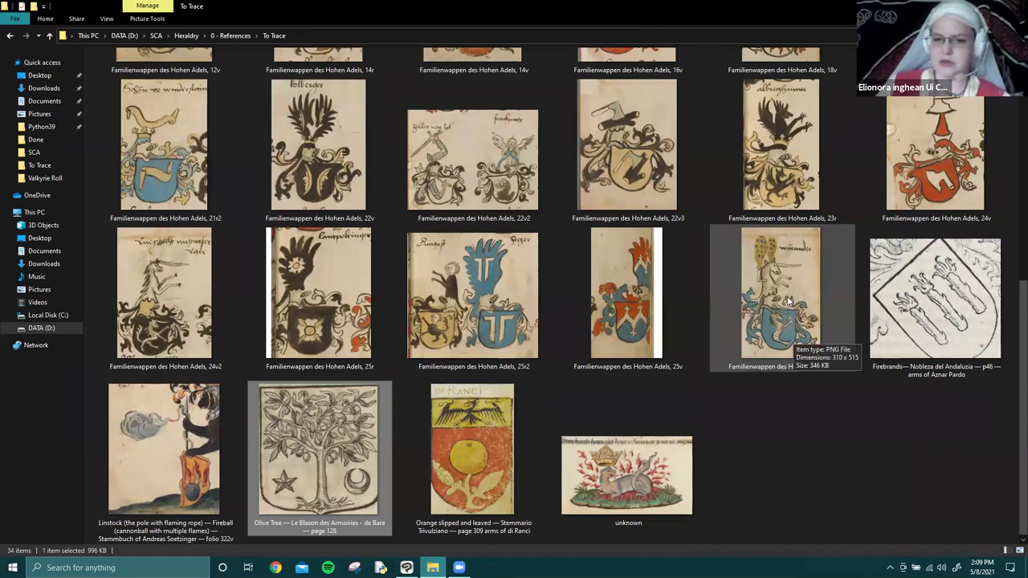
left_click_drag(791, 280, 425, 471)
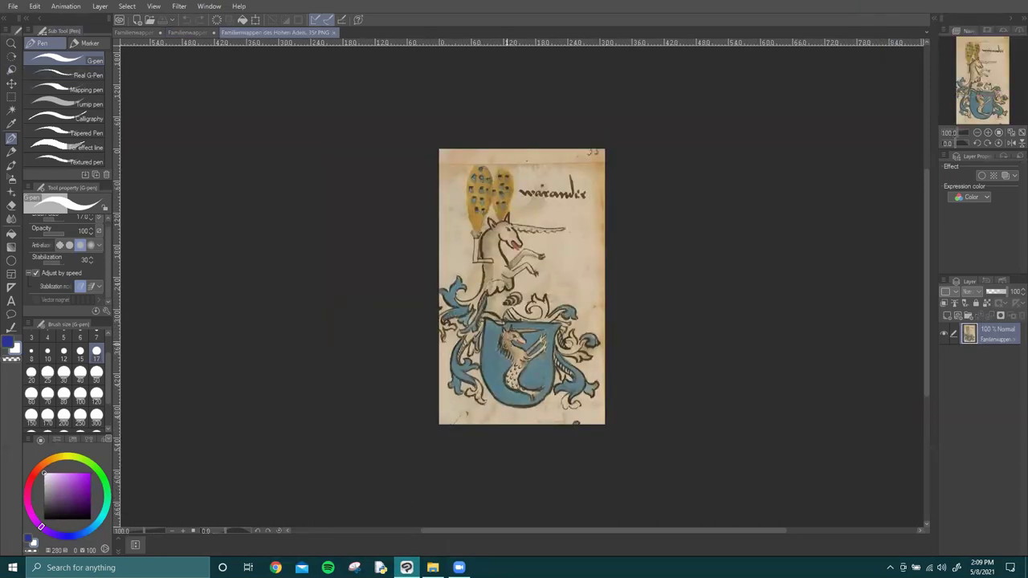
Add a raster layer beneath the reference image and fill it with white, briefly hiding the image to check the fill.
key("ctrl+shift+n")
left_click_drag(998, 338, 953, 457)
key("g")
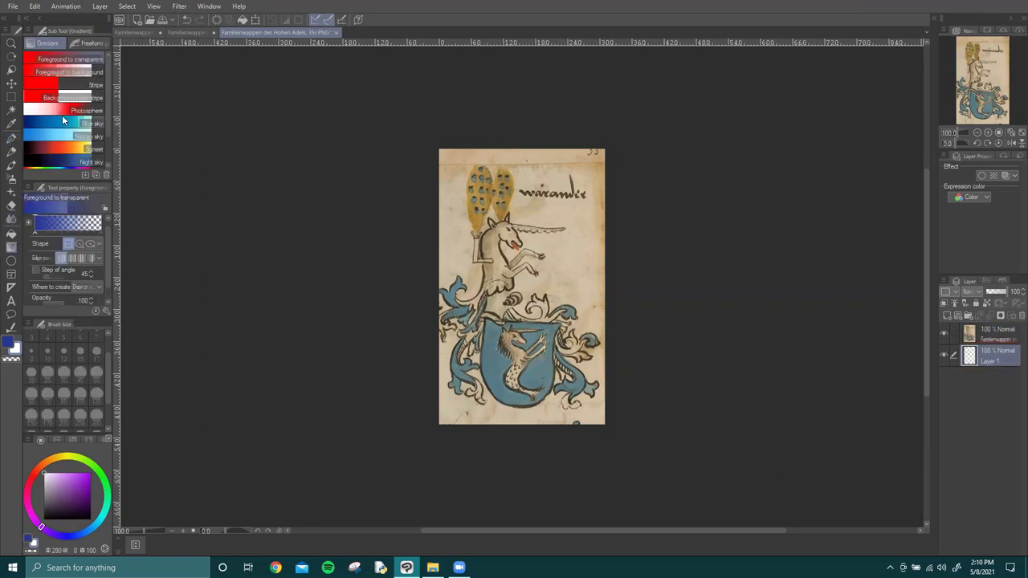
key("g")
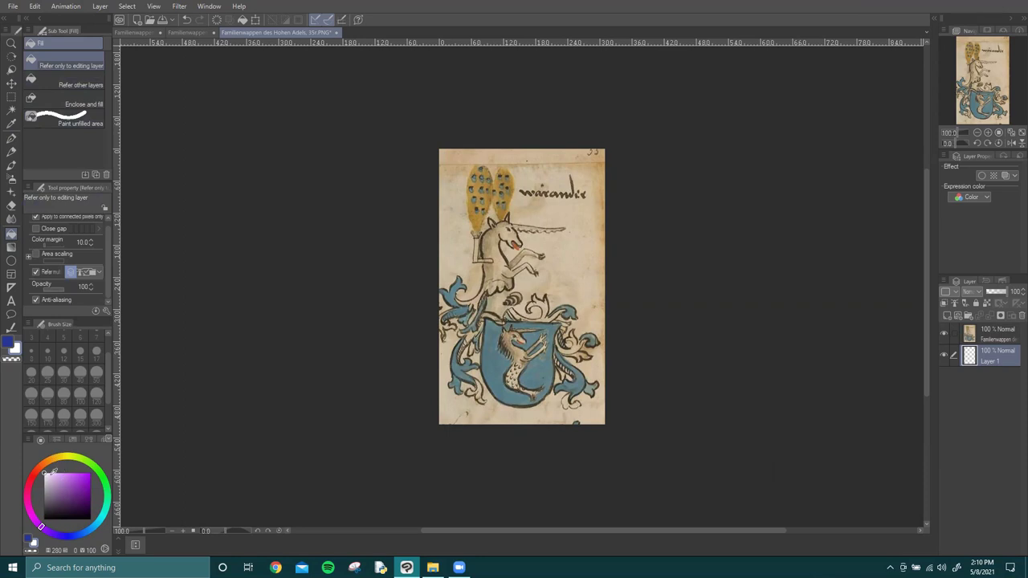
left_click(30, 538)
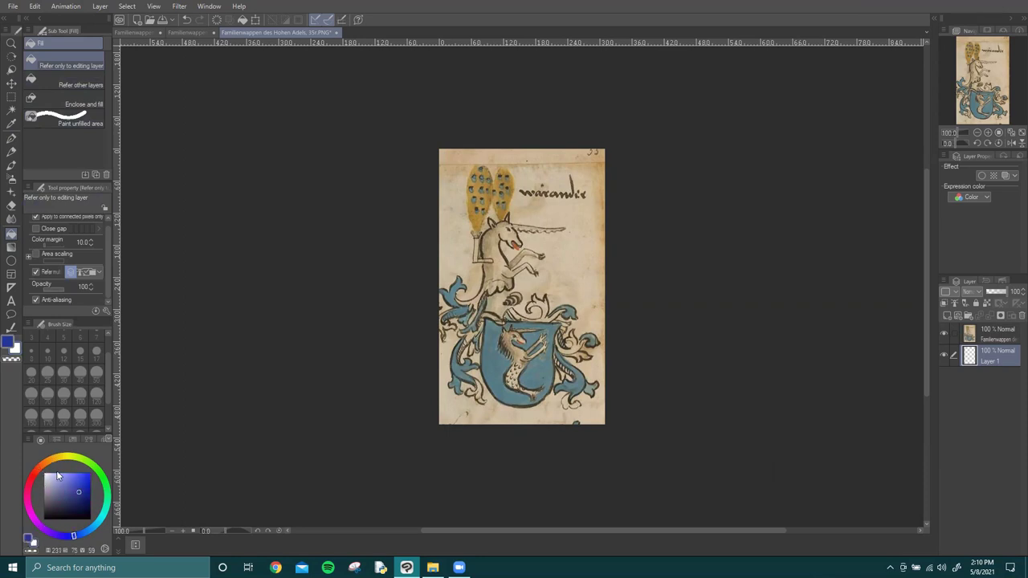
key("x")
left_click(944, 333)
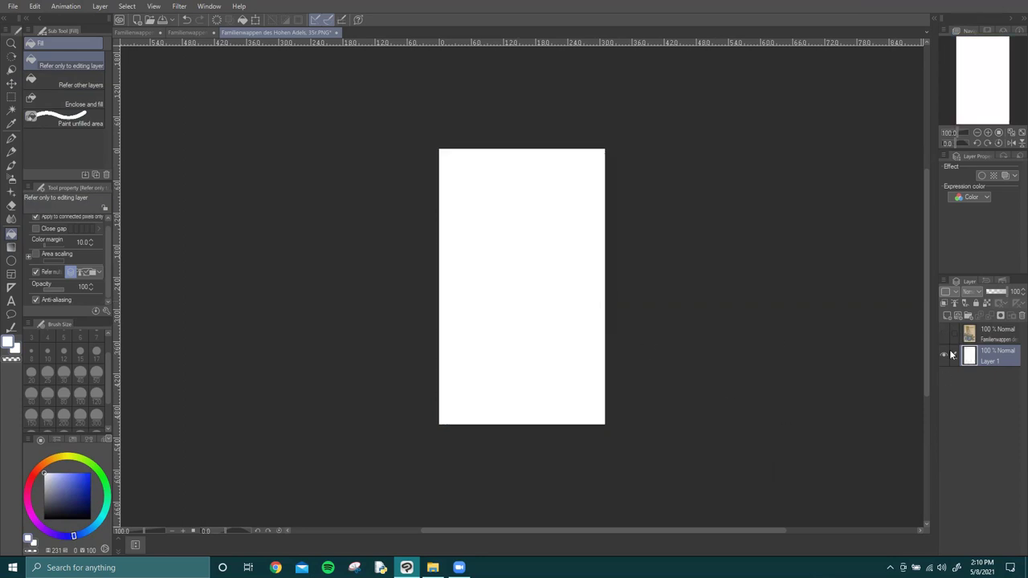
left_click(944, 332)
Add a Brightness/Contrast correction layer above the reference image with brightness 100 and contrast 39.
left_click(992, 333)
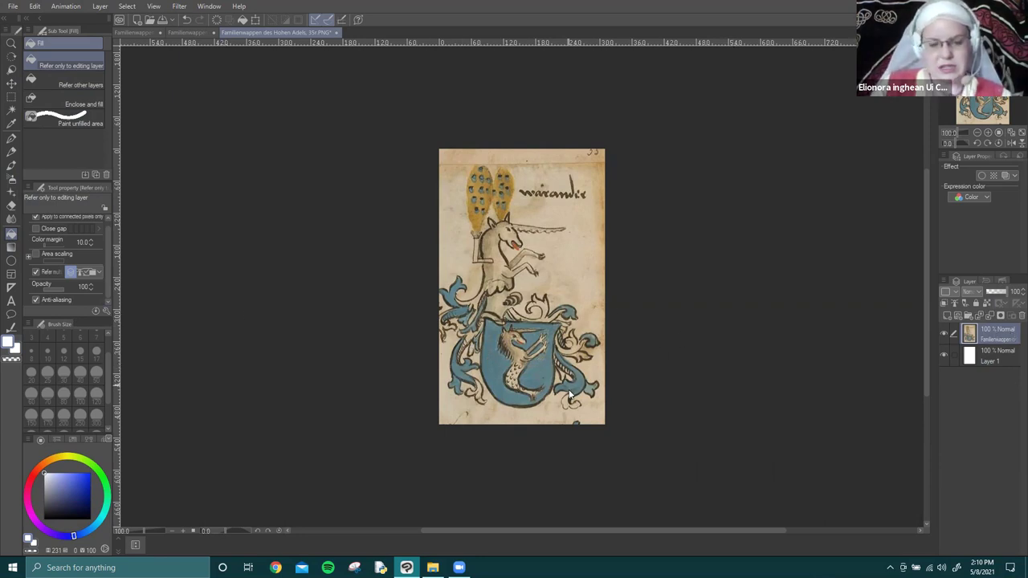
scroll(569, 395, "up", 2)
scroll(568, 393, "up", 4)
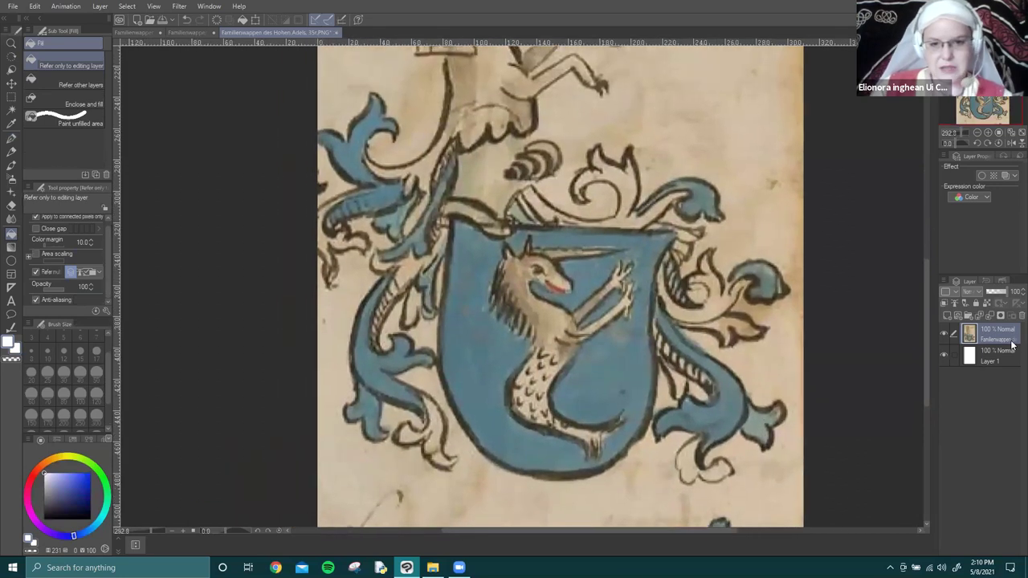
scroll(534, 344, "up", 3)
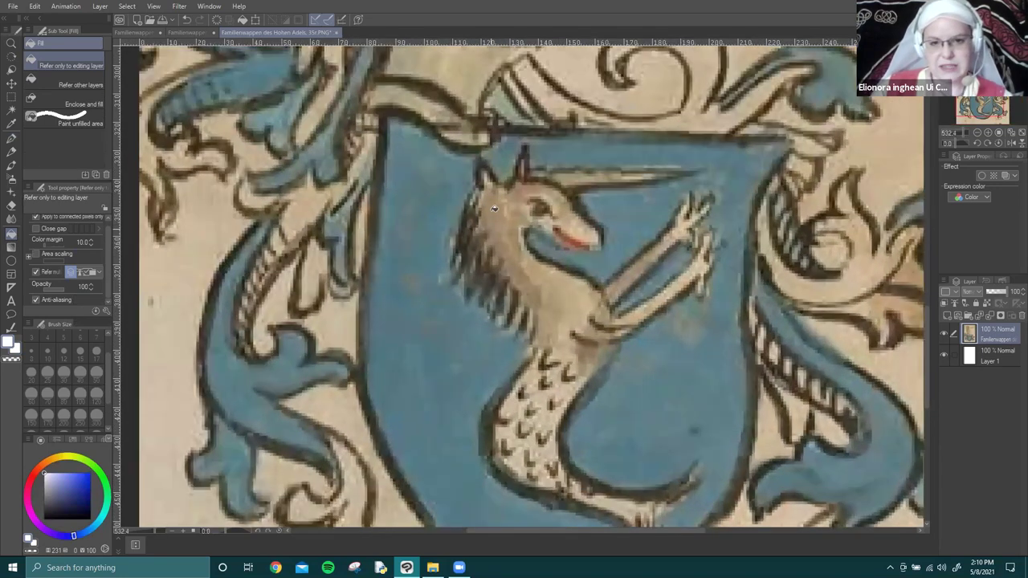
right_click(986, 334)
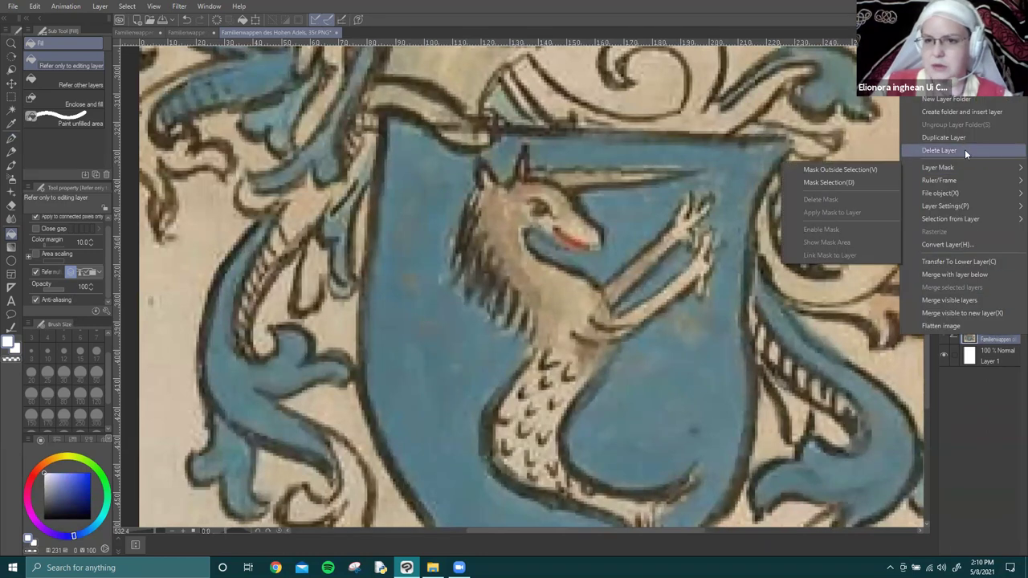
mouse_move(932, 87)
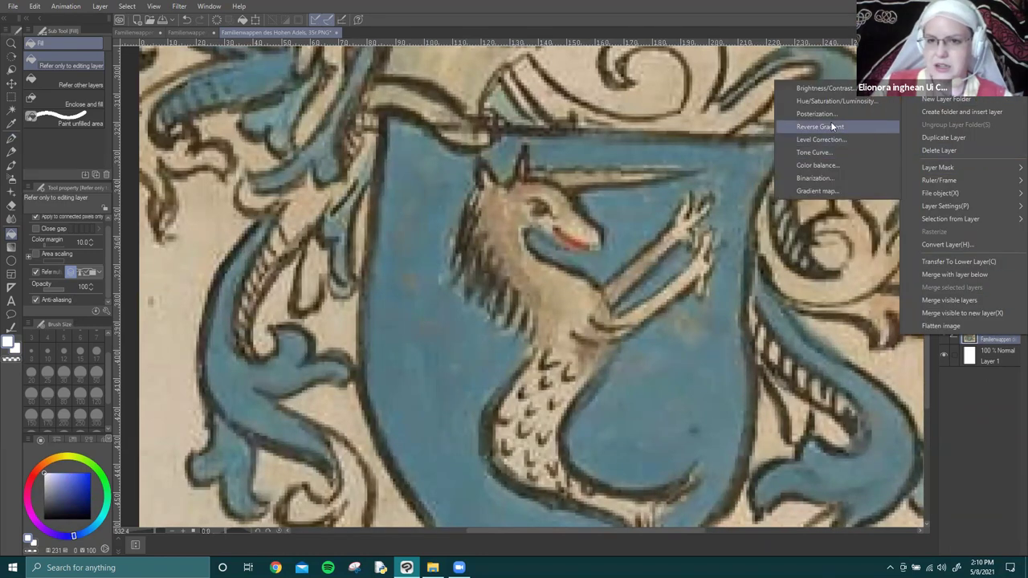
left_click(826, 90)
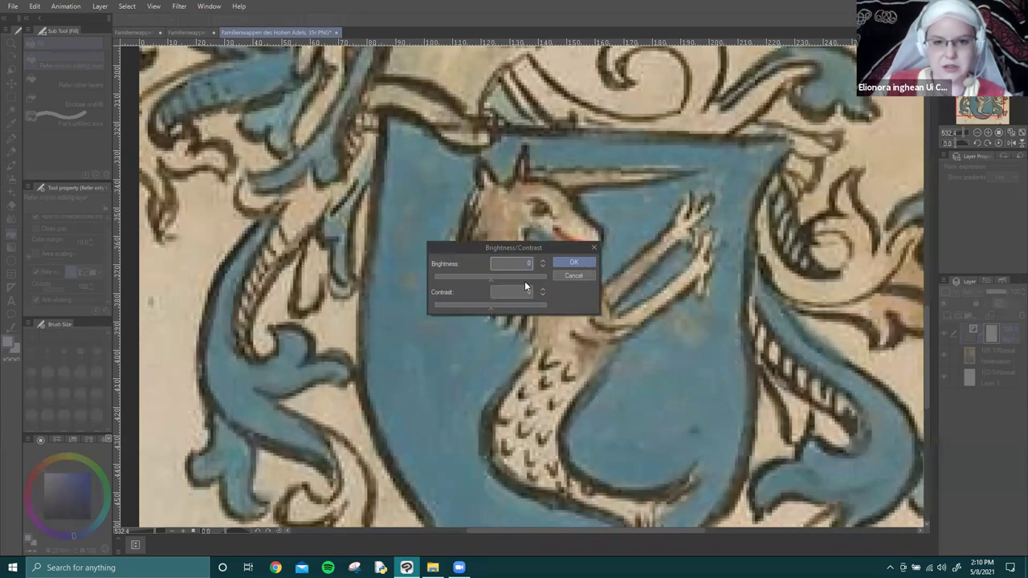
left_click_drag(522, 274, 555, 279)
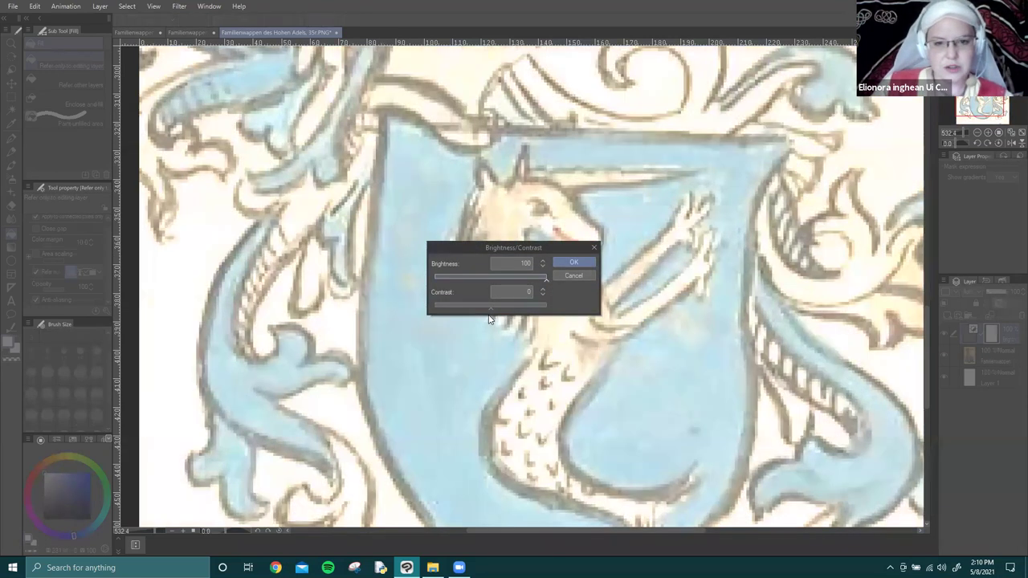
left_click_drag(488, 313, 514, 311)
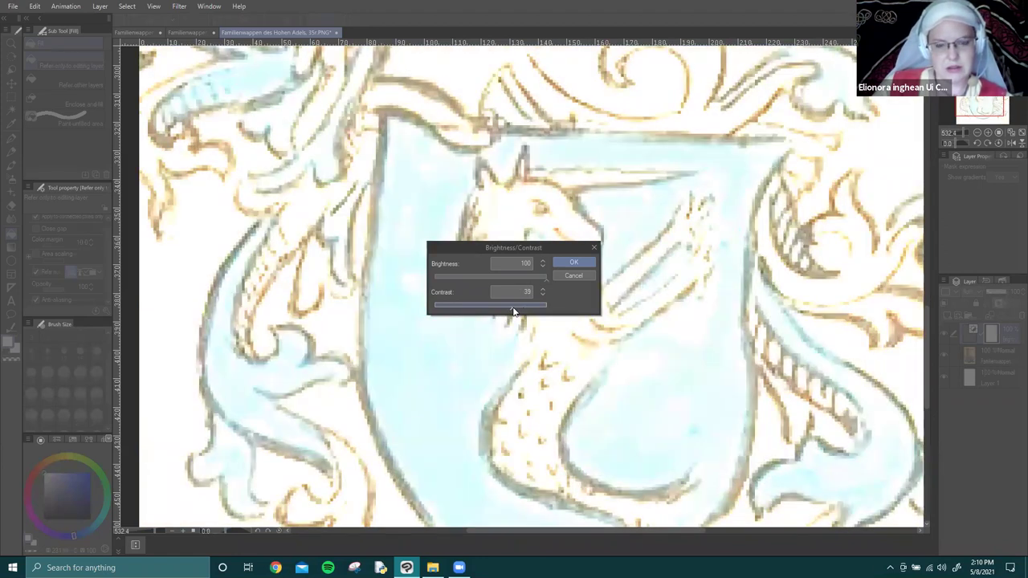
left_click(572, 264)
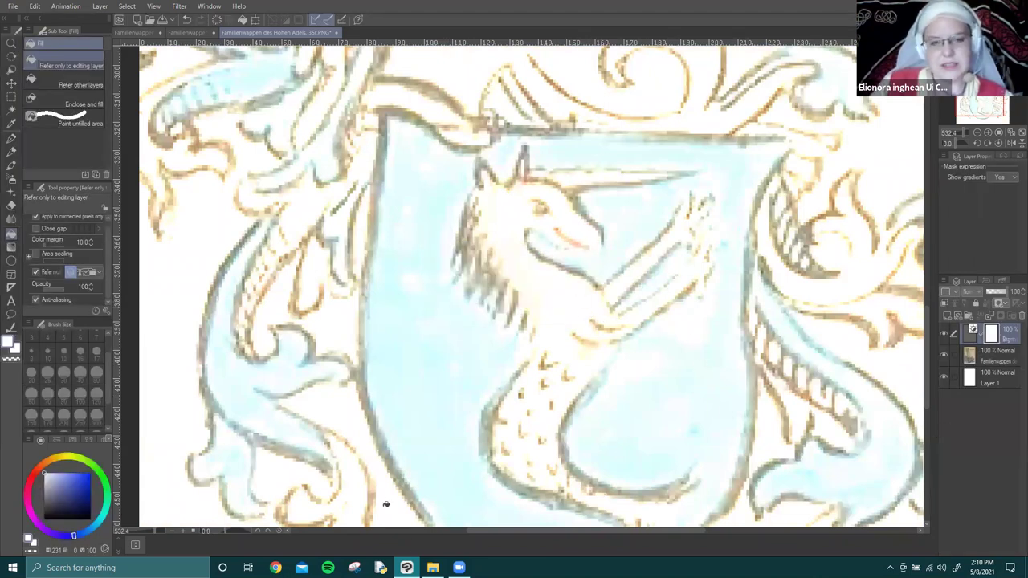
key("ctrl+0")
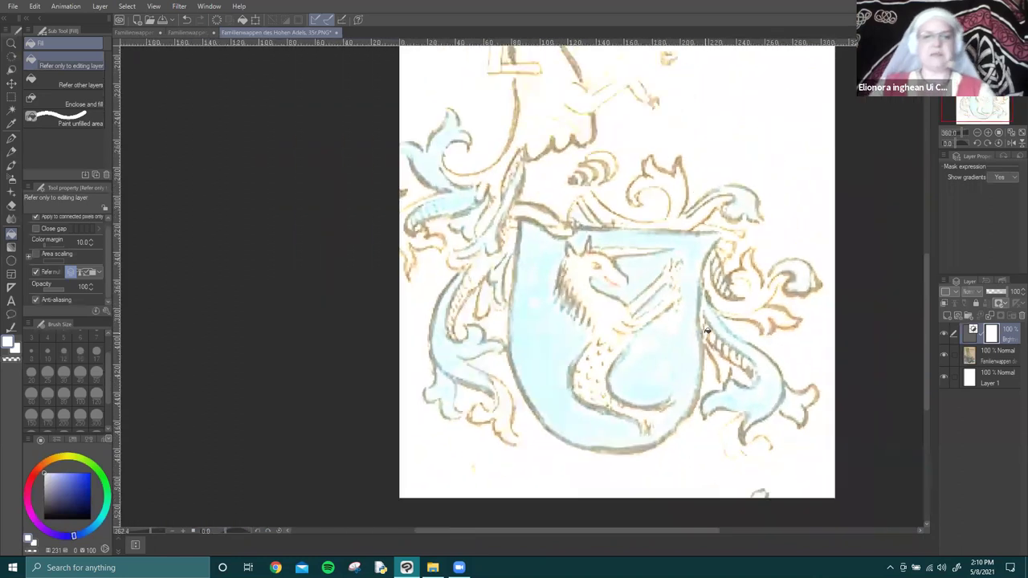
scroll(706, 330, "down", 2)
scroll(792, 353, "up", 2)
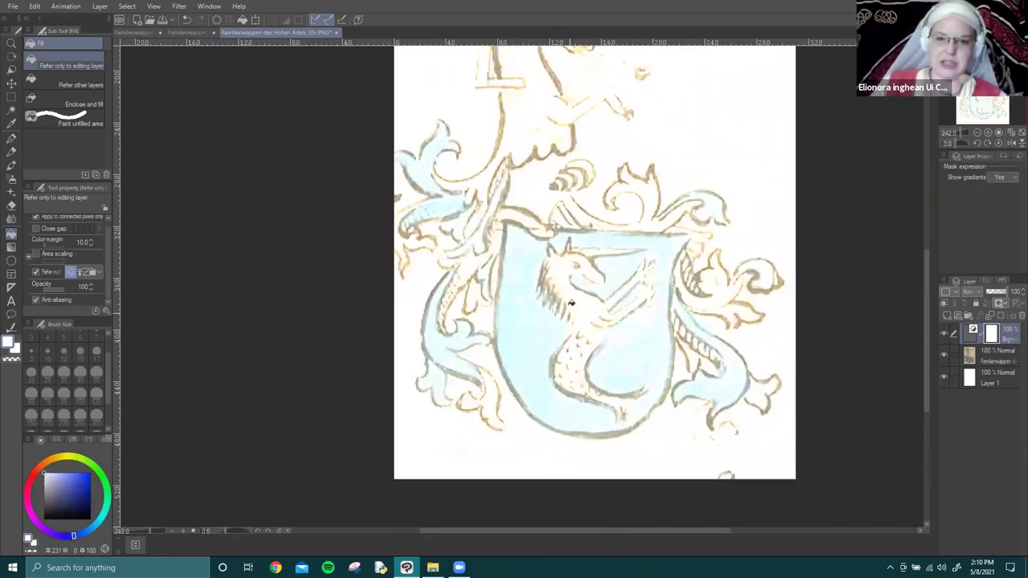
Merge the correction layer down into the coat-of-arms image layer and switch to Auto select referring to the editing layer only.
scroll(615, 326, "up", 2)
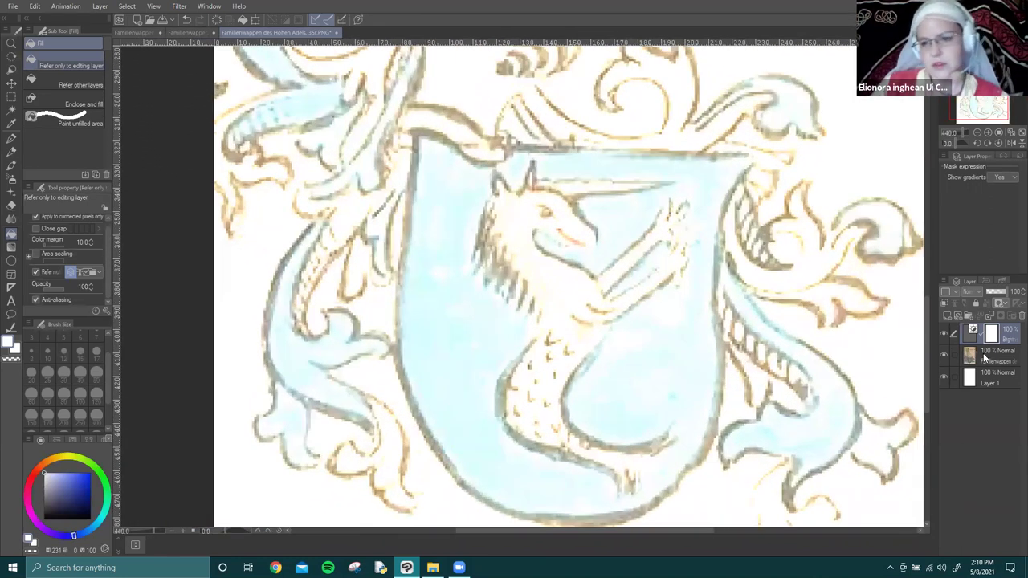
key("ctrl+e")
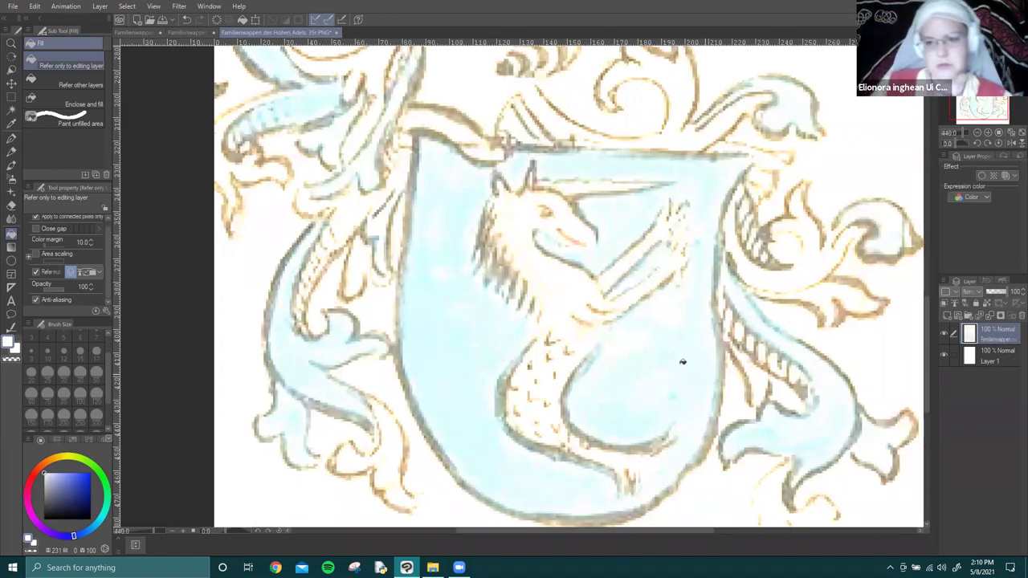
left_click(12, 112)
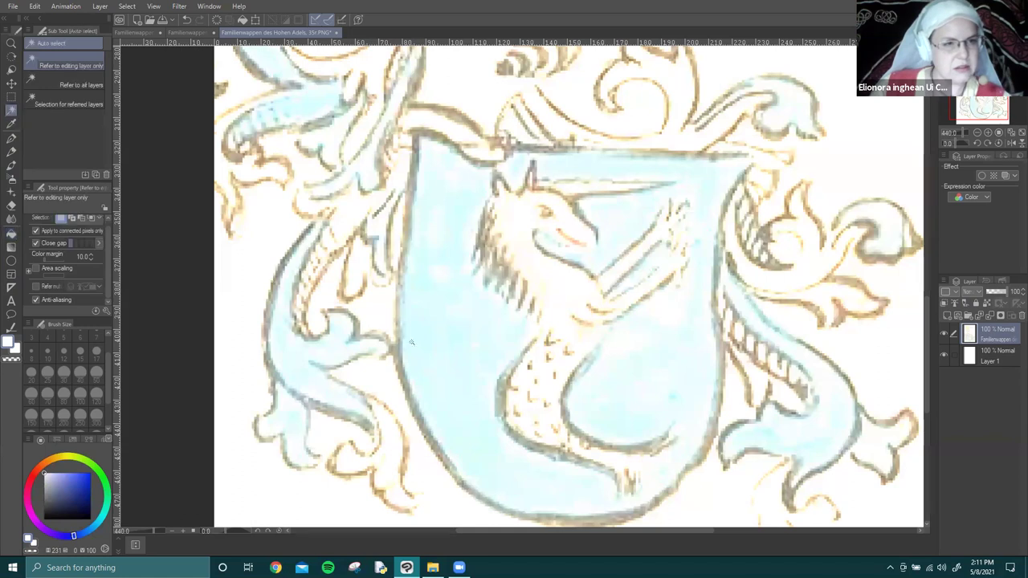
Try auto-selecting the shield's blue field on the coat-of-arms layer.
left_click(461, 313)
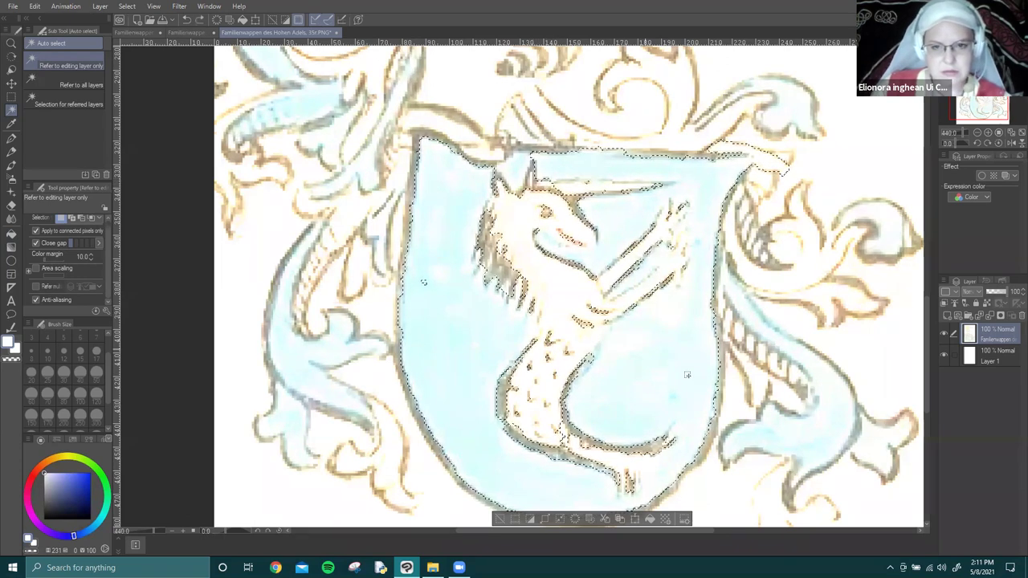
key("ctrl+d")
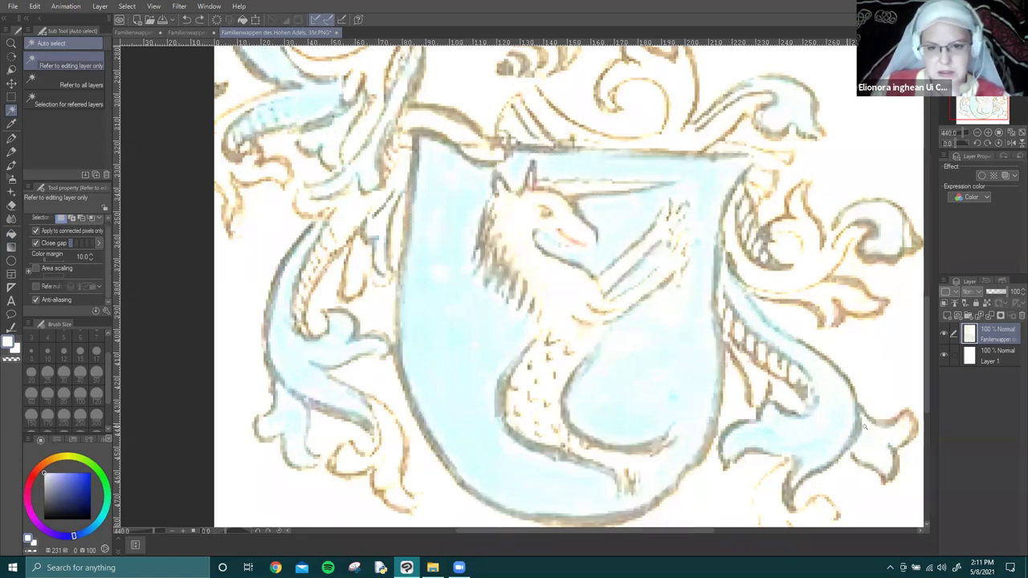
right_click(1003, 328)
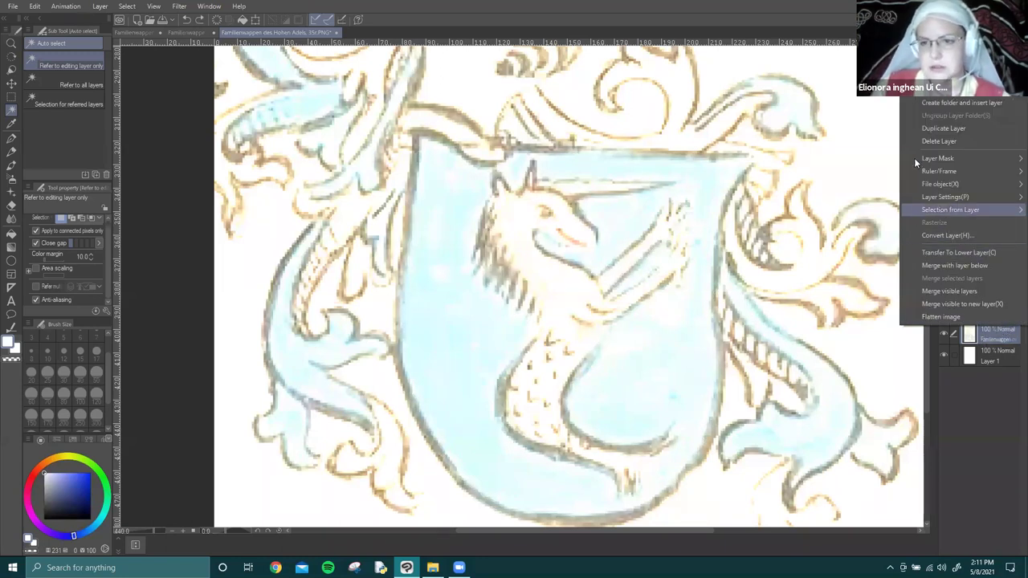
left_click(964, 380)
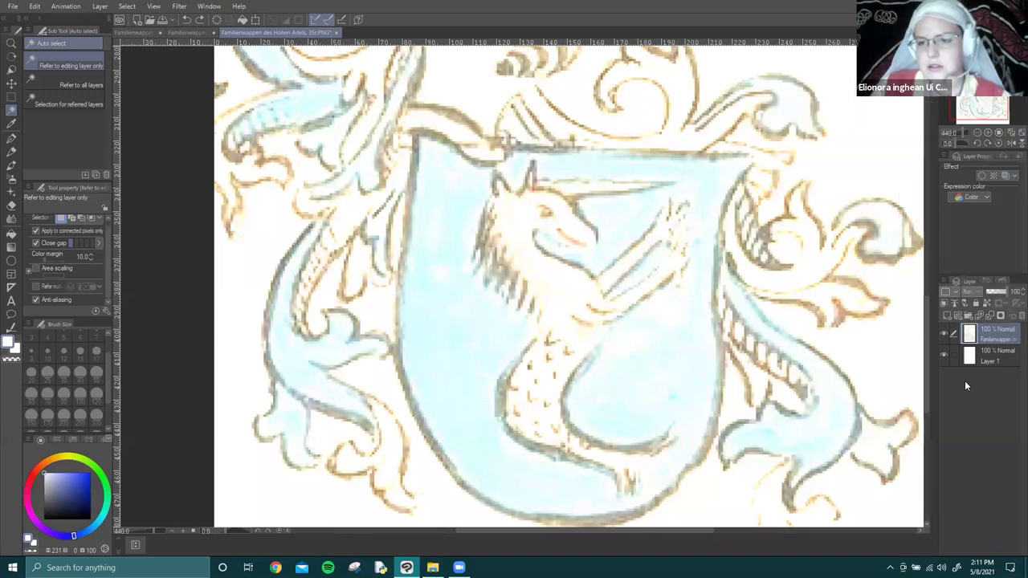
Try the Multiply blending mode on the coat-of-arms layer, restoring it to Normal.
left_click(974, 291)
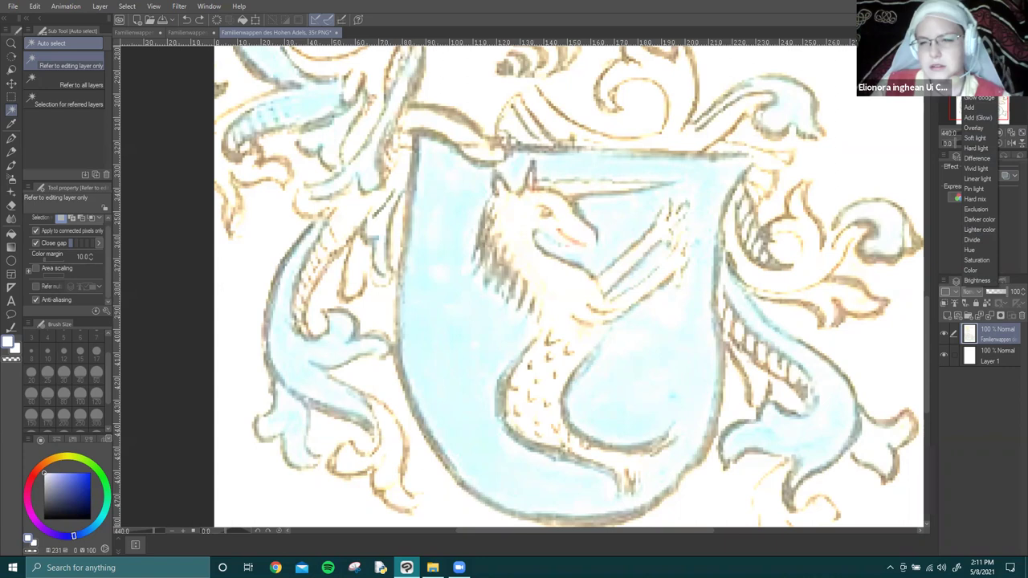
left_click(976, 25)
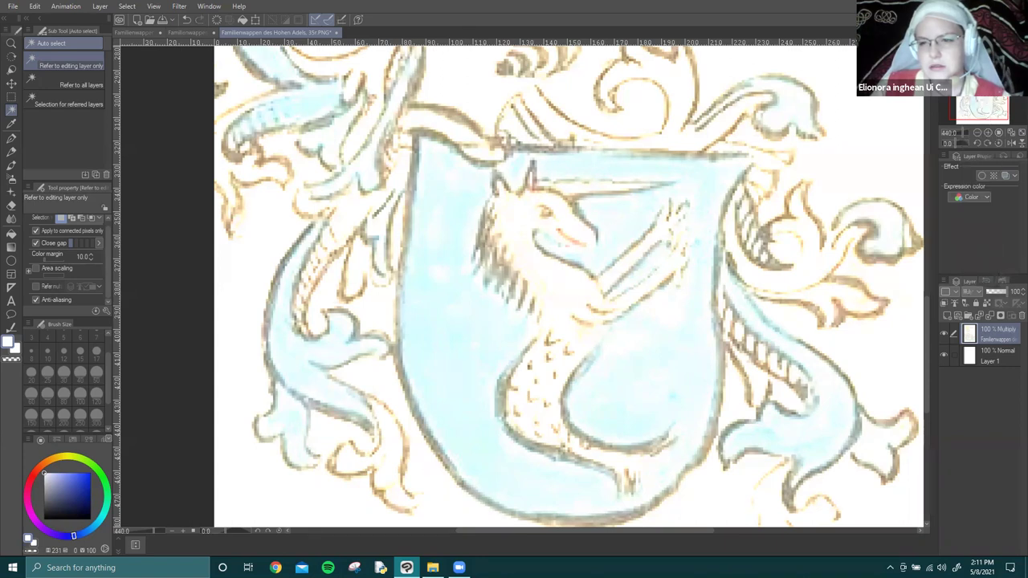
left_click(977, 292)
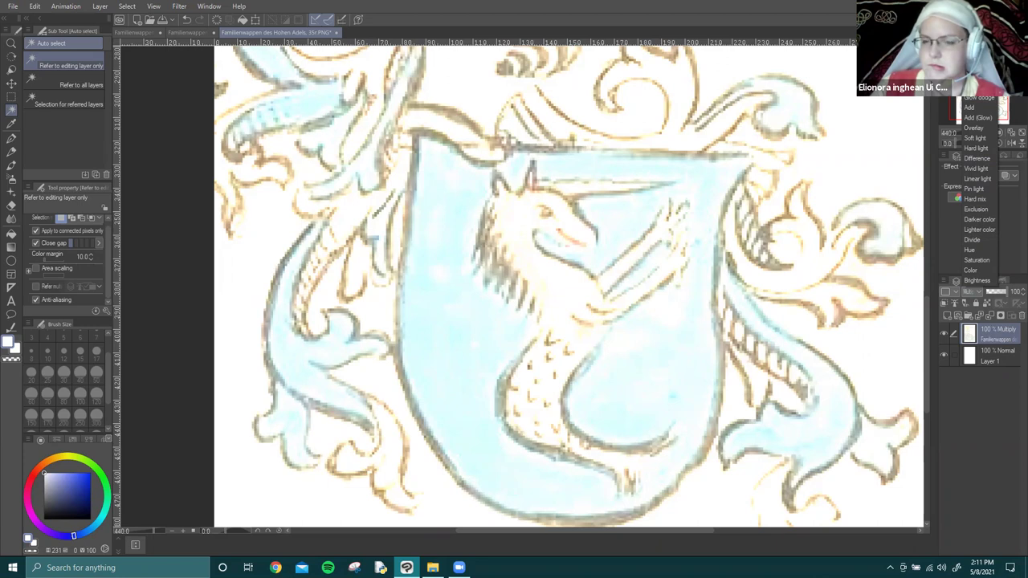
left_click(976, 6)
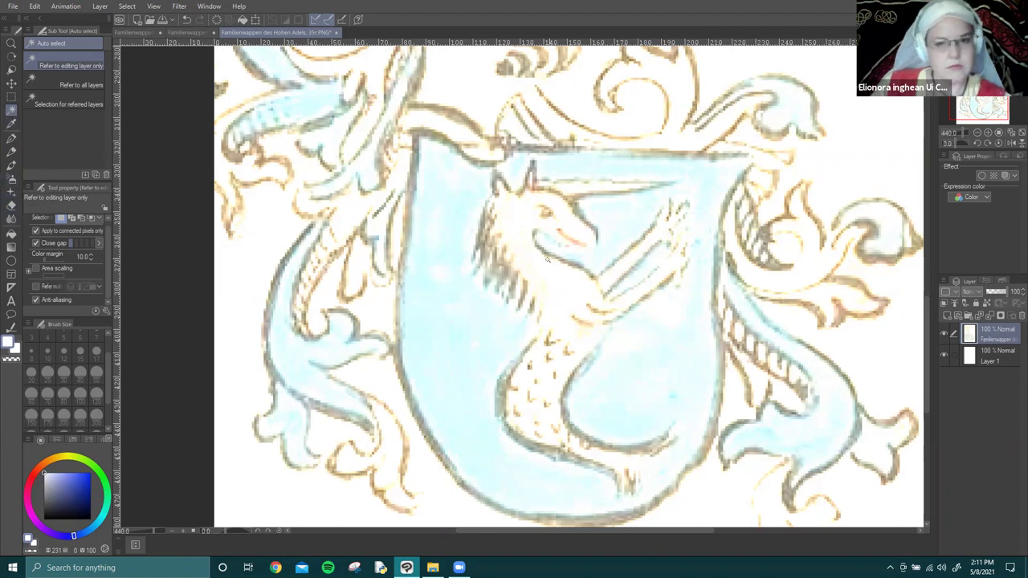
Try auto-selecting connected areas in the creature's mane and the blue field beside it.
left_click(480, 245)
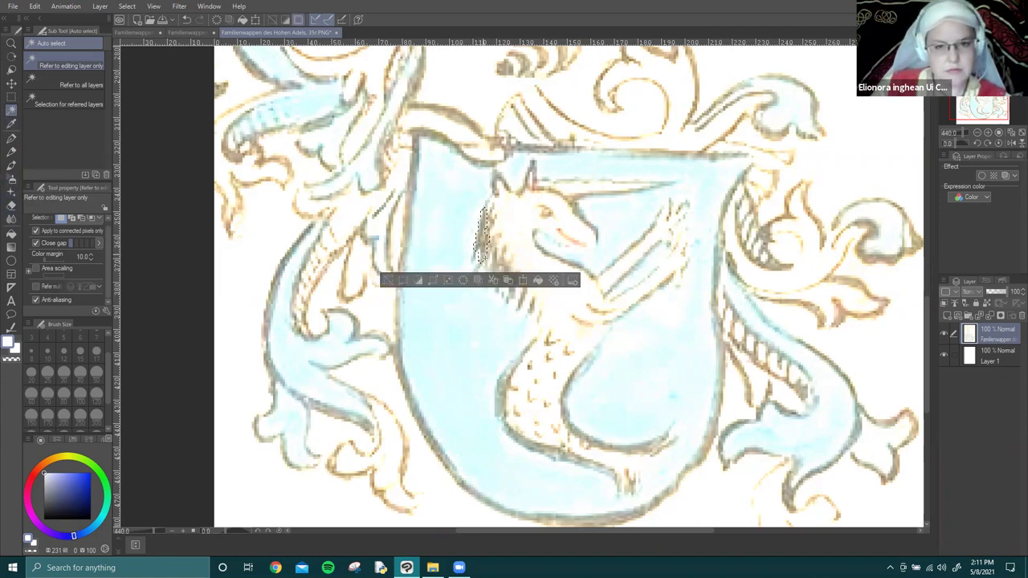
left_click(504, 259)
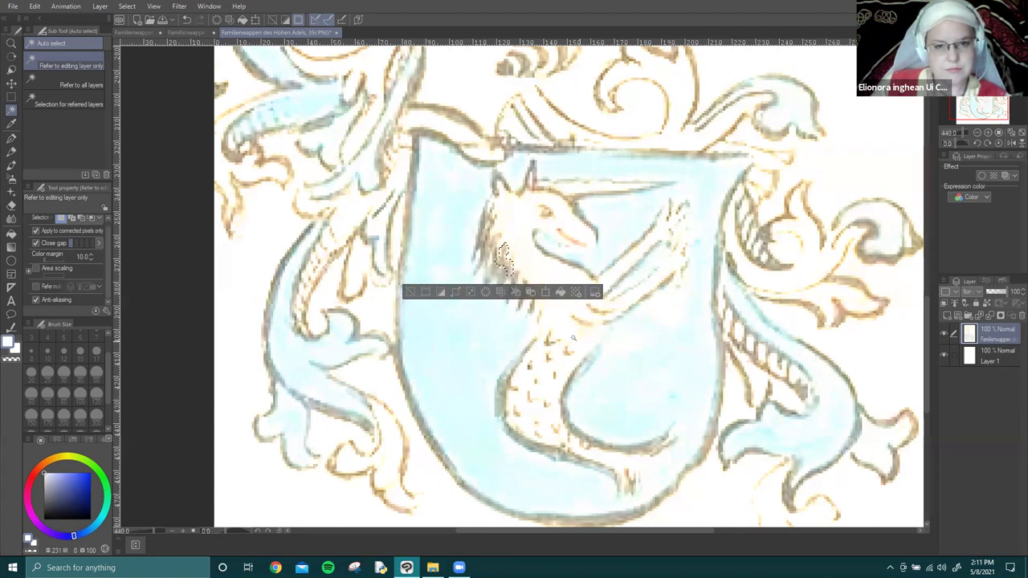
left_click(549, 488)
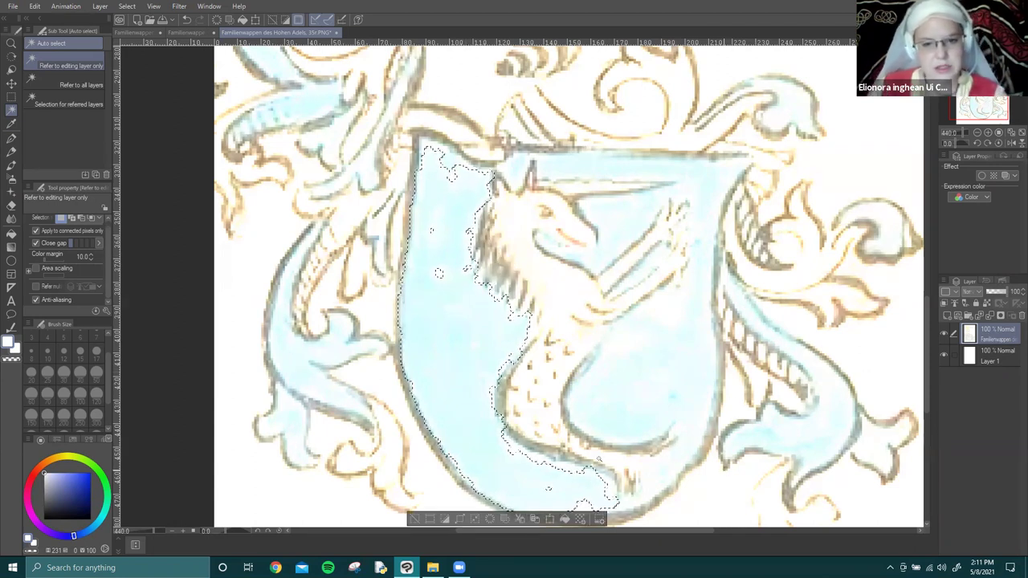
Auto-select the white background surrounding the coat of arms and delete it from the image layer.
left_click(248, 497)
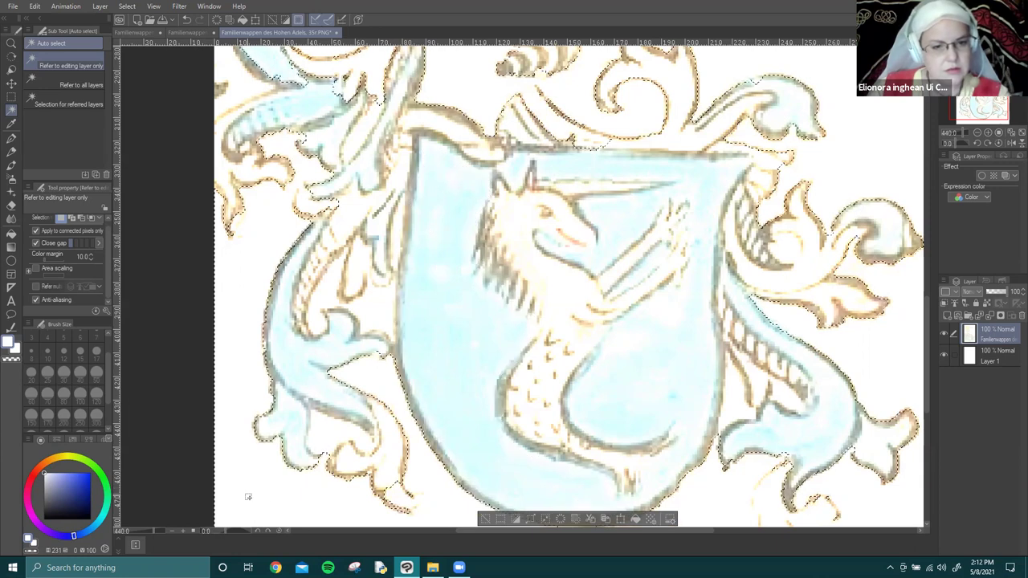
scroll(490, 298, "down", 2)
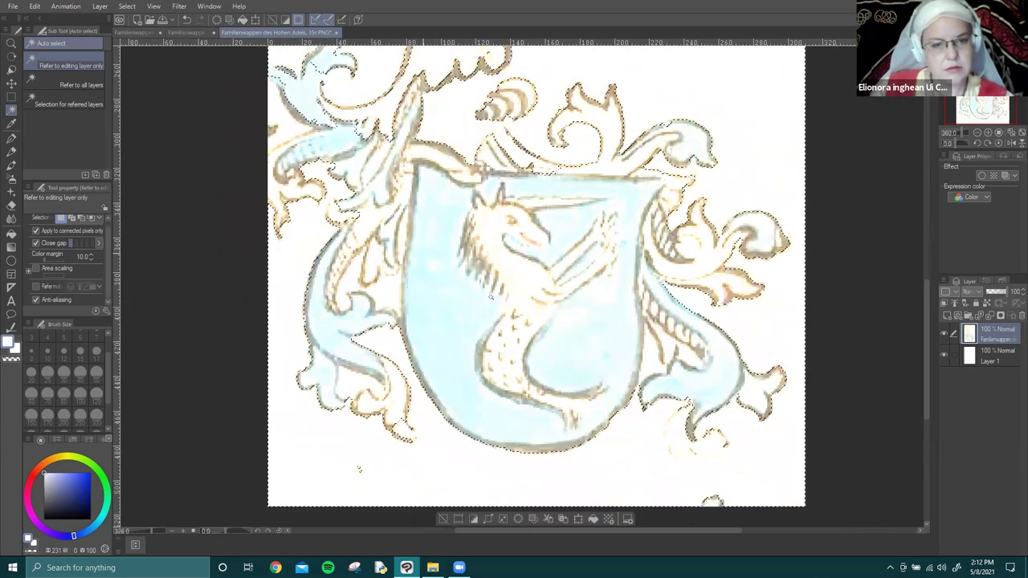
scroll(489, 297, "down", 1)
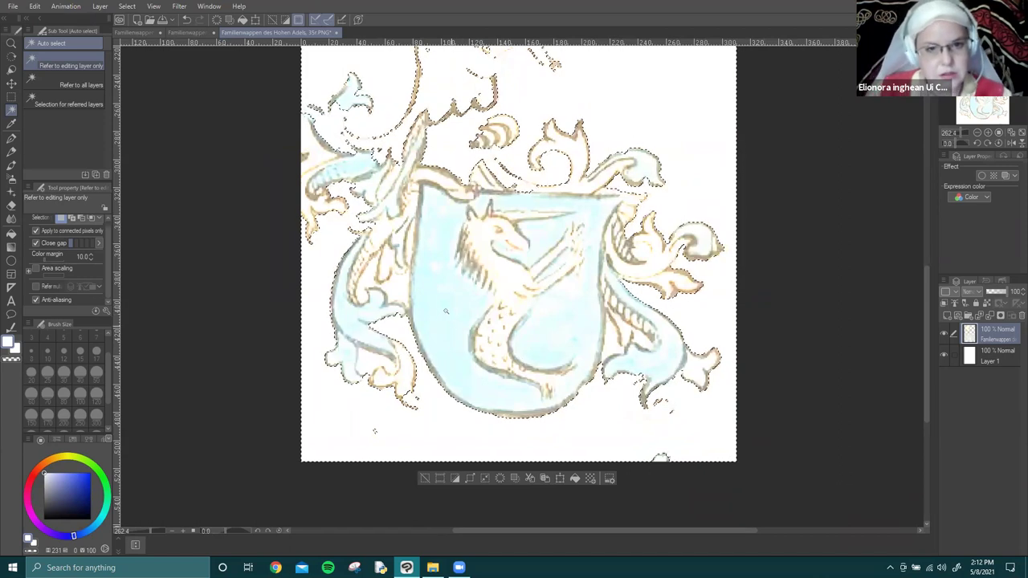
Turn off the connected-pixels-only limit, auto-select the light blue color across the image layer, delete it and clear the selection.
left_click(359, 315)
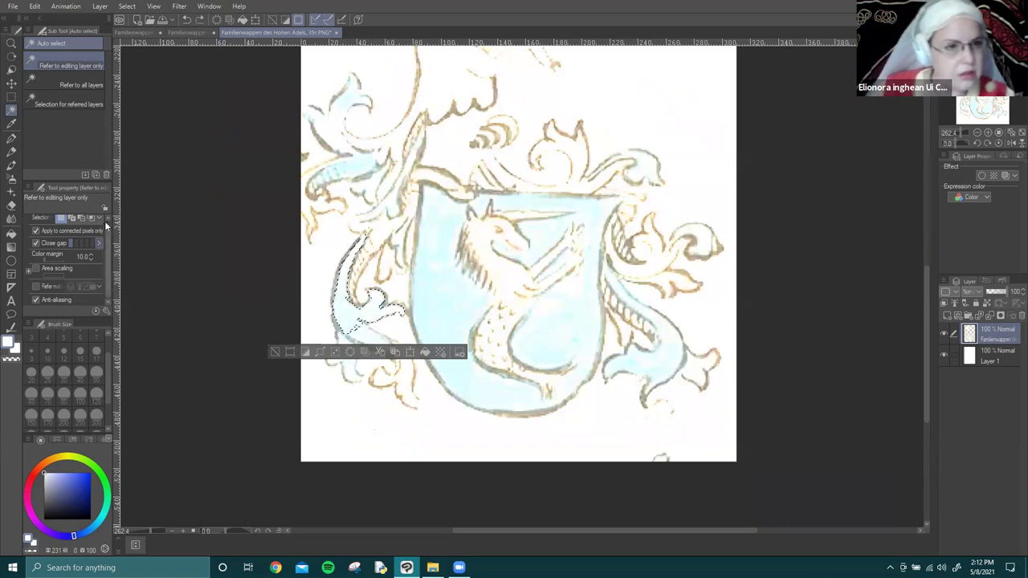
scroll(85, 234, "up", 1)
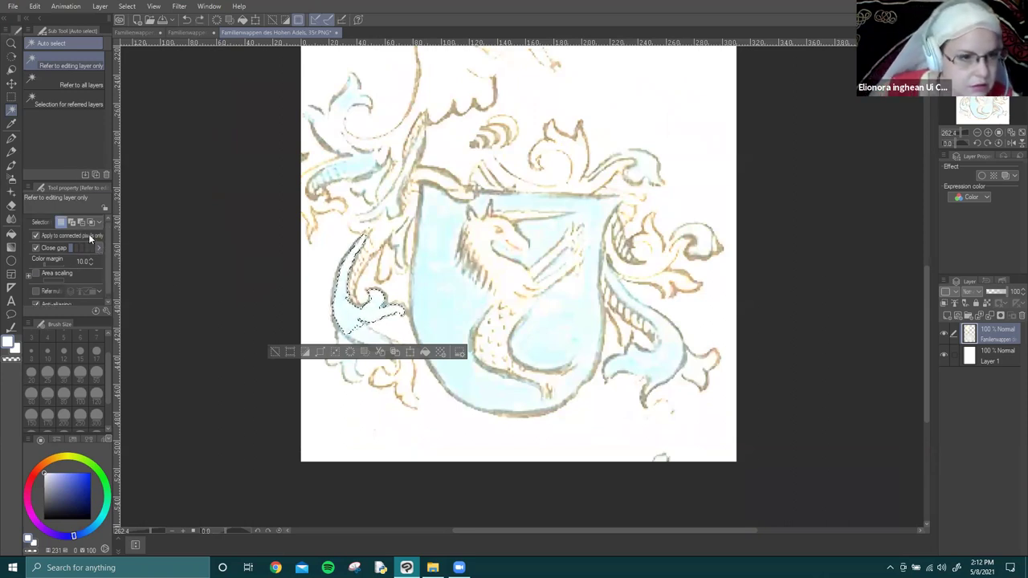
left_click(35, 236)
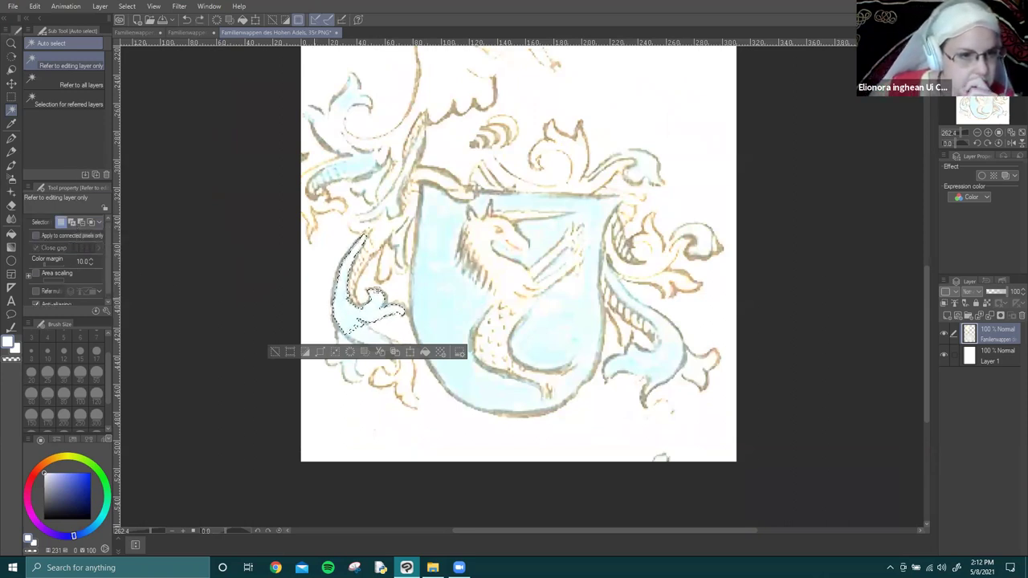
left_click(437, 274)
key("Delete")
key("ctrl+d")
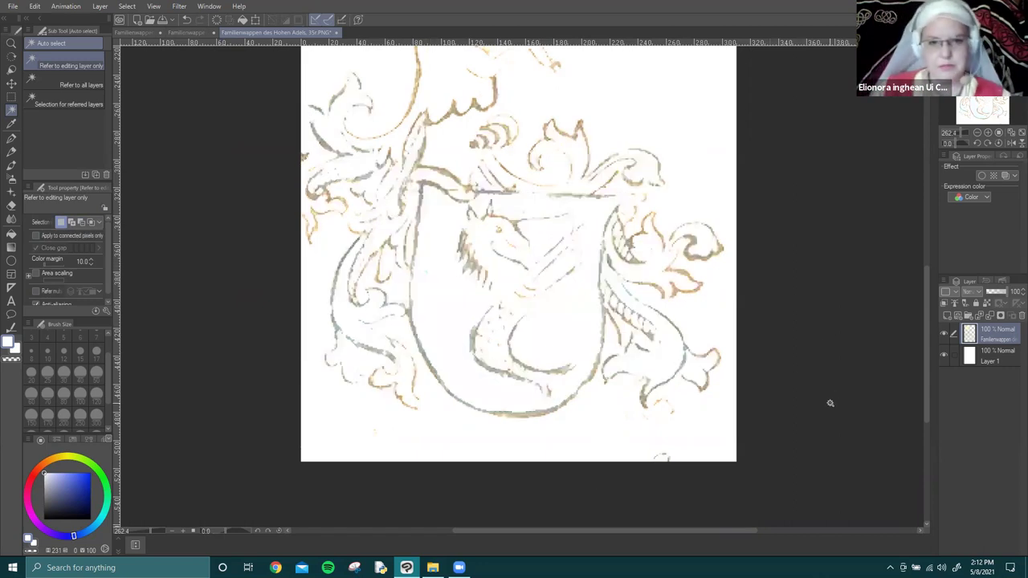
Lock the transparent pixels of the line-art layer and set up the G-pen with black as the drawing color.
left_click_drag(493, 346, 593, 341)
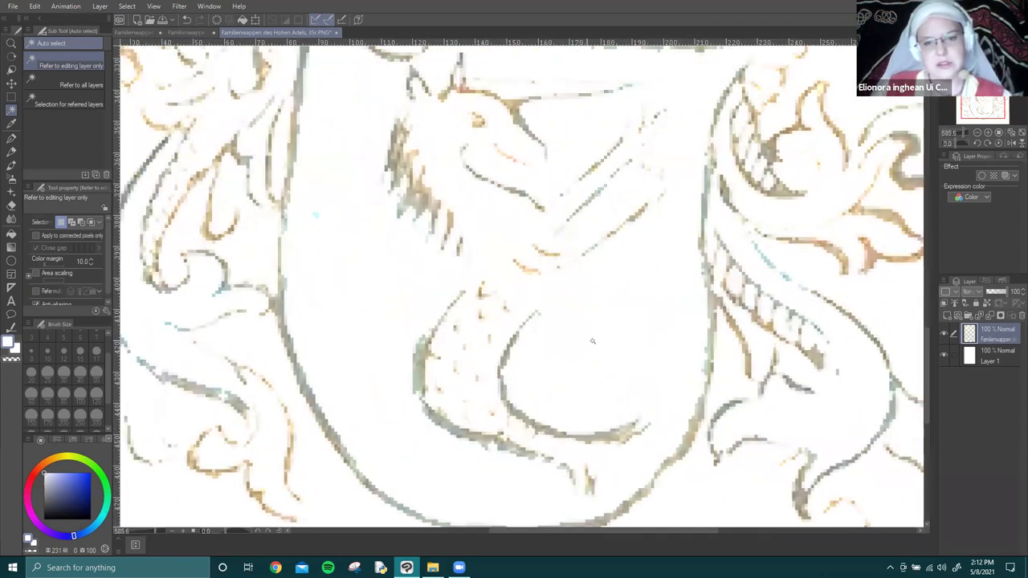
left_click(618, 333, "alt")
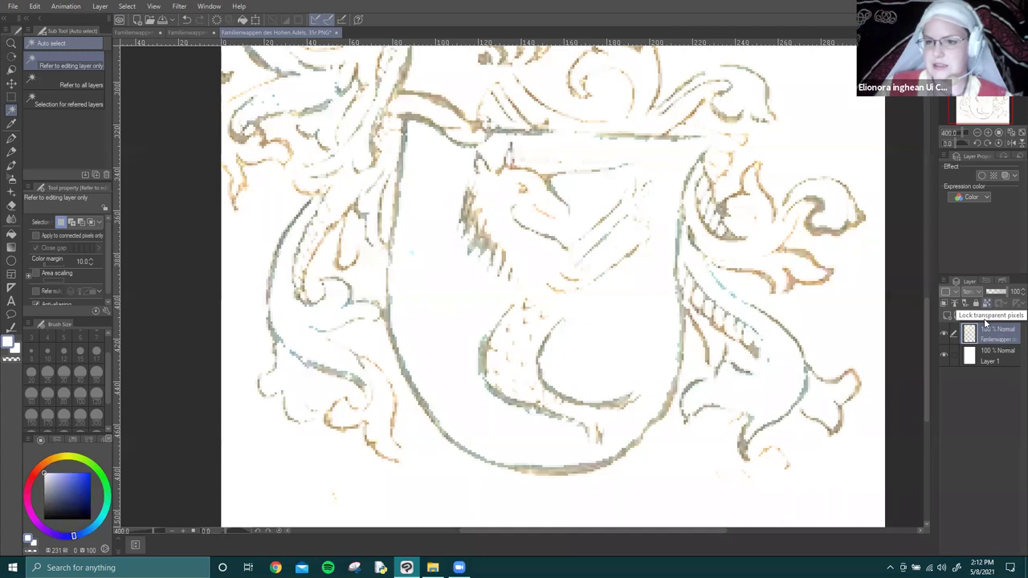
left_click(987, 303)
left_click(8, 138)
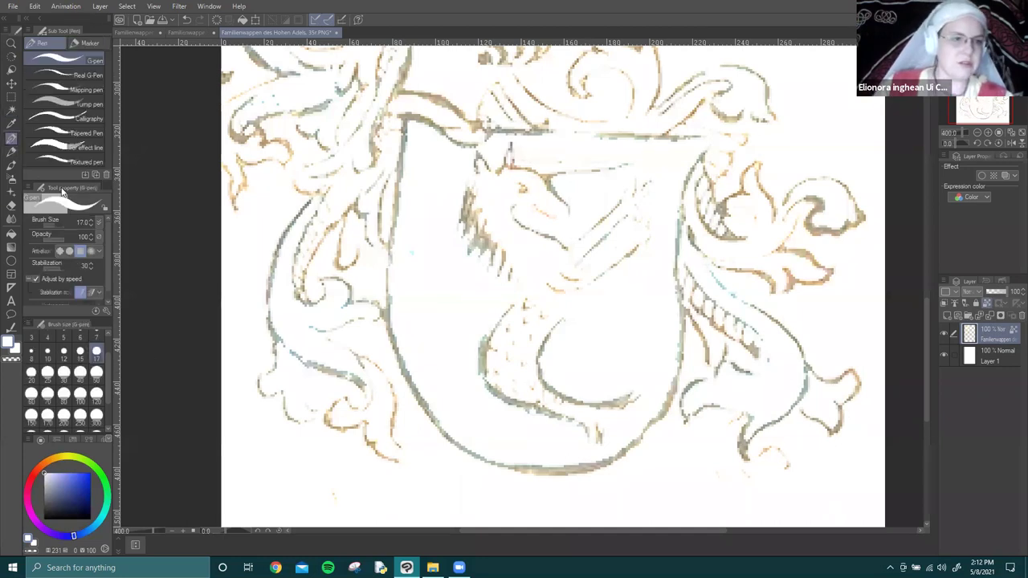
key("x")
Paint the lines of the creature's head, mane, horn, forelegs and upper body black, along with the ribbon lines just above its head.
mouse_move(476, 156)
left_mouse_down()
mouse_move(468, 184)
mouse_move(512, 280)
left_mouse_up()
left_click_drag(486, 192, 526, 226)
left_click_drag(465, 122, 532, 131)
left_click_drag(526, 173, 566, 205)
left_click_drag(566, 241, 590, 273)
left_click_drag(526, 172, 631, 167)
mouse_move(684, 193)
left_mouse_down()
mouse_move(695, 163)
mouse_move(681, 235)
left_mouse_up()
left_click_drag(635, 211, 572, 255)
left_click_drag(643, 239, 574, 281)
left_click_drag(502, 317, 486, 389)
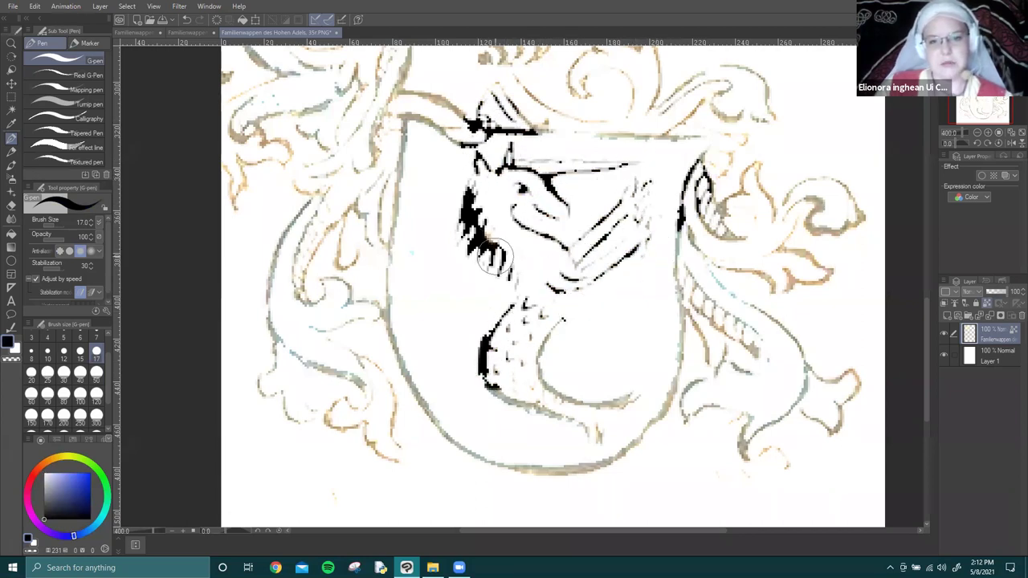
left_click_drag(506, 233, 482, 265)
Paint the creature's tail and lower body, the shield's lower right and right edges, and the adjoining mantling lines black.
left_click_drag(474, 121, 434, 130)
mouse_move(564, 320)
left_mouse_down()
mouse_move(536, 410)
mouse_move(615, 408)
left_mouse_up()
left_click_drag(555, 472, 601, 464)
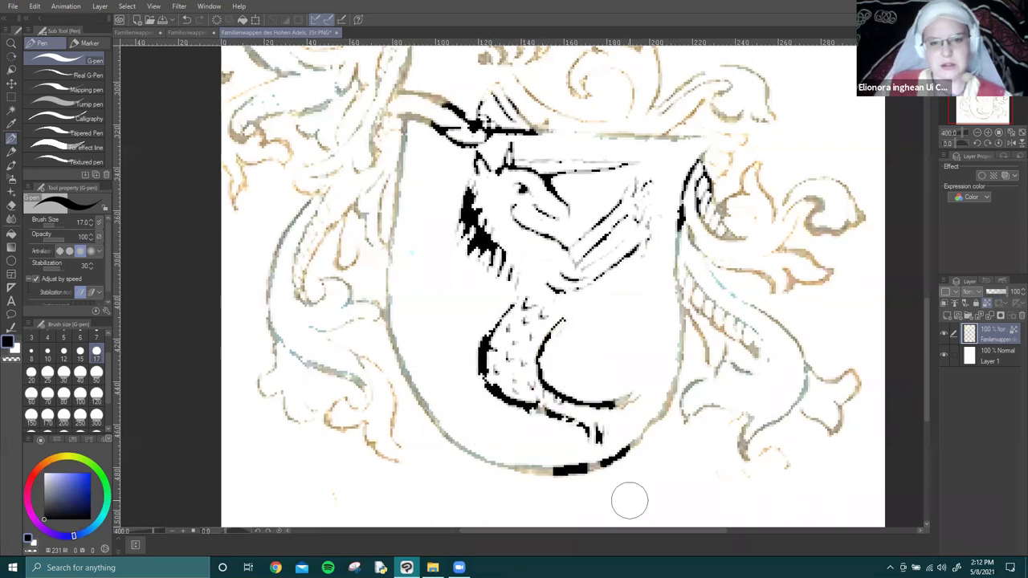
left_click_drag(668, 402, 606, 466)
left_click_drag(570, 399, 639, 395)
left_click_drag(719, 406, 683, 419)
left_click_drag(704, 152, 681, 333)
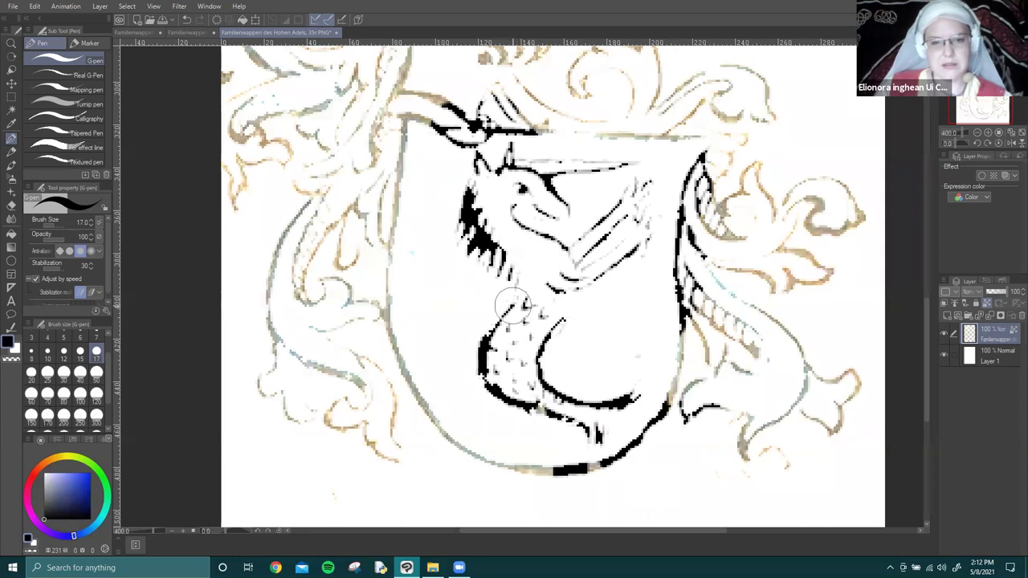
Paint the ribbon, the shield's upper left corner and parts of its top edge black.
mouse_move(474, 127)
left_mouse_down()
mouse_move(419, 94)
mouse_move(421, 154)
mouse_move(395, 154)
mouse_move(394, 205)
left_mouse_up()
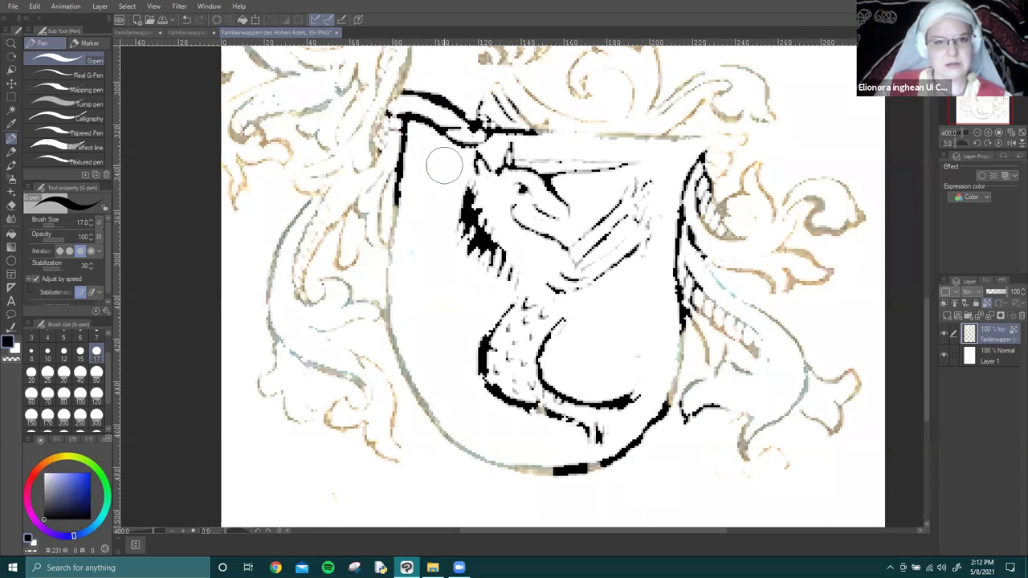
left_click_drag(530, 124, 557, 128)
left_click_drag(595, 134, 624, 135)
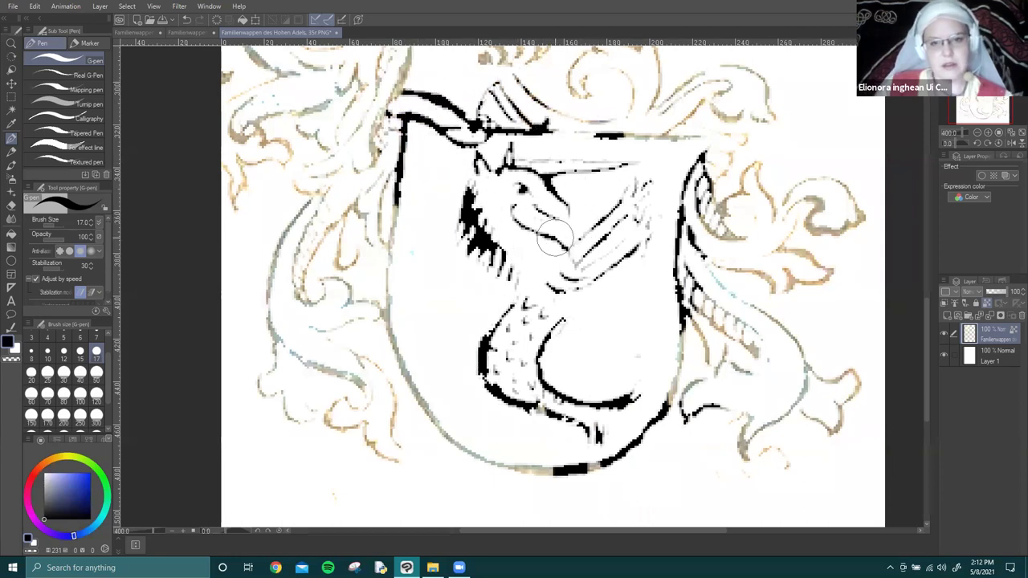
scroll(709, 448, "down", 2)
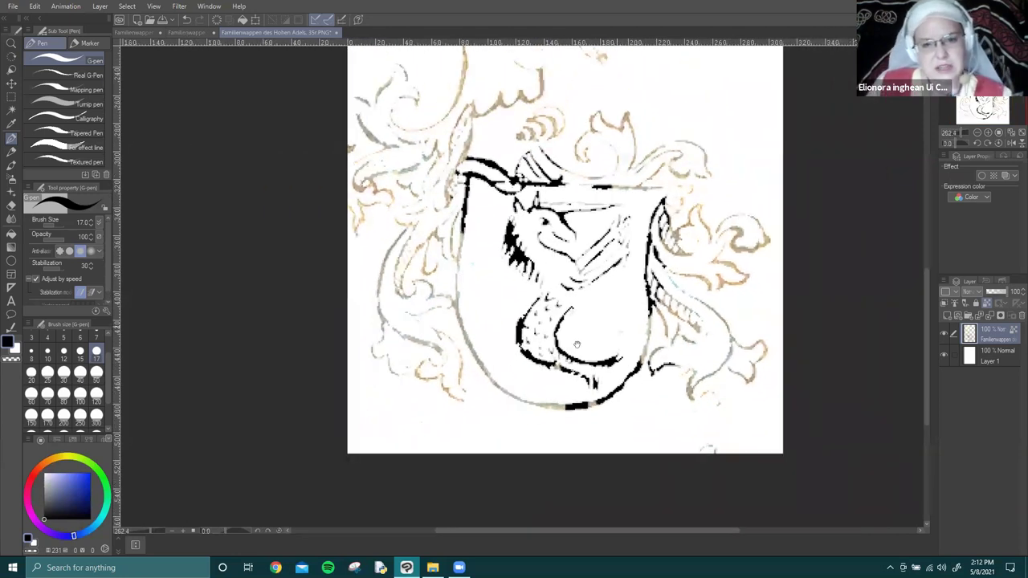
left_click_drag(577, 344, 491, 348)
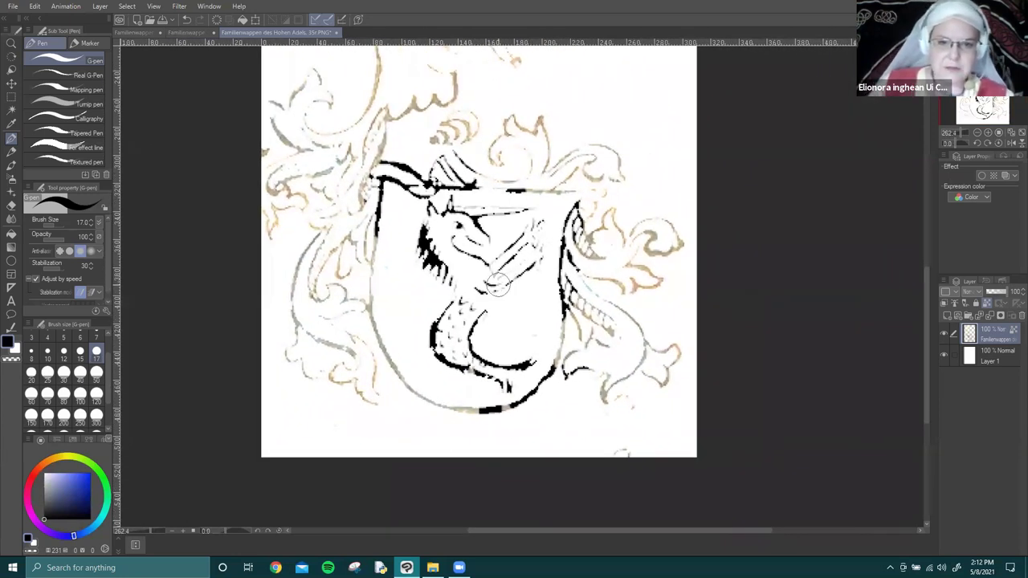
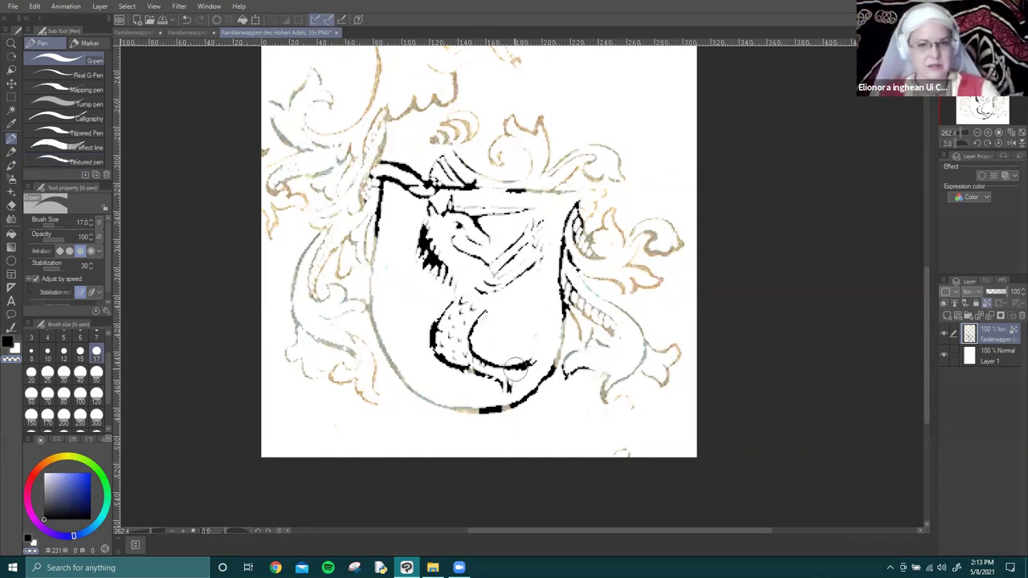
Set the G-pen to brush size 7 with black as the drawing color and add a new layer above the line art.
key("p")
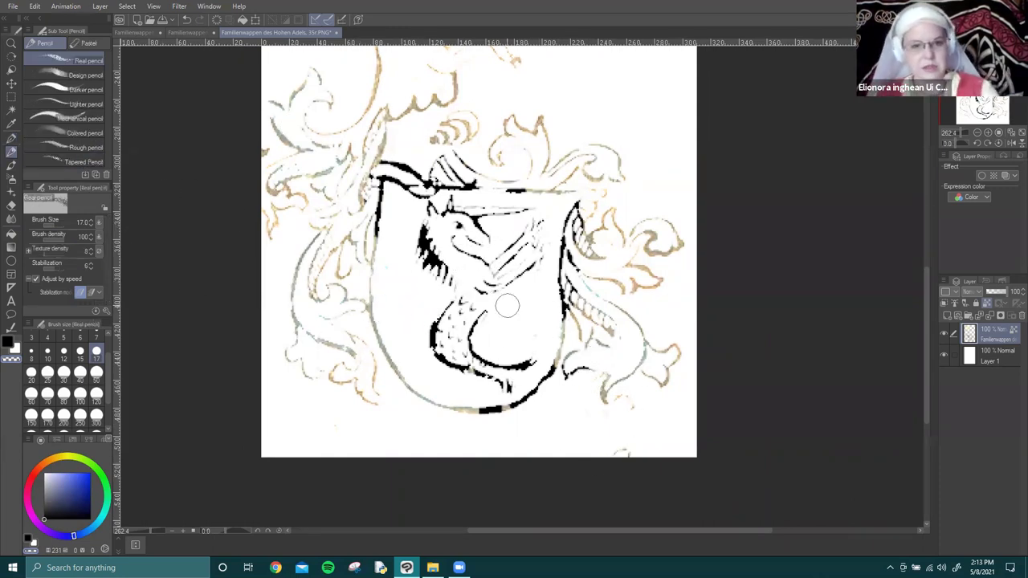
scroll(497, 285, "up", 5)
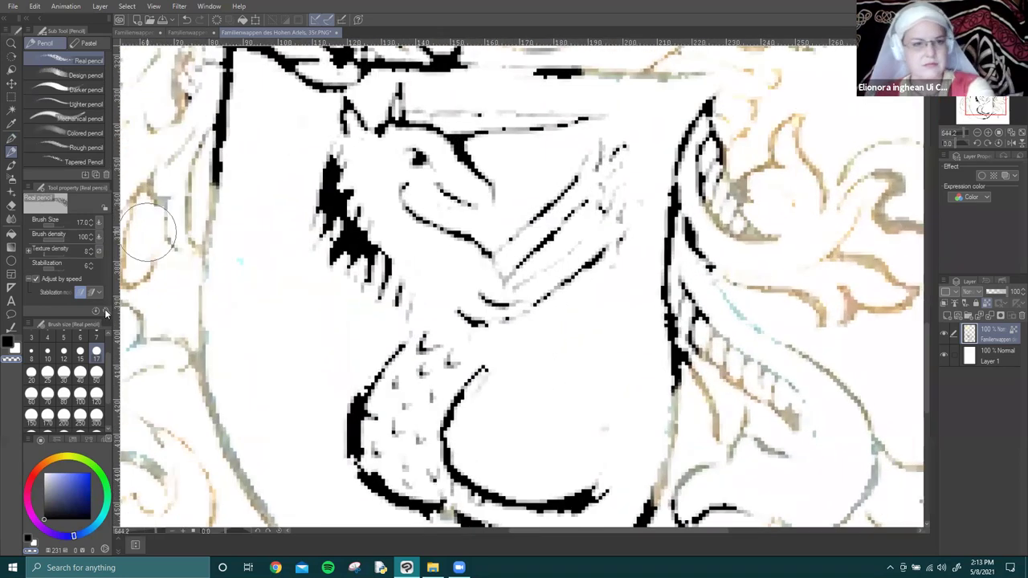
left_click(95, 338)
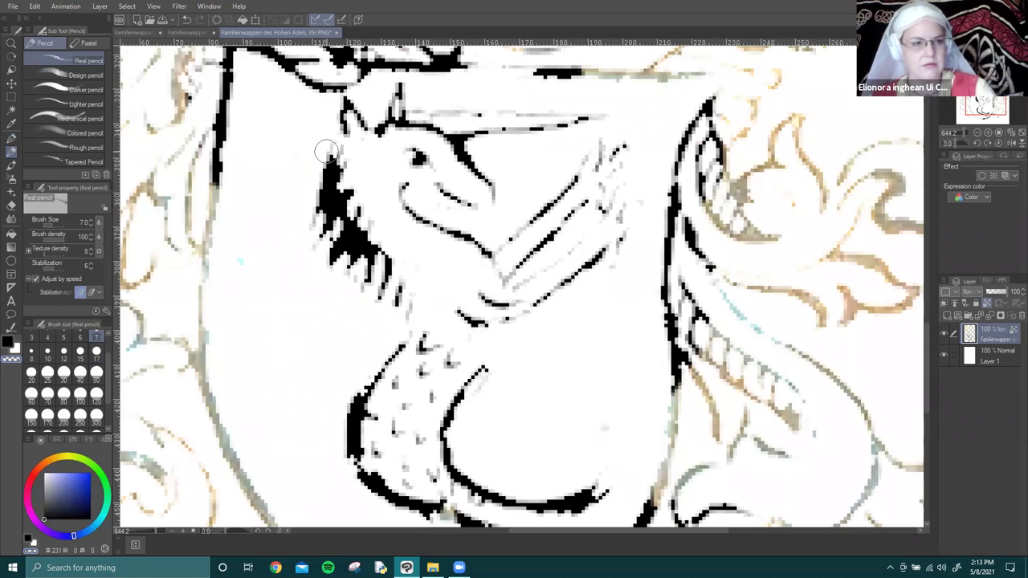
key("p")
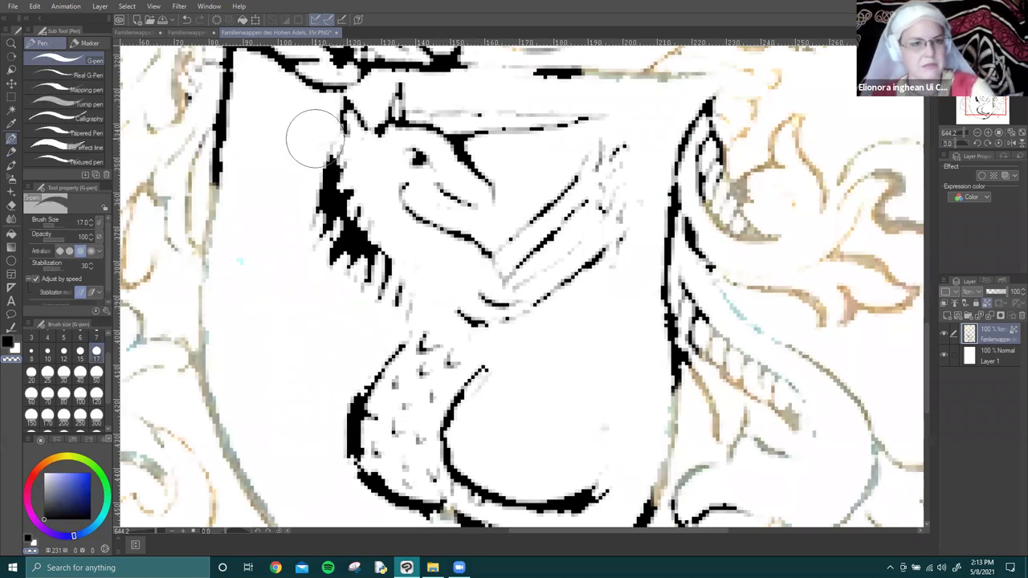
left_click(96, 343)
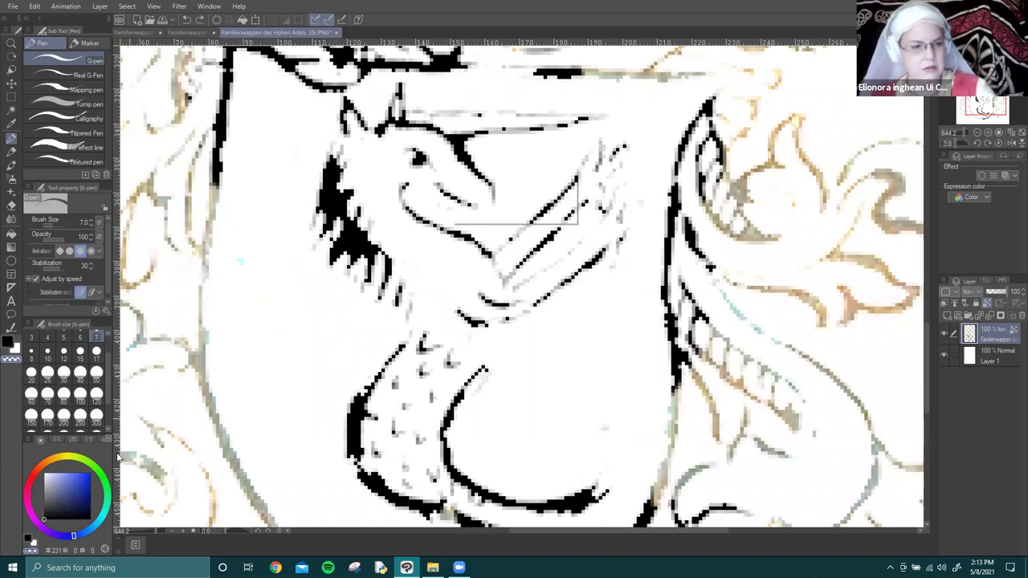
left_click(29, 545)
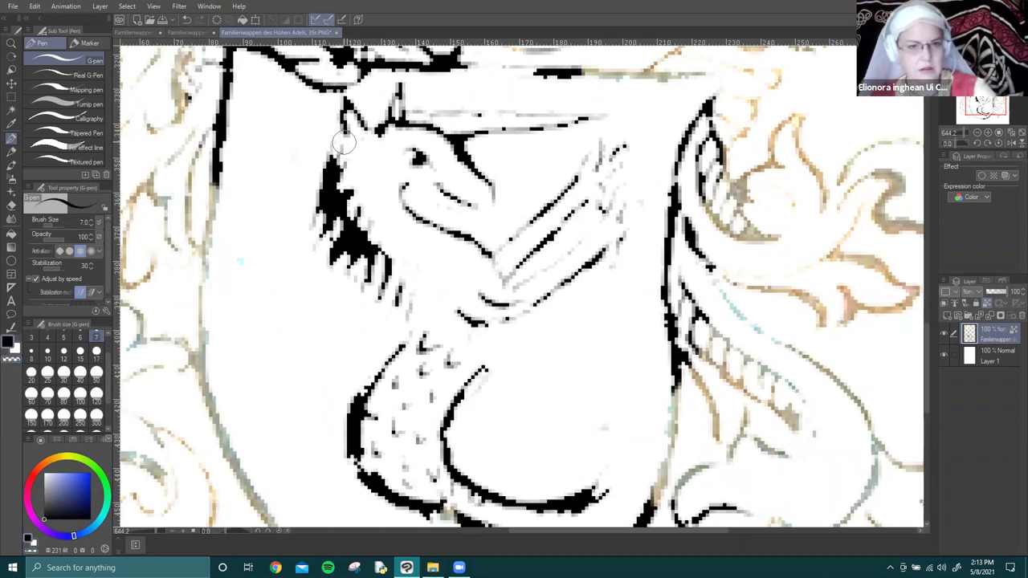
key("ctrl+shift+n")
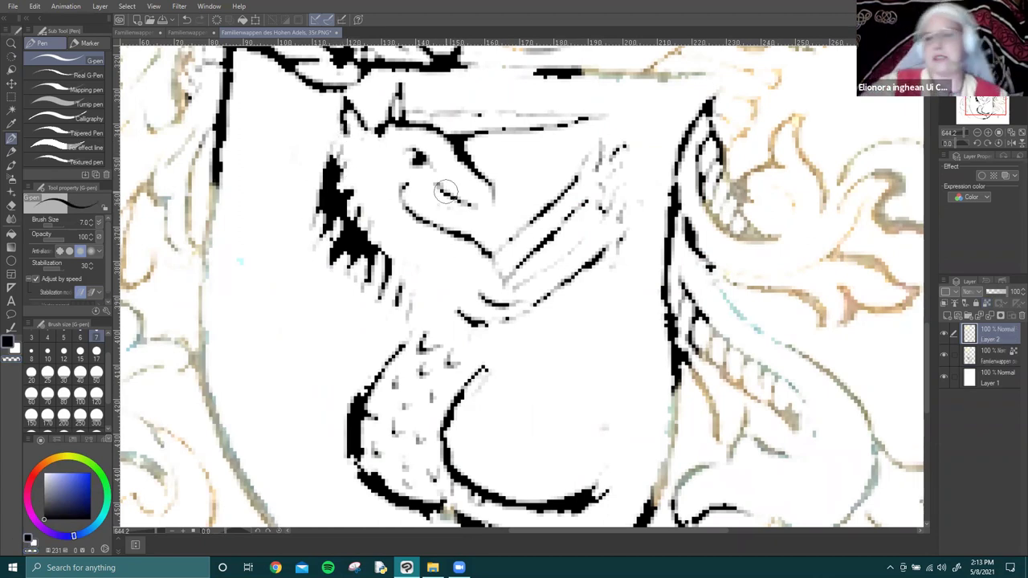
Retrace the creature's head on the new layer, covering the nape, horn, ears, eye, mouth and snout in black.
left_click_drag(345, 138, 318, 172)
left_click_drag(399, 115, 616, 118)
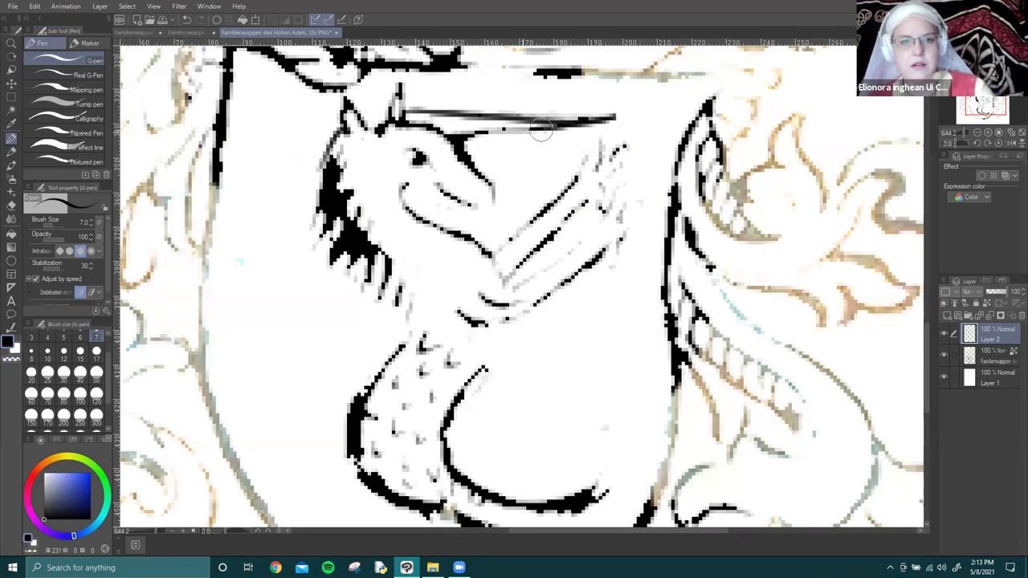
mouse_move(386, 108)
left_mouse_down()
mouse_move(403, 80)
mouse_move(387, 142)
mouse_move(331, 105)
mouse_move(353, 119)
left_mouse_up()
left_click_drag(417, 152, 399, 149)
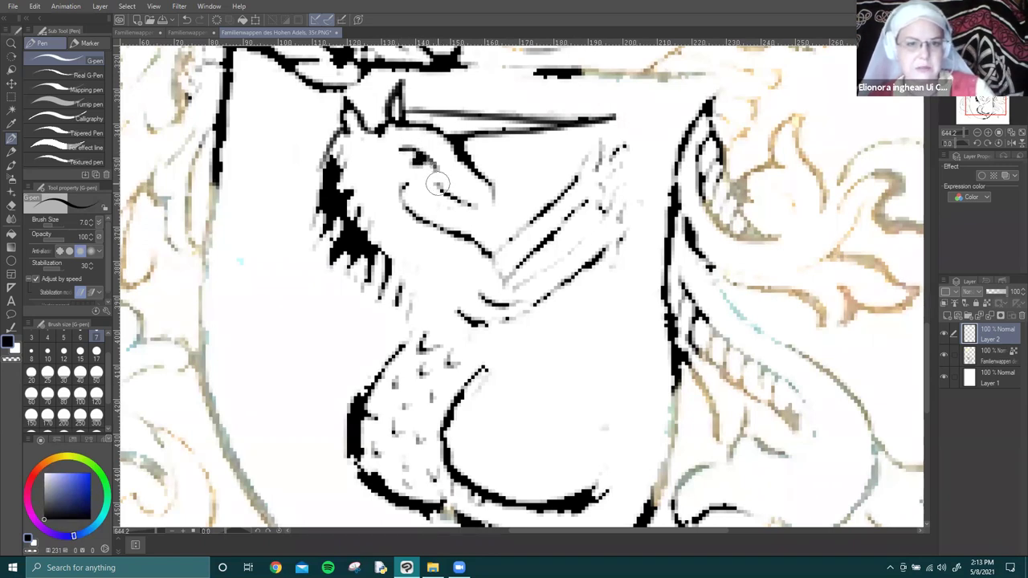
mouse_move(406, 185)
left_mouse_down()
mouse_move(456, 207)
mouse_move(442, 181)
mouse_move(464, 204)
mouse_move(497, 186)
left_mouse_up()
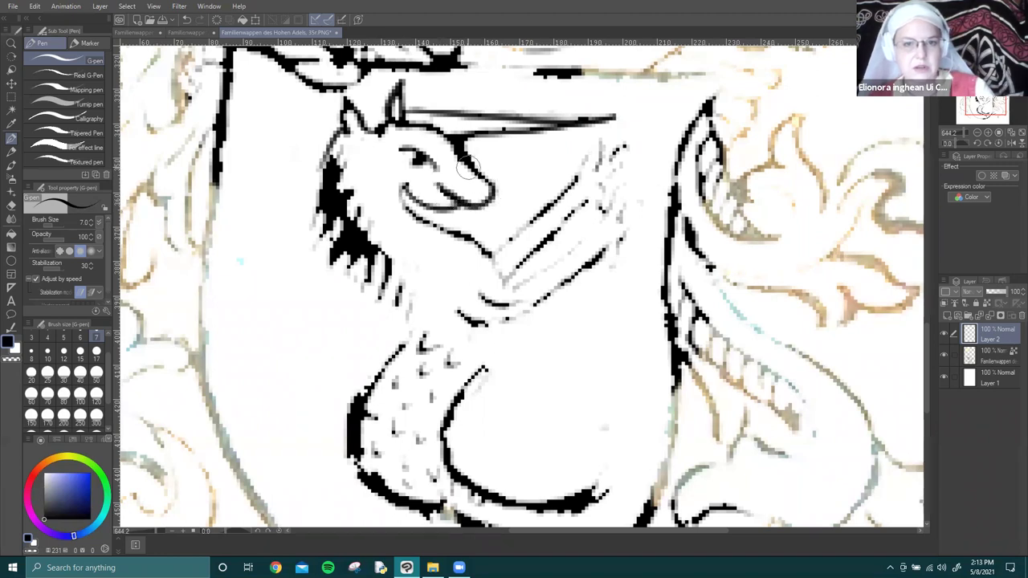
mouse_move(422, 184)
left_mouse_down()
mouse_move(409, 116)
mouse_move(399, 166)
left_mouse_up()
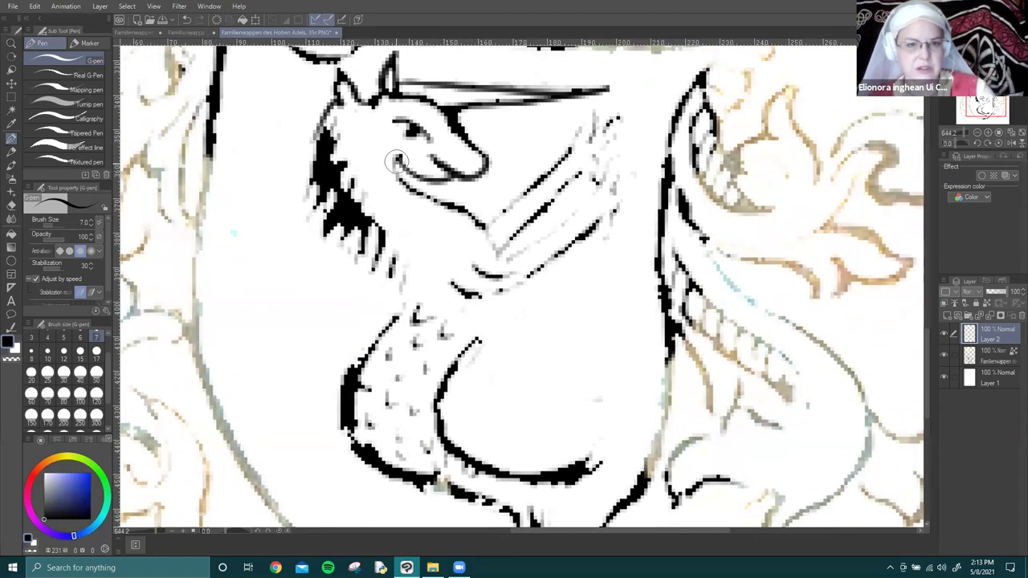
Retrace the creature's throat and raised forelegs, drawing in the claws at their ends.
left_click_drag(551, 208, 488, 215)
mouse_move(418, 234)
left_mouse_down()
mouse_move(487, 169)
mouse_move(526, 108)
mouse_move(517, 148)
mouse_move(546, 118)
mouse_move(526, 159)
mouse_move(531, 185)
mouse_move(514, 168)
mouse_move(428, 258)
mouse_move(422, 241)
mouse_move(433, 276)
mouse_move(408, 271)
mouse_move(440, 273)
mouse_move(454, 258)
mouse_move(429, 268)
mouse_move(515, 206)
mouse_move(557, 152)
mouse_move(539, 190)
mouse_move(565, 175)
mouse_move(532, 229)
left_mouse_up()
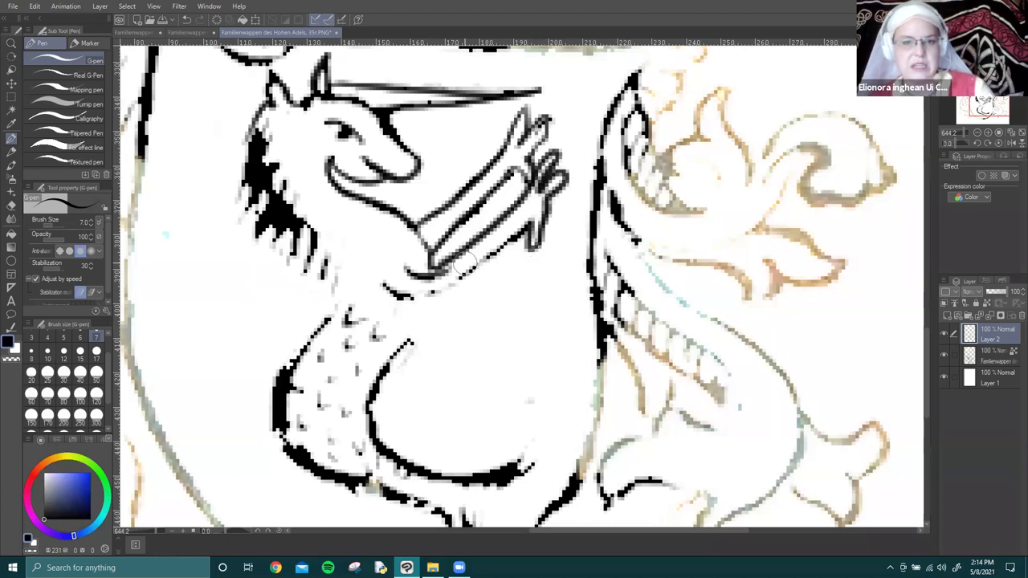
mouse_move(269, 123)
left_mouse_down()
mouse_move(353, 91)
mouse_move(344, 87)
mouse_move(358, 77)
mouse_move(345, 97)
left_mouse_up()
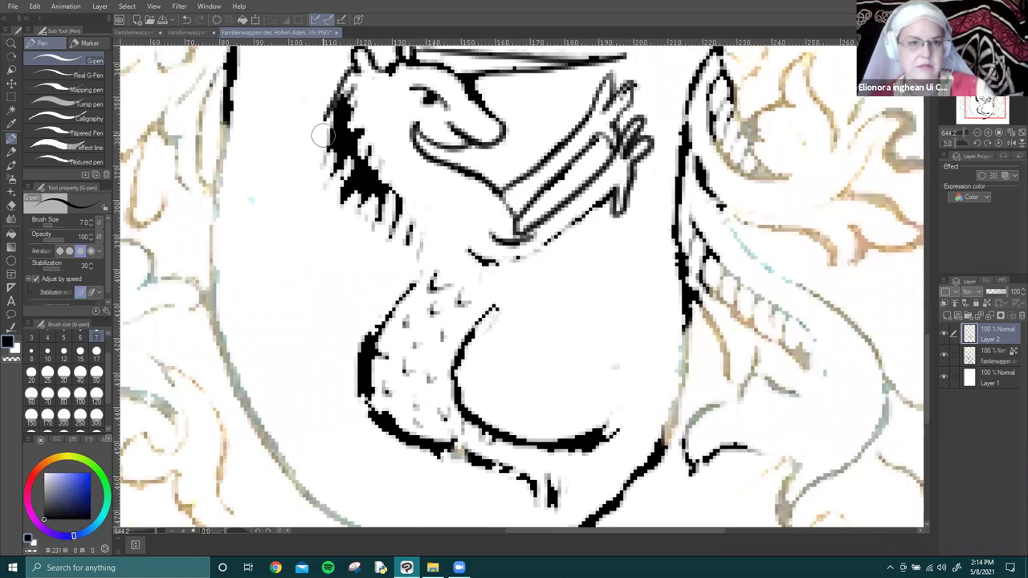
Draw tapered black hair strokes along the outer edge of the creature's mane, from the nape down to the neck.
left_click_drag(322, 161, 336, 133)
mouse_move(320, 194)
left_mouse_down()
mouse_move(345, 157)
mouse_move(357, 187)
mouse_move(348, 215)
mouse_move(336, 215)
mouse_move(349, 94)
mouse_move(368, 167)
mouse_move(351, 231)
mouse_move(364, 196)
mouse_move(335, 156)
left_mouse_up()
left_click_drag(371, 238, 352, 167)
left_click_drag(369, 241, 354, 156)
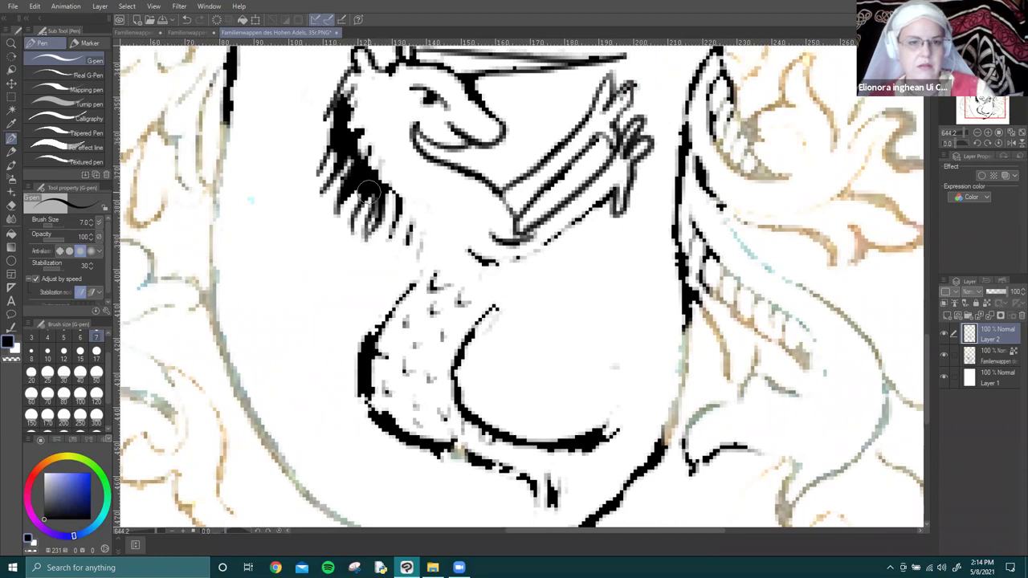
left_click_drag(378, 233, 362, 200)
mouse_move(393, 250)
left_mouse_down()
mouse_move(367, 230)
mouse_move(350, 140)
left_mouse_up()
left_click_drag(387, 245, 394, 173)
mouse_move(408, 213)
left_mouse_down()
mouse_move(398, 250)
mouse_move(403, 210)
mouse_move(317, 125)
mouse_move(320, 147)
mouse_move(350, 149)
mouse_move(360, 175)
mouse_move(357, 107)
mouse_move(347, 126)
mouse_move(343, 116)
mouse_move(362, 160)
left_mouse_up()
left_click_drag(403, 210, 459, 134)
Retrace the outer curve of the creature's back from the mane down to the lower body.
mouse_move(454, 207)
left_mouse_down()
mouse_move(404, 261)
mouse_move(397, 297)
mouse_move(406, 341)
mouse_move(470, 382)
left_mouse_up()
mouse_move(437, 292)
left_mouse_down()
mouse_move(386, 257)
mouse_move(319, 247)
mouse_move(318, 261)
mouse_move(394, 312)
left_mouse_up()
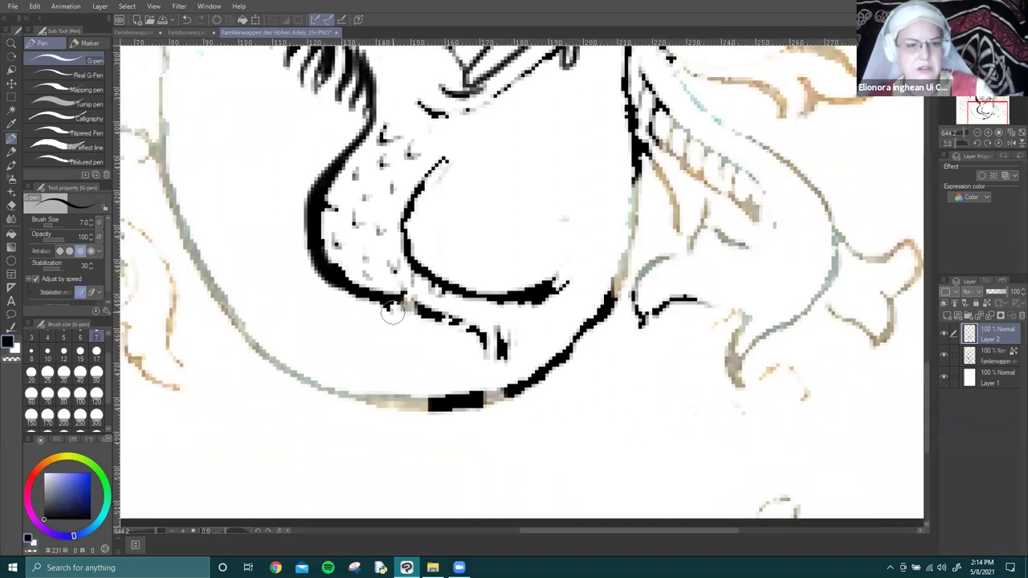
left_click_drag(325, 197, 333, 214)
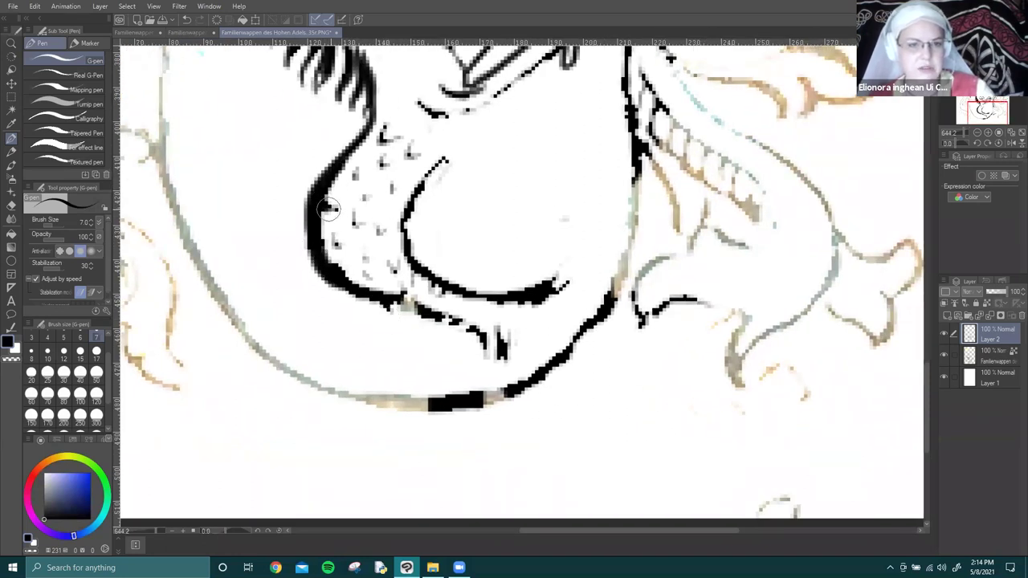
left_click_drag(399, 233, 401, 241)
mouse_move(604, 138)
left_mouse_down()
mouse_move(578, 129)
mouse_move(572, 141)
mouse_move(594, 106)
left_mouse_up()
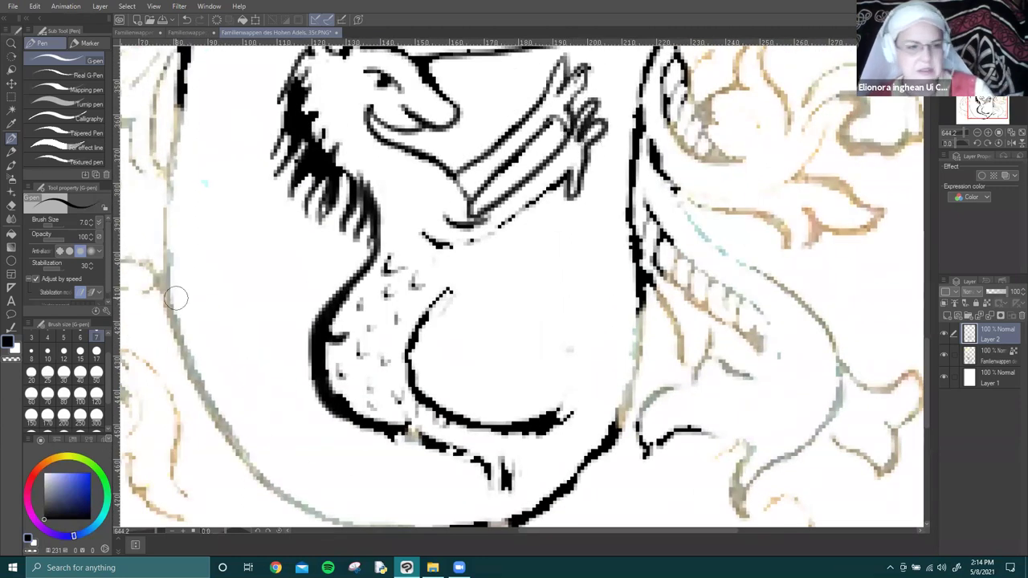
Circle the creature's claws in blue, undo the circle and return to black as the drawing color.
left_click(89, 481)
mouse_move(601, 85)
left_mouse_down()
mouse_move(560, 140)
mouse_move(617, 110)
mouse_move(592, 76)
left_mouse_up()
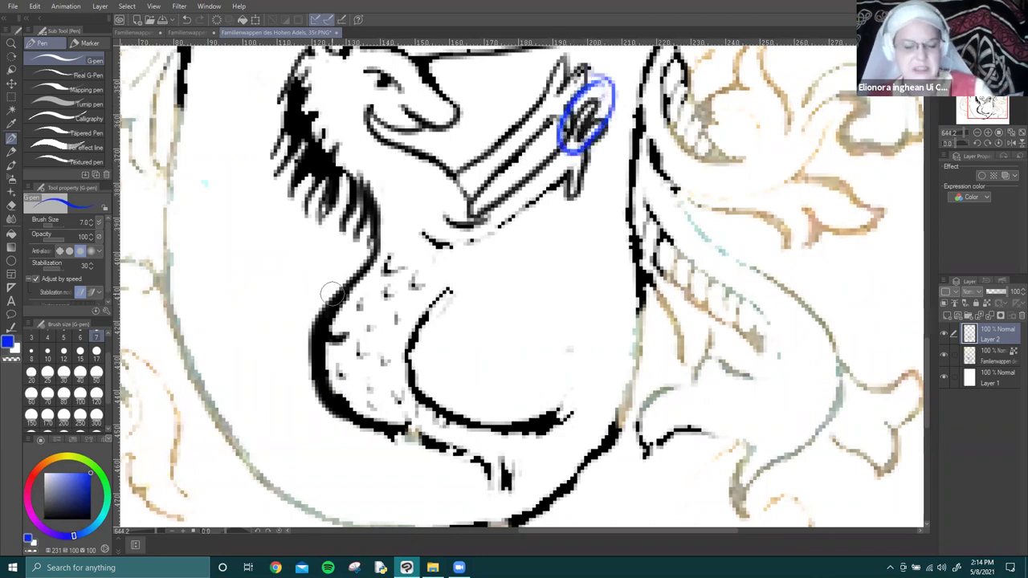
key("ctrl+z")
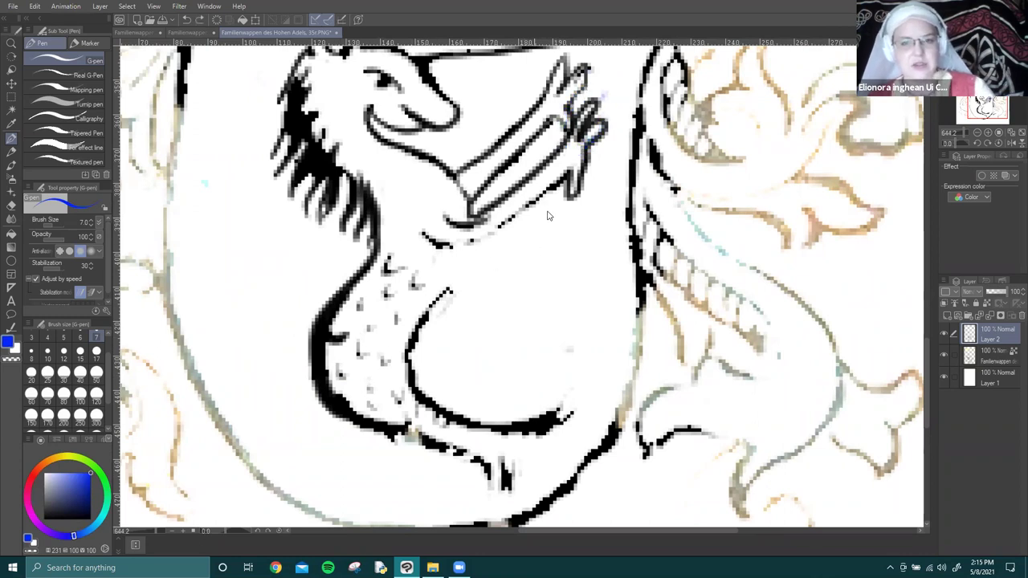
key("x")
Retrace the rows of small curved scales across the creature's body in black.
scroll(408, 201, "down", 3)
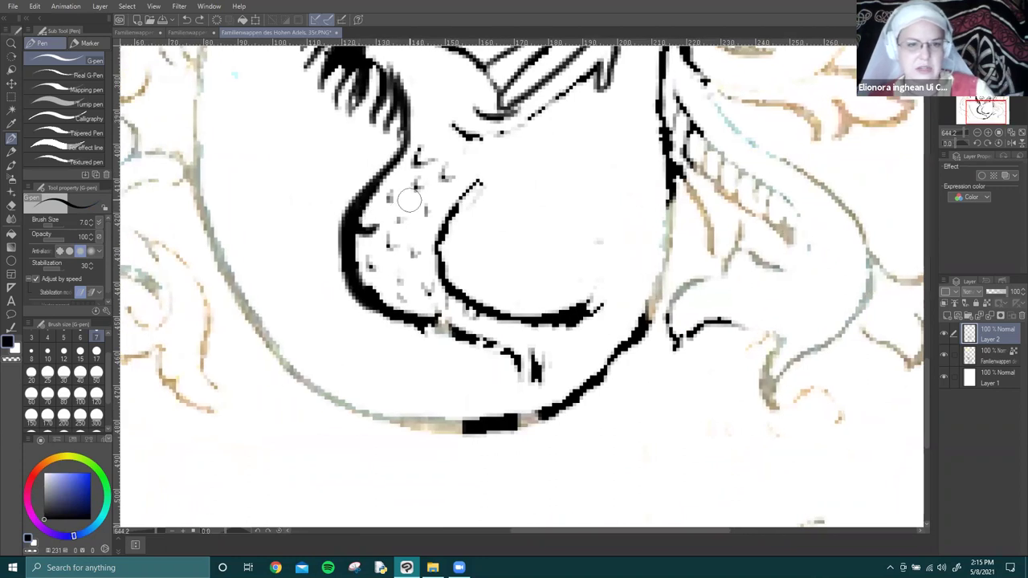
mouse_move(385, 189)
left_mouse_down()
mouse_move(423, 191)
mouse_move(437, 180)
mouse_move(417, 186)
mouse_move(418, 177)
mouse_move(414, 188)
mouse_move(439, 168)
left_mouse_up()
mouse_move(400, 221)
left_mouse_down()
mouse_move(377, 207)
mouse_move(430, 200)
left_mouse_up()
mouse_move(364, 216)
left_mouse_down()
mouse_move(405, 235)
mouse_move(390, 234)
mouse_move(405, 238)
mouse_move(396, 249)
mouse_move(388, 232)
mouse_move(406, 210)
left_mouse_up()
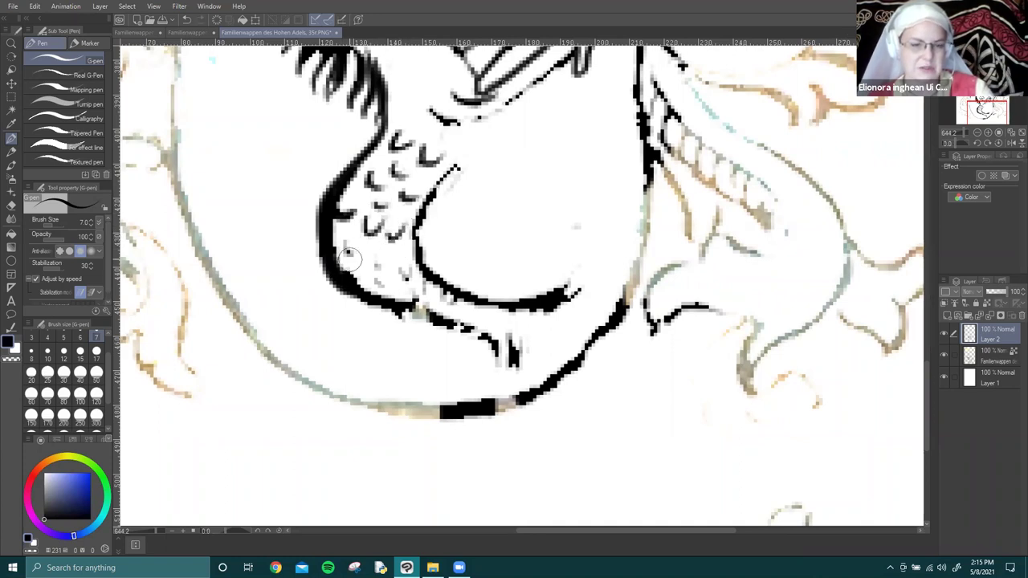
mouse_move(342, 246)
left_mouse_down()
mouse_move(368, 224)
mouse_move(391, 279)
mouse_move(355, 246)
mouse_move(358, 233)
mouse_move(380, 251)
mouse_move(357, 263)
mouse_move(400, 280)
mouse_move(405, 228)
mouse_move(461, 158)
mouse_move(461, 146)
mouse_move(429, 147)
mouse_move(469, 140)
mouse_move(561, 72)
left_mouse_up()
Retrace the underside of the lower foreleg and the inner belly curve of the creature, undoing the unwanted strokes.
left_click_drag(521, 121, 472, 197)
mouse_move(358, 219)
left_mouse_down()
mouse_move(405, 219)
mouse_move(442, 202)
mouse_move(514, 138)
mouse_move(416, 215)
left_mouse_up()
key("ctrl+z")
key("ctrl+z")
left_click_drag(503, 151, 388, 228)
mouse_move(420, 267)
left_mouse_down()
mouse_move(453, 119)
mouse_move(455, 128)
left_mouse_up()
Retrace the underside of the creature's tail and outline both lobes of its tail fin in black.
mouse_move(363, 261)
left_mouse_down()
mouse_move(451, 292)
mouse_move(461, 311)
mouse_move(454, 342)
mouse_move(486, 299)
mouse_move(463, 331)
mouse_move(465, 305)
mouse_move(450, 346)
mouse_move(487, 322)
mouse_move(484, 282)
left_mouse_up()
mouse_move(485, 318)
left_mouse_down()
mouse_move(492, 278)
mouse_move(536, 269)
mouse_move(563, 208)
mouse_move(533, 246)
mouse_move(513, 246)
mouse_move(545, 241)
left_mouse_up()
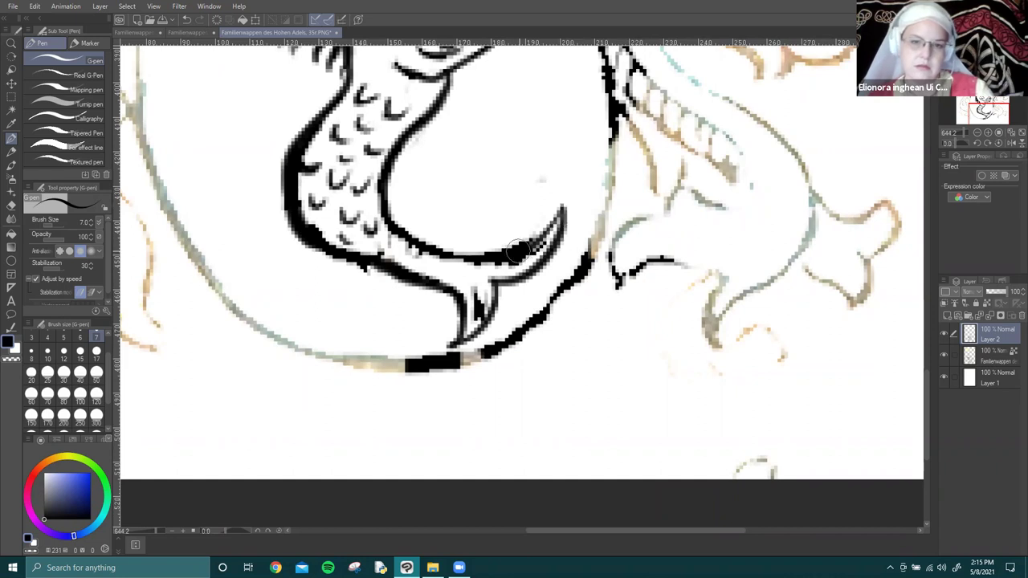
left_click_drag(504, 165, 522, 252)
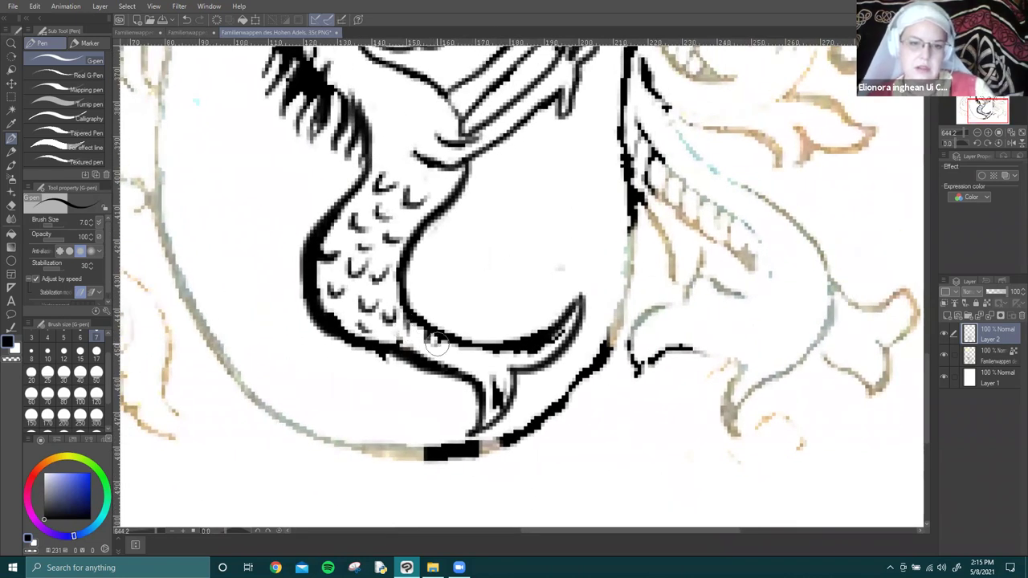
left_click_drag(509, 200, 581, 370)
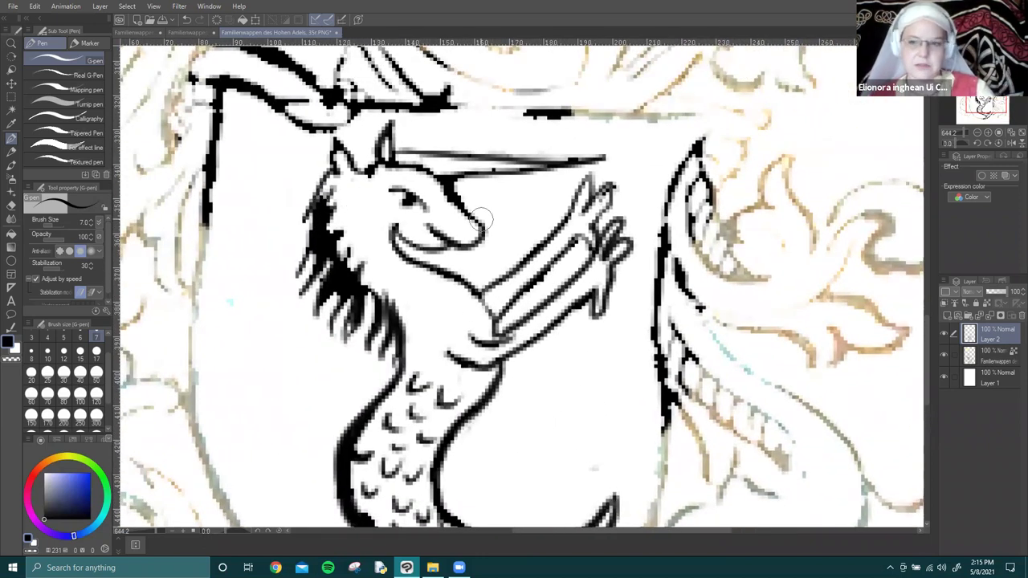
scroll(480, 219, "down", 5)
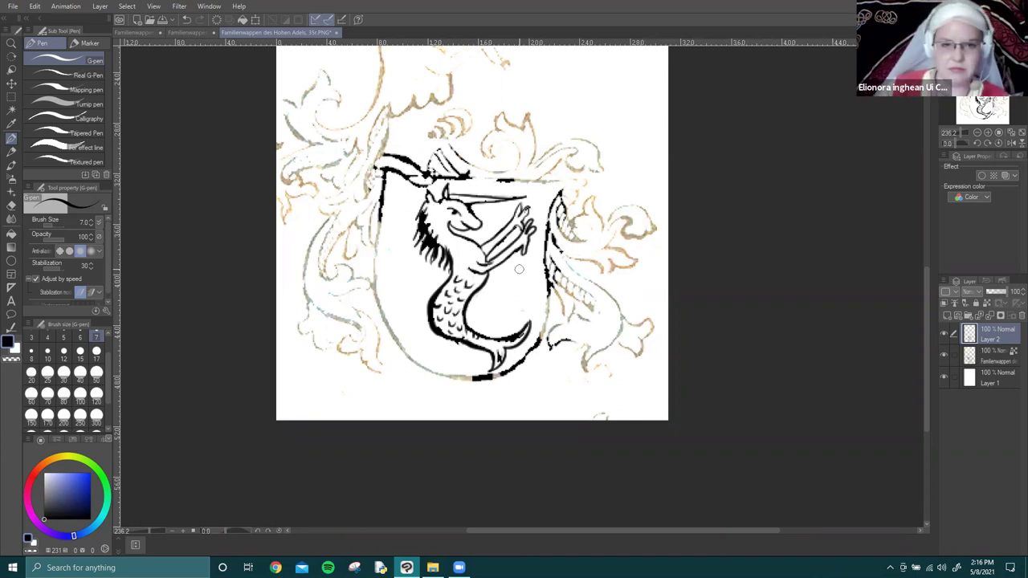
Erase the shield, ribbon and nearby mantling around the creature from the original line-art layer with the hard eraser.
left_click(992, 365)
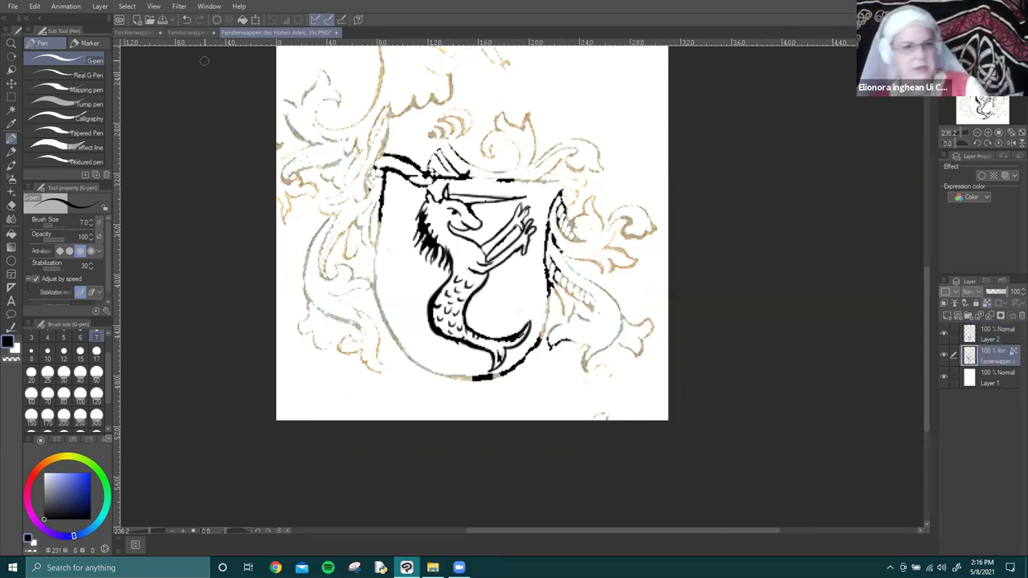
key("e")
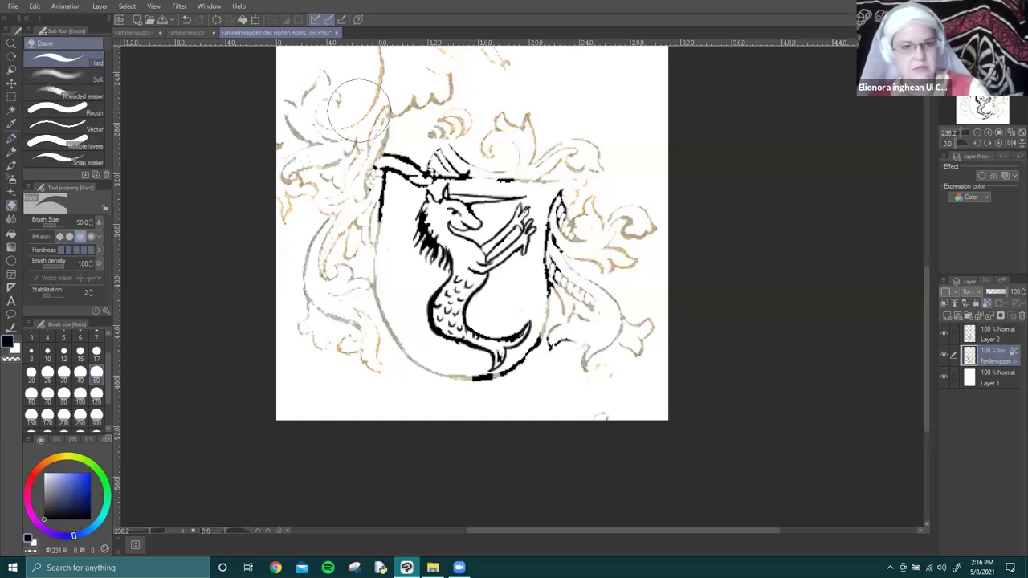
mouse_move(386, 186)
left_mouse_down()
mouse_move(395, 158)
mouse_move(411, 178)
mouse_move(447, 158)
mouse_move(608, 169)
mouse_move(572, 175)
mouse_move(563, 201)
mouse_move(562, 324)
mouse_move(543, 364)
mouse_move(556, 347)
mouse_move(515, 387)
mouse_move(448, 382)
mouse_move(414, 367)
mouse_move(367, 288)
mouse_move(361, 204)
mouse_move(377, 141)
mouse_move(399, 191)
mouse_move(383, 234)
mouse_move(368, 204)
mouse_move(389, 153)
mouse_move(460, 143)
mouse_move(288, 180)
mouse_move(297, 141)
mouse_move(318, 200)
mouse_move(300, 267)
left_mouse_up()
Crop the canvas to a rectangular selection drawn closely around the creature.
key("m")
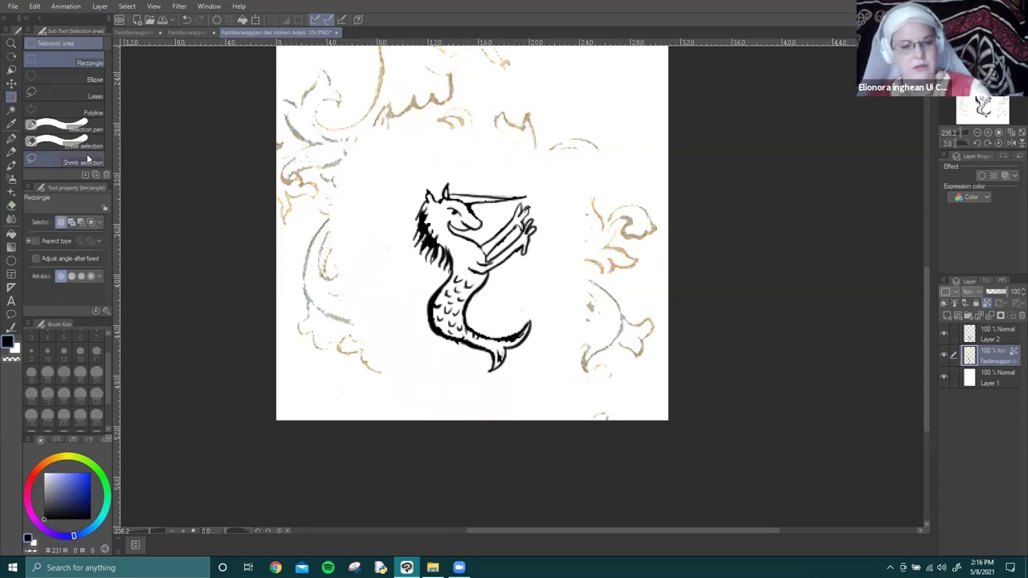
mouse_move(396, 169)
left_mouse_down()
mouse_move(558, 382)
mouse_move(548, 377)
left_mouse_up()
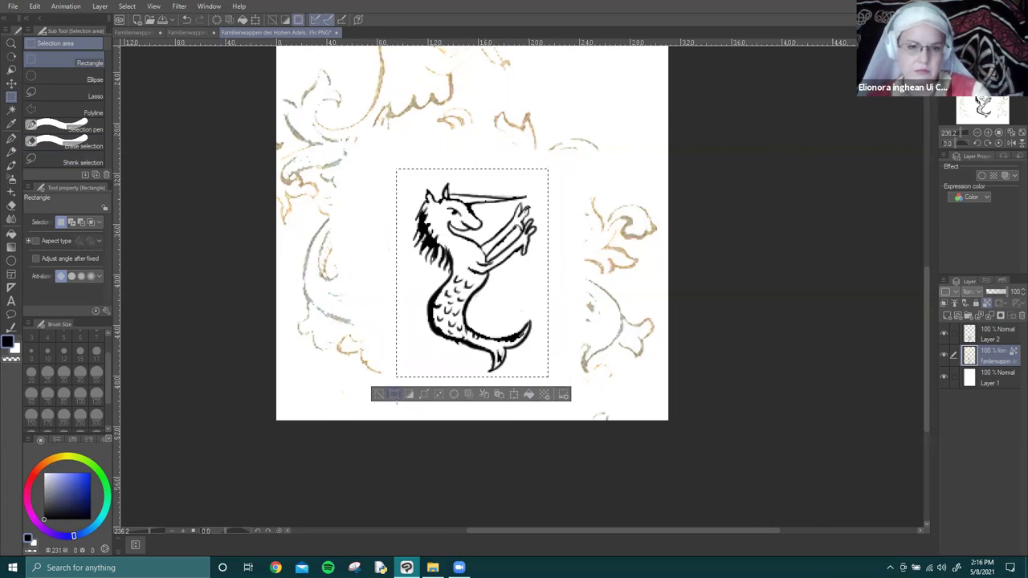
left_click(393, 394)
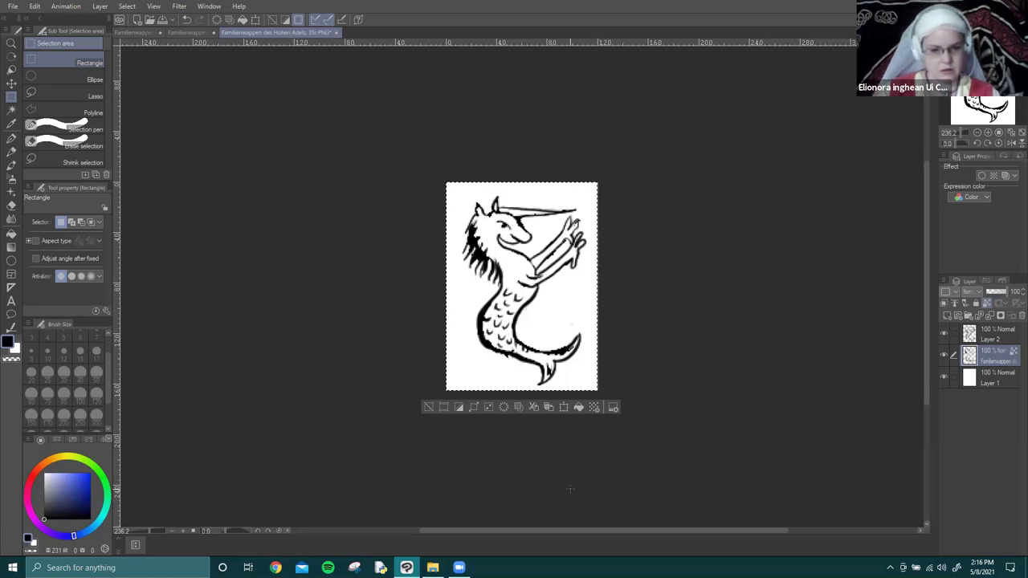
Look through the reference images in the To Trace folder in File Explorer and return to Clip Studio Paint.
left_click(433, 568)
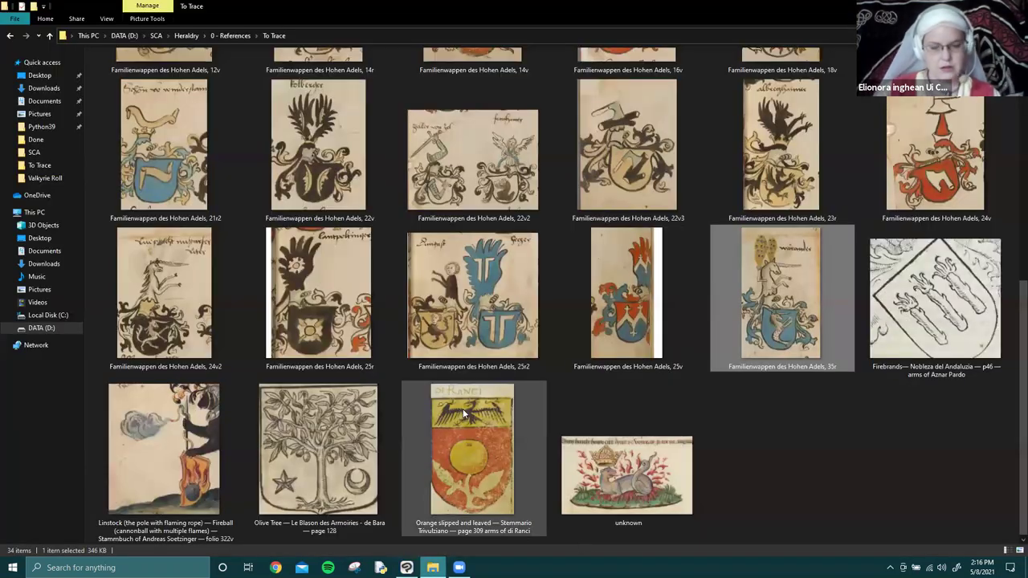
scroll(688, 445, "up", 5)
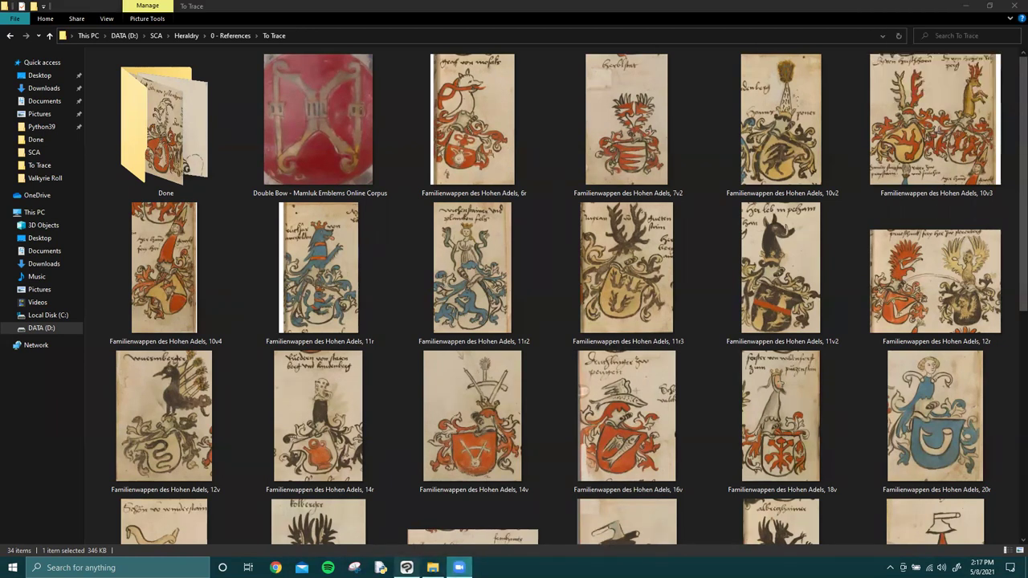
left_click(407, 568)
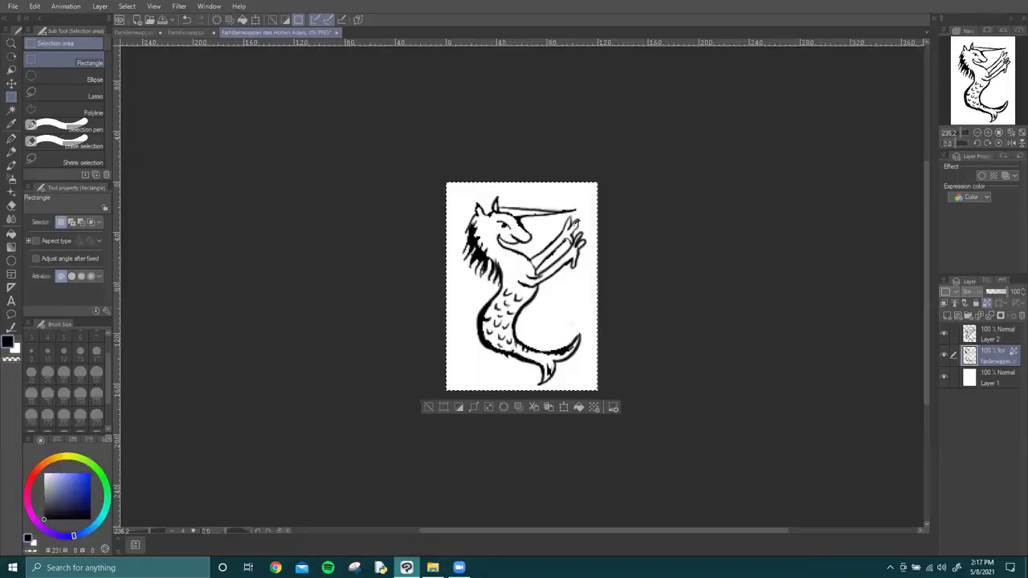
Clear the selection around the cropped creature drawing.
mouse_move(459, 568)
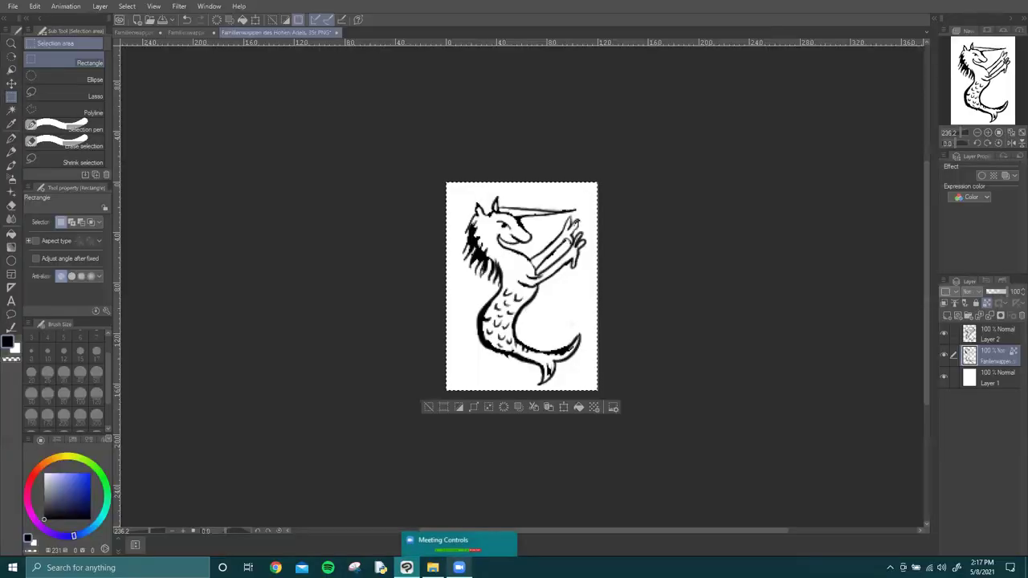
left_click(411, 488)
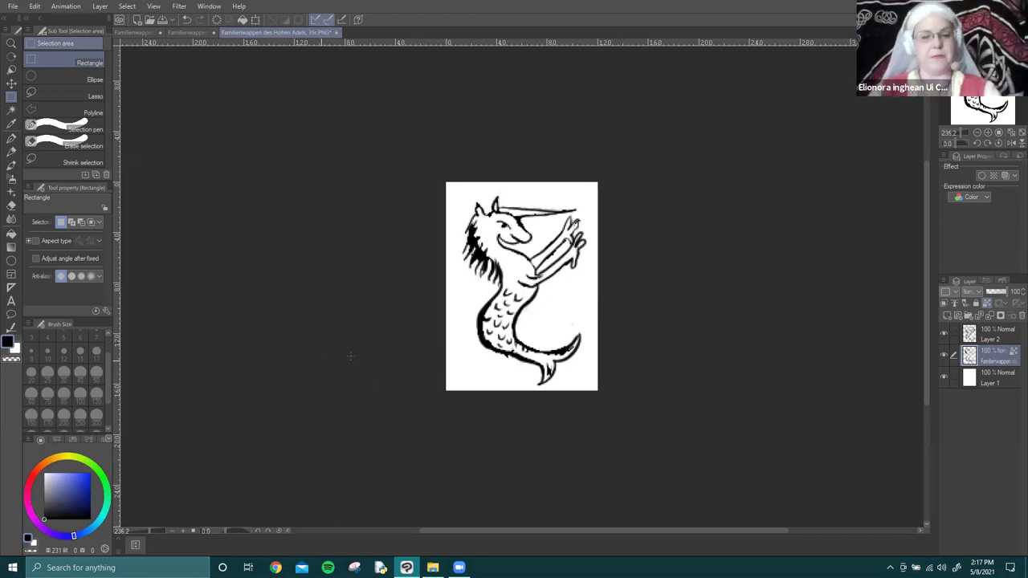
Switch to File Explorer and look through the coat-of-arms reference images in the To Trace folder.
mouse_move(433, 566)
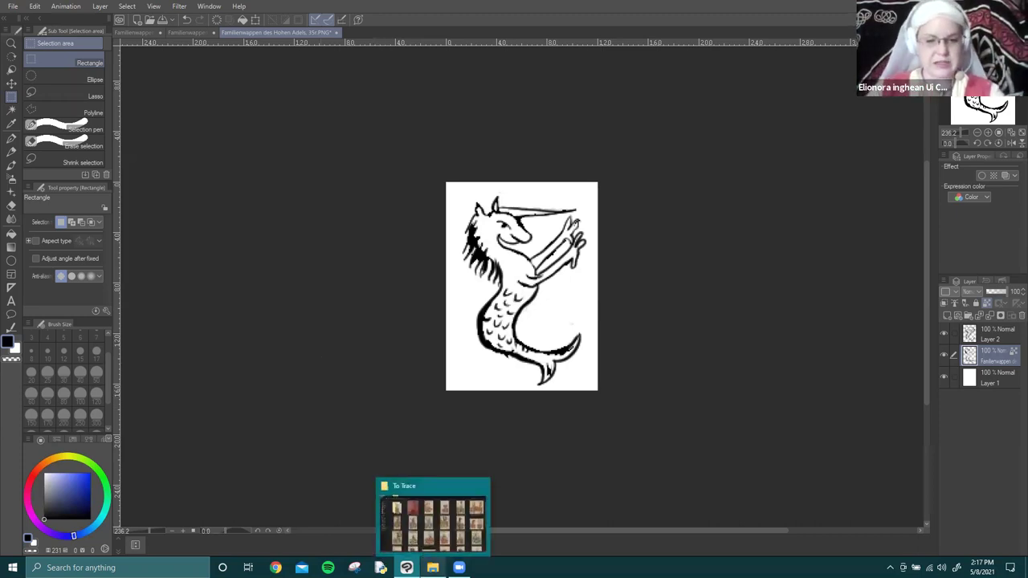
left_click(432, 530)
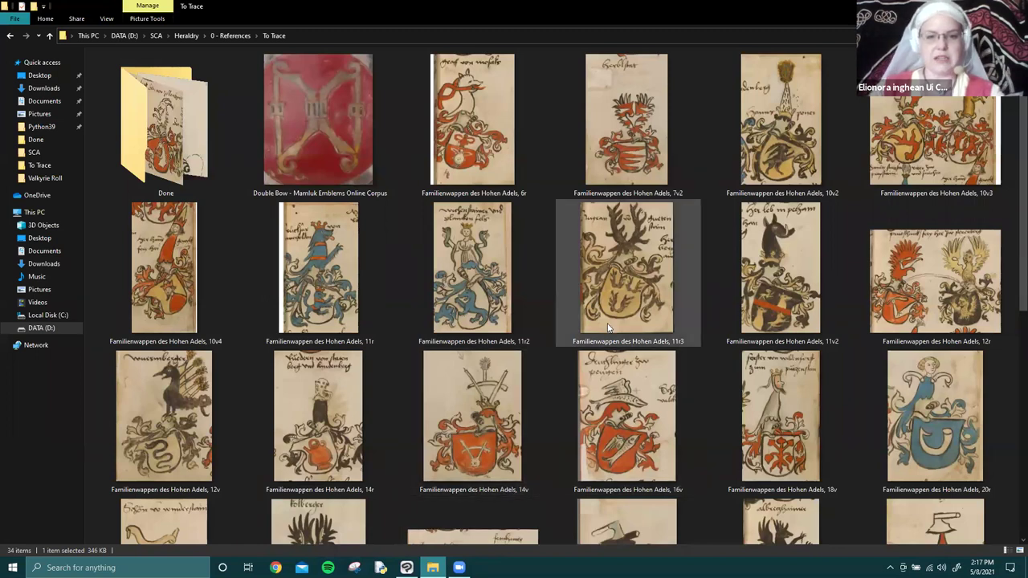
scroll(592, 365, "down", 5)
scroll(592, 371, "up", 5)
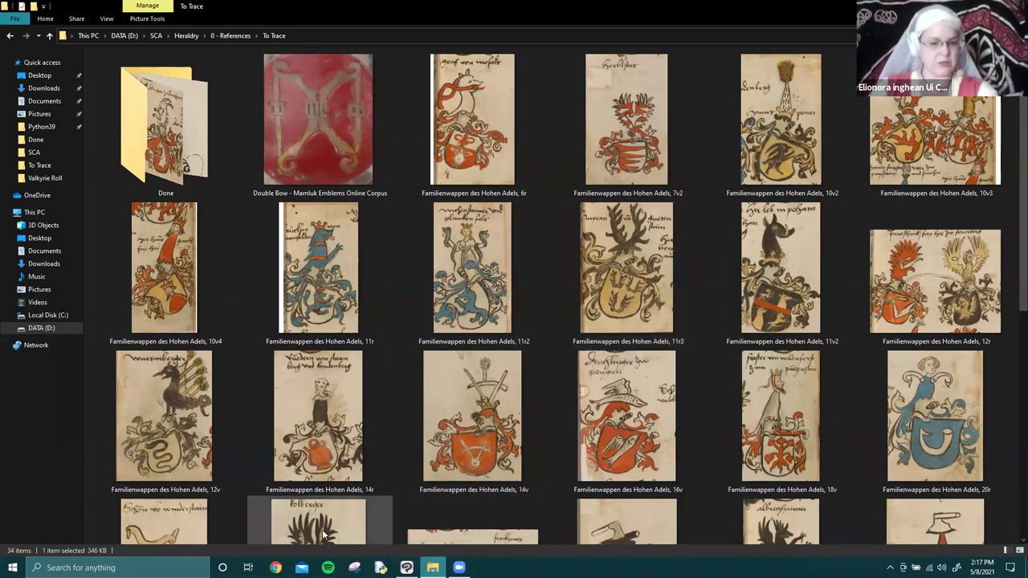
Switch to Chrome, open heraldicart.org and browse the Concise Index of the Book of Traceable Heraldic Art.
left_click(276, 567)
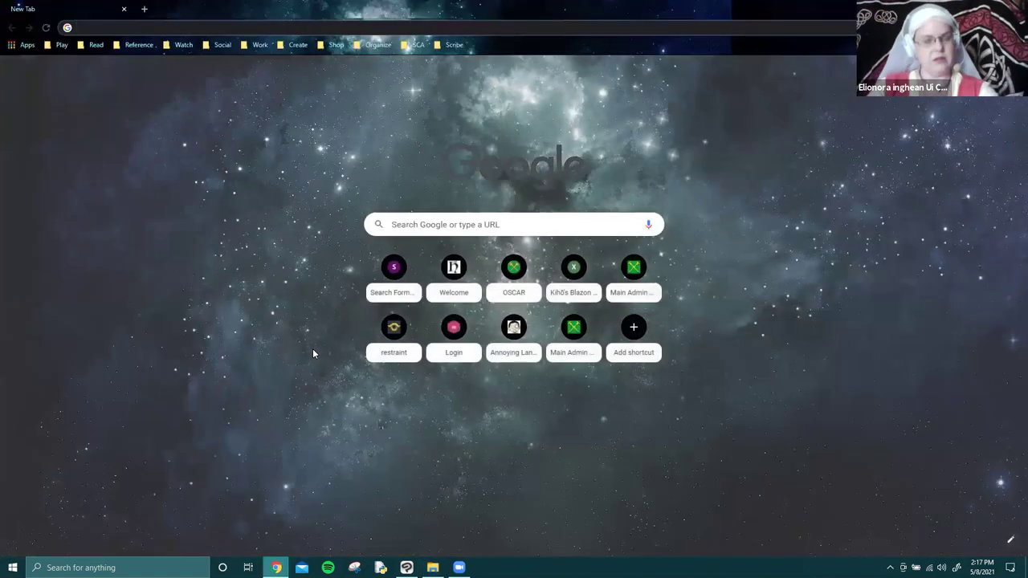
type("heraldicart.org")
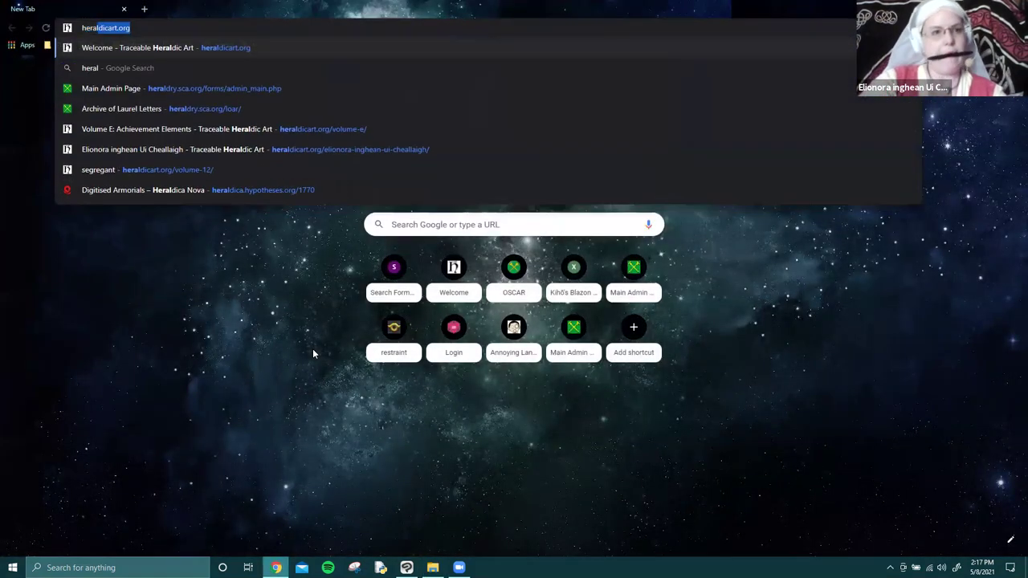
key("Return")
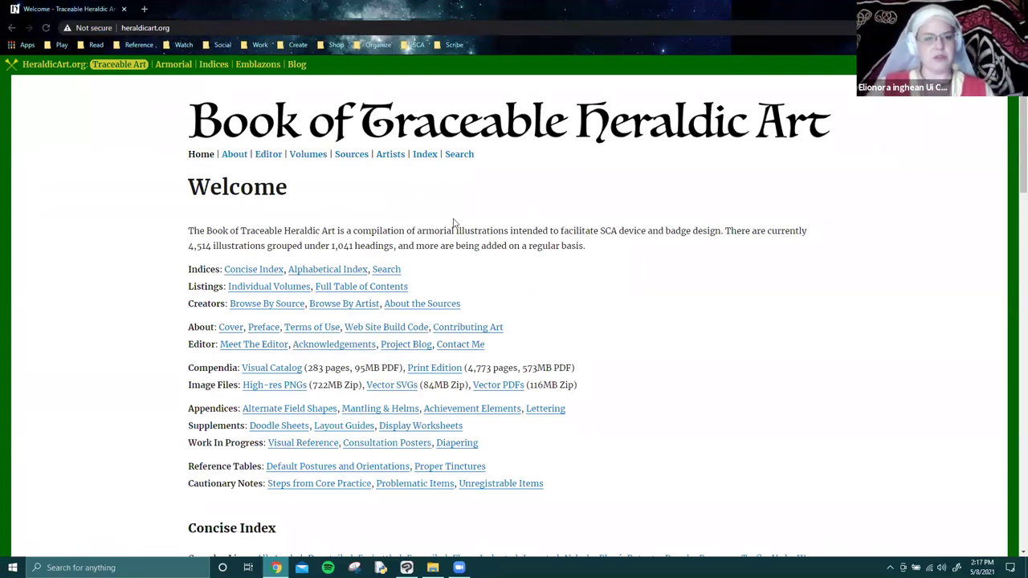
scroll(443, 287, "down", 15)
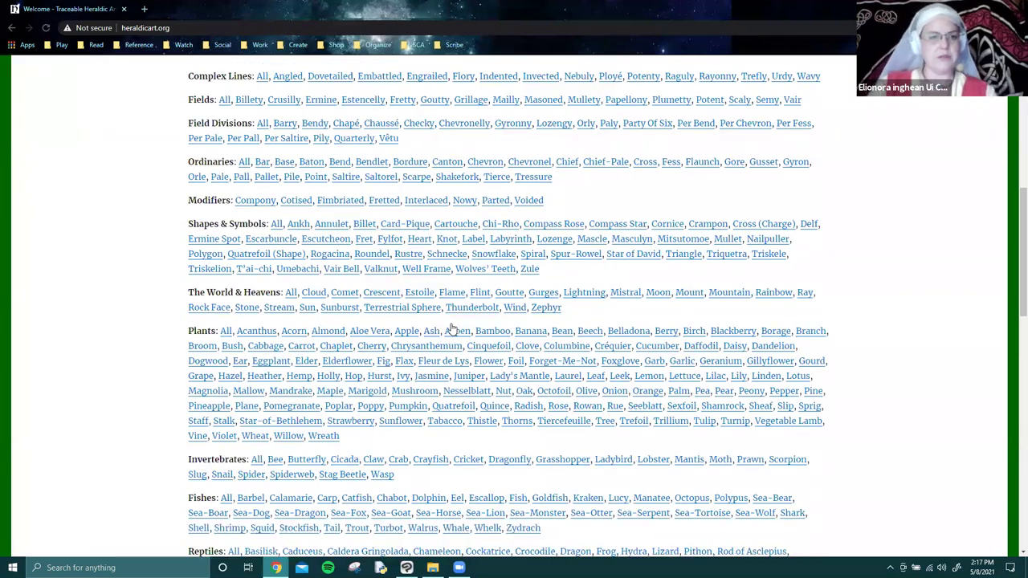
scroll(438, 281, "up", 3)
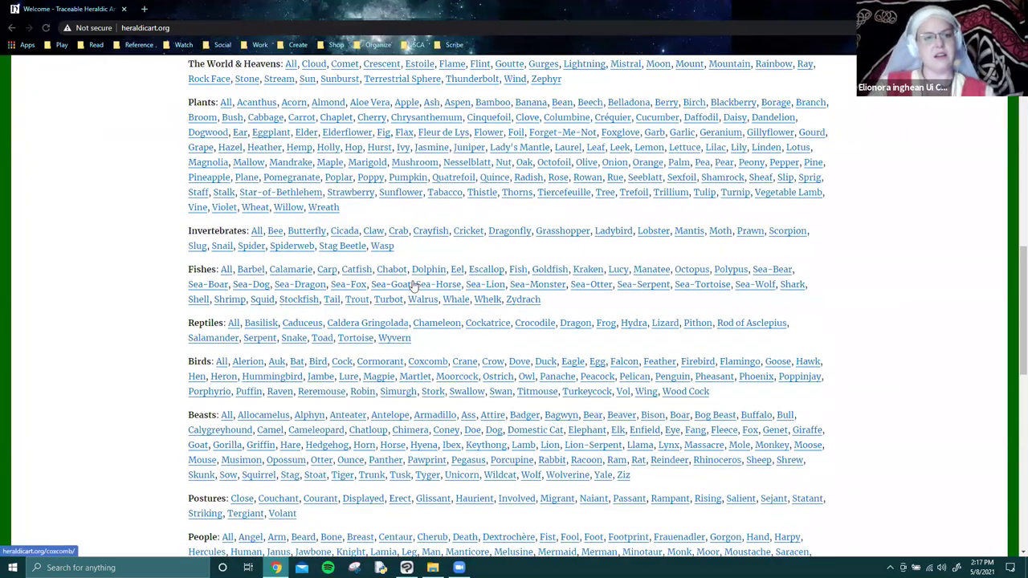
scroll(456, 289, "up", 3)
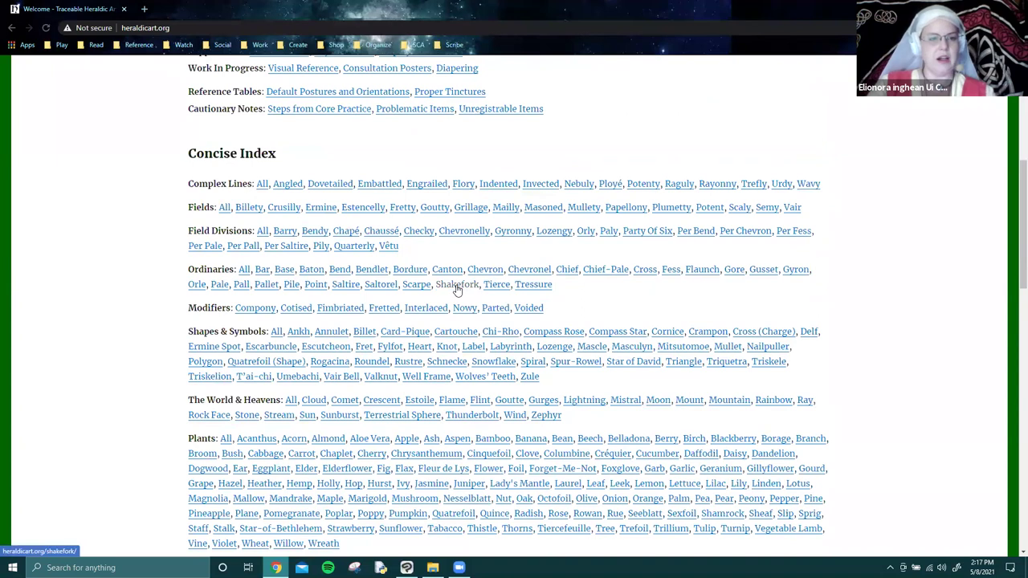
scroll(407, 277, "up", 5)
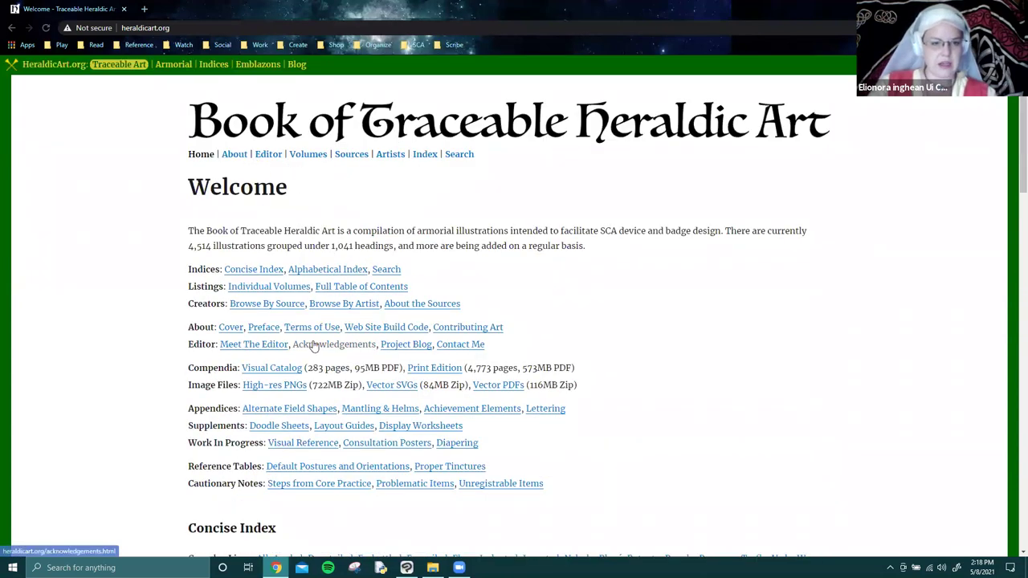
Read the site's Preface, then open the Contributing Art page and review its accepted formats and licensing terms.
left_click(243, 161)
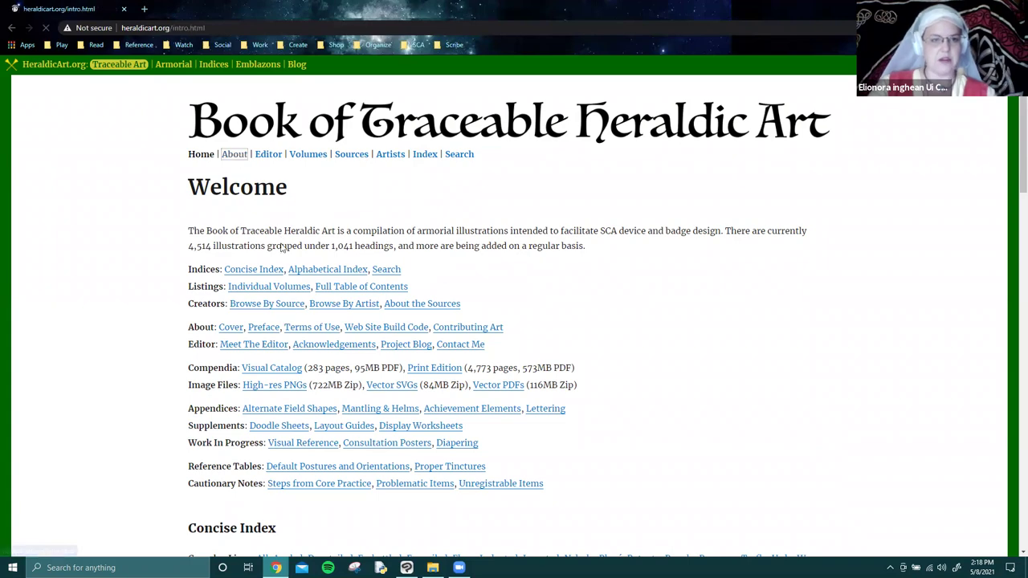
scroll(459, 330, "down", 6)
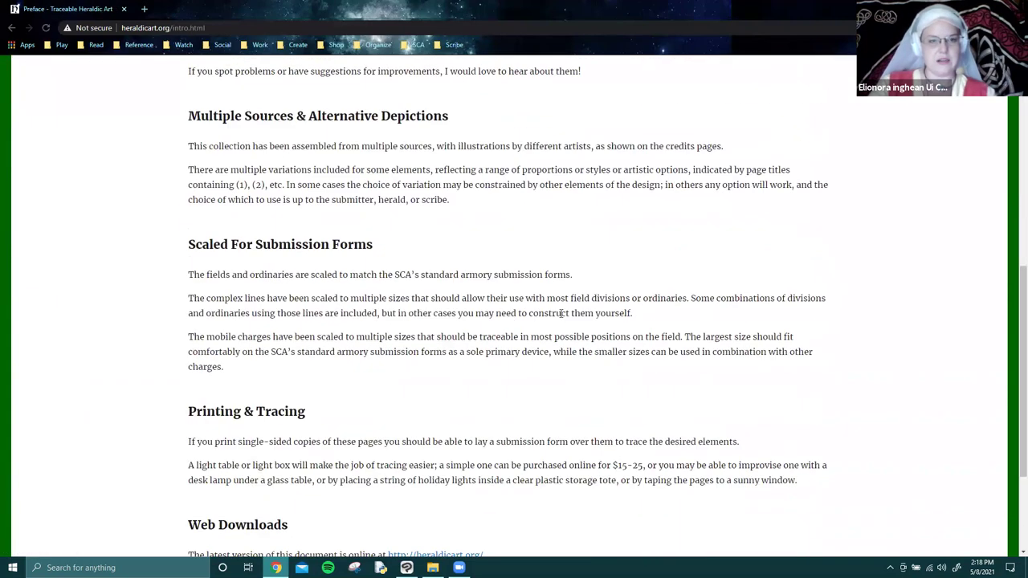
scroll(562, 315, "up", 5)
scroll(544, 312, "down", 5)
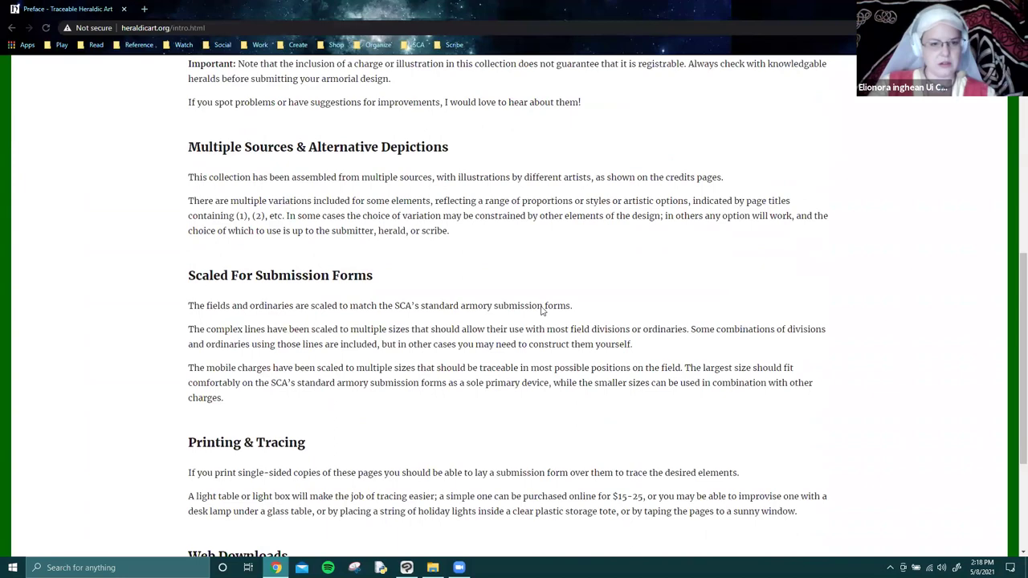
scroll(428, 239, "up", 5)
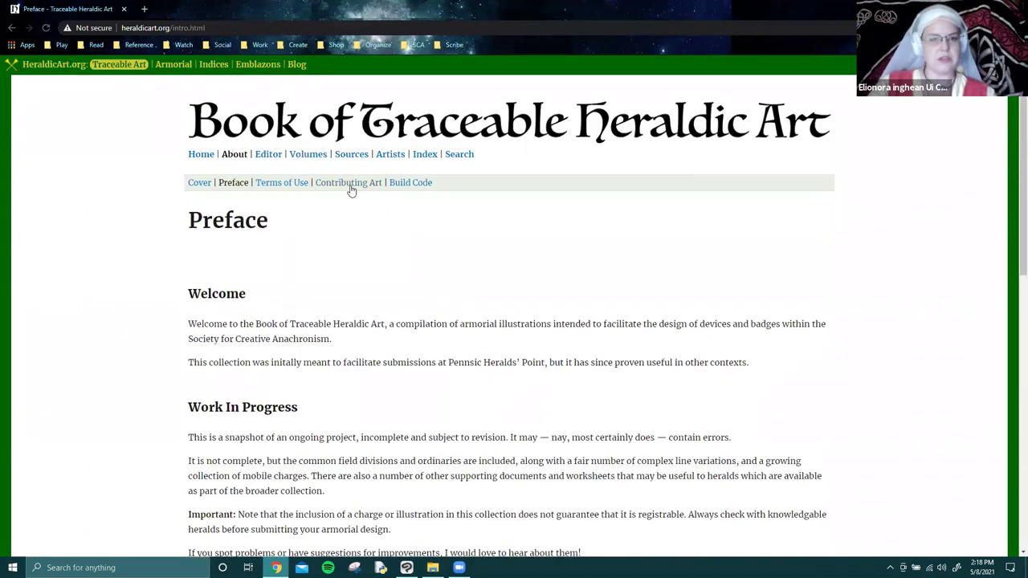
left_click(349, 184)
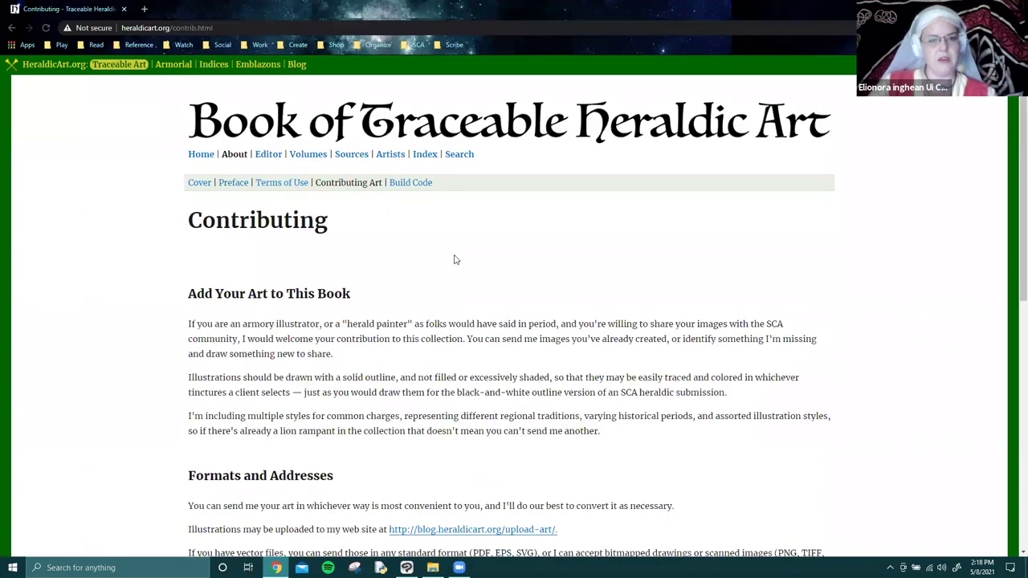
scroll(455, 259, "down", 4)
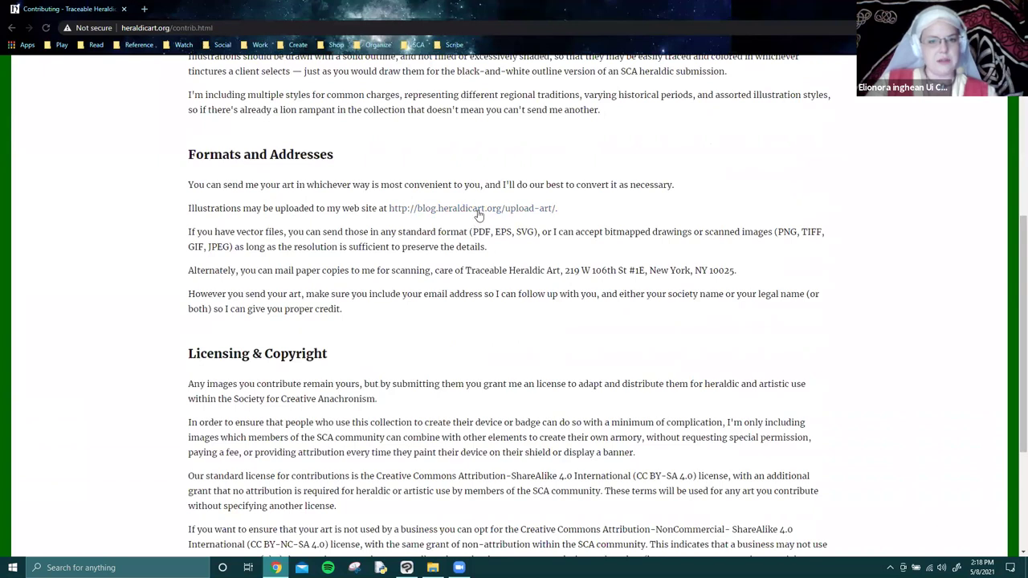
Open the art upload form and review its file, description, license and comment fields.
left_click(477, 212)
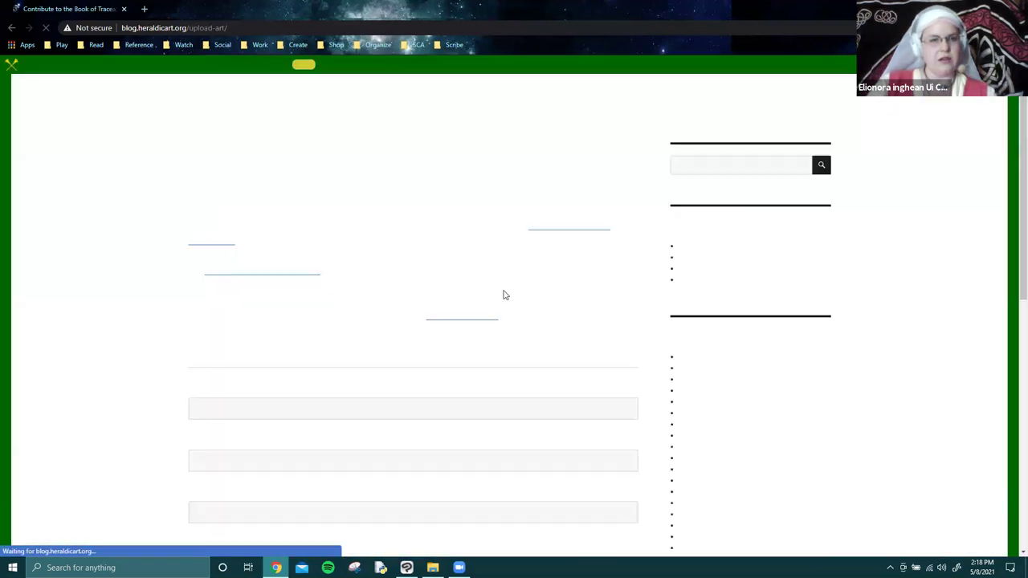
scroll(503, 298, "down", 3)
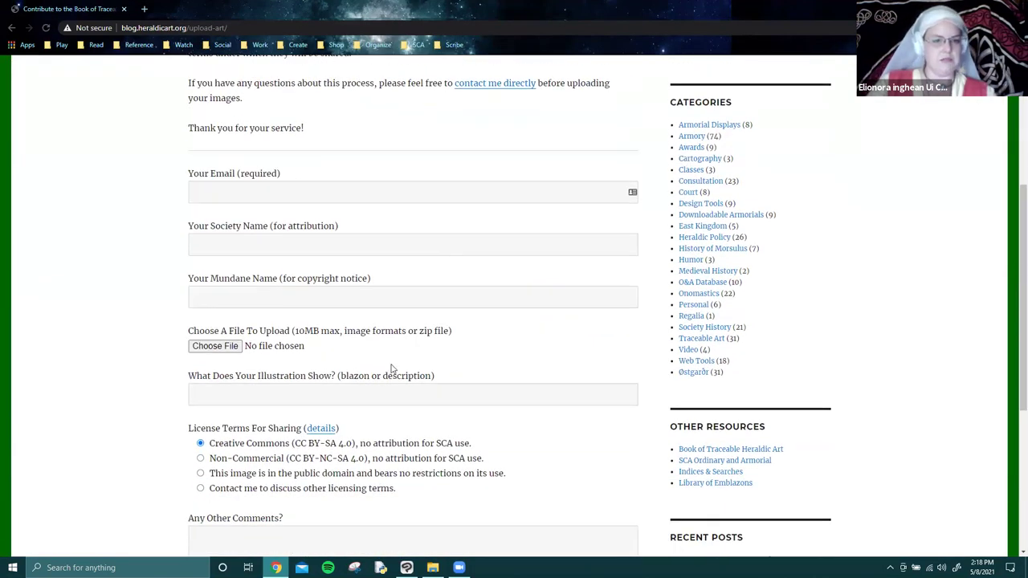
scroll(392, 368, "down", 2)
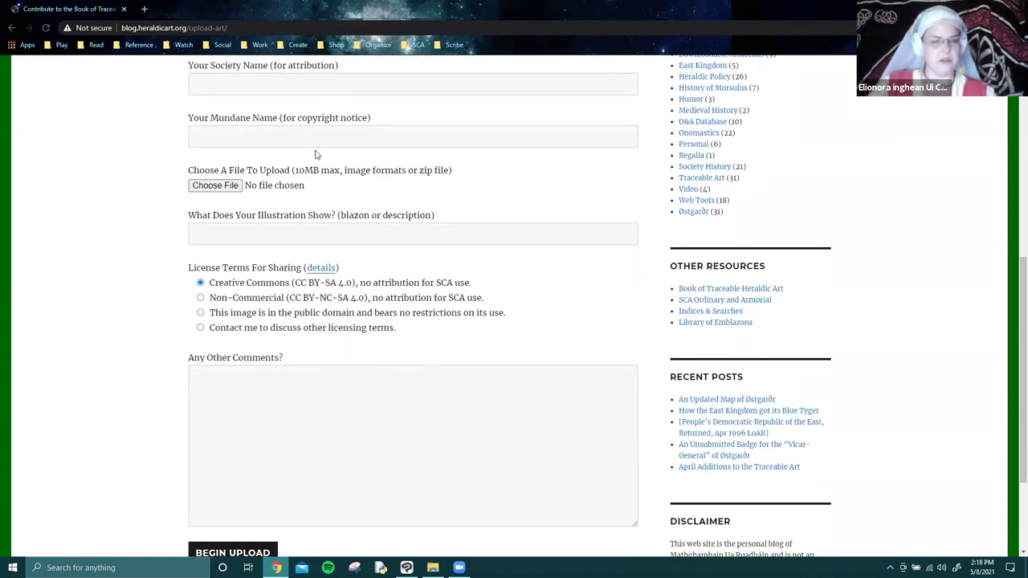
left_click(241, 233)
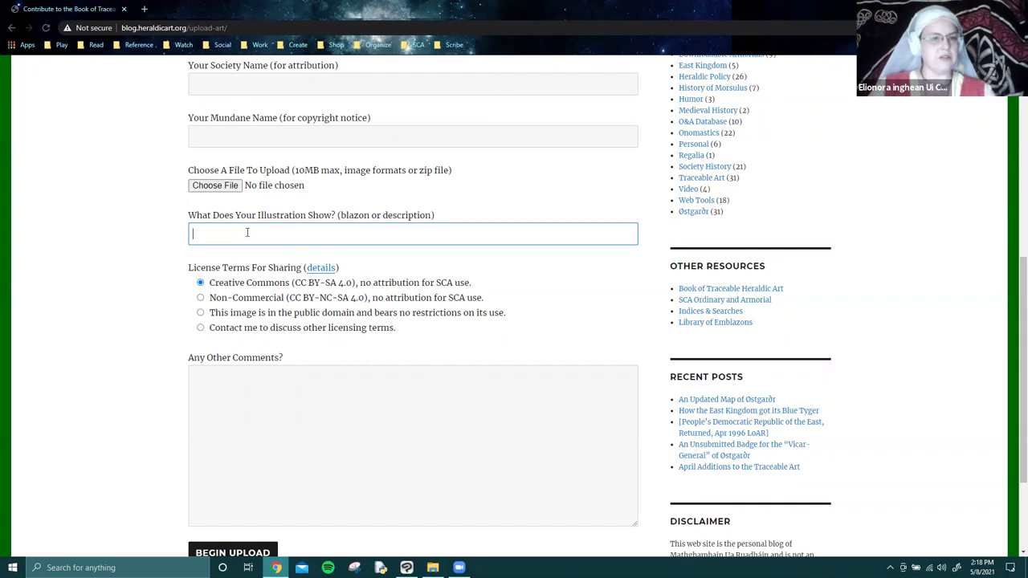
left_click(268, 397)
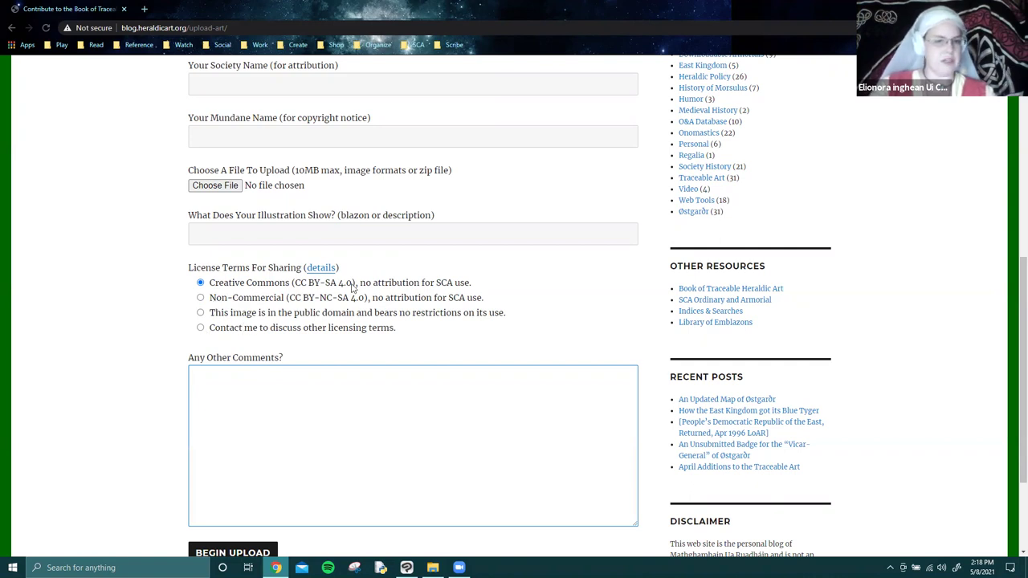
scroll(370, 356, "up", 5)
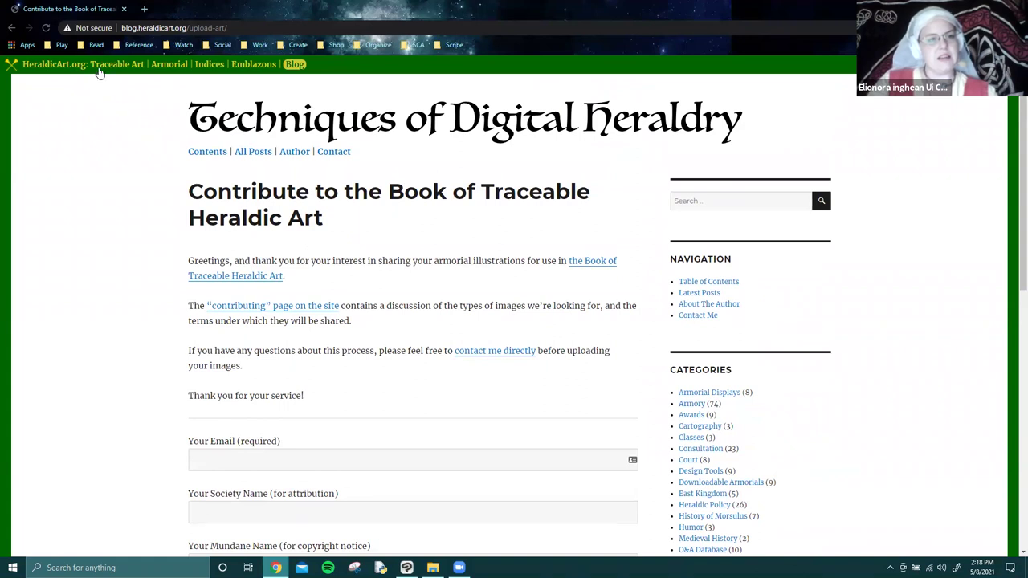
Return to the Traceable Art index and open the Enfield entry from the Beasts group to view its illustrations.
left_click(116, 65)
scroll(291, 346, "down", 7)
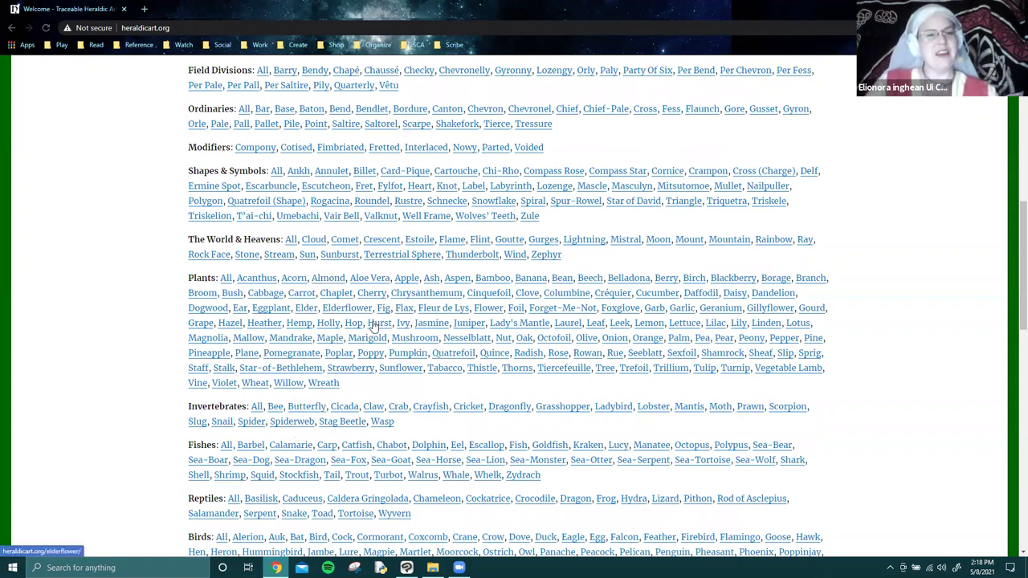
scroll(401, 399, "down", 1)
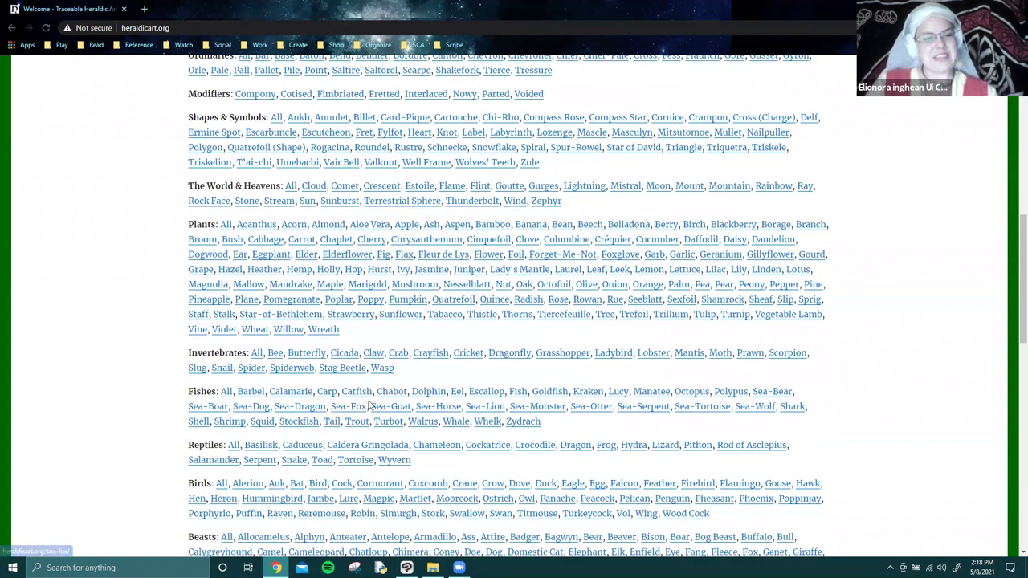
scroll(386, 424, "down", 3)
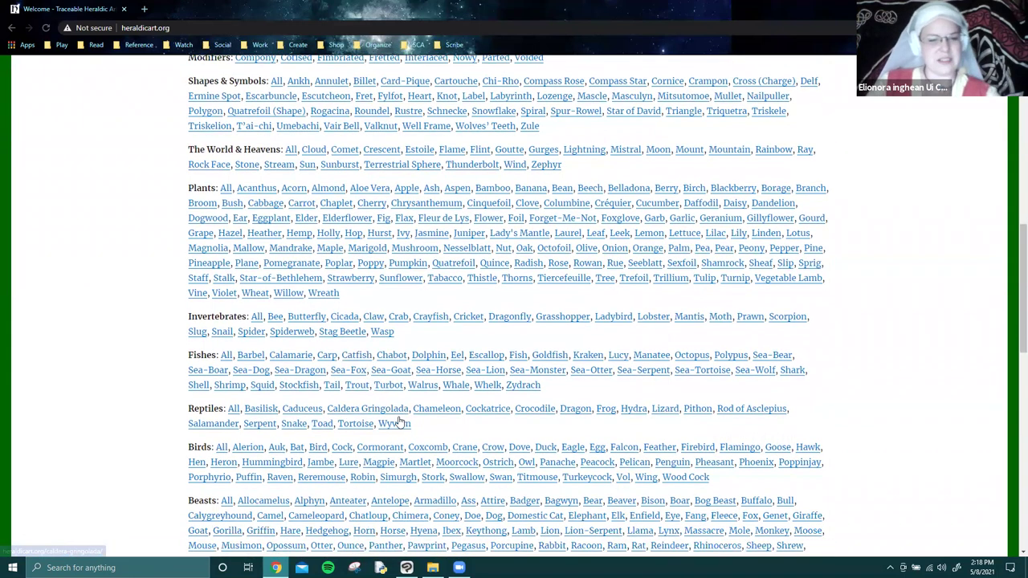
left_click(640, 393)
scroll(779, 405, "down", 2)
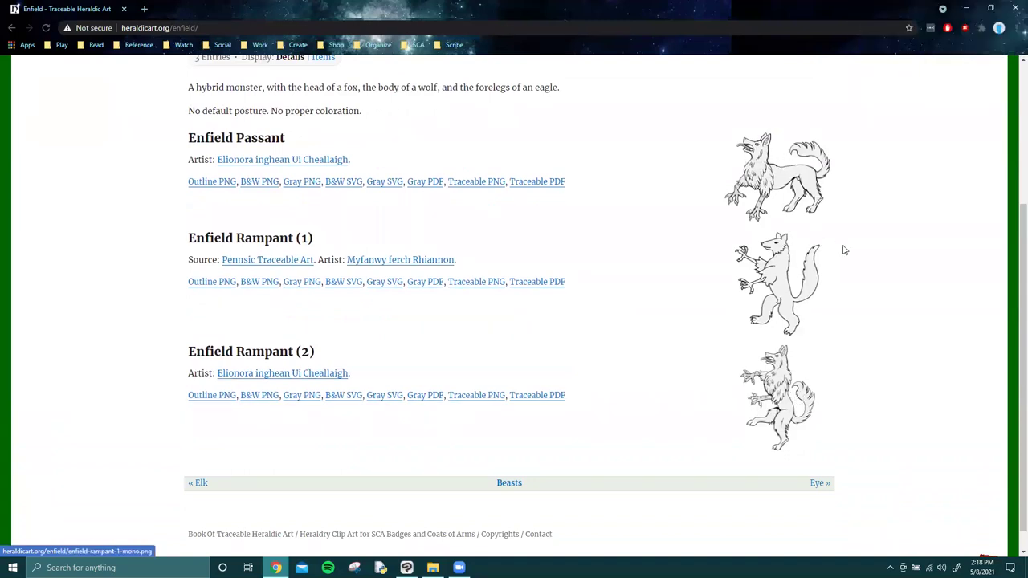
Check the Enfield Passant artist credit, view its B&W SVG version and return to the Enfield page.
left_click_drag(350, 160, 172, 160)
left_click(172, 161)
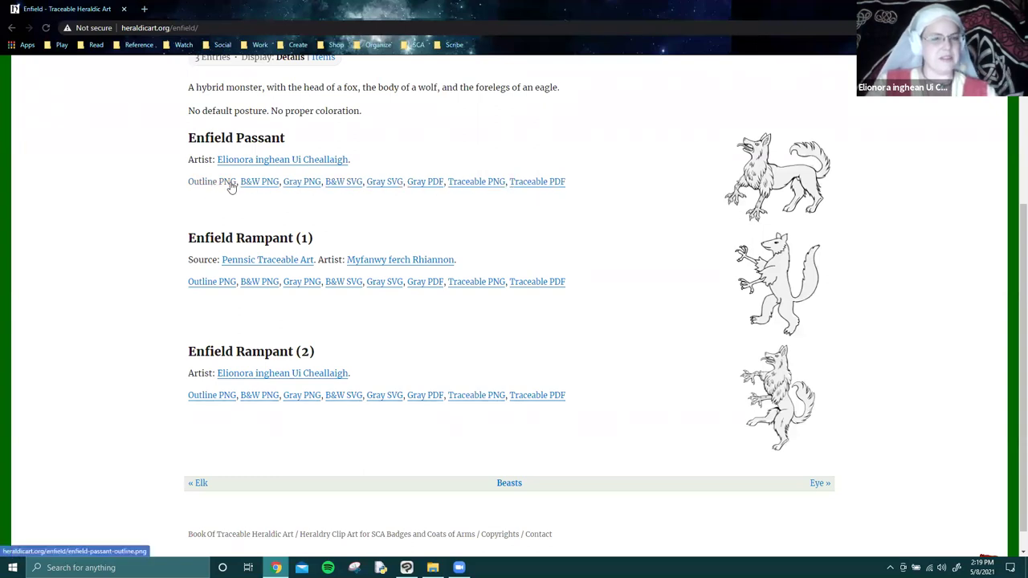
left_click(349, 184)
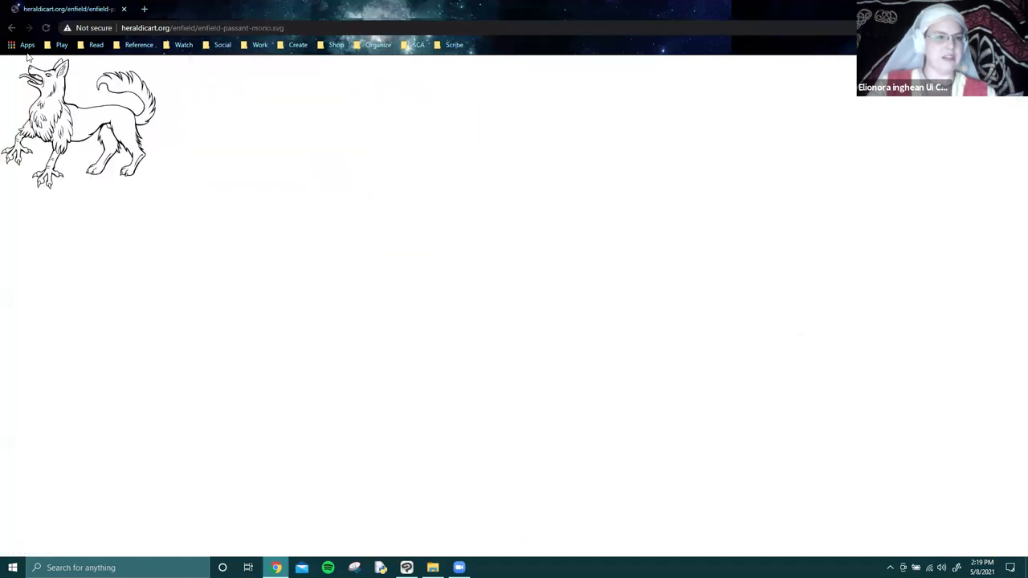
left_click(11, 27)
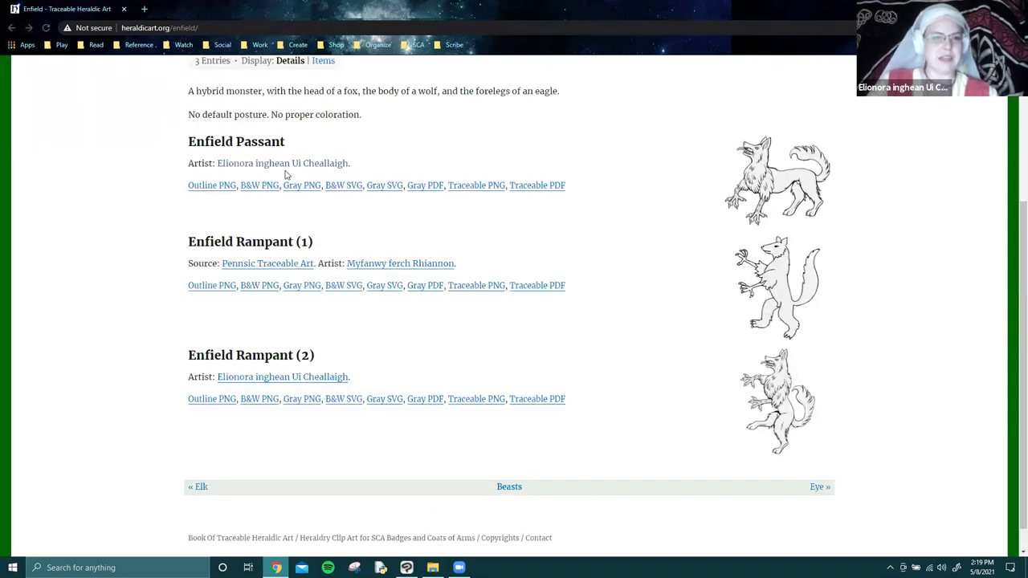
right_click(332, 186)
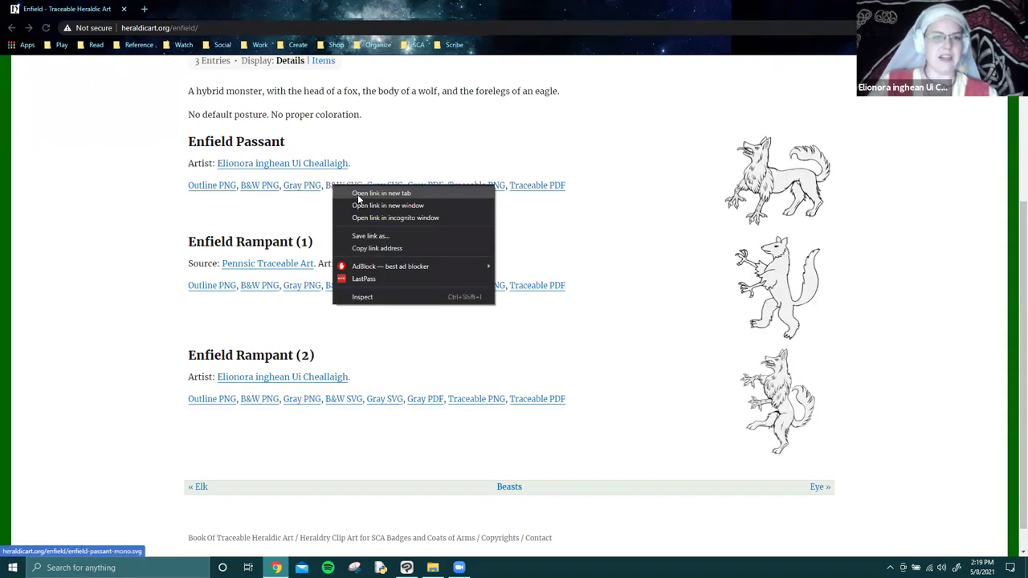
left_click(371, 235)
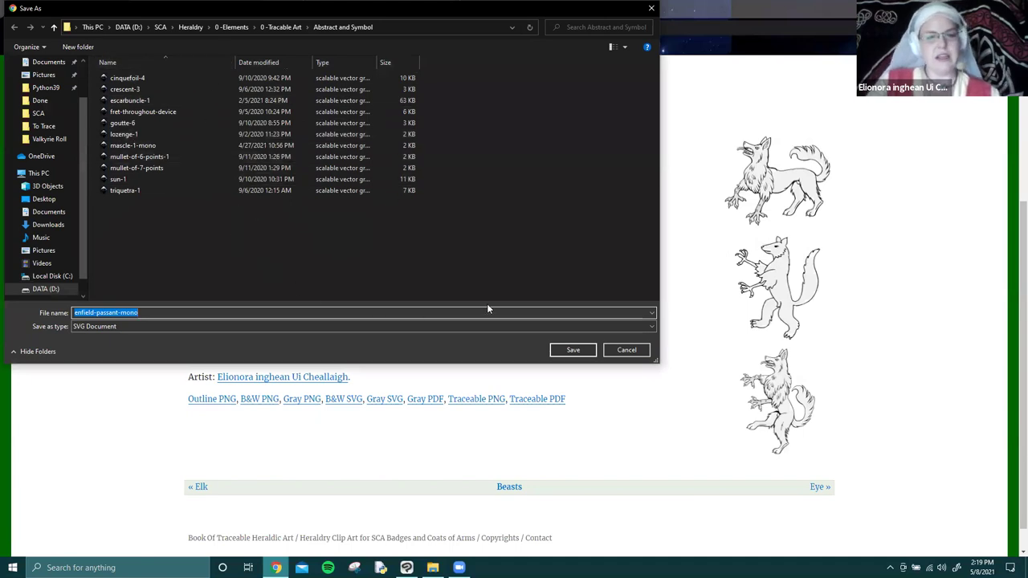
left_click(615, 351)
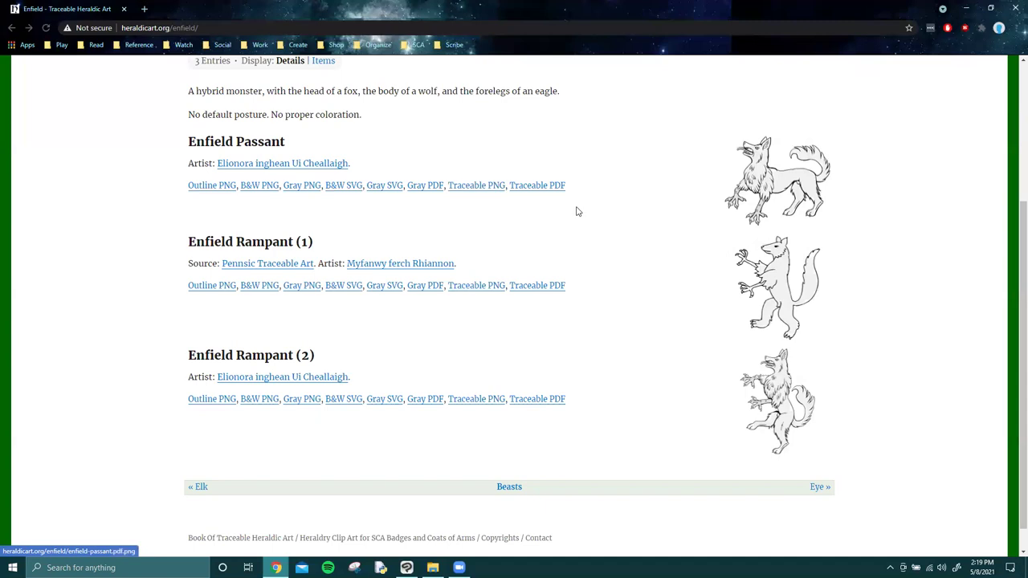
Return from the Enfield page to the Traceable Art home page.
scroll(592, 244, "up", 1)
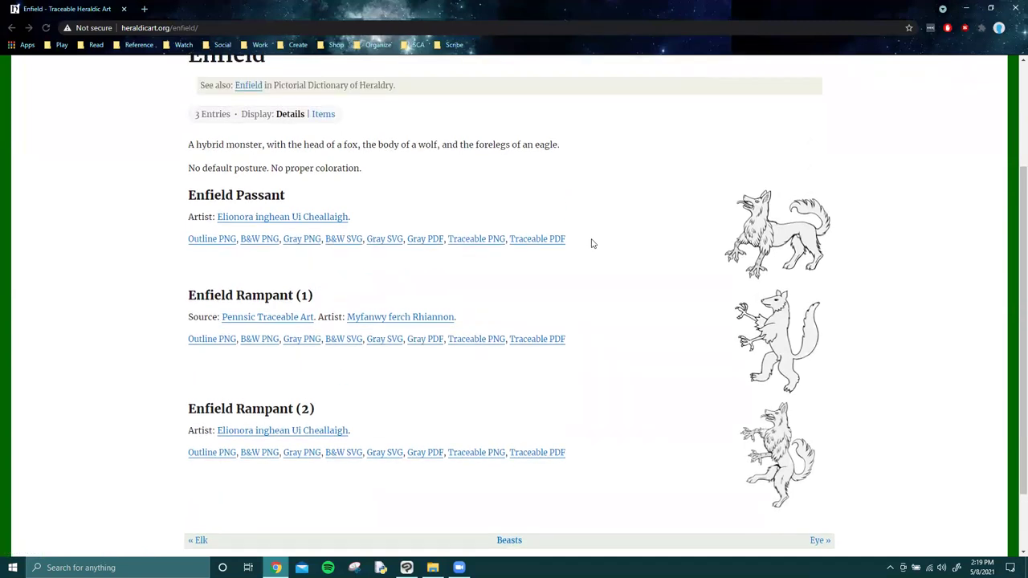
scroll(592, 244, "up", 3)
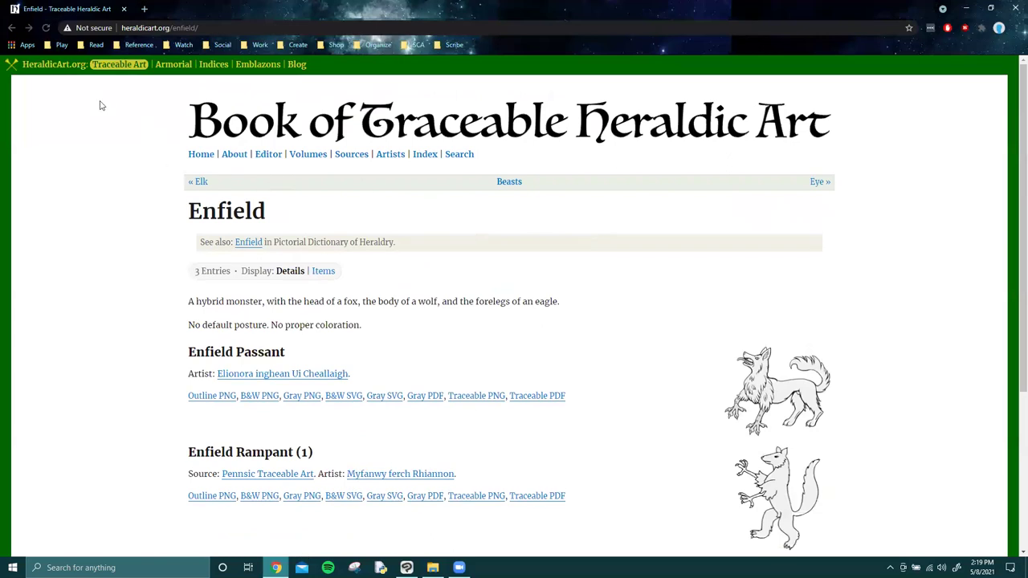
left_click(119, 72)
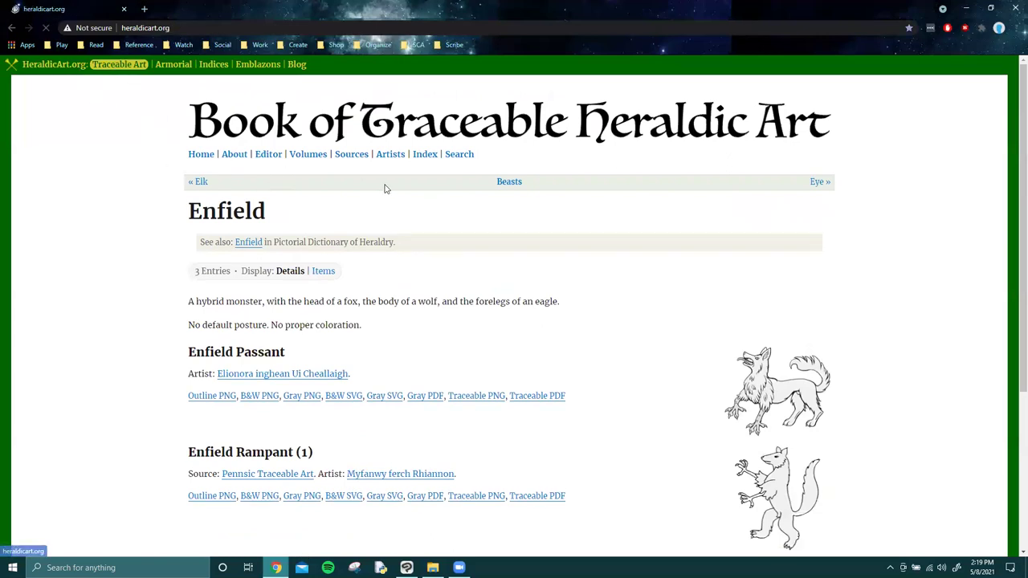
Look over the Concise Index categories on the Traceable Art home page.
scroll(575, 306, "down", 1)
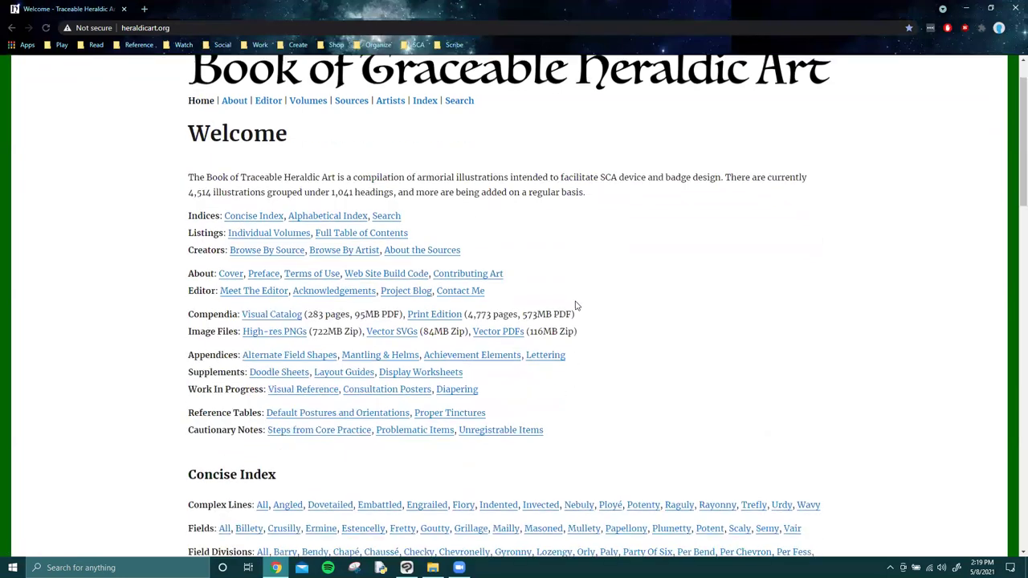
scroll(575, 305, "down", 5)
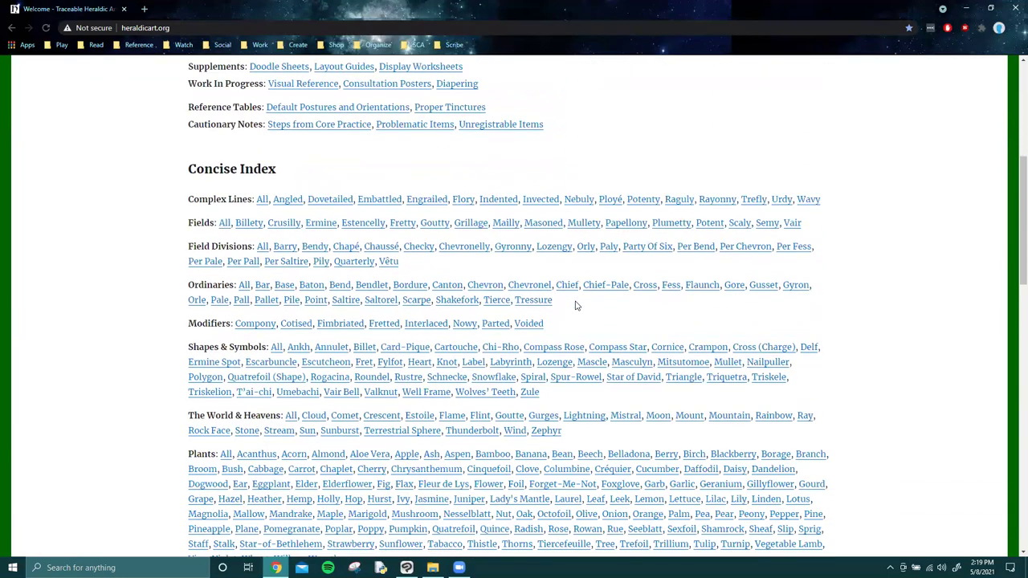
scroll(575, 305, "down", 2)
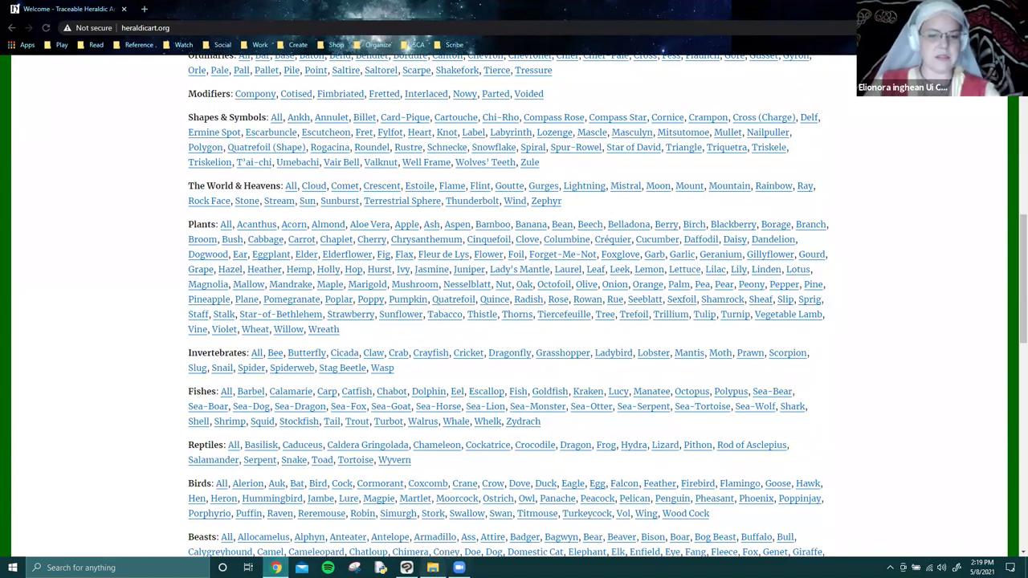
Switch to Clip Studio Paint and create a new color illustration canvas of 3508 × 2480 px at resolution 300.
left_click(406, 568)
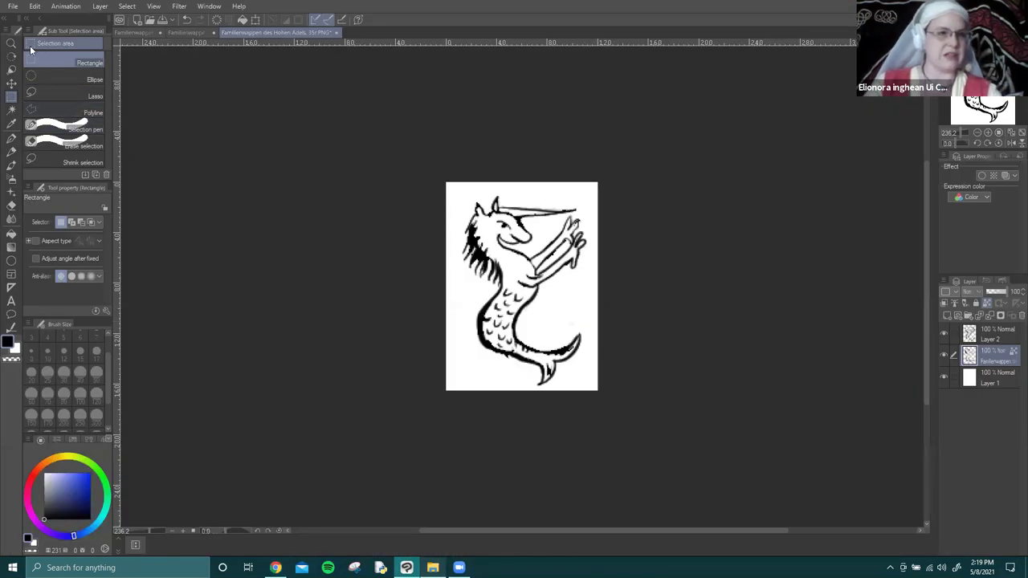
left_click(13, 6)
left_click(204, 81)
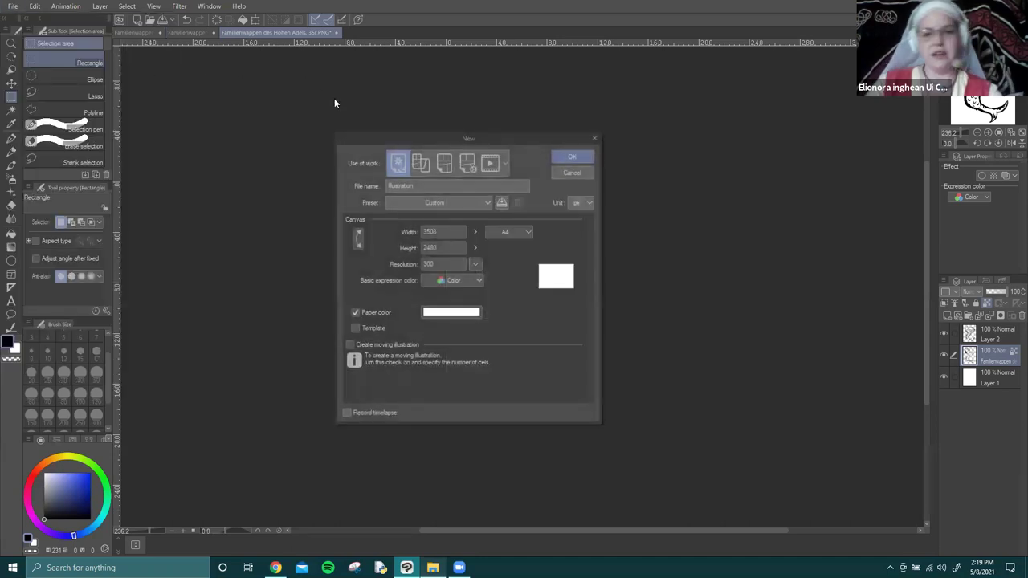
left_click(567, 155)
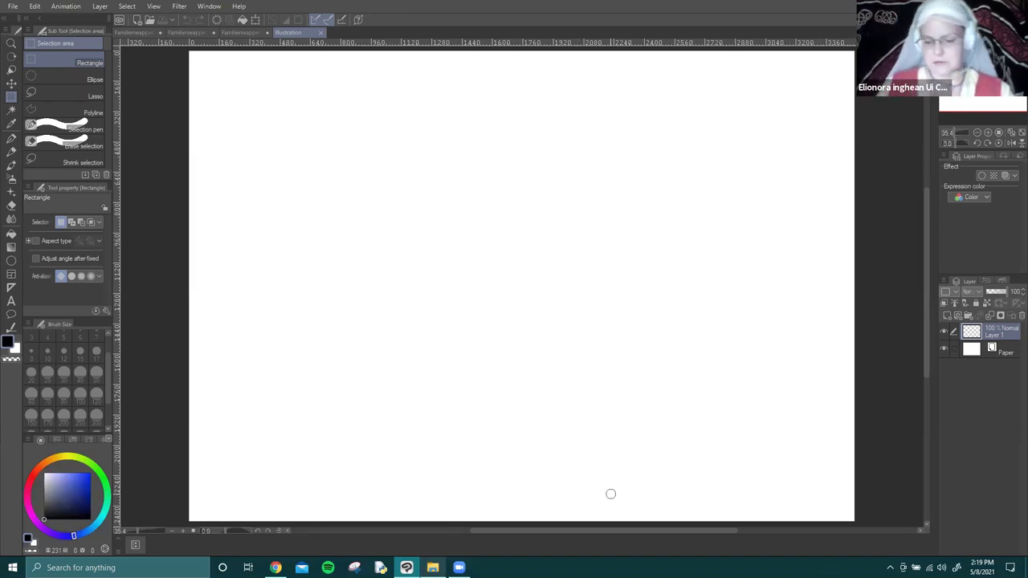
Sketch the body and folded legs of a lying horse with the Real pencil in bright blue.
left_click(11, 138)
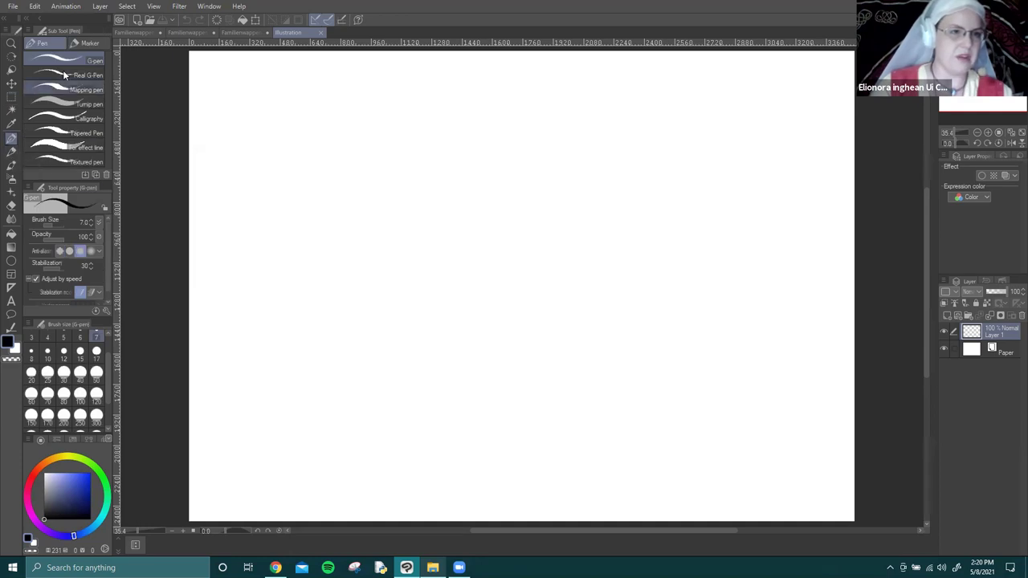
left_click(11, 151)
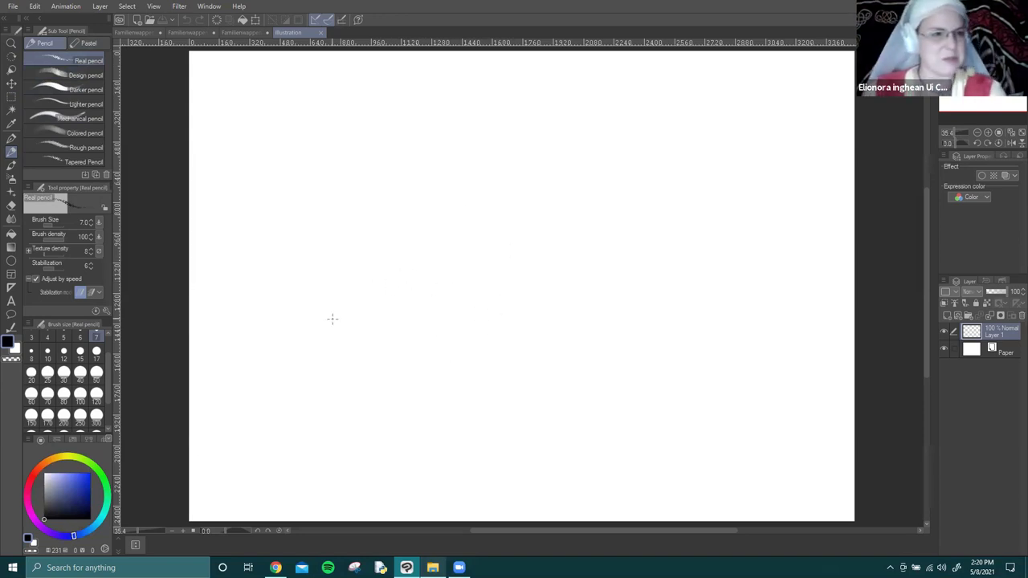
left_click(91, 477)
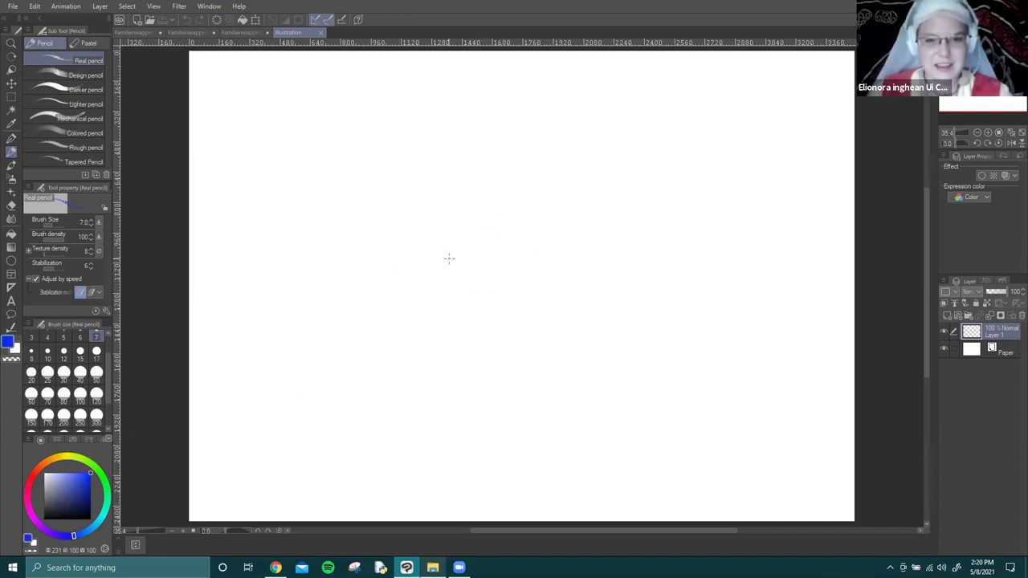
mouse_move(430, 347)
left_mouse_down()
mouse_move(482, 232)
mouse_move(397, 256)
mouse_move(408, 340)
mouse_move(403, 311)
mouse_move(394, 354)
mouse_move(429, 245)
left_mouse_up()
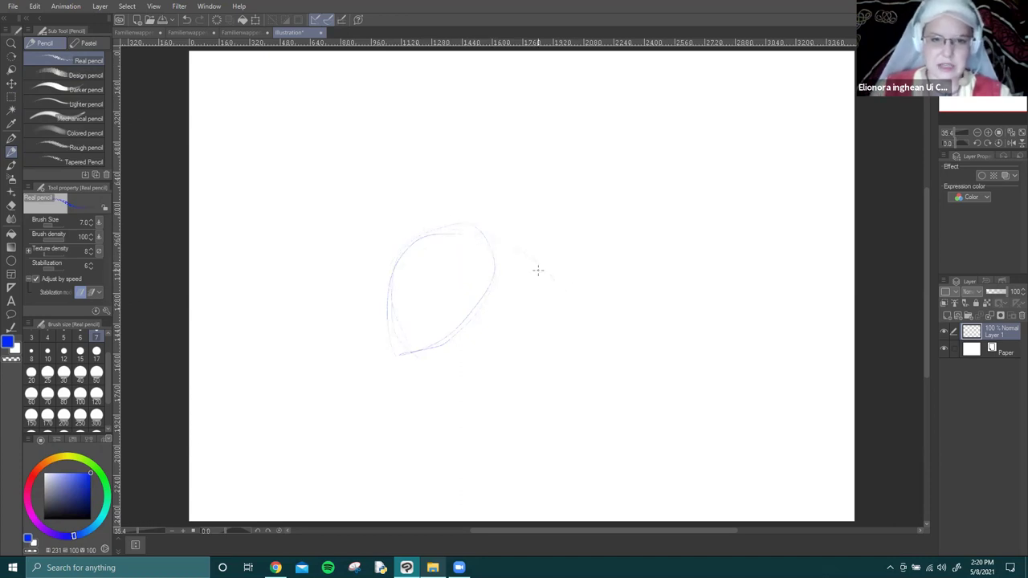
left_click_drag(530, 303, 385, 338)
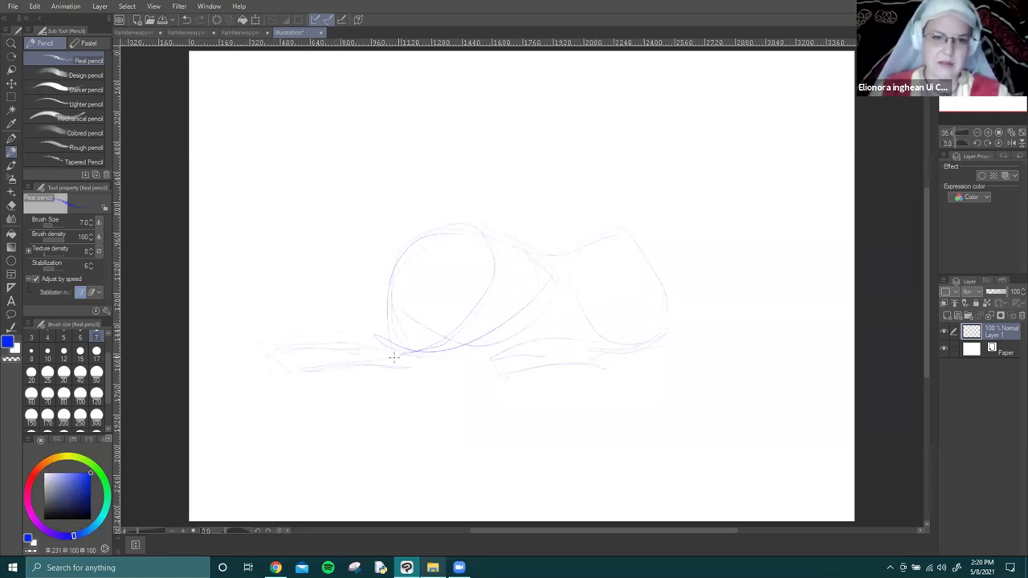
Sketch the horse's head, arched neck and eye, and a raised feathered wing above its back in blue pencil.
left_click_drag(394, 231, 432, 297)
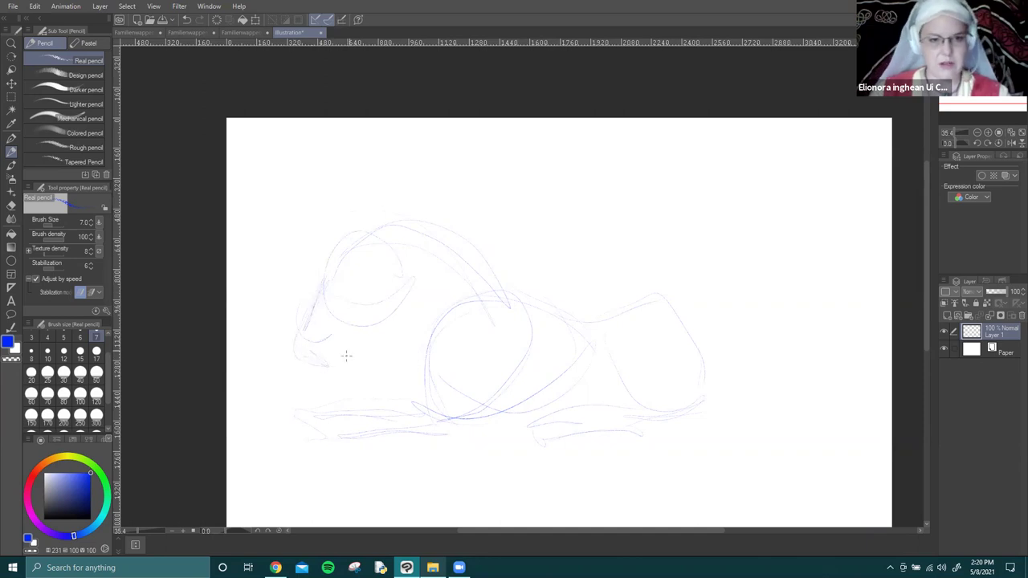
mouse_move(483, 318)
left_mouse_down()
mouse_move(358, 259)
mouse_move(433, 145)
mouse_move(460, 126)
mouse_move(631, 105)
mouse_move(533, 178)
mouse_move(479, 237)
left_mouse_up()
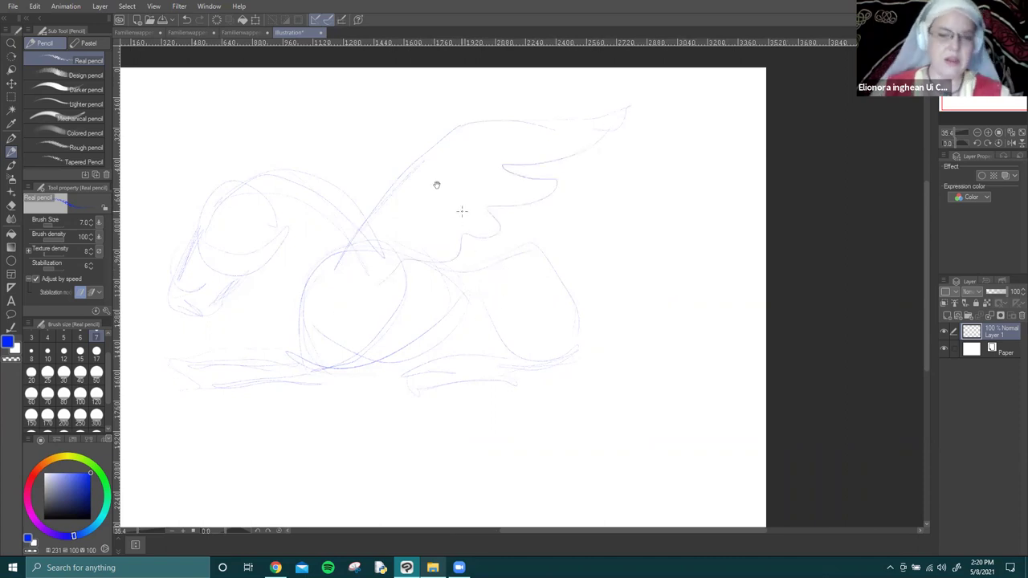
left_click_drag(258, 278, 407, 294)
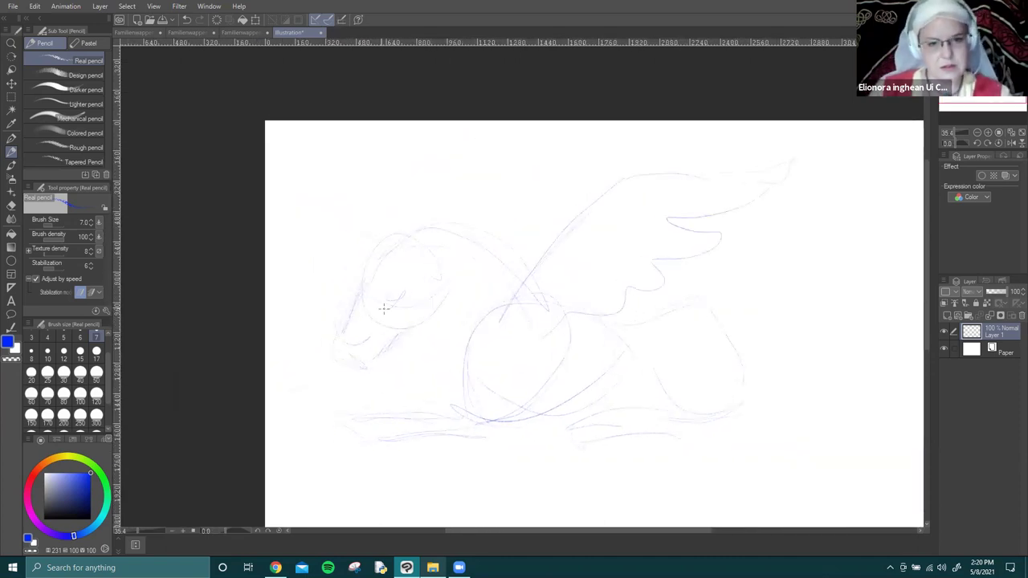
left_click_drag(510, 378, 398, 355)
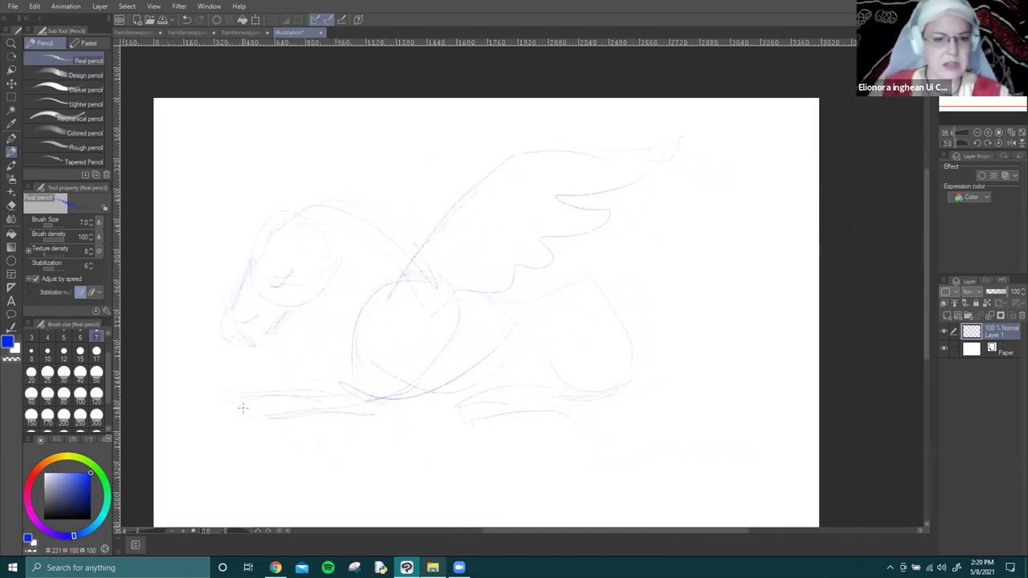
Set up the Mapping pen in black with a brush size of 30.
key("p")
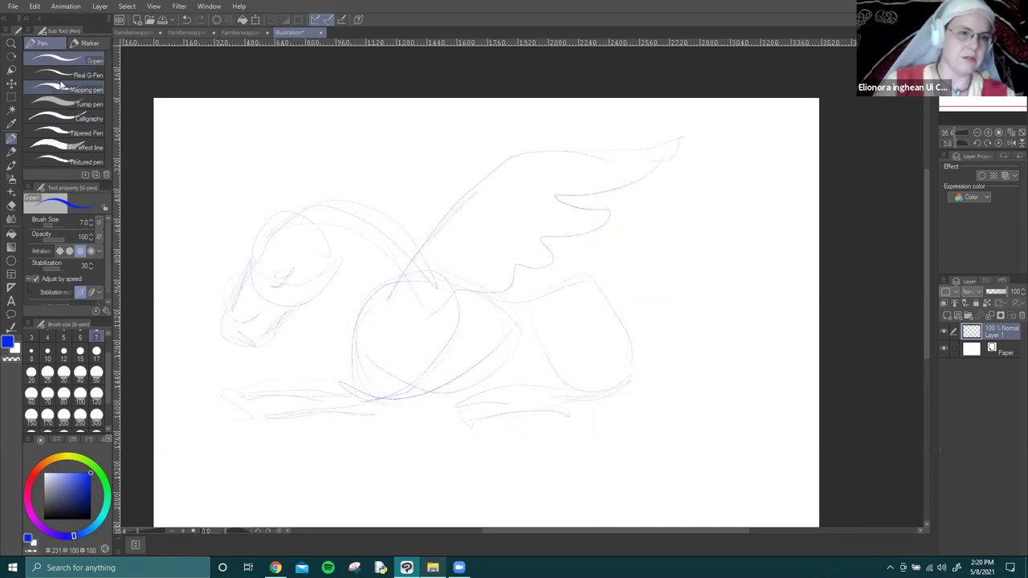
left_click(80, 89)
left_click(44, 518)
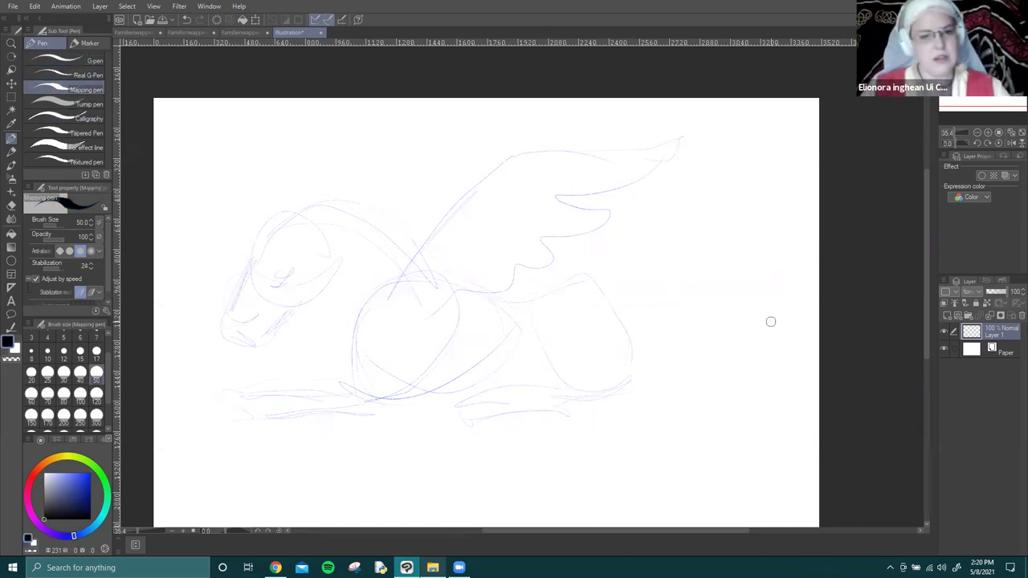
scroll(727, 371, "up", 2)
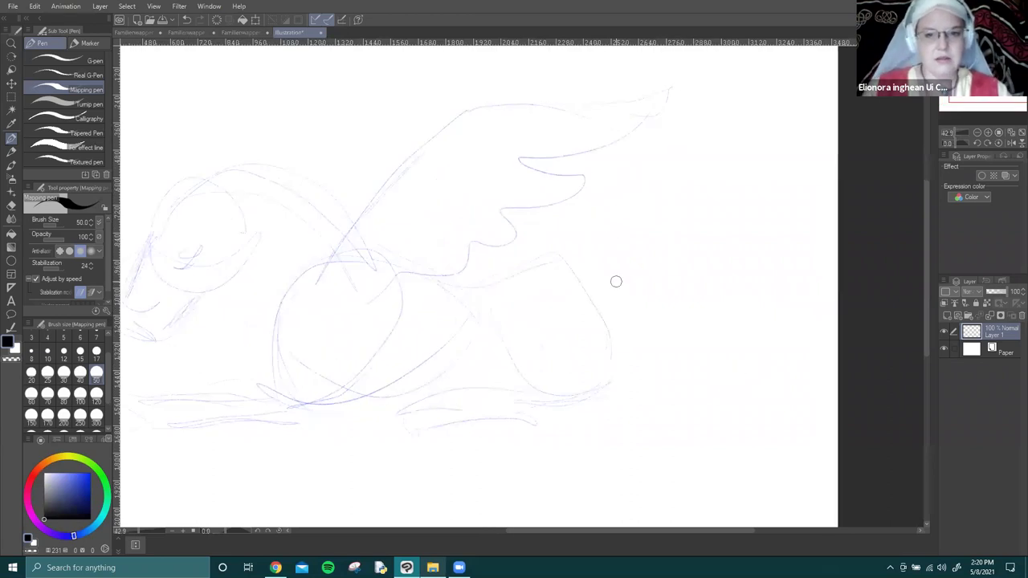
mouse_move(193, 252)
left_mouse_down()
mouse_move(376, 168)
mouse_move(380, 193)
mouse_move(349, 257)
left_mouse_up()
left_click(96, 394)
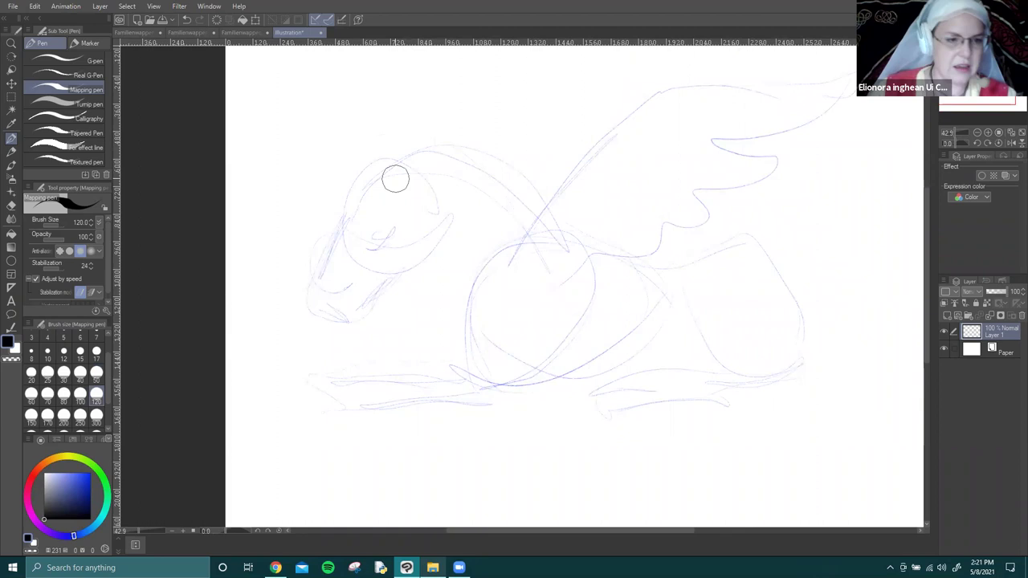
left_click(96, 372)
left_click(64, 373)
left_click_drag(369, 236, 316, 234)
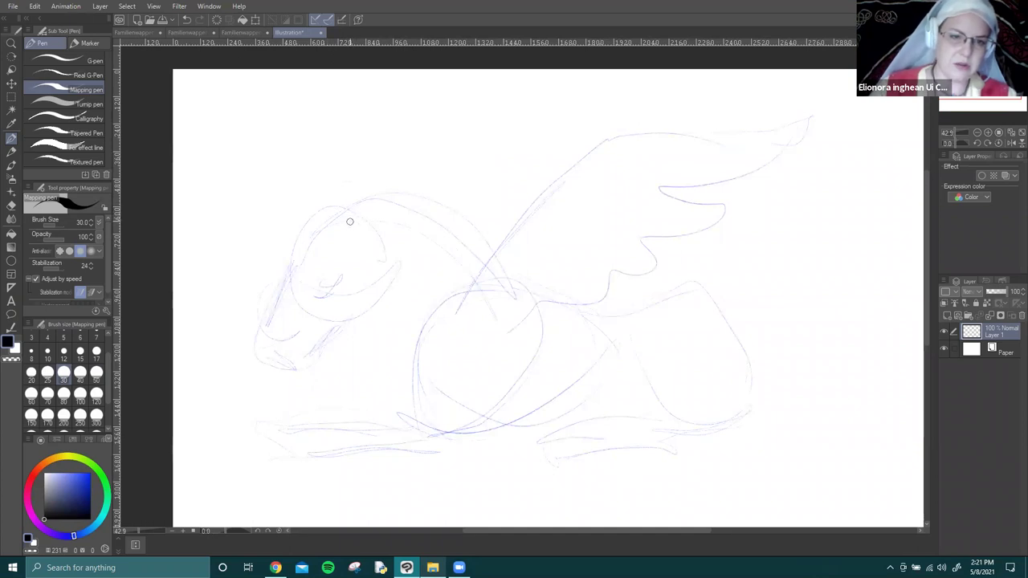
Ink the horse's ears, face outline, eye and nostril in black on the sketch layer.
mouse_move(350, 231)
left_mouse_down()
mouse_move(348, 157)
mouse_move(373, 222)
left_mouse_up()
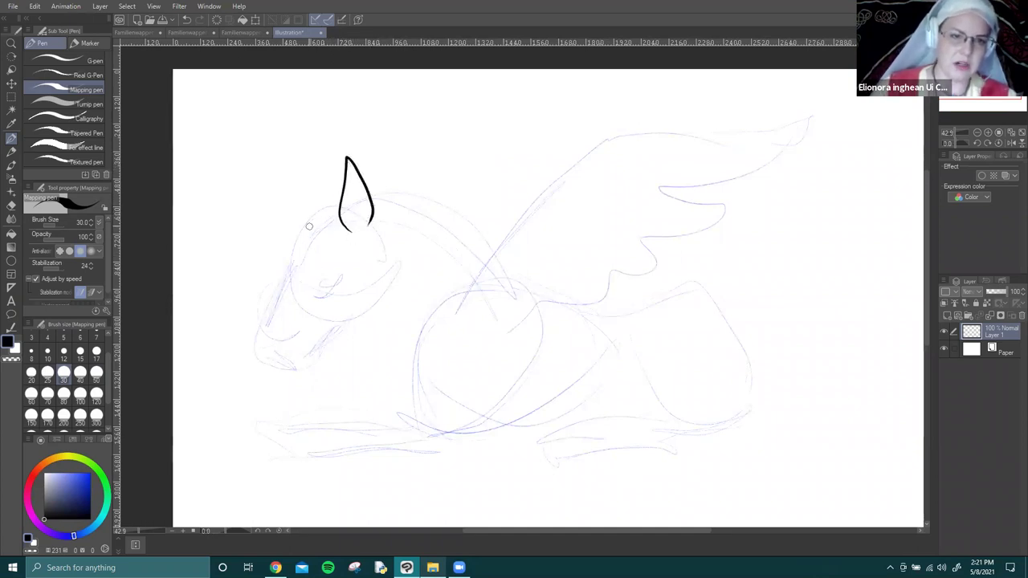
mouse_move(304, 216)
left_mouse_down()
mouse_move(301, 170)
mouse_move(313, 158)
mouse_move(333, 184)
mouse_move(328, 222)
mouse_move(302, 233)
mouse_move(288, 264)
mouse_move(268, 342)
mouse_move(288, 365)
mouse_move(304, 367)
mouse_move(332, 329)
mouse_move(362, 313)
mouse_move(388, 265)
left_mouse_up()
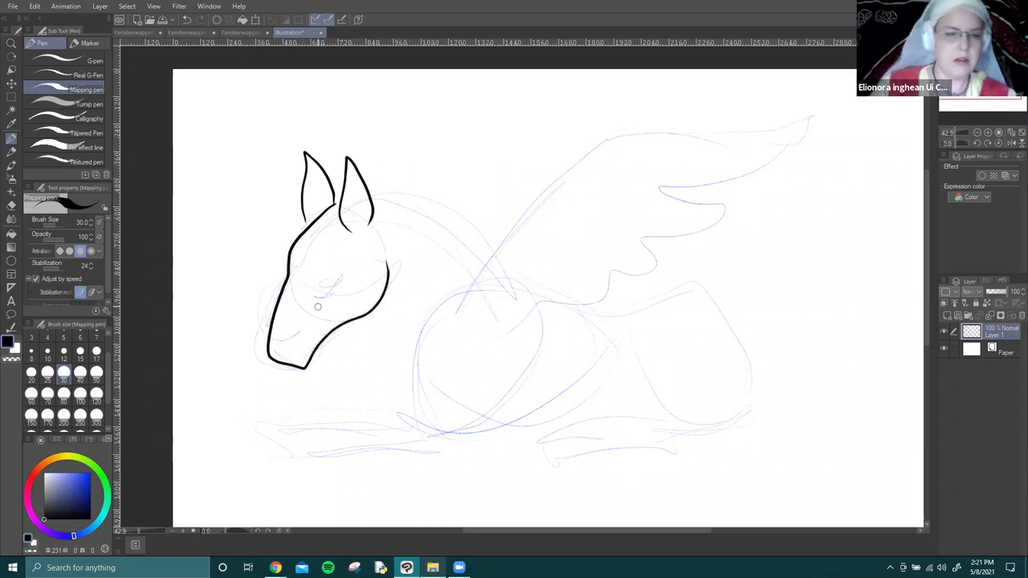
mouse_move(322, 284)
left_mouse_down()
mouse_move(343, 271)
mouse_move(339, 280)
left_mouse_up()
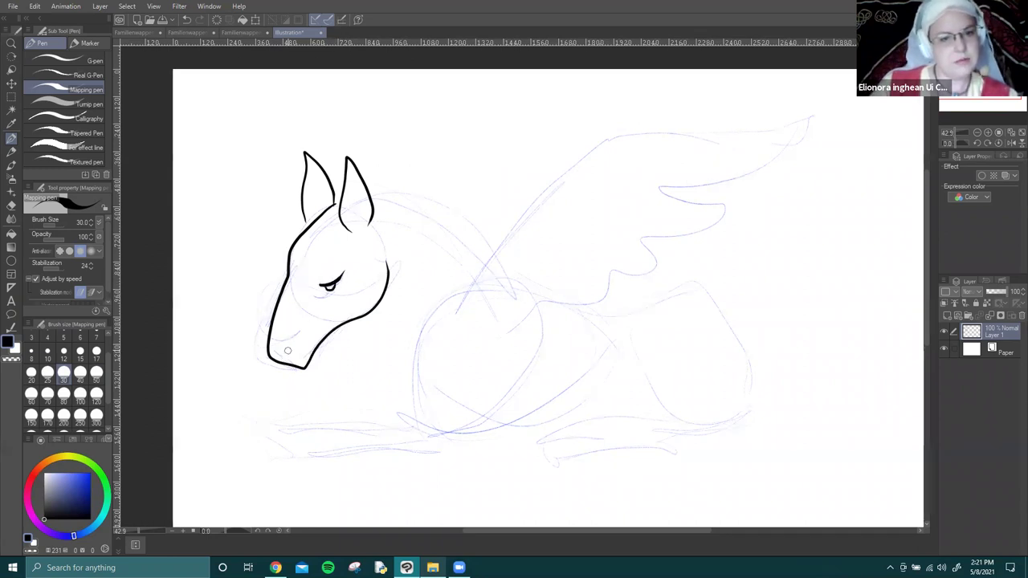
left_click(285, 349)
Ink the back of the neck and the wing's upper edge and tip on the sketch layer.
left_click_drag(376, 221, 306, 248)
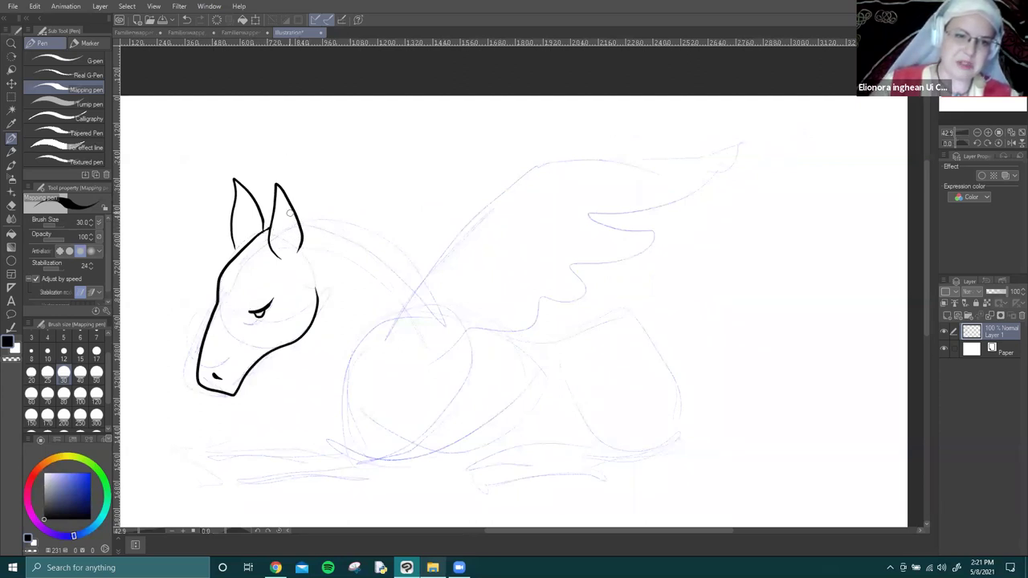
mouse_move(302, 218)
left_mouse_down()
mouse_move(340, 221)
mouse_move(398, 248)
mouse_move(416, 271)
left_mouse_up()
left_click_drag(452, 321, 379, 273)
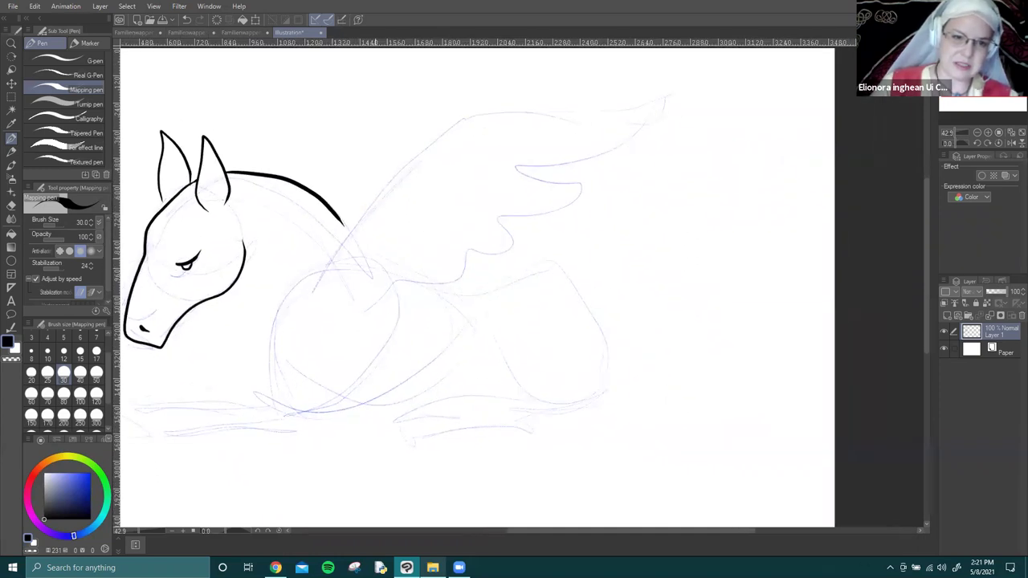
mouse_move(314, 290)
left_mouse_down()
mouse_move(313, 307)
mouse_move(354, 294)
mouse_move(339, 245)
mouse_move(384, 175)
mouse_move(446, 126)
mouse_move(643, 94)
mouse_move(631, 119)
mouse_move(527, 154)
left_mouse_up()
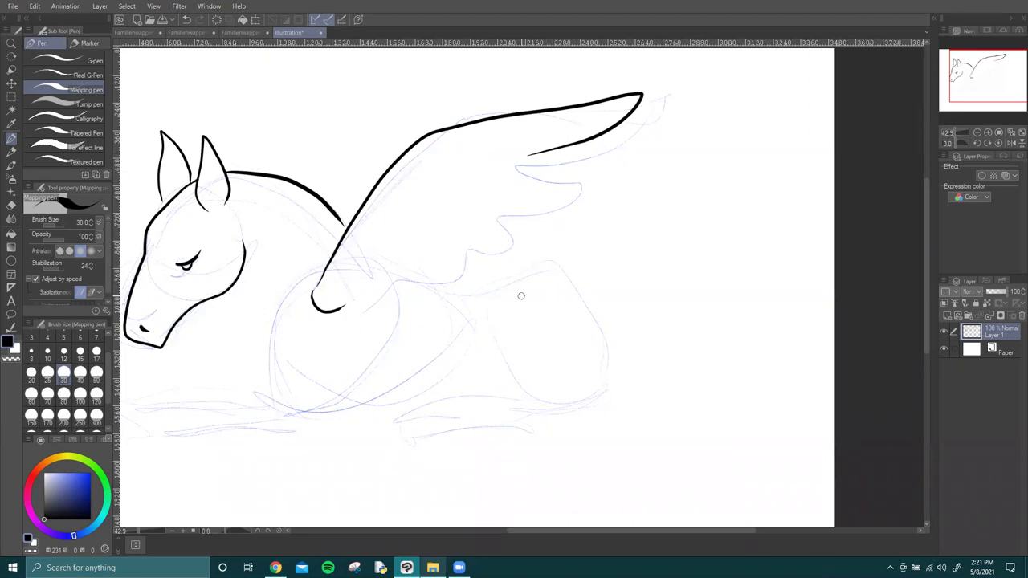
Undo all black inking strokes made on the sketch layer.
key("ctrl+z")
key("ctrl+z")
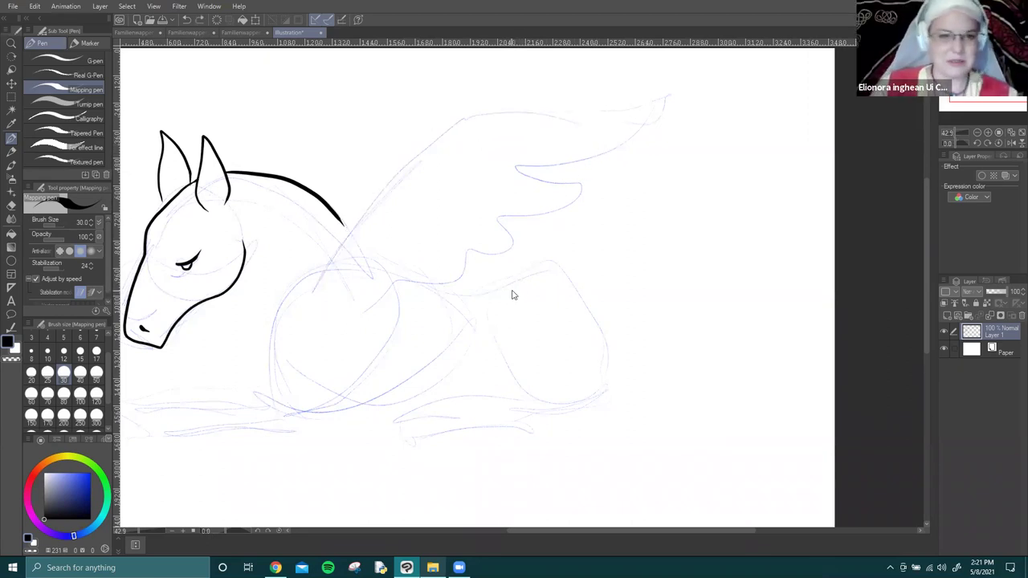
key("ctrl+z")
key("ctrl+z")
key("ctrl+z")
key("ctrl+z")
key("ctrl+z")
key("ctrl+z")
Add a new layer above the sketch and ink the horse's ears, face outline and eye on it.
key("ctrl+shift+n")
left_click_drag(310, 236, 351, 249)
mouse_move(339, 194)
left_mouse_down()
mouse_move(325, 157)
mouse_move(329, 114)
mouse_move(351, 190)
mouse_move(294, 184)
mouse_move(276, 149)
mouse_move(321, 173)
mouse_move(272, 232)
mouse_move(265, 268)
mouse_move(261, 301)
mouse_move(280, 336)
mouse_move(294, 337)
left_mouse_up()
key("ctrl+z")
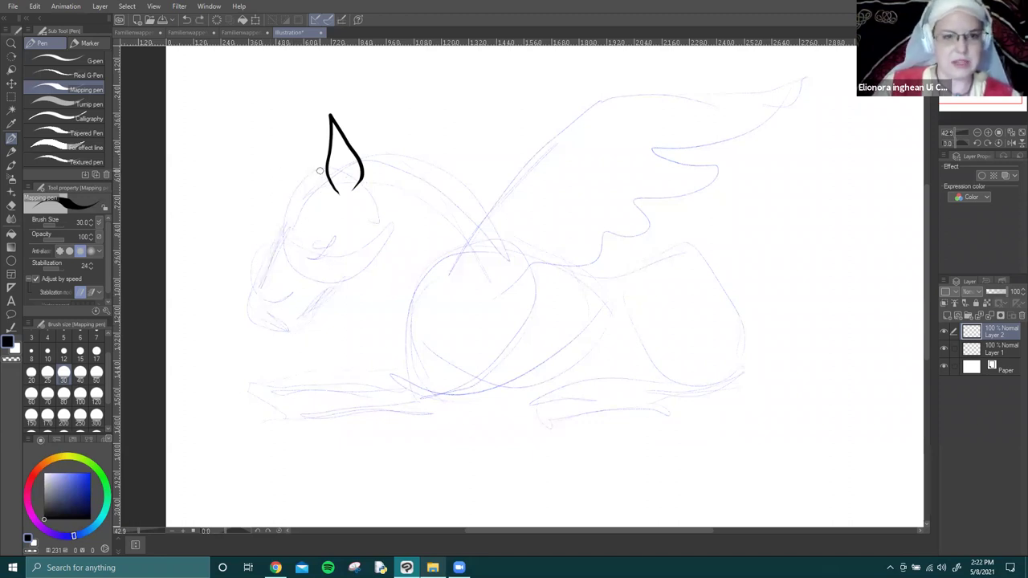
mouse_move(322, 173)
left_mouse_down()
mouse_move(273, 157)
mouse_move(268, 165)
mouse_move(291, 184)
mouse_move(273, 285)
mouse_move(282, 329)
mouse_move(306, 337)
mouse_move(321, 298)
mouse_move(372, 257)
mouse_move(388, 211)
left_mouse_up()
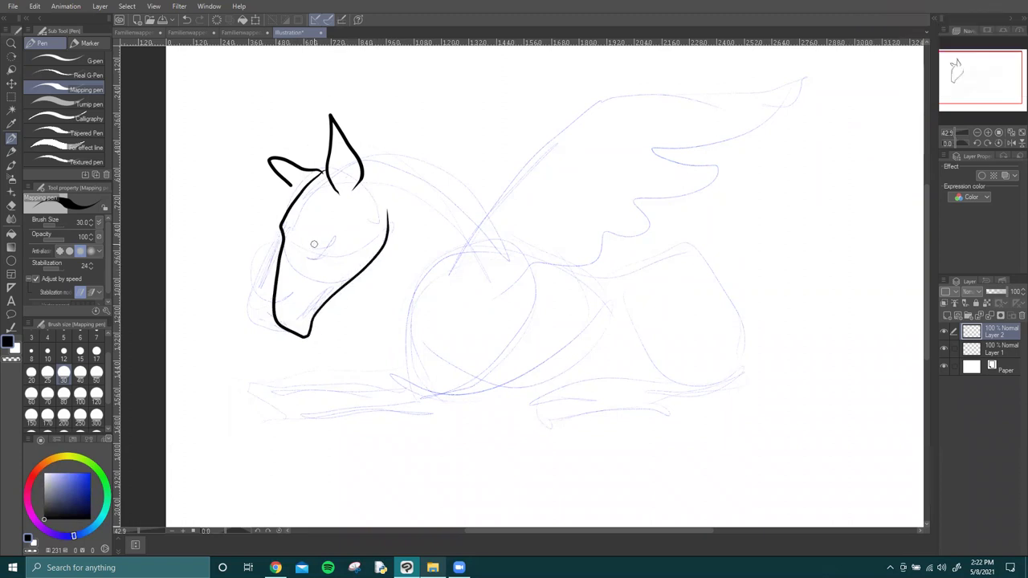
left_click_drag(317, 243, 335, 239)
Ink the back of the neck, the throat and the chest curve, undoing and redrawing strokes that miss.
left_click_drag(322, 337, 234, 348)
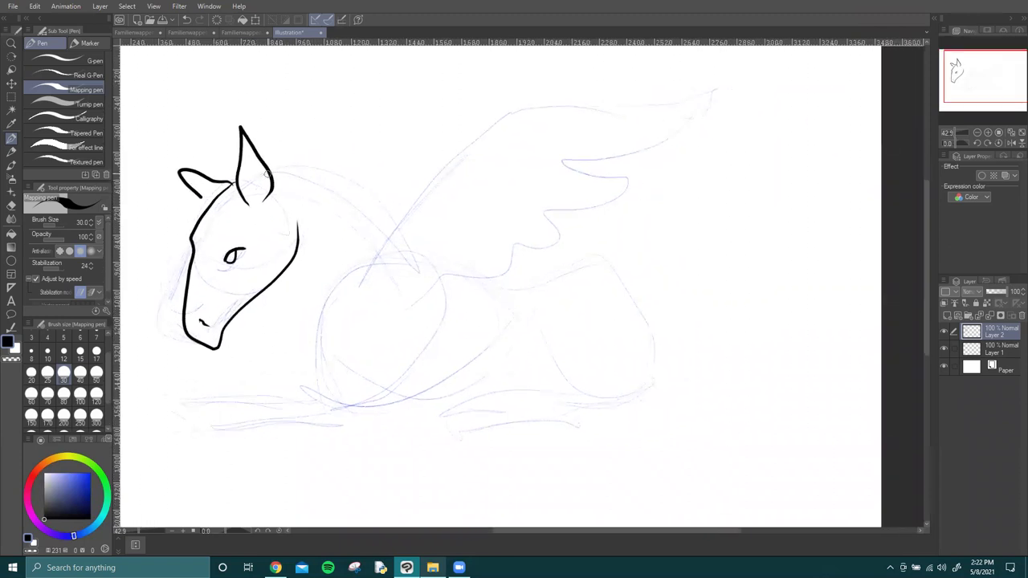
left_click_drag(272, 171, 402, 260)
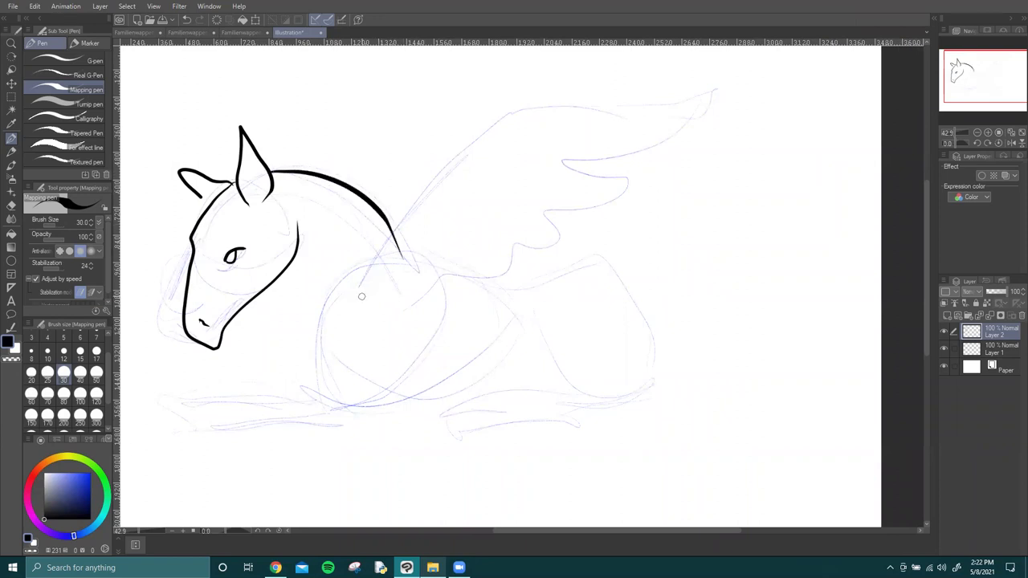
mouse_move(297, 250)
left_mouse_down()
mouse_move(362, 266)
mouse_move(416, 224)
mouse_move(375, 296)
mouse_move(313, 345)
left_mouse_up()
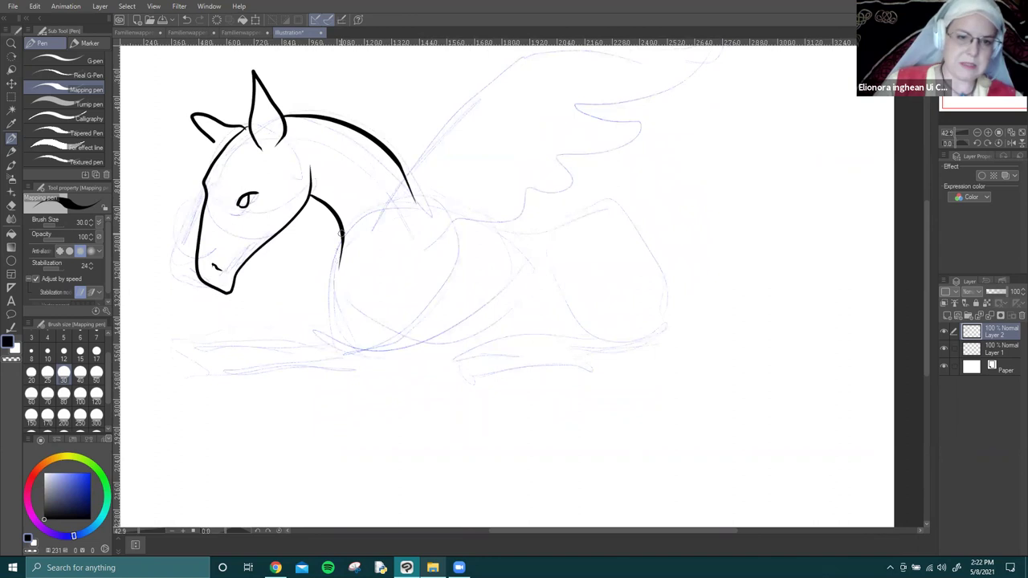
mouse_move(338, 241)
left_mouse_down()
mouse_move(323, 299)
mouse_move(333, 346)
left_mouse_up()
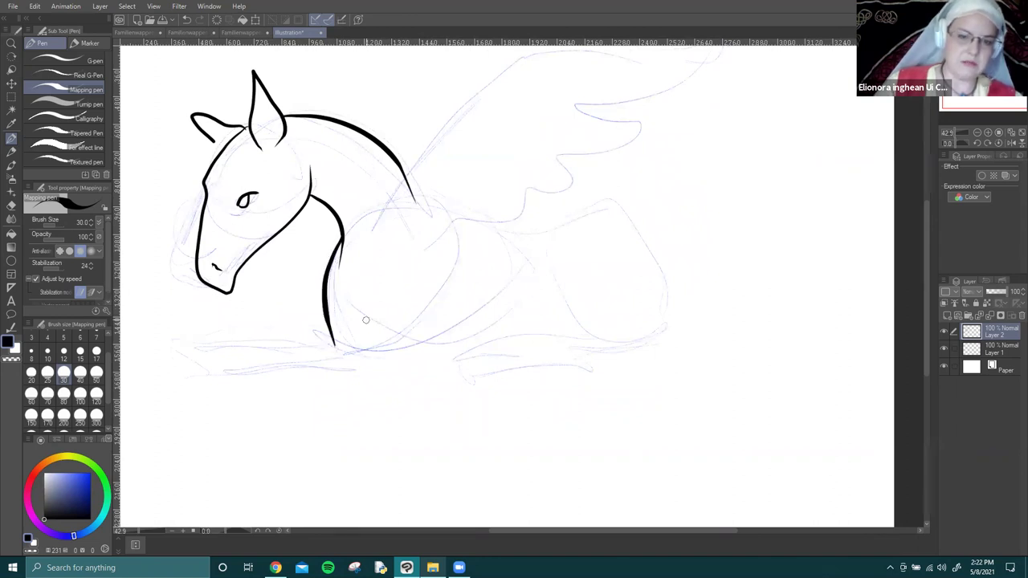
key("ctrl+z")
mouse_move(339, 269)
left_mouse_down()
mouse_move(327, 309)
mouse_move(342, 347)
mouse_move(386, 362)
mouse_move(399, 355)
mouse_move(418, 239)
left_mouse_up()
key("ctrl+z")
key("ctrl+z")
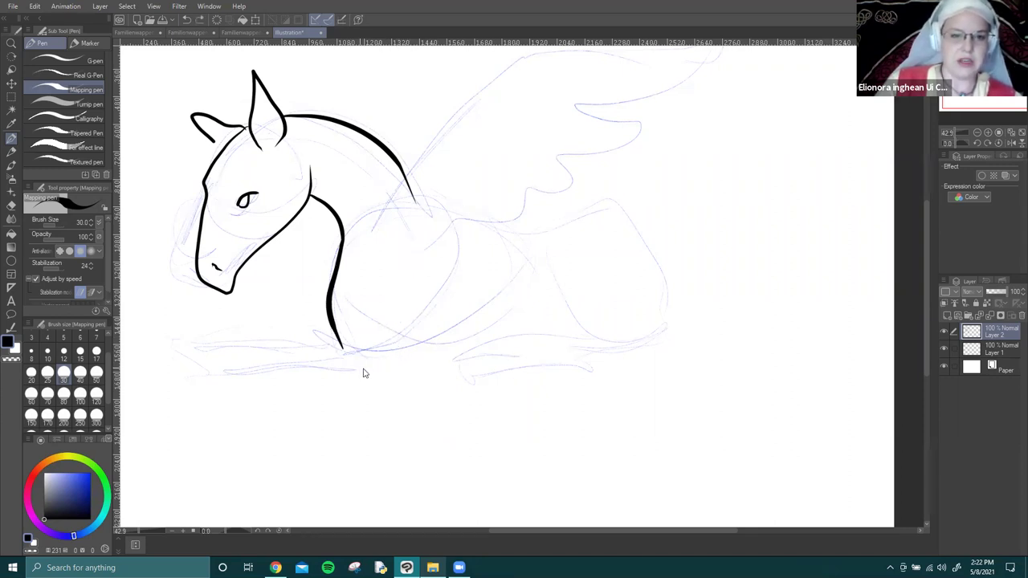
Ink the shoulder lines and the two folded forelegs stretching forward beneath the head.
mouse_move(388, 228)
left_mouse_down()
mouse_move(354, 334)
mouse_move(320, 353)
mouse_move(215, 351)
mouse_move(182, 371)
mouse_move(183, 385)
mouse_move(405, 354)
left_mouse_up()
key("ctrl+z")
mouse_move(377, 220)
left_mouse_down()
mouse_move(335, 353)
mouse_move(162, 368)
mouse_move(156, 392)
mouse_move(173, 405)
mouse_move(218, 384)
mouse_move(414, 362)
mouse_move(442, 240)
left_mouse_up()
mouse_move(341, 233)
left_mouse_down()
mouse_move(314, 335)
mouse_move(158, 347)
mouse_move(163, 367)
left_mouse_up()
mouse_move(376, 333)
left_mouse_down()
mouse_move(367, 321)
mouse_move(455, 217)
left_mouse_up()
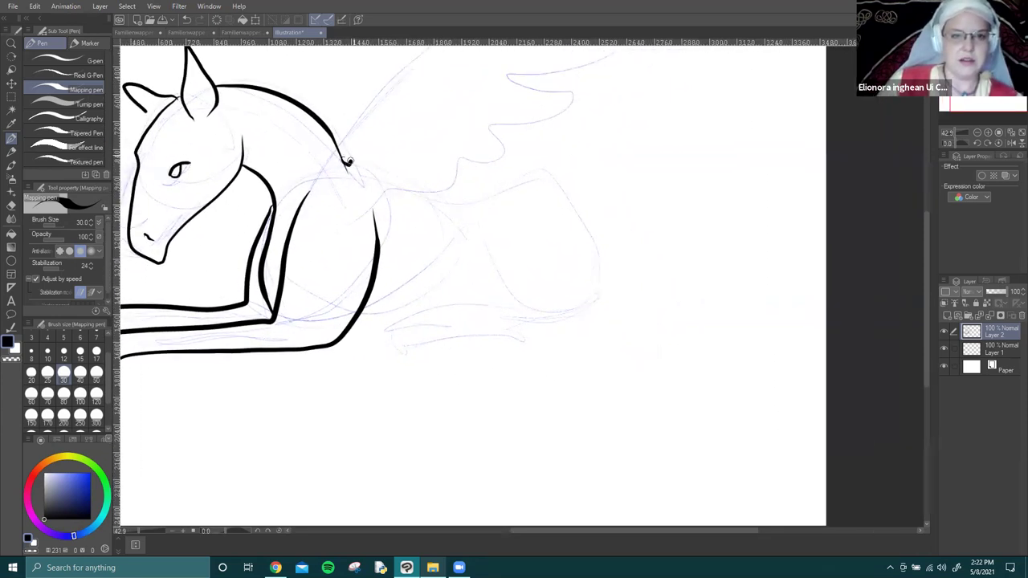
Ink the raised wing with its scalloped feather edge and the horse's back line running to the rump.
mouse_move(374, 175)
left_mouse_down()
mouse_move(333, 343)
mouse_move(412, 221)
mouse_move(598, 193)
mouse_move(532, 239)
mouse_move(499, 278)
mouse_move(416, 300)
mouse_move(378, 366)
mouse_move(315, 376)
left_mouse_up()
mouse_move(505, 276)
left_mouse_down()
mouse_move(422, 230)
mouse_move(587, 101)
left_mouse_up()
mouse_move(427, 204)
left_mouse_down()
mouse_move(554, 187)
mouse_move(611, 217)
left_mouse_up()
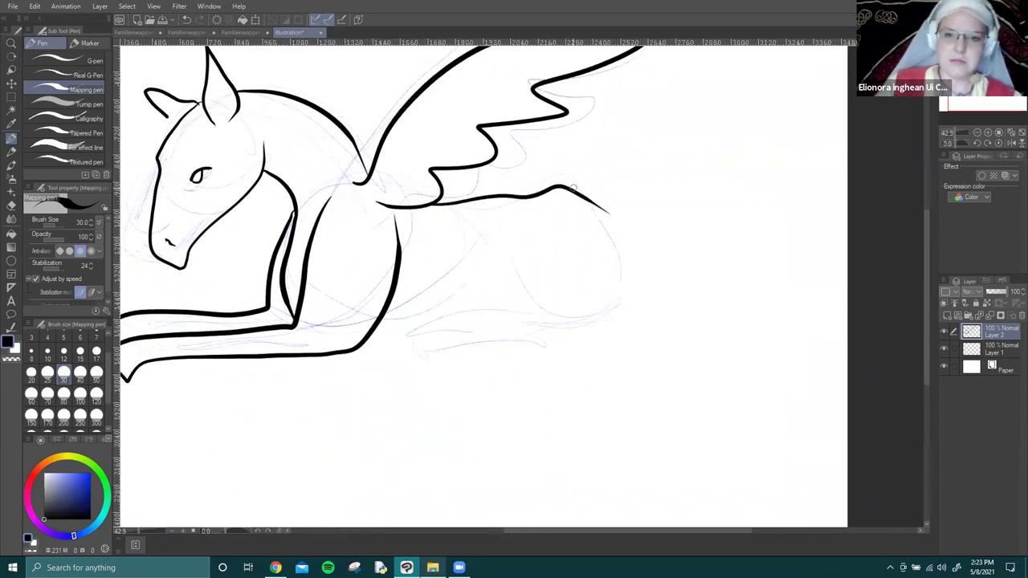
Ink the tufted tail, the curve of the rump, the folded hind leg with its thigh line and the belly.
mouse_move(568, 189)
left_mouse_down()
mouse_move(553, 156)
mouse_move(572, 152)
mouse_move(602, 167)
mouse_move(605, 205)
mouse_move(577, 149)
mouse_move(596, 174)
mouse_move(606, 229)
mouse_move(597, 266)
mouse_move(616, 282)
mouse_move(598, 293)
mouse_move(389, 310)
mouse_move(387, 286)
mouse_move(401, 276)
mouse_move(502, 255)
mouse_move(493, 200)
left_mouse_up()
left_click_drag(350, 279, 393, 282)
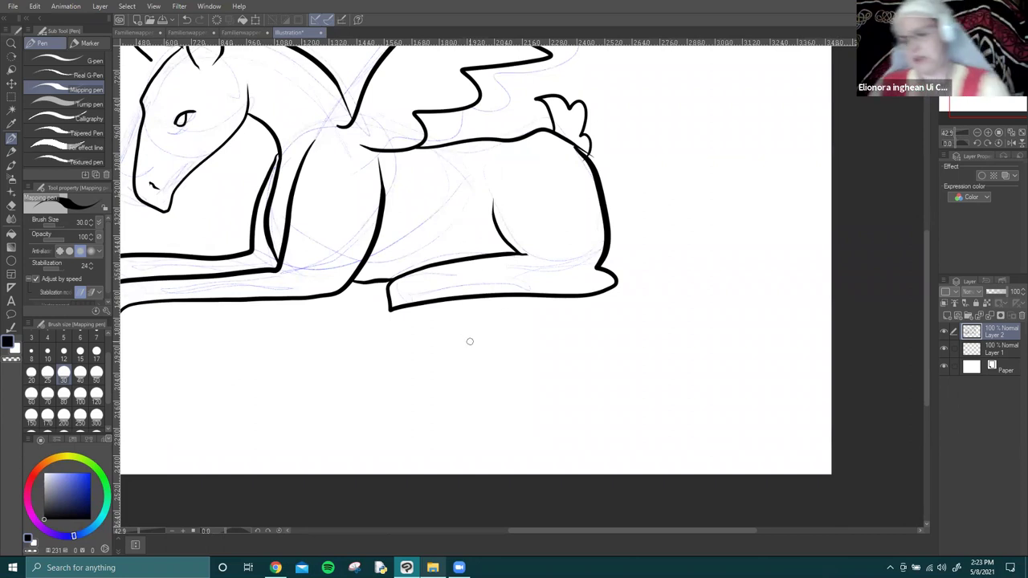
scroll(462, 374, "down", 2)
mouse_move(522, 346)
left_mouse_down()
mouse_move(578, 248)
mouse_move(557, 311)
left_mouse_up()
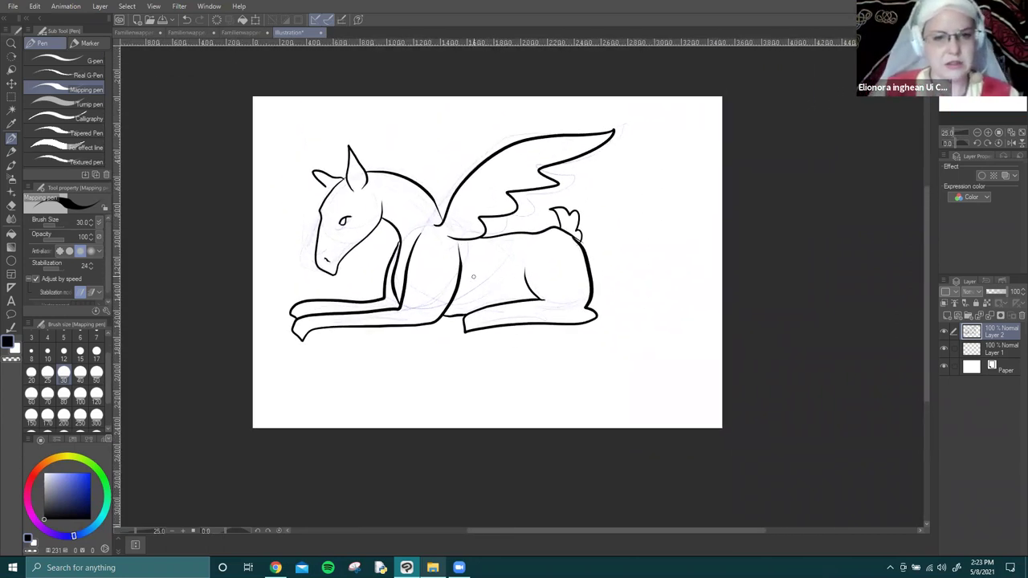
Hide the pencil sketch layer, rotate the inked horse clockwise into a rearing pose and recentre it on the page.
left_click(944, 350)
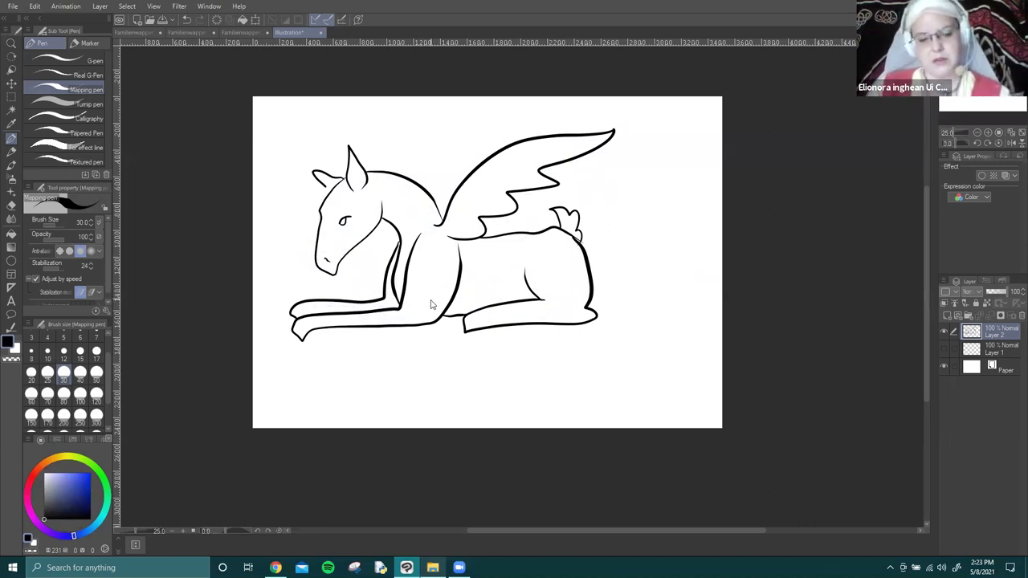
key("ctrl+t")
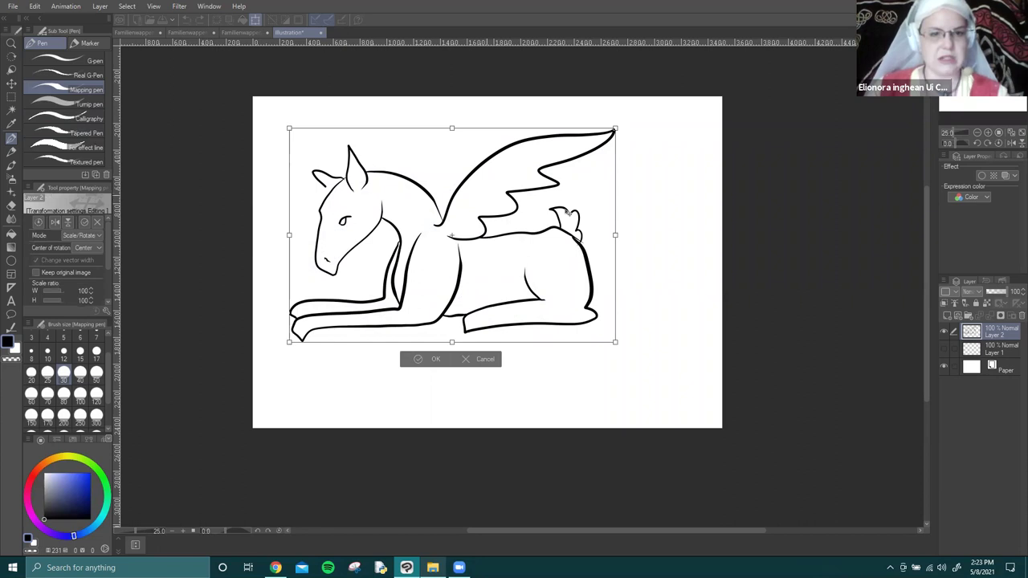
mouse_move(625, 135)
left_mouse_down()
mouse_move(647, 269)
mouse_move(603, 338)
left_mouse_up()
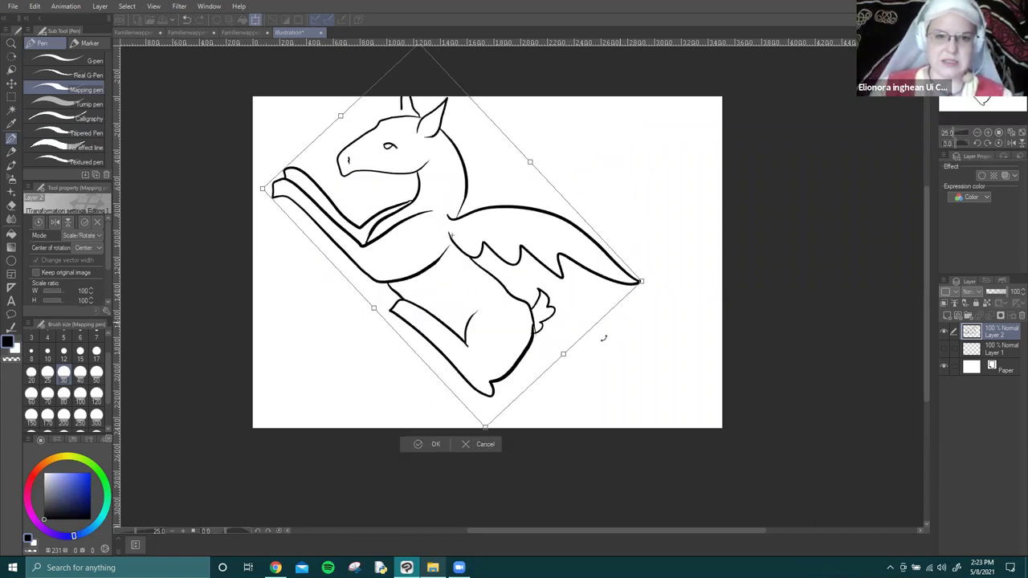
mouse_move(554, 248)
left_mouse_down()
mouse_move(579, 290)
mouse_move(572, 273)
left_mouse_up()
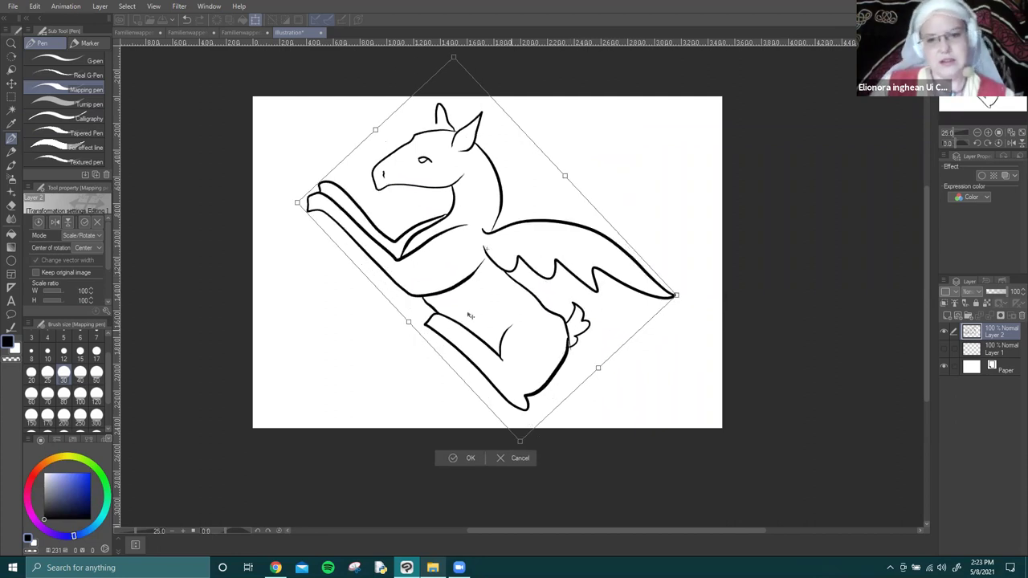
left_click(514, 459)
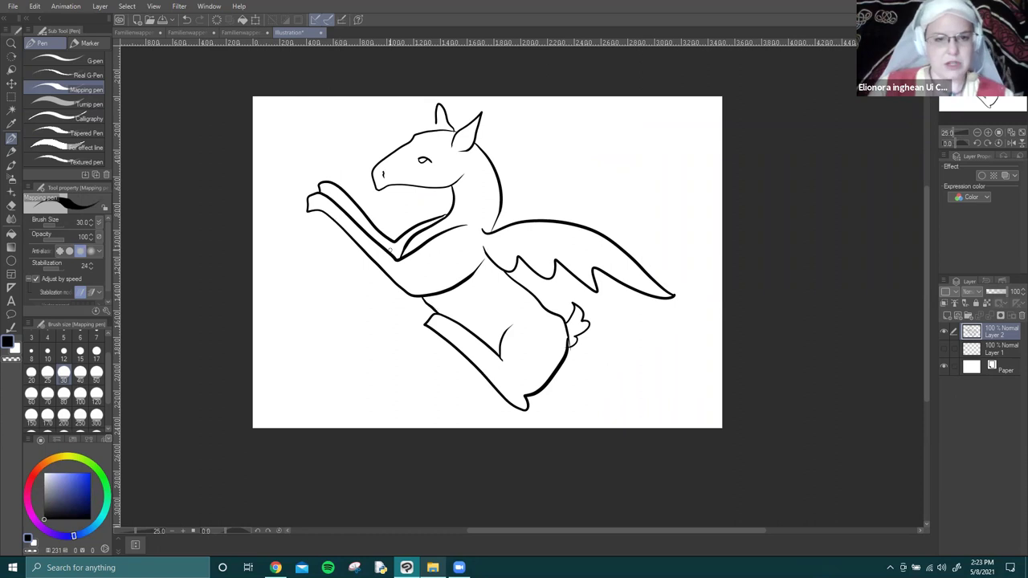
Lasso the near foreleg together with its shoulder lines.
key("o")
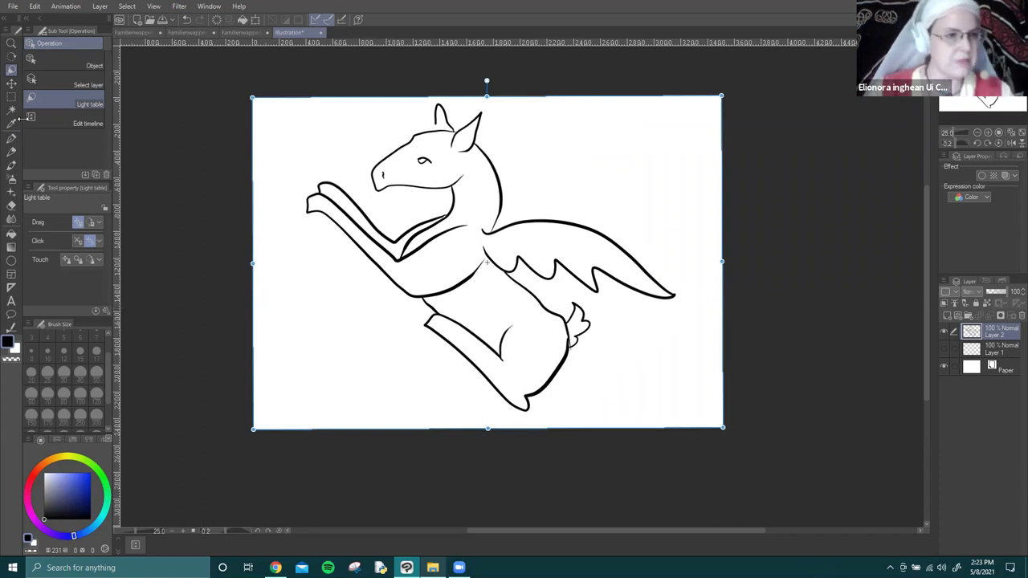
left_click(11, 138)
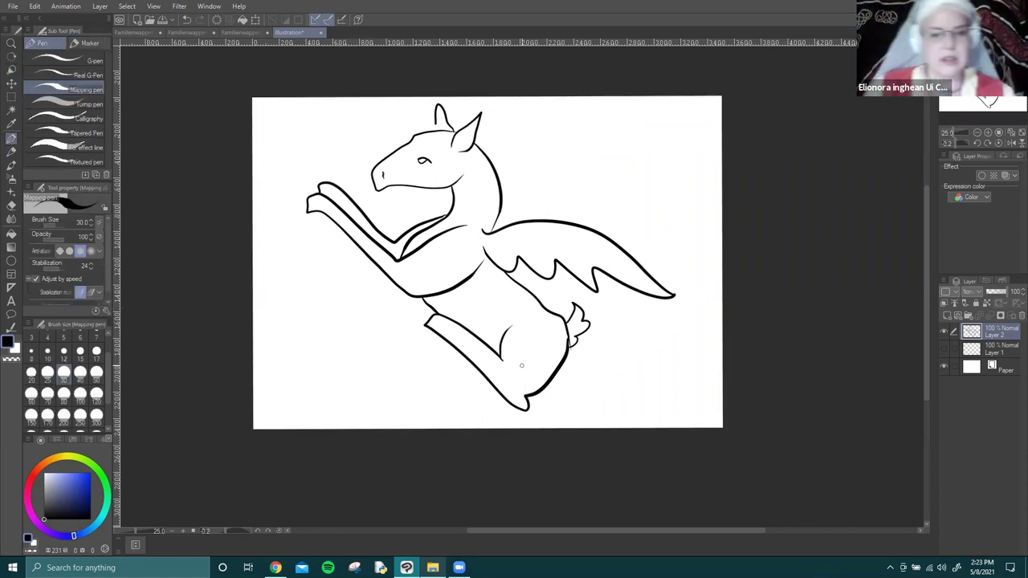
key("m")
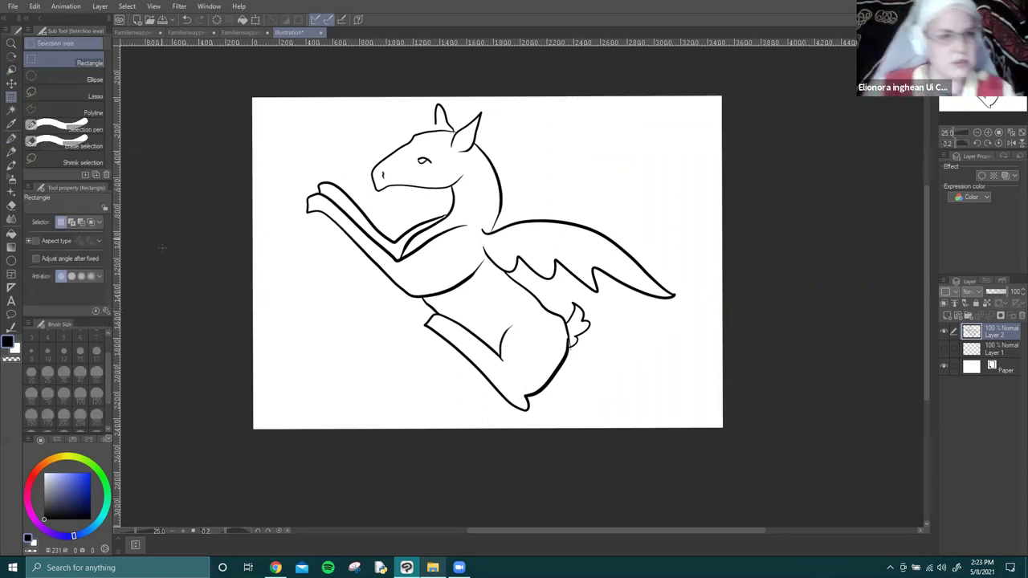
left_click(76, 95)
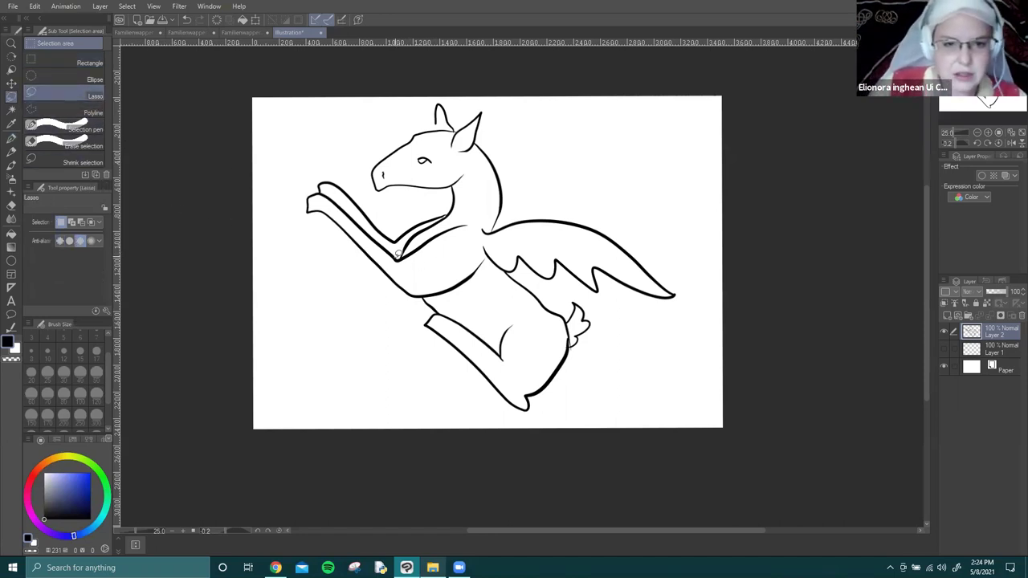
mouse_move(327, 190)
left_mouse_down()
mouse_move(309, 193)
mouse_move(305, 219)
mouse_move(409, 297)
mouse_move(453, 288)
mouse_move(486, 266)
mouse_move(470, 246)
mouse_move(477, 224)
mouse_move(447, 218)
mouse_move(423, 238)
mouse_move(388, 245)
mouse_move(357, 194)
left_mouse_up()
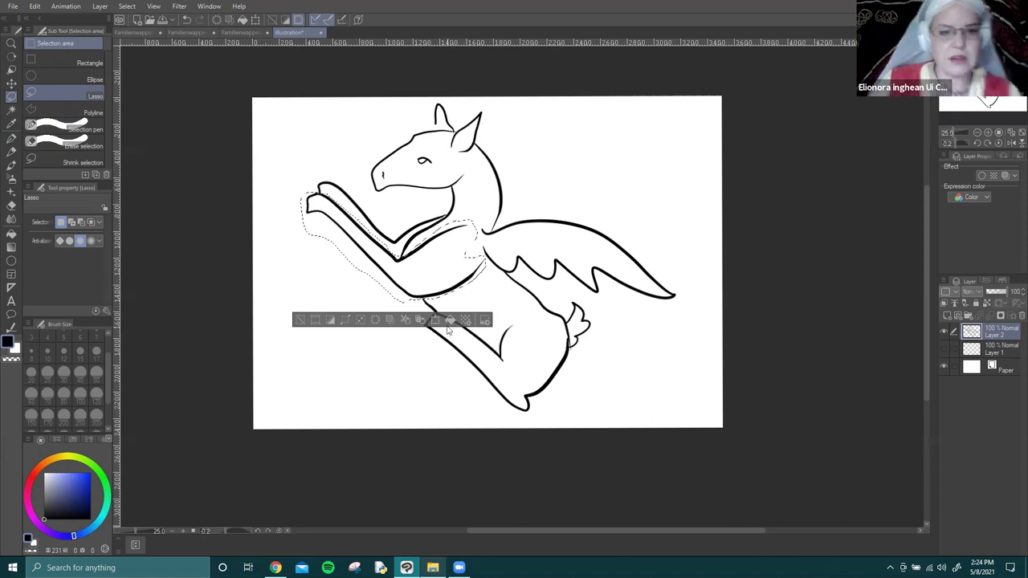
Refine the foreleg selection around the elbow, belly line and hoof, adding with the Selection pen and trimming with Erase selection.
scroll(354, 281, "up", 4)
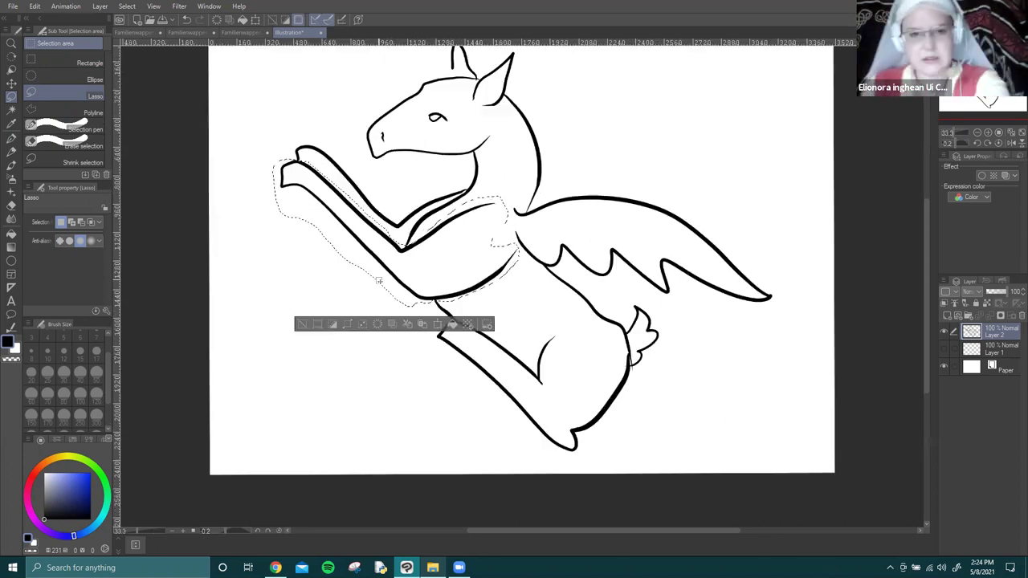
left_click(72, 129)
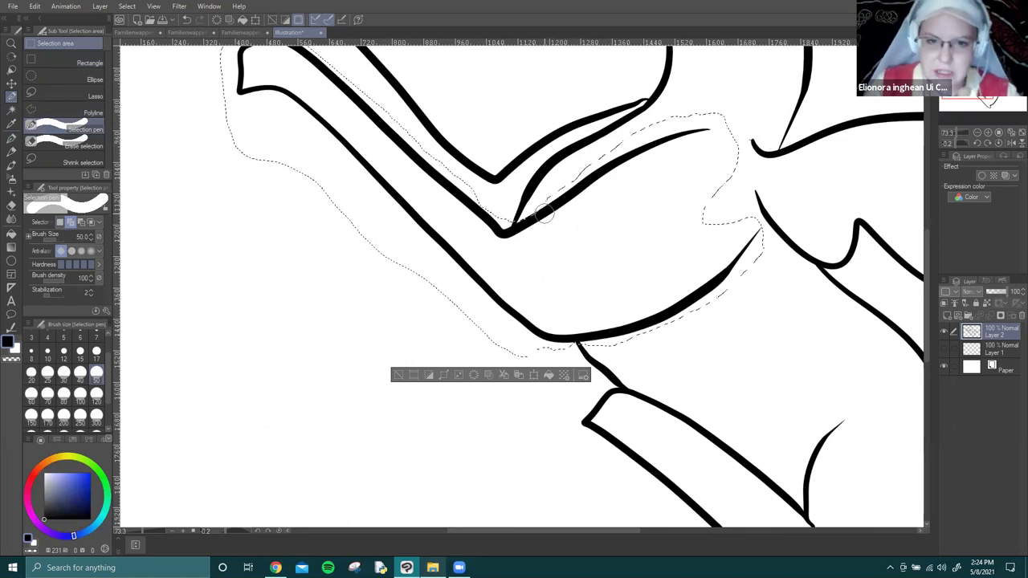
left_click_drag(543, 211, 537, 223)
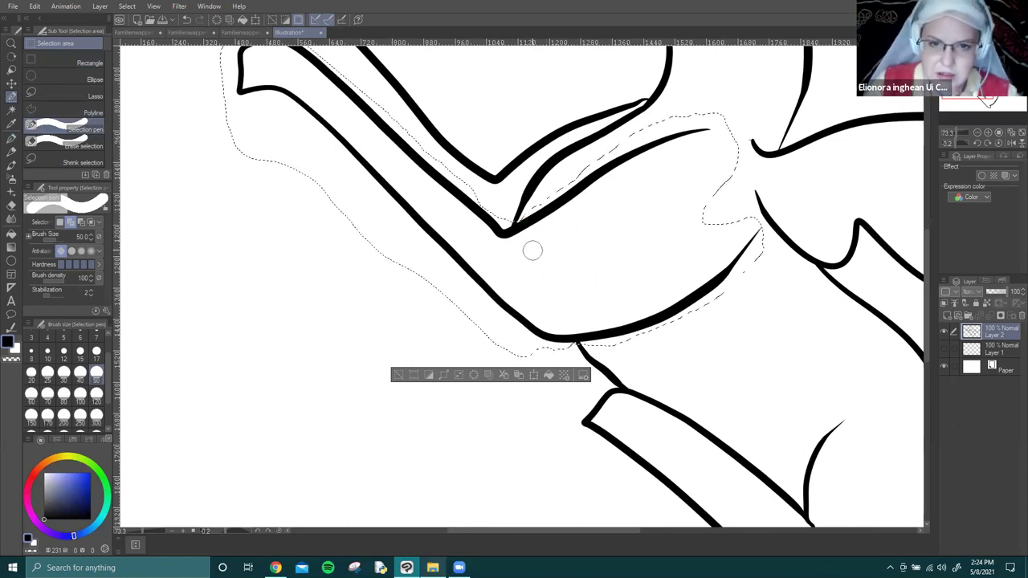
left_click(73, 145)
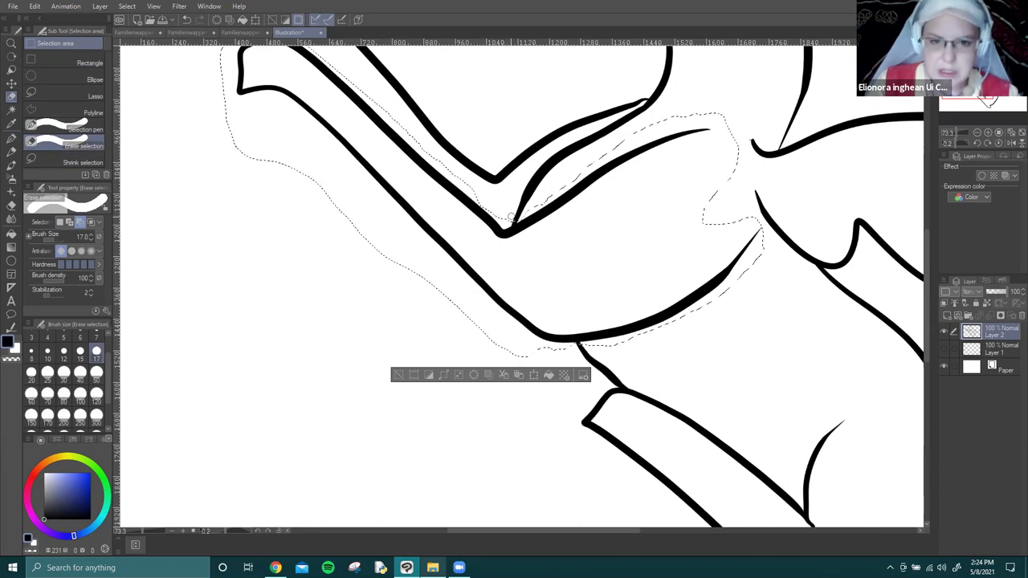
mouse_move(511, 223)
left_mouse_down()
mouse_move(522, 213)
mouse_move(590, 223)
mouse_move(493, 260)
mouse_move(500, 266)
mouse_move(444, 227)
left_mouse_up()
left_click_drag(452, 271, 455, 273)
key("m")
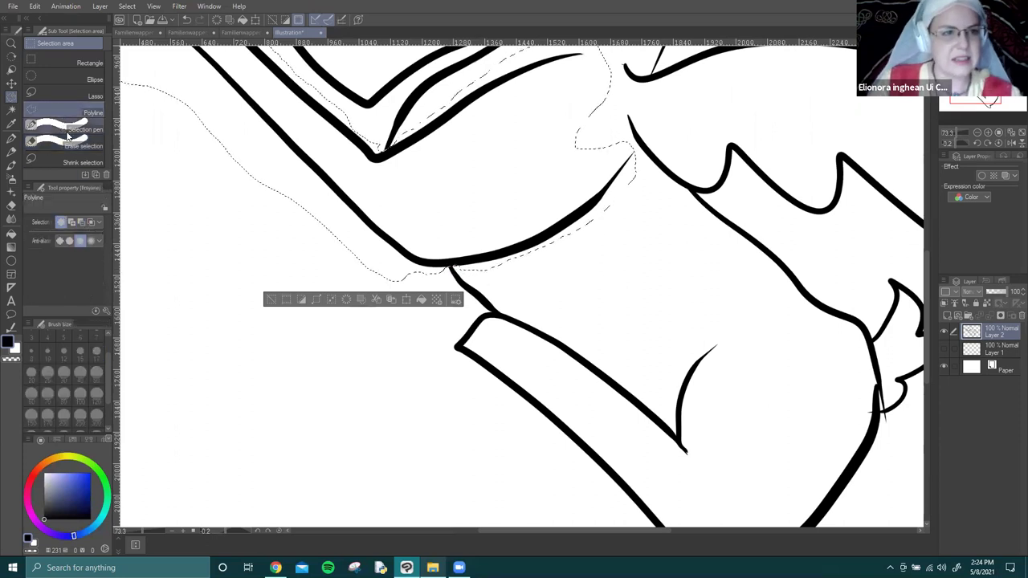
left_click_drag(465, 257, 461, 263)
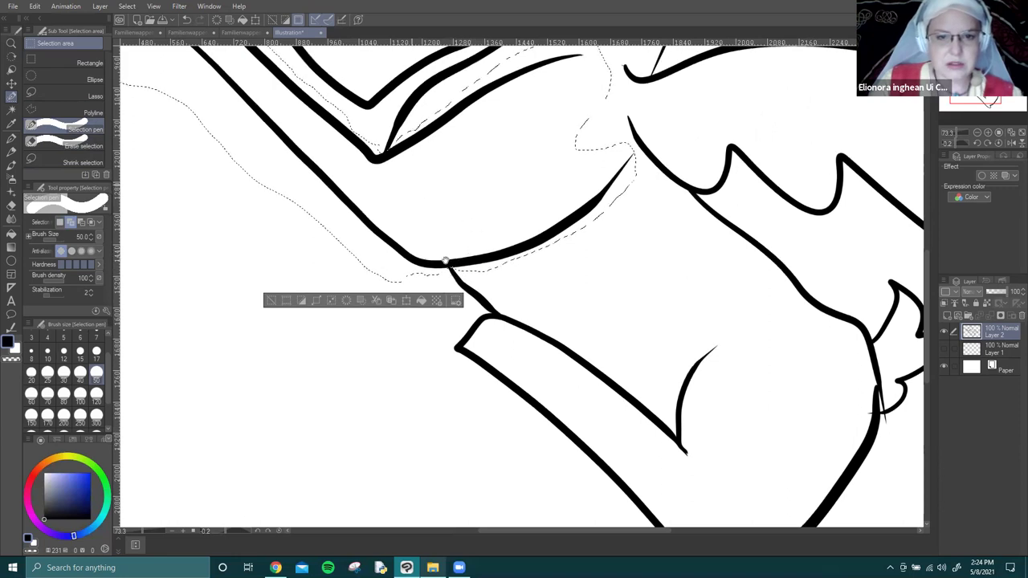
left_click_drag(461, 197, 534, 318)
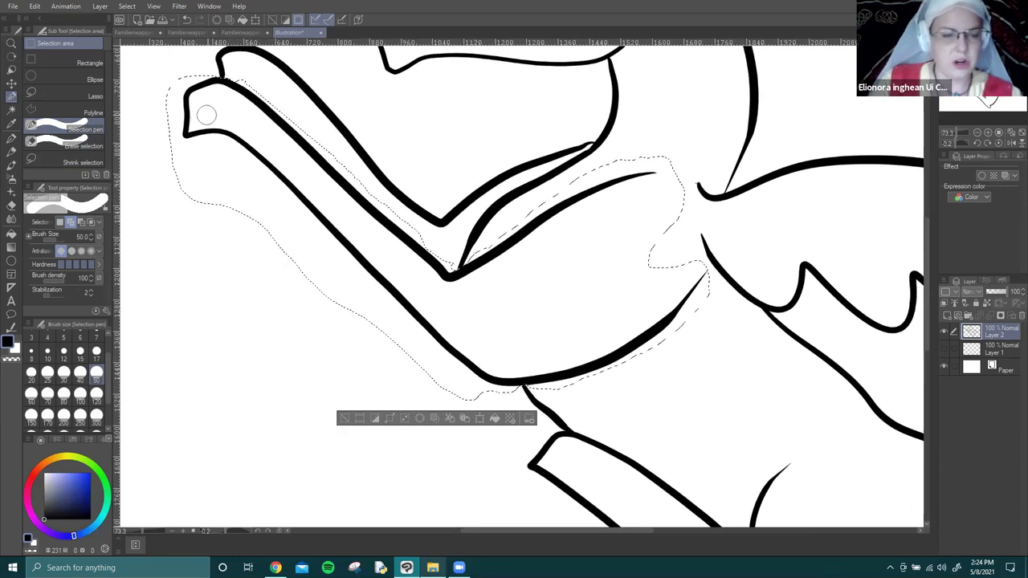
left_click(221, 87)
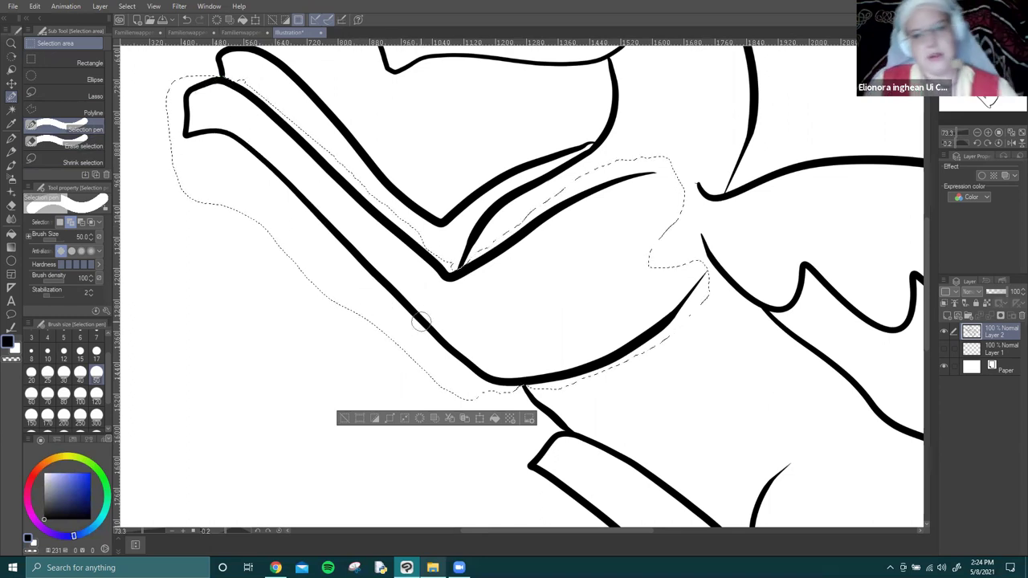
Rotate the selected foreleg counterclockwise, scale it to 88%, fit it against the chest and belly, and clear the selection.
scroll(281, 302, "down", 5)
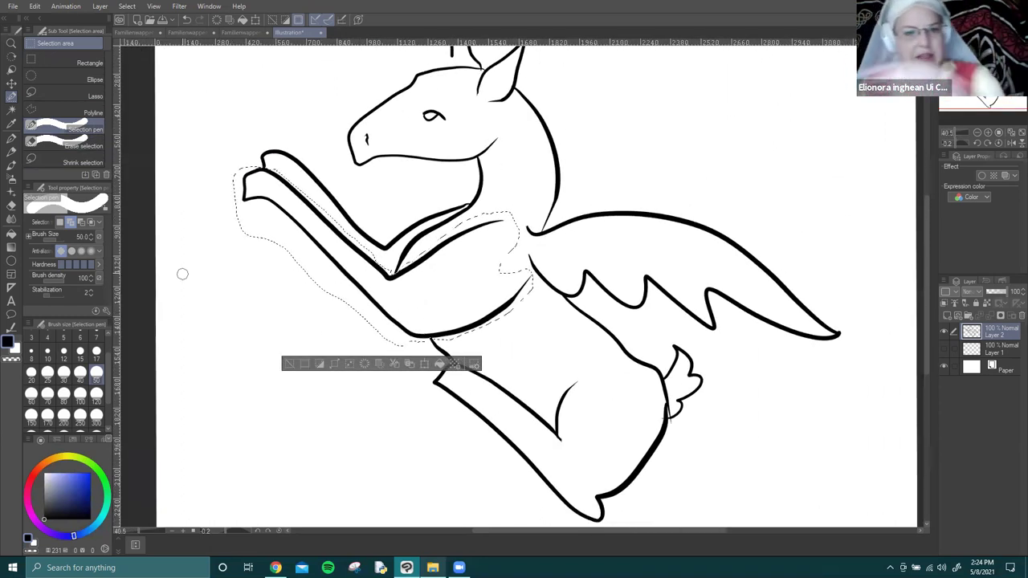
key("ctrl+t")
left_click_drag(224, 158, 197, 269)
left_click_drag(480, 275, 446, 345)
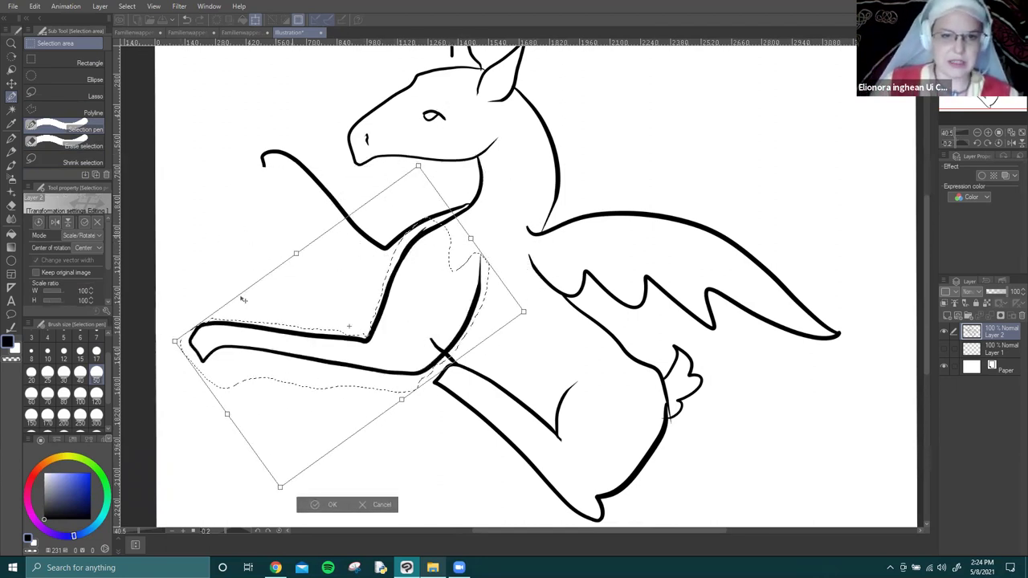
left_click_drag(164, 342, 173, 273)
left_click_drag(516, 380, 449, 304)
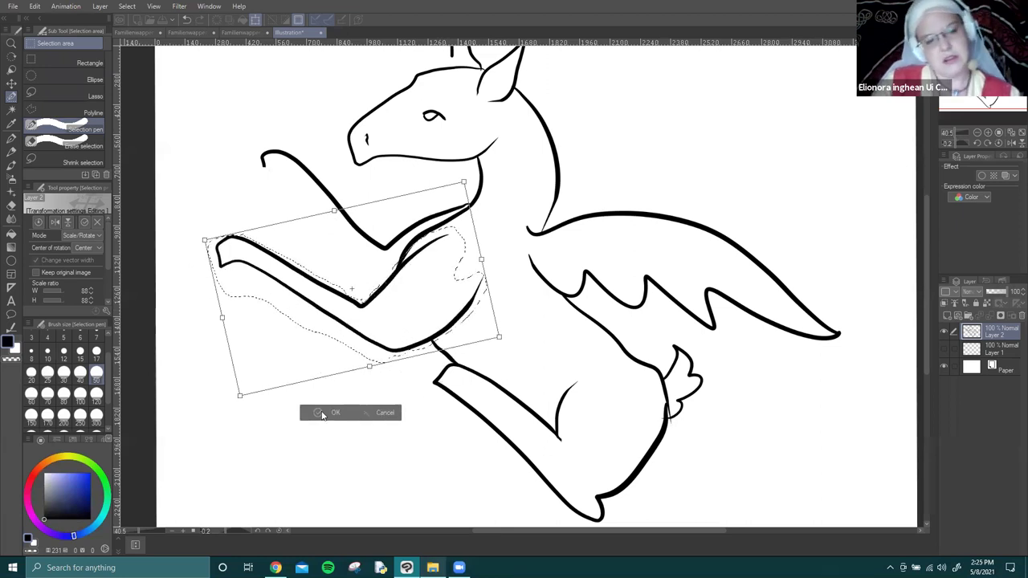
left_click(329, 413)
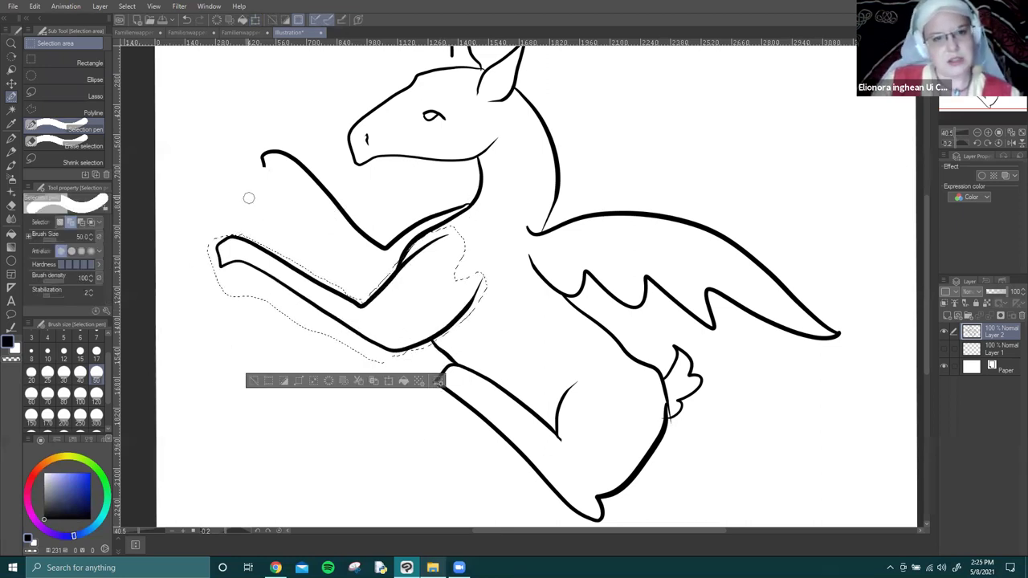
left_click(252, 381)
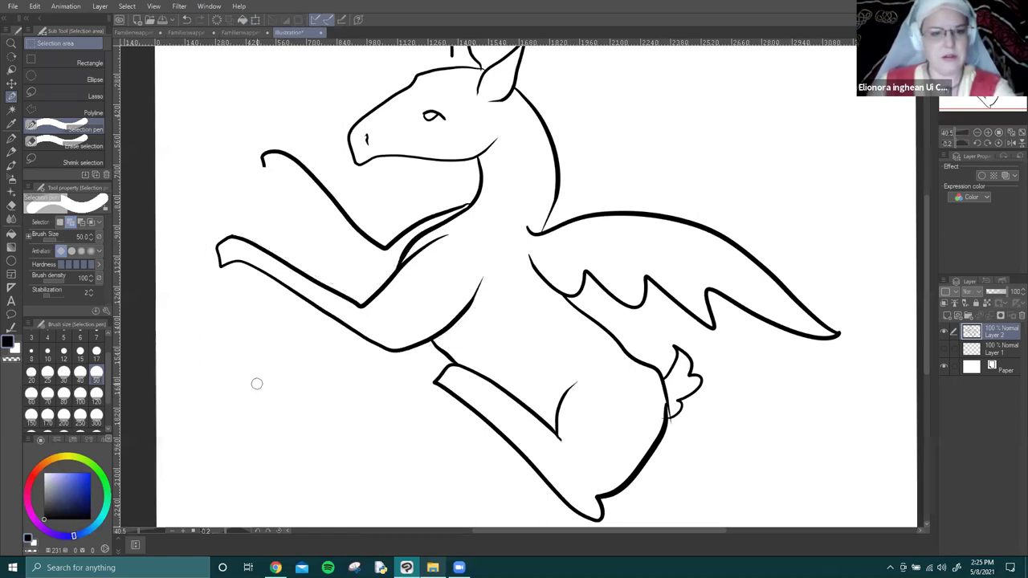
Ink the missing underside of the far foreleg from its hoof down to the near leg.
key("p")
left_click_drag(262, 166, 382, 287)
mouse_move(508, 377)
left_mouse_down()
mouse_move(408, 252)
mouse_move(503, 301)
left_mouse_up()
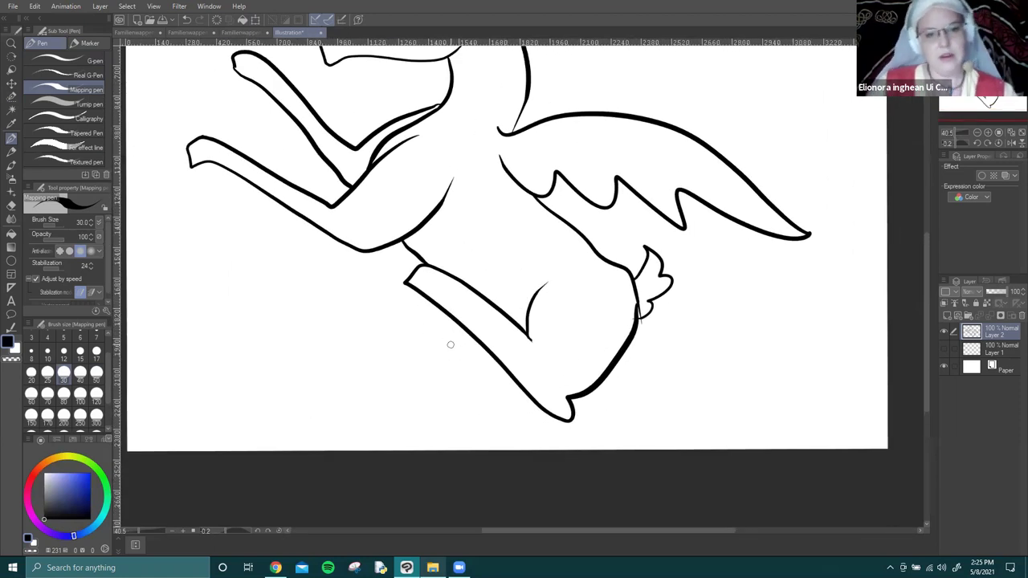
Select the hind leg and haunch using the Selection pen at brush size 300, and clear the selection.
key("o")
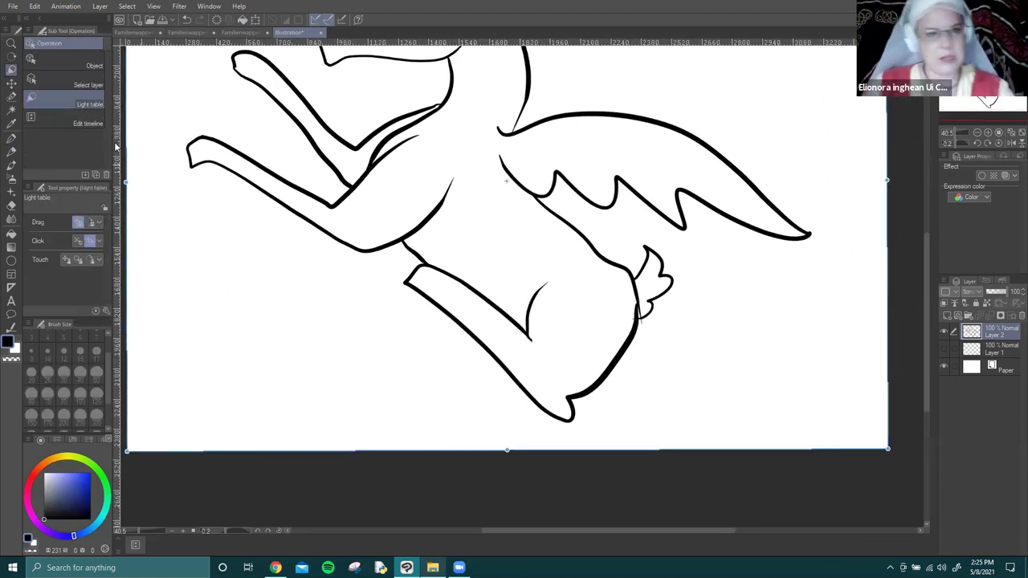
key("m")
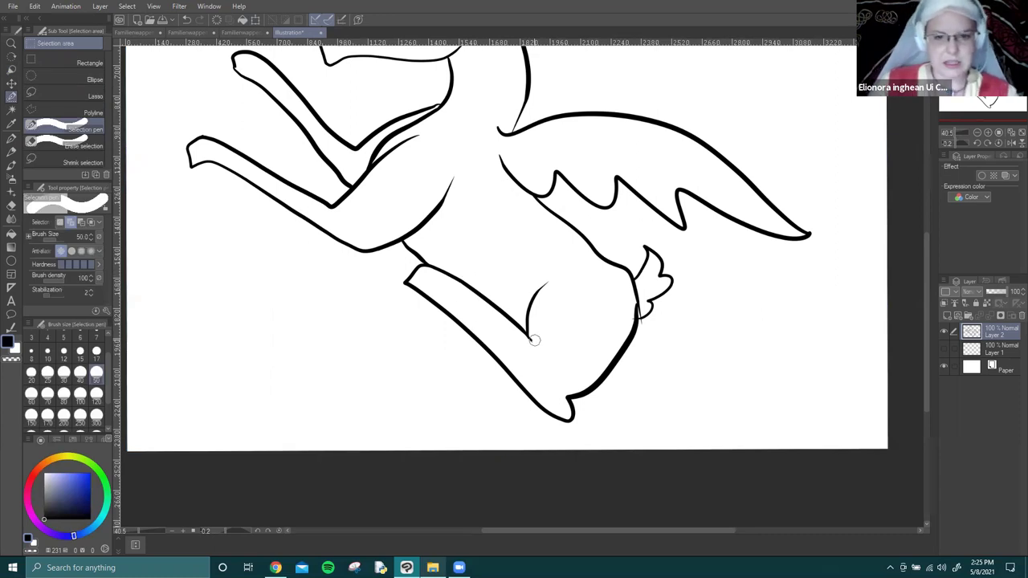
left_click_drag(543, 283, 533, 312)
key("ctrl+d")
left_click(96, 415)
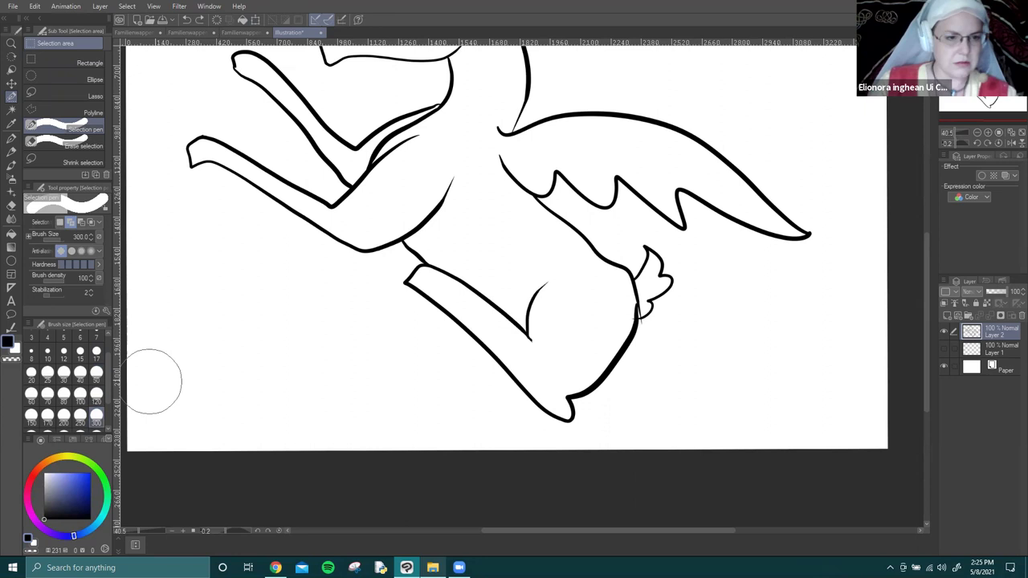
mouse_move(554, 299)
left_mouse_down()
mouse_move(536, 331)
mouse_move(497, 306)
mouse_move(429, 297)
left_mouse_up()
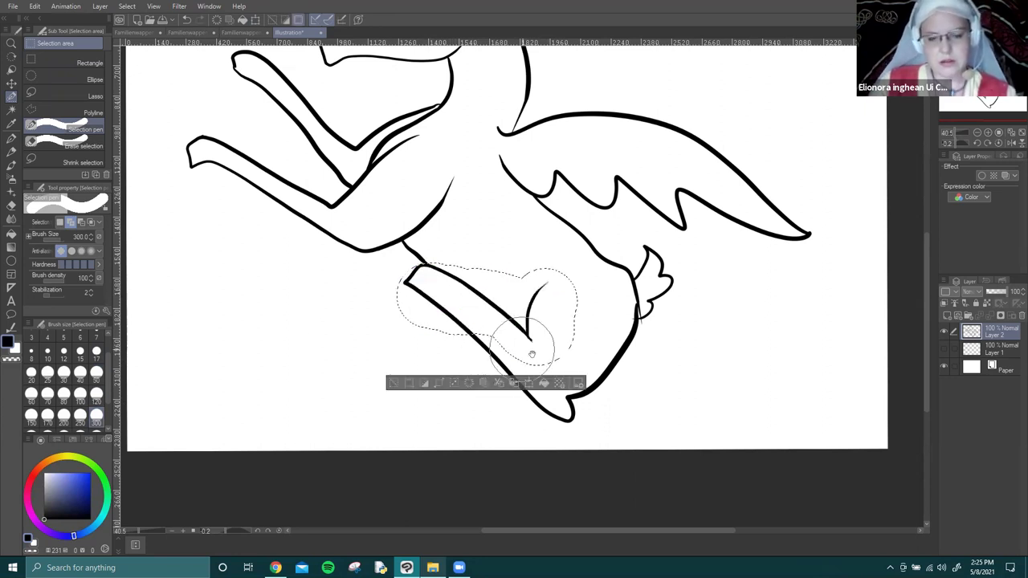
left_click_drag(527, 344, 484, 298)
mouse_move(440, 267)
left_mouse_down()
mouse_move(475, 299)
mouse_move(558, 318)
mouse_move(557, 225)
left_mouse_up()
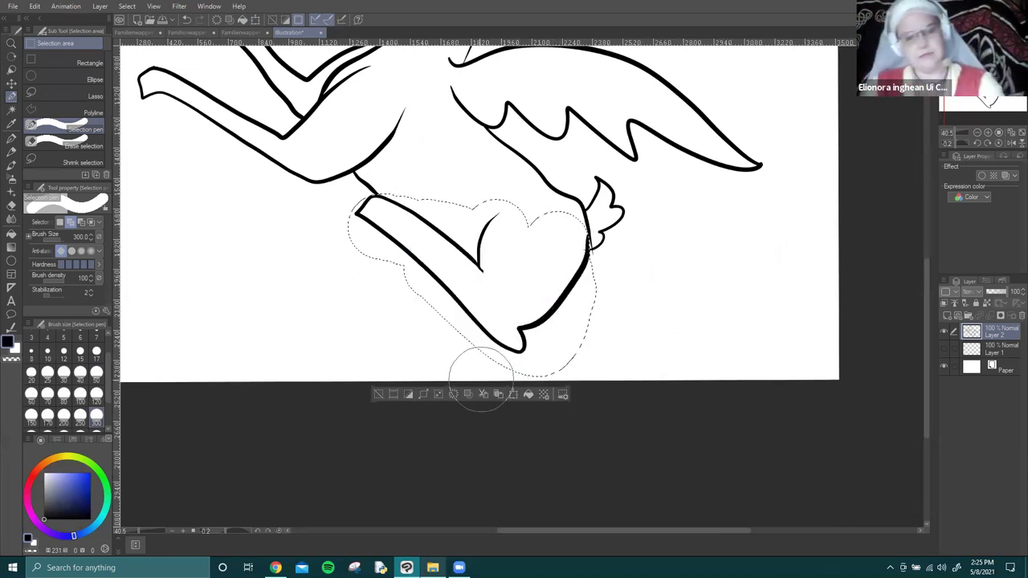
scroll(429, 328, "down", 5)
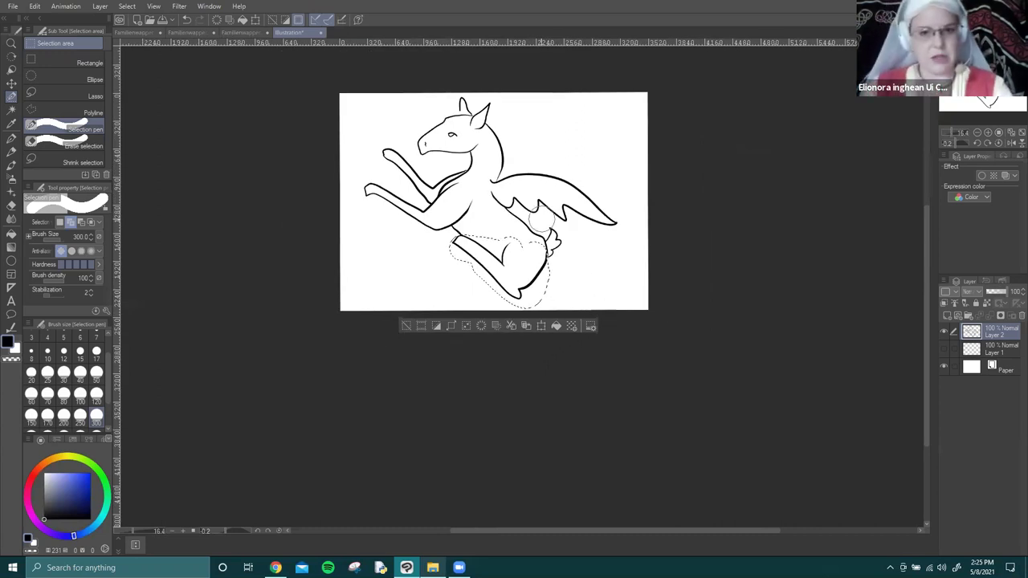
left_click(406, 326)
Scale the whole winged horse drawing down to 70% and apply the transformation.
key("ctrl+t")
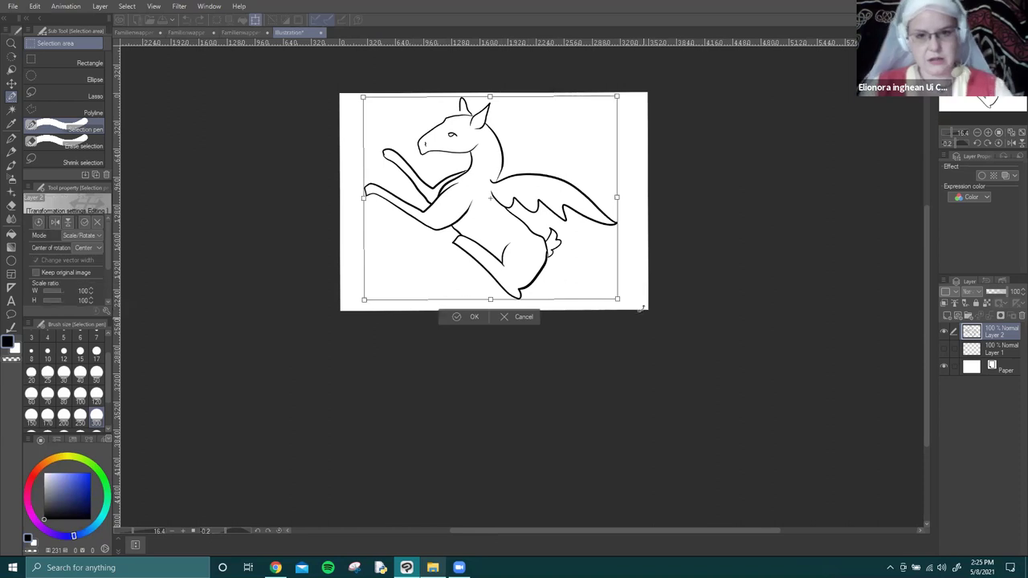
left_click_drag(616, 298, 512, 214)
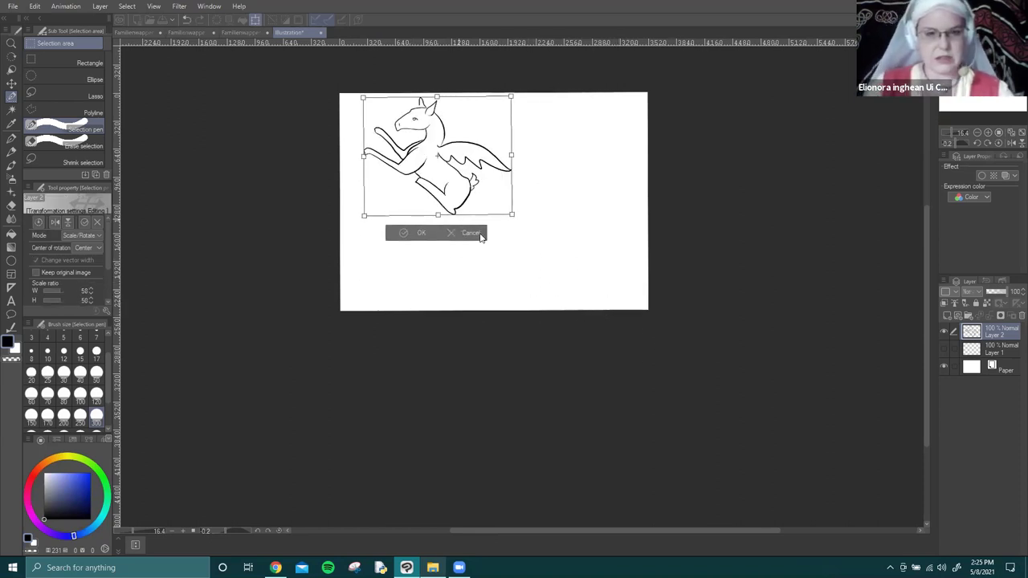
key("ctrl+z")
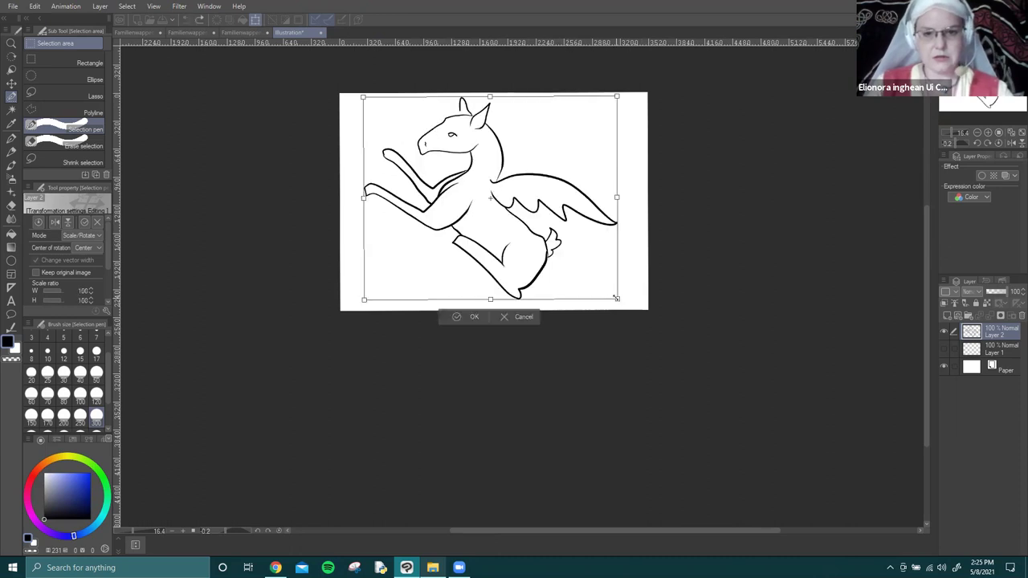
key("ctrl+y")
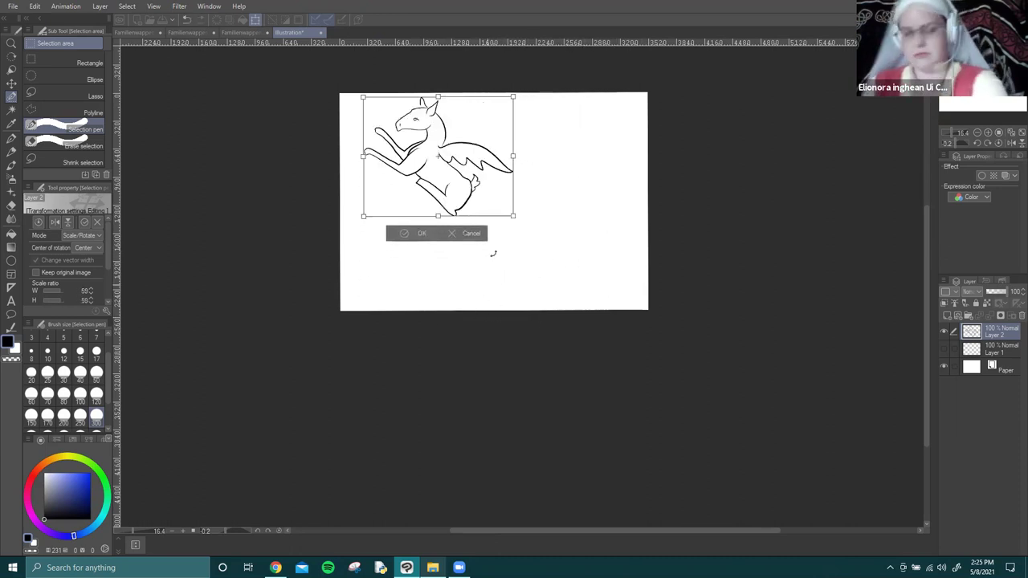
left_click_drag(513, 217, 542, 238)
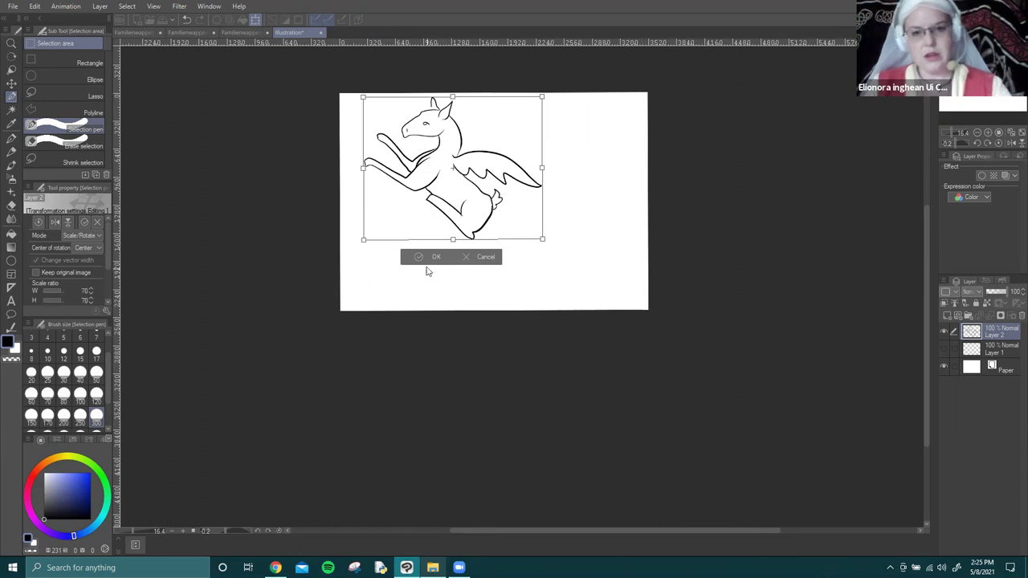
key("Return")
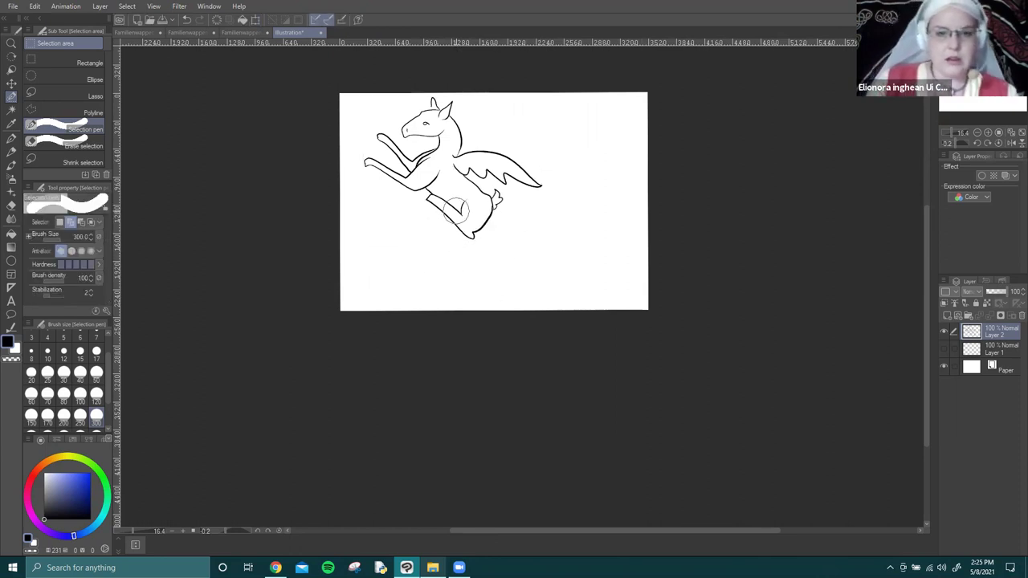
Select the hind leg and haunch, distort the selection to pull the knee forward and down from the belly, and clear the selection.
mouse_move(470, 211)
left_mouse_down()
mouse_move(432, 206)
mouse_move(474, 231)
mouse_move(492, 205)
left_mouse_up()
left_click(439, 262)
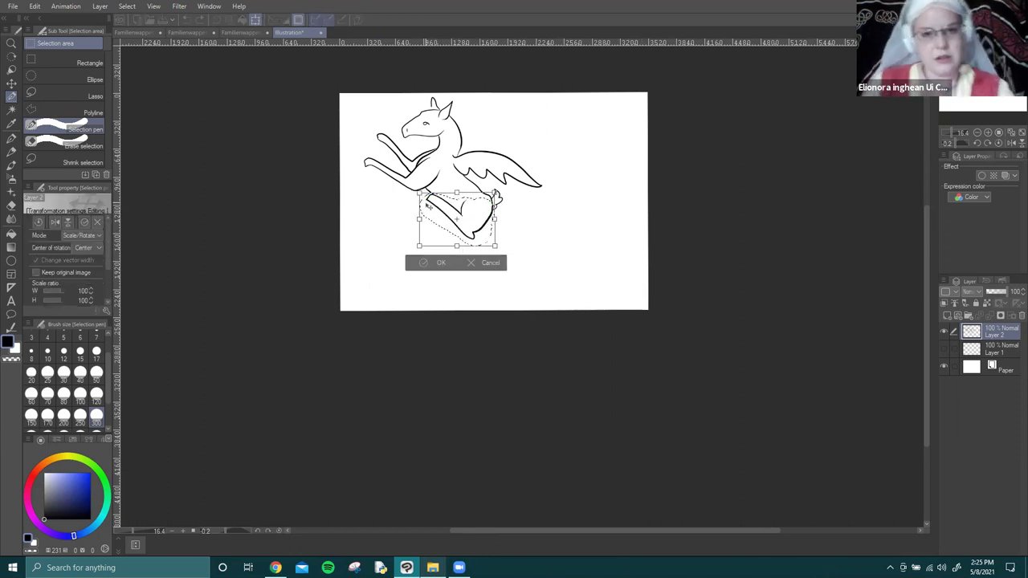
left_click_drag(415, 206, 397, 208)
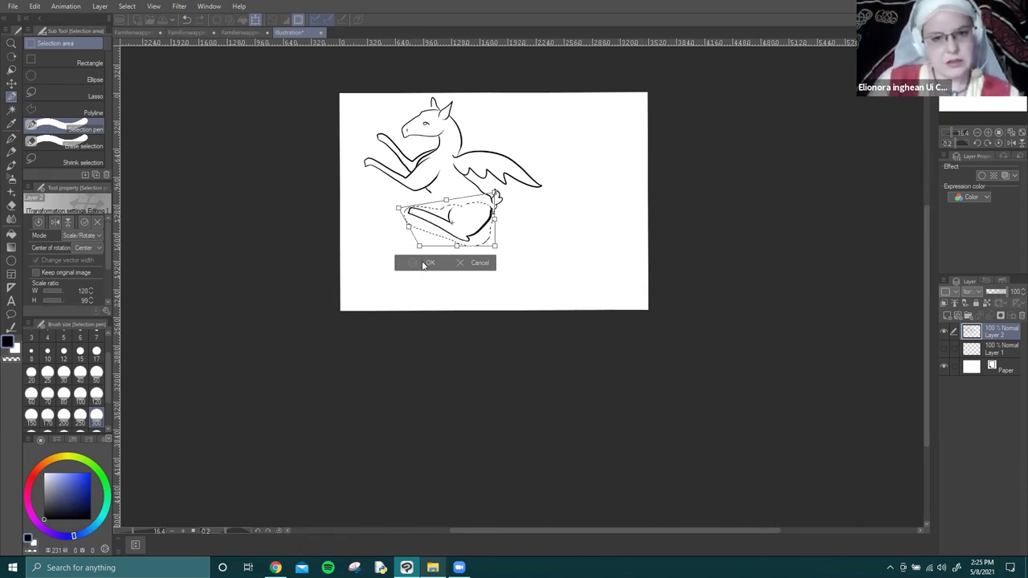
key("Return")
left_click(363, 262)
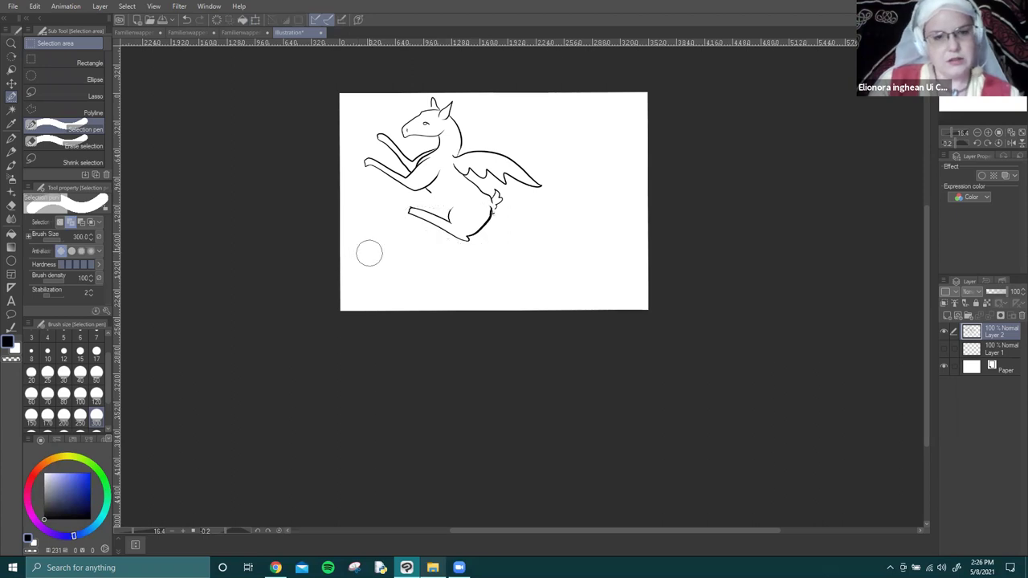
Select the lower part of the hind leg, rotate it to point down from the knee, and clear the selection.
left_click_drag(412, 212, 435, 221)
key("ctrl+t")
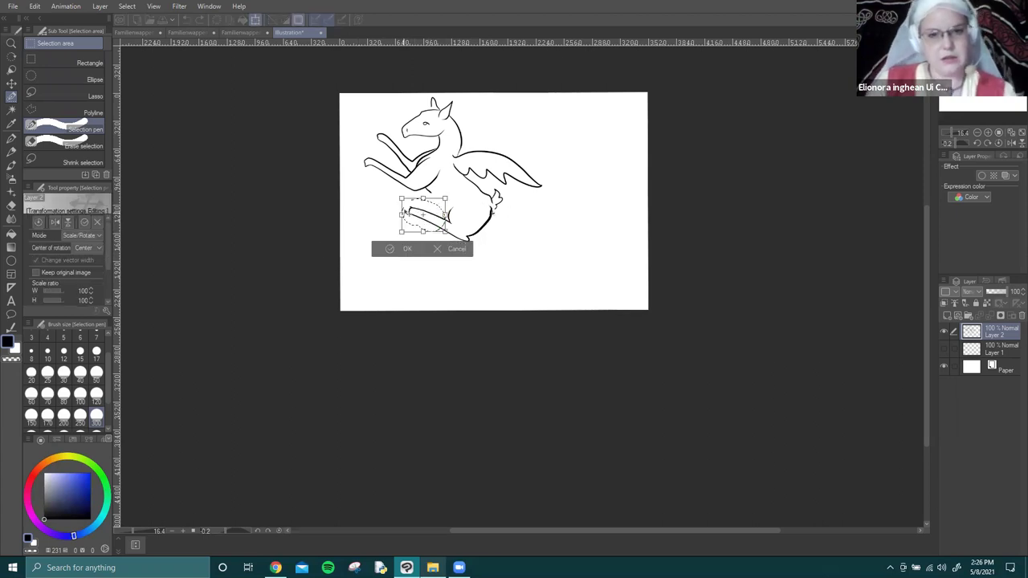
left_click_drag(423, 215, 430, 239)
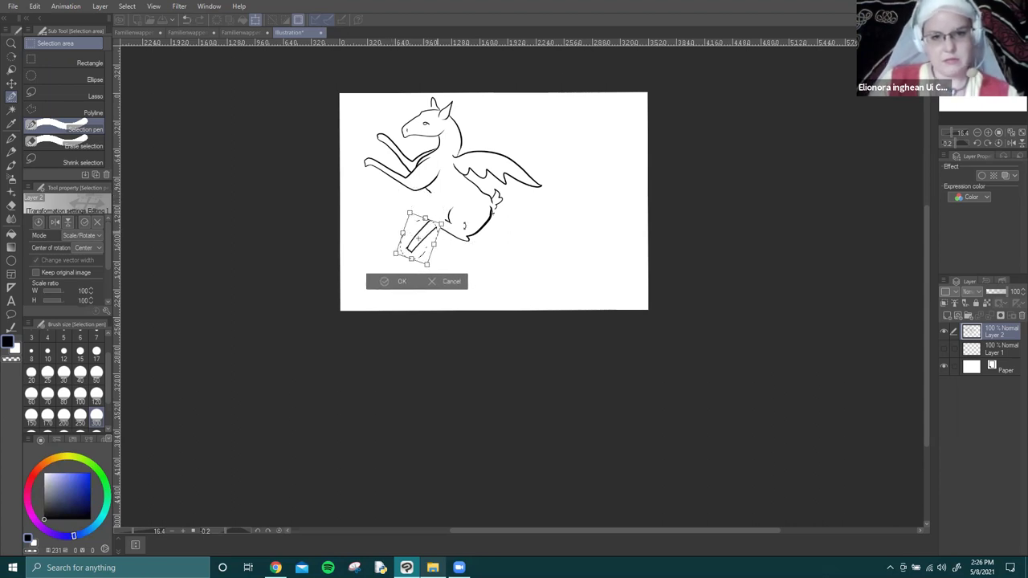
left_click(402, 281)
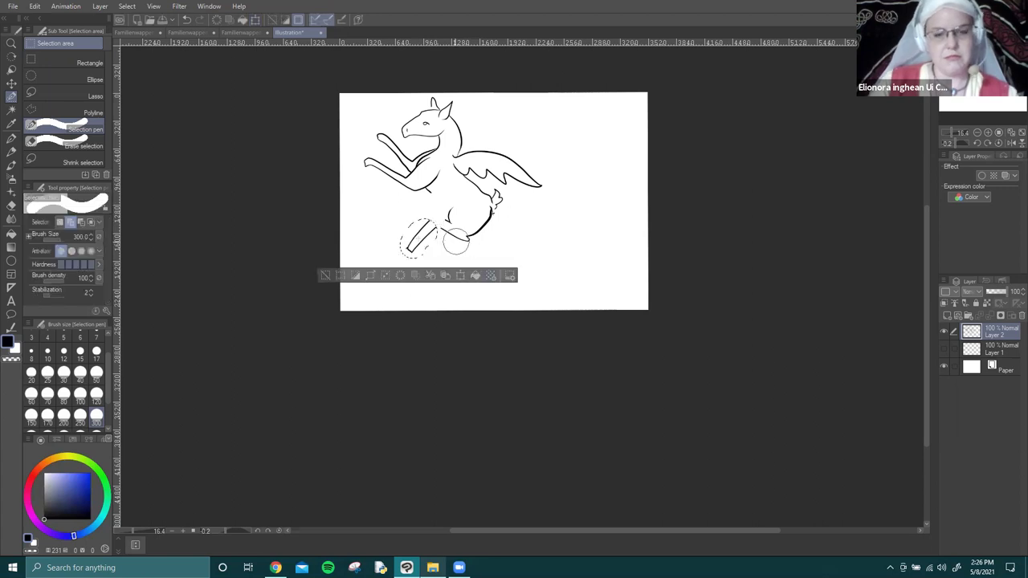
left_click(325, 276)
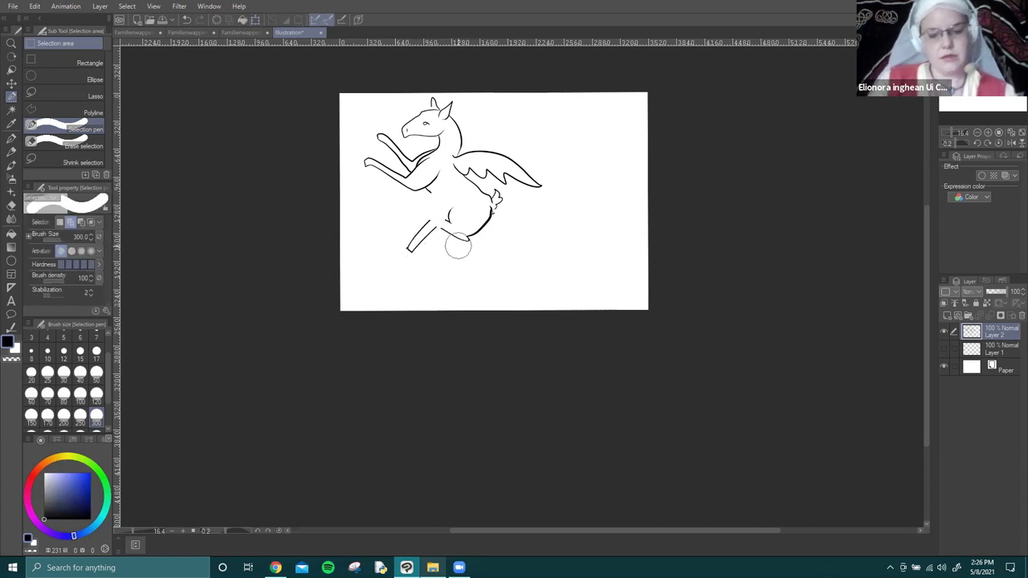
Ink the missing lines at the bent joint of the hind leg with the Mapping pen at brush size 30.
key("p")
scroll(428, 243, "up", 4)
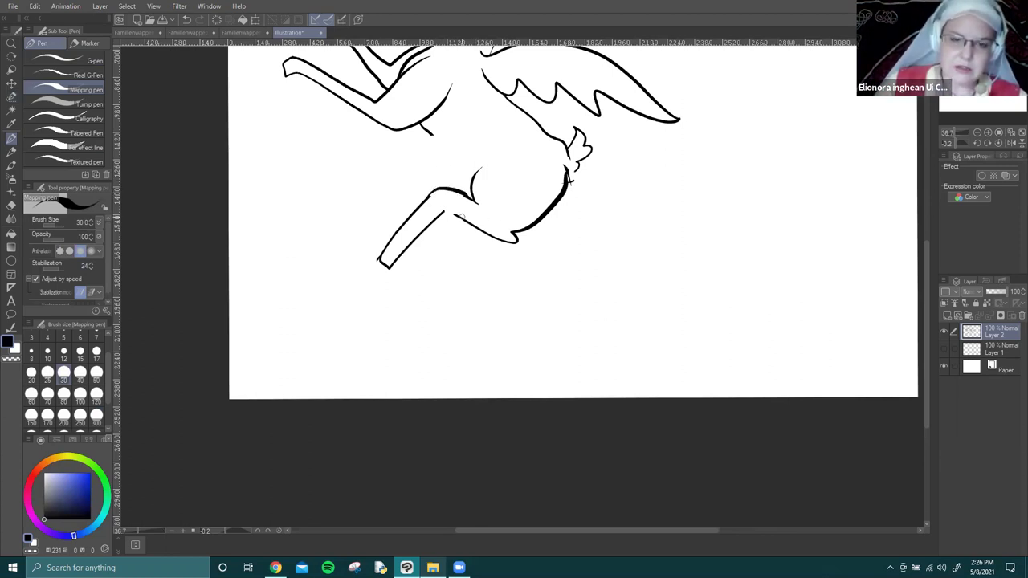
key("ctrl+z")
left_click_drag(443, 213, 455, 207)
key("ctrl+z")
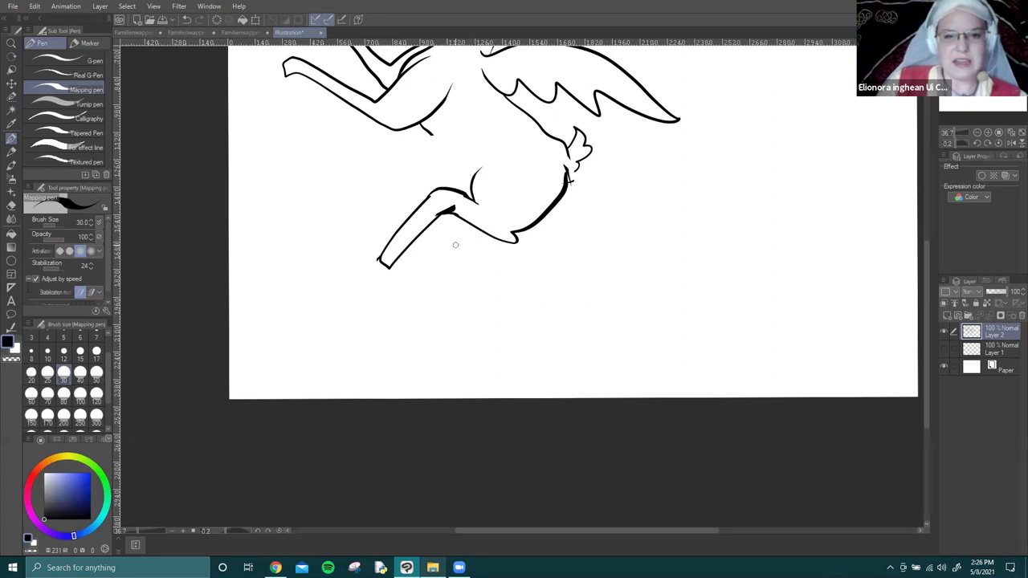
Ink the belly line from the foreleg to the thigh and erase the stray stub beside it.
scroll(455, 245, "down", 3)
scroll(452, 230, "up", 3)
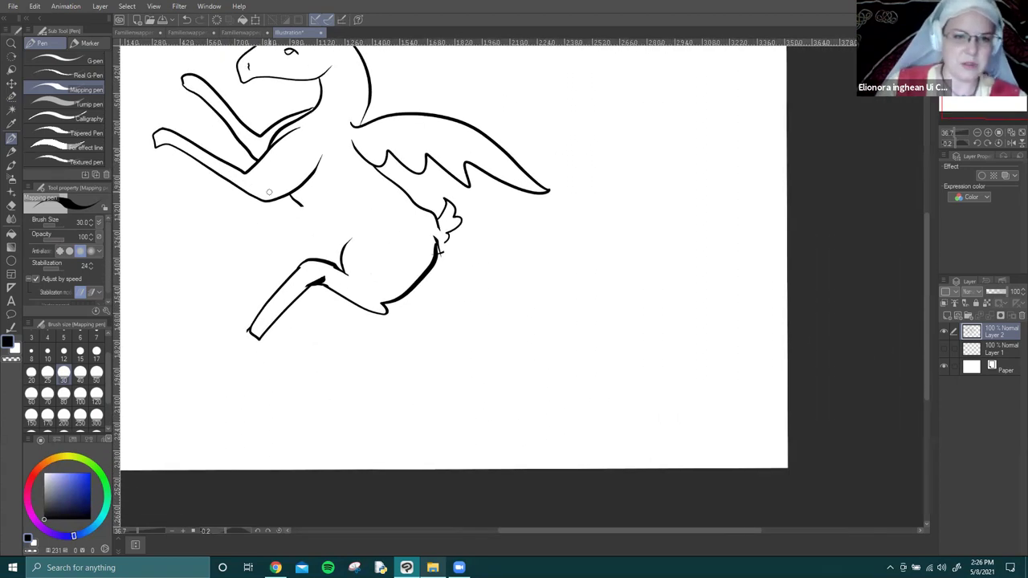
left_click_drag(283, 201, 352, 244)
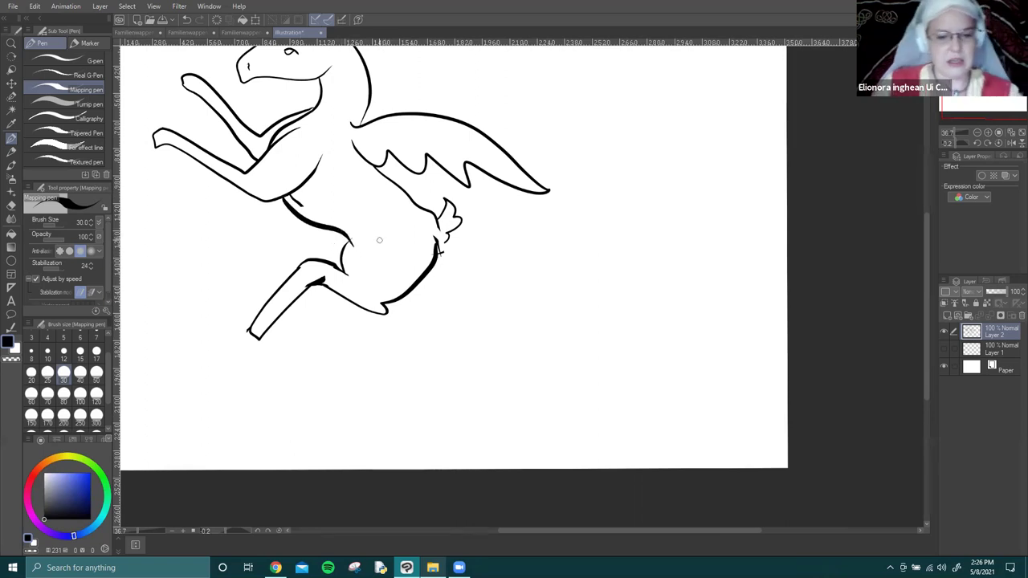
key("e")
left_click_drag(308, 209, 291, 198)
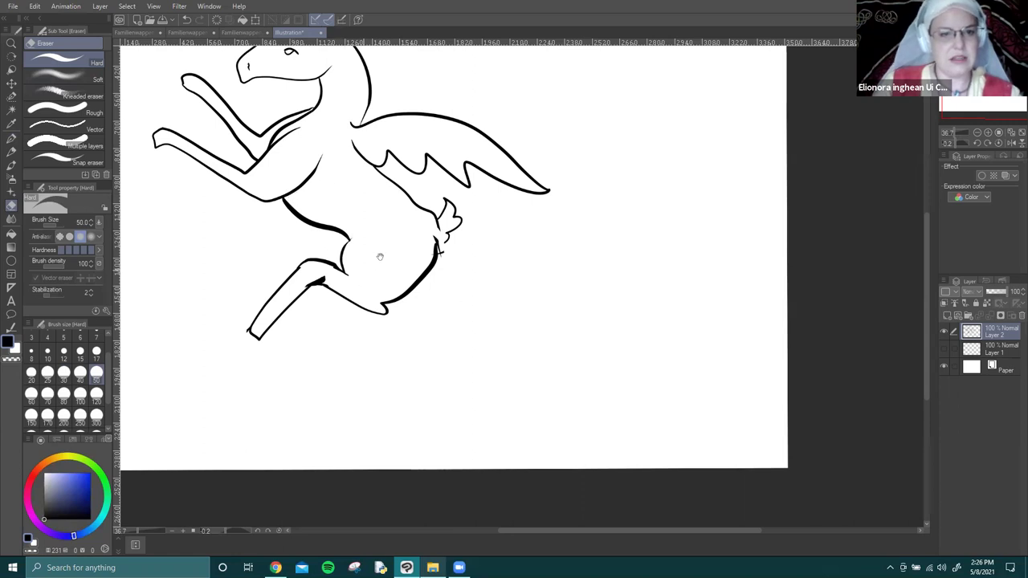
Ink the far thigh line and a second hind leg beneath the haunch, and add hoof lines to the feet.
scroll(392, 252, "left", 2)
key("p")
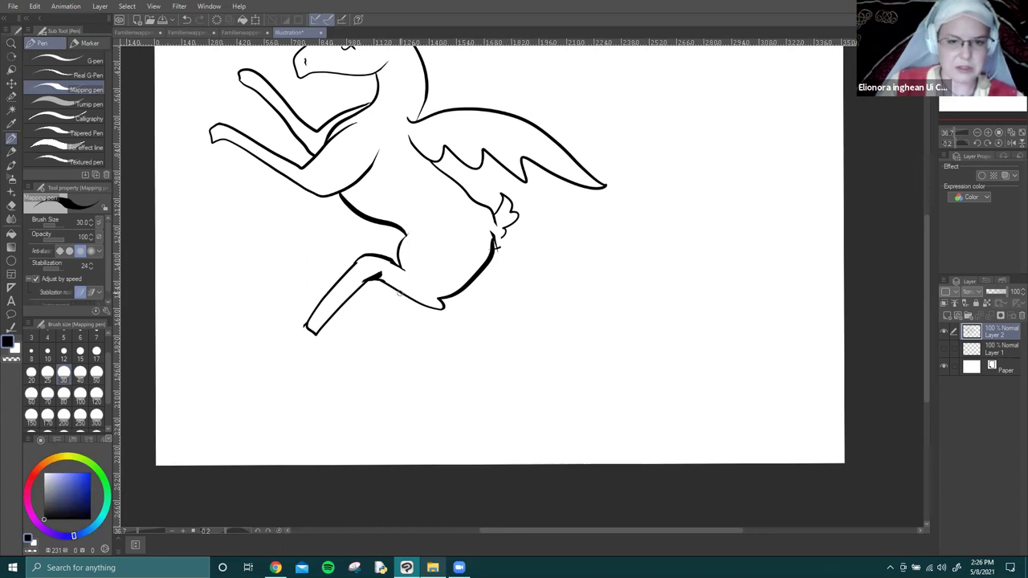
key("ctrl+z")
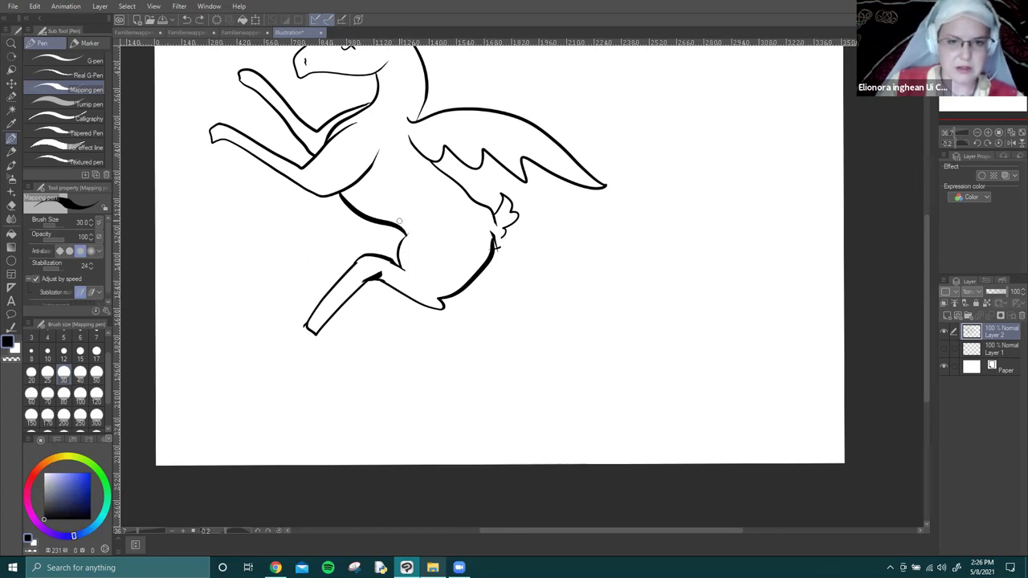
left_click_drag(395, 231, 399, 260)
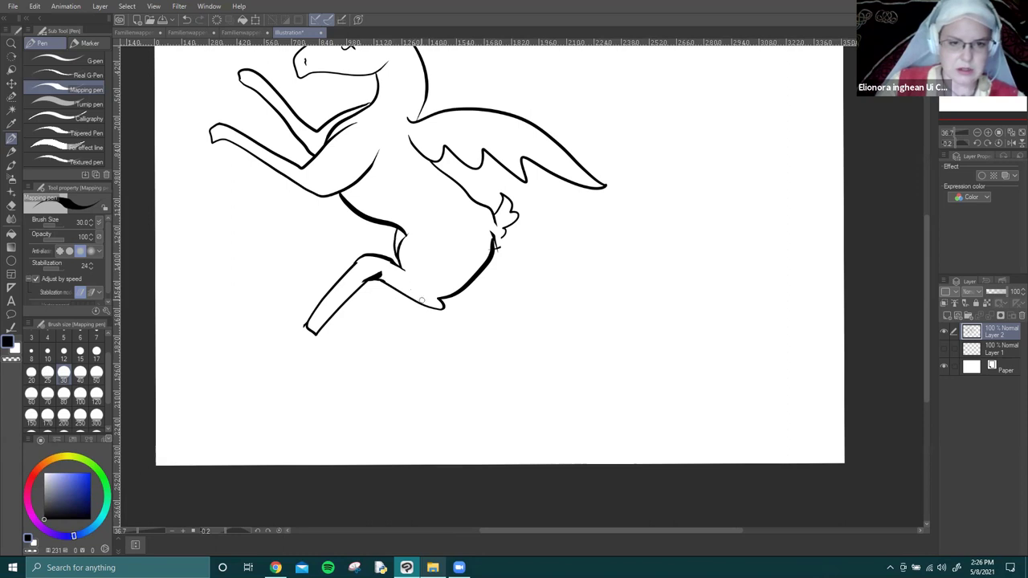
mouse_move(416, 313)
left_mouse_down()
mouse_move(384, 375)
mouse_move(399, 381)
mouse_move(414, 351)
left_mouse_up()
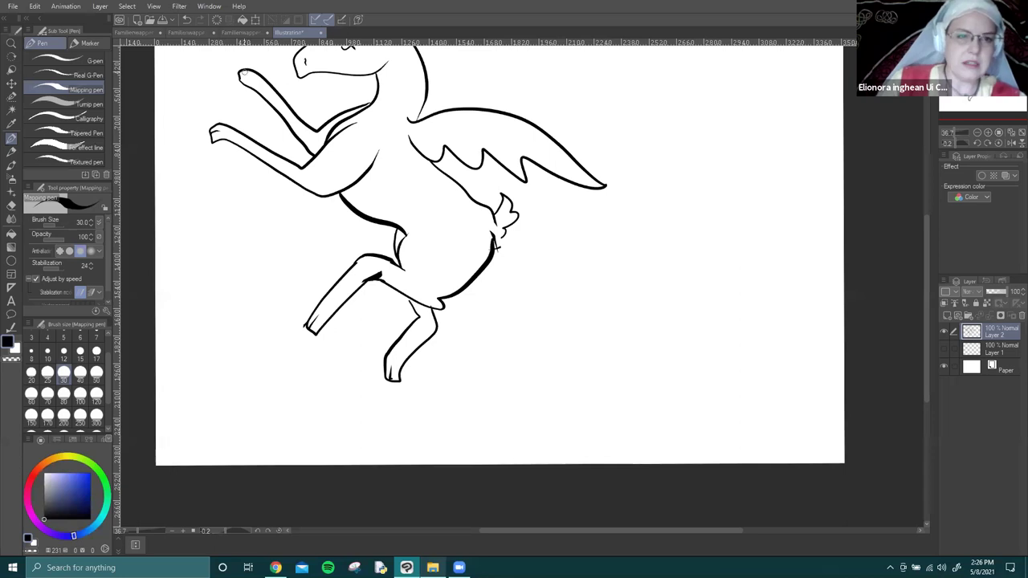
left_click_drag(239, 74, 258, 94)
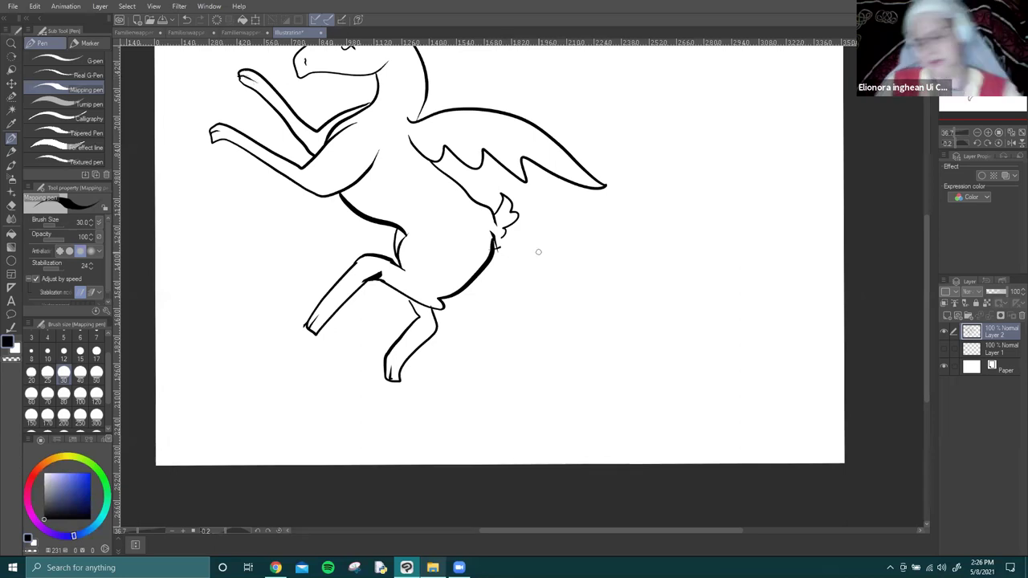
Select the wing with the Selection pen, distort it upward into a larger, raised wing, and clear the selection.
scroll(487, 180, "down", 3)
mouse_move(486, 198)
left_mouse_down()
mouse_move(503, 279)
mouse_move(450, 281)
left_mouse_up()
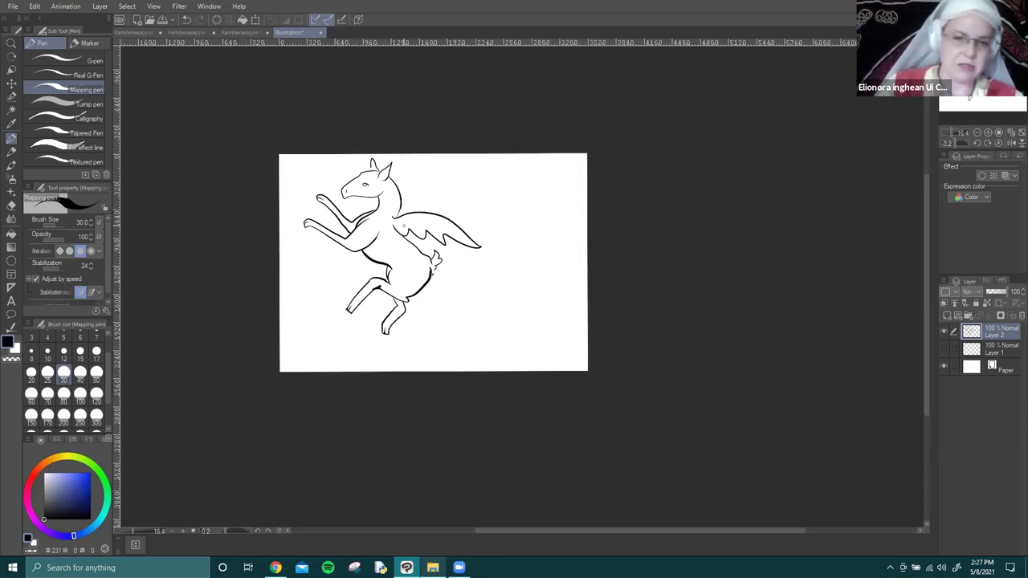
key("o")
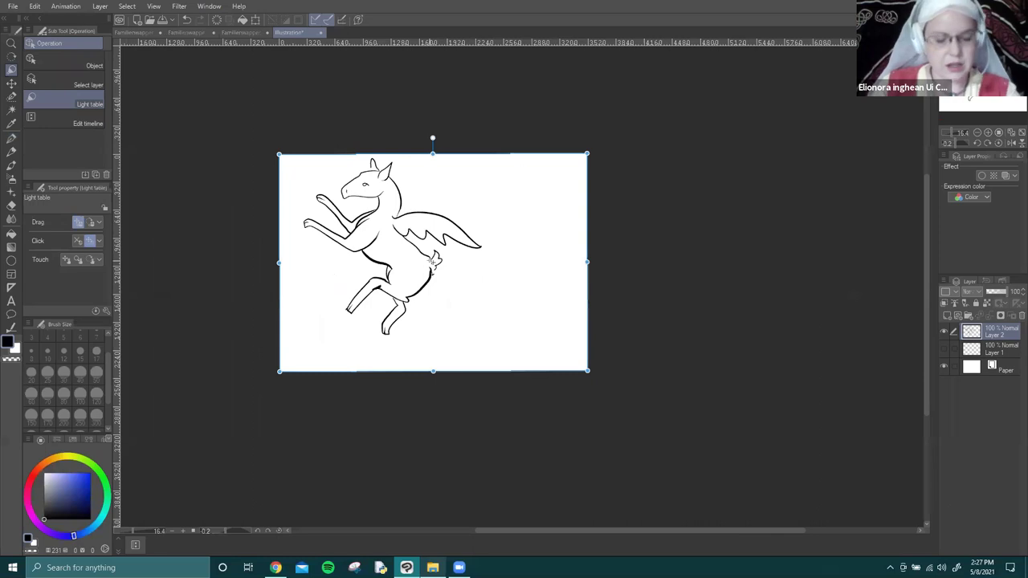
key("m")
mouse_move(408, 225)
left_mouse_down()
mouse_move(473, 239)
mouse_move(430, 228)
left_mouse_up()
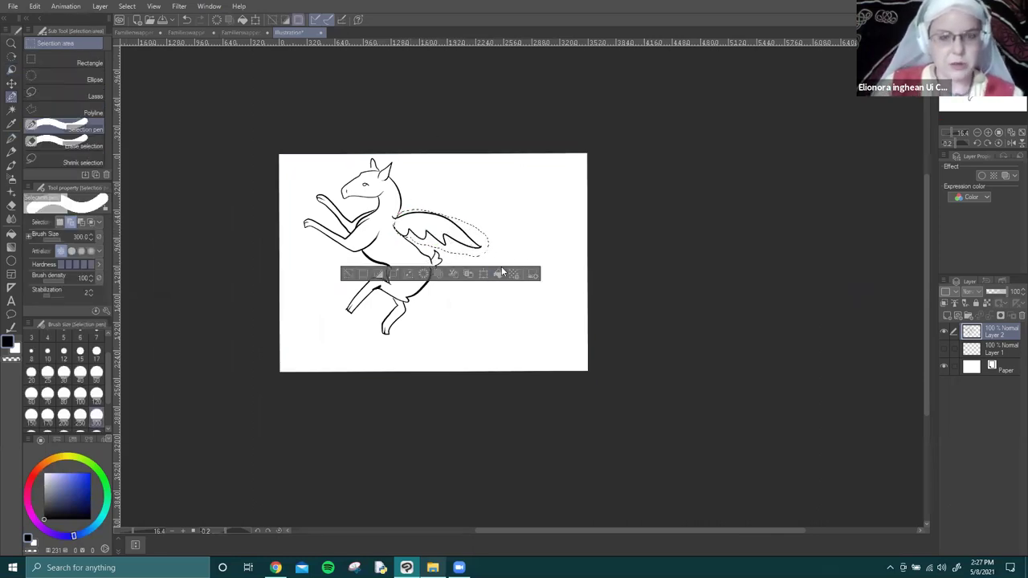
key("ctrl+t")
left_click_drag(492, 258, 459, 251)
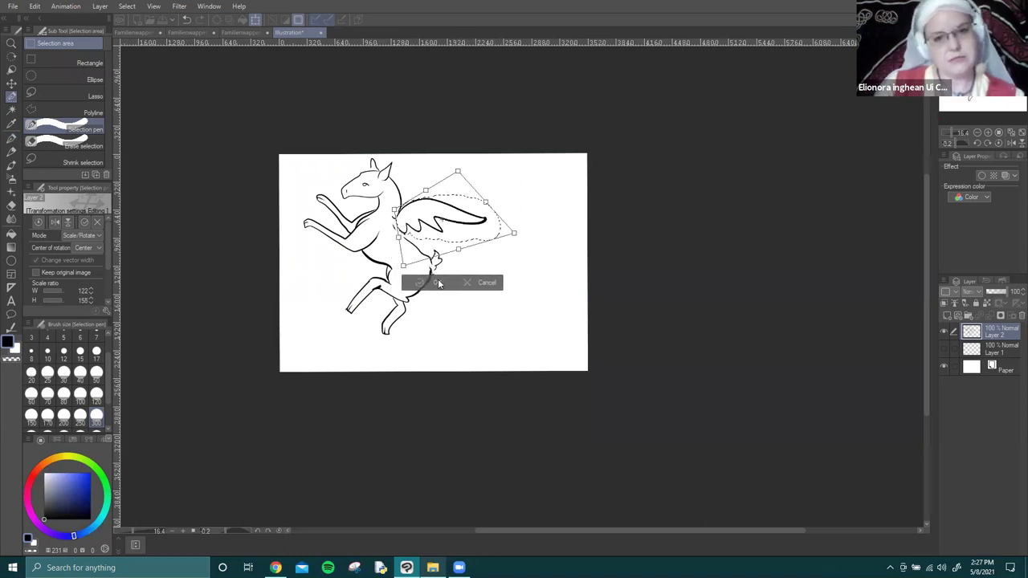
key("Return")
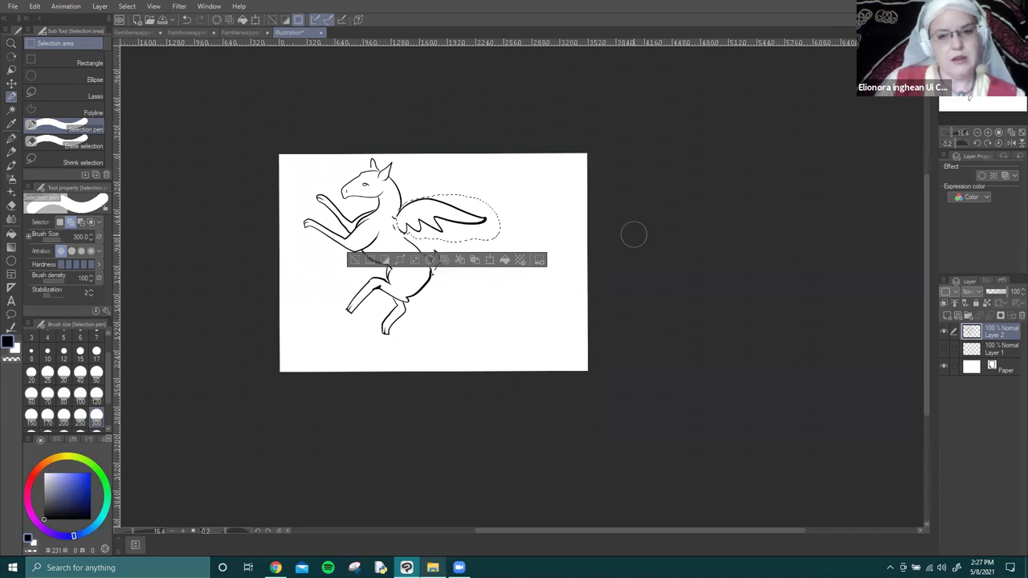
left_click(355, 260)
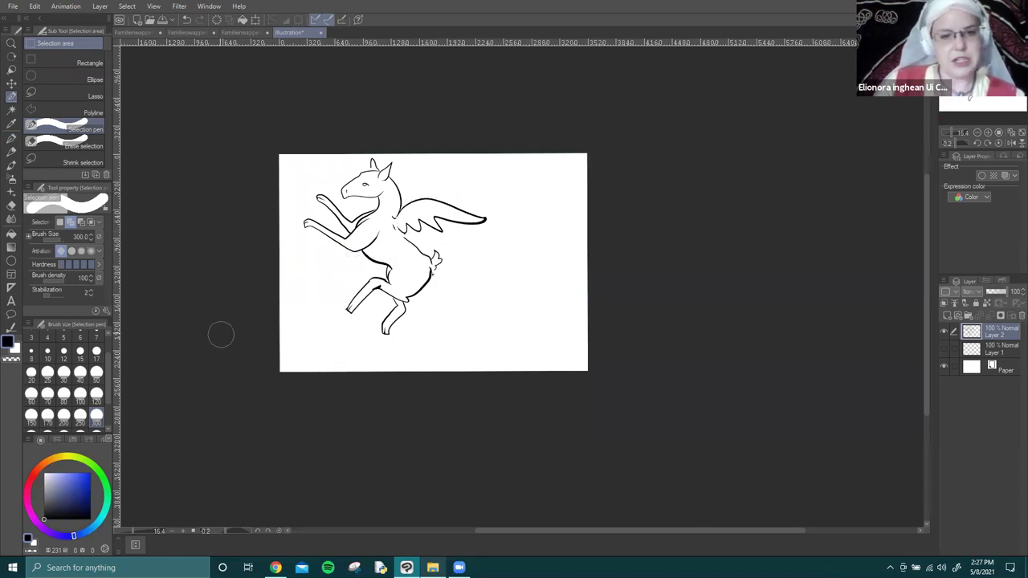
Compare the reposed line art with the original sketch by showing and hiding Layer 1.
scroll(417, 241, "up", 3)
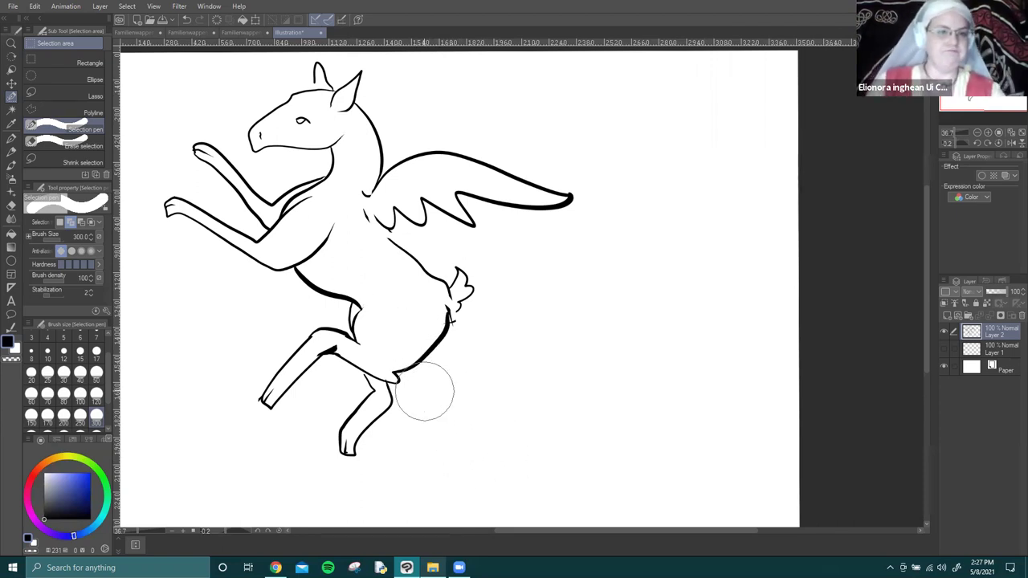
scroll(367, 236, "down", 2)
scroll(367, 235, "up", 2)
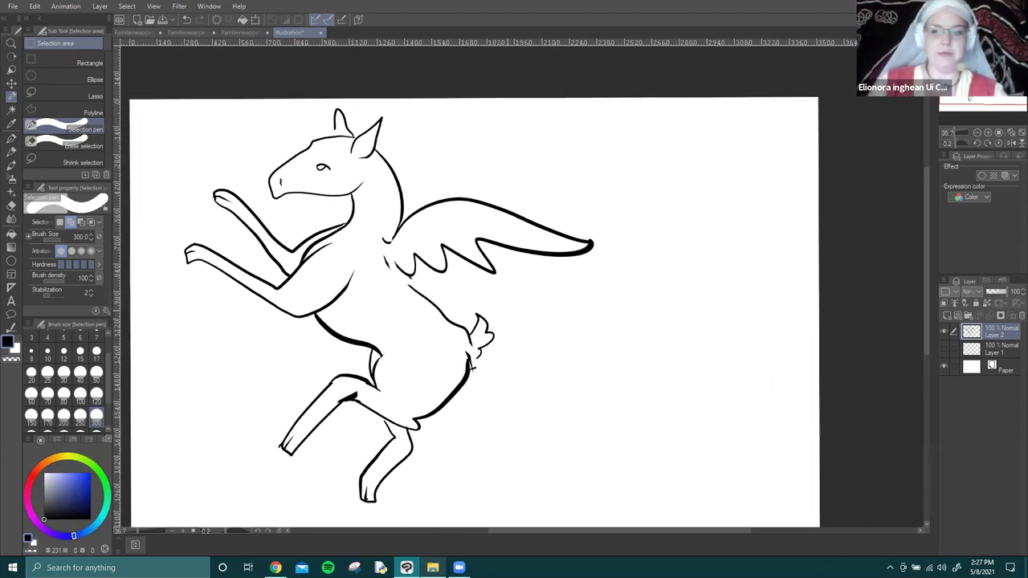
left_click(943, 347)
left_click(943, 347)
left_click(943, 347)
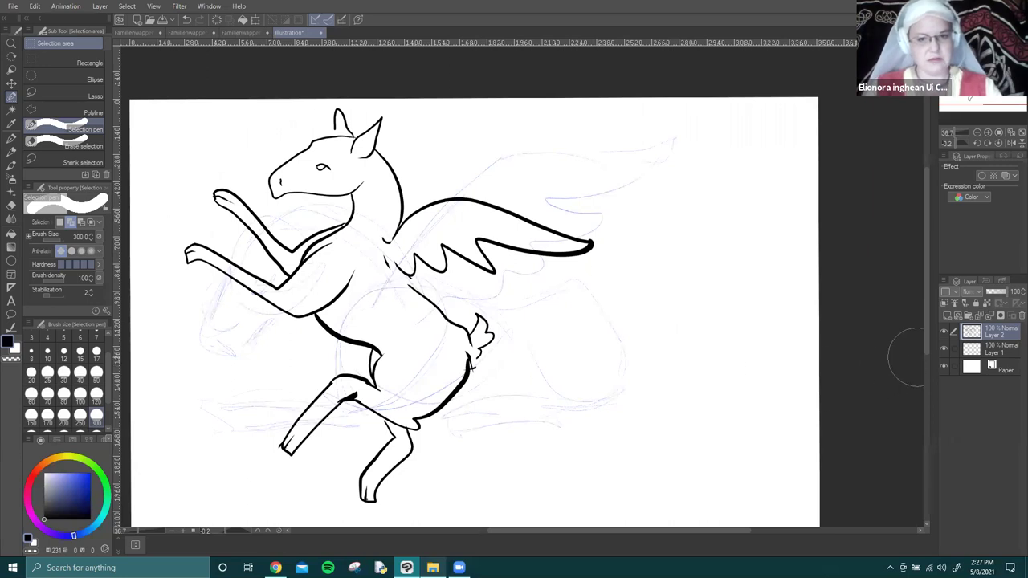
left_click(945, 350)
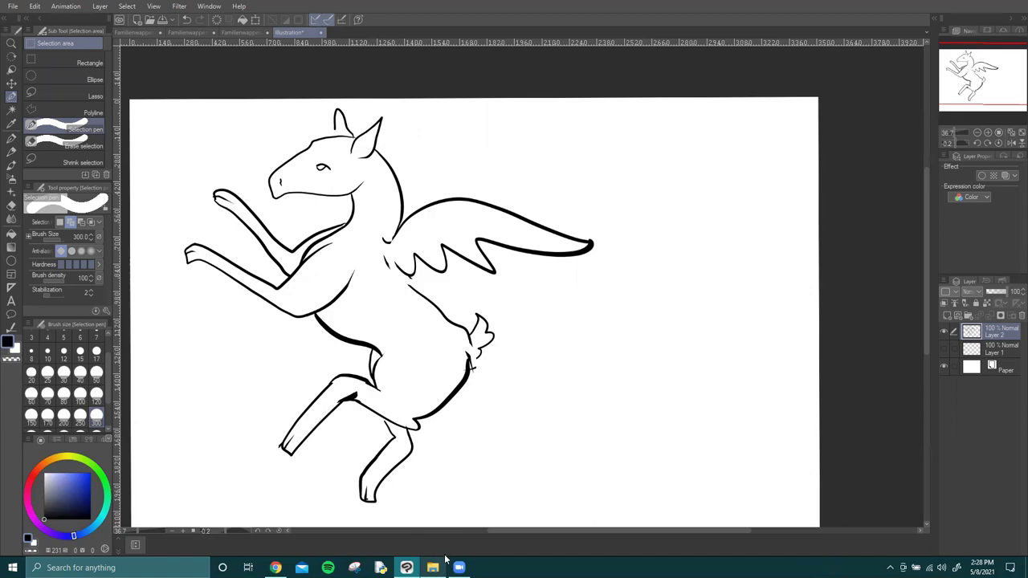
Switch to File Explorer and look through the individual arms folders in the Heraldry folder for a suitable example.
key("alt+Tab")
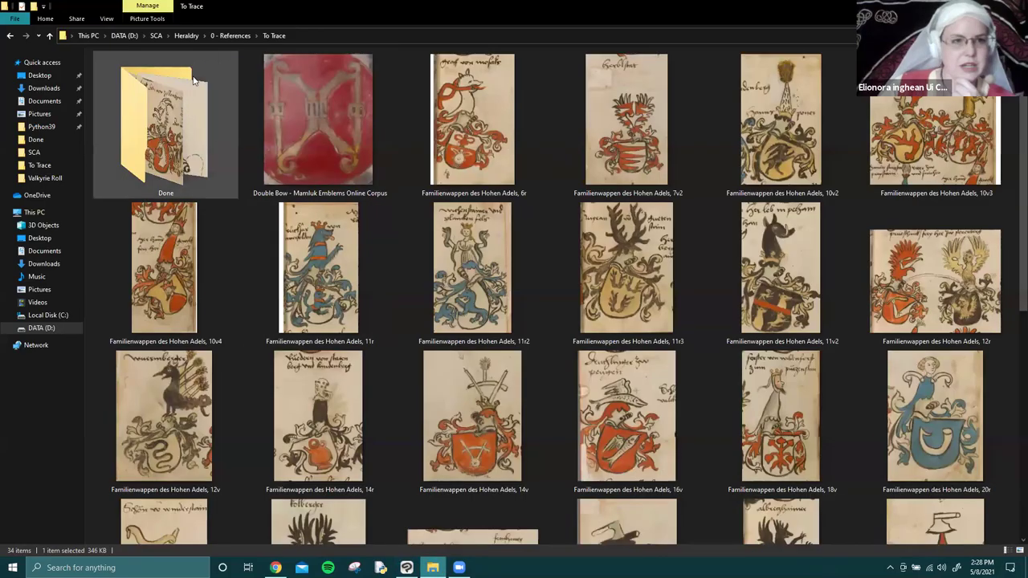
left_click(185, 36)
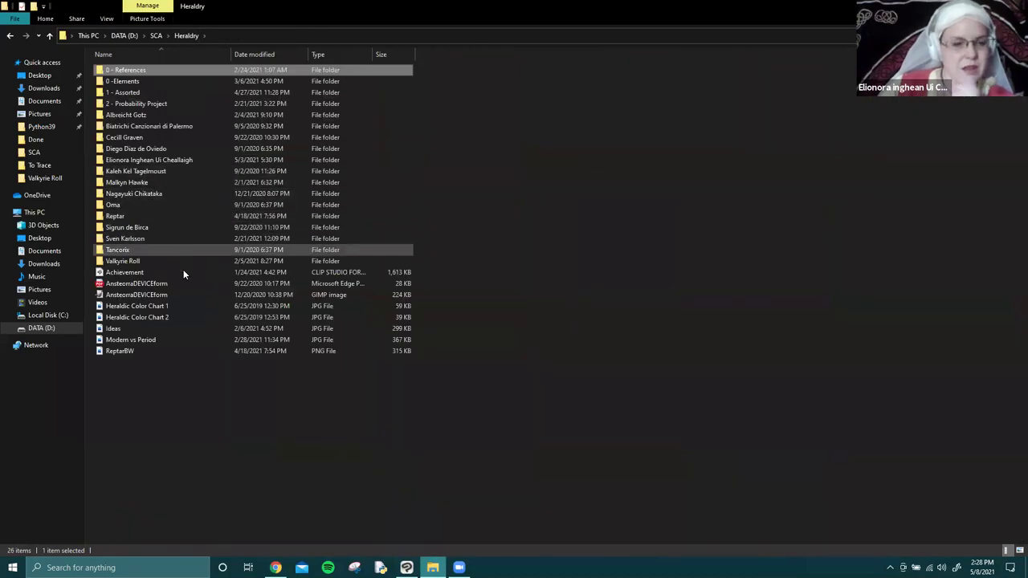
left_click(148, 226)
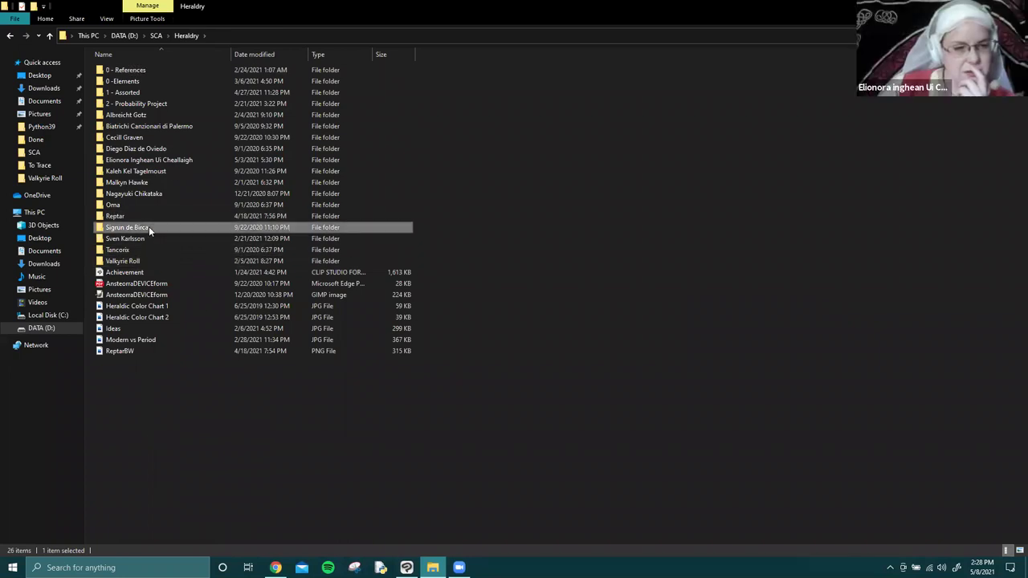
double_click(148, 227)
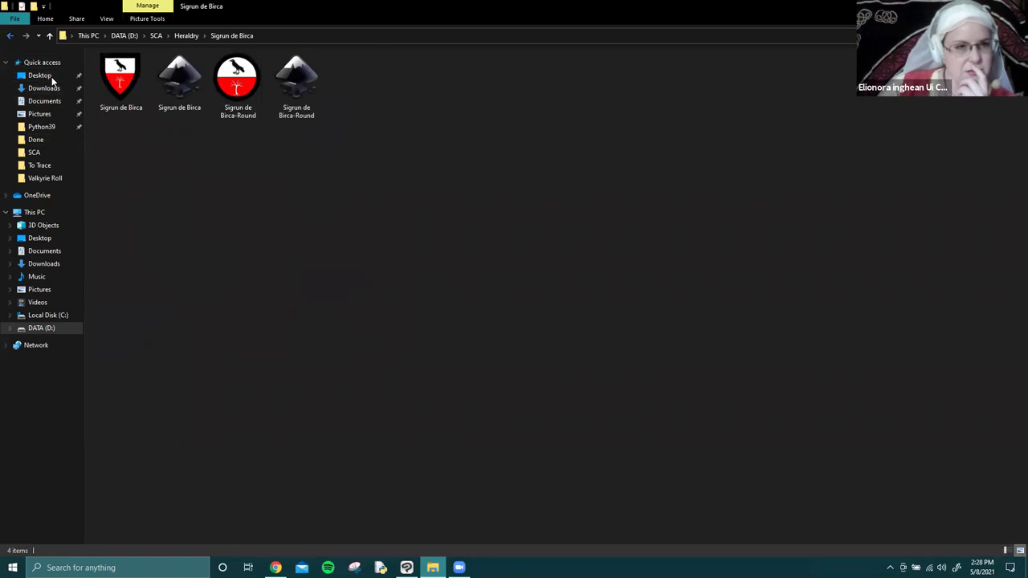
key("alt+Left")
left_click(136, 172)
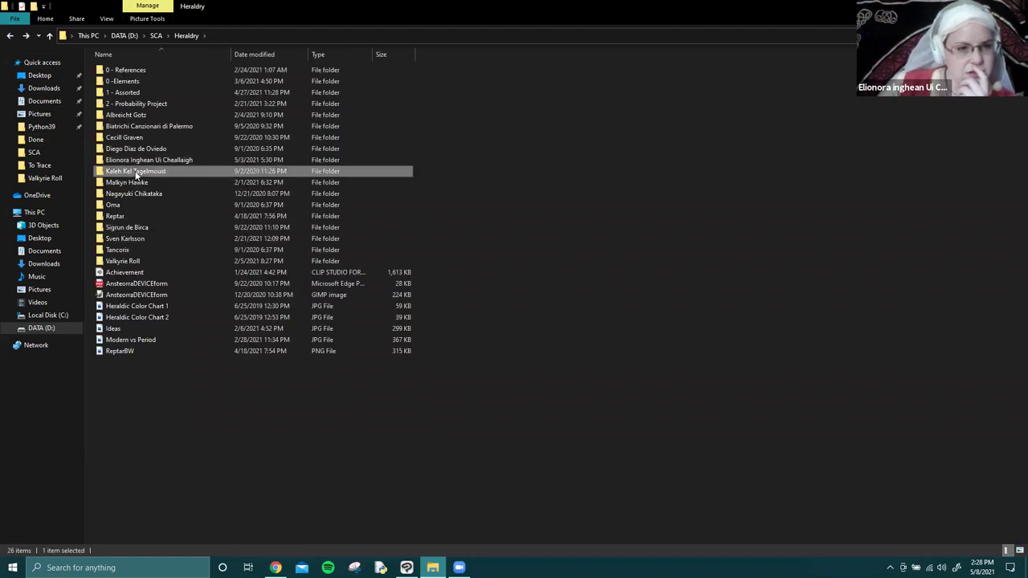
double_click(137, 172)
left_click(12, 37)
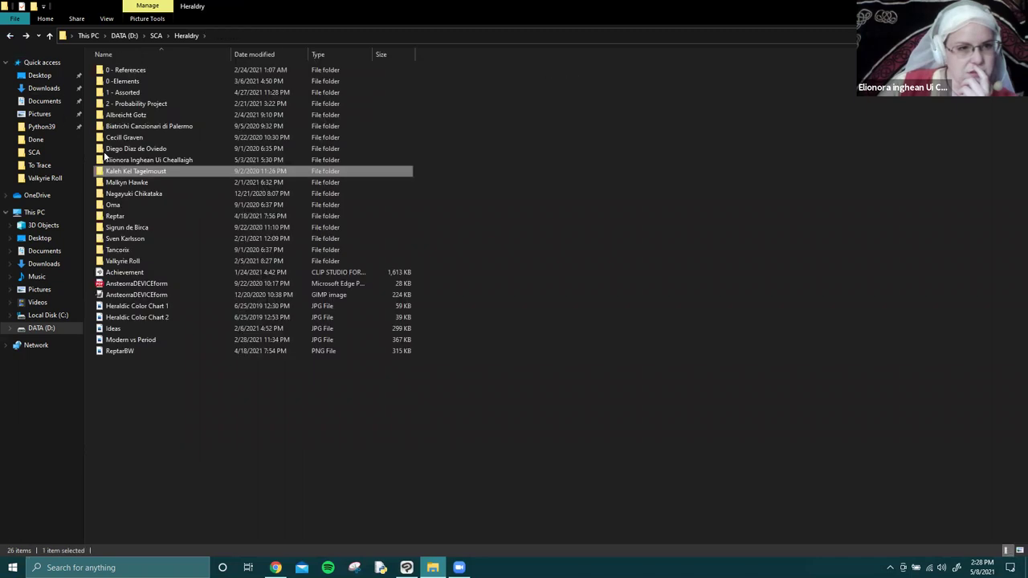
left_click(139, 195)
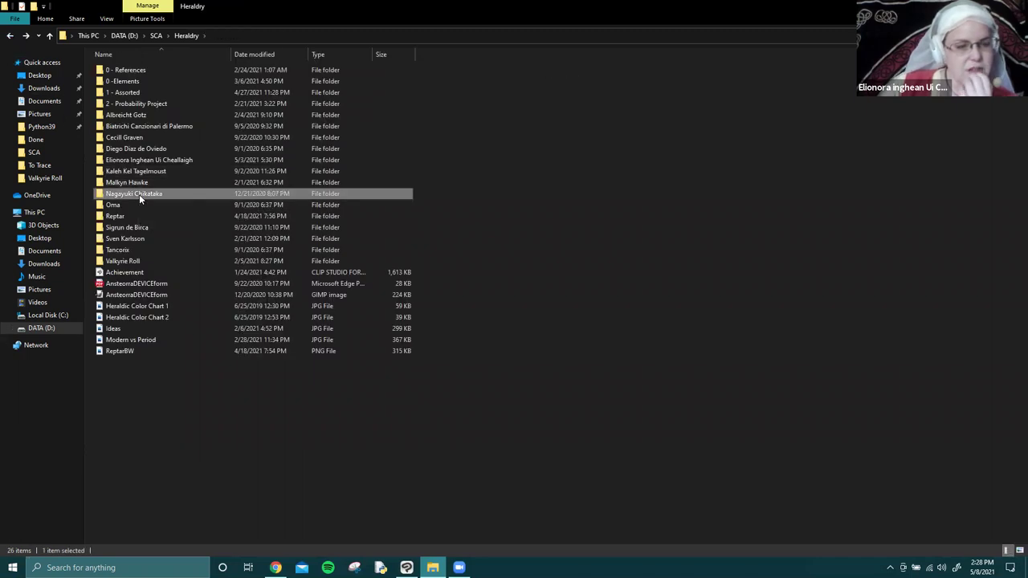
double_click(142, 148)
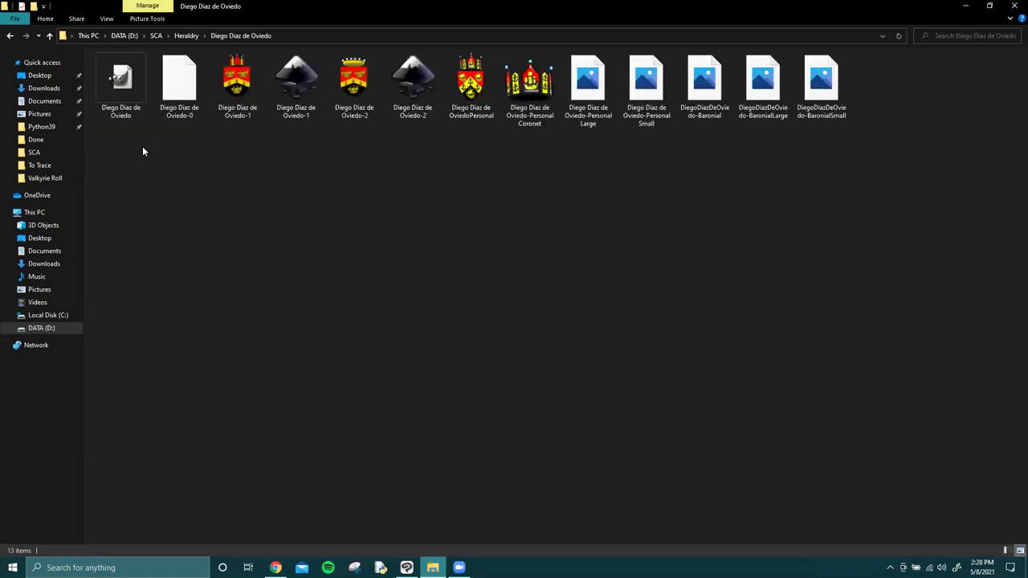
left_click(11, 36)
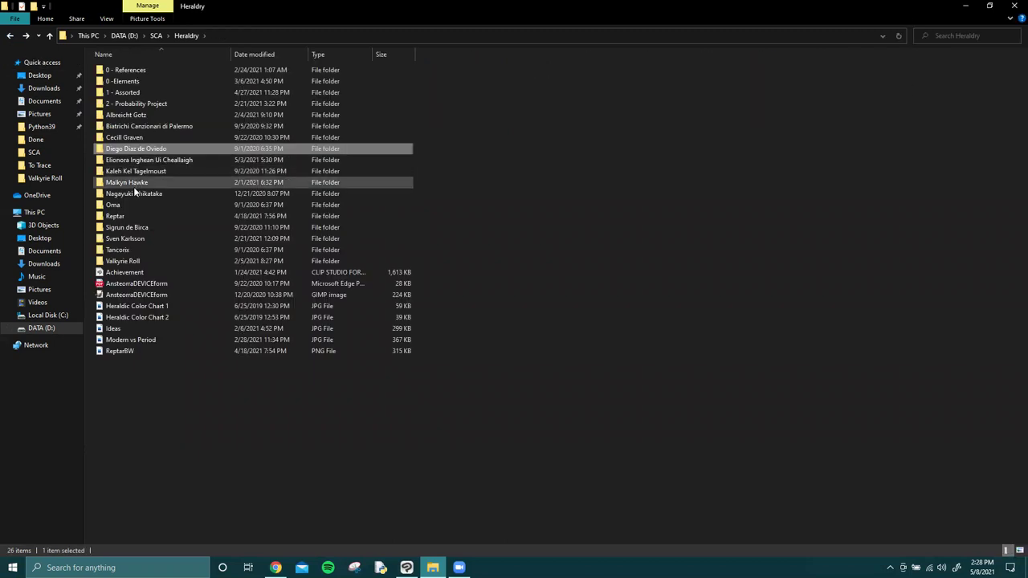
Open the Oma folder in Heraldry and display its files as extra large icons.
double_click(136, 208)
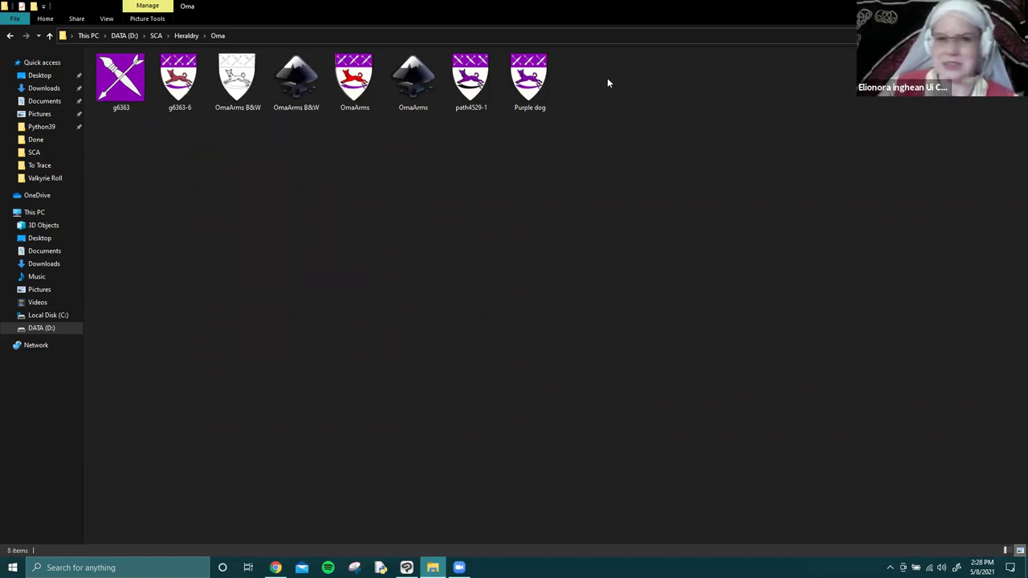
right_click(481, 70)
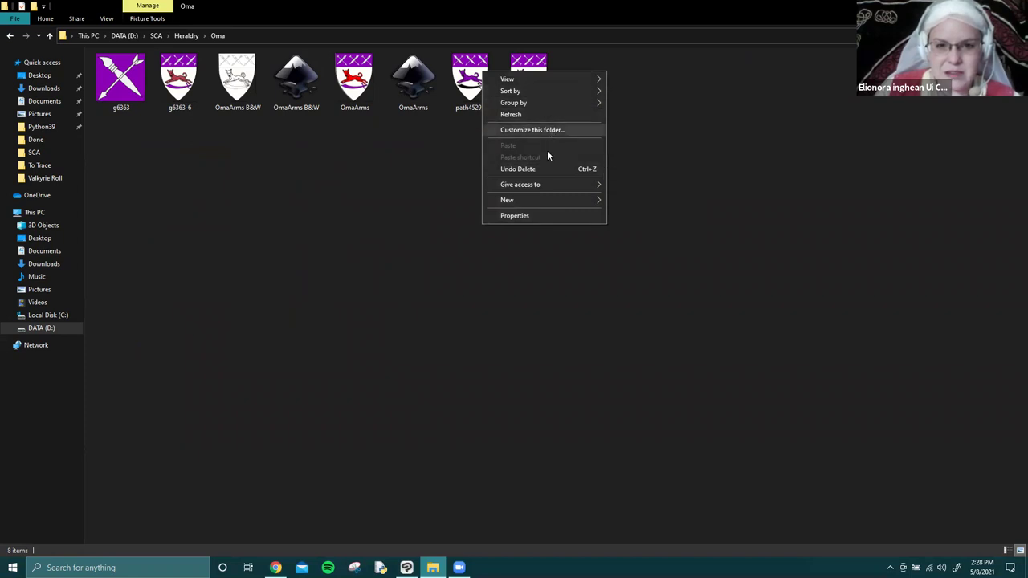
mouse_move(547, 200)
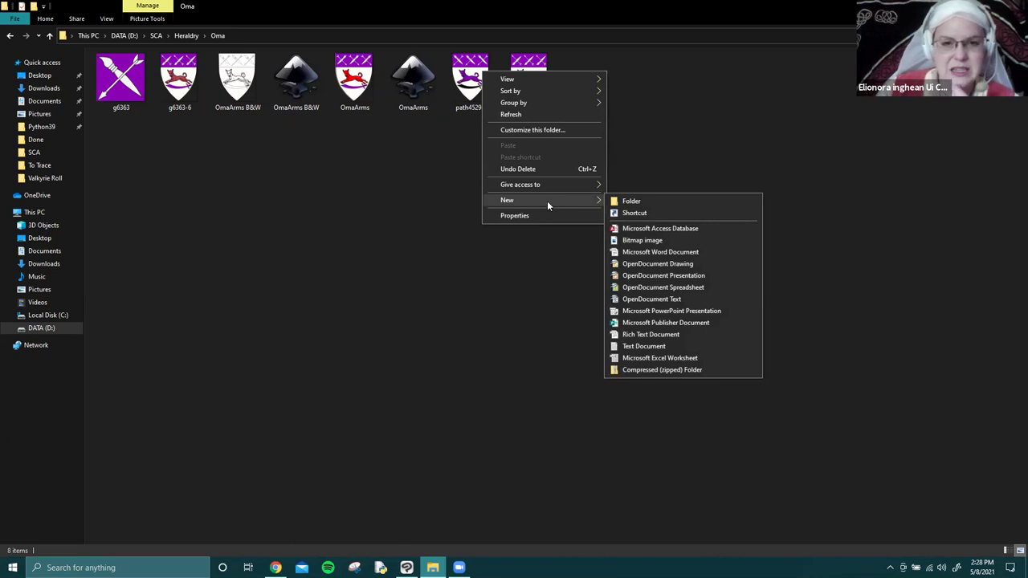
mouse_move(559, 78)
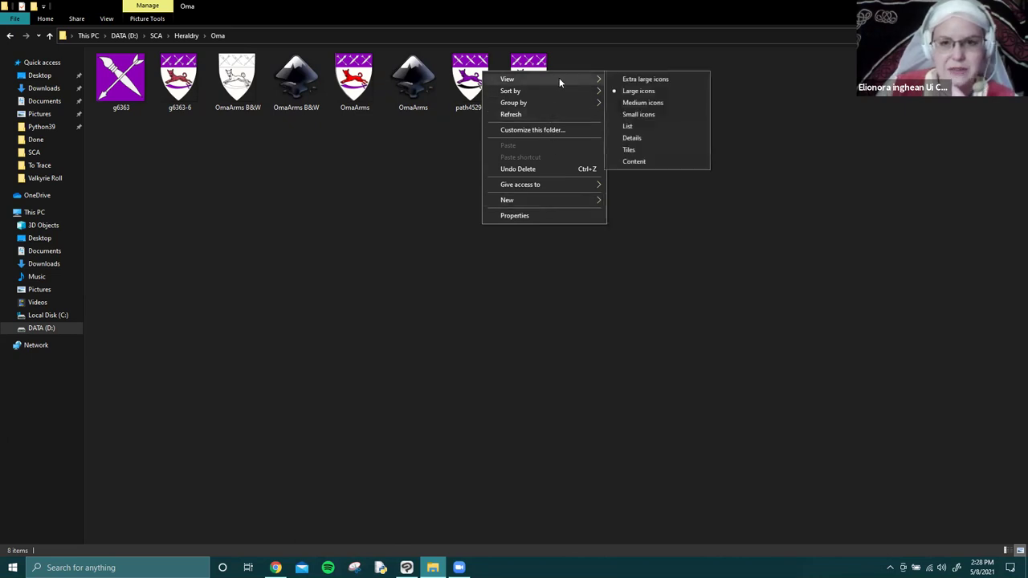
left_click(644, 82)
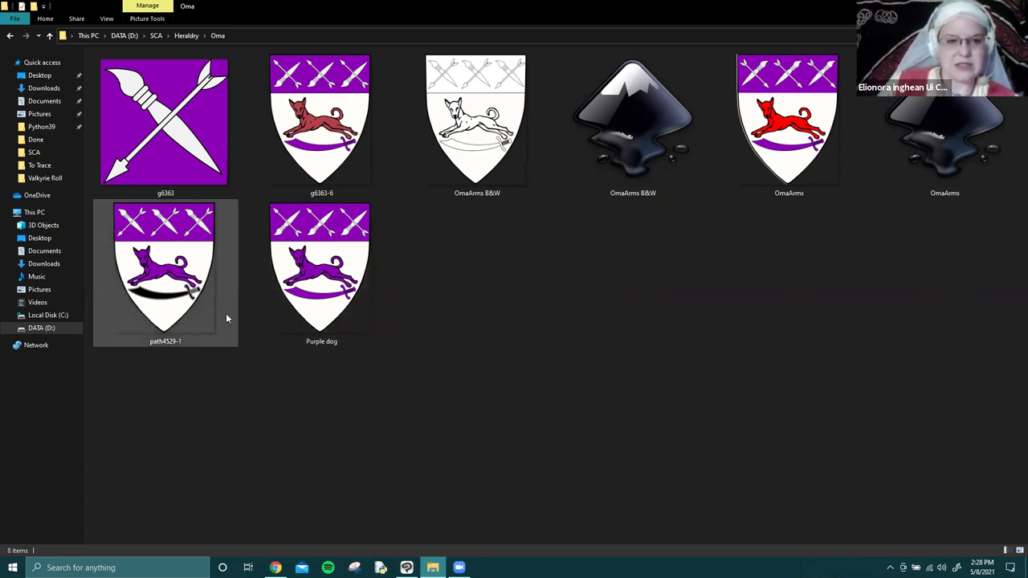
Compare the purple-dog and red-dog shield versions, and open the coloured OmaArms SVG drawing in Inkscape.
left_click(356, 298)
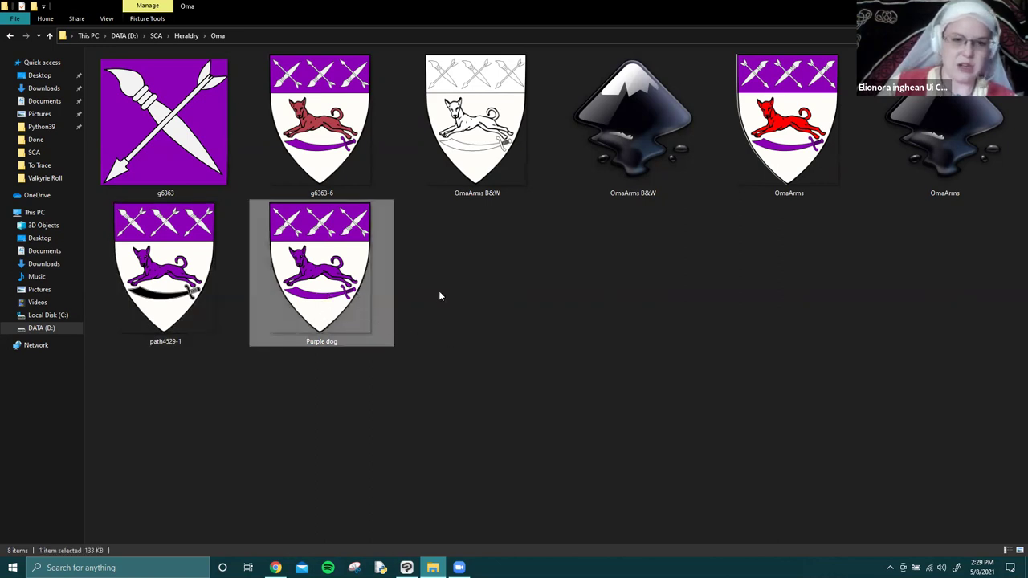
left_click(362, 180)
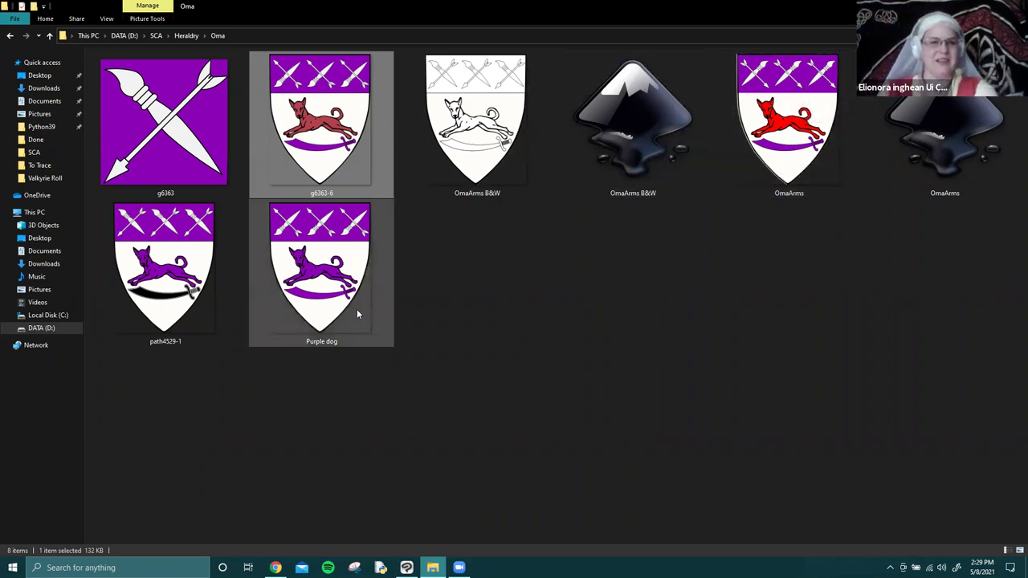
left_click(586, 329)
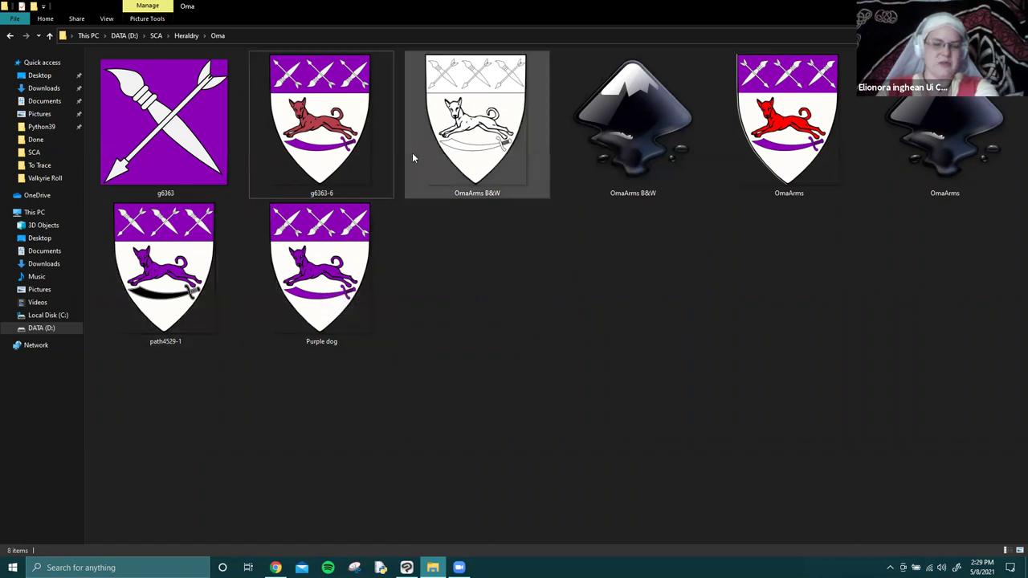
left_click(939, 161)
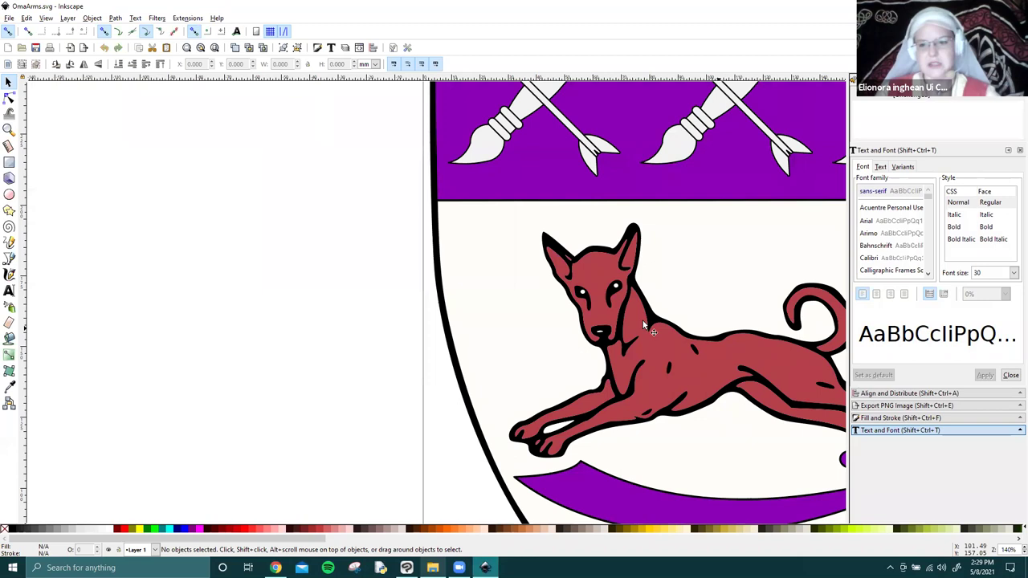
Try moving the dog's red body fill out past the shield's edge, stamping copies along the way, and clear the selection.
left_click_drag(585, 360, 379, 379)
key("space")
key("space")
key("space")
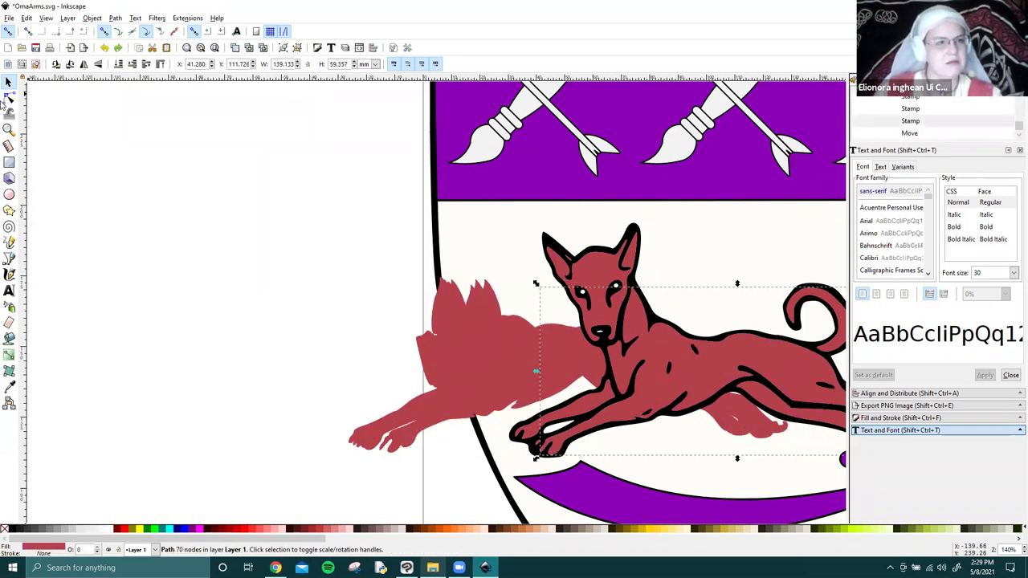
key("Escape")
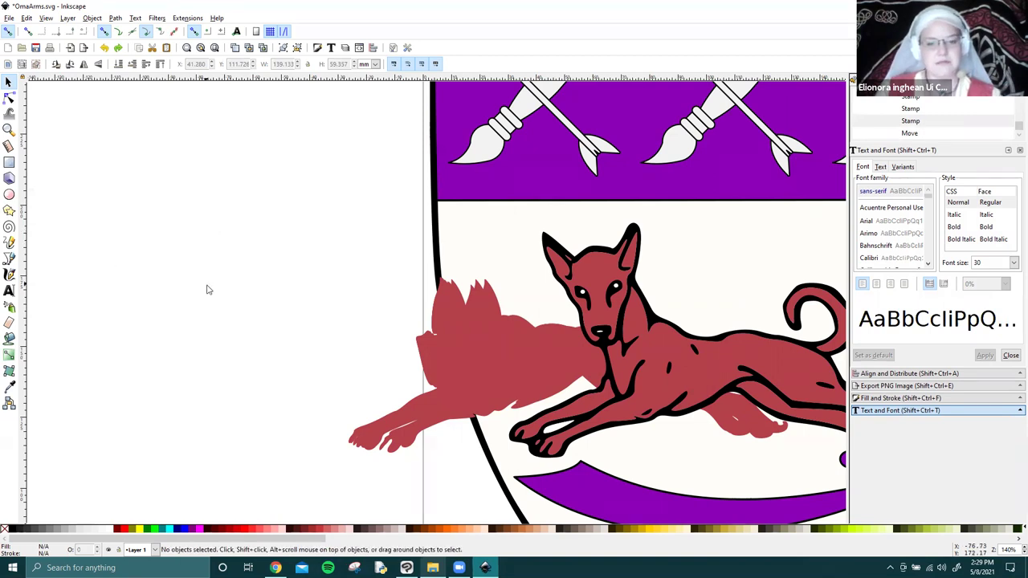
Delete all the stray red copies of the dog's body fill beside the dog.
scroll(208, 288, "down", 4, "ctrl")
scroll(234, 310, "up", 1)
left_click(283, 347)
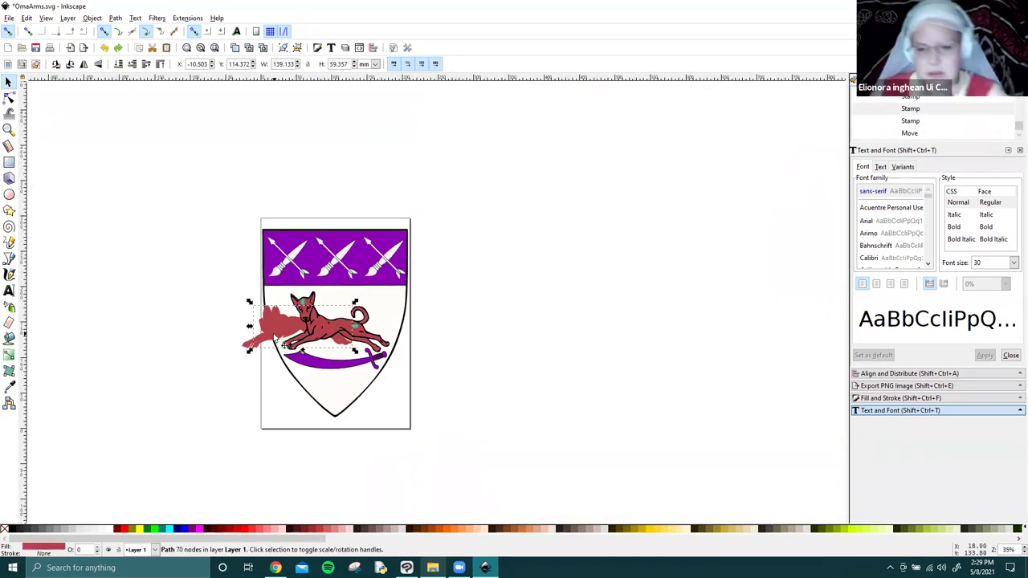
key("Delete")
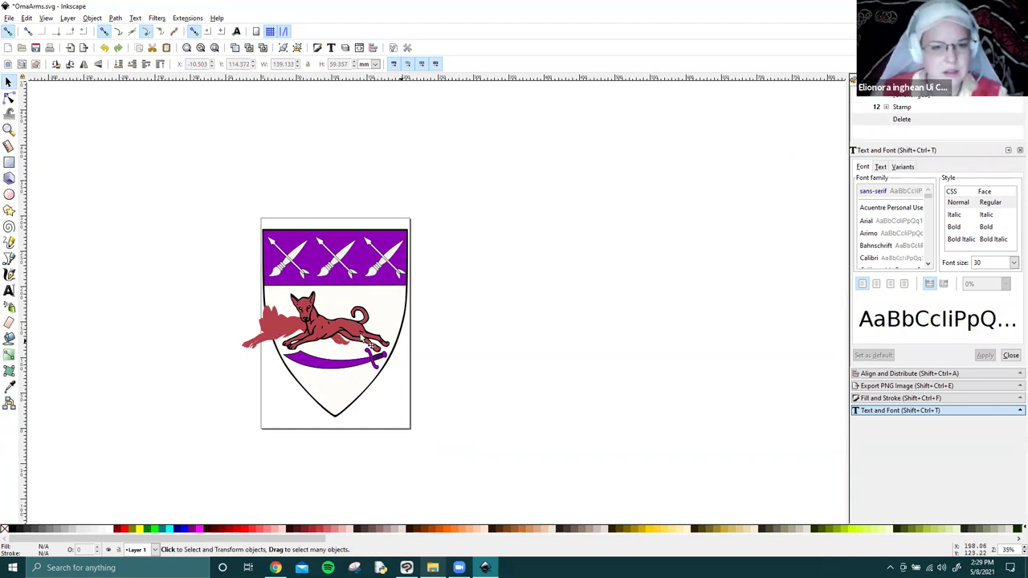
left_click(291, 331)
left_click_drag(290, 330, 203, 375)
key("Delete")
left_click(277, 339)
key("Delete")
left_click(273, 334)
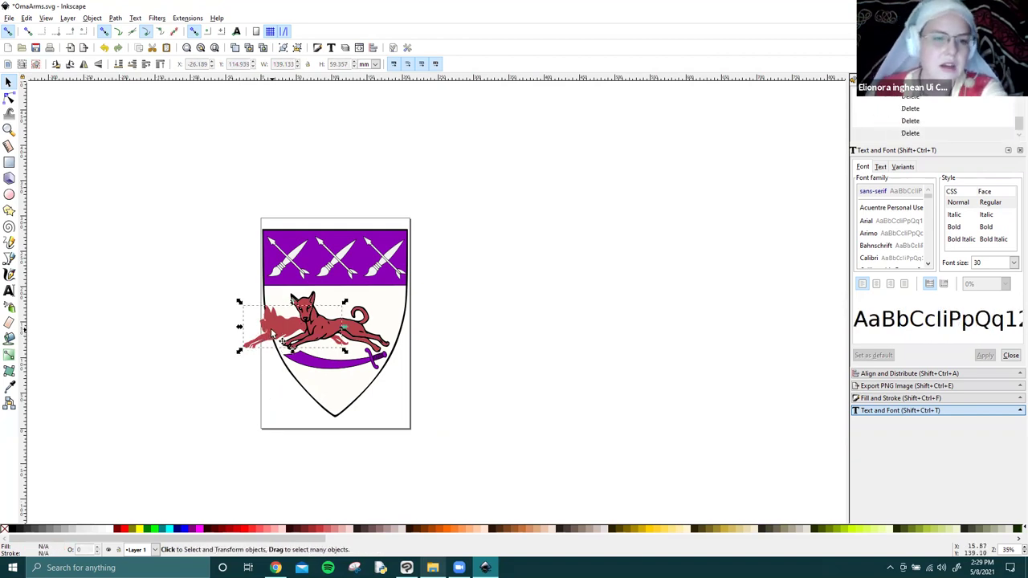
key("Delete")
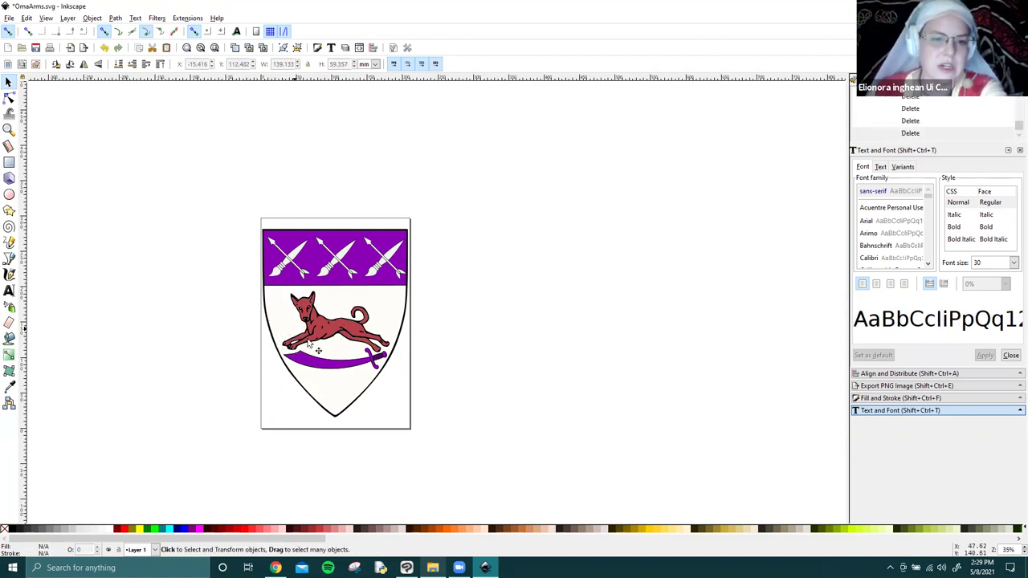
Examine the dog's separate parts by selecting its red body fill and its head fill, and clear the selection.
key("space")
left_click_drag(321, 359, 382, 306)
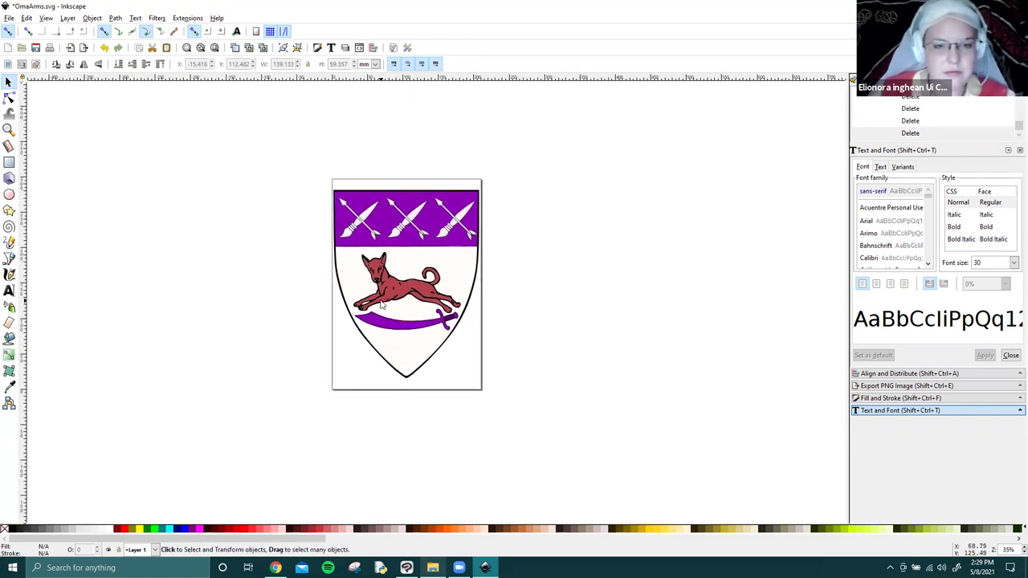
scroll(382, 306, "up", 3)
scroll(394, 308, "down", 1)
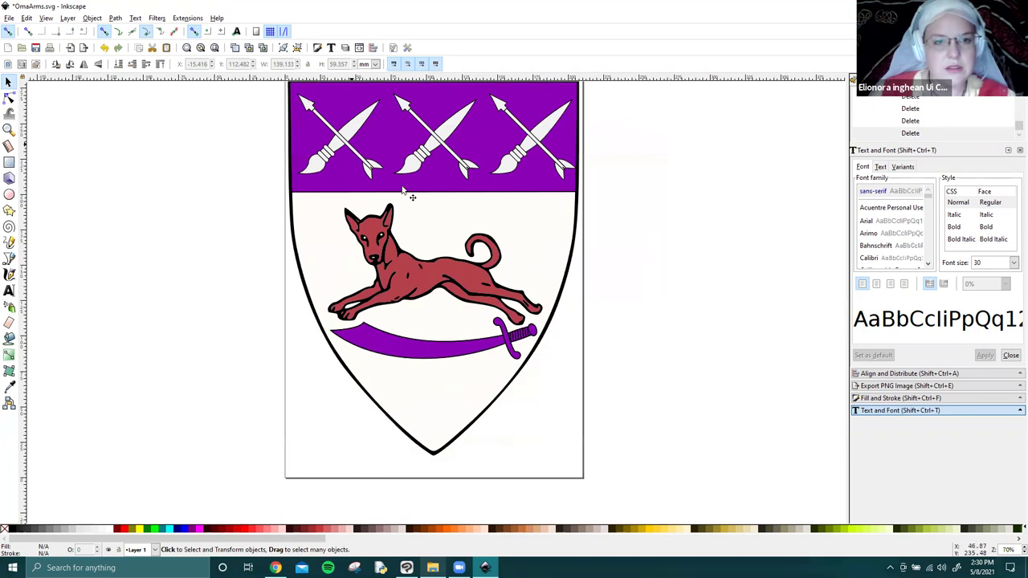
scroll(417, 202, "down", 1)
left_click(479, 277)
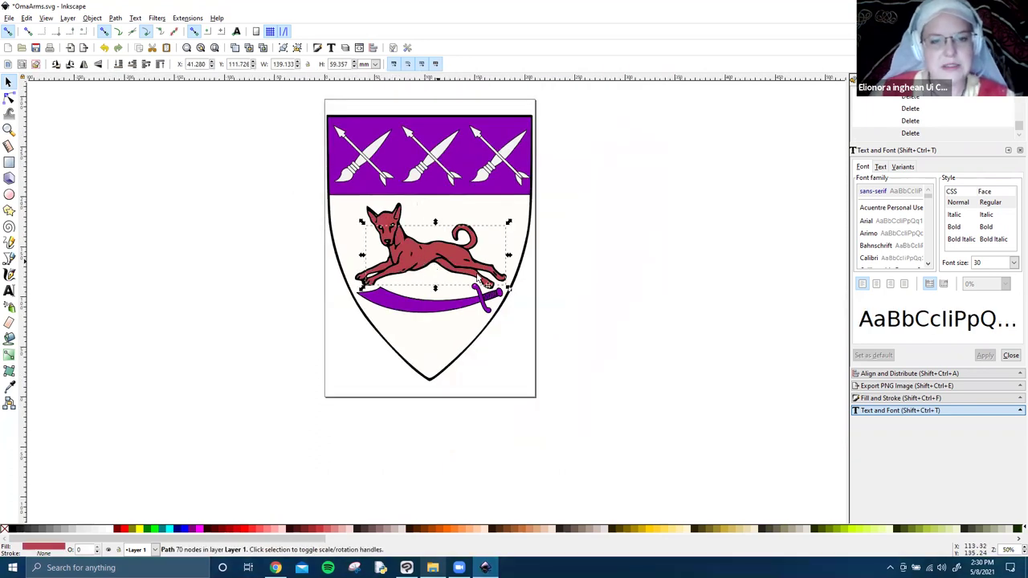
key("Escape")
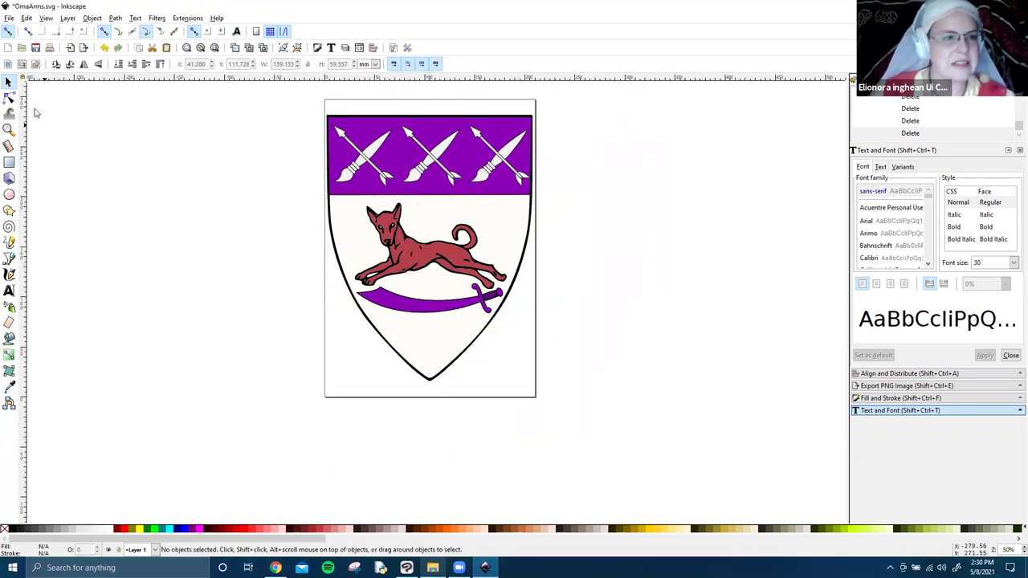
left_click(384, 222)
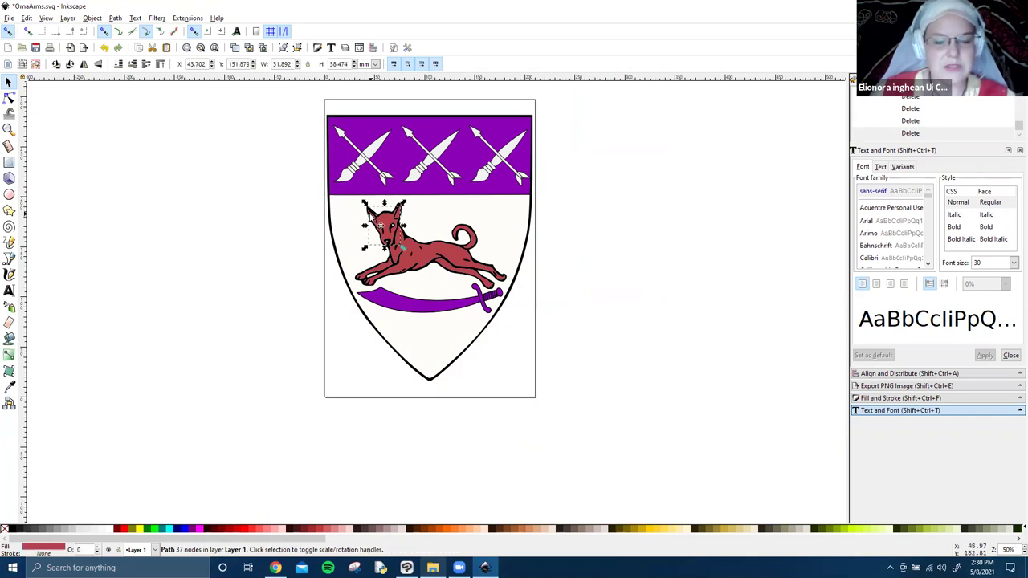
left_click(343, 231)
key("Escape")
Select all the dog's pieces, try enlarging them to about 180 by 106 mm, and undo the scaling.
left_click_drag(310, 196, 535, 297)
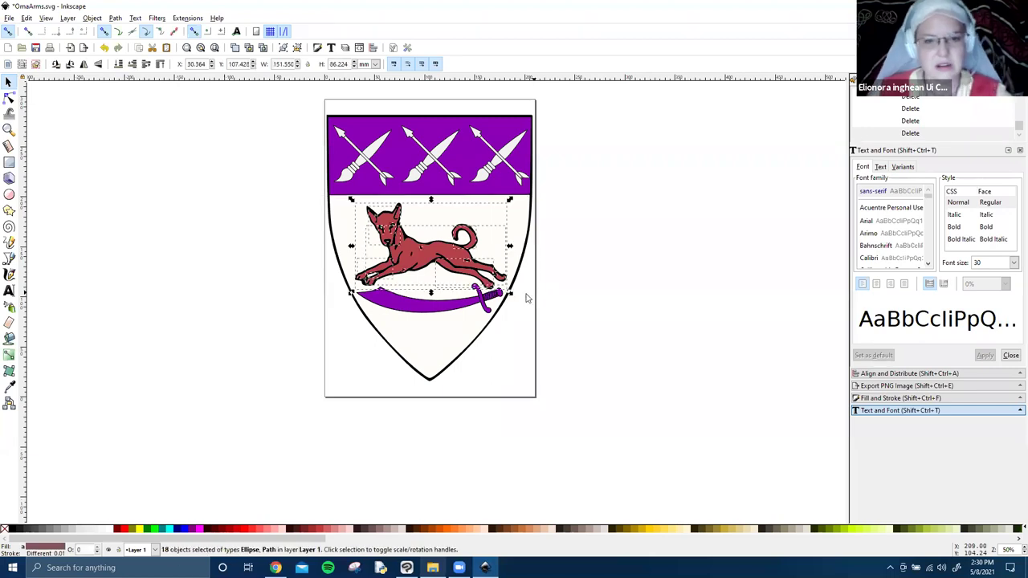
left_click_drag(511, 295, 535, 315)
left_click(595, 339)
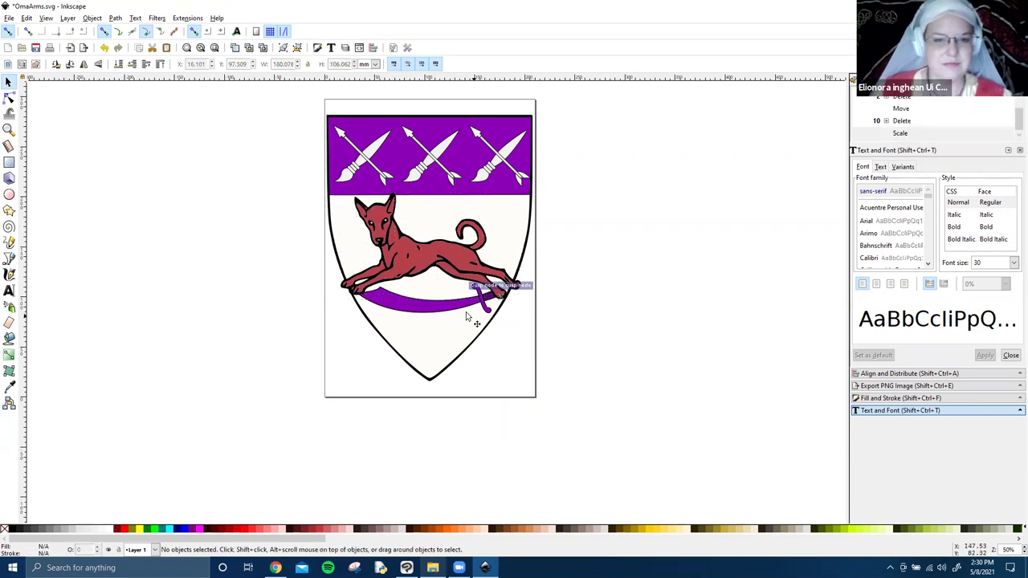
key("ctrl+z")
left_click(500, 278)
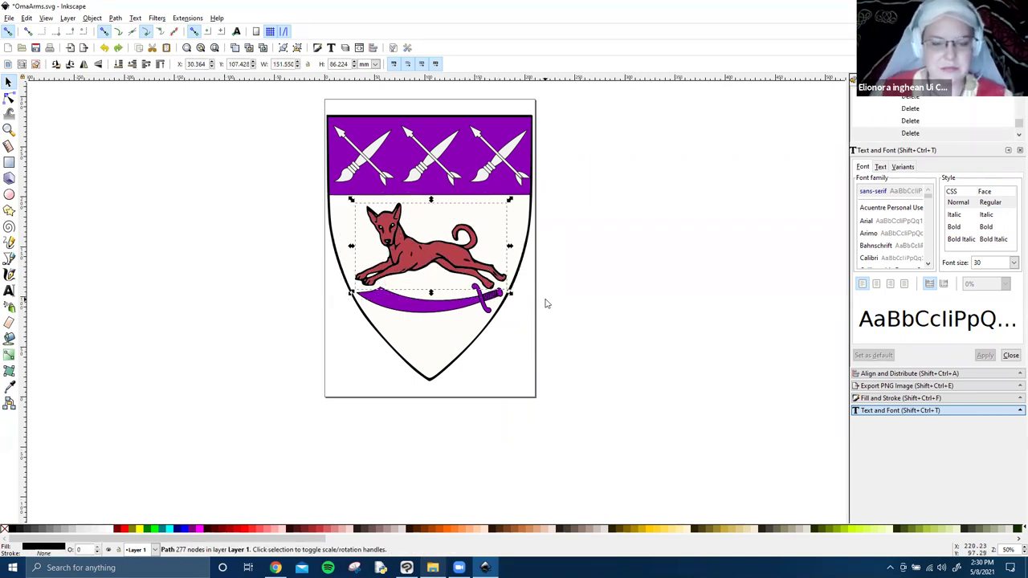
left_click(569, 298)
left_click(497, 291)
left_click(568, 275)
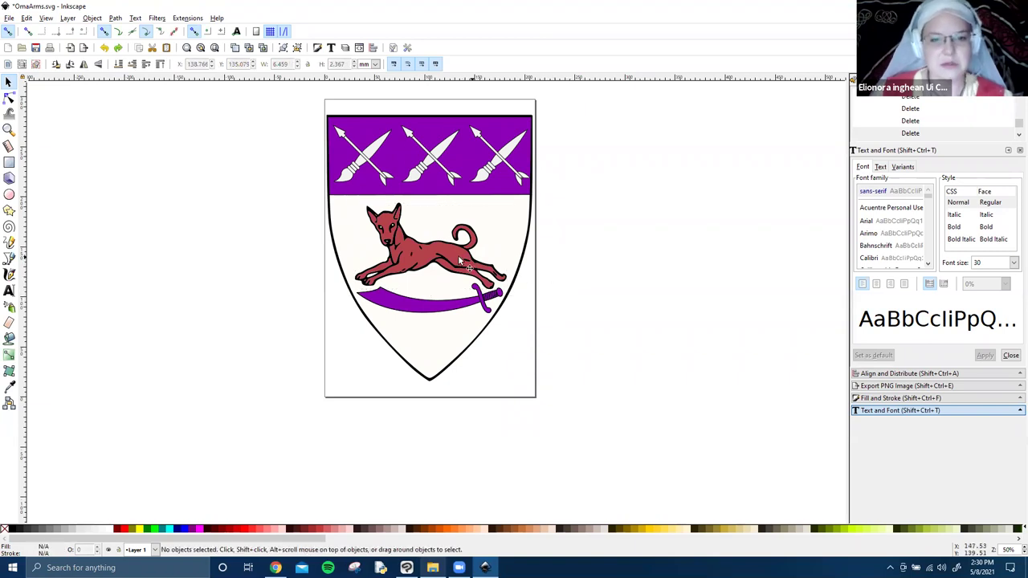
left_click_drag(301, 196, 532, 296)
left_click(570, 238)
Delete the leftmost crossed brush and arrow from the purple band of the shield.
left_click_drag(295, 114, 409, 223)
left_click(370, 159)
key("Delete")
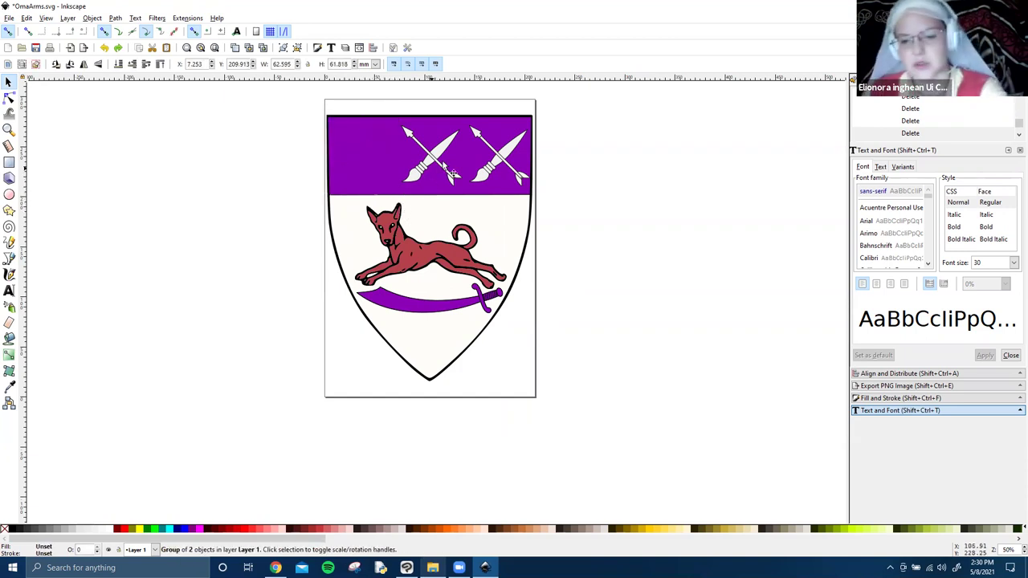
Select the two remaining crossed brush-and-arrow groups and move them left together to roughly centre them in the purple band.
left_click(504, 165)
left_click(505, 165)
left_click_drag(364, 105, 562, 206)
left_click_drag(516, 167, 482, 168)
left_click(594, 312)
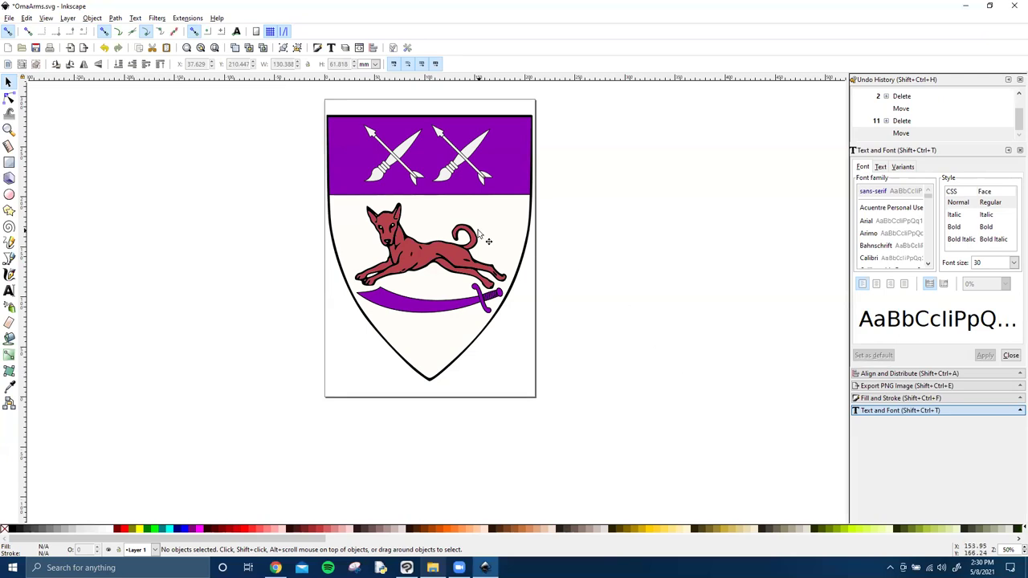
Select both crossed brush-and-arrow groups and stretch them together to about 193 mm wide, filling the purple band.
left_click(469, 162)
left_click(397, 158, "shift")
left_click_drag(497, 156, 530, 160)
left_click(602, 180)
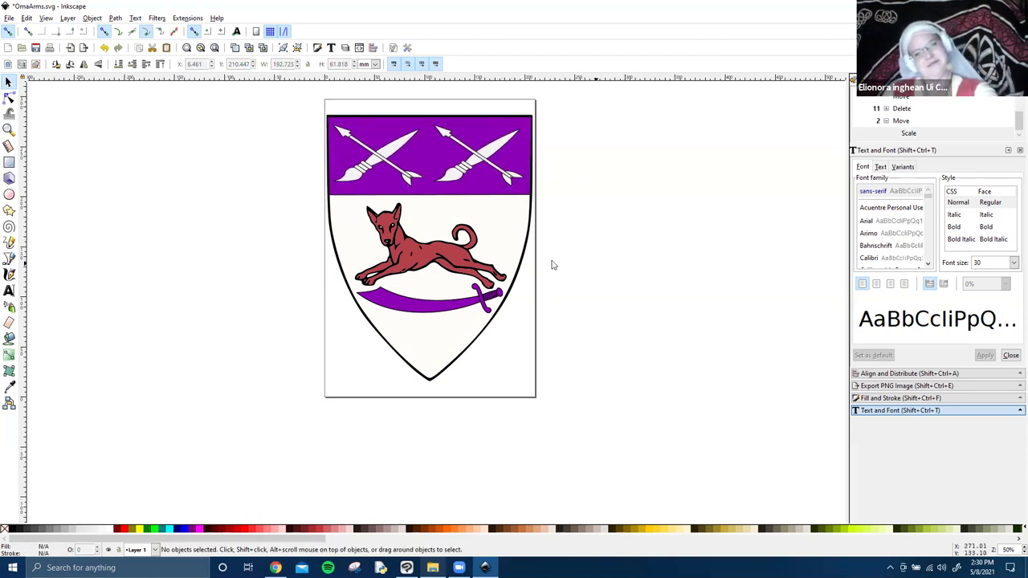
Move the purple curved sword slightly down, away from the dog's paws.
left_click(443, 302)
left_click(443, 304)
left_click_drag(446, 308, 444, 329)
Select all the dog's pieces and enlarge them together to about 153 by 86 mm, and clear the selection.
left_click(432, 264)
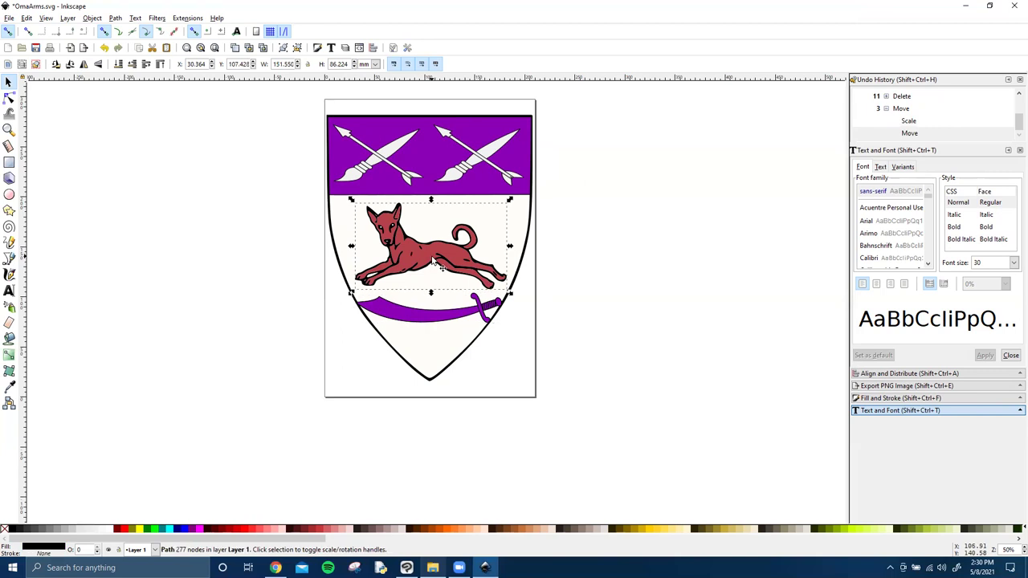
left_click_drag(580, 305, 325, 196)
mouse_move(512, 294)
left_mouse_down()
mouse_move(522, 305)
mouse_move(517, 298)
left_mouse_up()
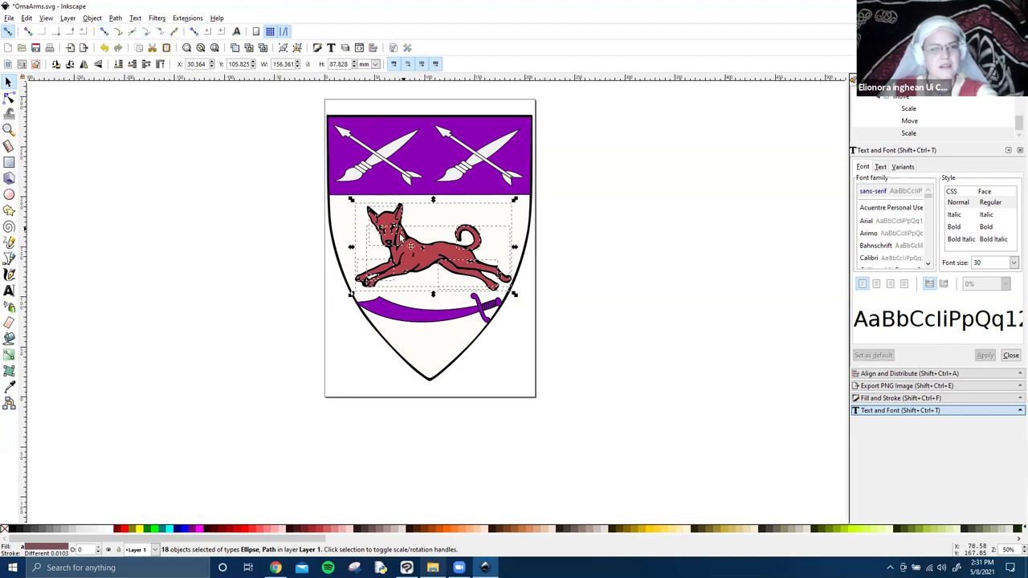
mouse_move(515, 297)
left_mouse_down()
mouse_move(526, 301)
mouse_move(514, 298)
left_mouse_up()
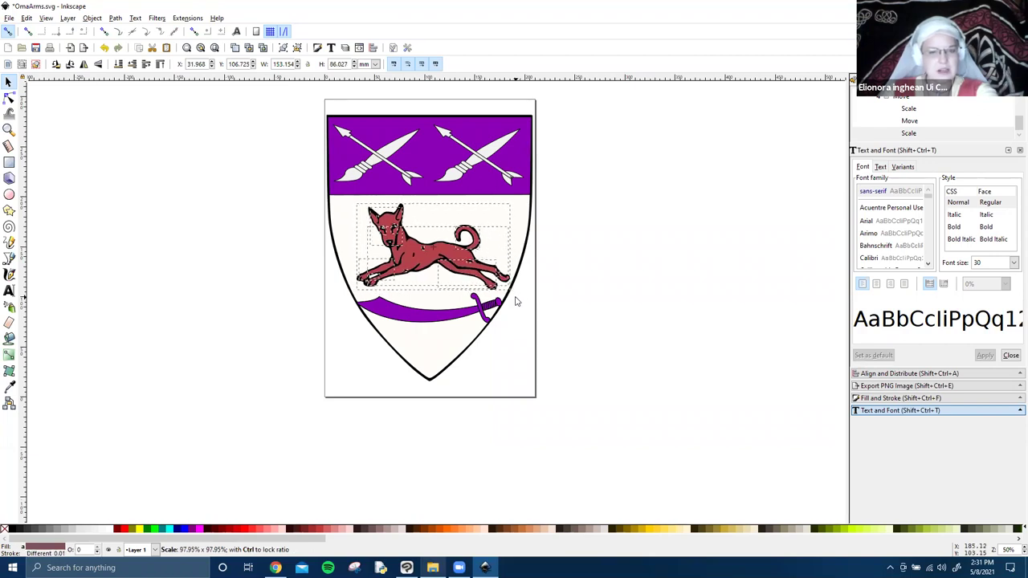
left_click(618, 306)
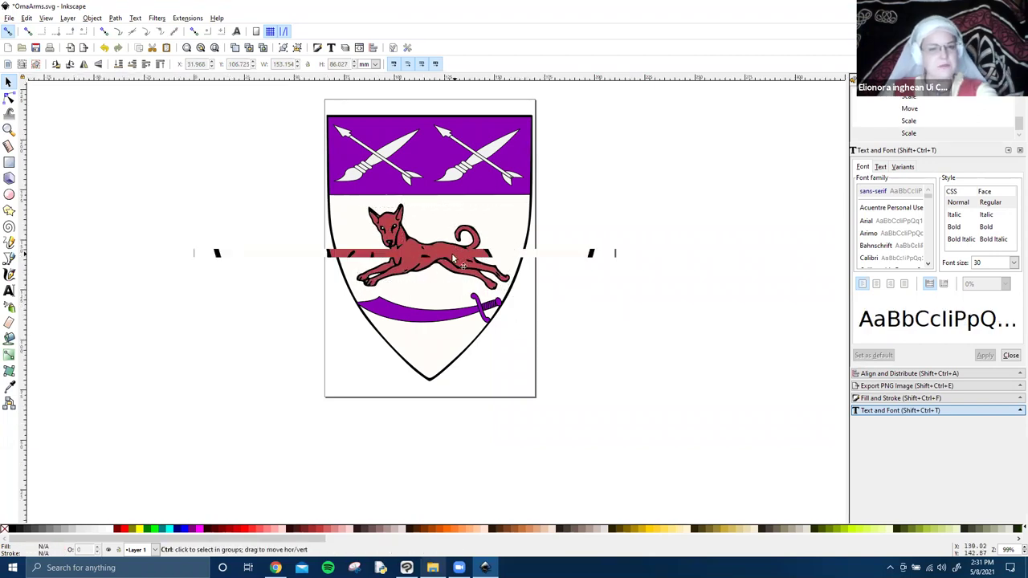
Inspect the dog's outline, select all its pieces, enlarge them to about 157 by 91 mm, and clear the selection.
scroll(485, 322, "up", 8)
scroll(531, 343, "down", 7)
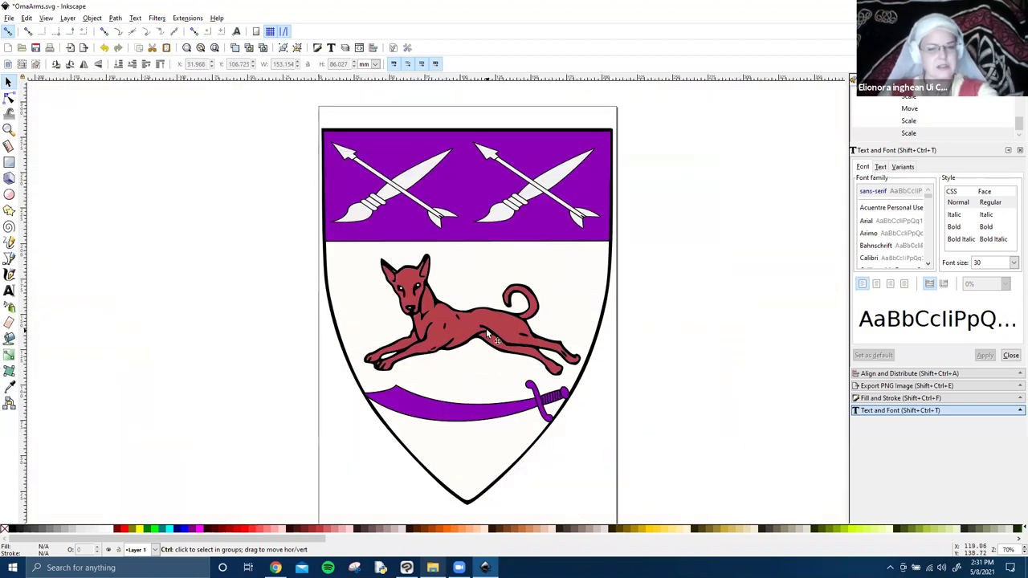
left_click(491, 343, "ctrl")
left_click(632, 358)
left_click(565, 364)
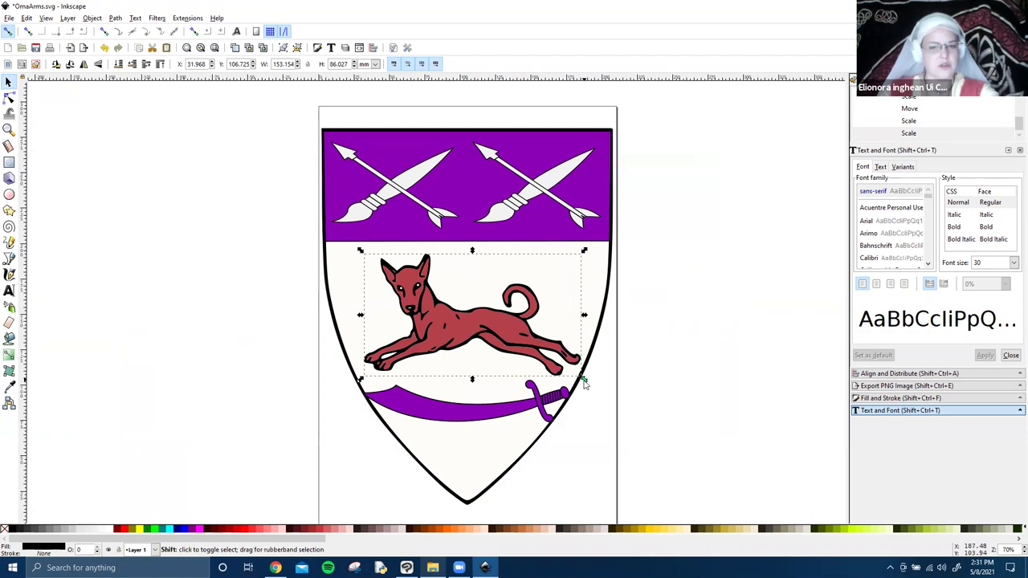
left_click(625, 385)
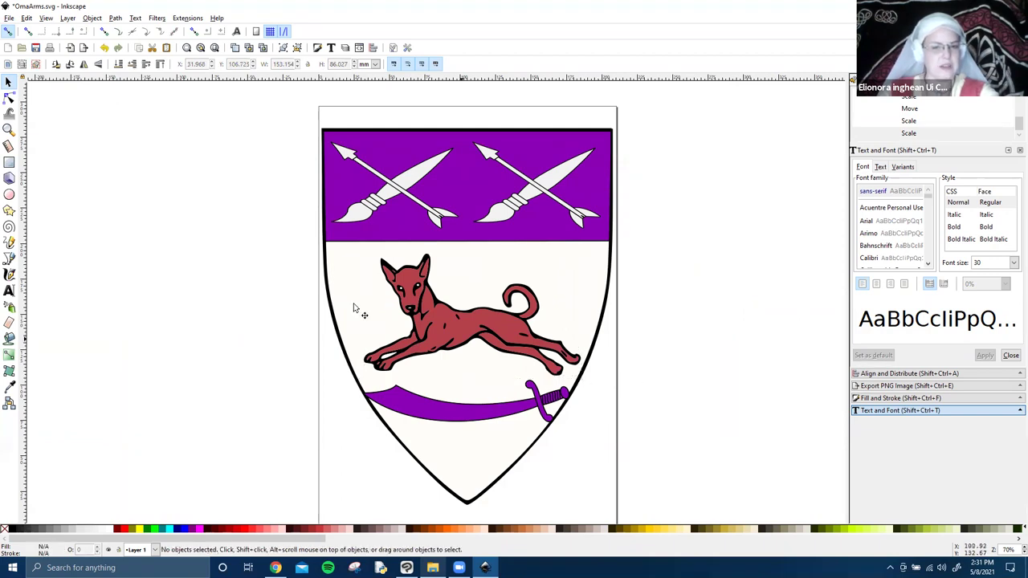
left_click_drag(277, 254, 618, 397)
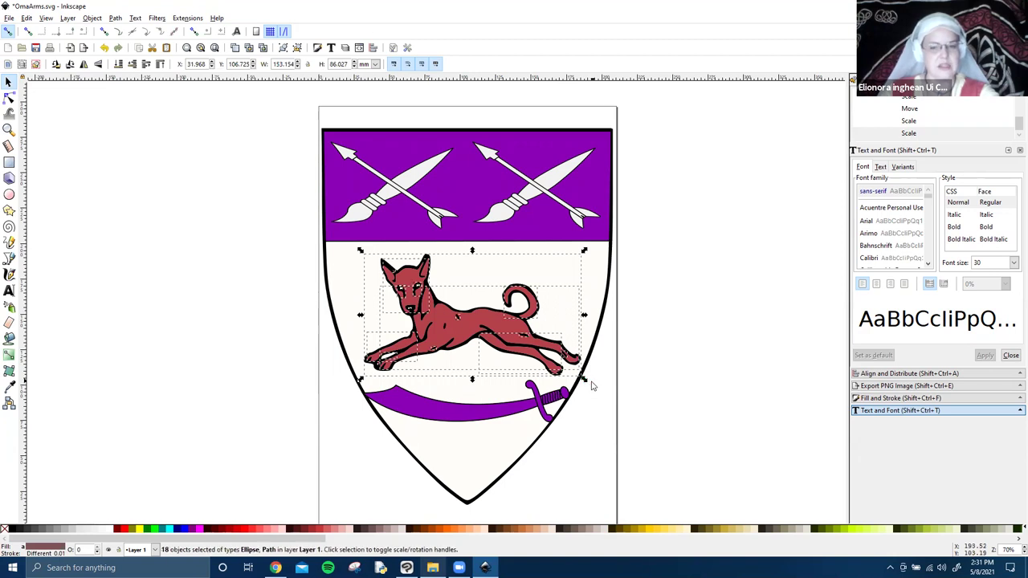
left_click_drag(586, 379, 530, 345)
left_click_drag(554, 404, 610, 472)
left_click(682, 466)
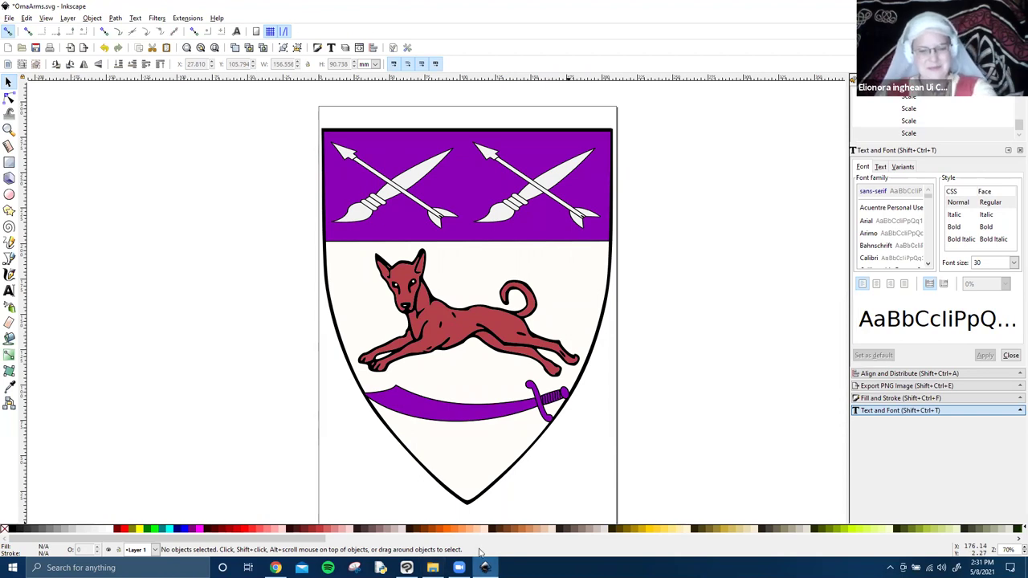
Switch to Clip Studio Paint and try shrinking and skewing the winged horse layer with a transform.
left_click(407, 567)
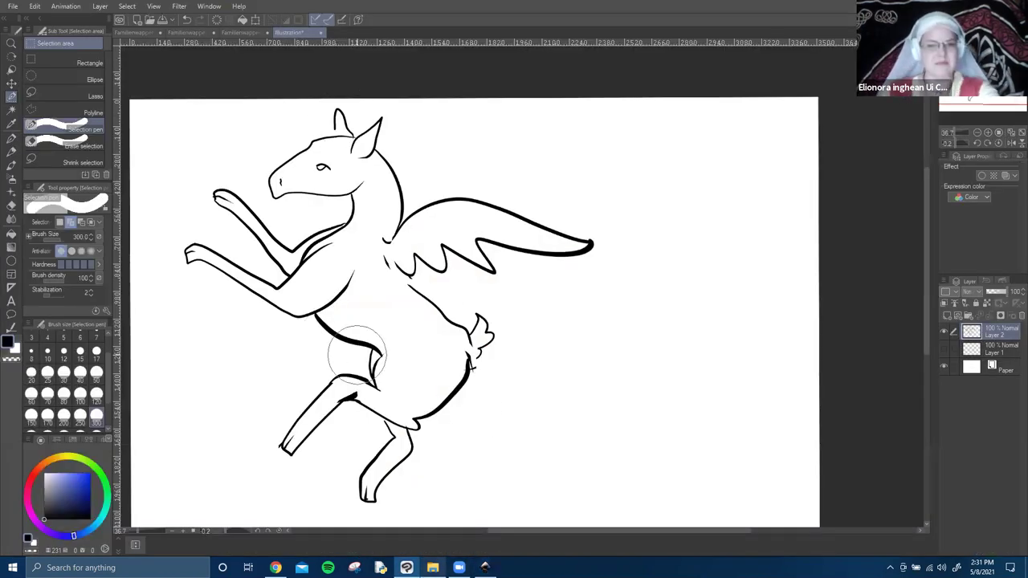
key("ctrl+t")
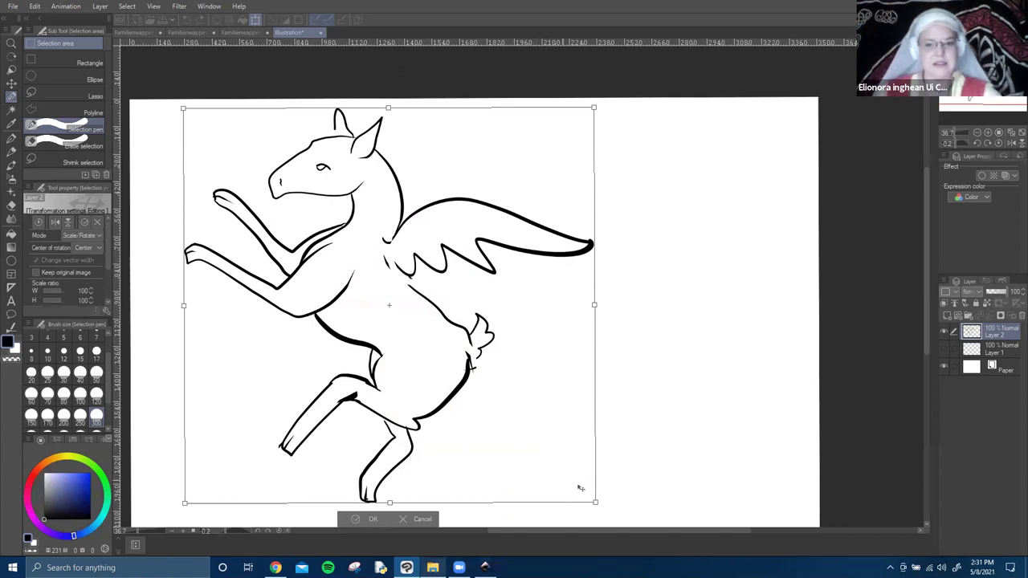
mouse_move(595, 503)
left_mouse_down()
mouse_move(477, 395)
mouse_move(351, 312)
mouse_move(547, 482)
mouse_move(606, 314)
mouse_move(372, 415)
mouse_move(506, 284)
left_mouse_up()
mouse_move(507, 417)
left_mouse_down()
mouse_move(483, 434)
mouse_move(365, 446)
mouse_move(477, 470)
mouse_move(601, 317)
mouse_move(621, 225)
mouse_move(570, 346)
mouse_move(595, 345)
mouse_move(419, 397)
mouse_move(490, 420)
mouse_move(442, 464)
left_mouse_up()
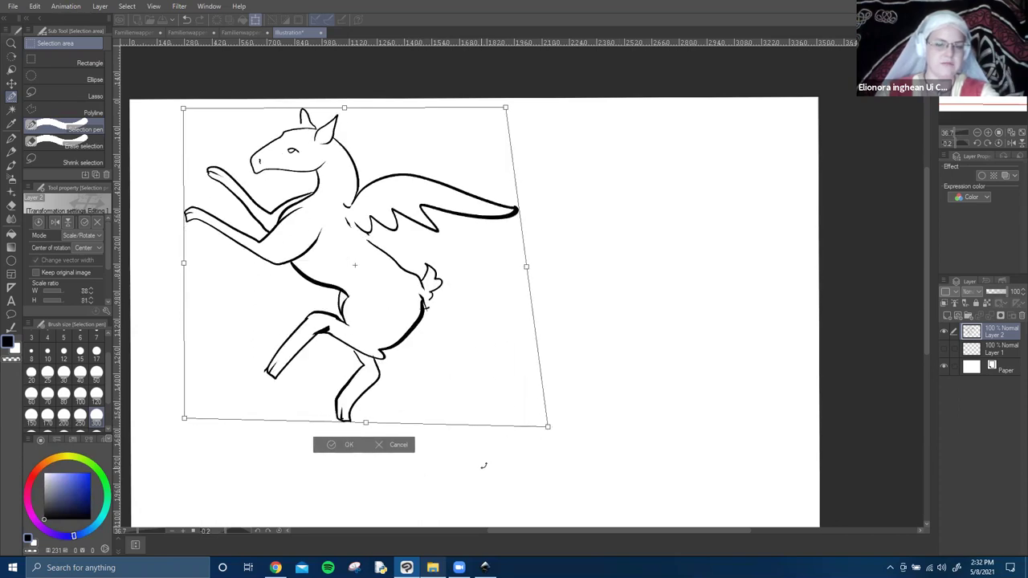
left_click(410, 448)
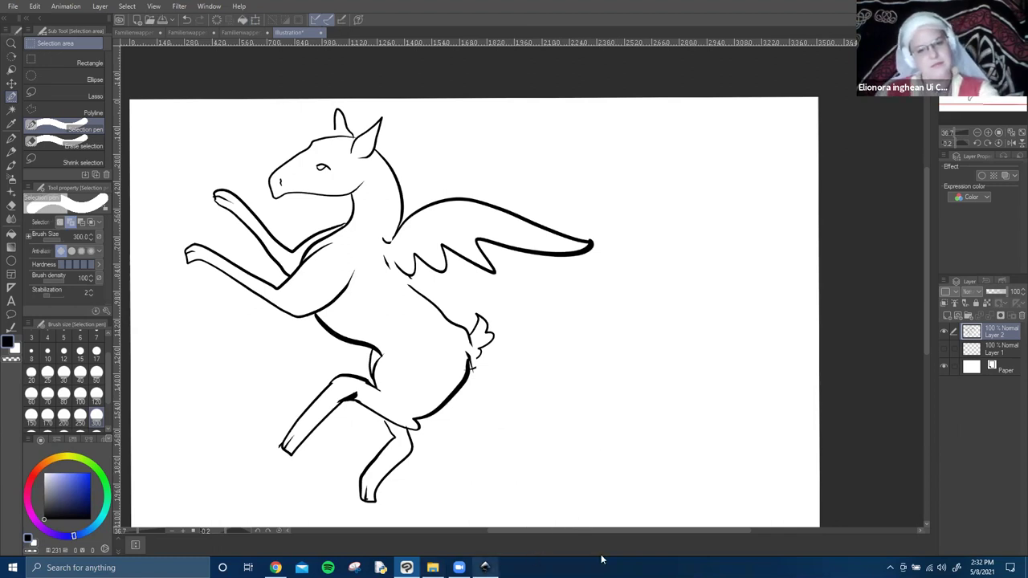
Switch back to Inkscape and close OmaArms.svg without saving the changes.
key("alt+Tab")
key("ctrl+w")
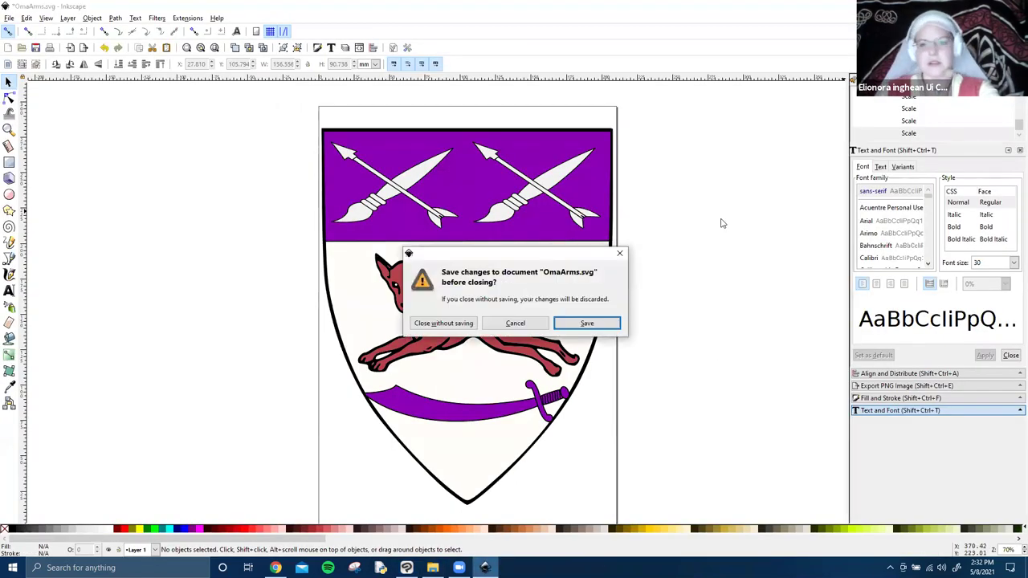
left_click(443, 323)
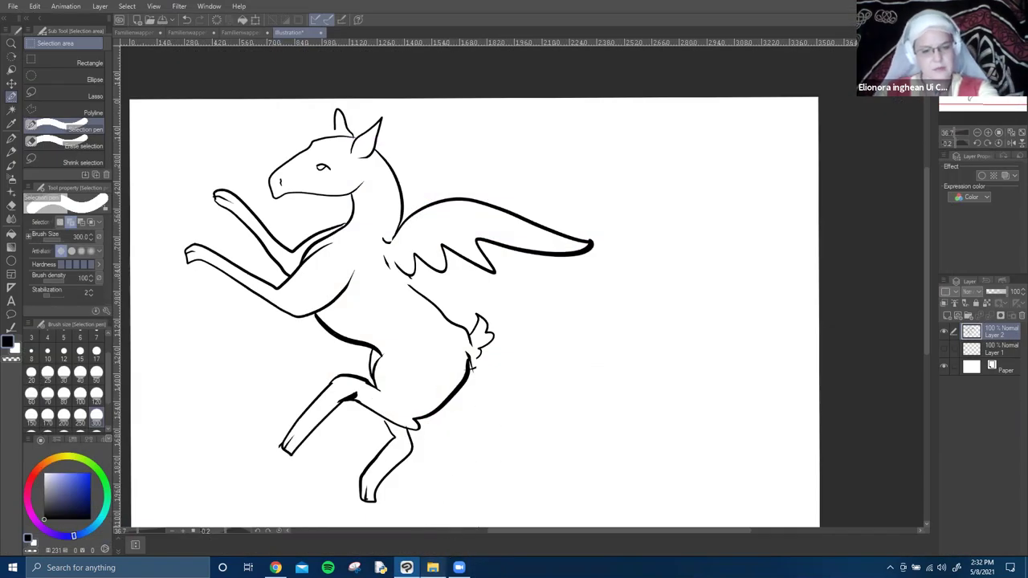
Switch to File Explorer and open the To Trace folder inside SCA, Heraldry, 0 - References on the DATA (D:) drive.
left_click(432, 568)
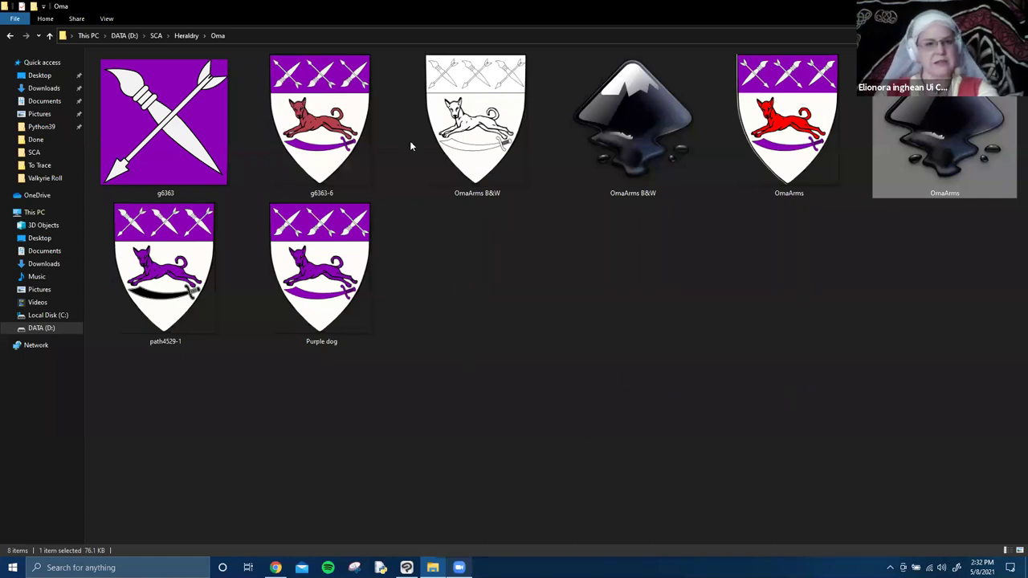
left_click(125, 35)
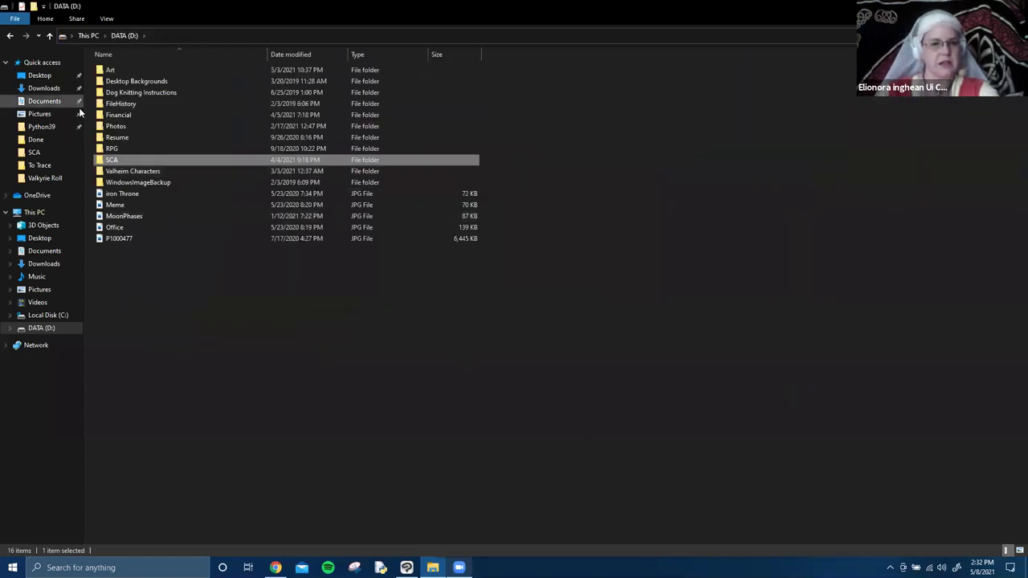
double_click(123, 160)
double_click(136, 104)
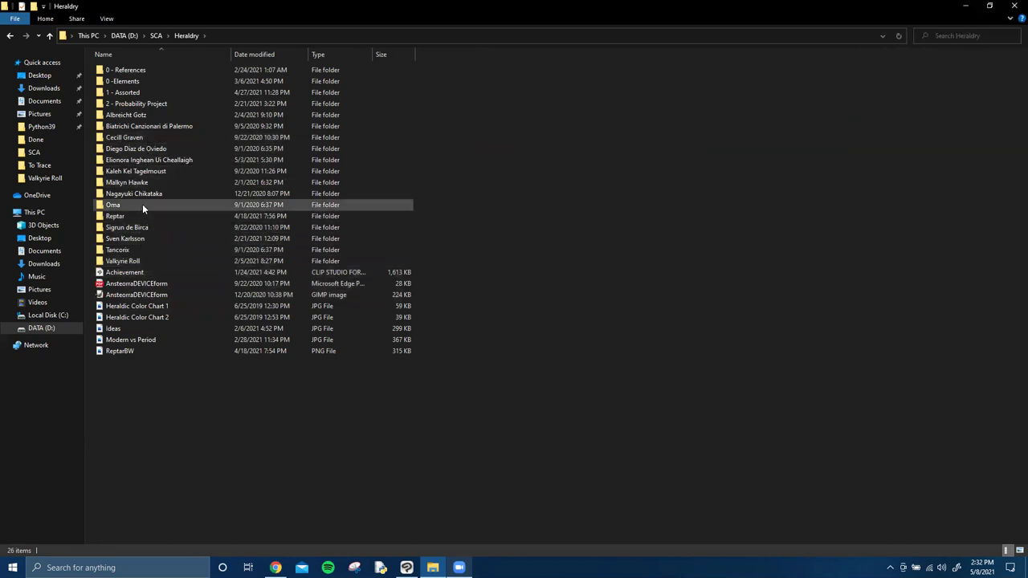
double_click(142, 71)
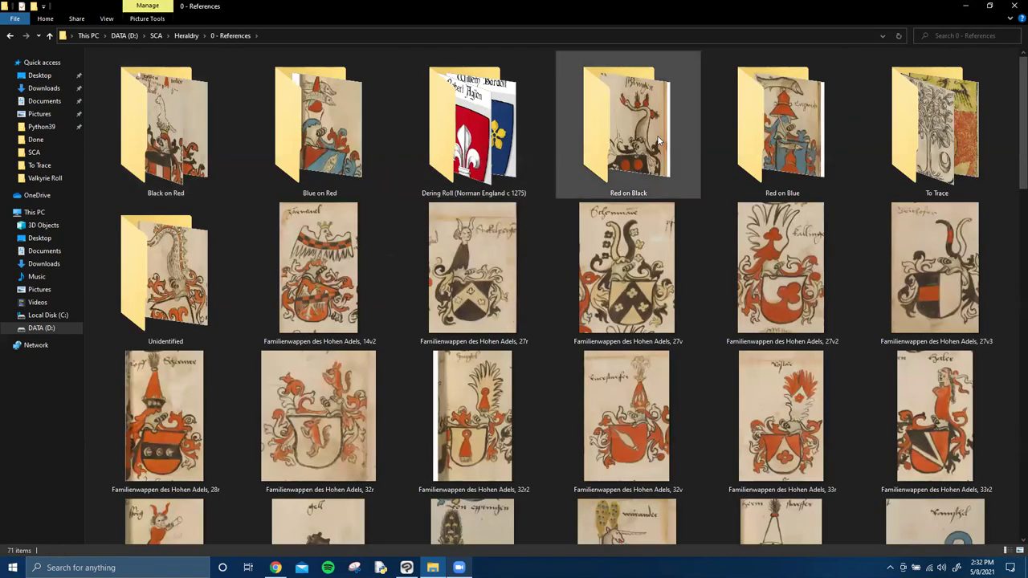
double_click(944, 127)
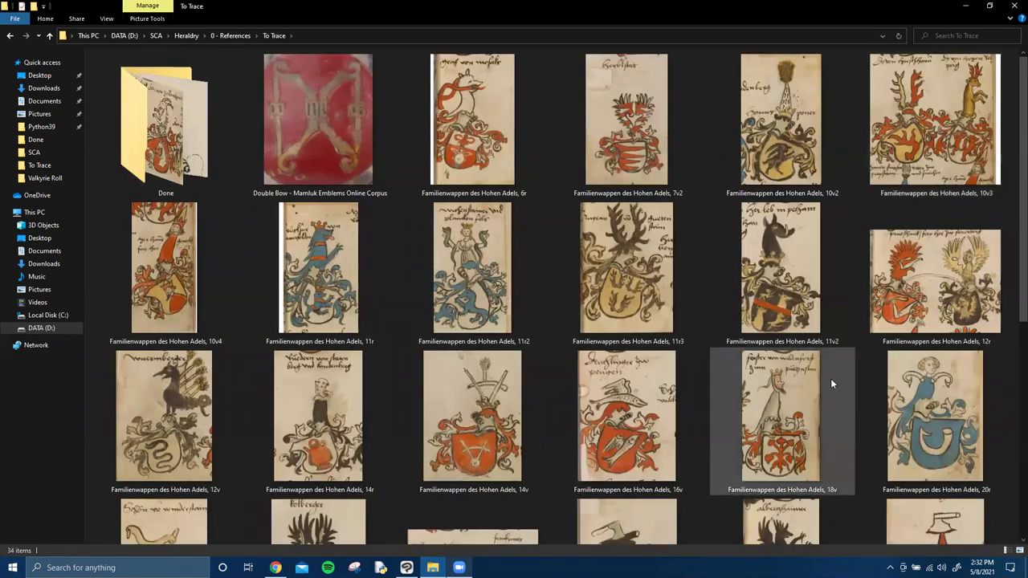
Switch to Clip Studio Paint and look through the open documents, ending on the winged horse illustration.
key("alt+Tab")
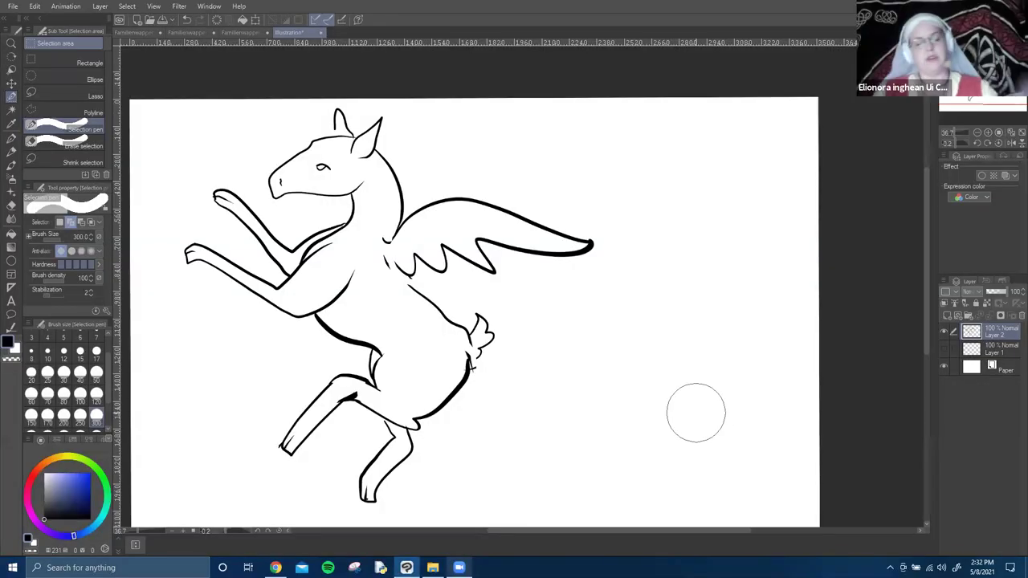
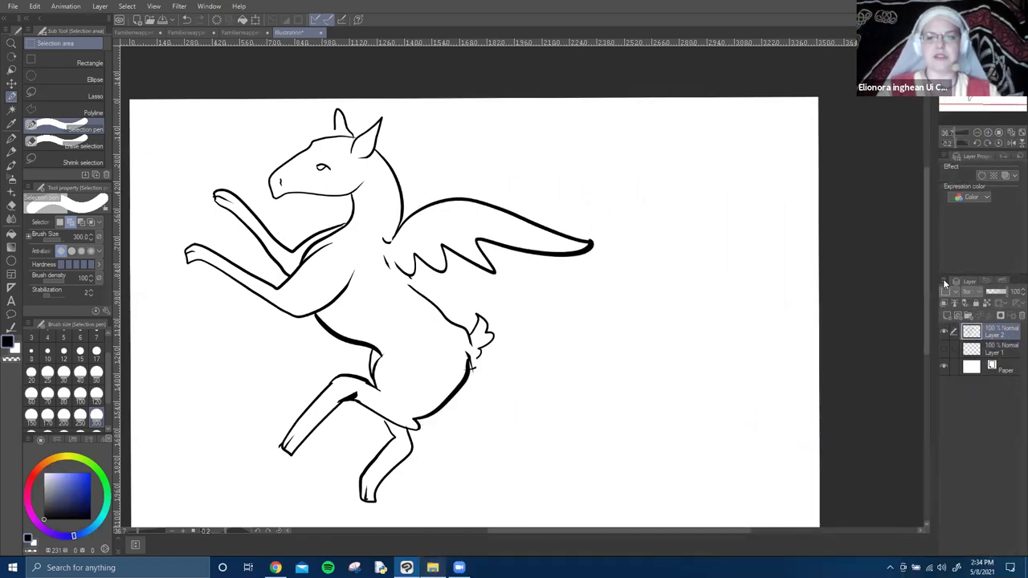
left_click(945, 282)
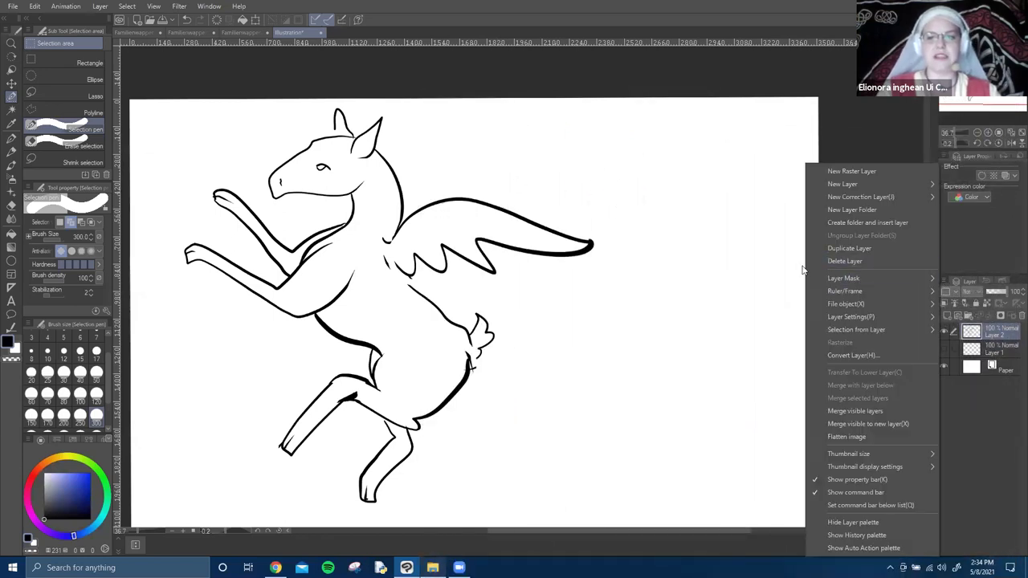
left_click(983, 216)
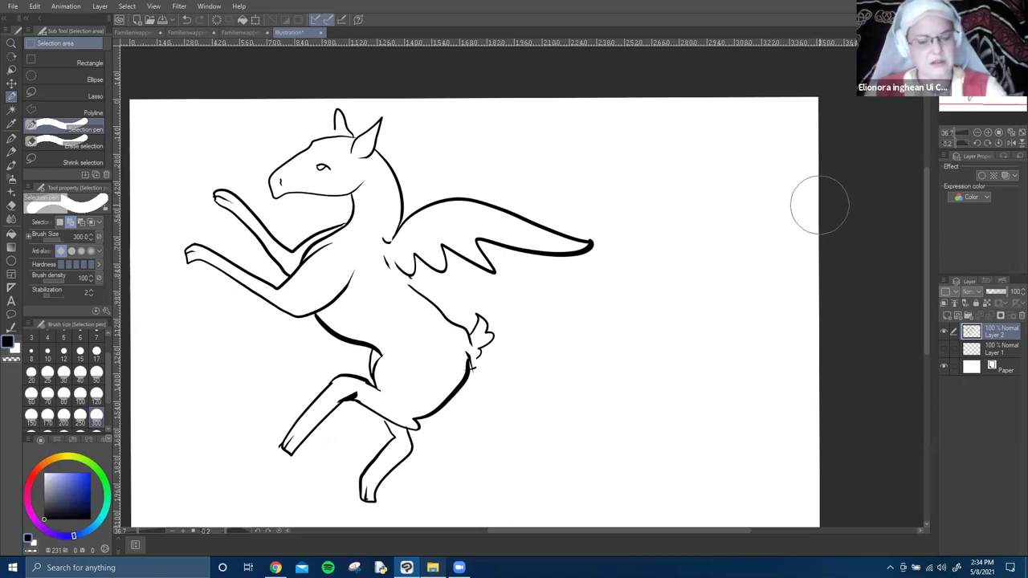
key("ctrl+Tab")
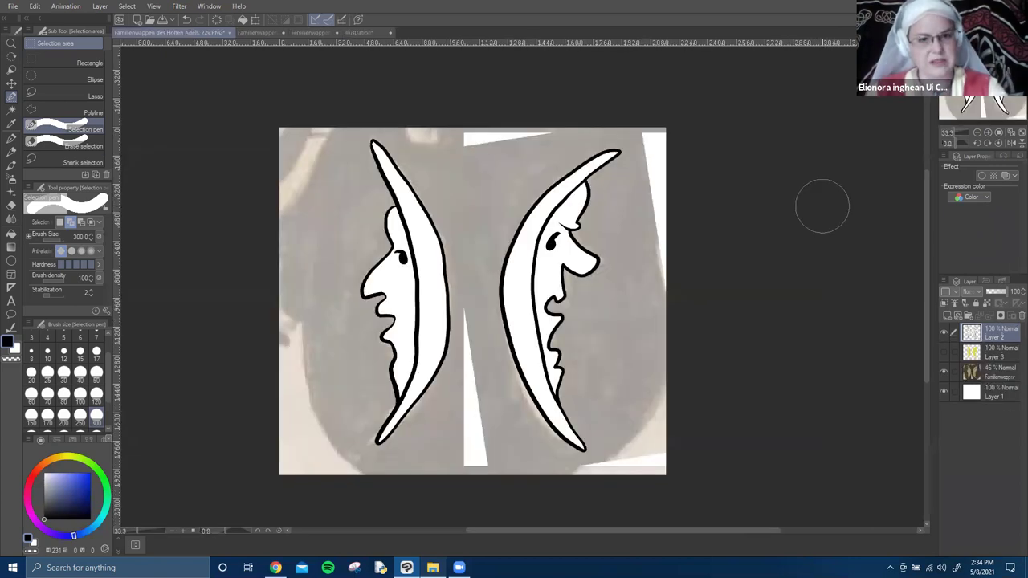
key("ctrl+Tab")
key("ctrl+Tab")
key("ctrl+Tab")
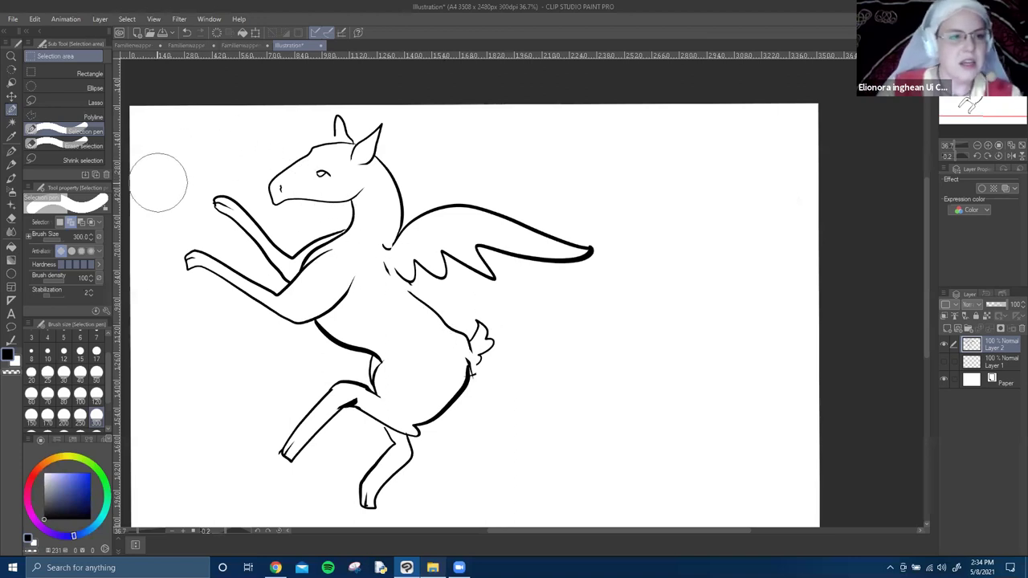
left_click(153, 18)
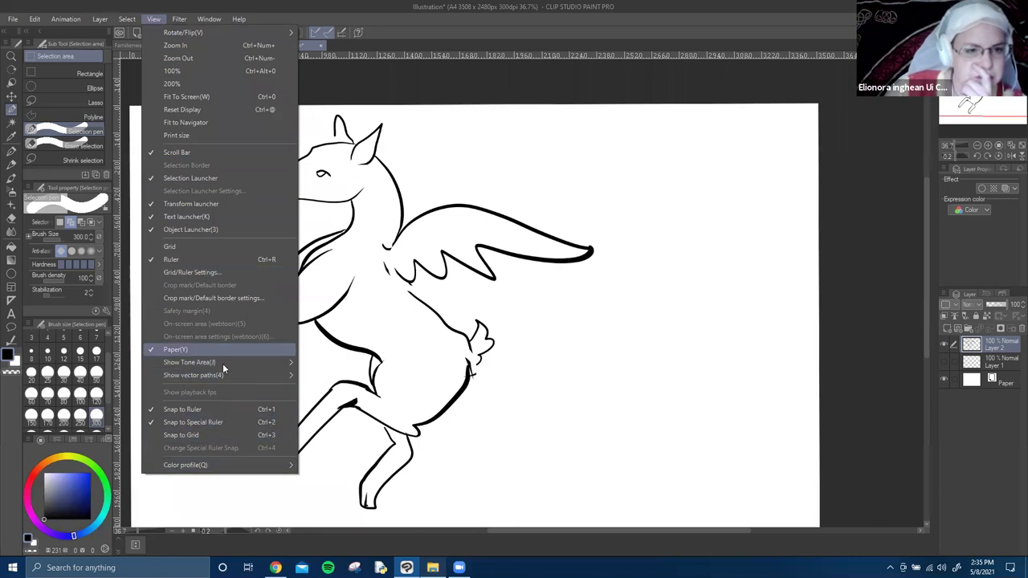
left_click(178, 19)
mouse_move(153, 19)
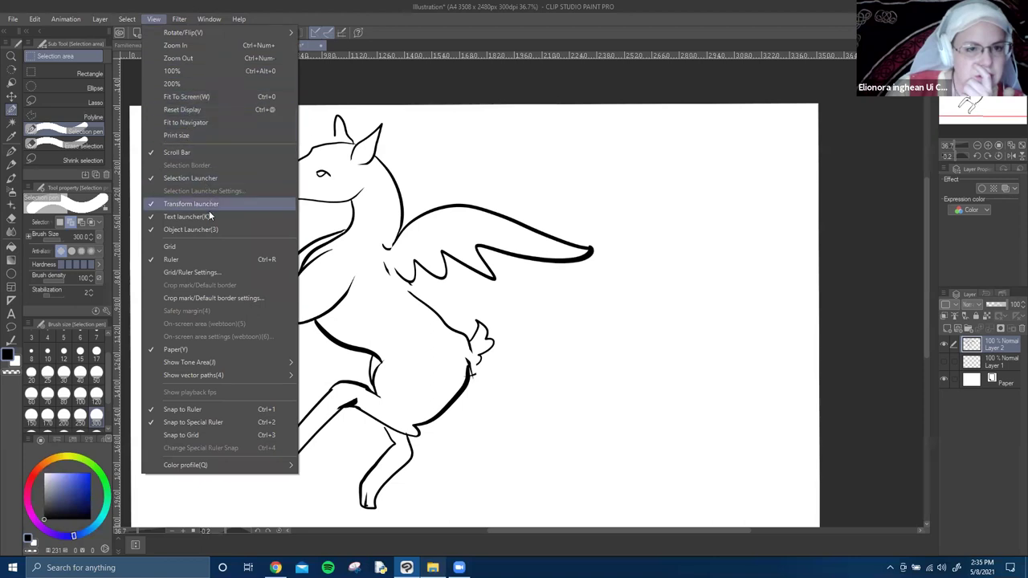
left_click(490, 92)
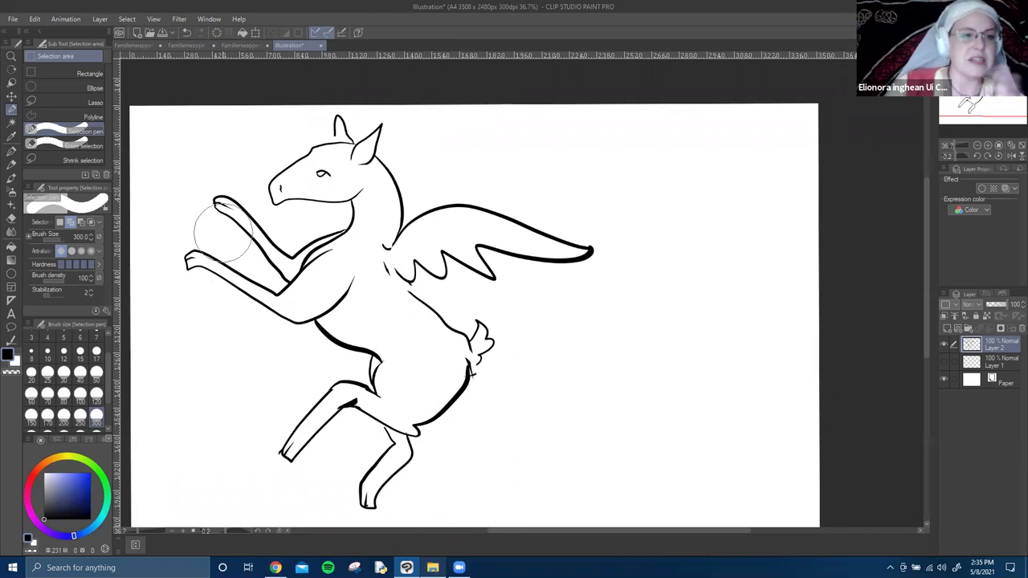
left_click(12, 20)
mouse_move(124, 212)
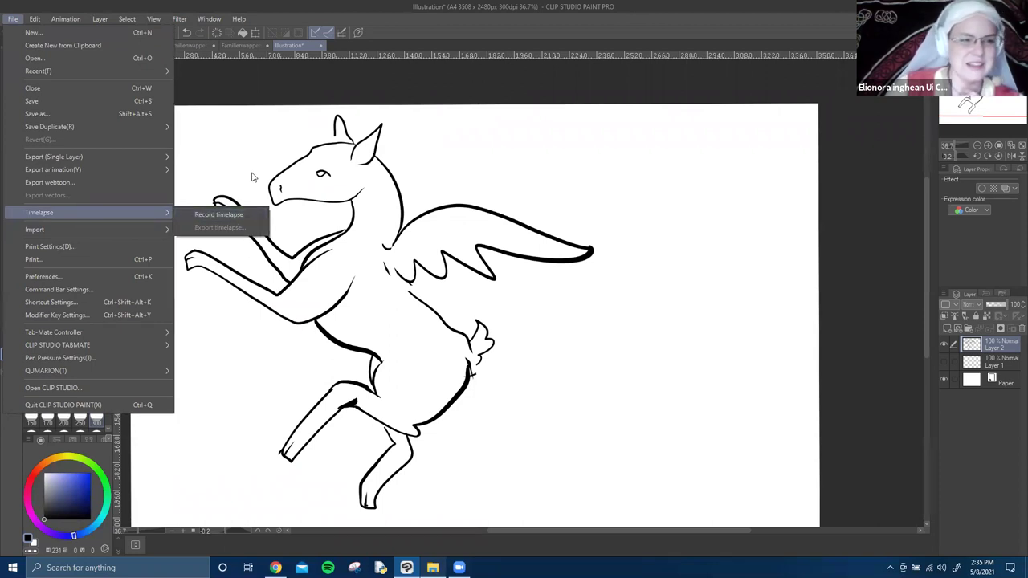
left_click(393, 85)
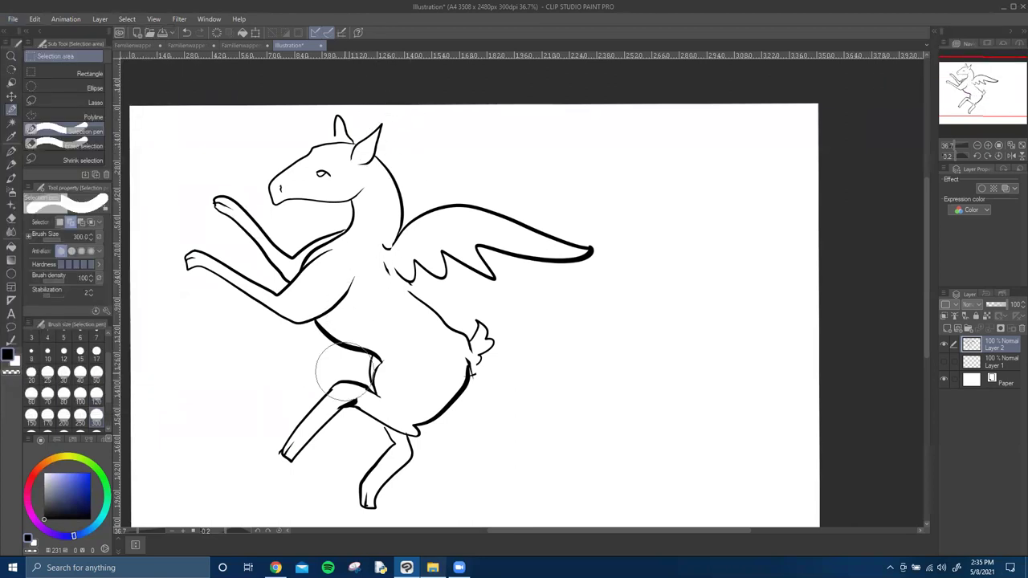
mouse_move(488, 337)
left_mouse_down()
mouse_move(426, 305)
mouse_move(650, 259)
mouse_move(537, 312)
left_mouse_up()
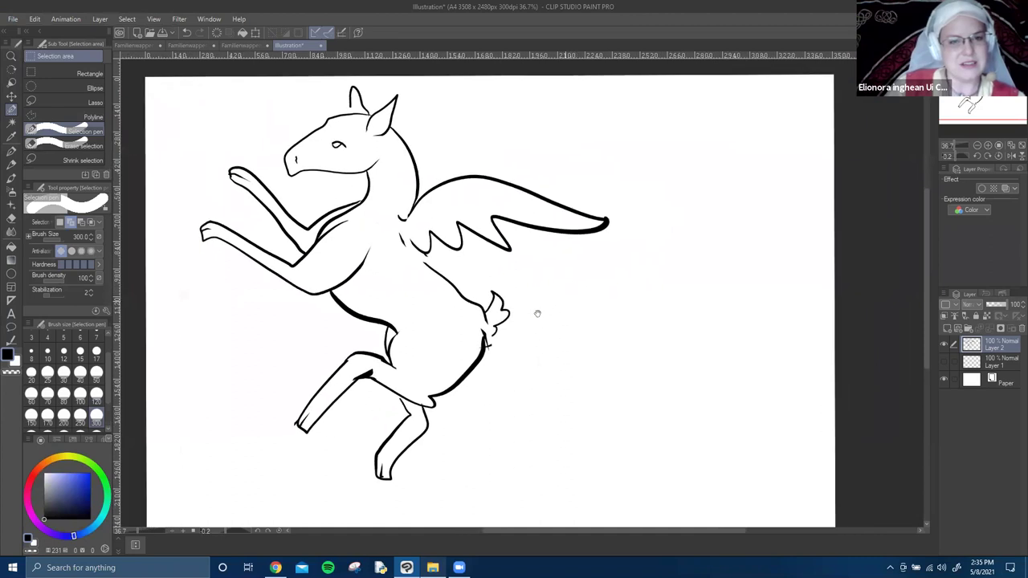
Switch to File Explorer to view the reference scans in the To Trace folder.
left_click(407, 567)
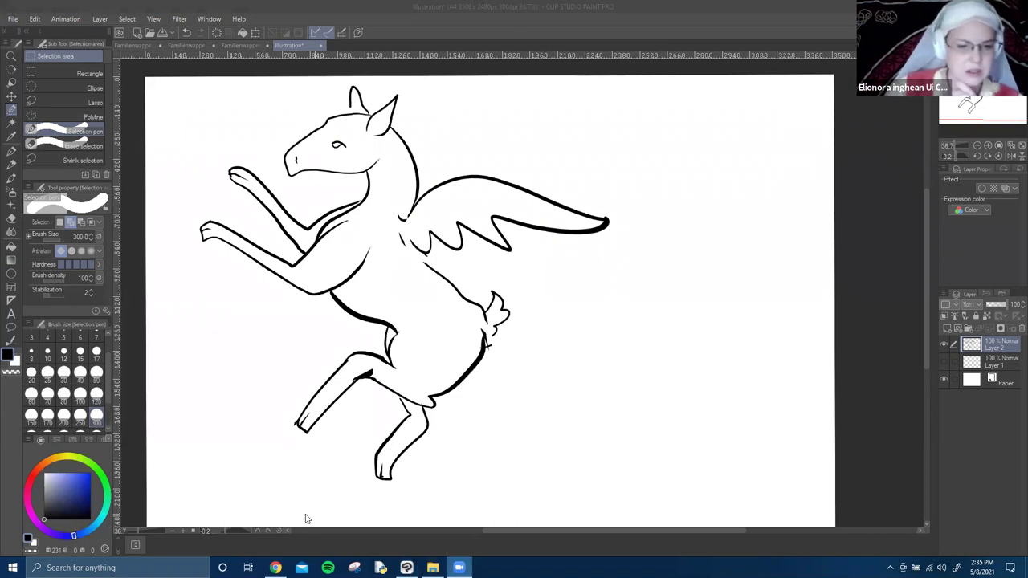
left_click(433, 567)
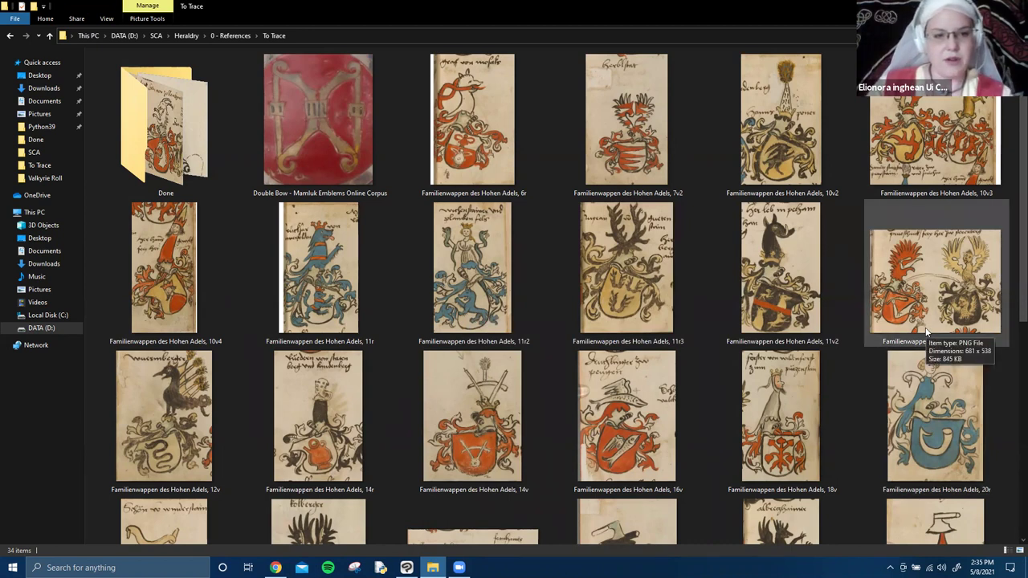
Open the reference scan Familienwappen des Hohen Adels, 16v from the To Trace folder in Clip Studio Paint.
scroll(926, 332, "down", 3)
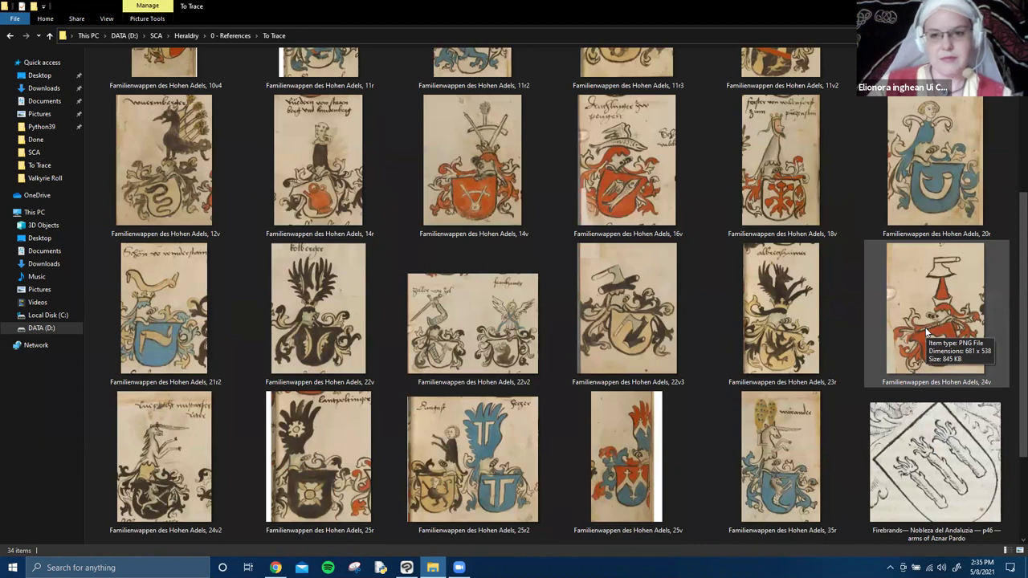
left_click(644, 205)
mouse_move(645, 205)
left_mouse_down()
mouse_move(423, 452)
mouse_move(408, 573)
mouse_move(624, 316)
left_mouse_up()
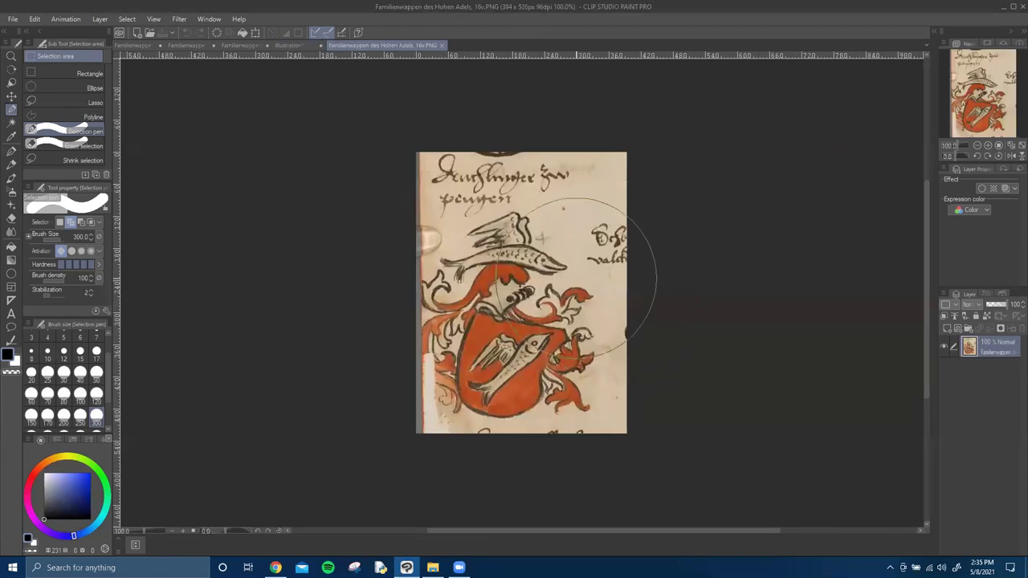
Change the scan's image resolution to 300 dpi and enlarge it to 5000 x 6675 px.
scroll(576, 277, "up", 2)
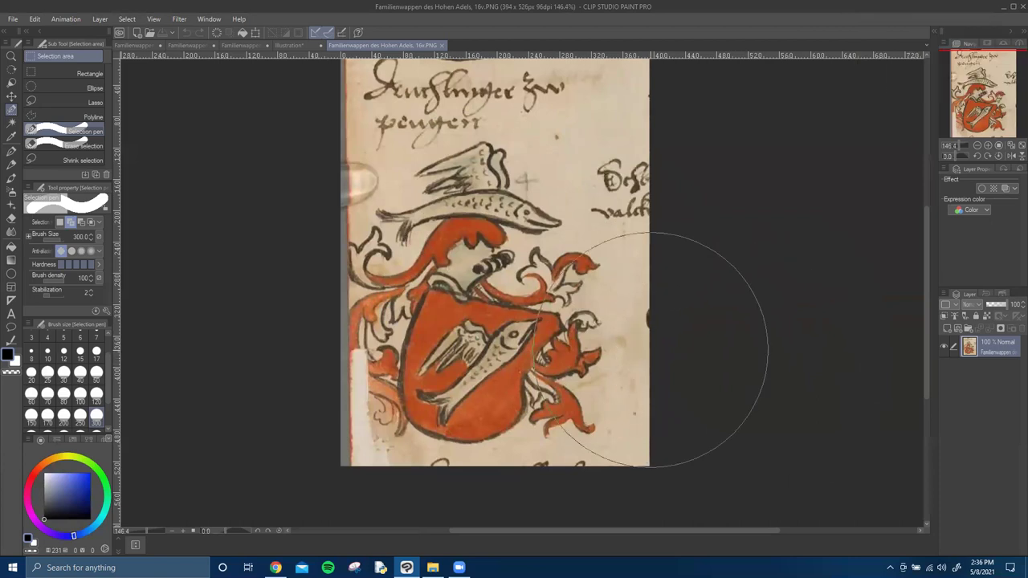
scroll(650, 349, "up", 3)
scroll(700, 345, "down", 3)
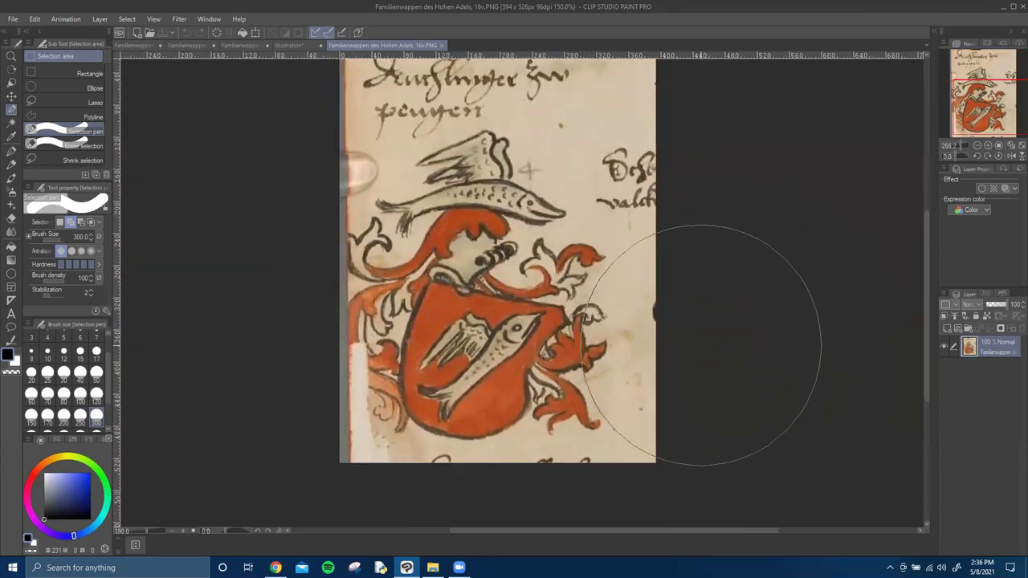
left_click(118, 19)
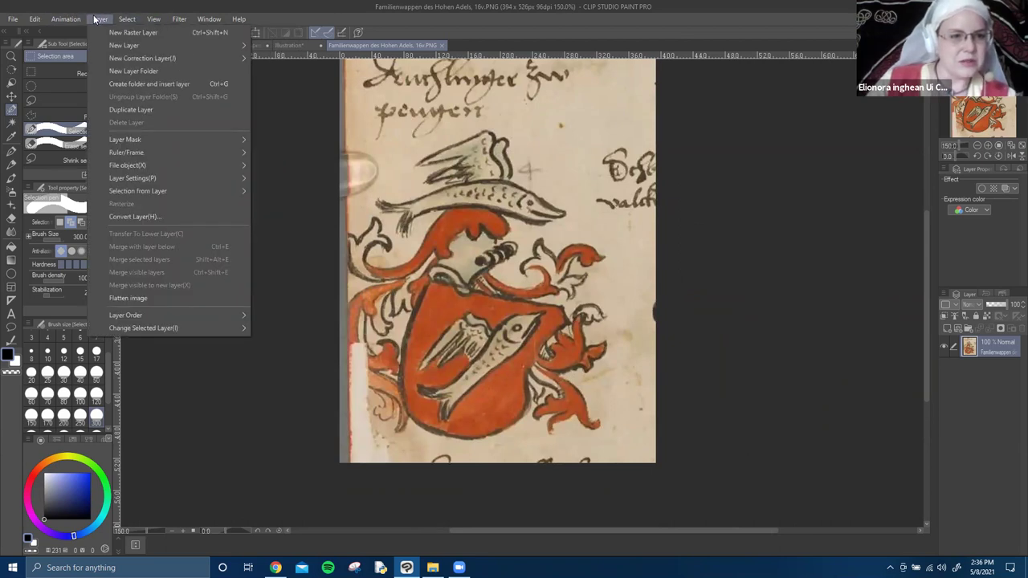
mouse_move(34, 30)
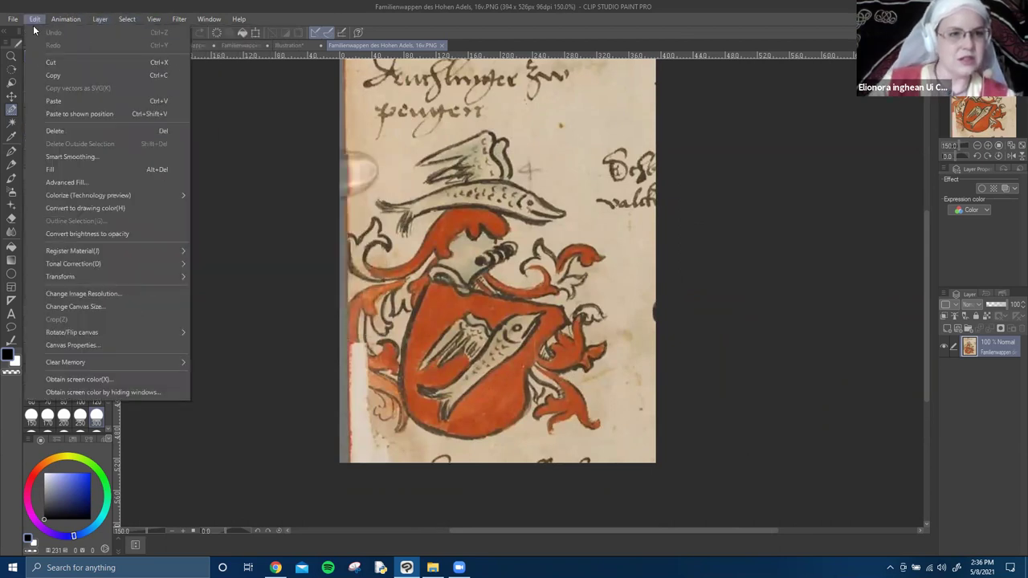
left_click(84, 294)
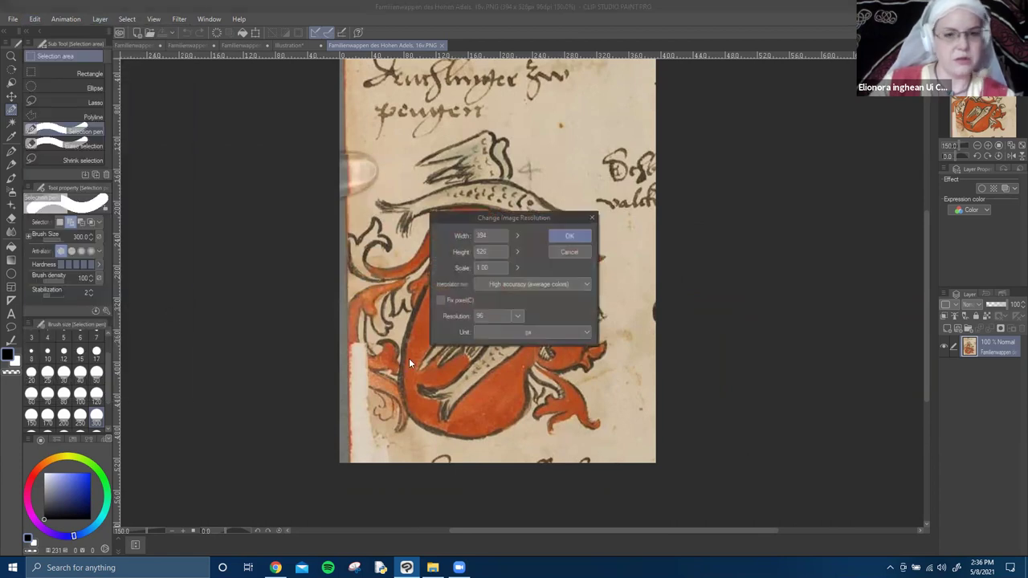
left_click(518, 316)
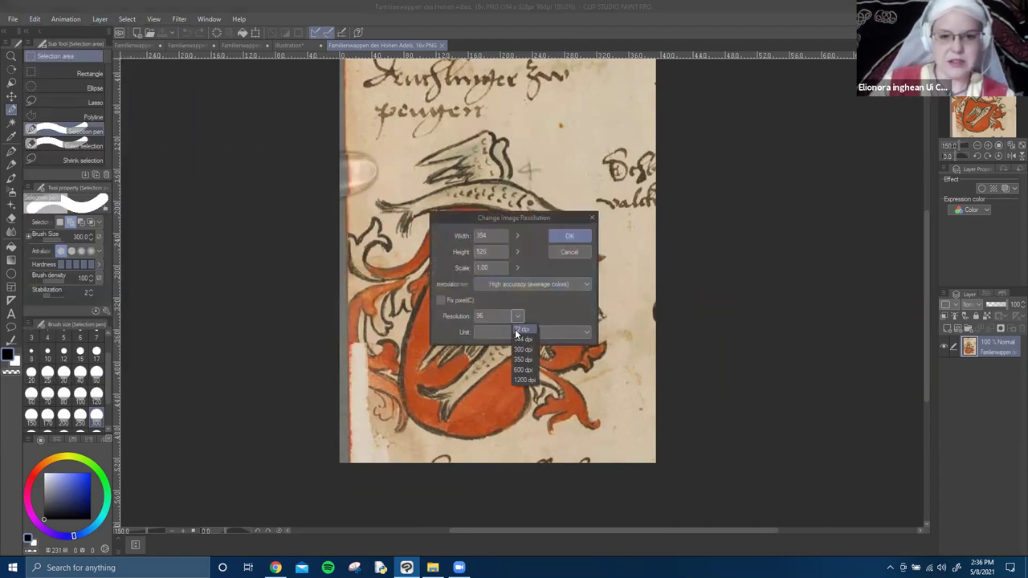
left_click(523, 350)
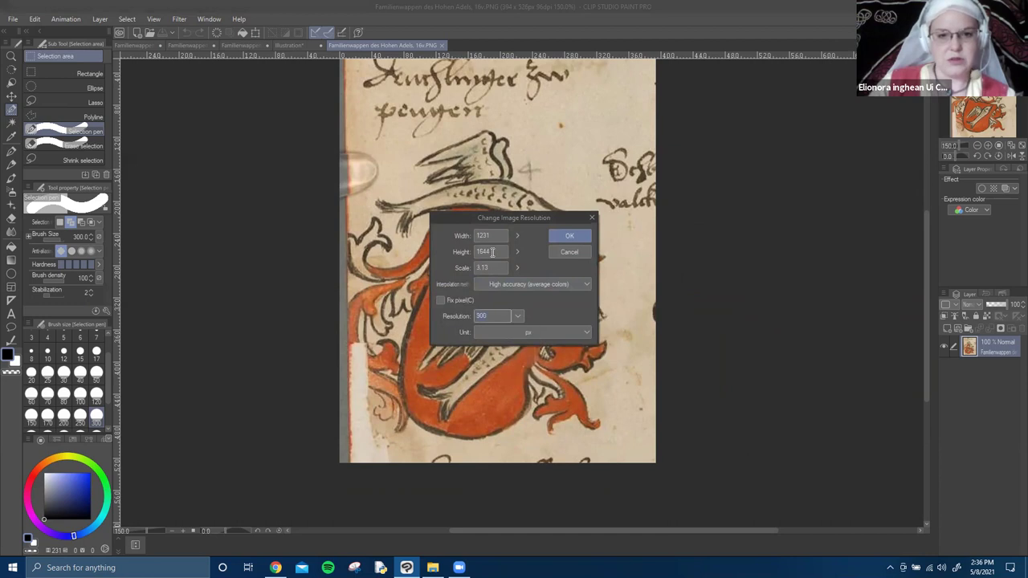
left_click(554, 254)
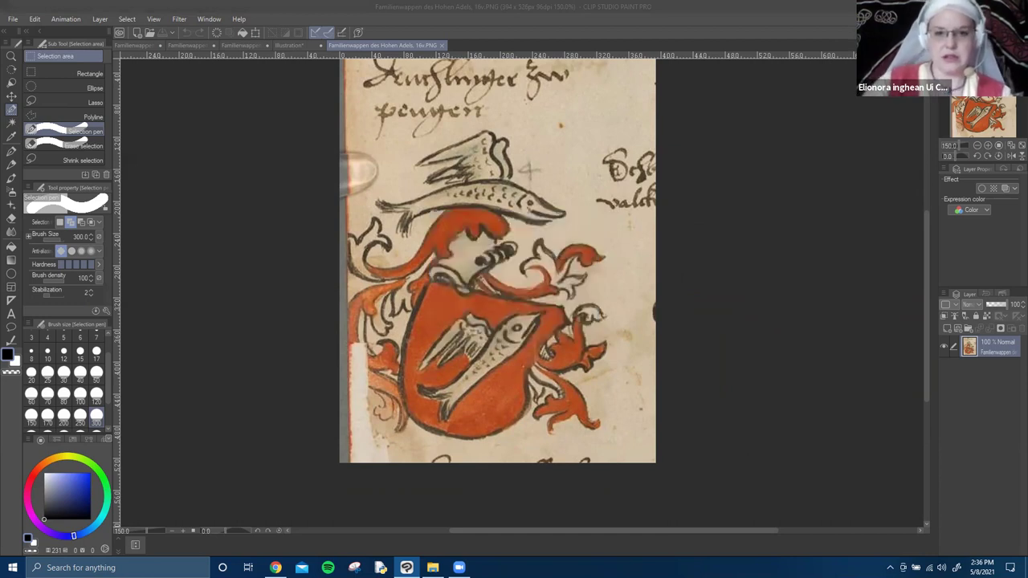
Crop the canvas to a rectangular selection around the shield with the winged fish, and clear the selection.
scroll(558, 261, "down", 3)
scroll(558, 261, "down", 5)
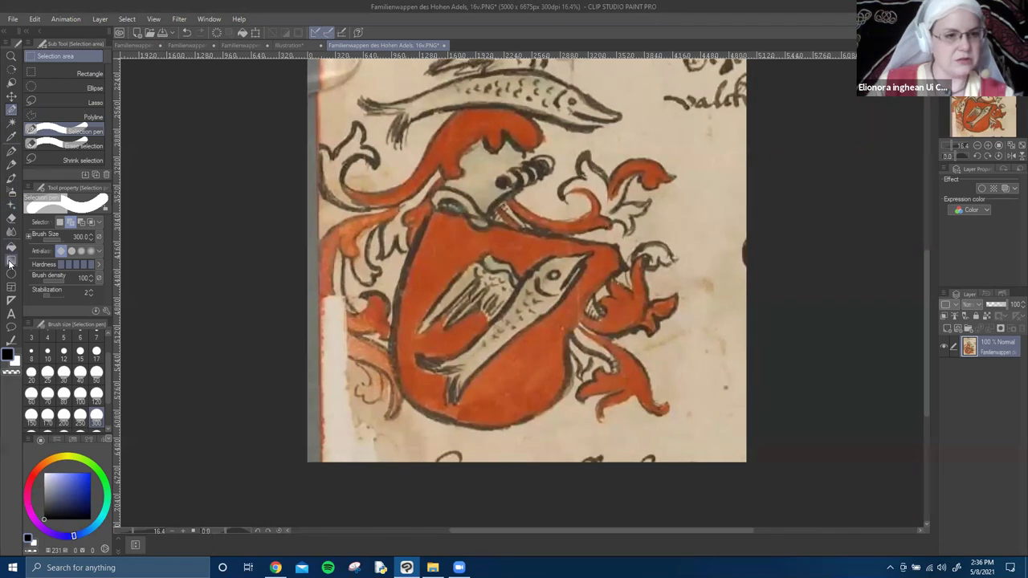
left_click(72, 73)
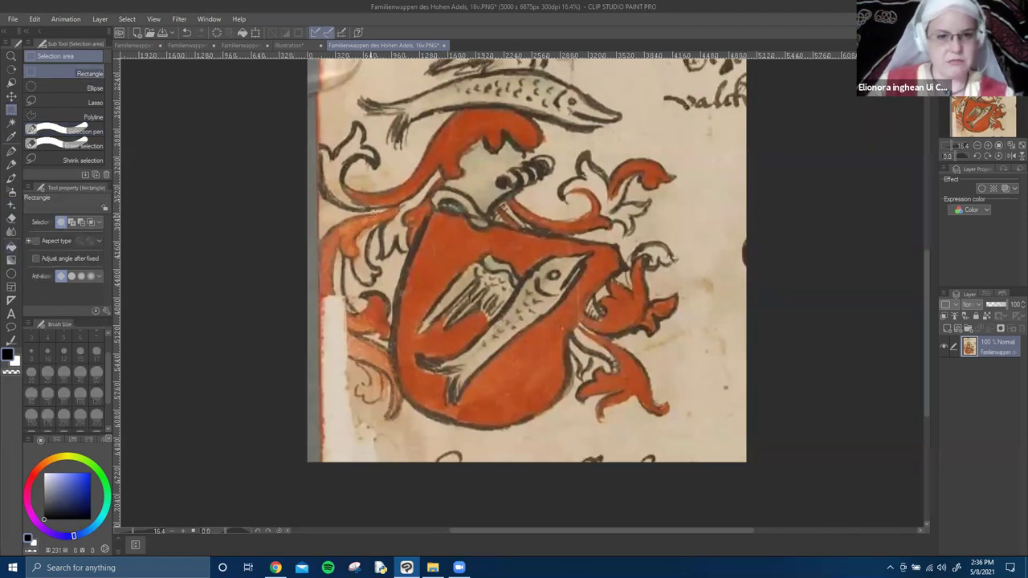
left_click_drag(385, 210, 610, 416)
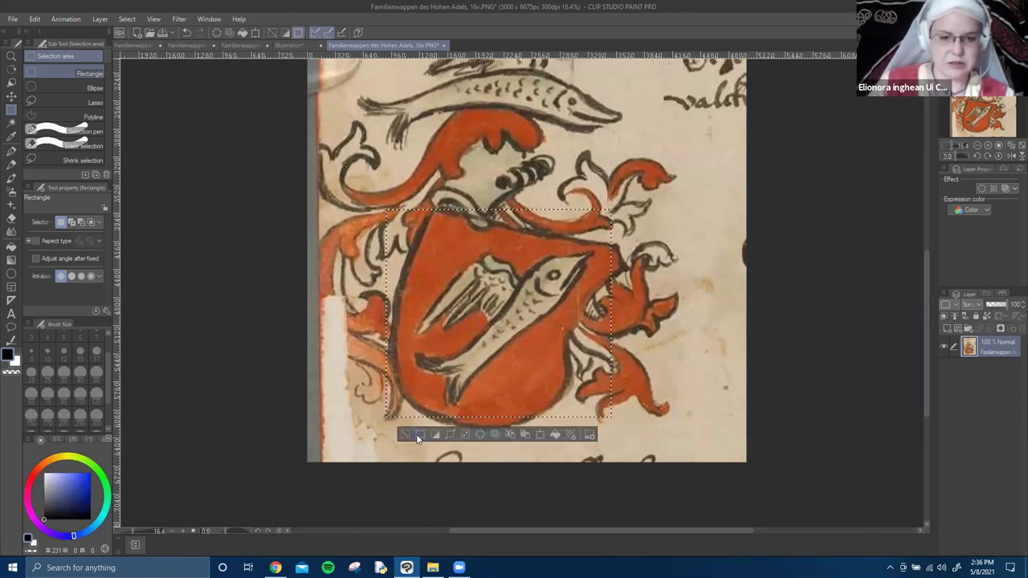
left_click(419, 434)
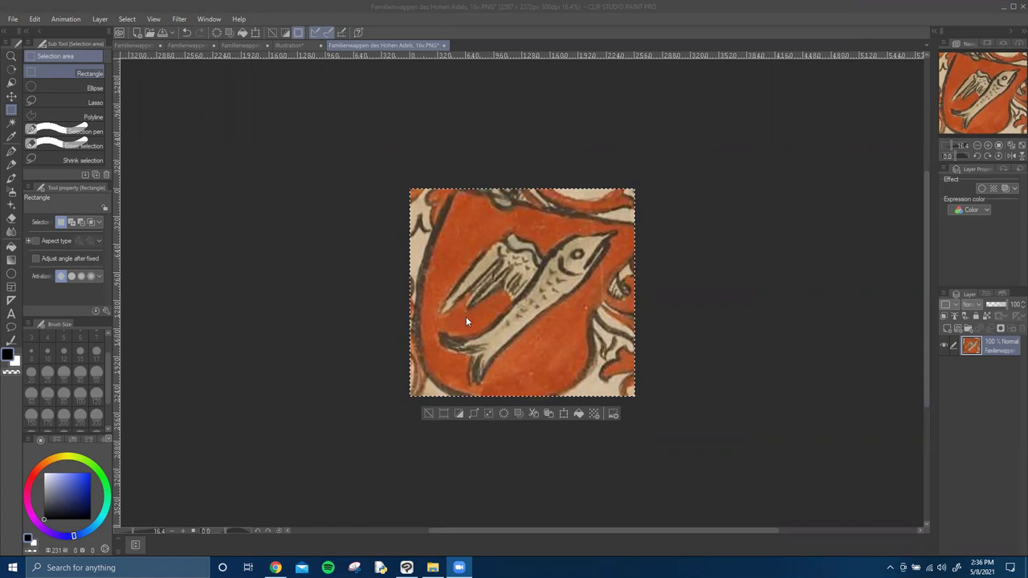
scroll(514, 347, "up", 3)
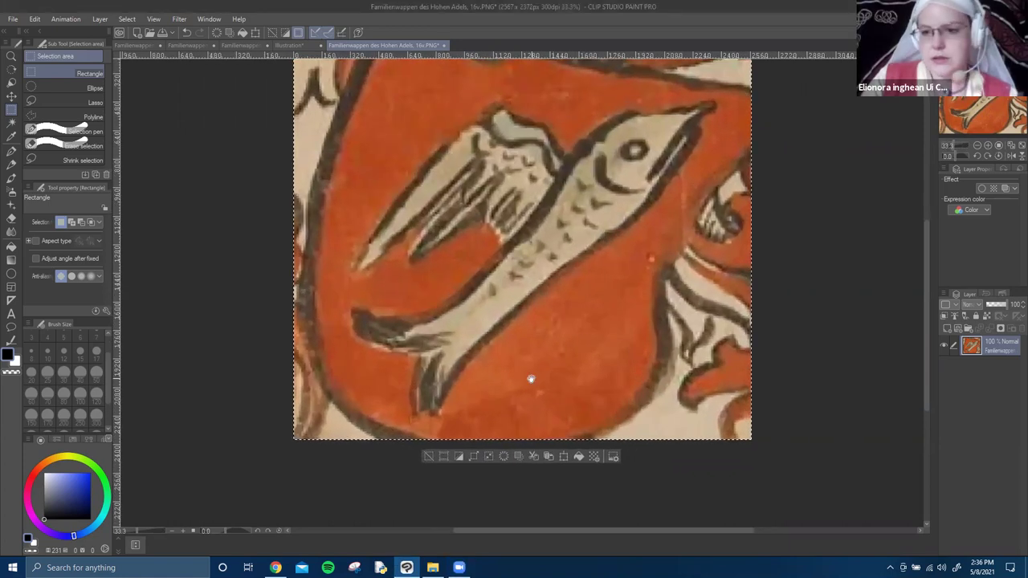
left_click(428, 456)
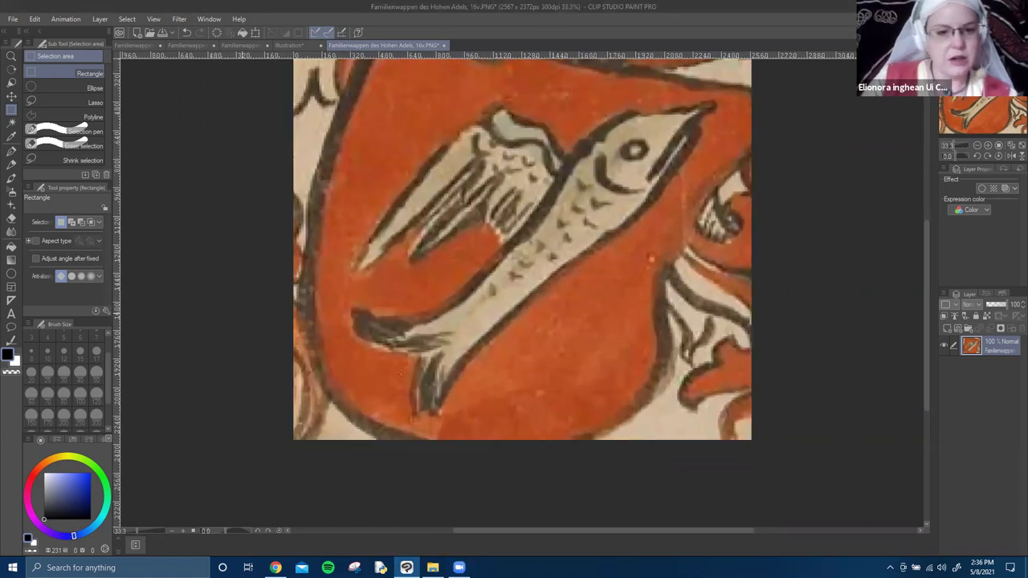
Add two new raster layers and move one of them beneath the scan layer.
key("ctrl+shift+n")
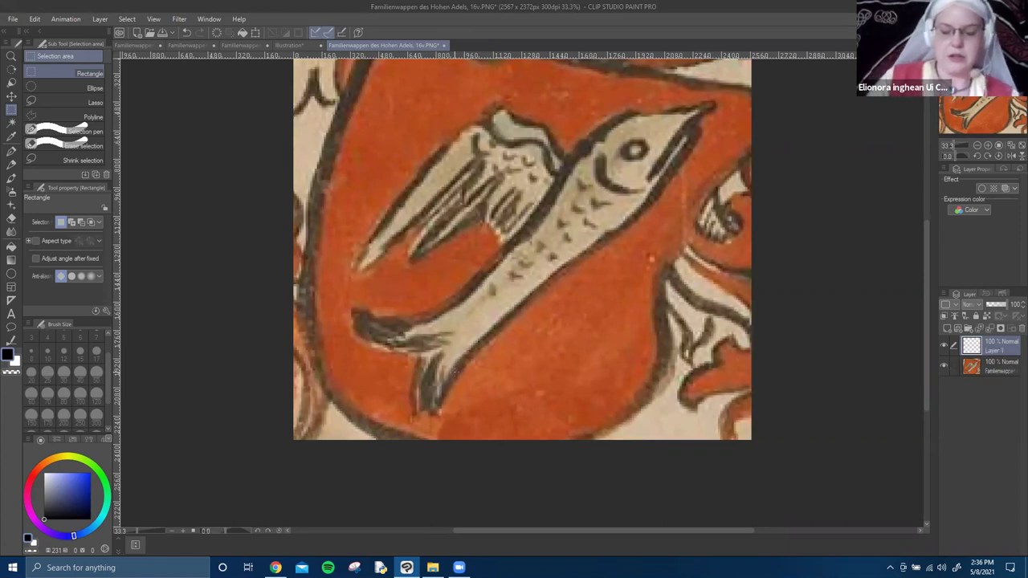
key("ctrl+shift+n")
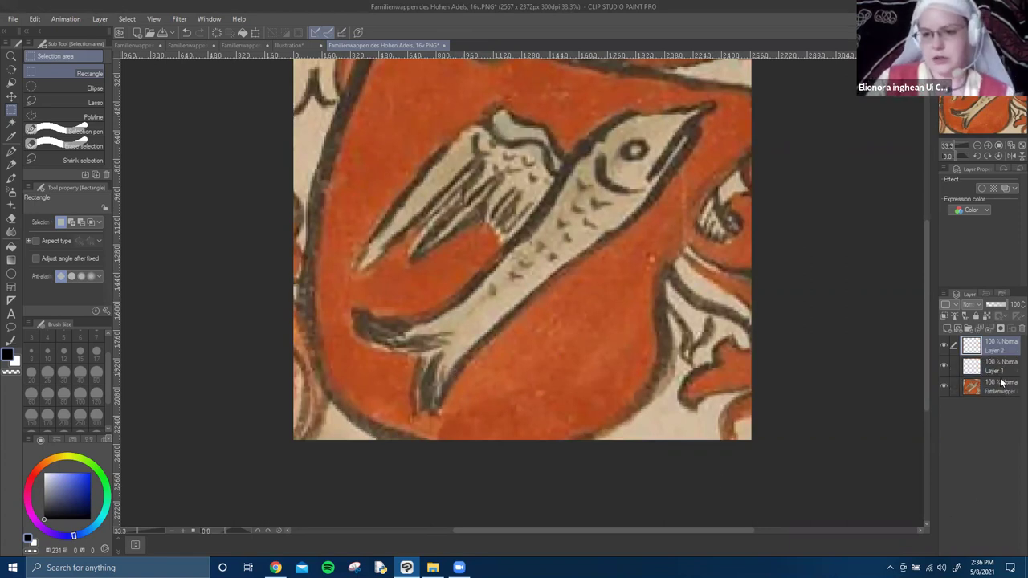
left_click_drag(996, 367, 998, 405)
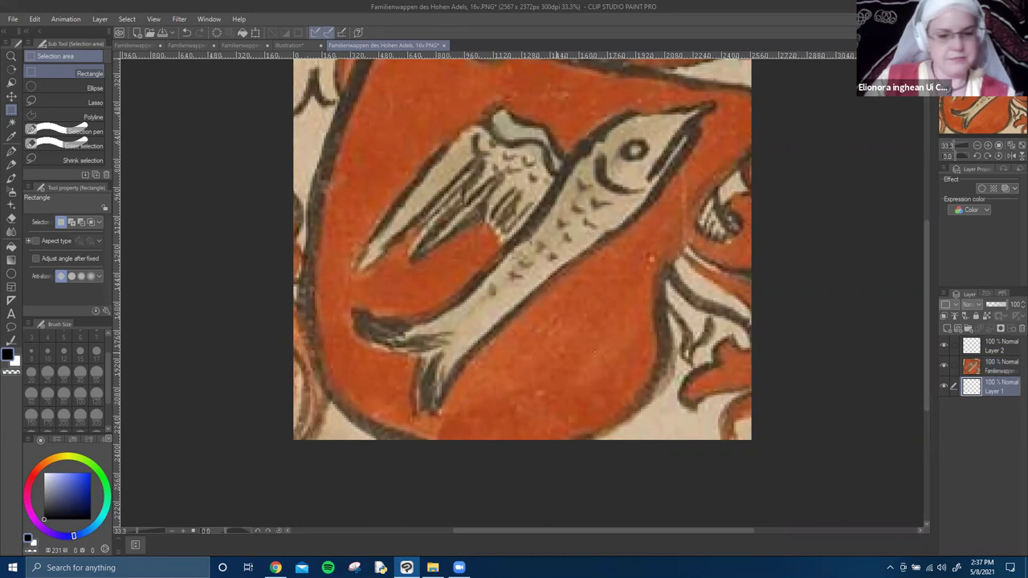
Fill the layer beneath the scan with white, hiding the scan during the fill and showing it again.
left_click(943, 366)
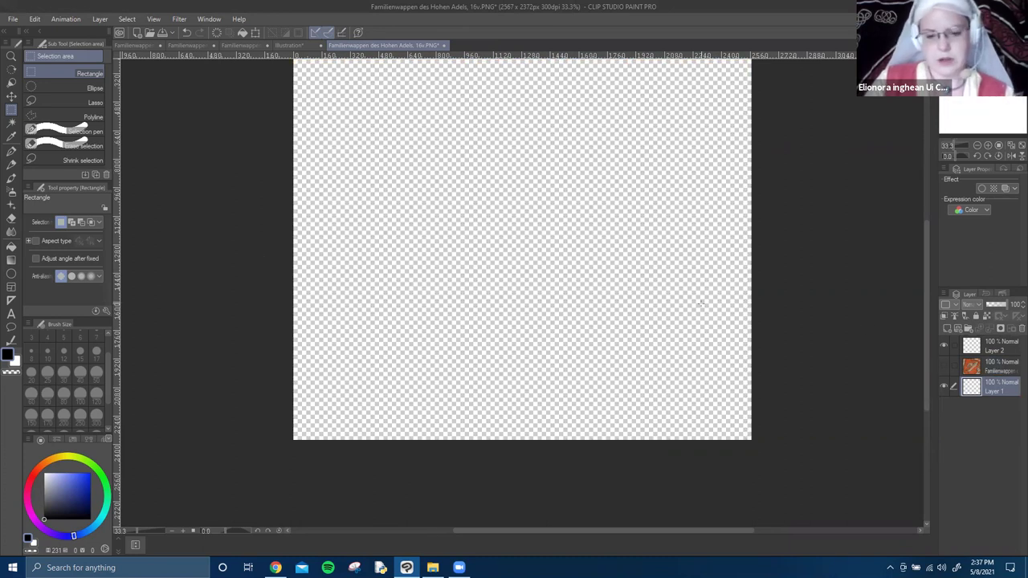
key("p")
key("g")
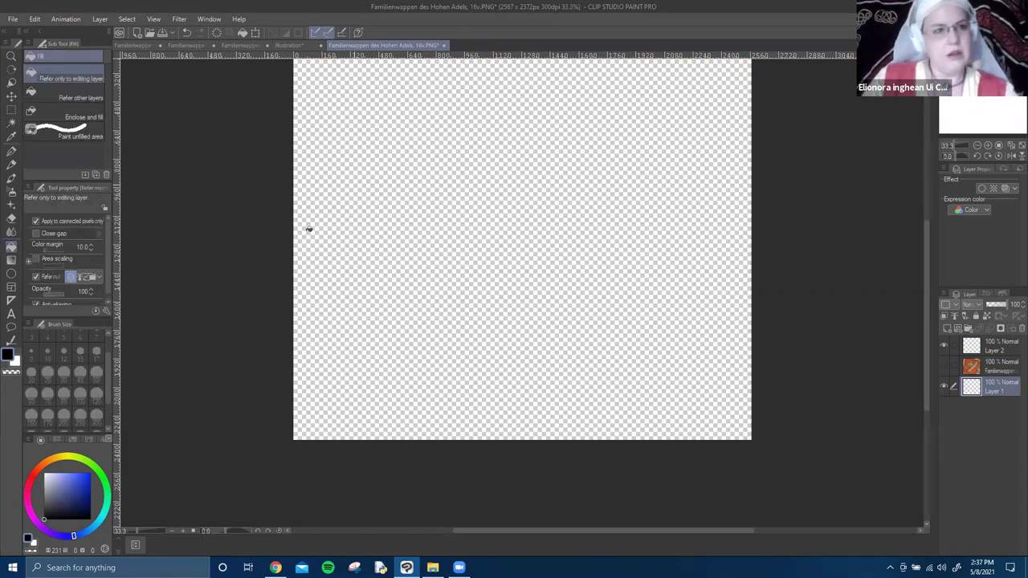
left_click(44, 480)
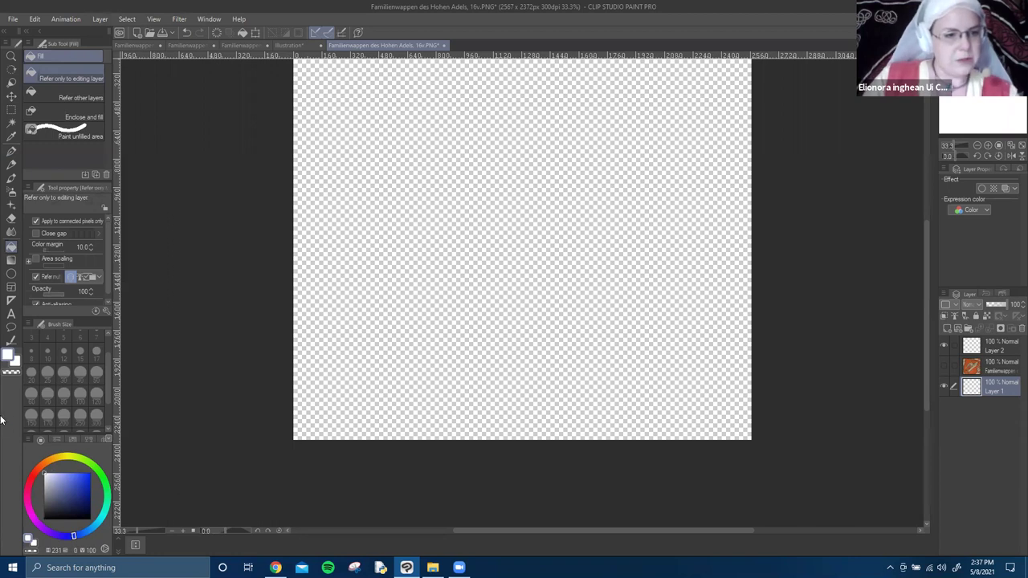
left_click(322, 329)
left_click(944, 366)
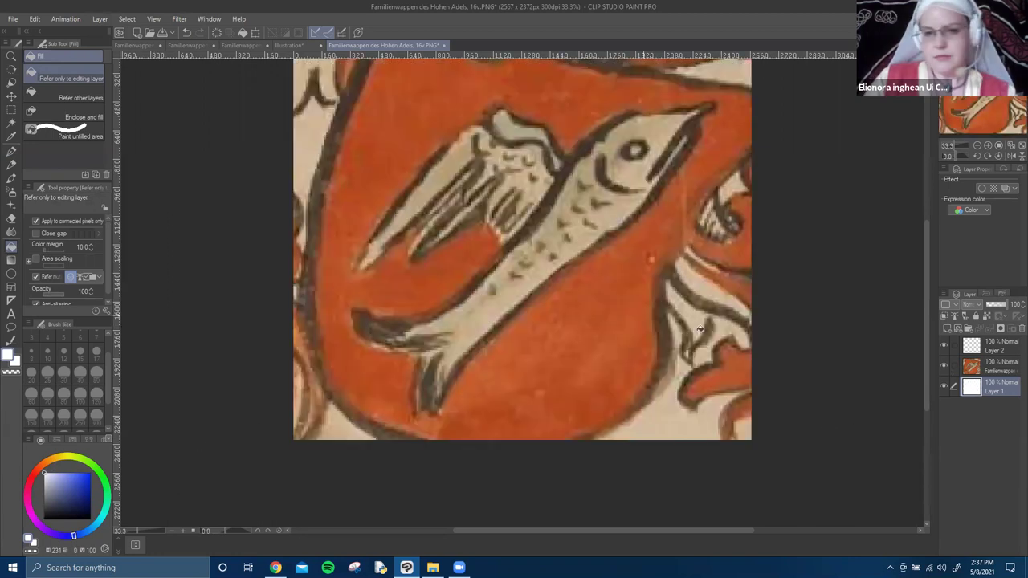
Lower the scan layer's opacity to 51%.
left_click(1007, 363)
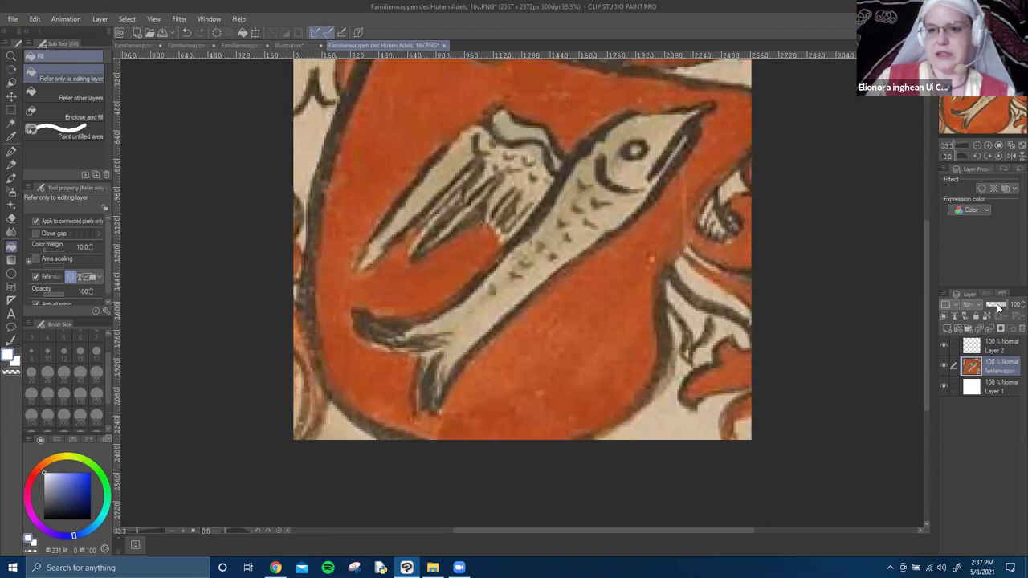
left_click(999, 307)
left_click_drag(817, 258, 737, 345)
Make the empty layer above the scan active and set up the Mapping pen in black with brush size 80.
left_click(1003, 353)
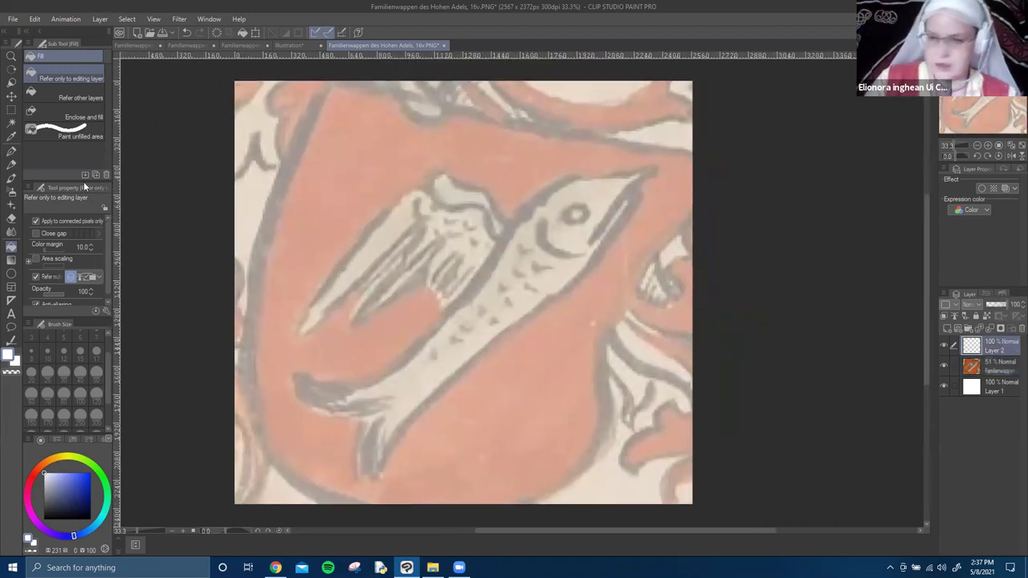
key("p")
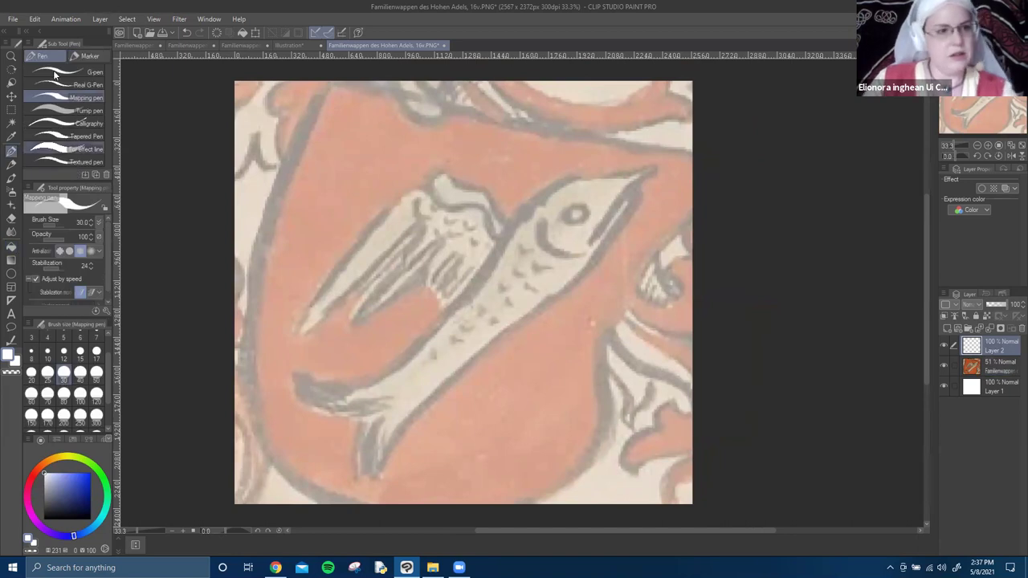
key("x")
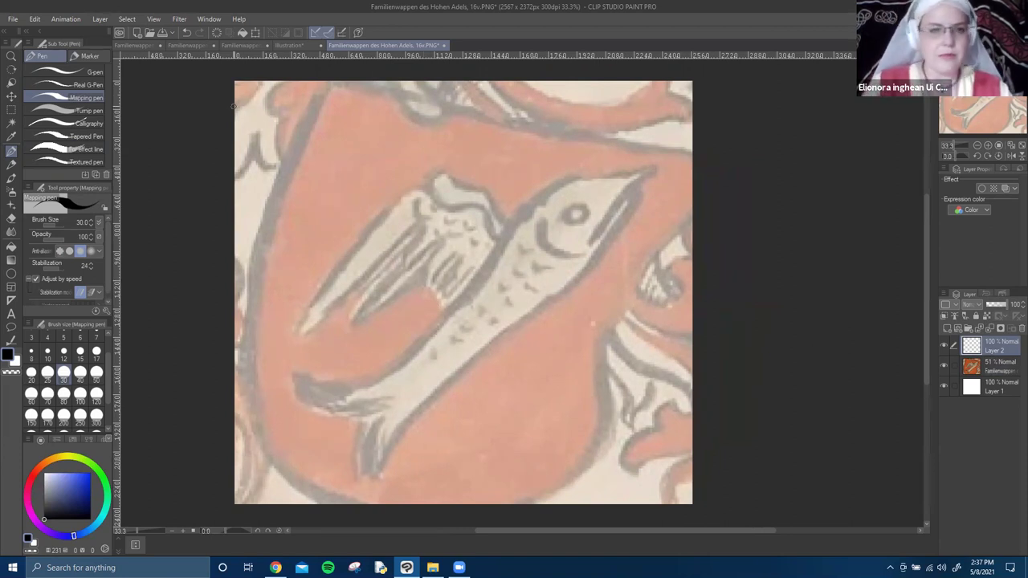
left_click(96, 371)
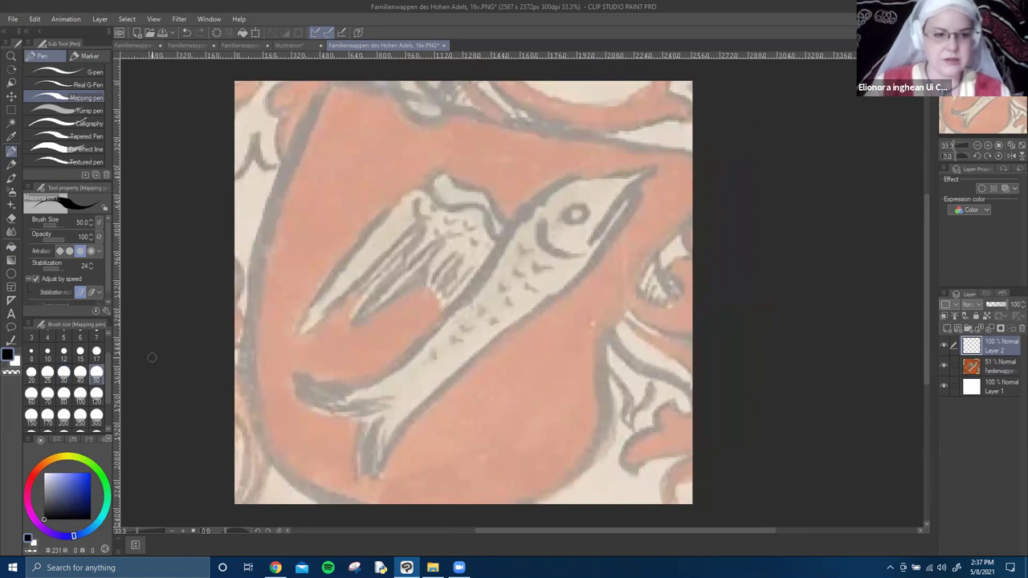
left_click(63, 372)
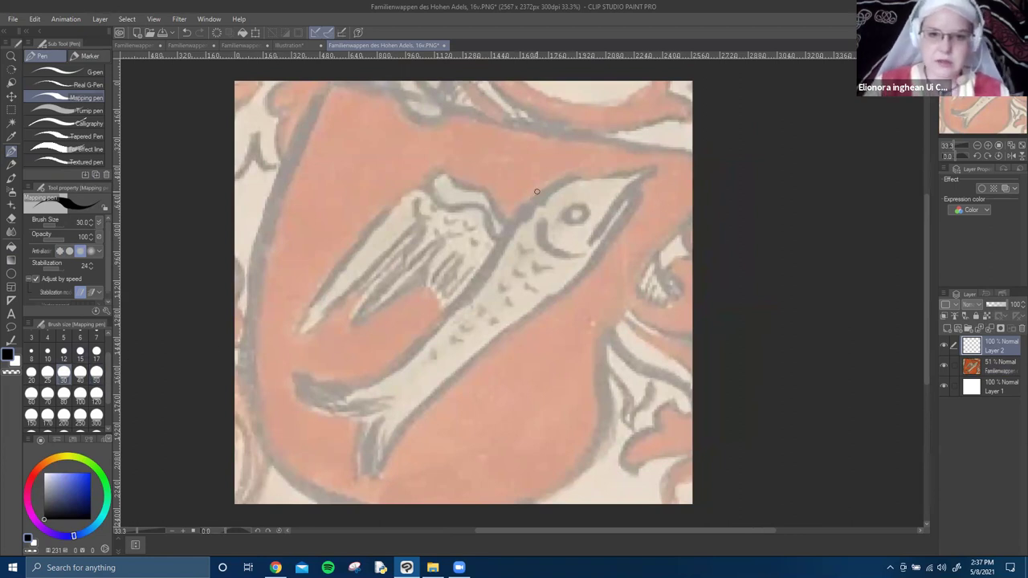
left_click(95, 371)
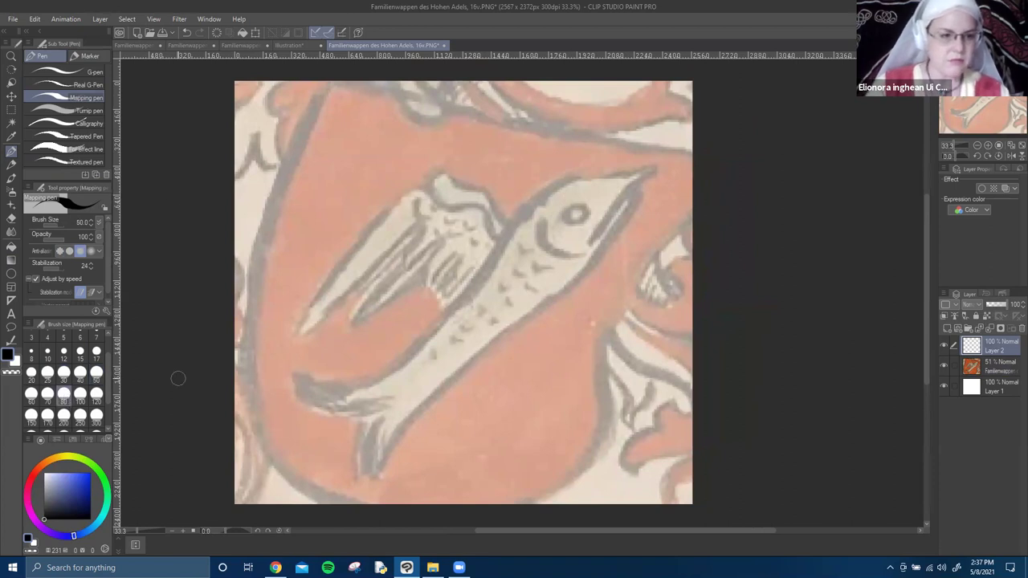
key("bracketright")
key("bracketright")
key("bracketright")
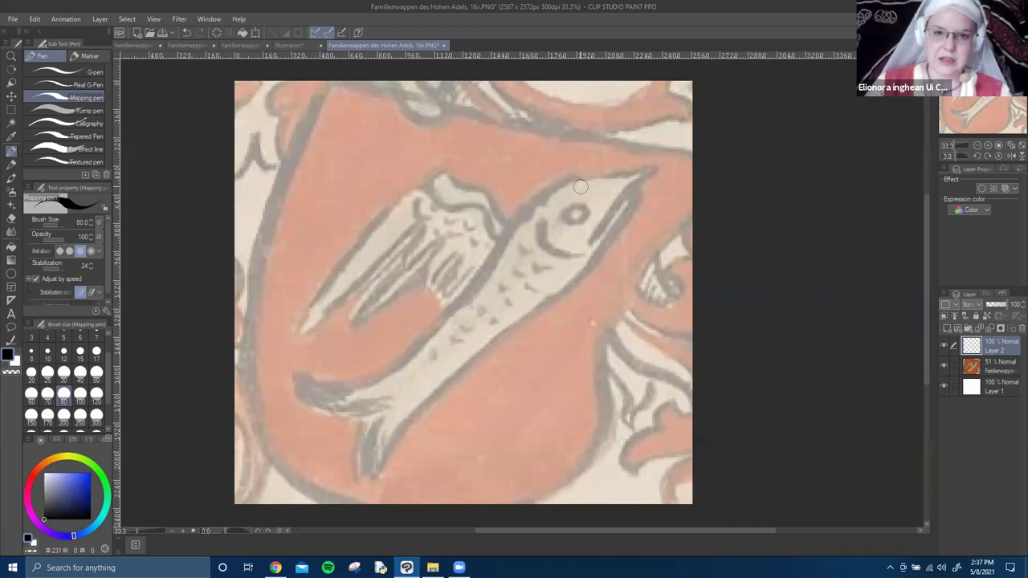
Trace the fish's back, forked tail, belly and lower jaw in black along the scan's outline.
mouse_move(647, 168)
left_mouse_down()
mouse_move(575, 178)
mouse_move(543, 194)
mouse_move(418, 346)
mouse_move(379, 376)
mouse_move(296, 391)
mouse_move(315, 408)
mouse_move(378, 410)
left_mouse_up()
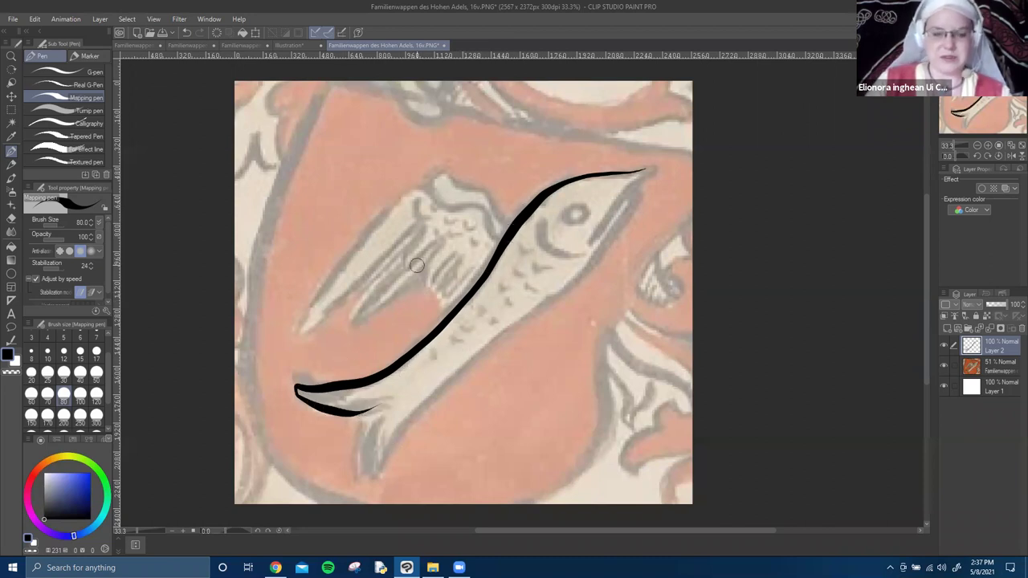
mouse_move(349, 382)
left_mouse_down()
mouse_move(471, 284)
mouse_move(421, 297)
mouse_move(368, 351)
mouse_move(424, 329)
mouse_move(468, 330)
mouse_move(405, 350)
mouse_move(401, 392)
mouse_move(412, 413)
mouse_move(438, 344)
left_mouse_up()
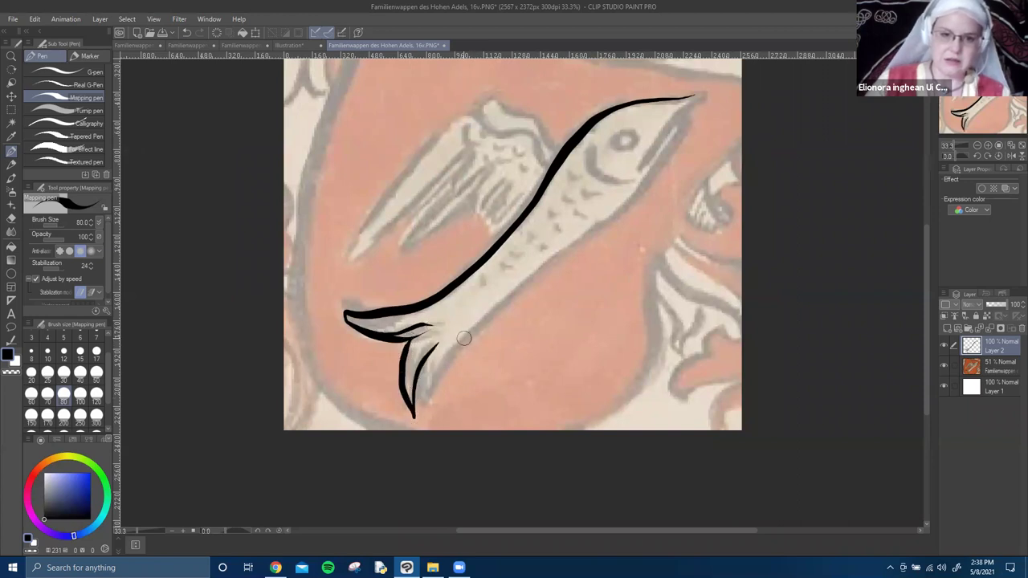
mouse_move(411, 392)
left_mouse_down()
mouse_move(418, 415)
mouse_move(449, 331)
left_mouse_up()
mouse_move(419, 396)
left_mouse_down()
mouse_move(416, 412)
mouse_move(476, 325)
mouse_move(643, 189)
mouse_move(679, 148)
mouse_move(691, 111)
mouse_move(673, 119)
left_mouse_up()
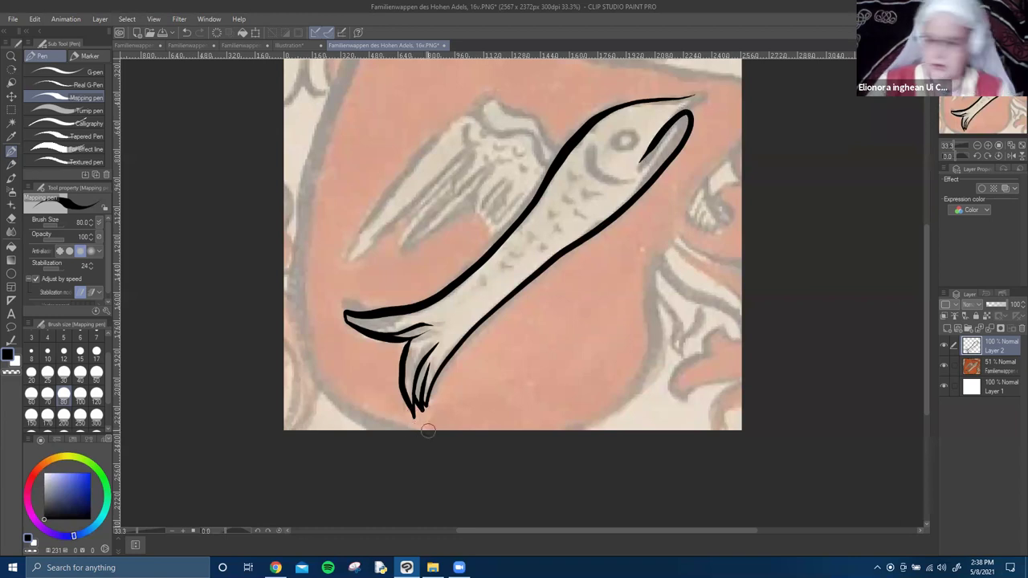
Sharpen the blunt tips of the lower tail fin with the Hard eraser at size 50.
scroll(409, 430, "up", 5)
scroll(395, 342, "up", 4)
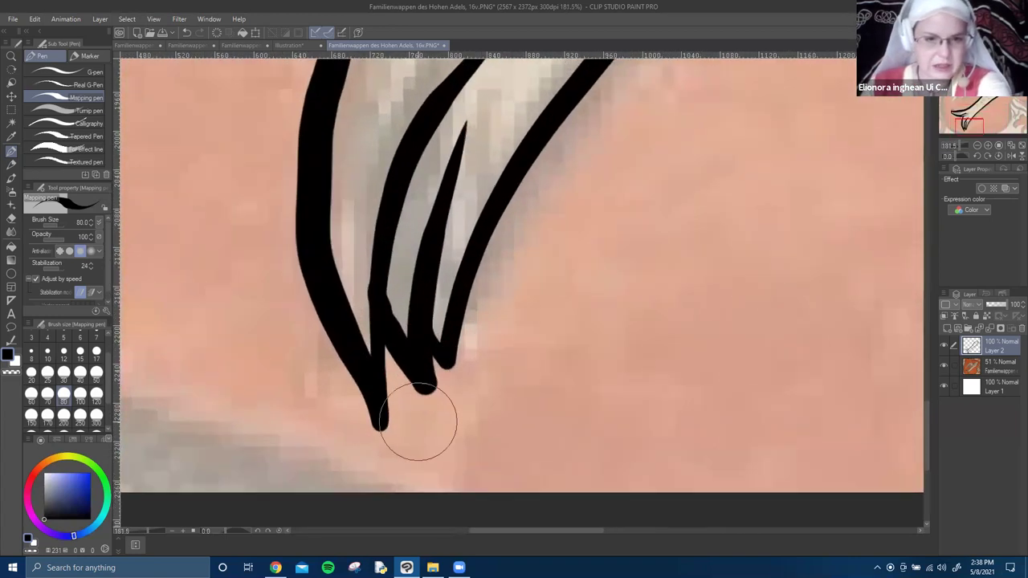
key("e")
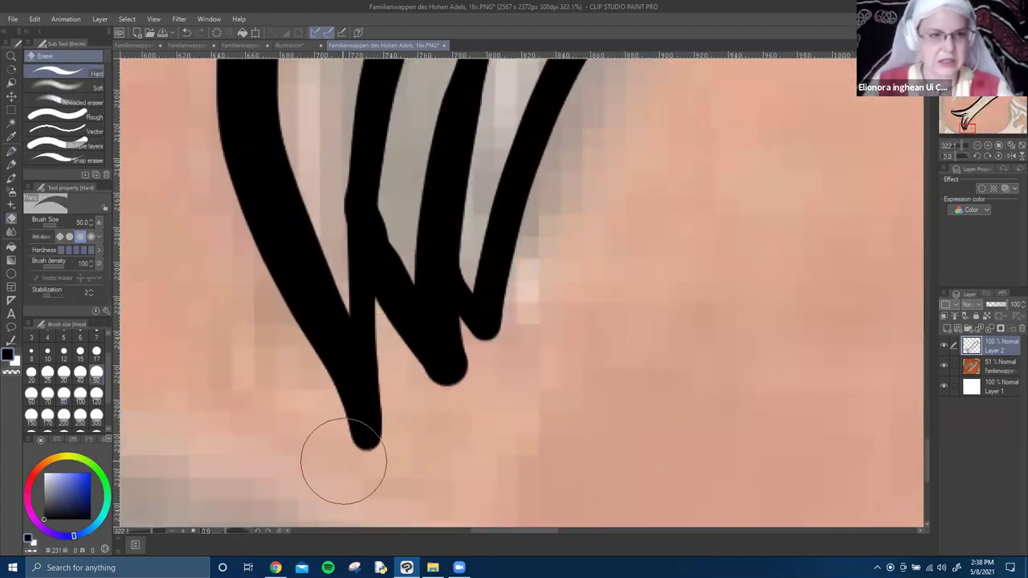
left_click_drag(320, 403, 333, 424)
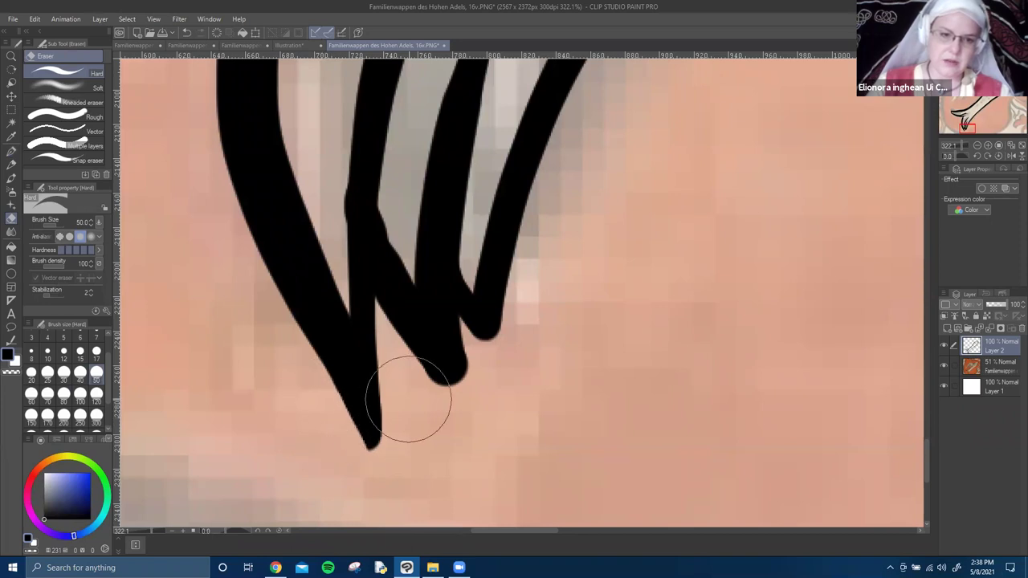
mouse_move(407, 378)
left_mouse_down()
mouse_move(448, 403)
mouse_move(515, 421)
left_mouse_up()
key("ctrl+z")
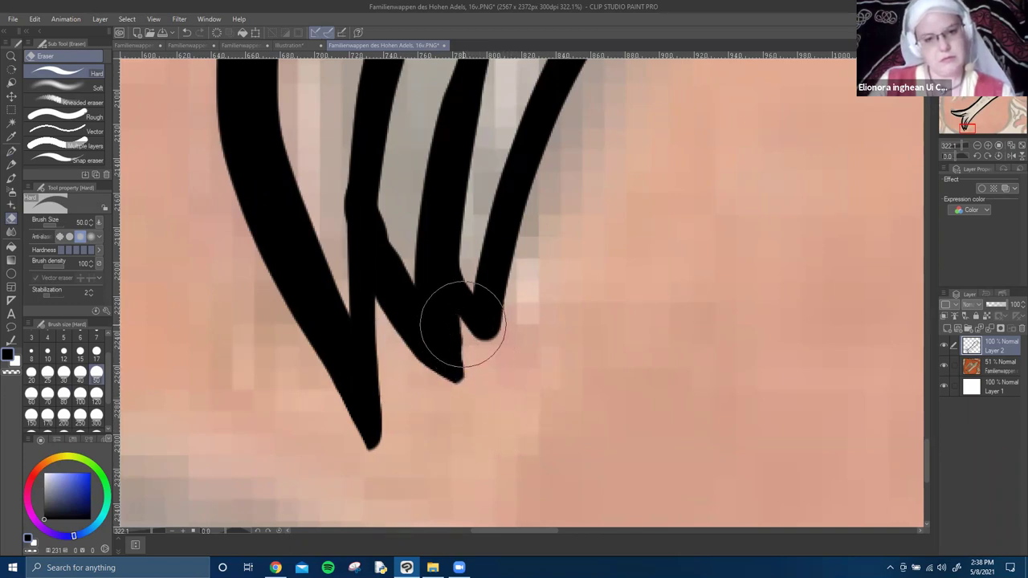
scroll(428, 251, "up", 4)
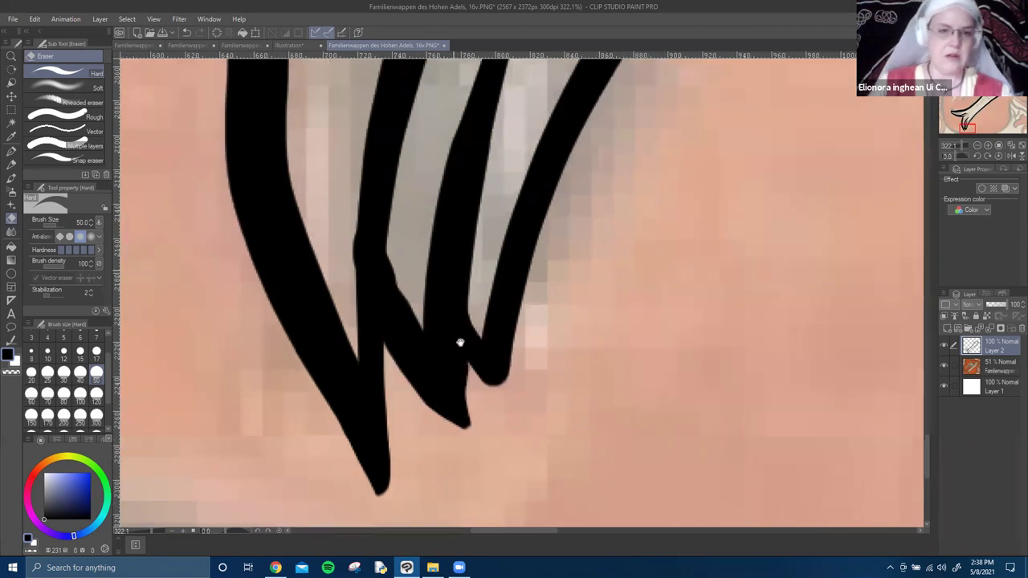
mouse_move(419, 238)
left_mouse_down()
mouse_move(367, 367)
mouse_move(367, 420)
mouse_move(362, 367)
mouse_move(372, 458)
left_mouse_up()
left_click_drag(523, 143, 454, 402)
Fill in the junction between the two tail fins with the Mapping pen and erase the bump on the upper fin's line.
left_click_drag(475, 338, 743, 304)
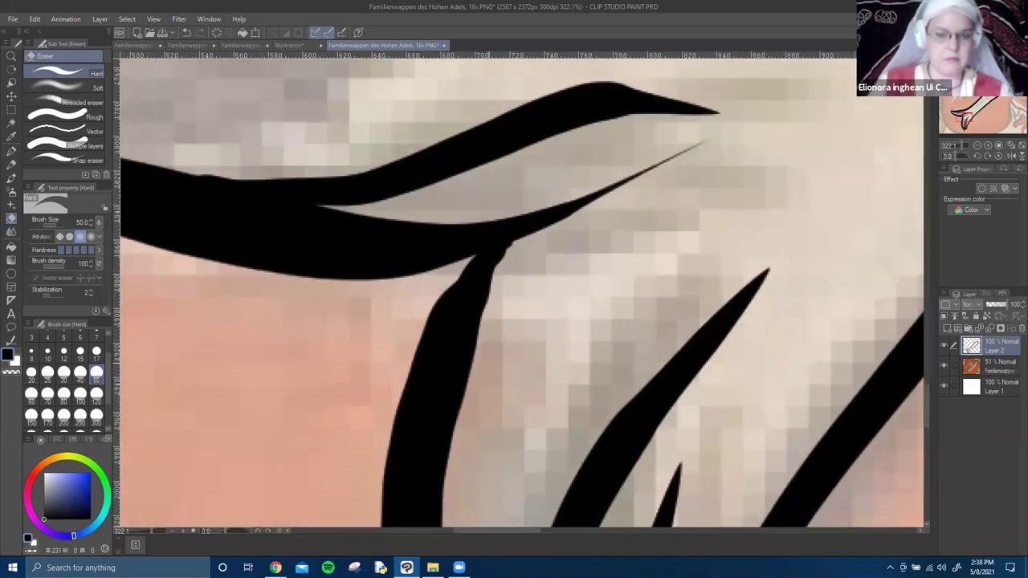
key("p")
mouse_move(456, 304)
left_mouse_down()
mouse_move(540, 226)
mouse_move(570, 230)
left_mouse_up()
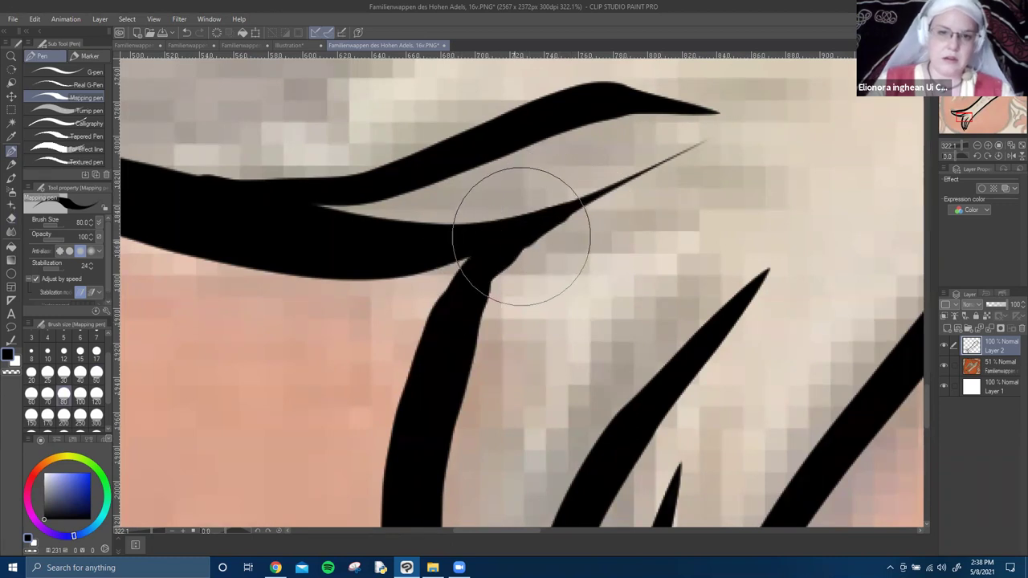
scroll(523, 330, "down", 5)
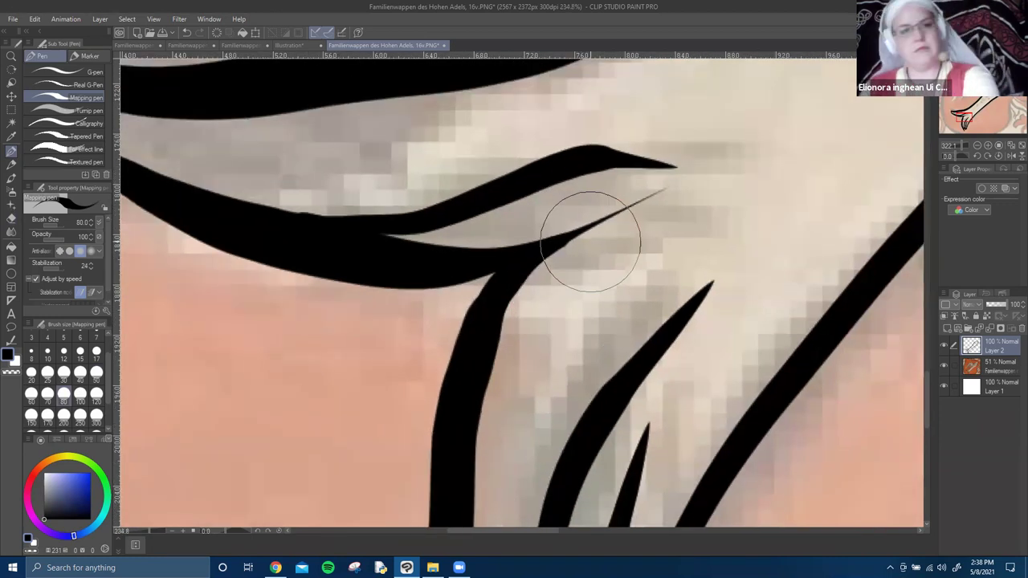
scroll(417, 309, "up", 5)
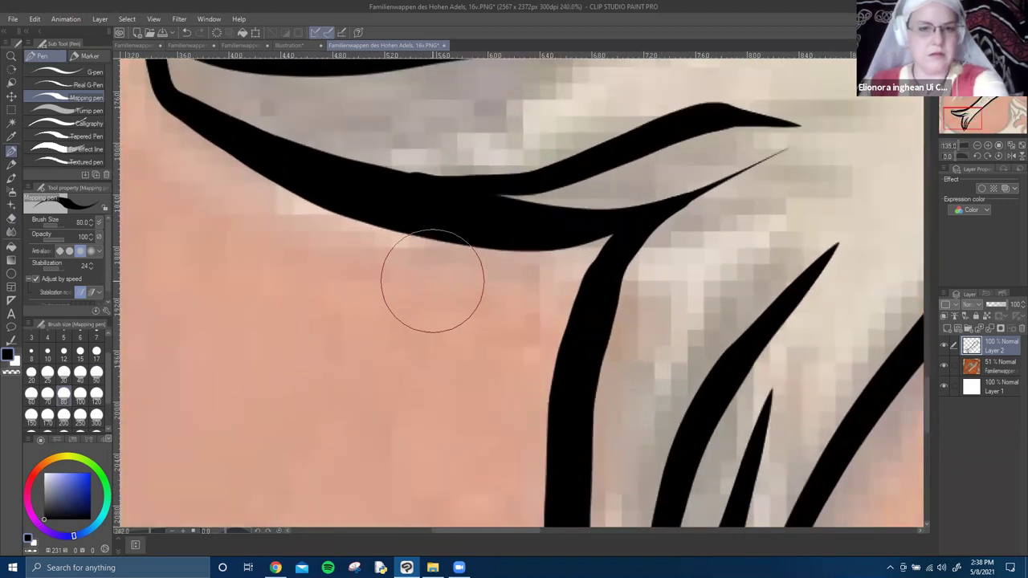
key("e")
left_click_drag(409, 135, 447, 131)
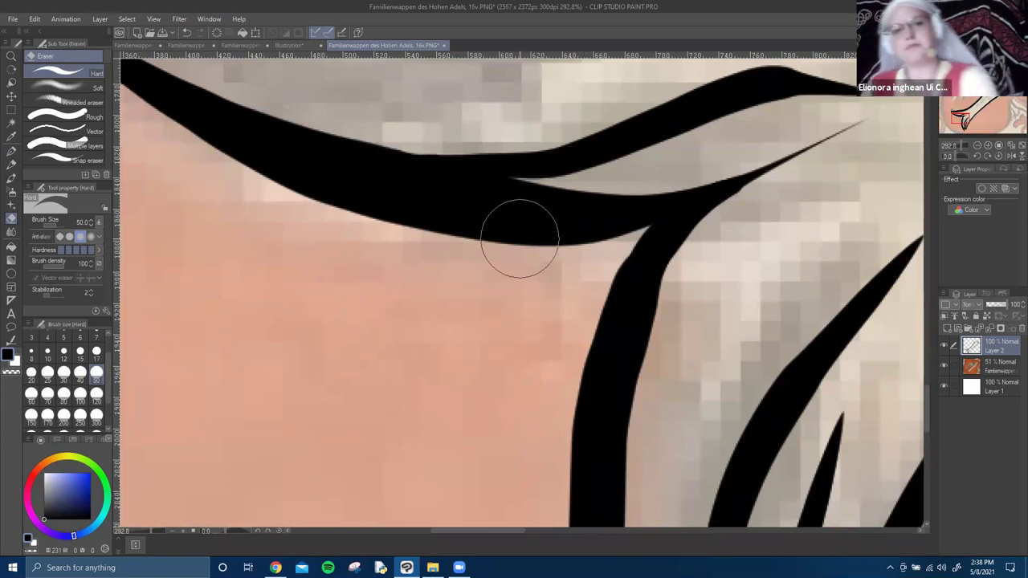
Trace the small curved scale marks along the fish's body with the Mapping pen at size 80.
scroll(603, 168, "down", 5)
scroll(481, 289, "right", 10)
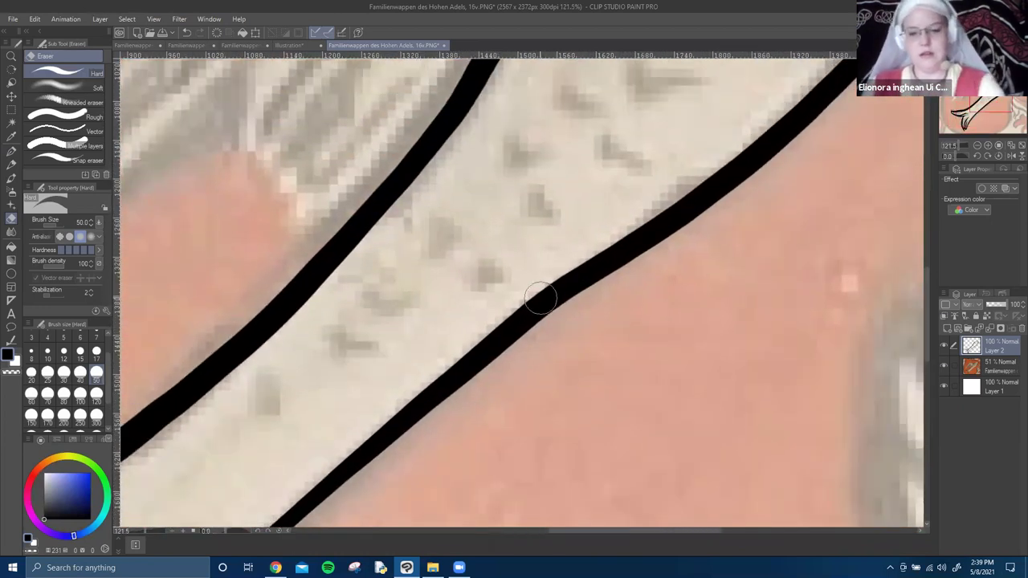
key("p")
scroll(570, 160, "down", 3)
left_click_drag(535, 148, 580, 171)
left_click_drag(585, 216, 642, 237)
left_click_drag(508, 243, 548, 260)
left_click_drag(550, 295, 598, 317)
left_click_drag(456, 286, 485, 312)
left_click_drag(475, 347, 507, 363)
mouse_move(382, 379)
left_mouse_down()
mouse_move(534, 235)
mouse_move(554, 246)
left_mouse_up()
left_click_drag(579, 278, 615, 275)
left_click_drag(481, 283, 525, 298)
left_click_drag(435, 339, 466, 351)
left_click_drag(369, 394, 391, 402)
scroll(473, 410, "up", 5)
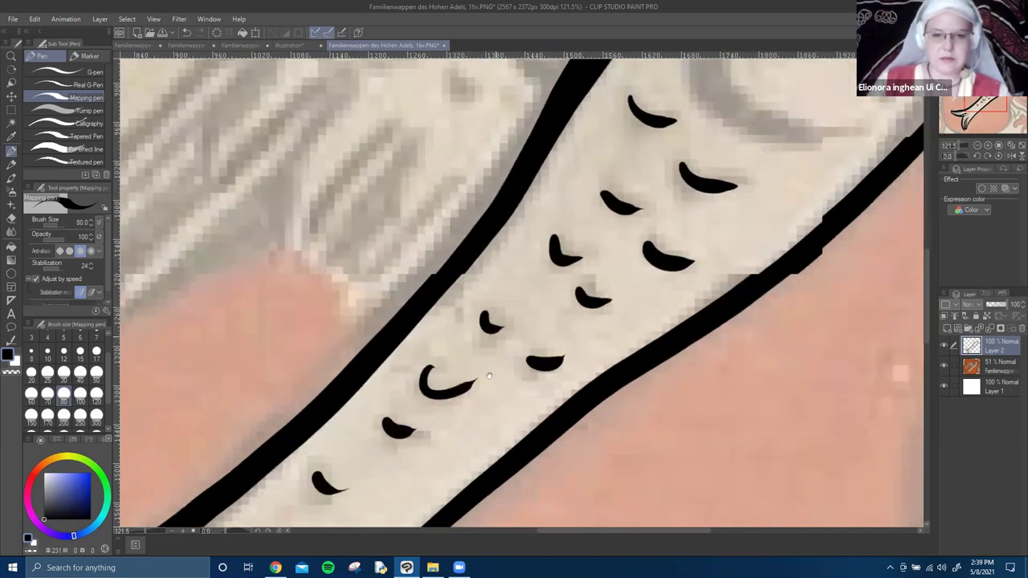
scroll(473, 411, "right", 10)
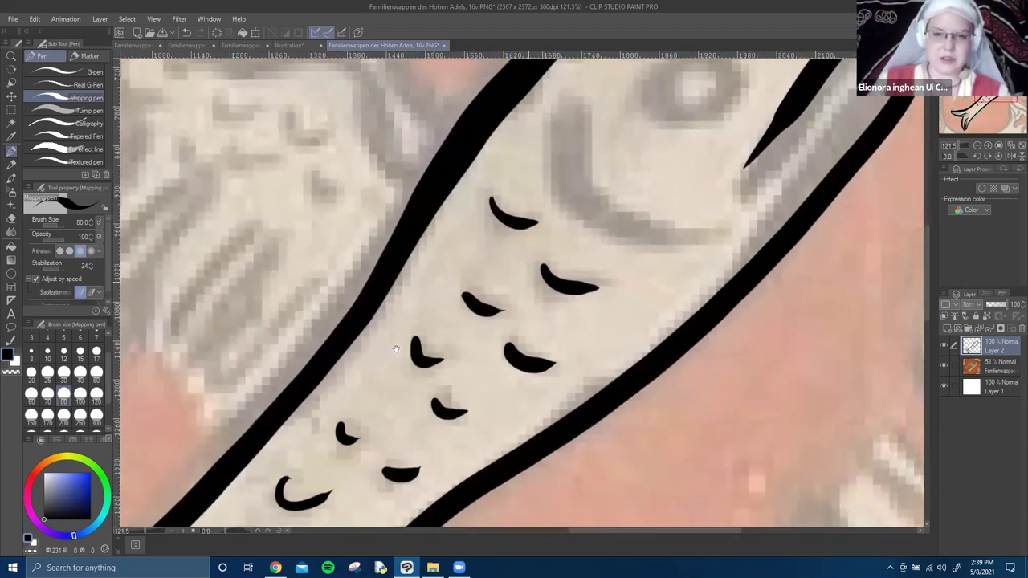
mouse_move(380, 237)
left_mouse_down()
mouse_move(395, 305)
mouse_move(507, 341)
left_mouse_up()
key("ctrl+z")
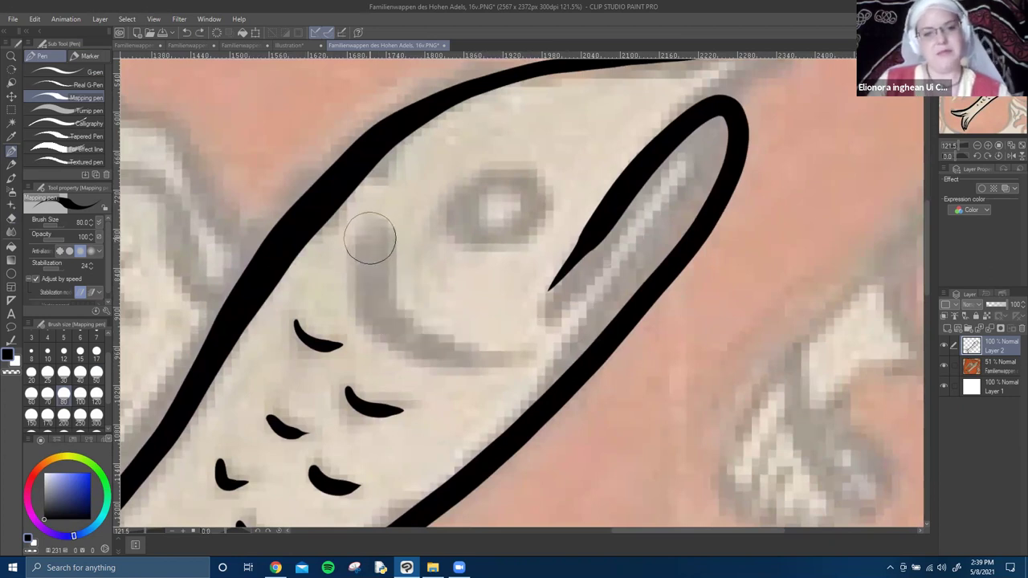
mouse_move(389, 267)
left_mouse_down()
mouse_move(388, 230)
mouse_move(369, 227)
mouse_move(367, 270)
mouse_move(385, 318)
mouse_move(493, 364)
mouse_move(543, 345)
left_mouse_up()
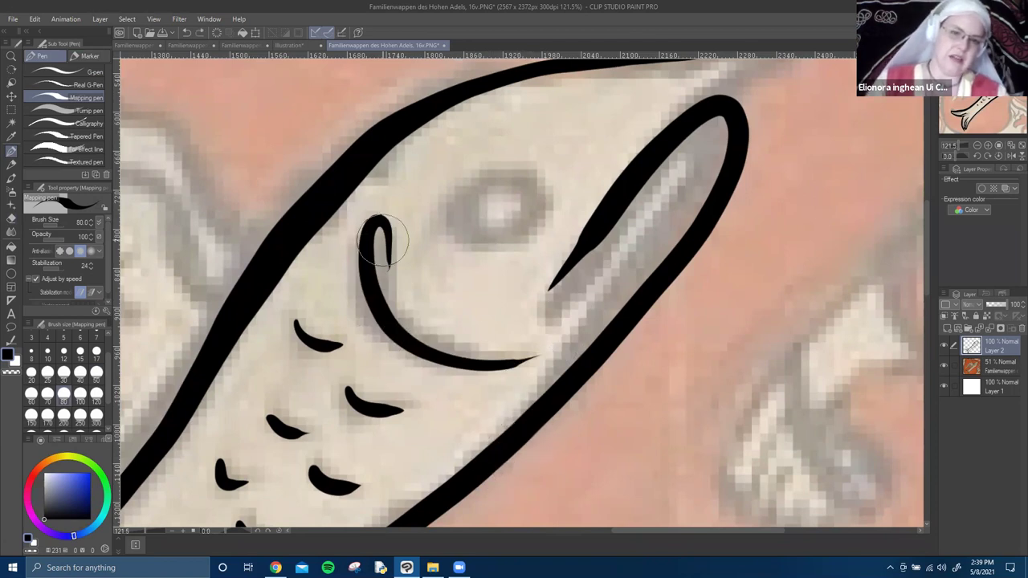
key("ctrl+z")
mouse_move(375, 233)
left_mouse_down()
mouse_move(370, 261)
mouse_move(487, 359)
left_mouse_up()
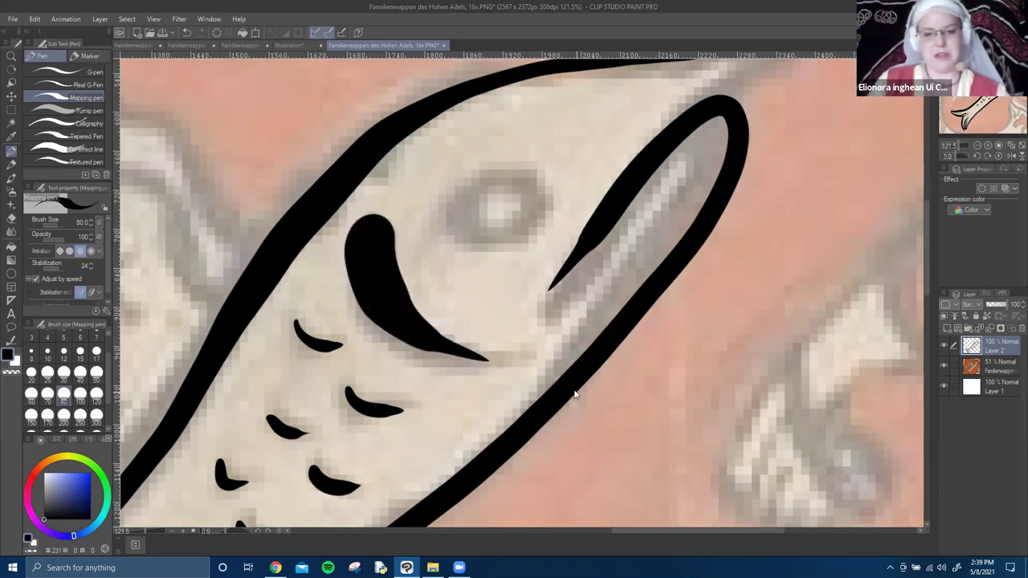
key("ctrl+z")
Trace the curved gill line with its hooked upper end and the round eye with its short trailing stroke.
mouse_move(386, 256)
left_mouse_down()
mouse_move(371, 242)
mouse_move(544, 360)
left_mouse_up()
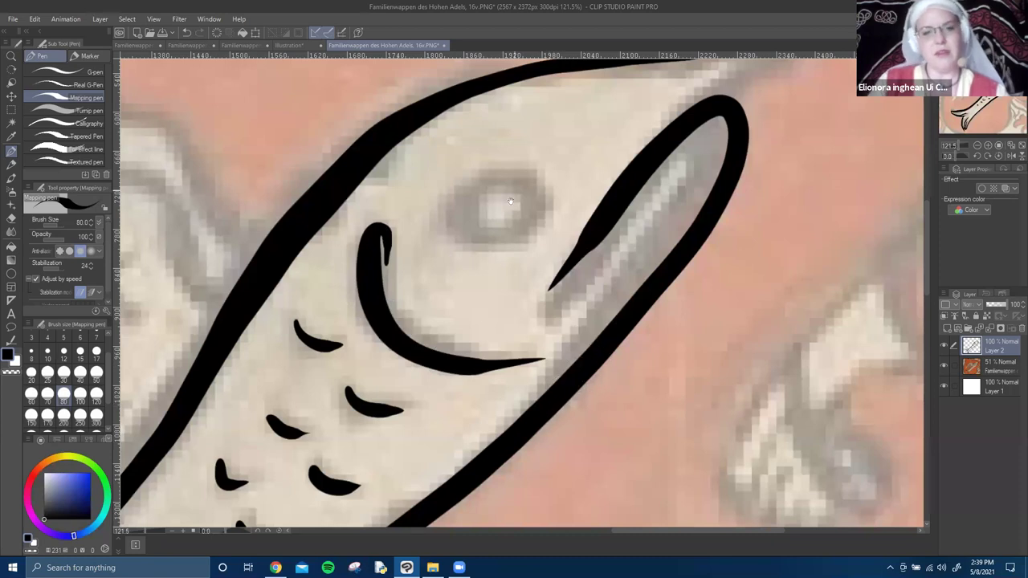
left_click_drag(510, 201, 534, 278)
mouse_move(448, 313)
left_mouse_down()
mouse_move(506, 256)
mouse_move(538, 255)
mouse_move(555, 269)
mouse_move(550, 298)
mouse_move(531, 312)
mouse_move(480, 287)
left_mouse_up()
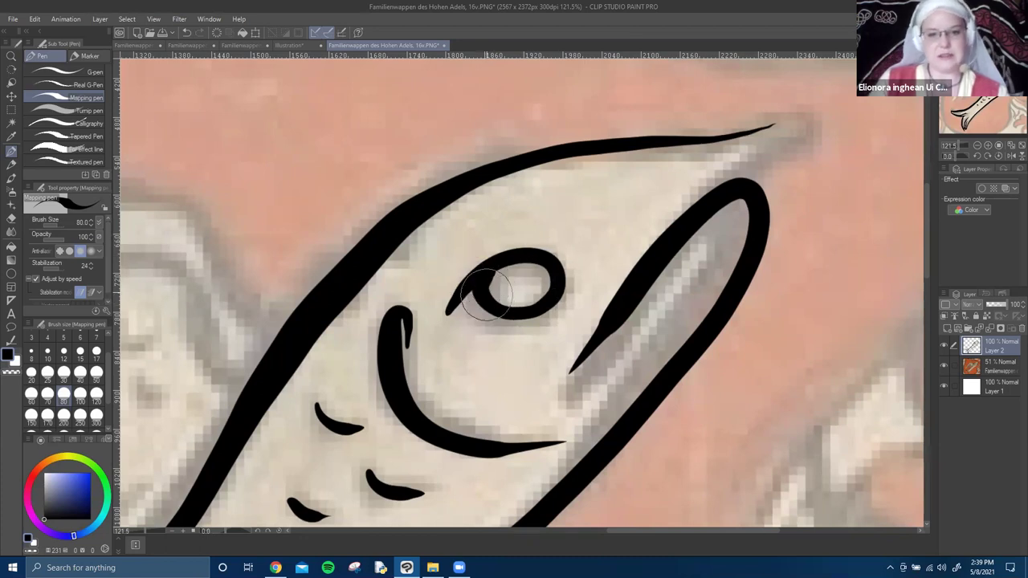
Trace the pointed snout, joining the head's upper outline to the line of the mouth.
left_click_drag(489, 209, 501, 204)
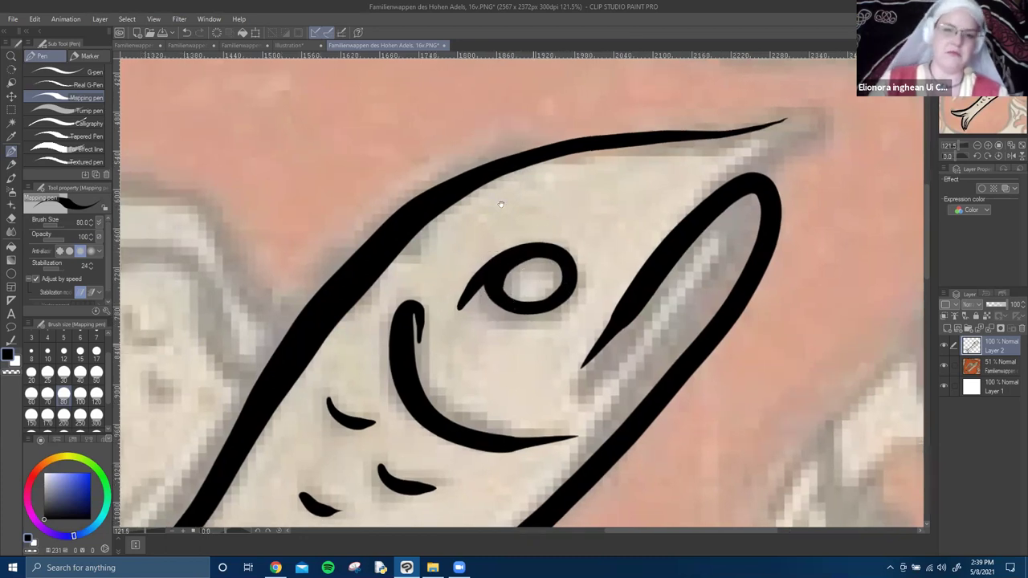
scroll(500, 204, "down", 3)
scroll(564, 331, "up", 3)
mouse_move(564, 331)
left_mouse_down()
mouse_move(471, 402)
mouse_move(489, 394)
left_mouse_up()
scroll(495, 335, "down", 2)
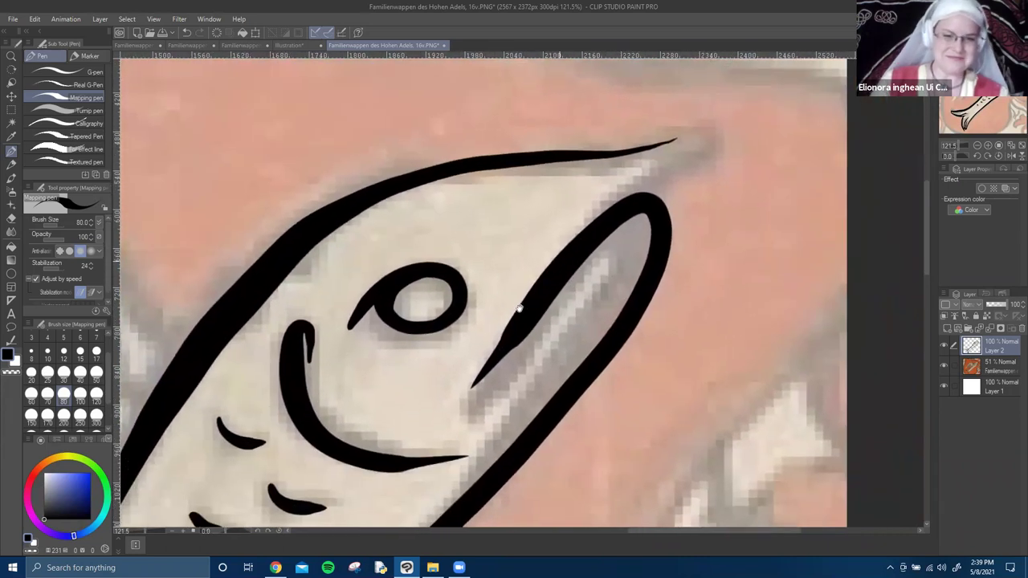
scroll(491, 322, "up", 2)
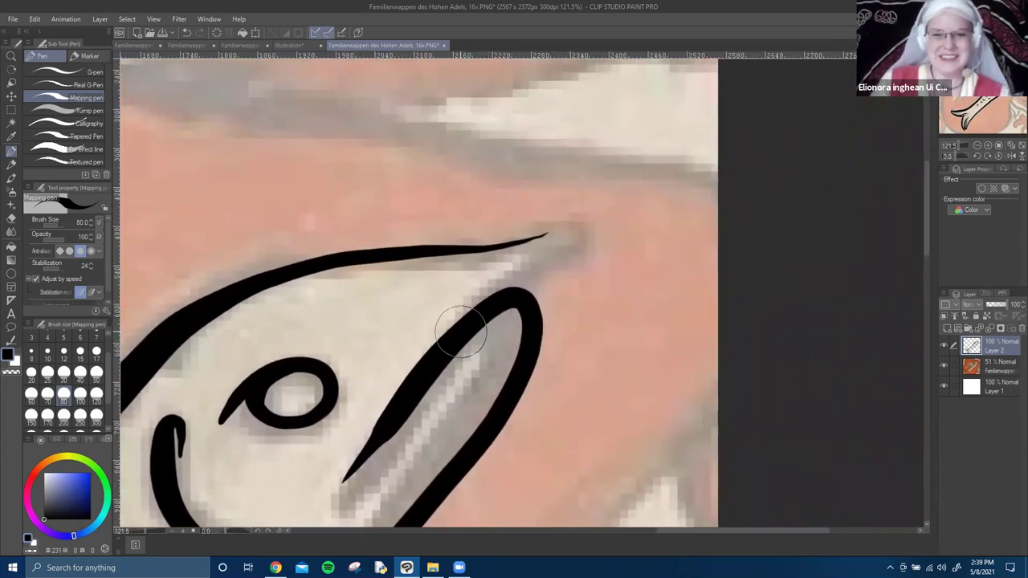
mouse_move(424, 354)
left_mouse_down()
mouse_move(565, 226)
mouse_move(499, 245)
mouse_move(366, 255)
mouse_move(251, 301)
left_mouse_up()
Trace the wing's wavy upper edge from the fish's back, its outer edge and the longest feather tip.
left_click_drag(128, 466, 602, 265)
scroll(566, 427, "down", 2)
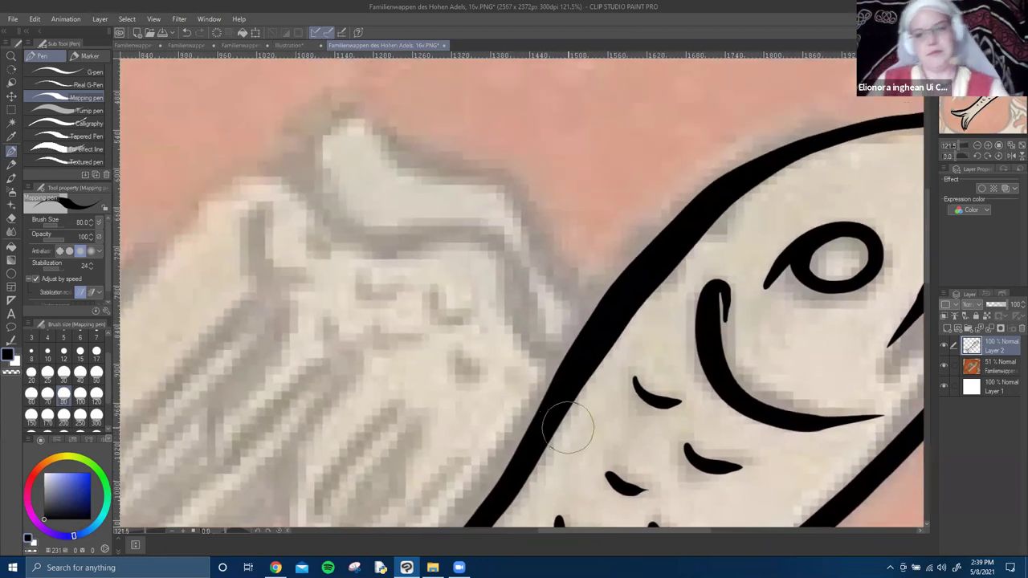
scroll(587, 388, "down", 2)
left_click_drag(587, 387, 573, 301)
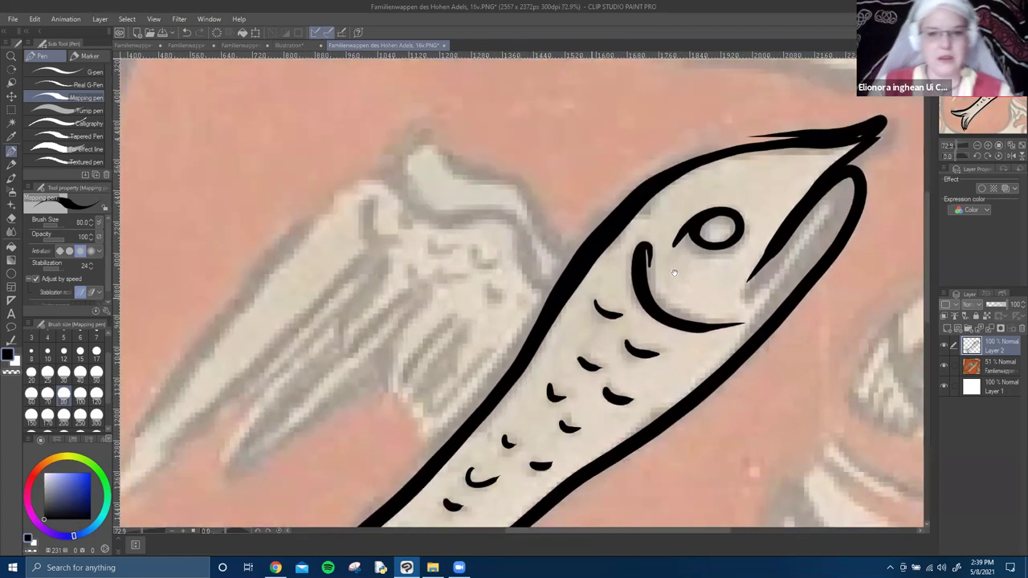
left_click_drag(247, 345, 331, 317)
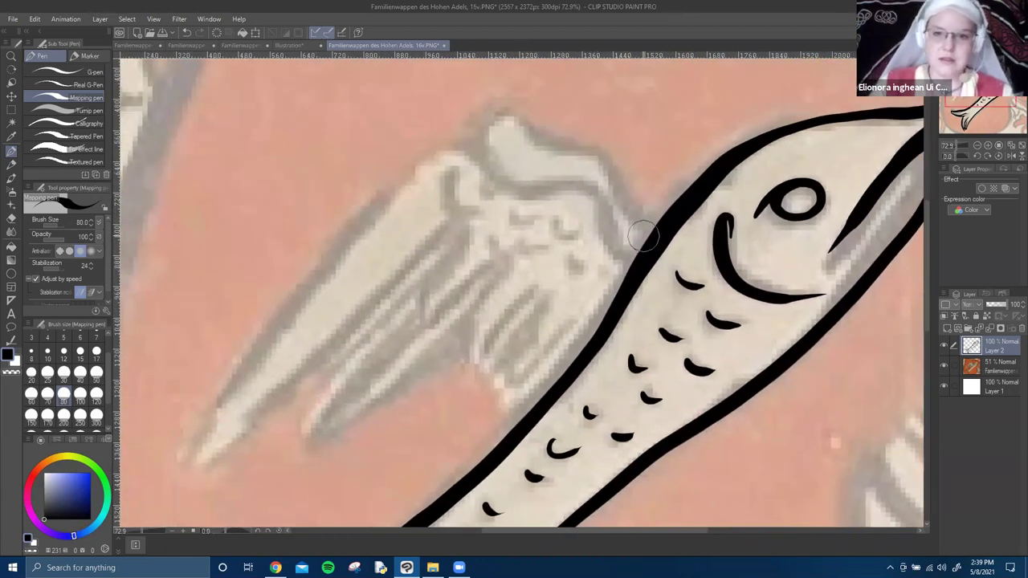
mouse_move(630, 255)
left_mouse_down()
mouse_move(590, 178)
mouse_move(523, 178)
mouse_move(472, 149)
mouse_move(443, 149)
mouse_move(404, 172)
mouse_move(227, 406)
mouse_move(205, 468)
mouse_move(401, 266)
left_mouse_up()
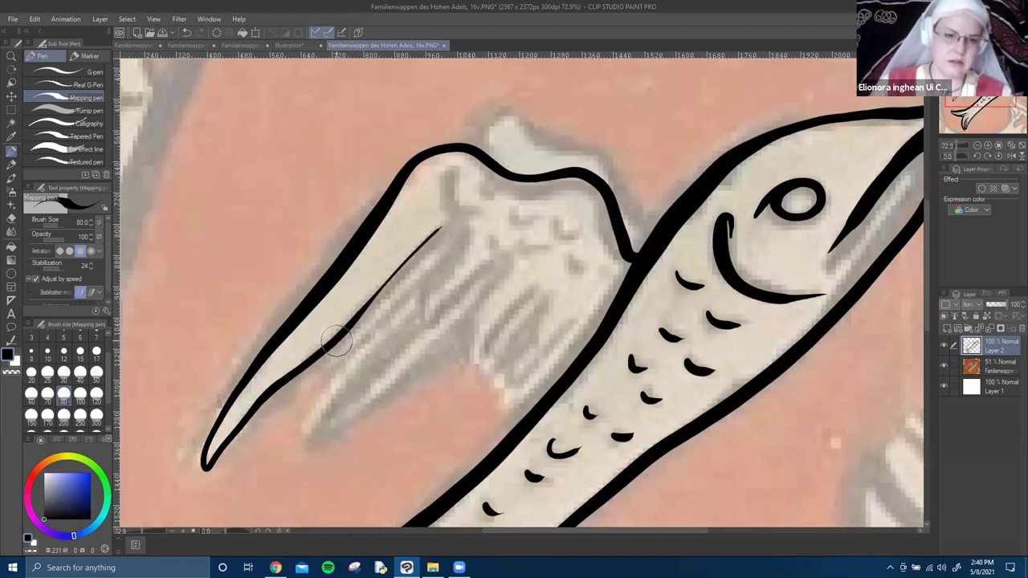
Trace the next long feathers of the wing beside the outermost one, including their pointed lower tips.
left_click_drag(312, 383, 431, 273)
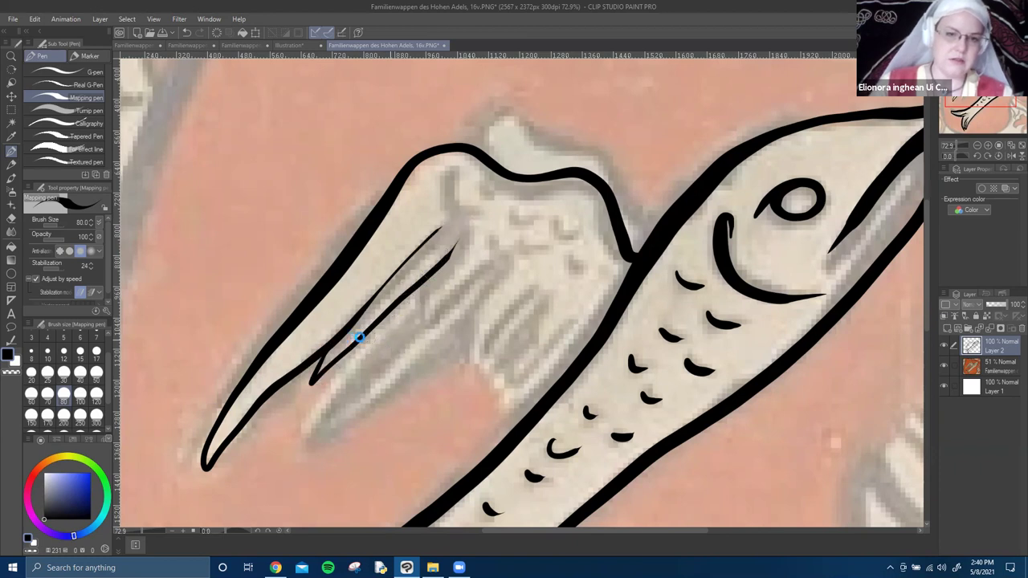
key("e")
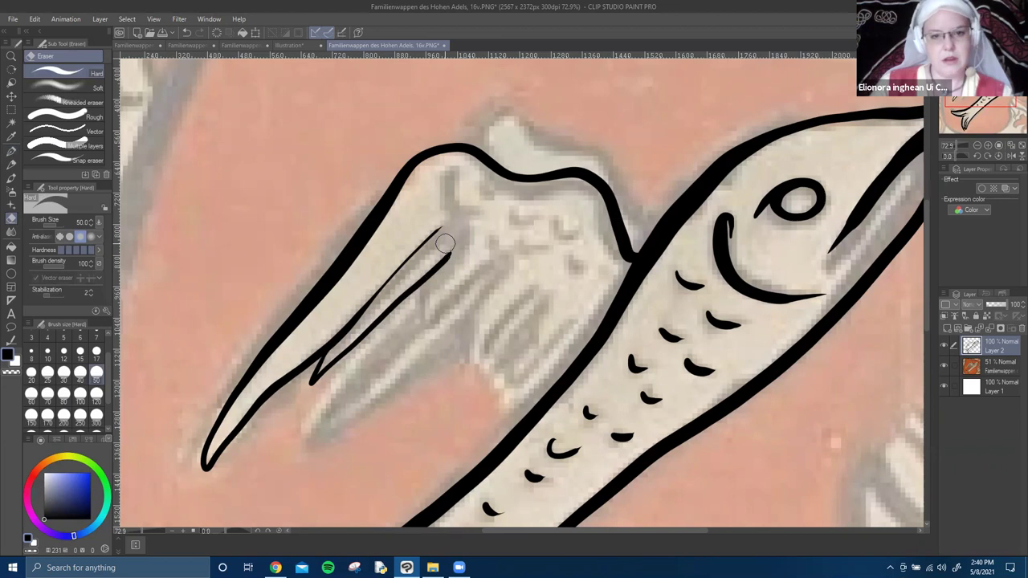
key("p")
mouse_move(365, 348)
left_mouse_down()
mouse_move(391, 337)
mouse_move(440, 256)
left_mouse_up()
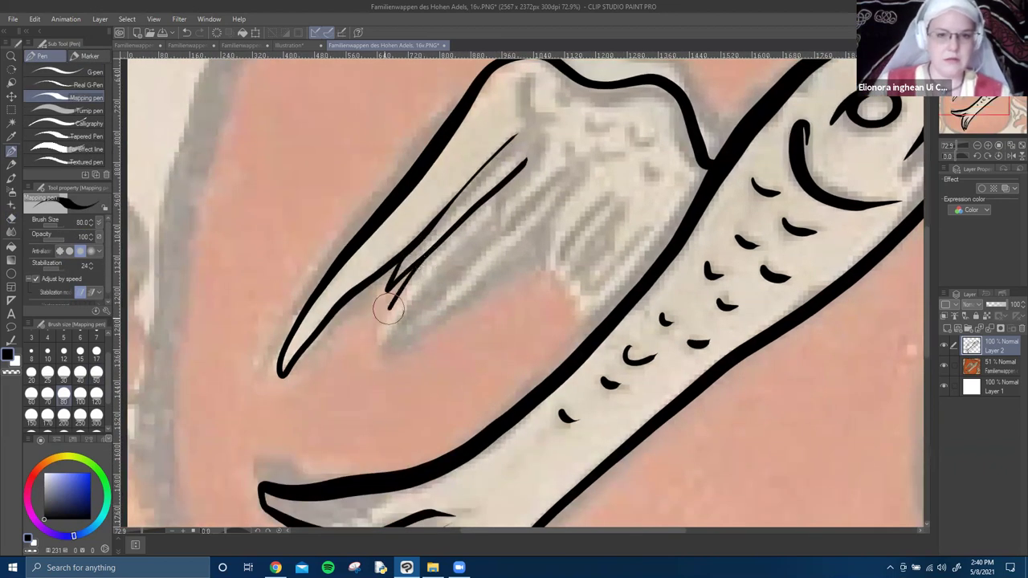
mouse_move(391, 328)
left_mouse_down()
mouse_move(440, 265)
mouse_move(486, 229)
left_mouse_up()
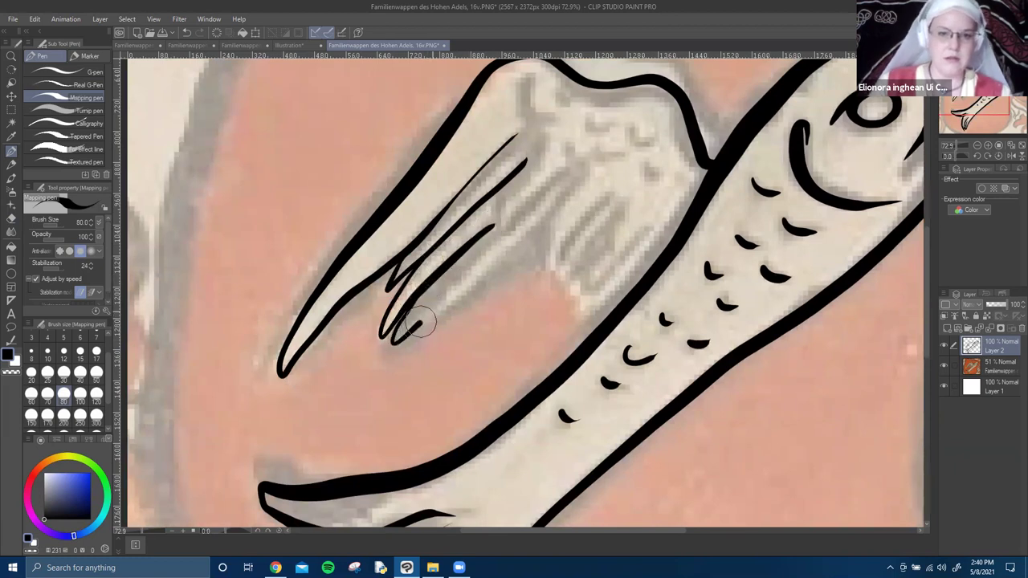
left_click_drag(416, 323, 530, 234)
Trace the rounded hook joining the long feathers and the curved start of the short feathers near the wing's middle.
mouse_move(510, 181)
left_mouse_down()
mouse_move(494, 201)
mouse_move(403, 241)
left_mouse_up()
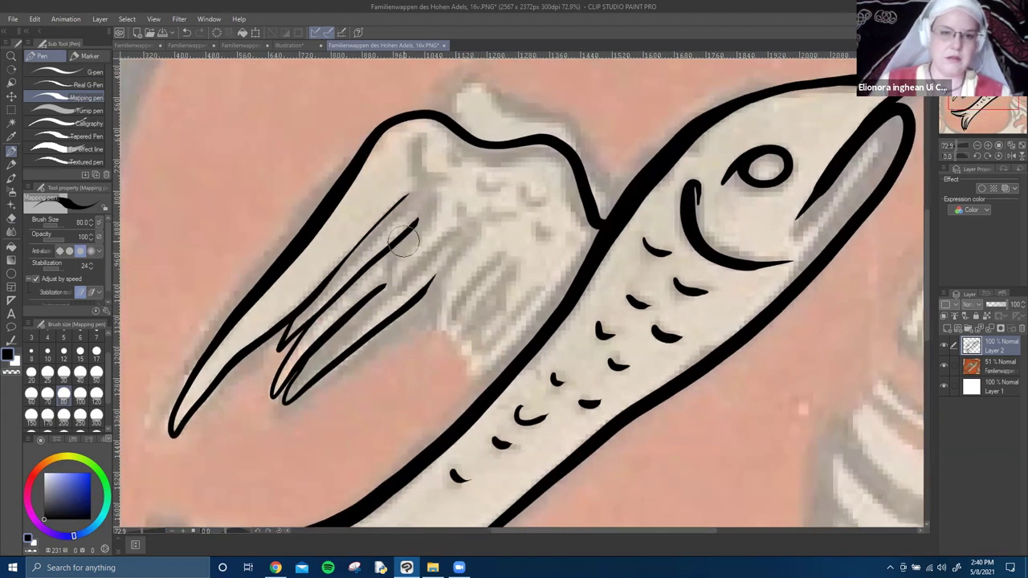
left_click_drag(402, 279, 489, 209)
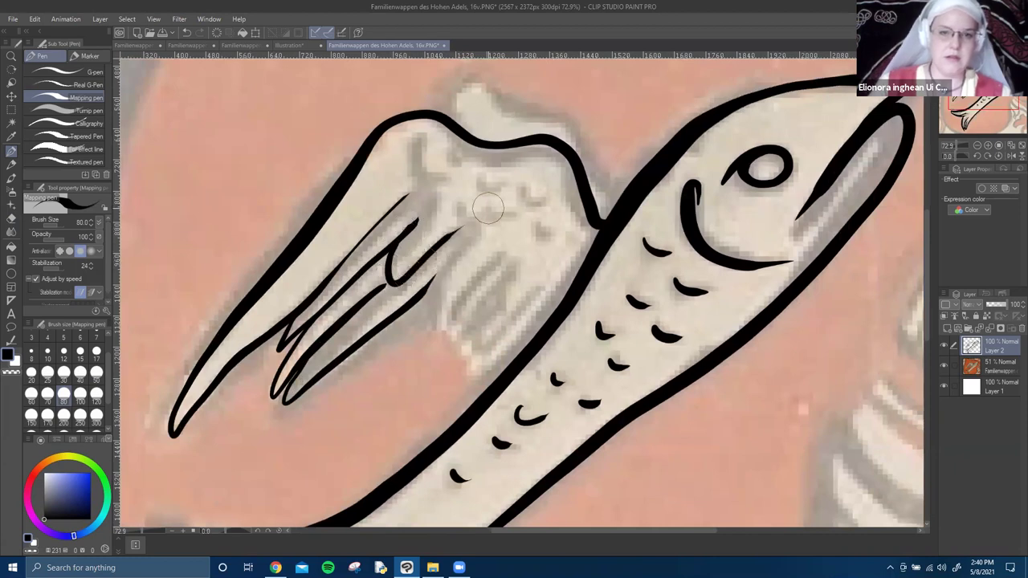
left_click_drag(473, 283, 432, 239)
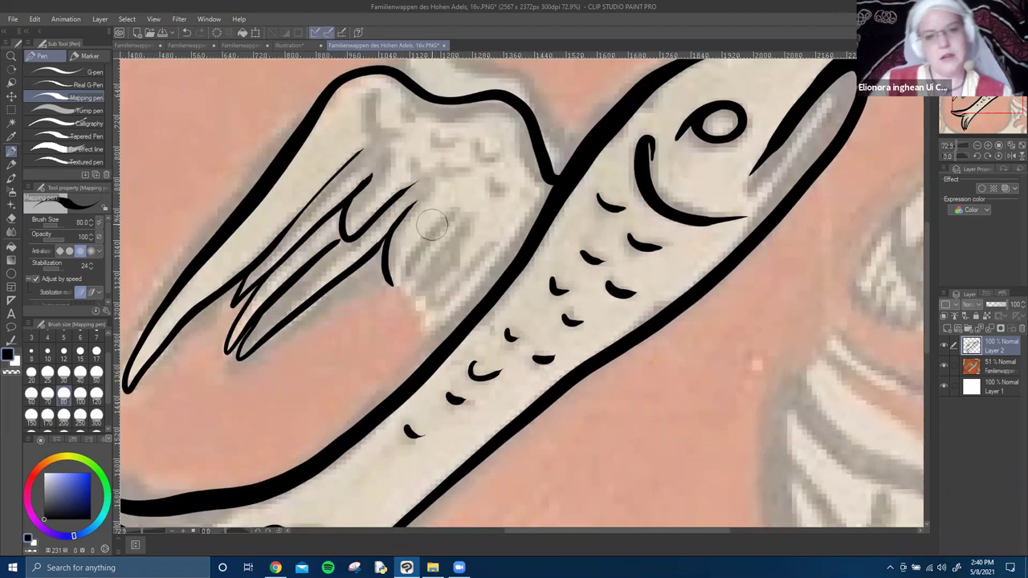
mouse_move(365, 322)
left_mouse_down()
mouse_move(478, 375)
mouse_move(581, 374)
mouse_move(597, 434)
left_mouse_up()
mouse_move(281, 293)
left_mouse_down()
mouse_move(368, 215)
mouse_move(471, 160)
mouse_move(554, 98)
left_mouse_up()
key("ctrl+z")
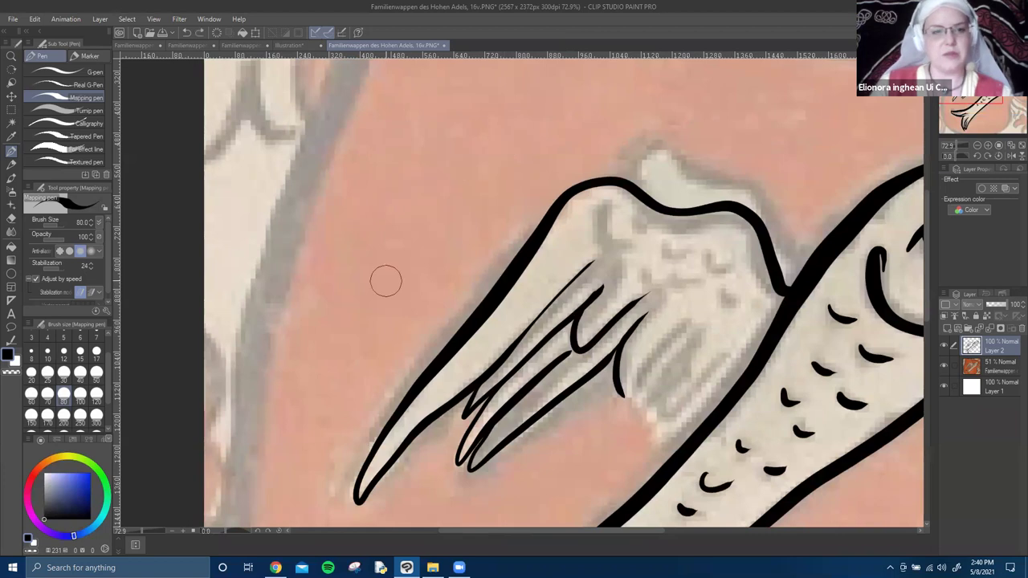
Open the pen pressure adjustment with its graph, draw varied test strokes on the canvas, and proceed to checking the adjusted settings.
left_click(14, 20)
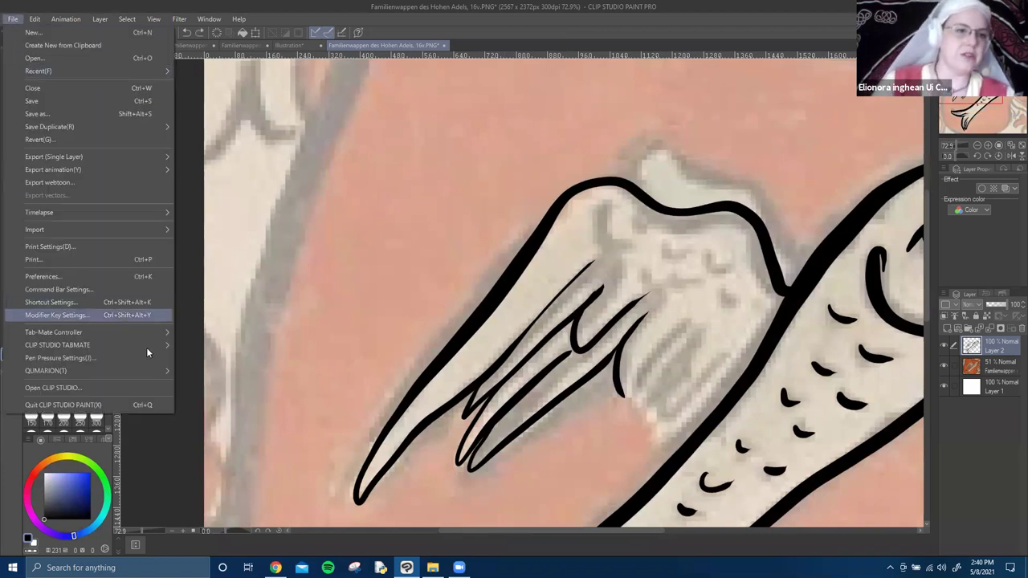
left_click(102, 363)
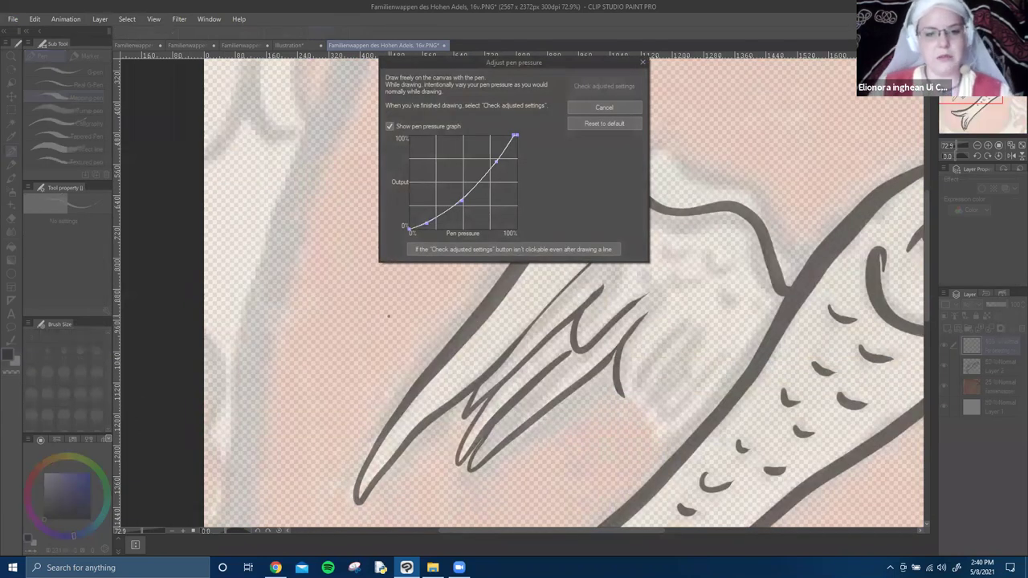
mouse_move(371, 343)
left_mouse_down()
mouse_move(505, 370)
mouse_move(622, 329)
left_mouse_up()
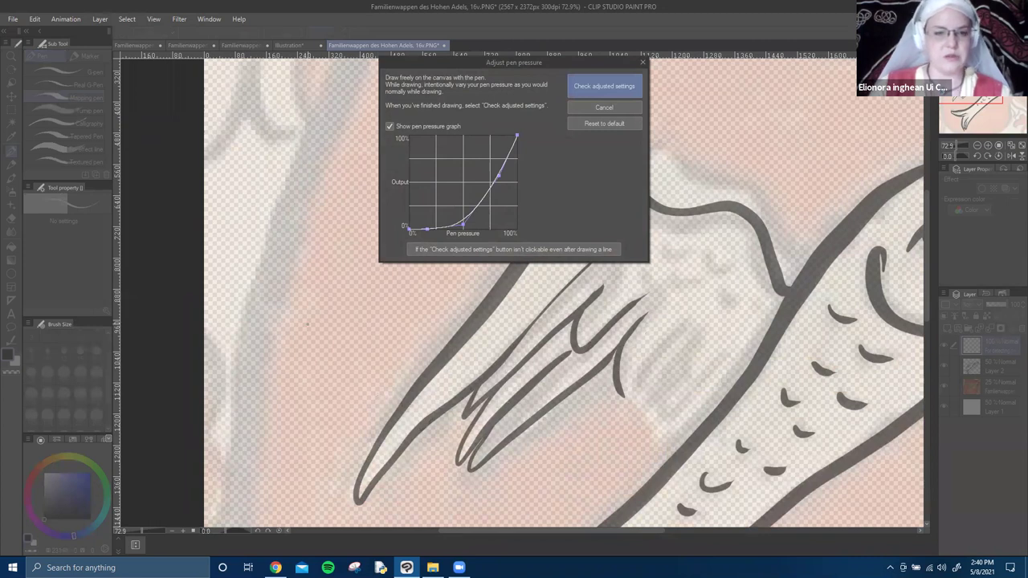
left_click_drag(269, 399, 250, 418)
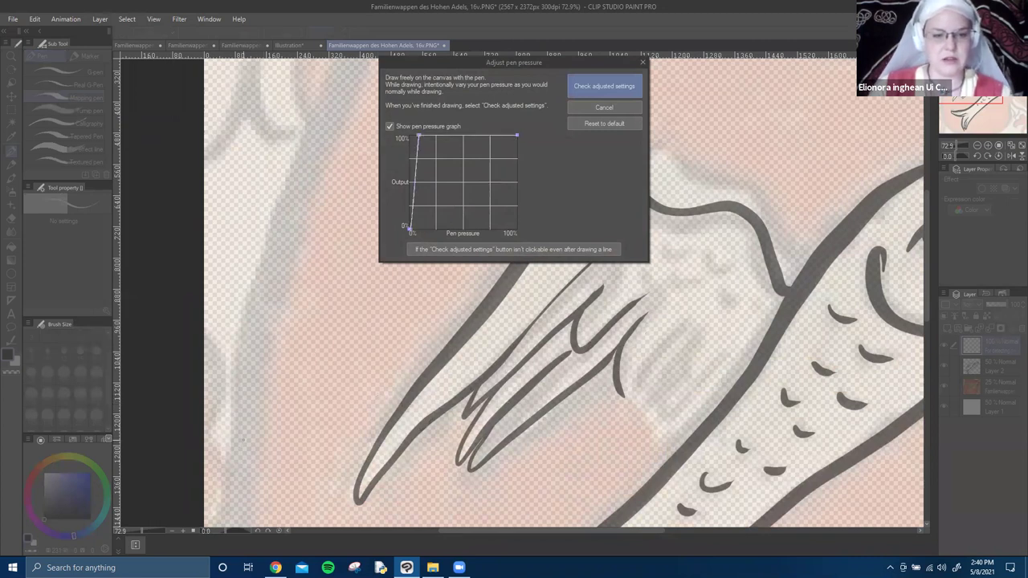
left_click_drag(538, 325, 631, 308)
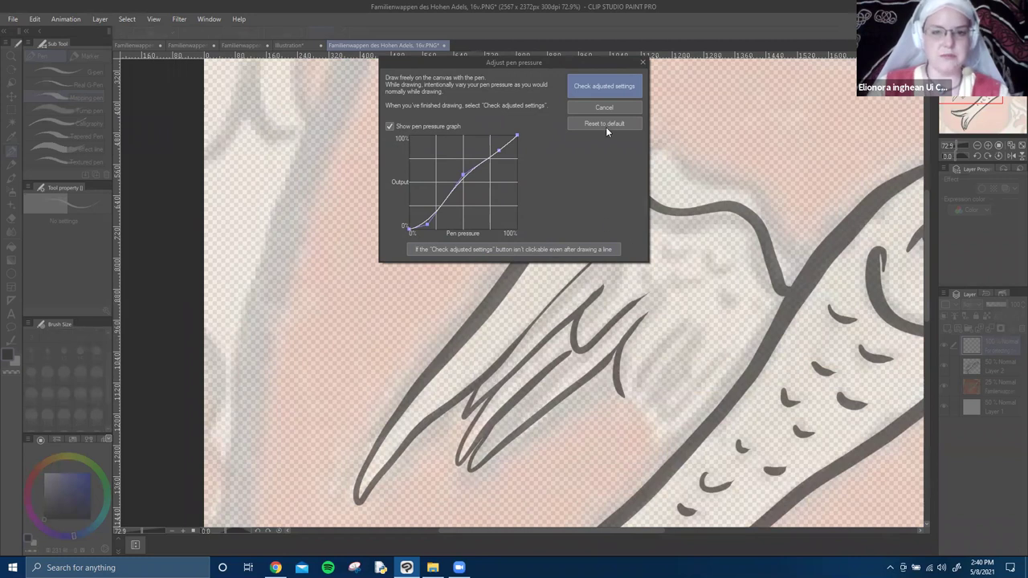
left_click(604, 86)
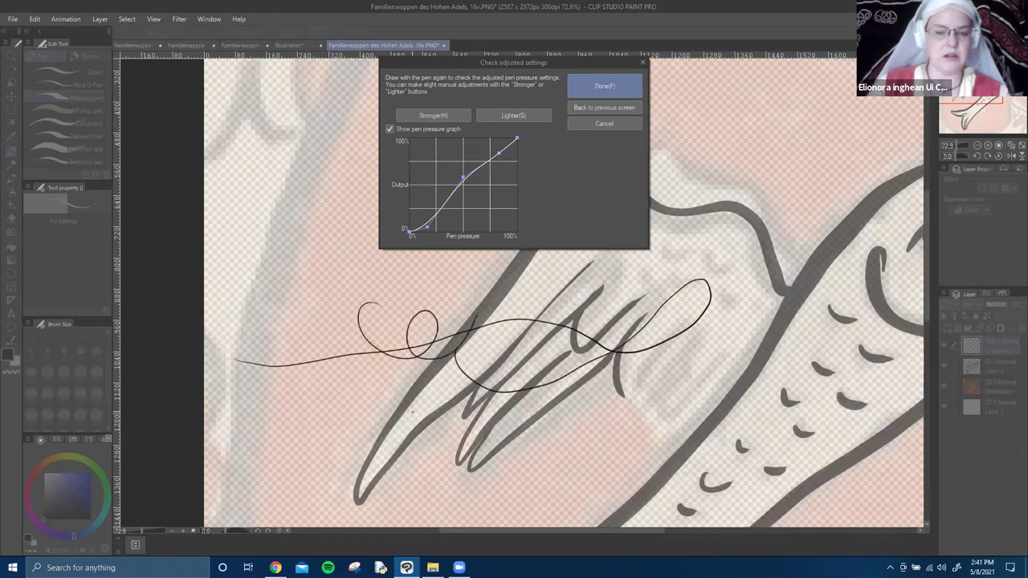
Try stronger and lighter pen pressure with a test stroke, bend the graph's middle point, and cancel the adjustment.
left_click(604, 125)
left_click(446, 115)
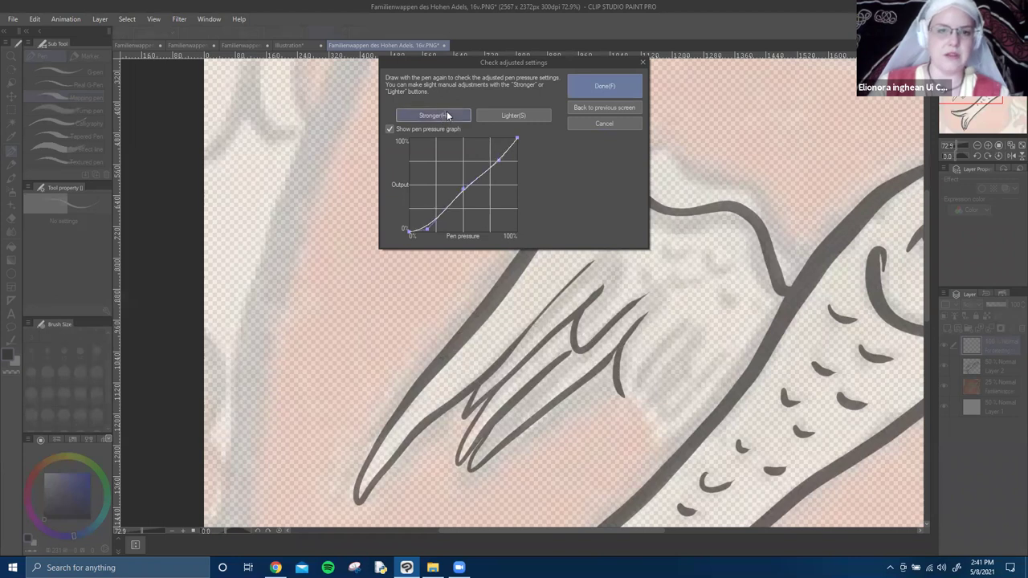
left_click(434, 116)
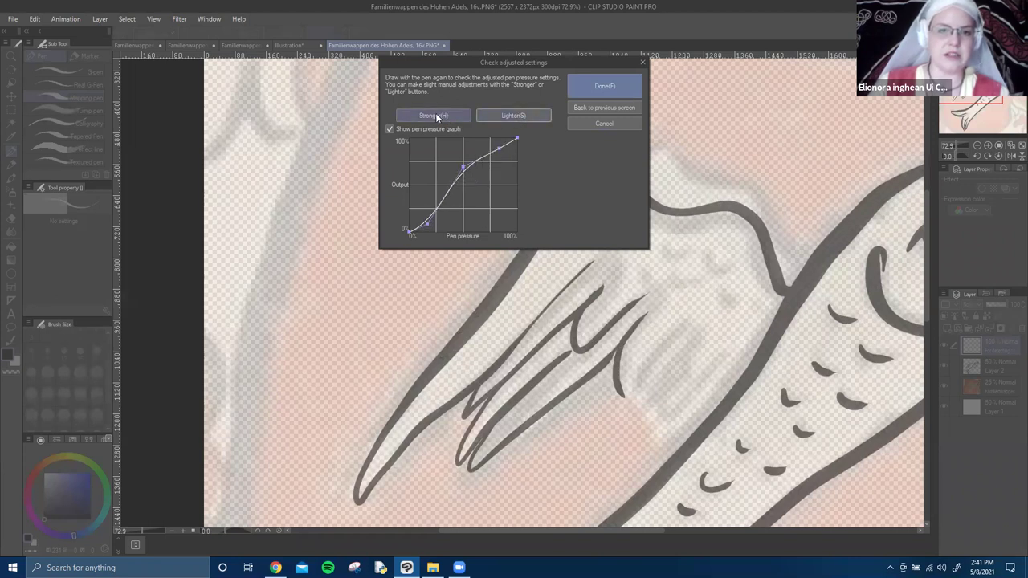
left_click(522, 117)
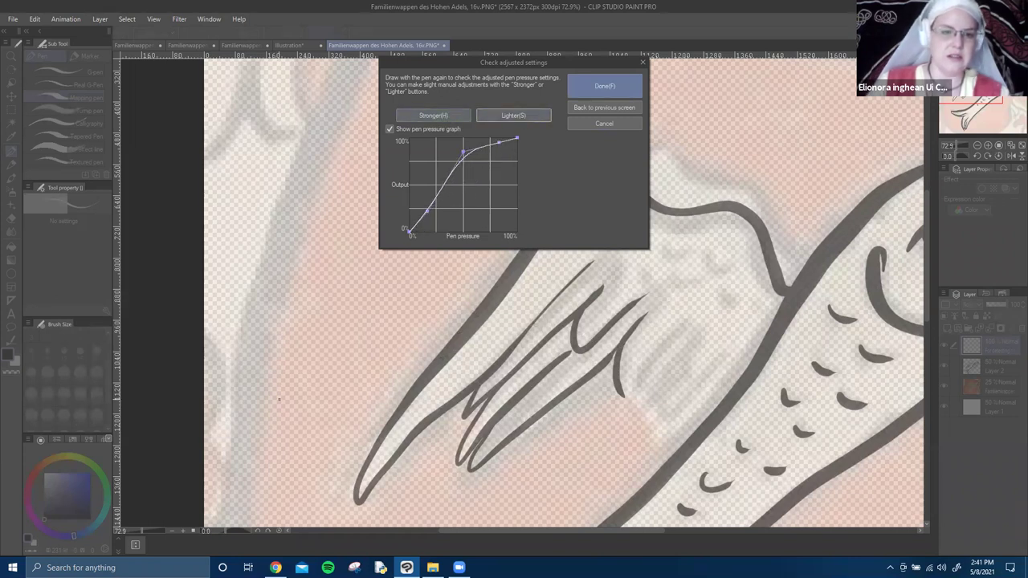
left_click_drag(434, 354, 681, 289)
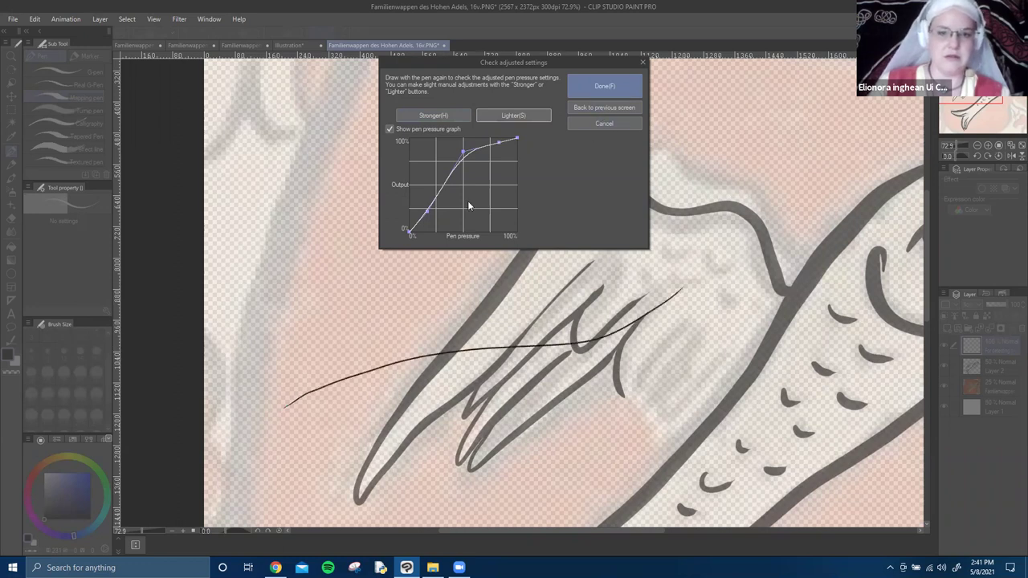
left_click(452, 117)
left_click(450, 116)
left_click_drag(463, 174, 497, 217)
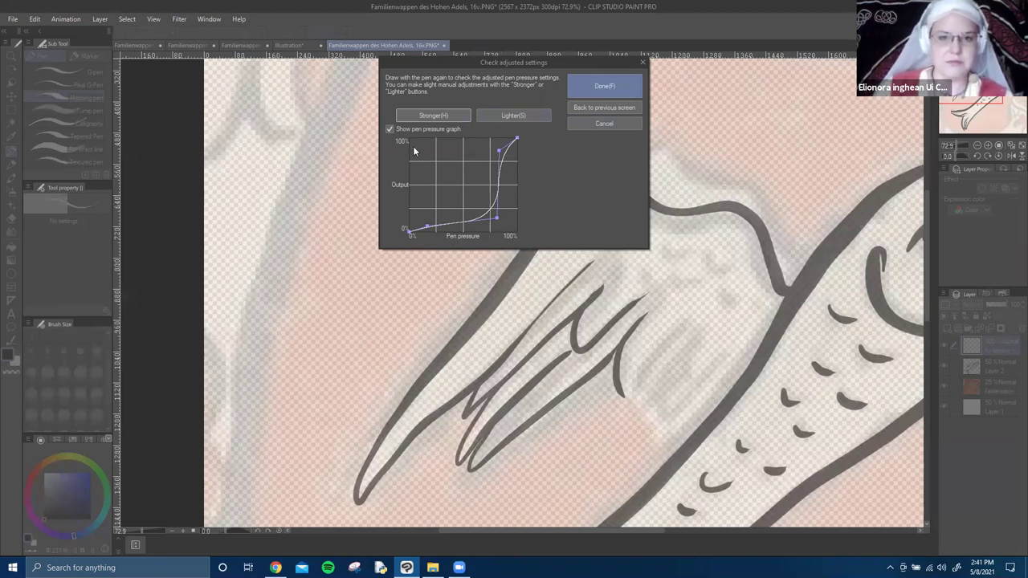
left_click(604, 125)
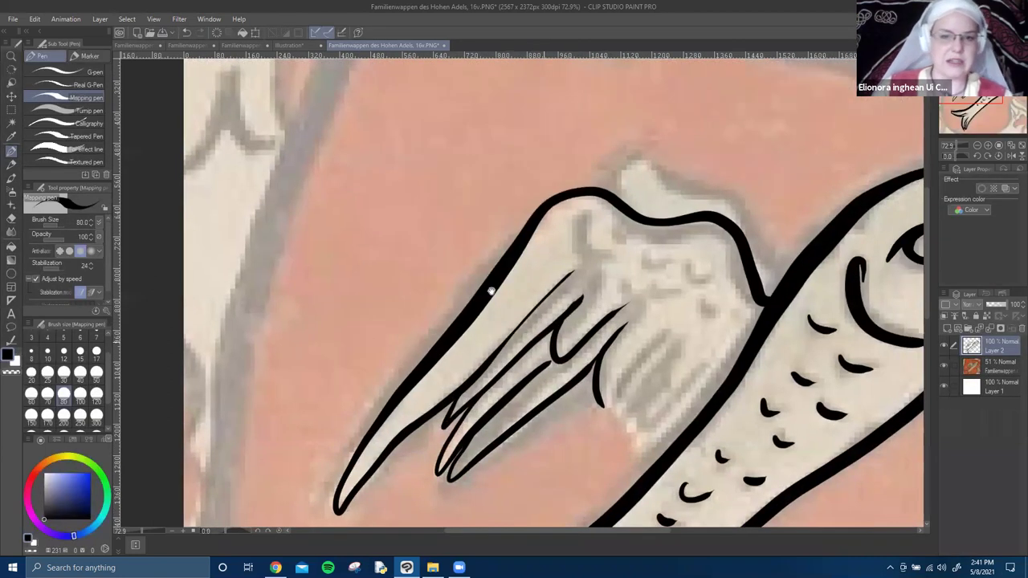
Trace the lowest long feather of the wing with its rounded tip beneath the neighbouring feathers.
scroll(497, 314, "up", 3)
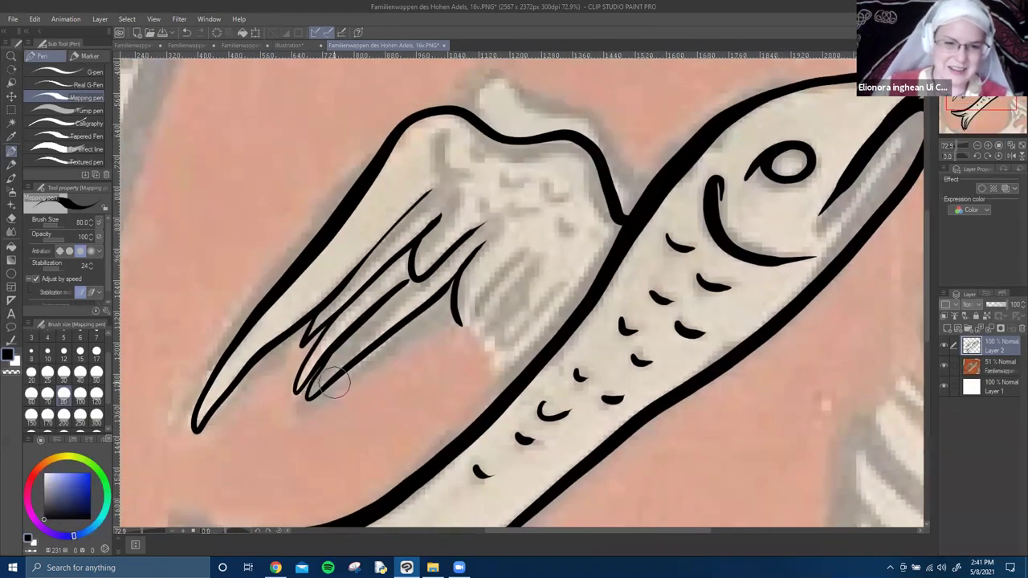
left_click_drag(317, 392, 428, 319)
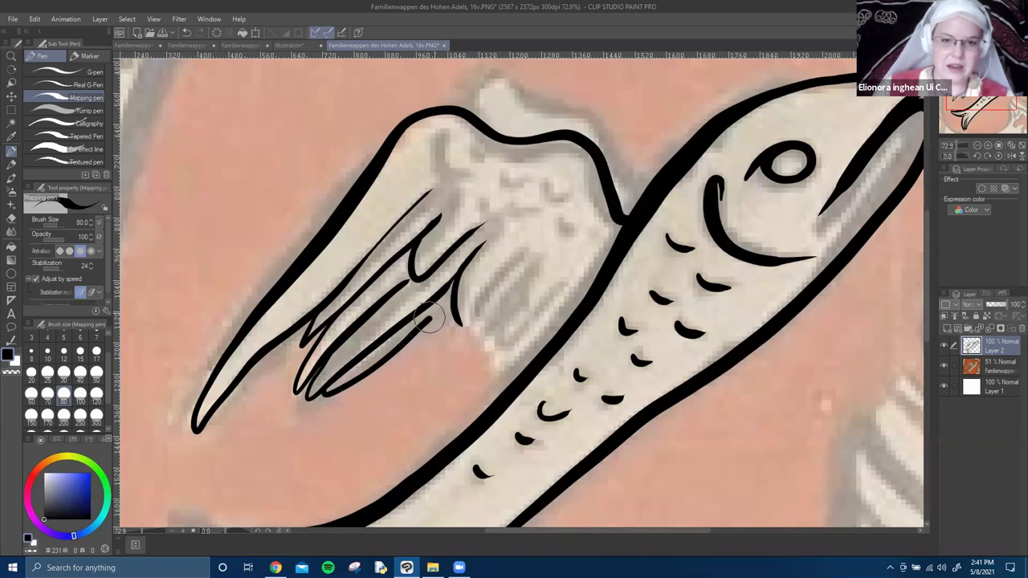
mouse_move(328, 385)
left_mouse_down()
mouse_move(368, 379)
mouse_move(430, 331)
left_mouse_up()
Trace the short inner feathers along the wing's lower edge, ending with the edge line that meets the fish's back.
mouse_move(534, 361)
left_mouse_down()
mouse_move(474, 300)
mouse_move(448, 307)
mouse_move(514, 248)
left_mouse_up()
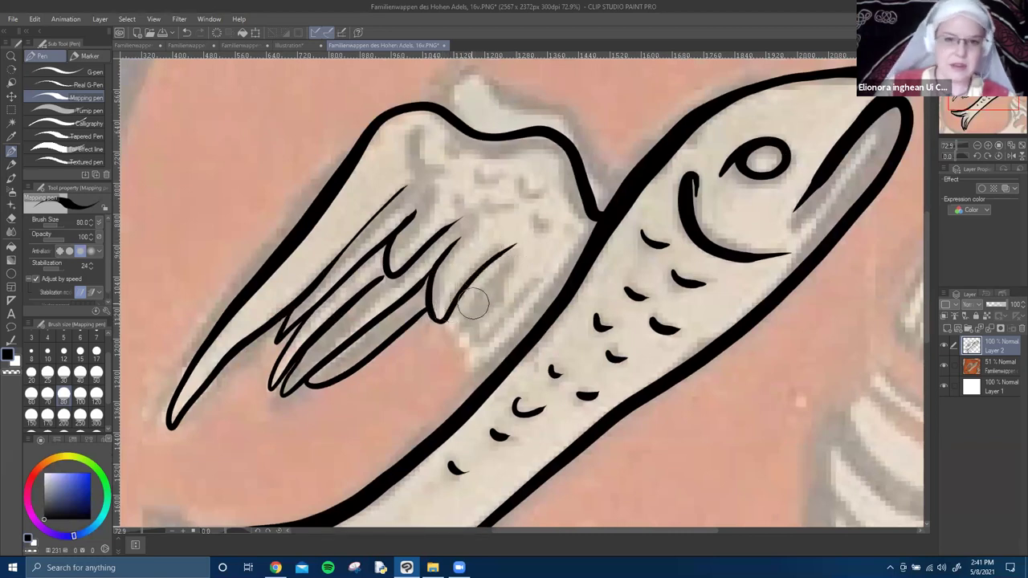
left_click_drag(452, 325, 505, 277)
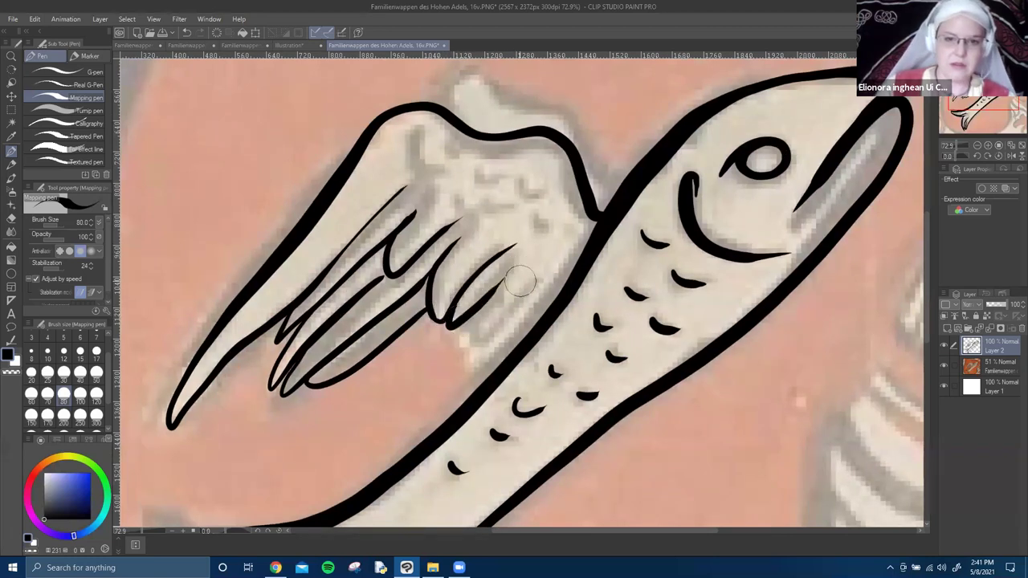
left_click_drag(468, 331, 534, 247)
key("ctrl+z")
mouse_move(474, 320)
left_mouse_down()
mouse_move(470, 338)
mouse_move(510, 325)
mouse_move(548, 275)
left_mouse_up()
mouse_move(501, 357)
left_mouse_down()
mouse_move(493, 273)
mouse_move(462, 278)
mouse_move(482, 298)
left_mouse_up()
left_click_drag(526, 227, 494, 303)
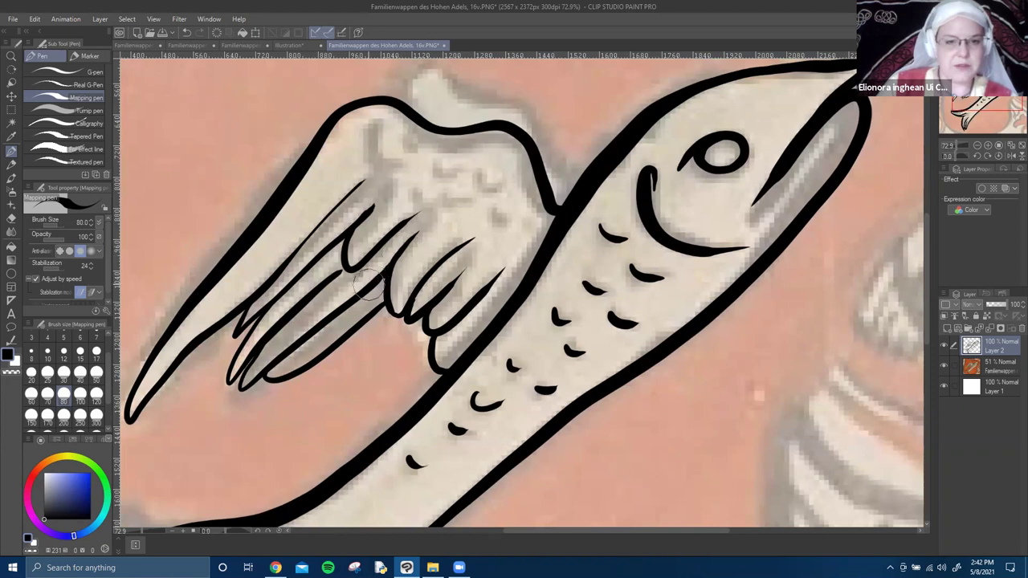
Trace the curved shoulder line and the small crescent feather marks across the upper part of the wing.
left_click_drag(428, 225, 434, 294)
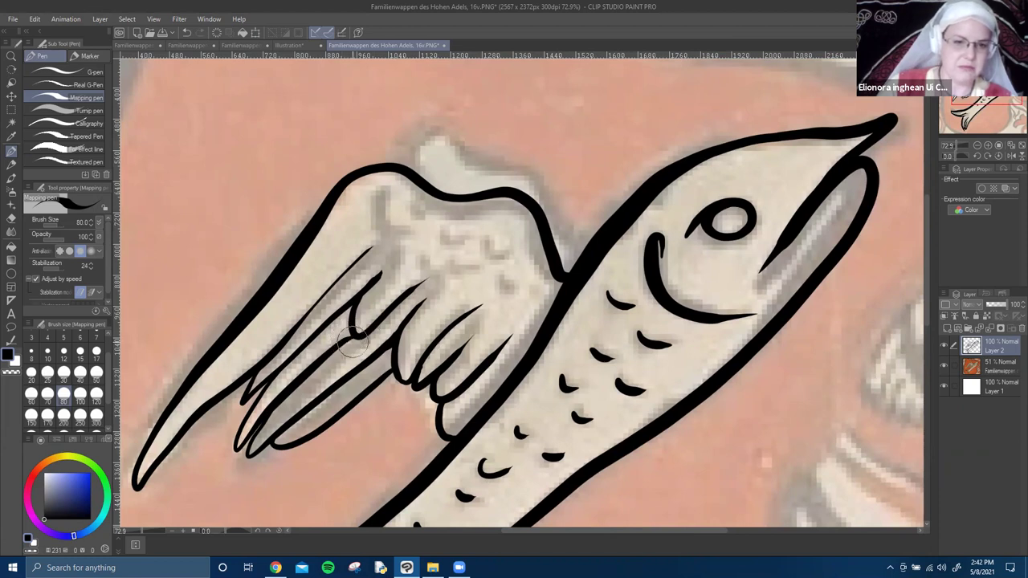
left_click_drag(433, 263, 422, 294)
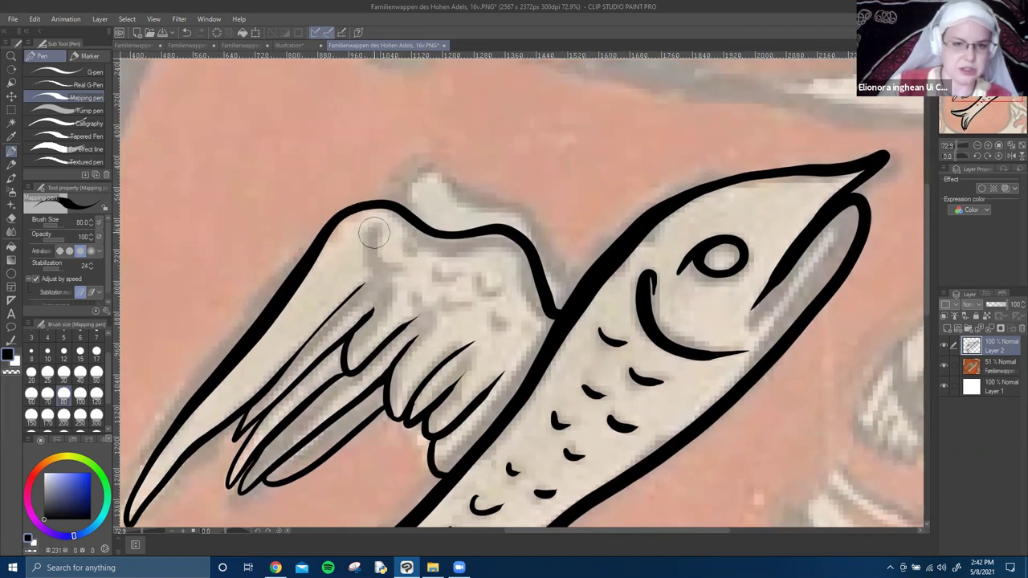
mouse_move(391, 336)
left_mouse_down()
mouse_move(460, 297)
mouse_move(511, 211)
left_mouse_up()
left_click_drag(503, 151, 377, 269)
left_click_drag(504, 173, 355, 329)
left_click_drag(383, 221, 417, 256)
key("ctrl+z")
mouse_move(388, 217)
left_mouse_down()
mouse_move(411, 254)
mouse_move(405, 281)
mouse_move(451, 295)
left_mouse_up()
mouse_move(445, 256)
left_mouse_down()
mouse_move(492, 238)
mouse_move(515, 270)
mouse_move(479, 291)
mouse_move(520, 306)
left_mouse_up()
left_click_drag(505, 380, 472, 481)
Trace the far wing's outline behind the first wing, from its rounded tip down to the fish's back, redrawing it until smooth.
mouse_move(393, 301)
left_mouse_down()
mouse_move(393, 268)
mouse_move(446, 273)
mouse_move(562, 369)
left_mouse_up()
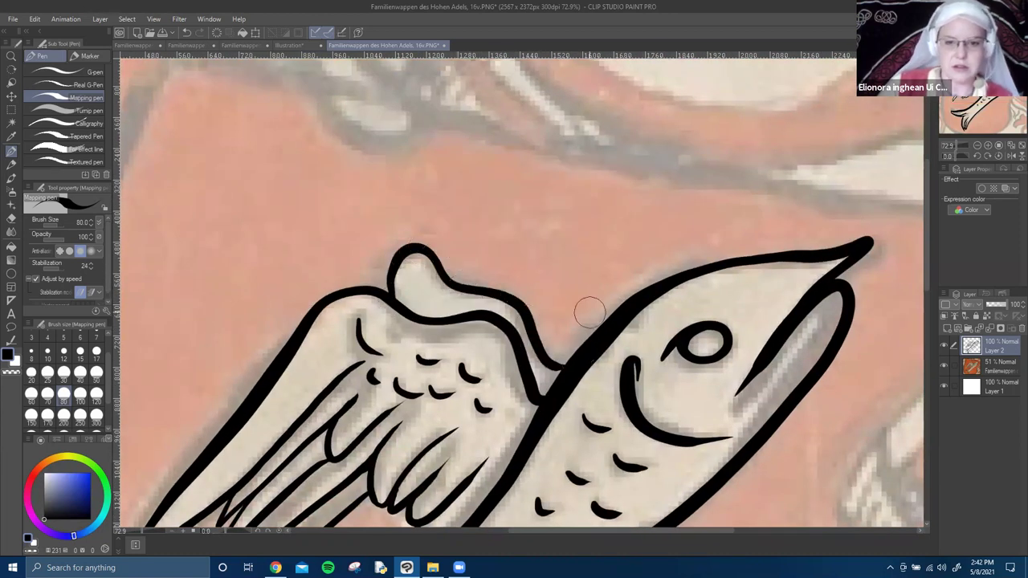
key("ctrl+z")
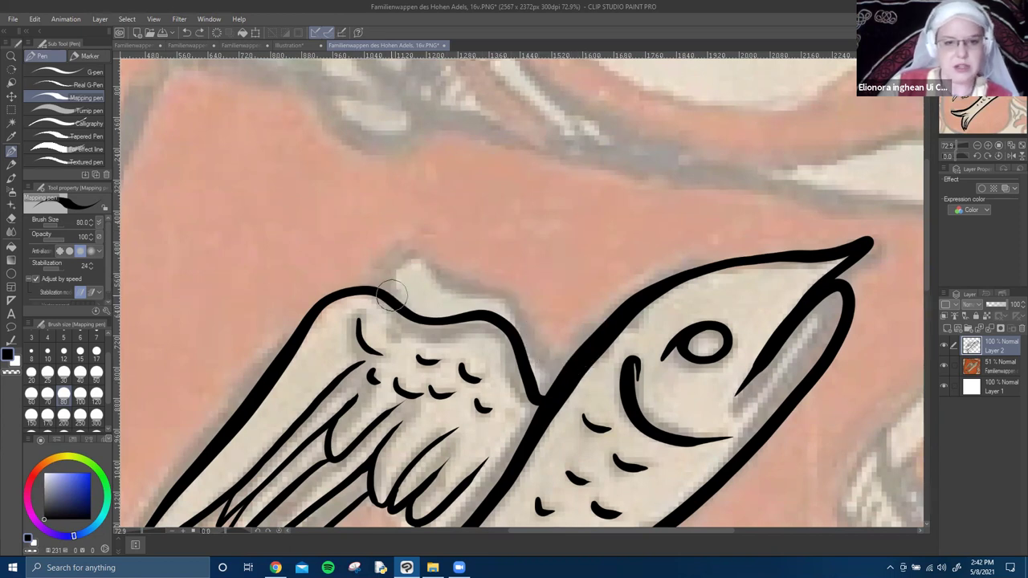
mouse_move(385, 291)
left_mouse_down()
mouse_move(396, 253)
mouse_move(419, 251)
mouse_move(446, 281)
mouse_move(508, 308)
mouse_move(572, 385)
left_mouse_up()
key("ctrl+z")
mouse_move(384, 294)
left_mouse_down()
mouse_move(402, 249)
mouse_move(417, 242)
mouse_move(449, 284)
mouse_move(515, 298)
mouse_move(548, 348)
mouse_move(575, 358)
left_mouse_up()
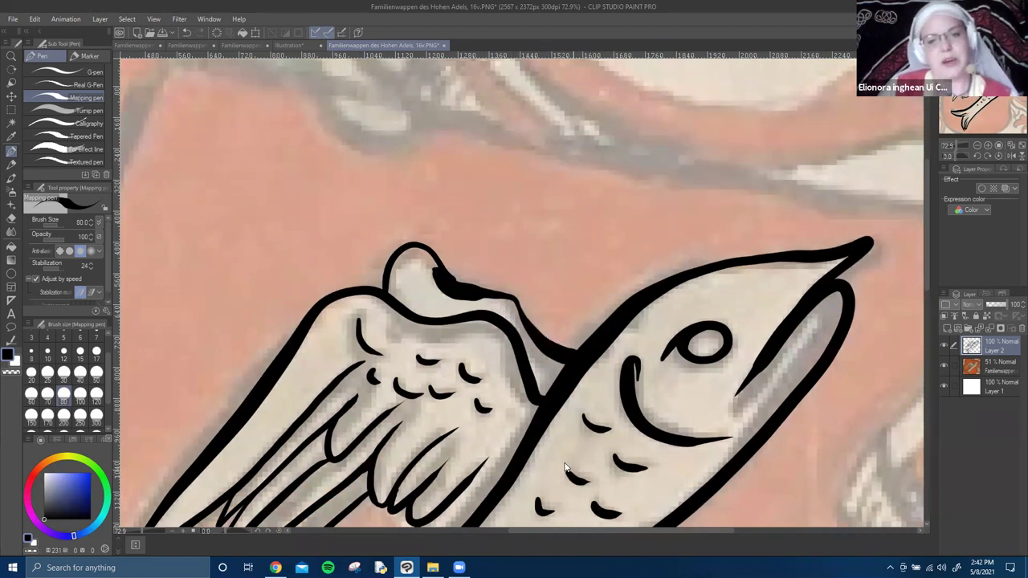
key("ctrl+z")
key("ctrl+z")
mouse_move(372, 294)
left_mouse_down()
mouse_move(416, 245)
mouse_move(520, 286)
mouse_move(570, 357)
left_mouse_up()
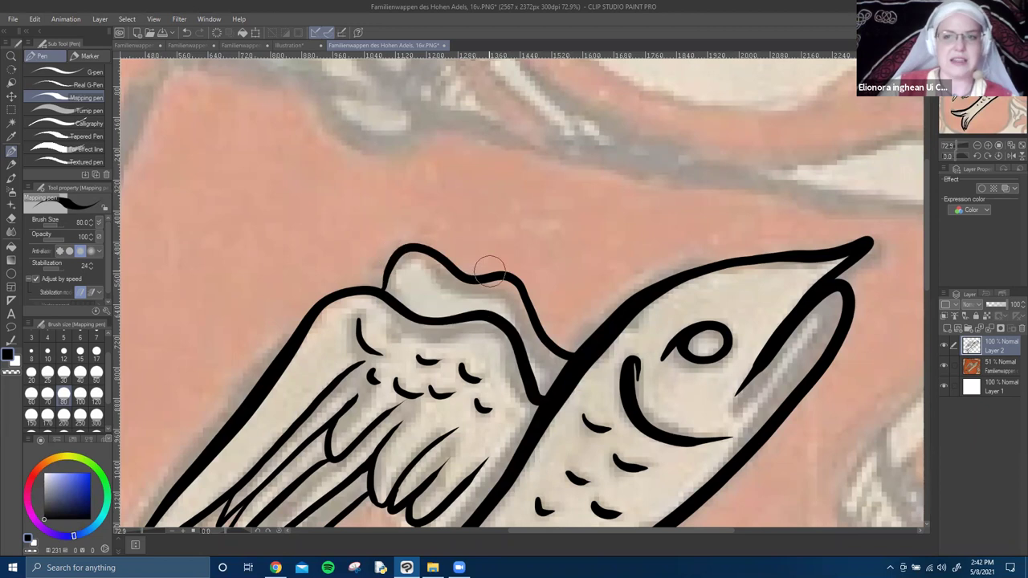
key("ctrl+z")
mouse_move(384, 293)
left_mouse_down()
mouse_move(399, 249)
mouse_move(465, 294)
mouse_move(507, 297)
mouse_move(562, 363)
left_mouse_up()
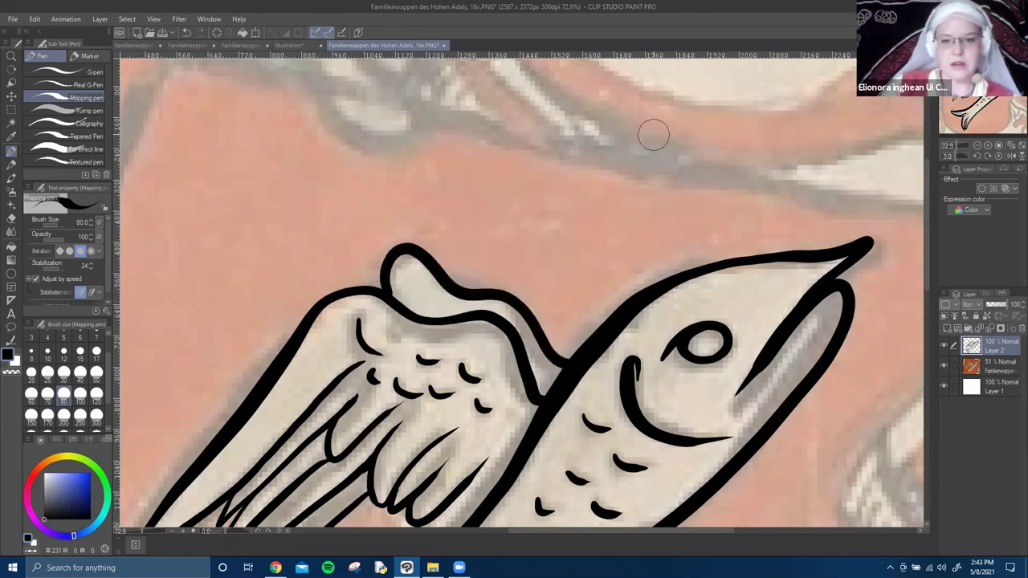
Zoom out to the whole fish and hide the scanned reference layer to leave the line art on white.
scroll(523, 260, "down", 5)
scroll(641, 425, "down", 4)
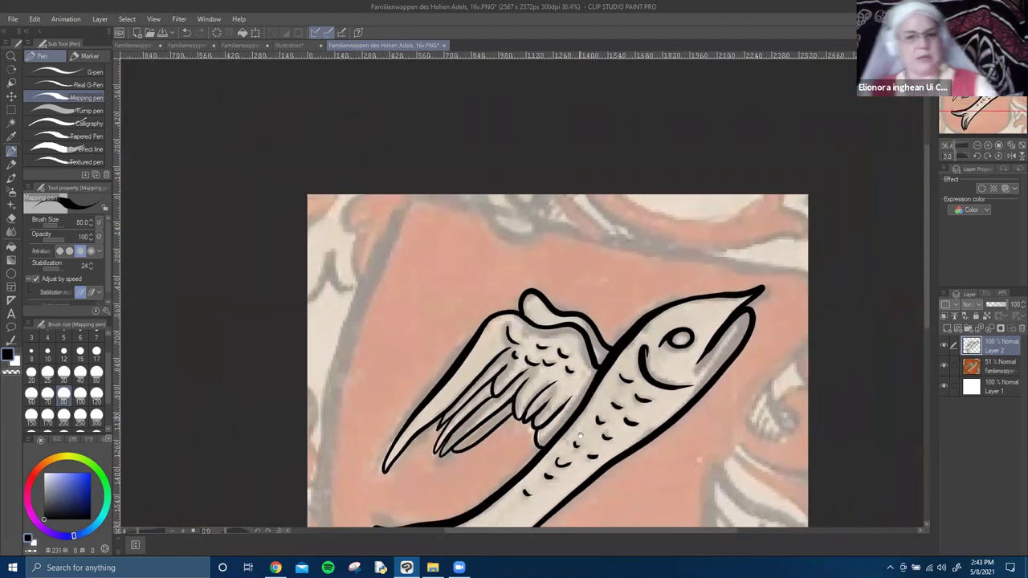
mouse_move(580, 436)
left_mouse_down()
mouse_move(571, 347)
mouse_move(573, 365)
left_mouse_up()
left_click_drag(557, 422, 502, 376)
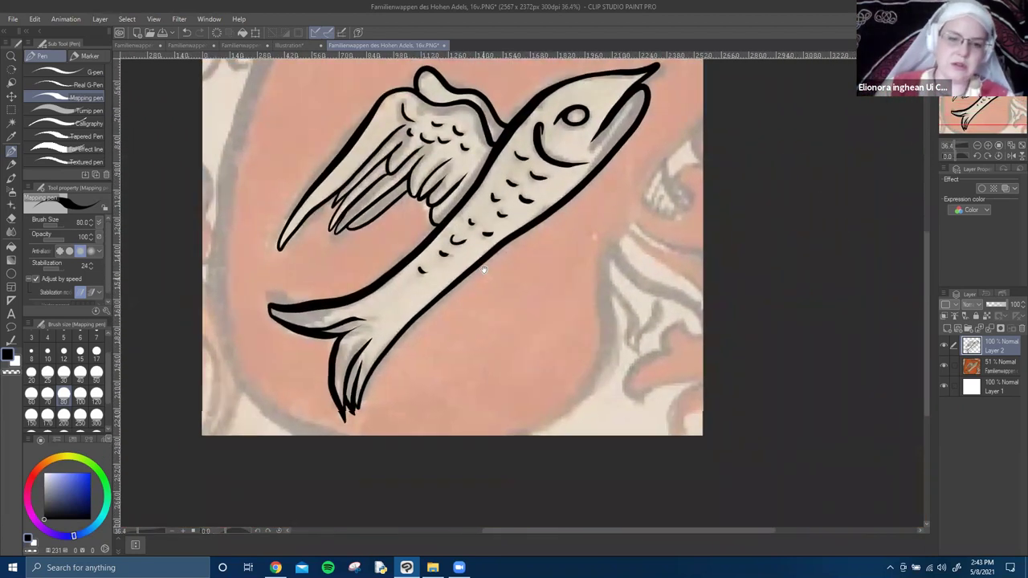
mouse_move(538, 193)
left_mouse_down()
mouse_move(549, 363)
mouse_move(517, 302)
left_mouse_up()
scroll(525, 319, "down", 2)
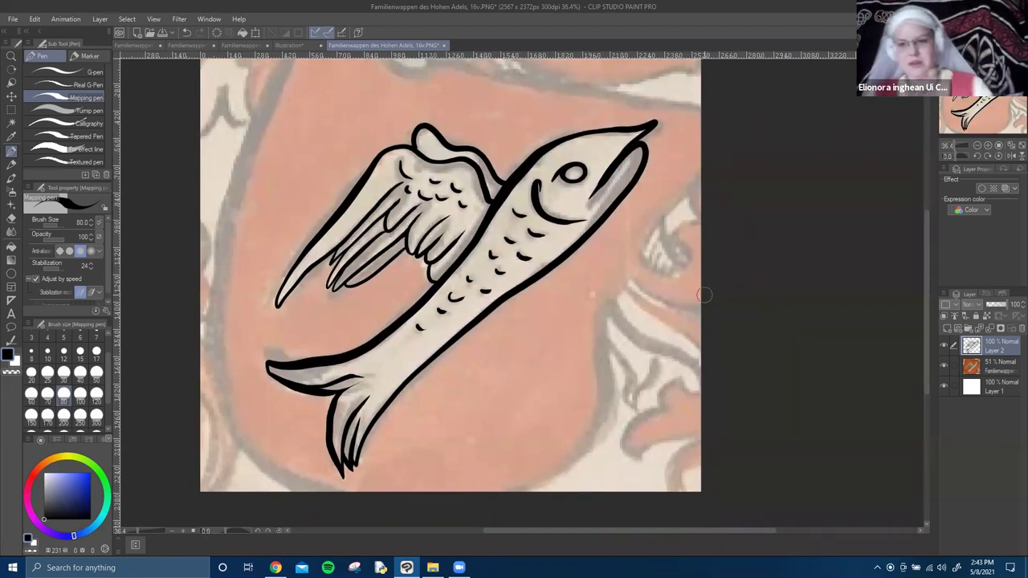
left_click(944, 366)
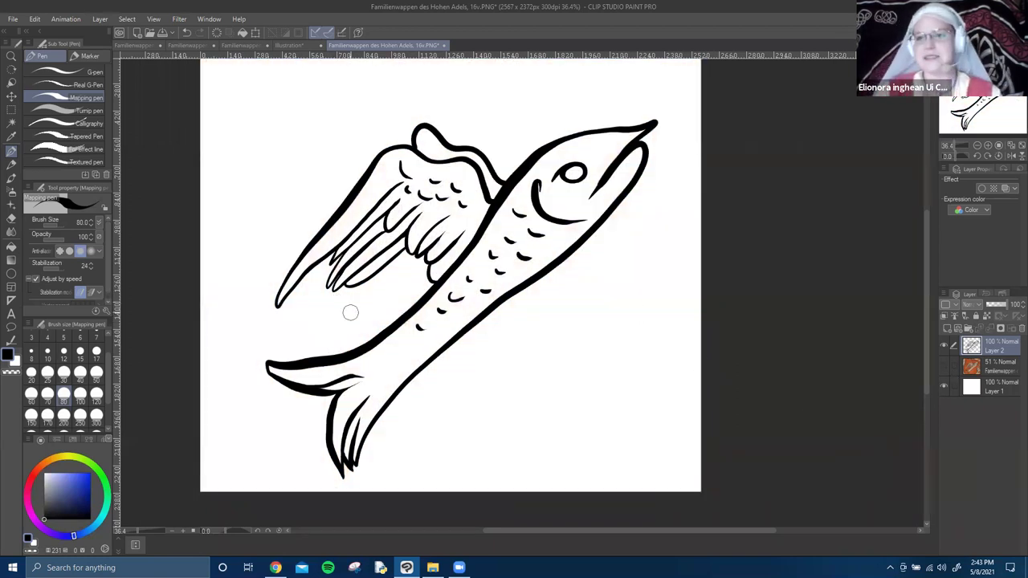
left_click_drag(283, 363, 366, 515)
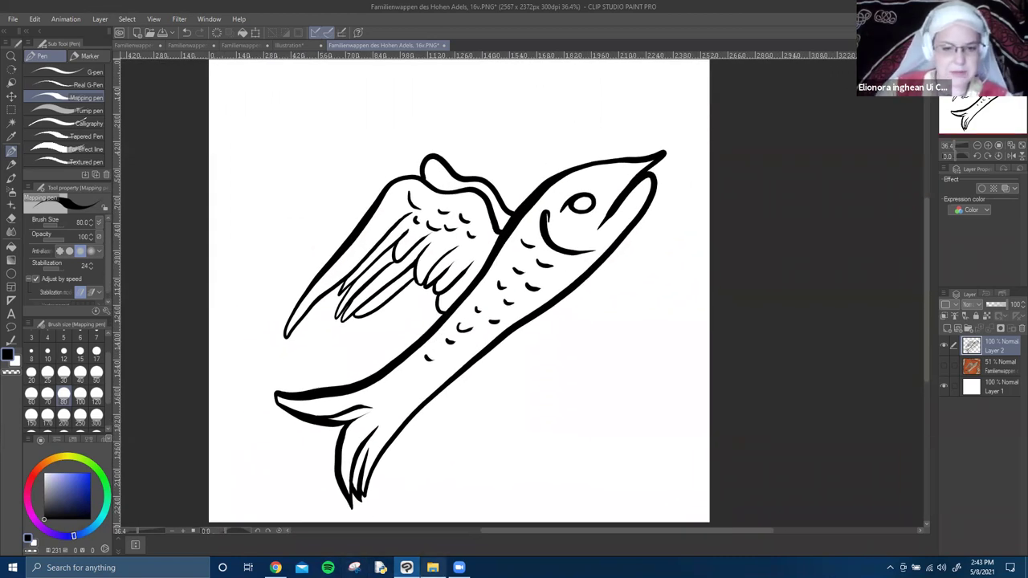
Switch to File Explorer at the To Trace folder of heraldic reference scans.
left_click(432, 567)
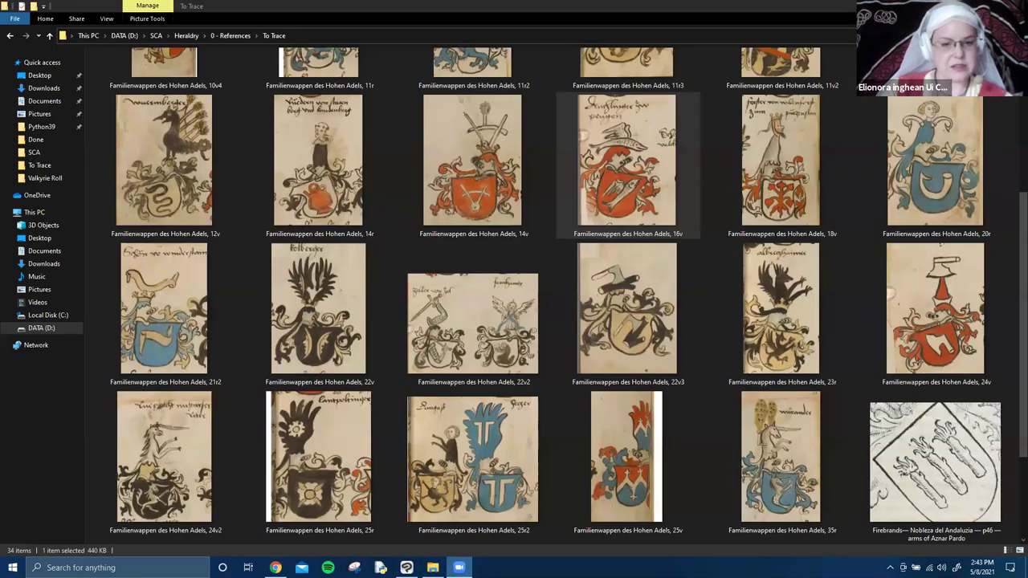